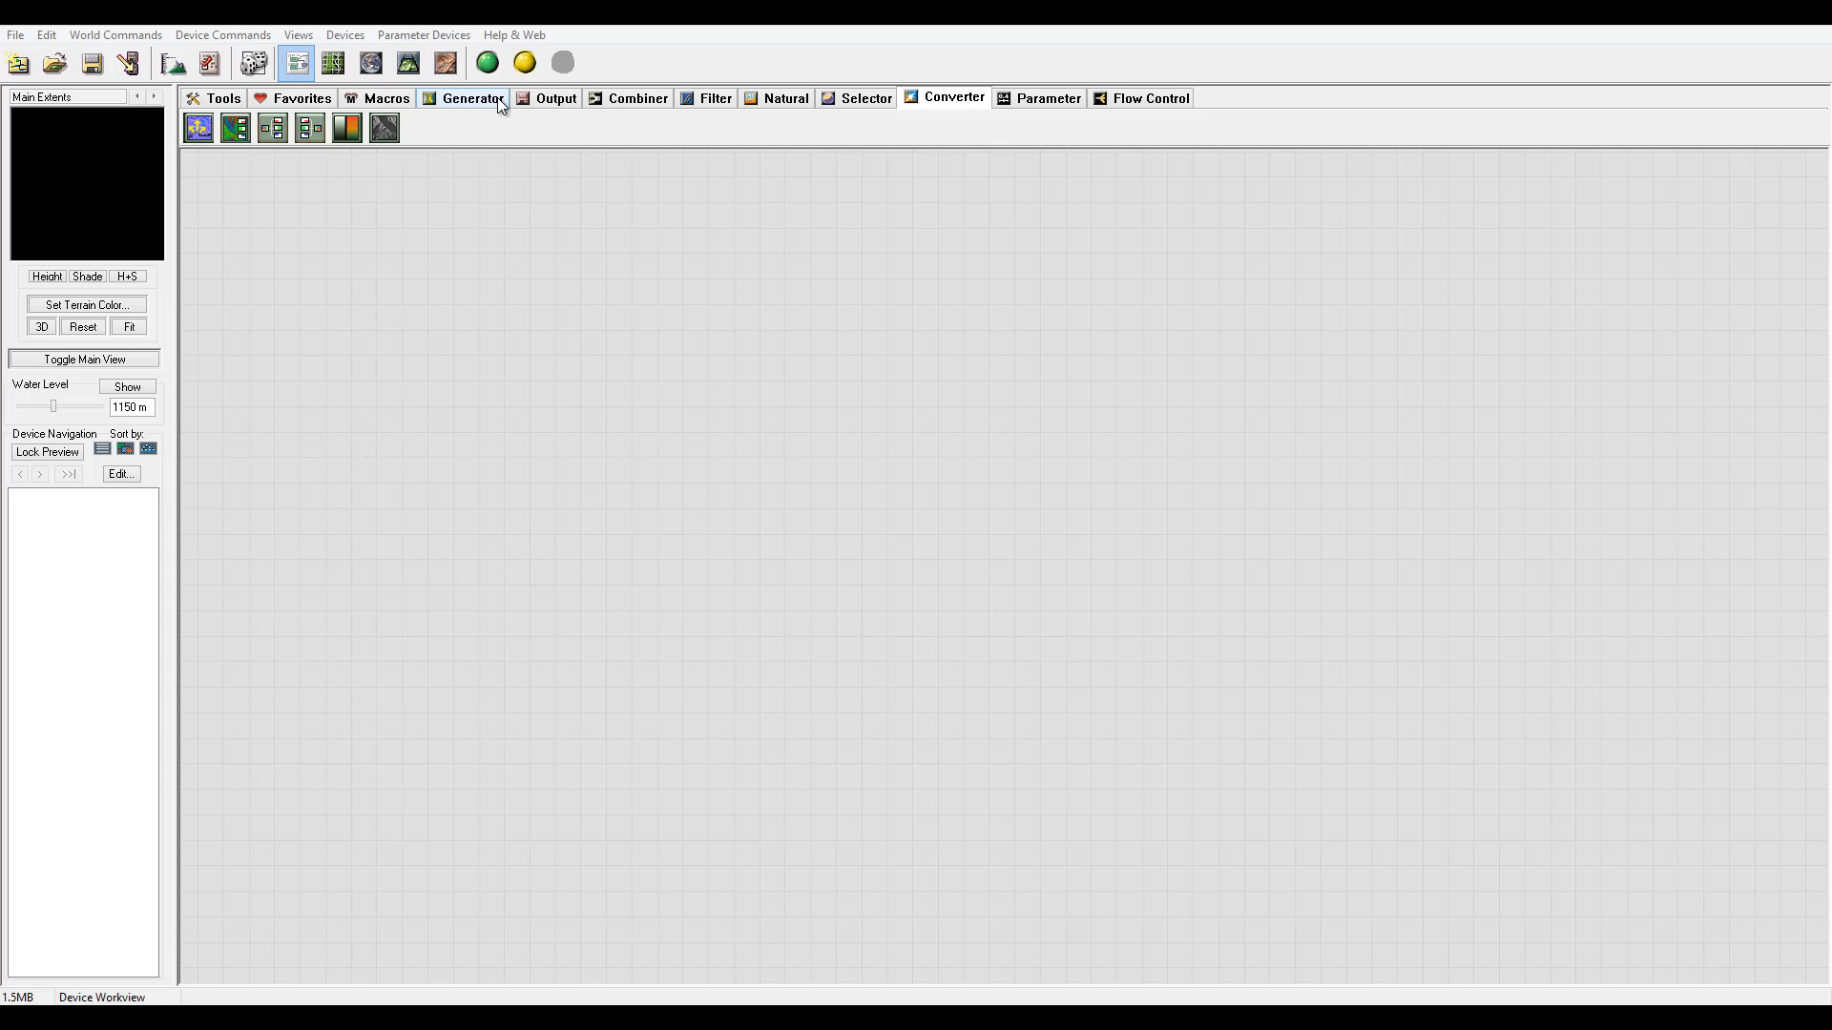
- Add a Layout Generator device to the empty device workview and open its layout for editing
{"action": "left_click", "coordinate": [471, 99]}
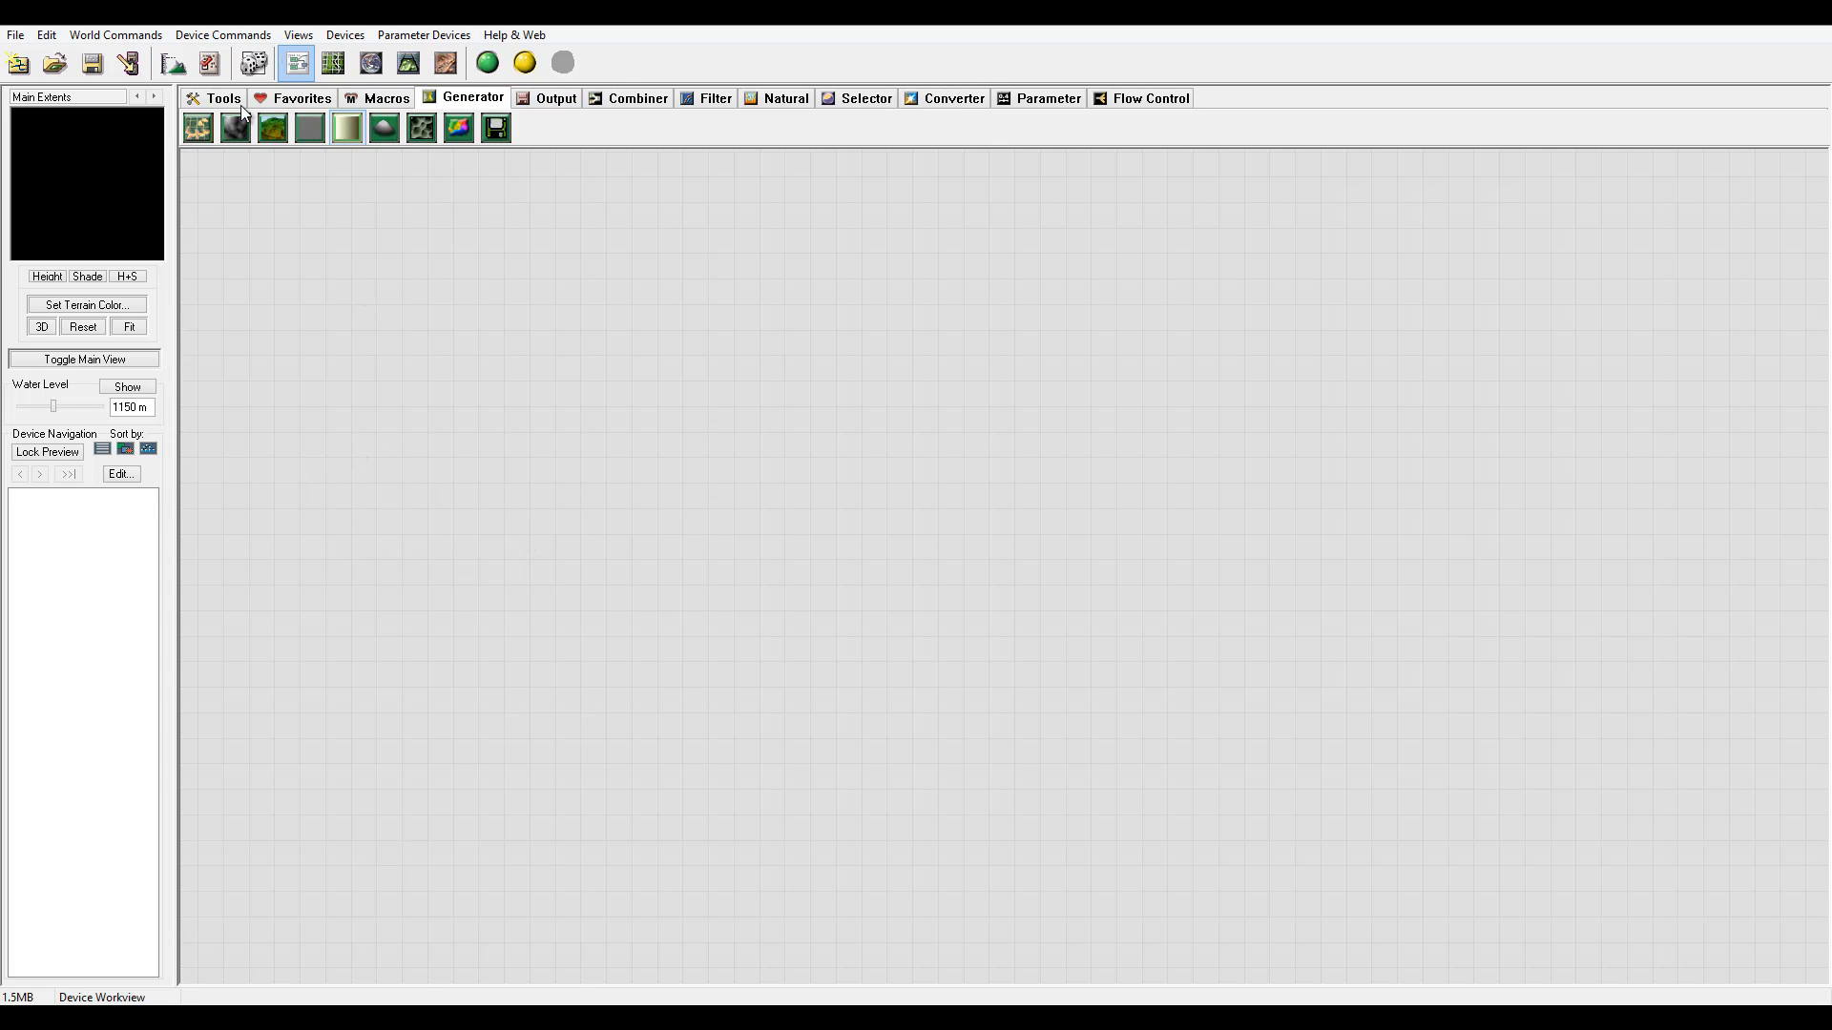
{"action": "left_click", "coordinate": [196, 131]}
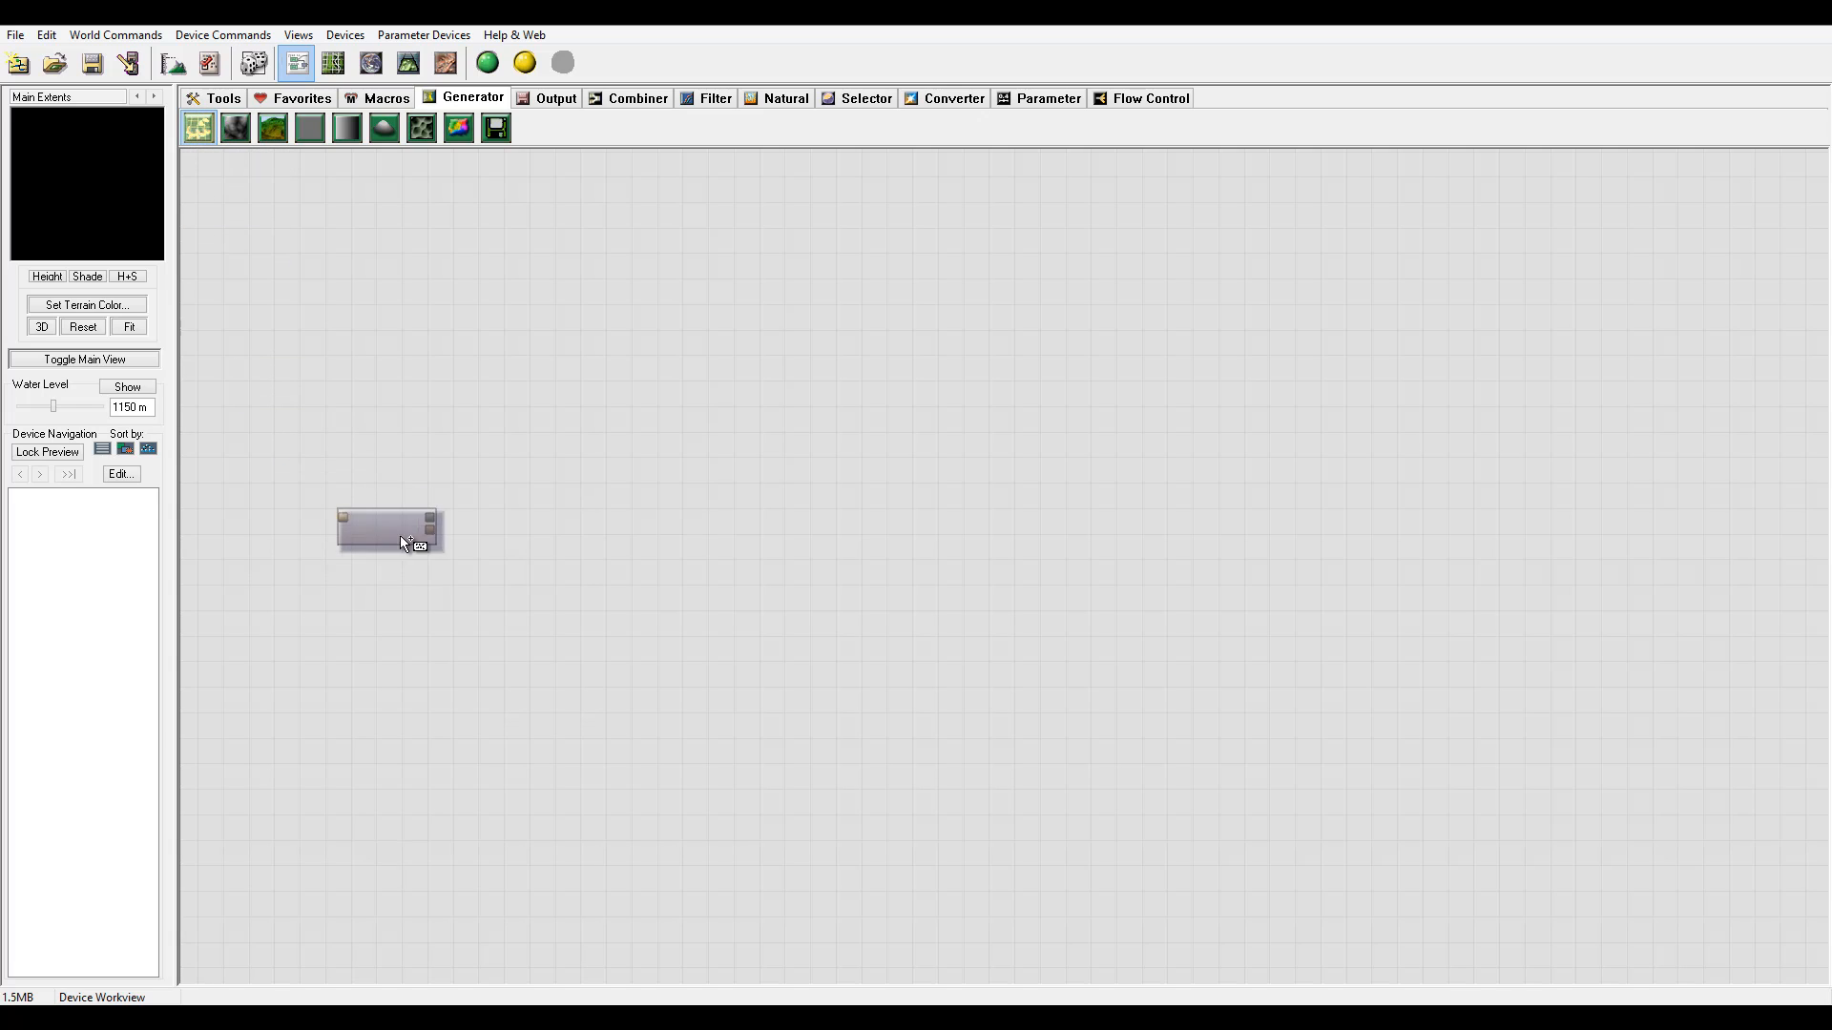
{"action": "left_click", "coordinate": [399, 535]}
{"action": "left_click", "coordinate": [404, 516]}
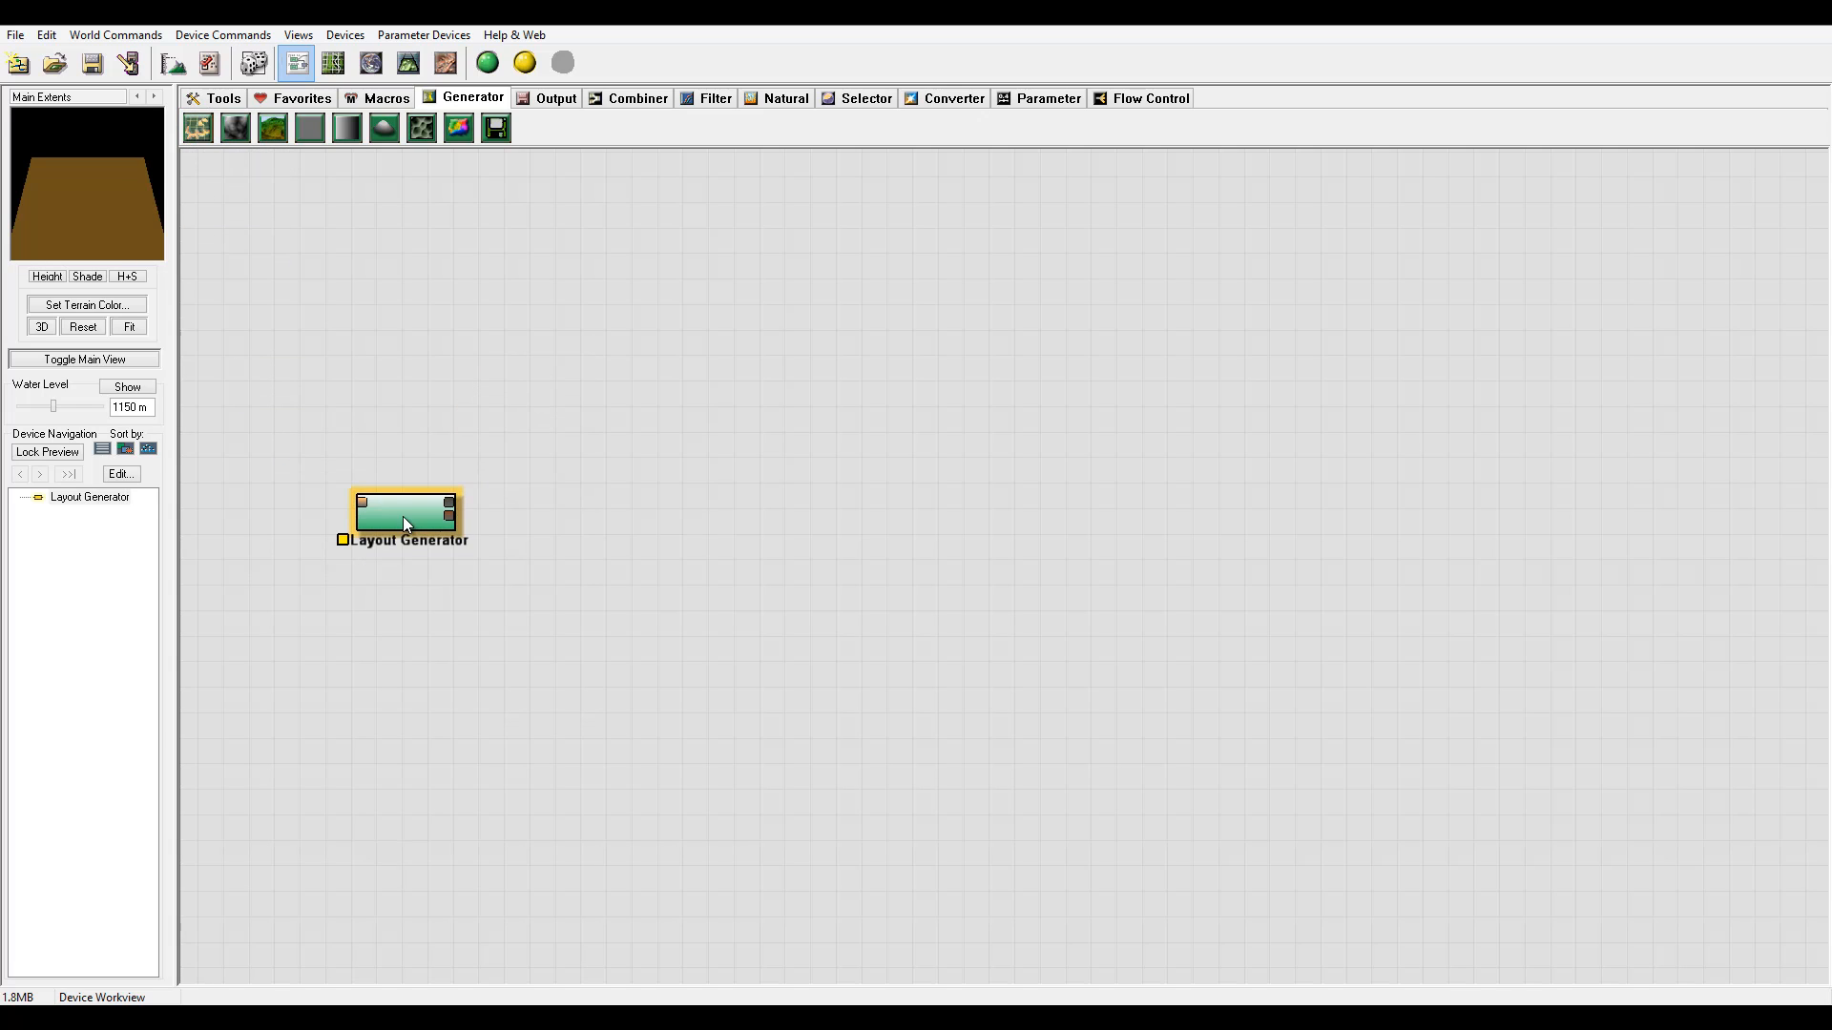
{"action": "double_click", "coordinate": [405, 515]}
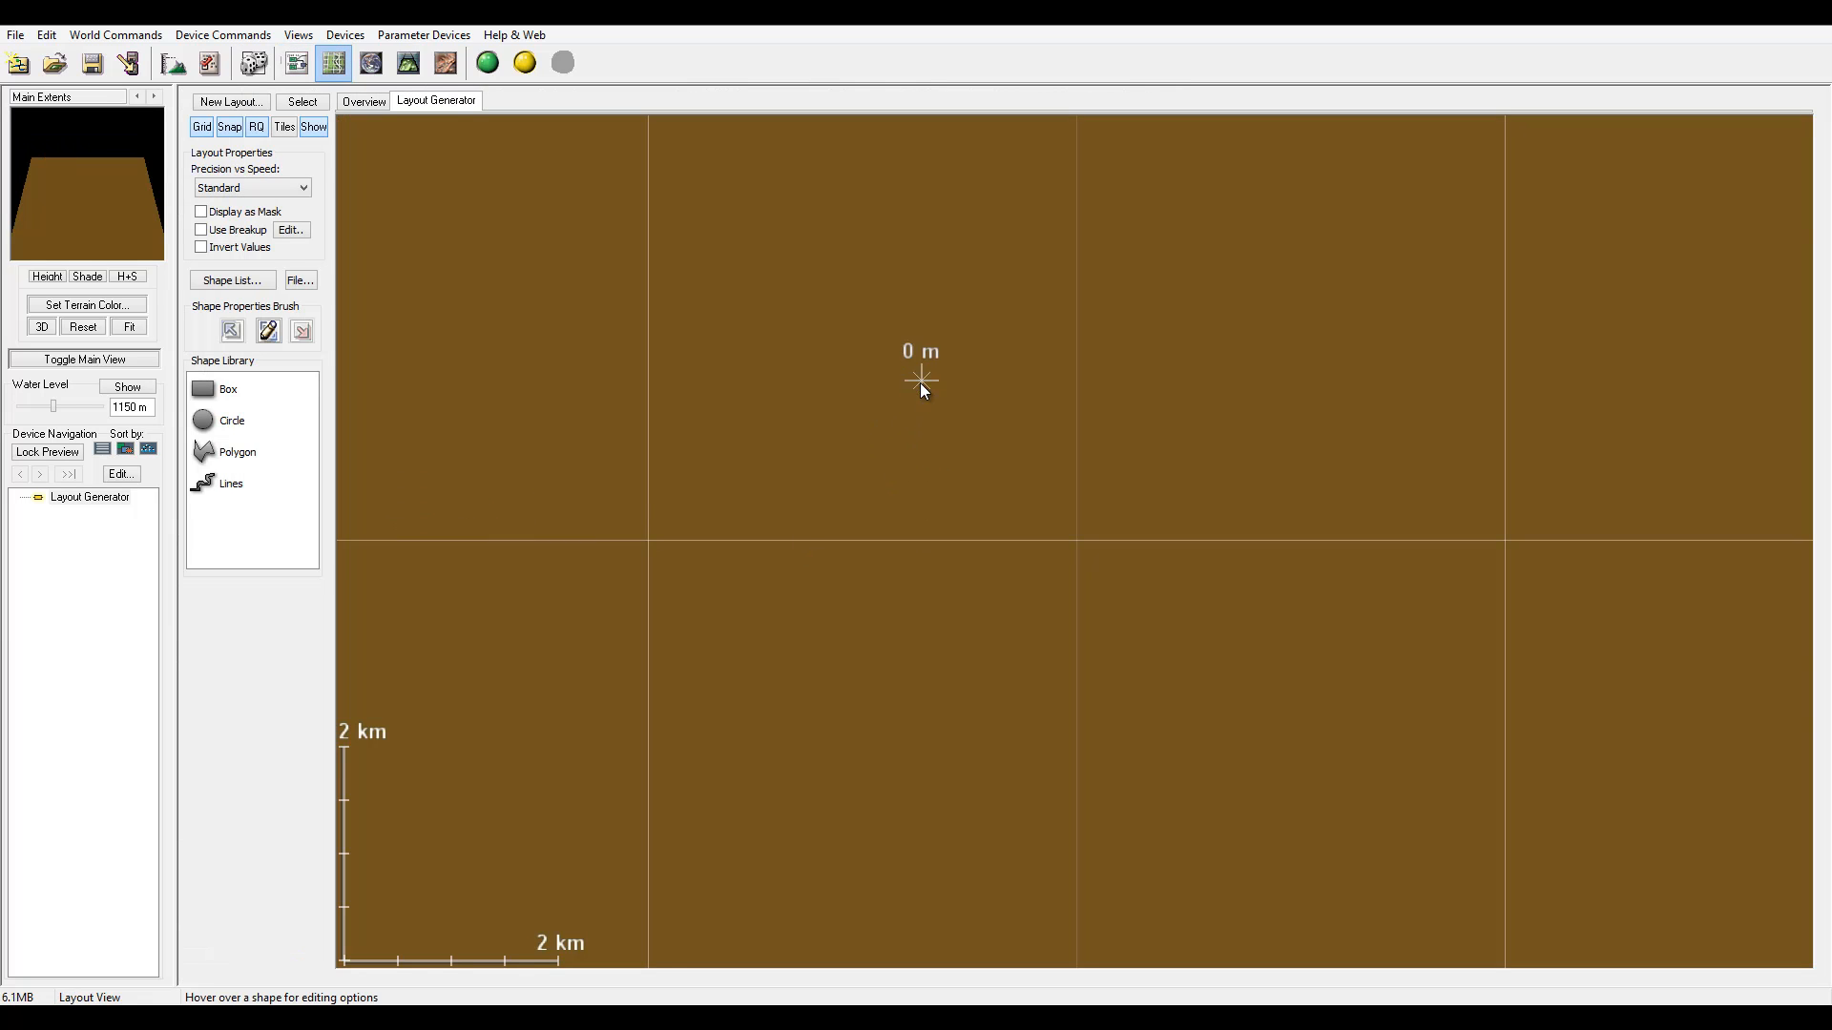
- Draw a circle shape near the centre of the world extents square in the layout
{"action": "scroll", "coordinate": [969, 563], "scroll_direction": "down", "scroll_amount": 3}
{"action": "left_click_drag", "start_coordinate": [1005, 385], "coordinate": [867, 794]}
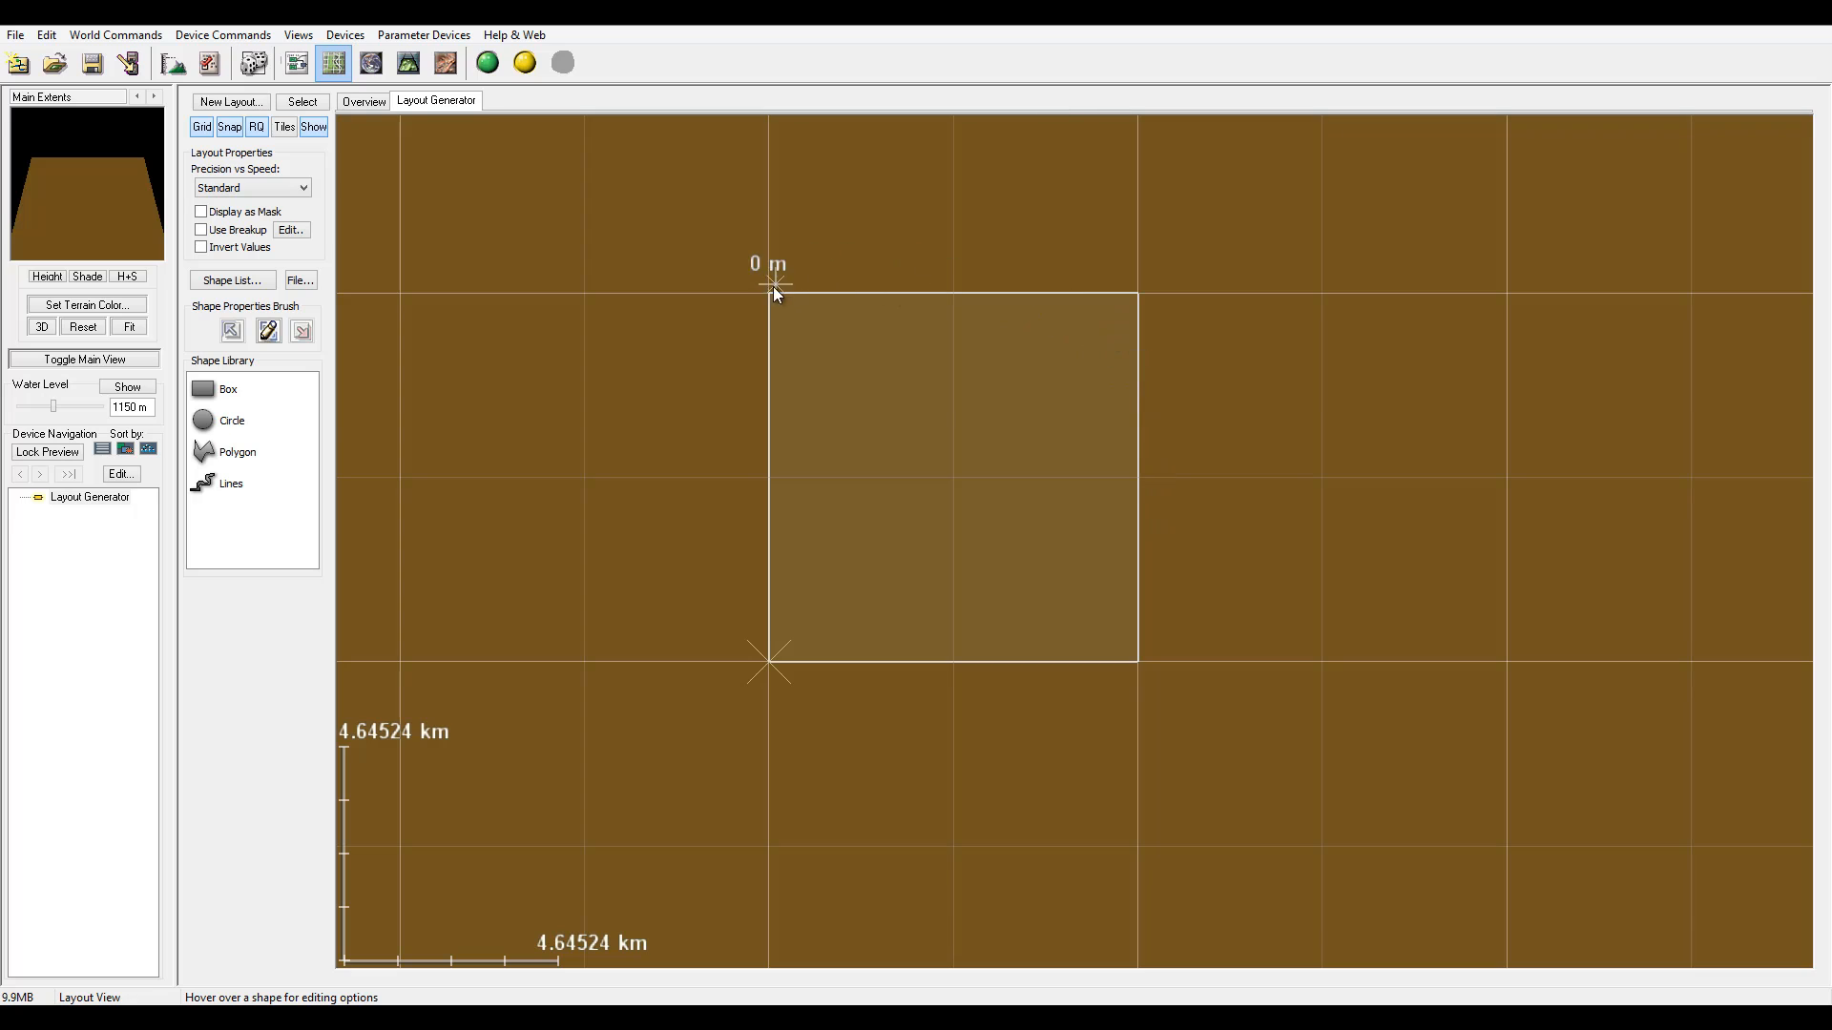
{"action": "left_click", "coordinate": [203, 426]}
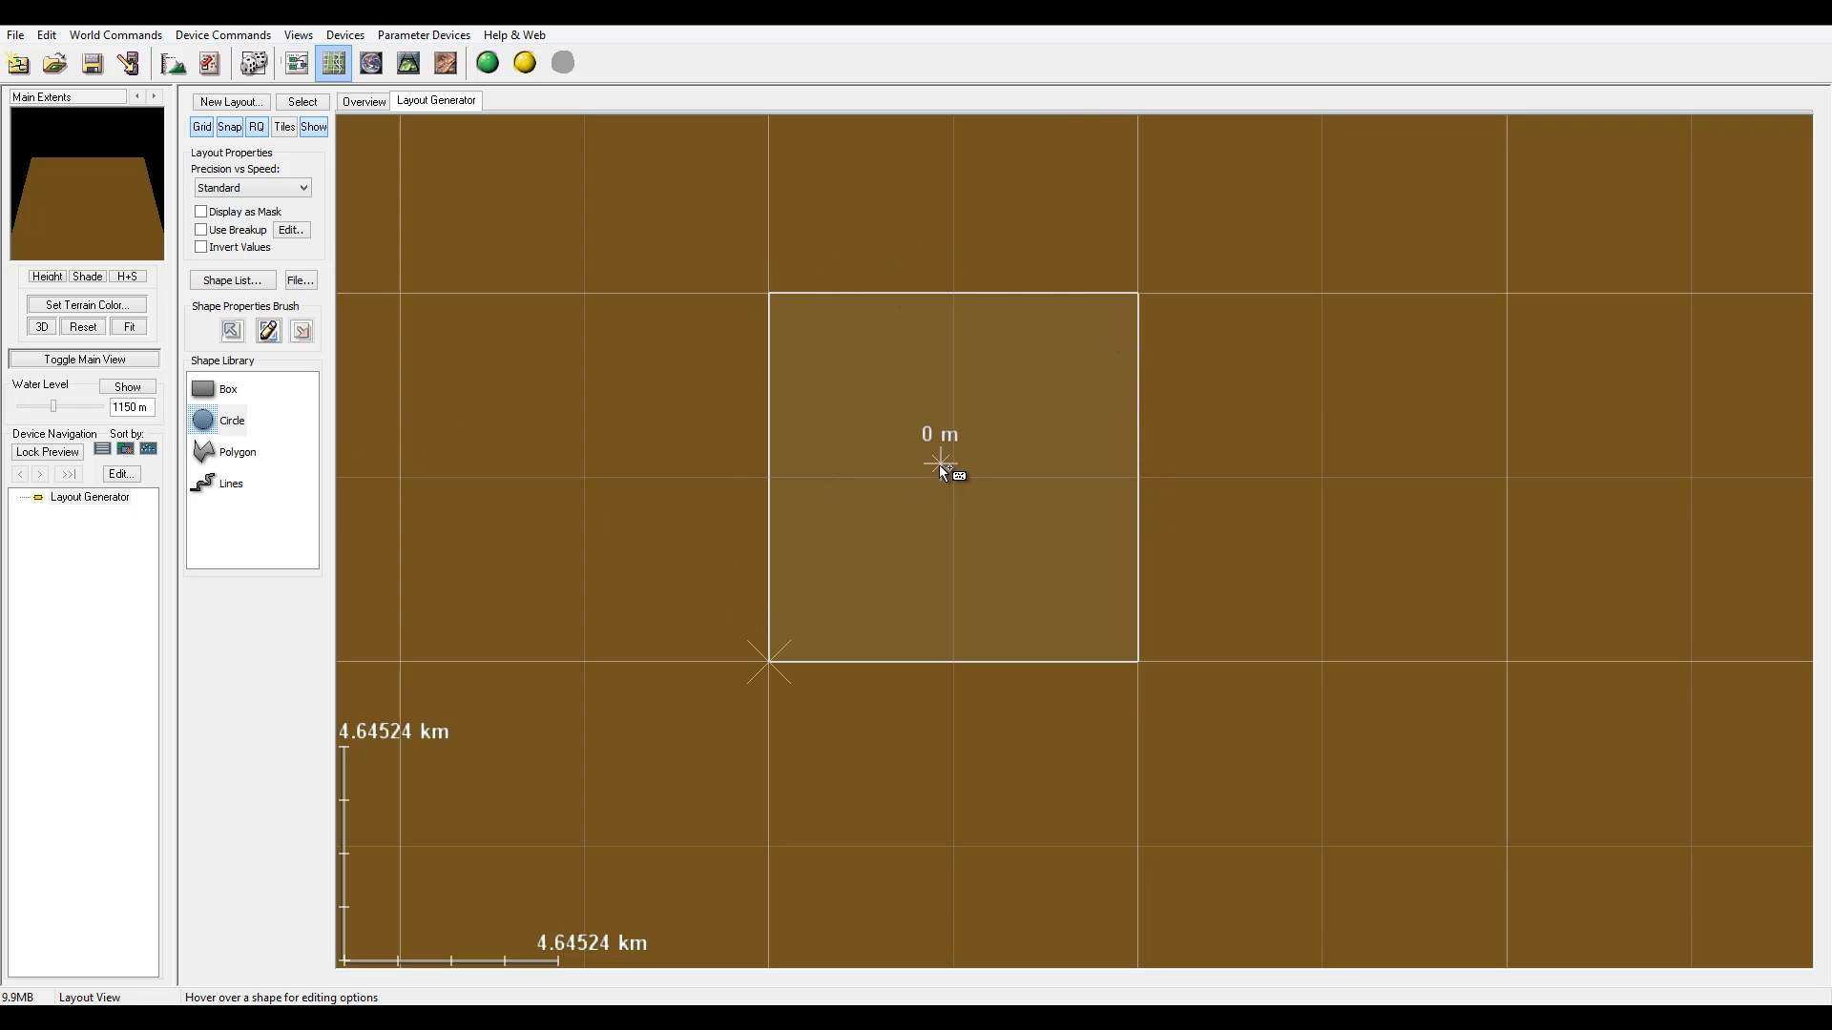
{"action": "left_click_drag", "start_coordinate": [939, 466], "coordinate": [1001, 508]}
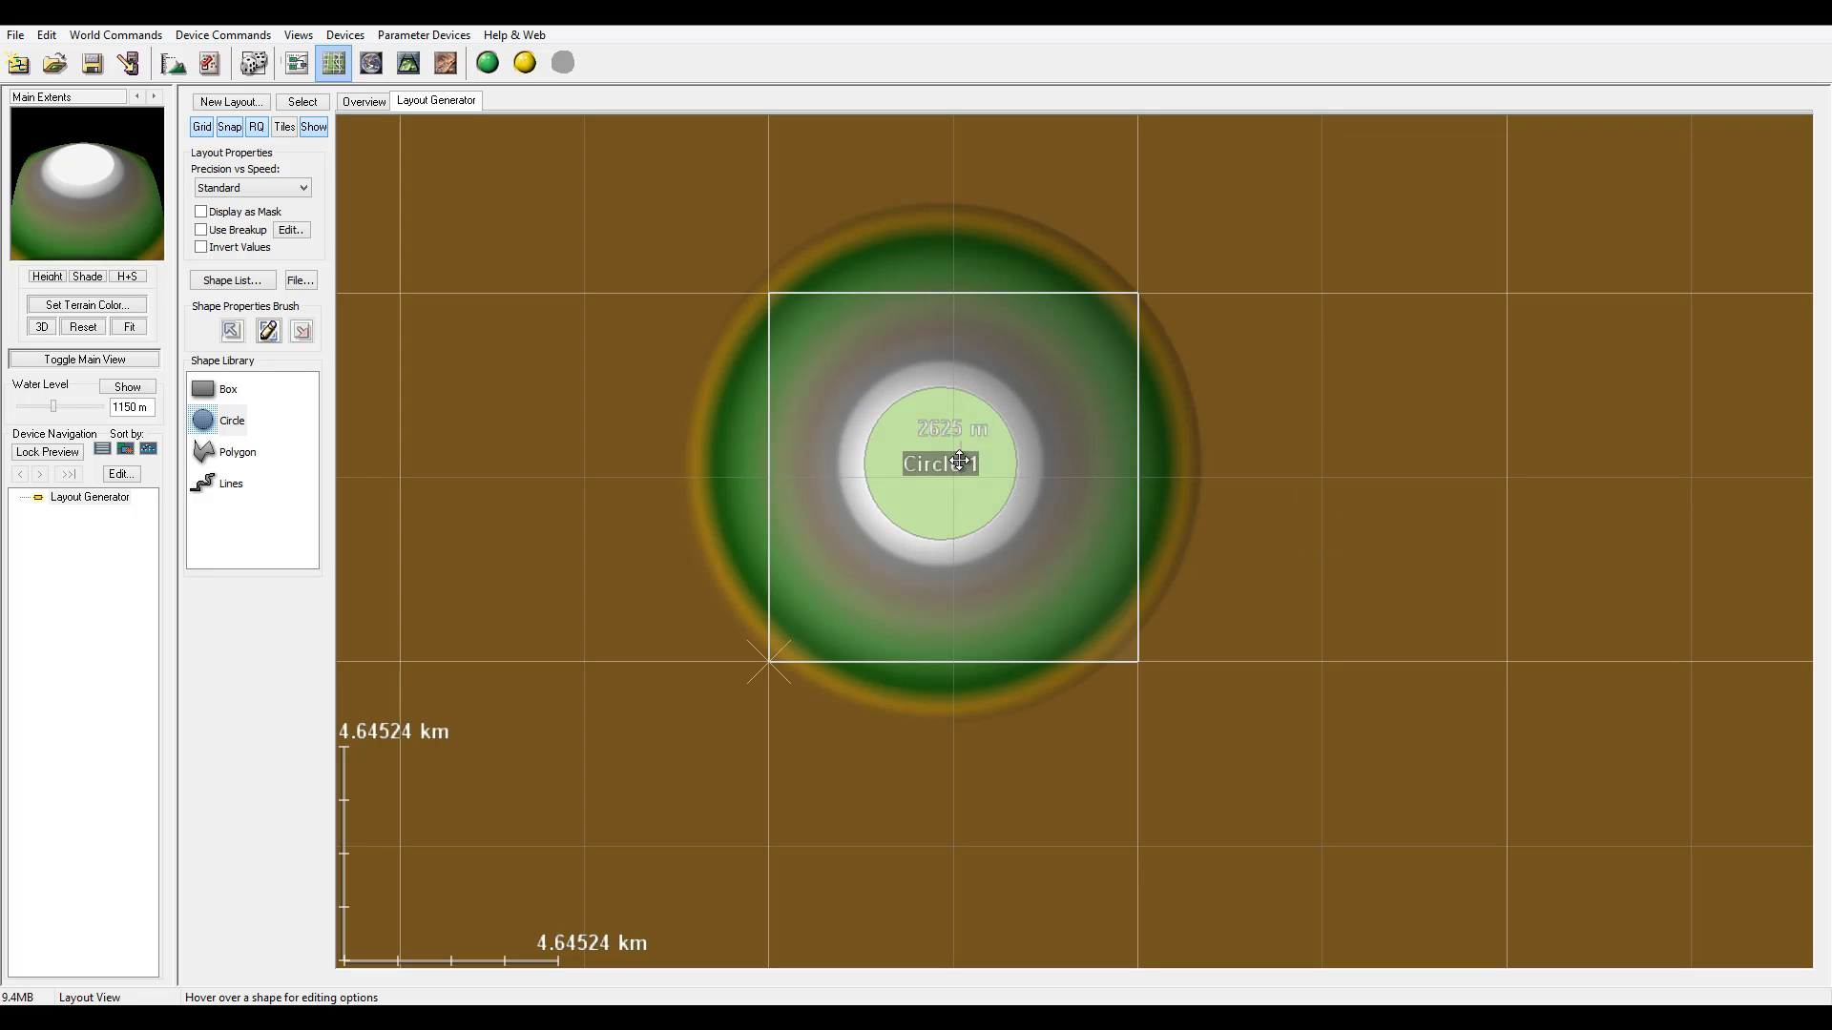
- Shrink the circle's falloff to fit inside the extents square and shift the circle onto the square's centre
{"action": "left_click", "coordinate": [954, 430]}
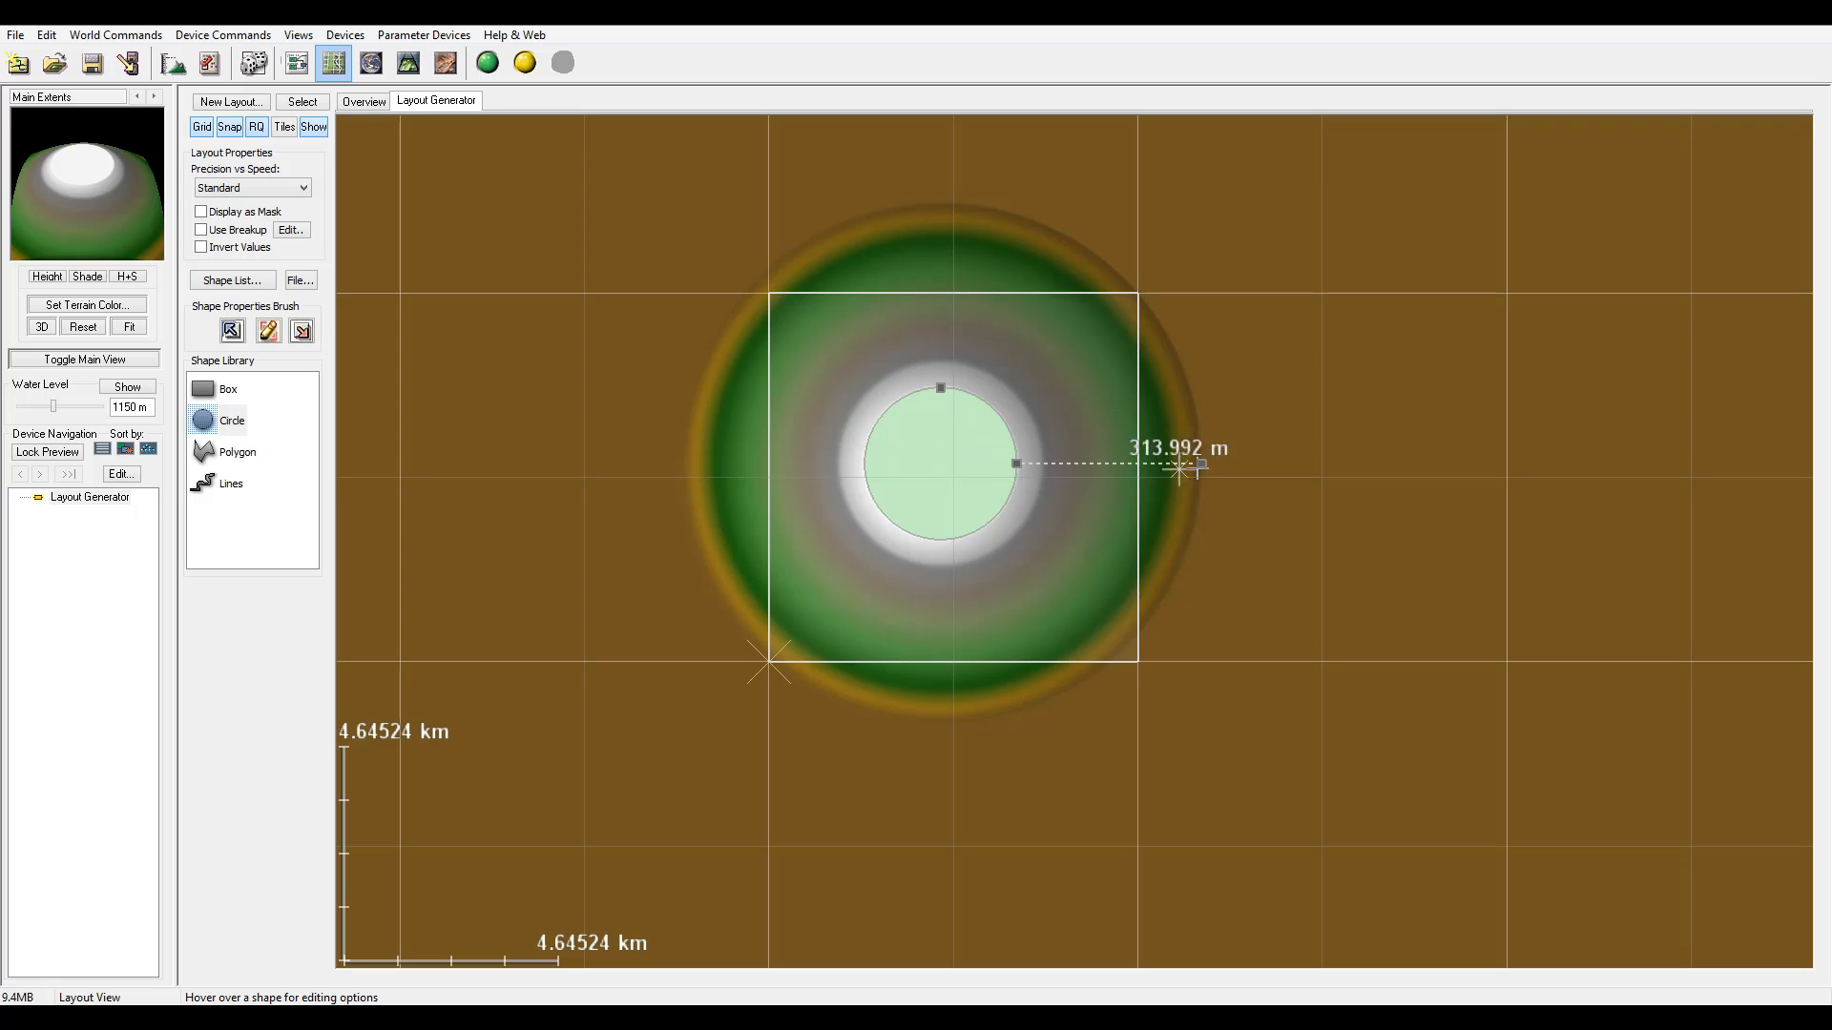
{"action": "left_click_drag", "start_coordinate": [1201, 464], "coordinate": [1078, 464]}
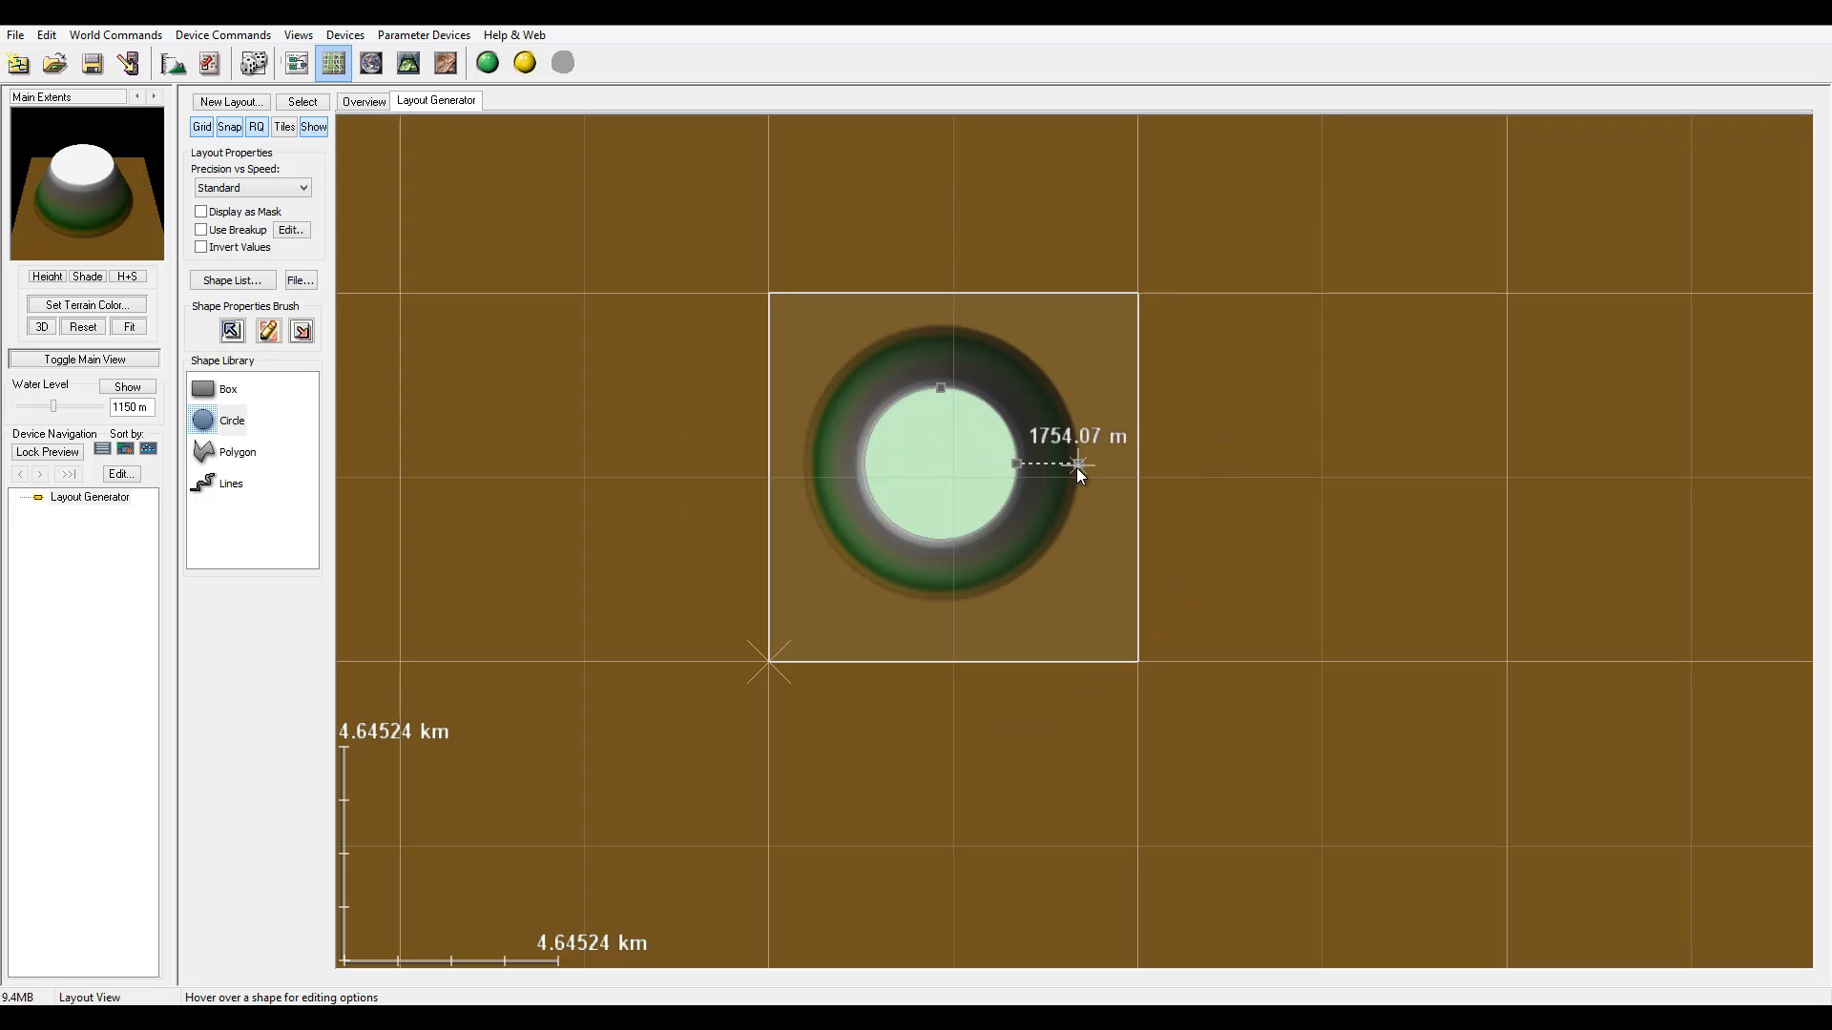
{"action": "left_click_drag", "start_coordinate": [939, 436], "coordinate": [952, 445]}
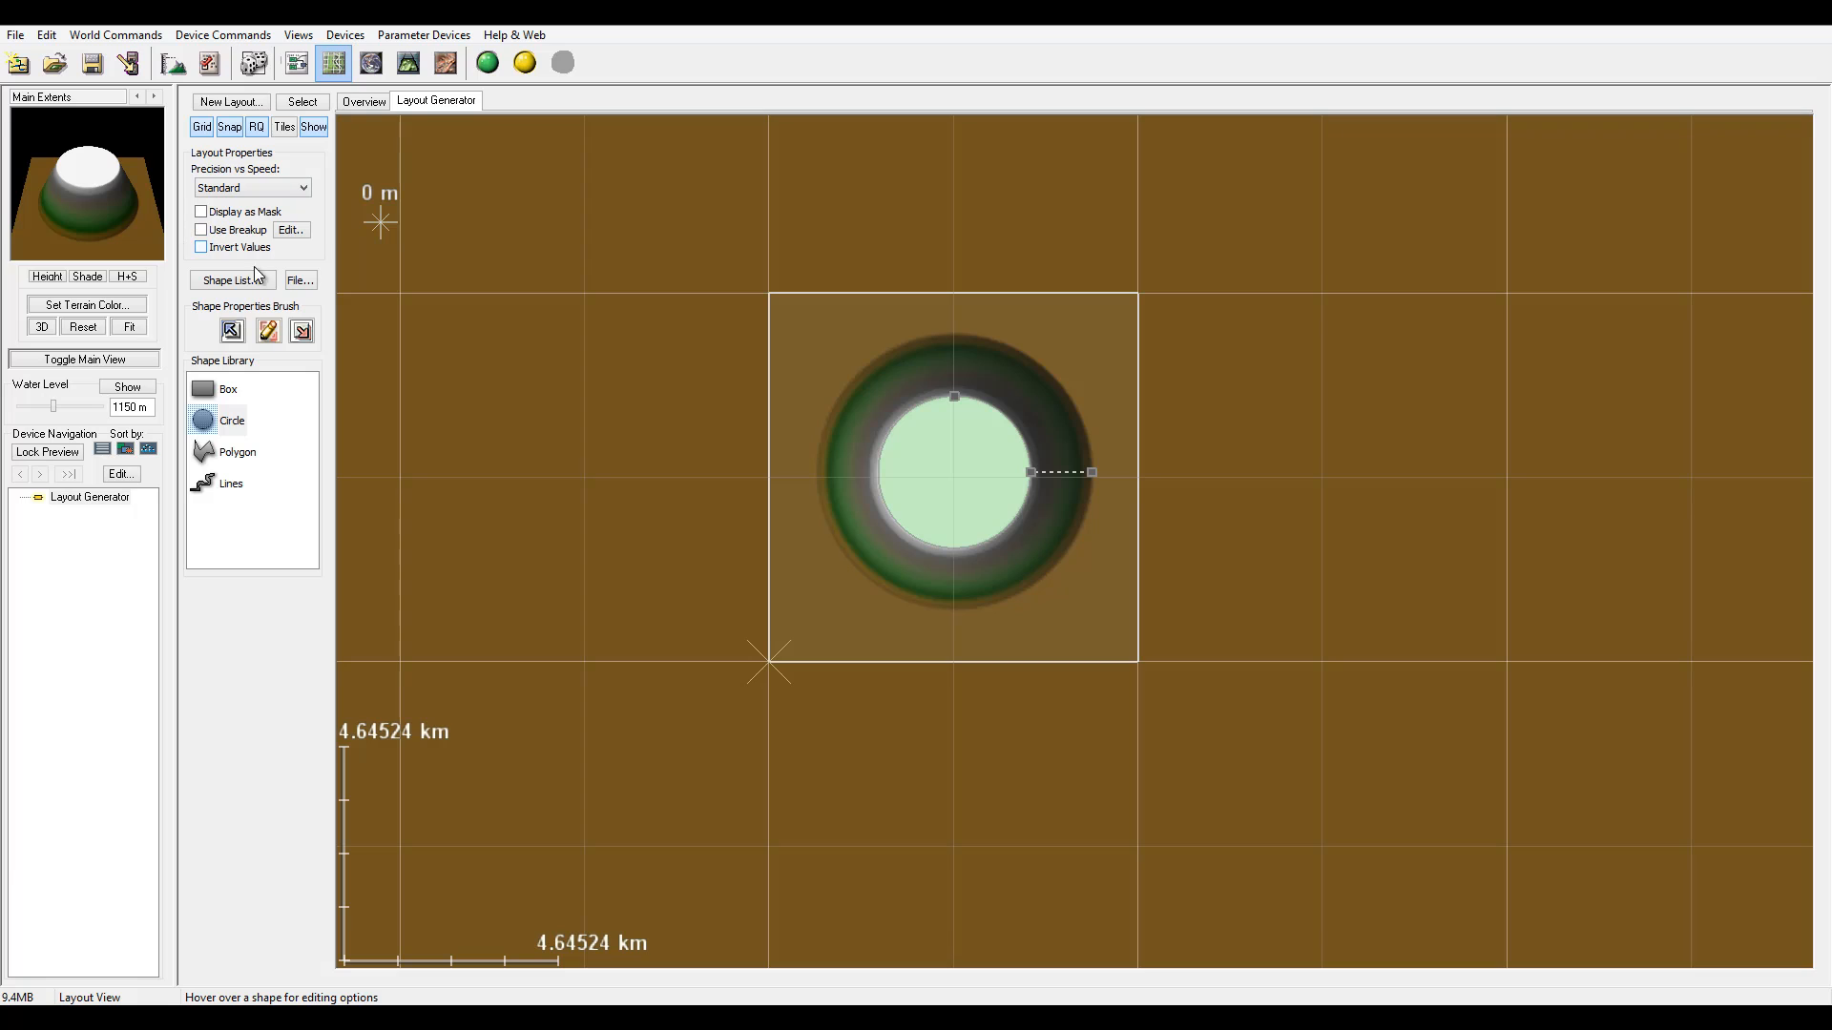
- Enable breakup on the layout, nudge the circle to the west, and set roughness 4 and a breakup scale of about 4.33 km
{"action": "left_click", "coordinate": [201, 230]}
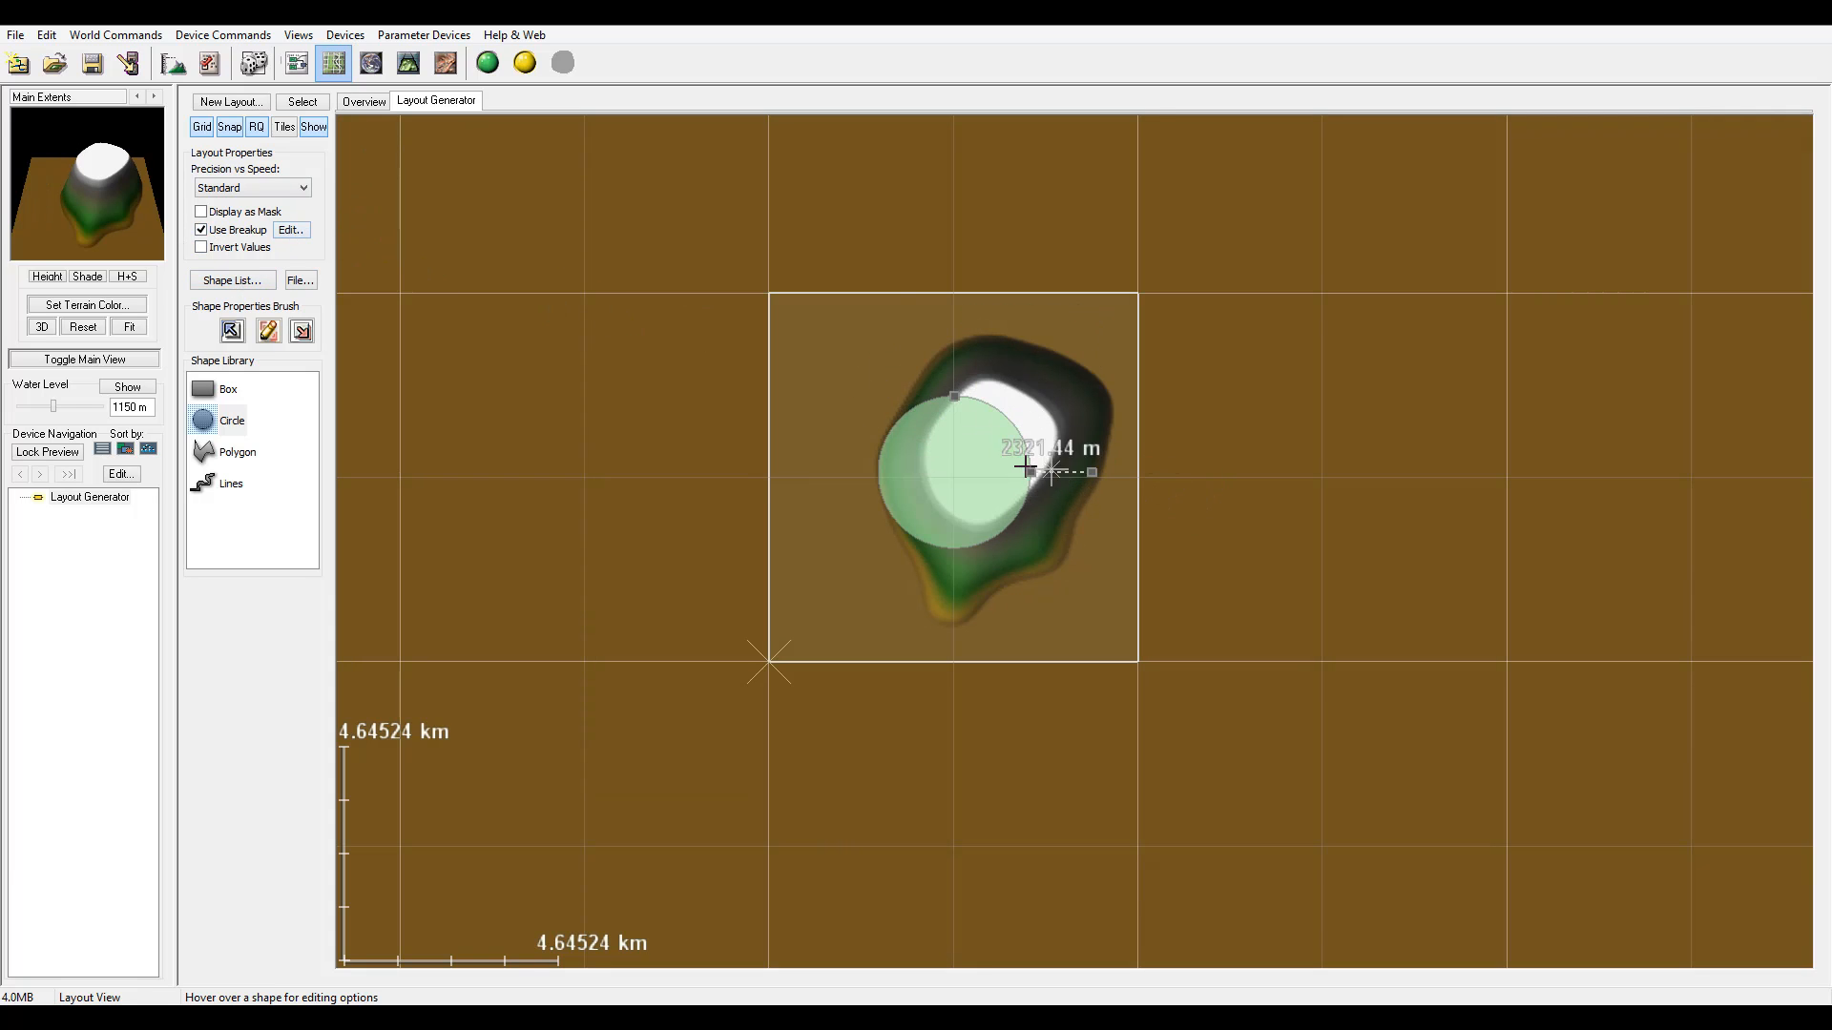
{"action": "left_click_drag", "start_coordinate": [977, 456], "coordinate": [960, 456]}
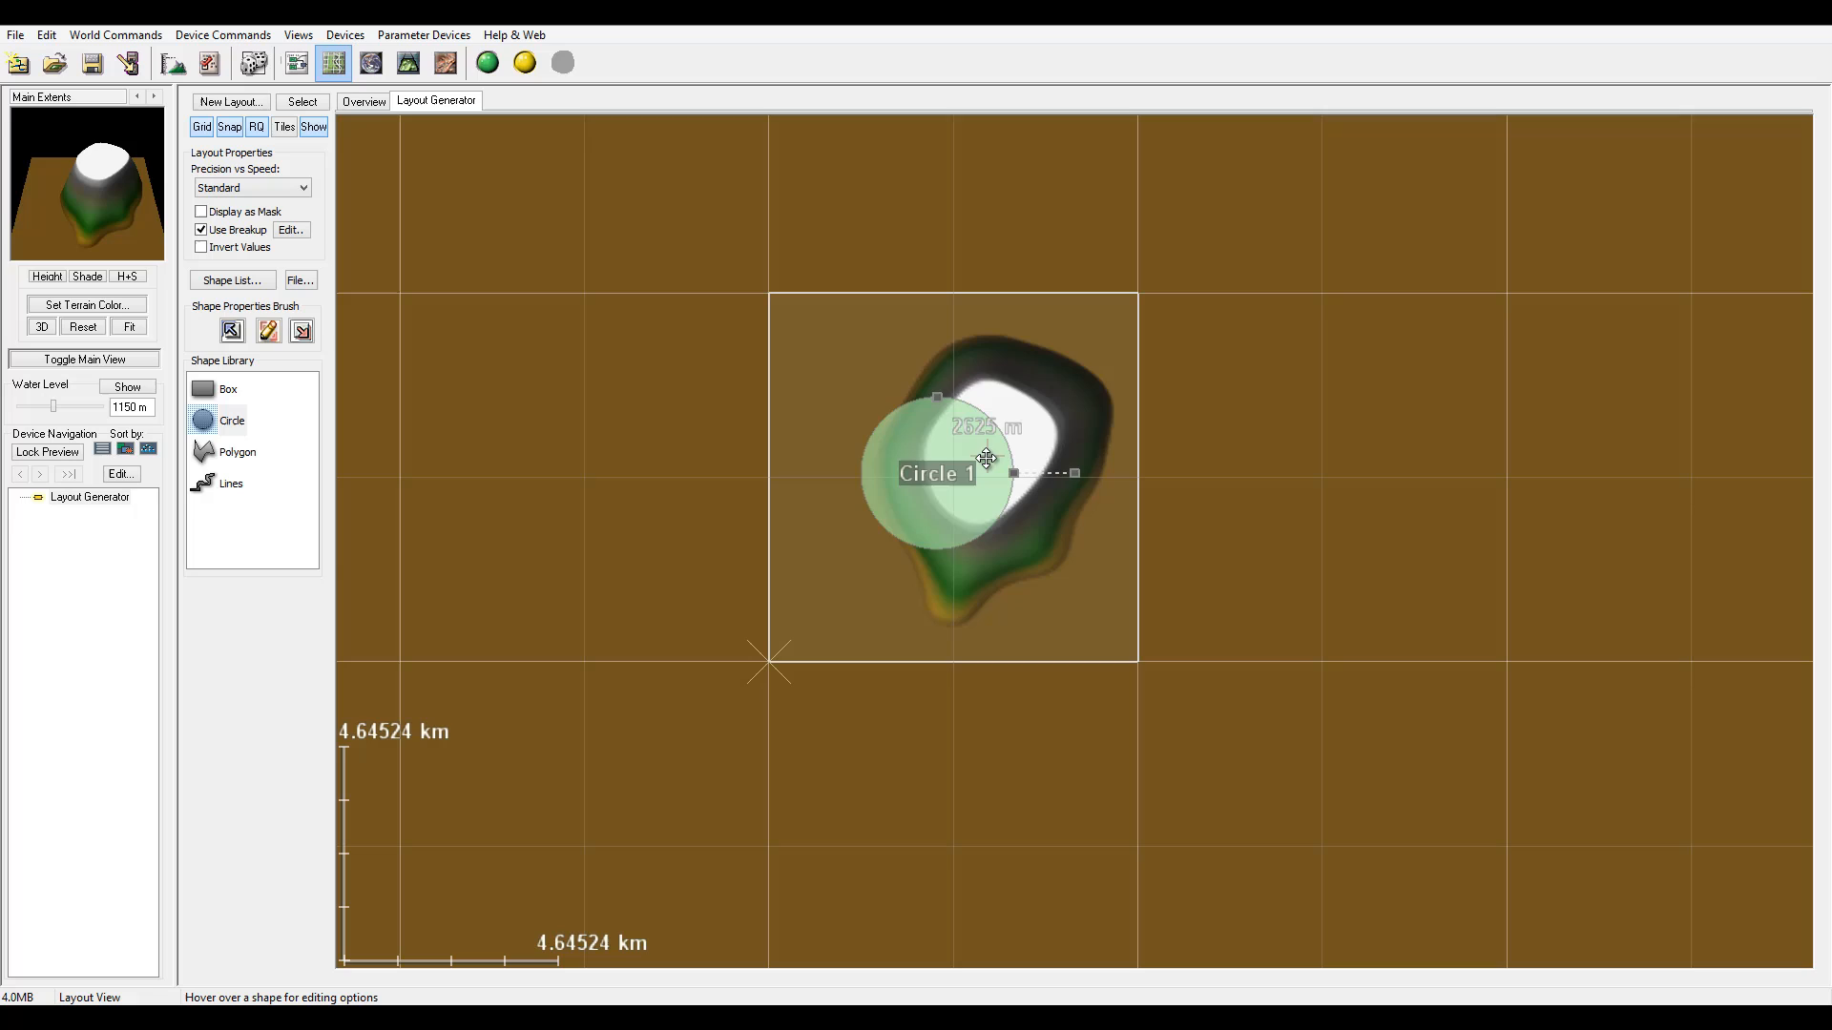
{"action": "left_click", "coordinate": [291, 232]}
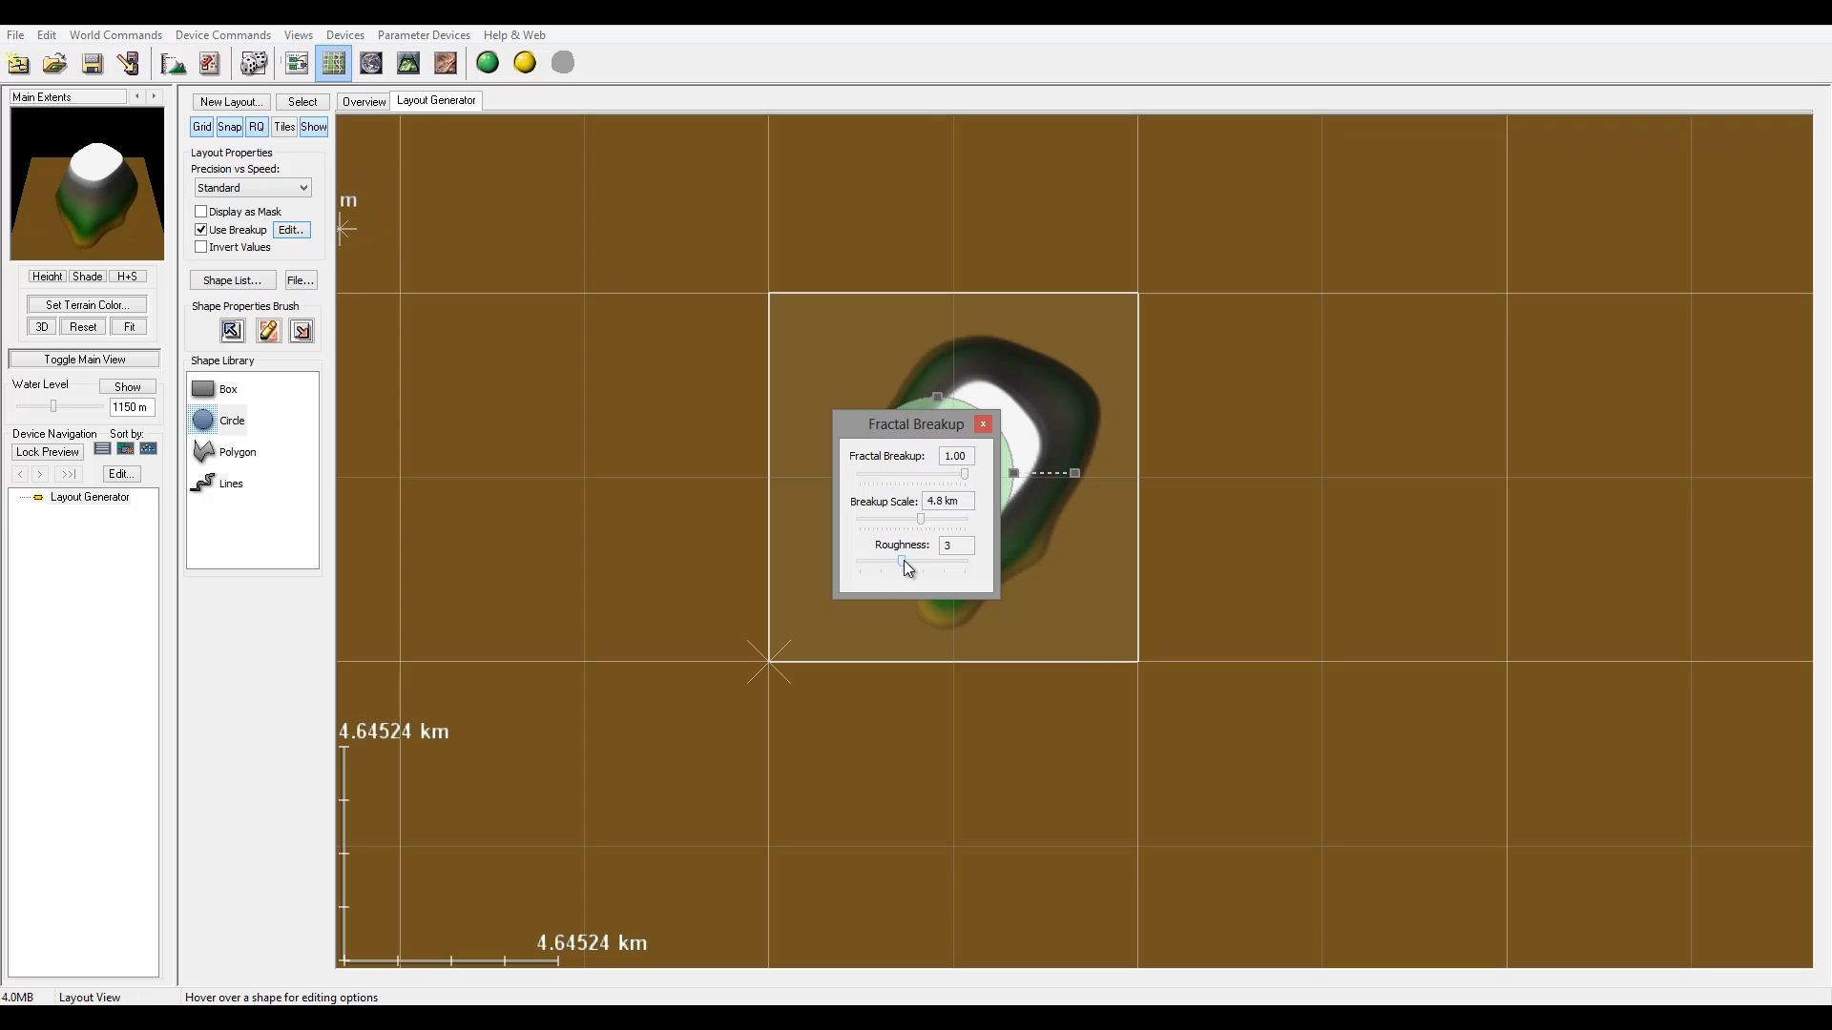
{"action": "left_click_drag", "start_coordinate": [908, 565], "coordinate": [916, 524]}
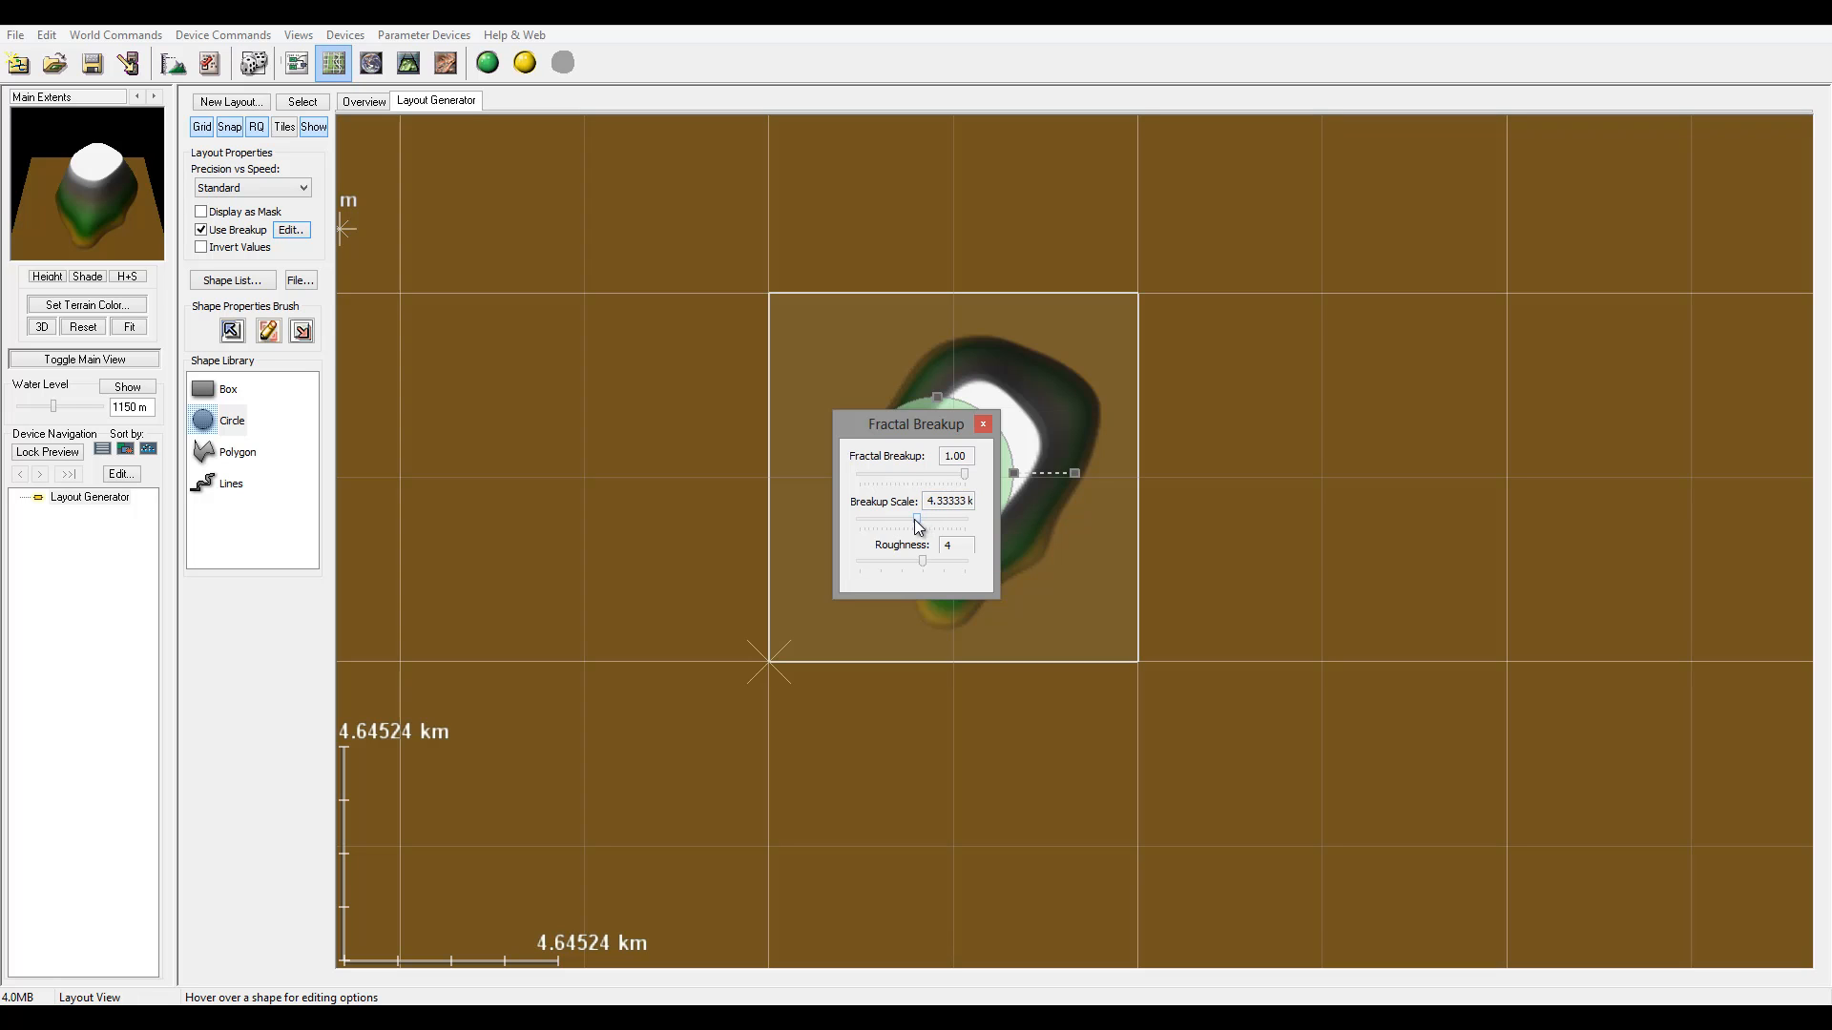
{"action": "left_click", "coordinate": [982, 423]}
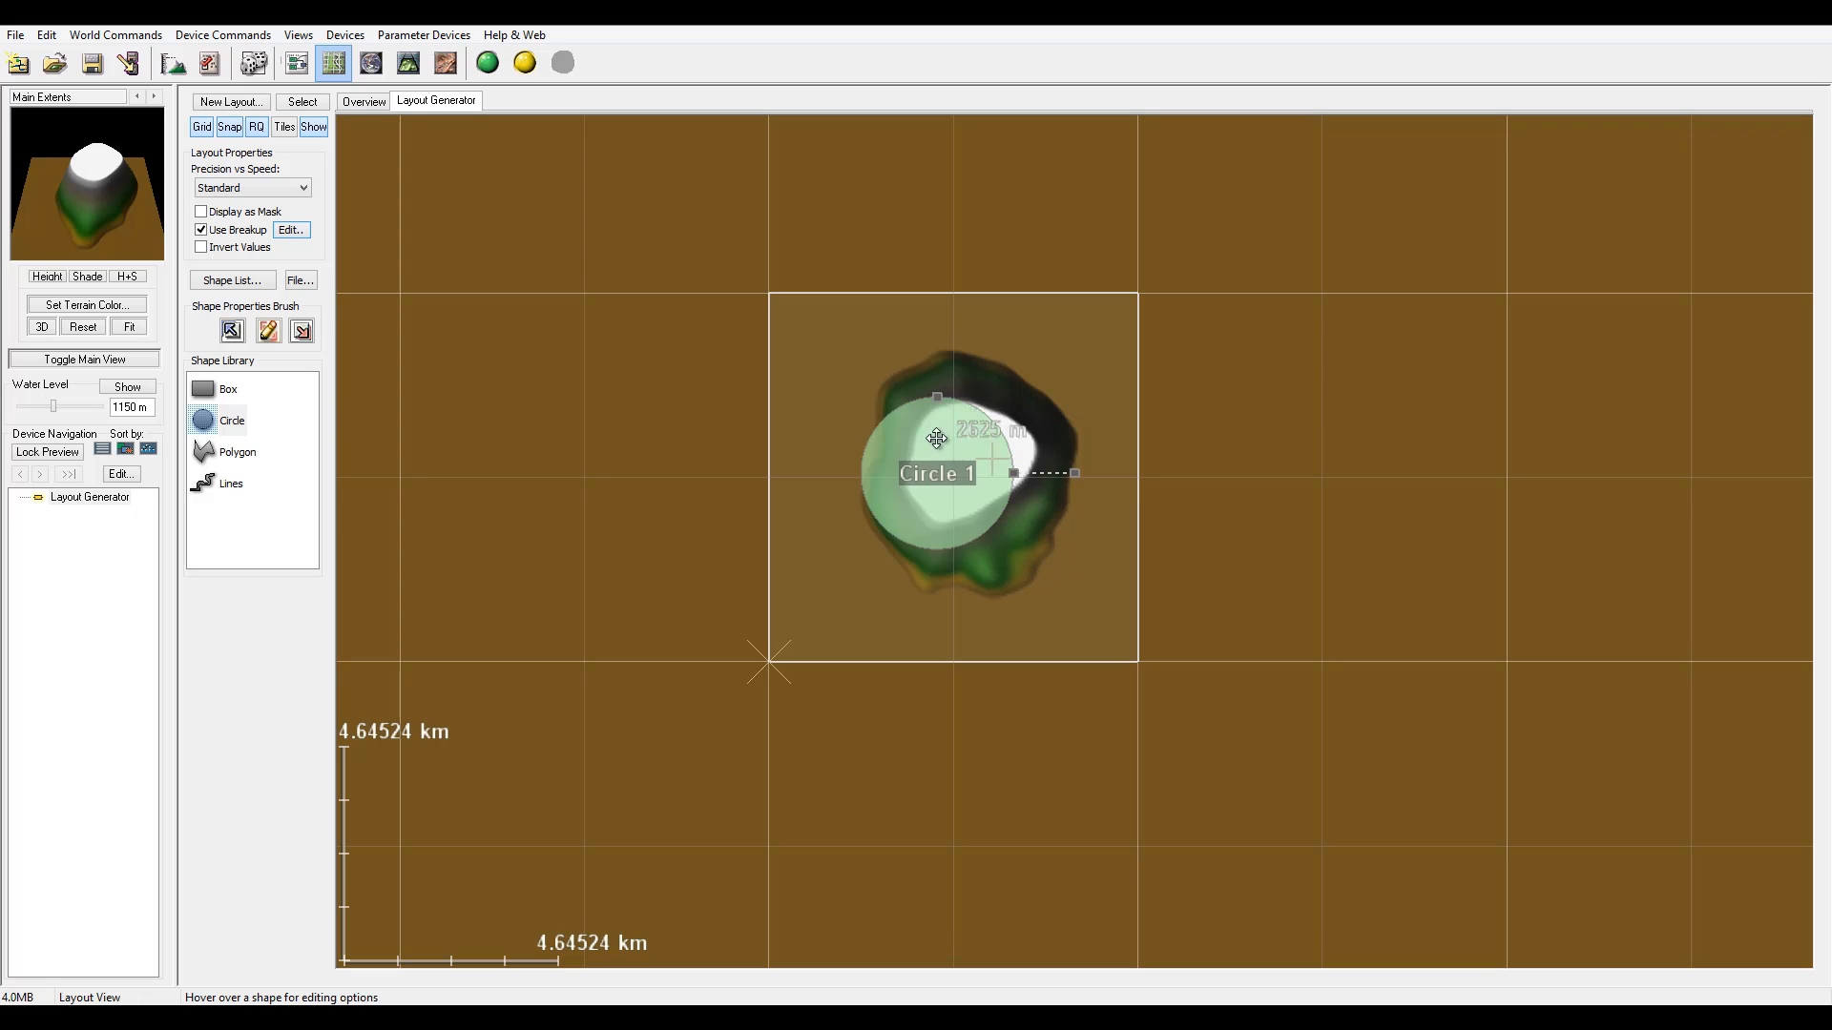
- Return to the device workview and move the Layout Generator slightly down and to the left
{"action": "left_click", "coordinate": [296, 63]}
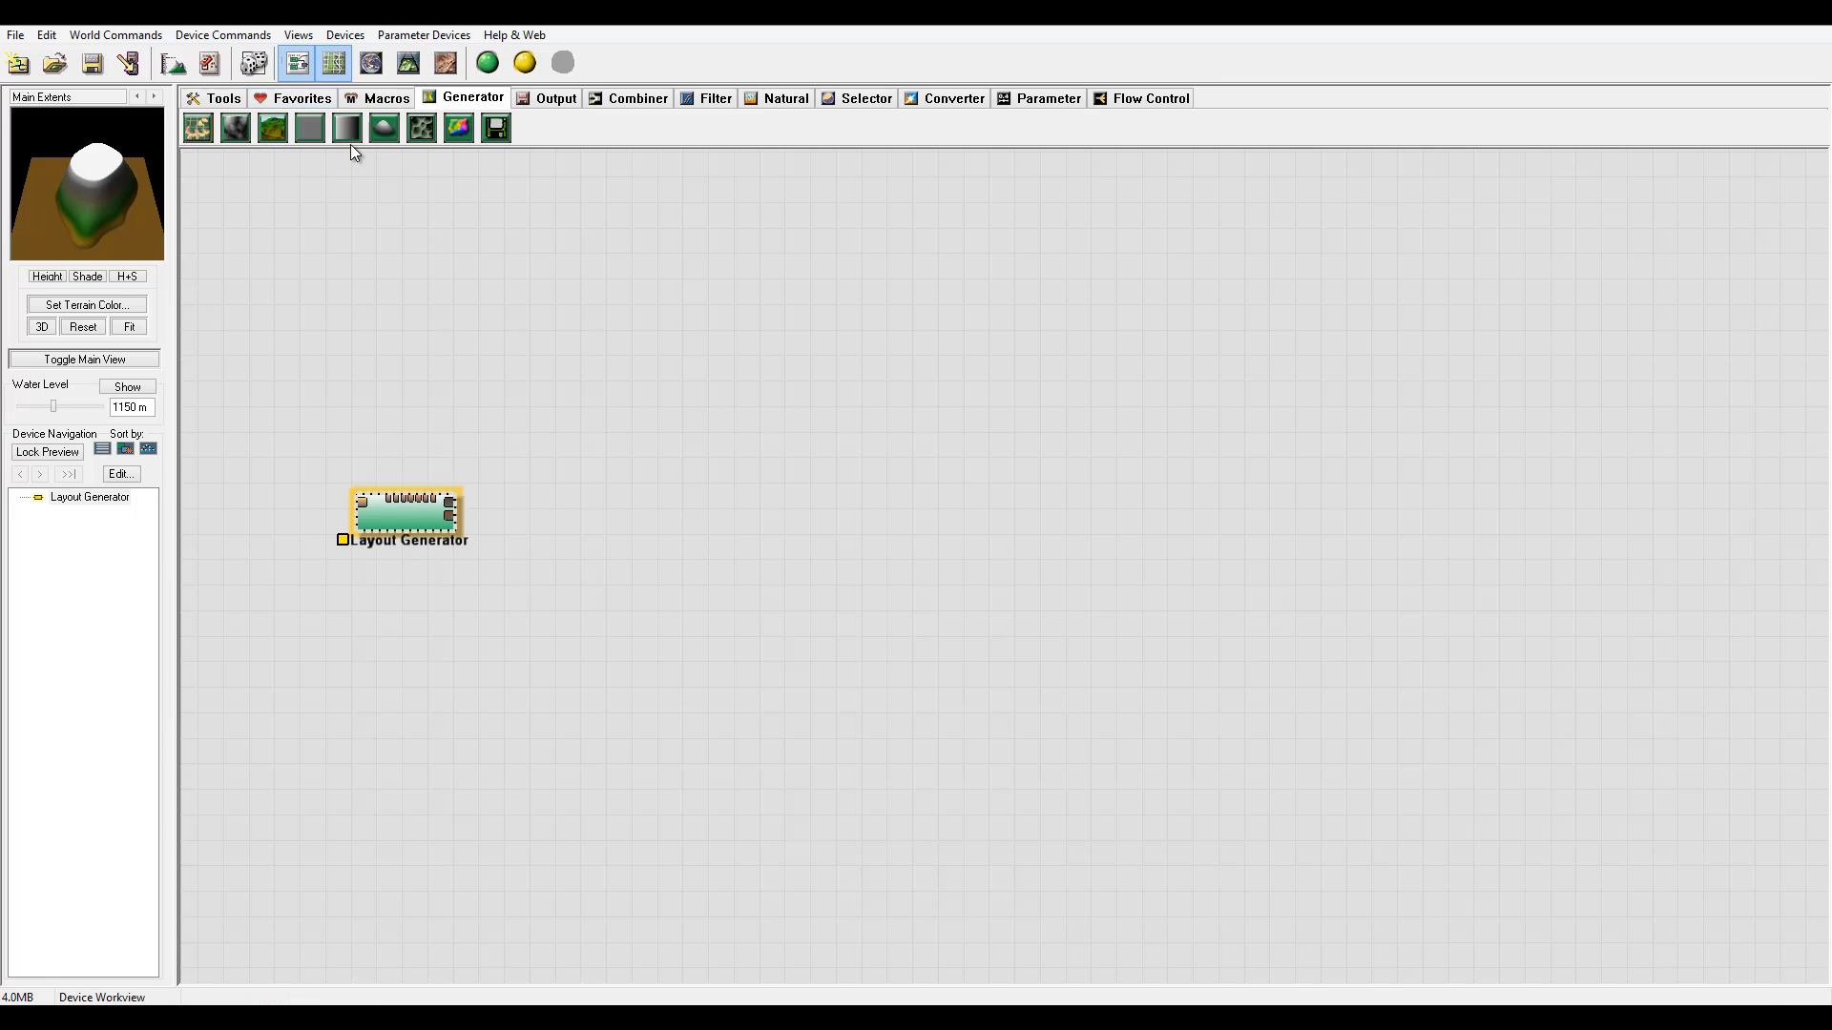
{"action": "left_click", "coordinate": [426, 526]}
{"action": "left_click_drag", "start_coordinate": [416, 517], "coordinate": [395, 561]}
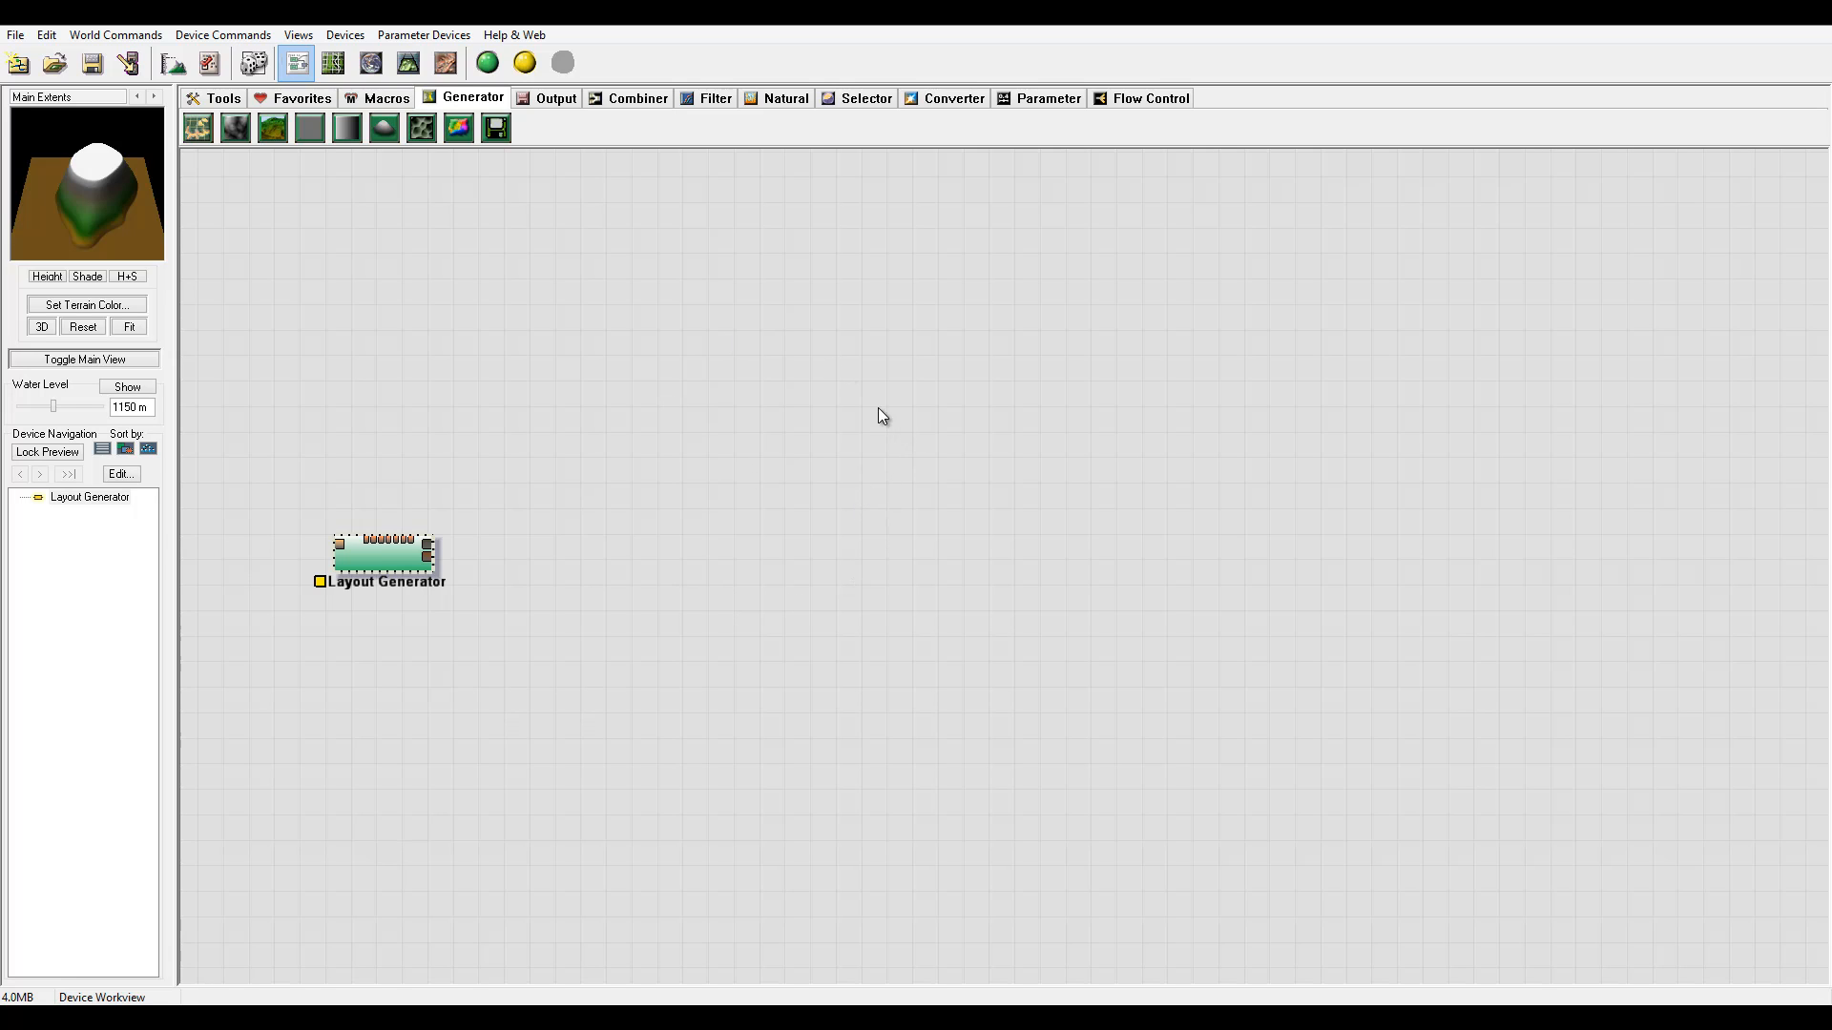
- Add an Advanced Perlin generator to the workview and move the Layout Generator further below it
{"action": "left_click", "coordinate": [552, 98]}
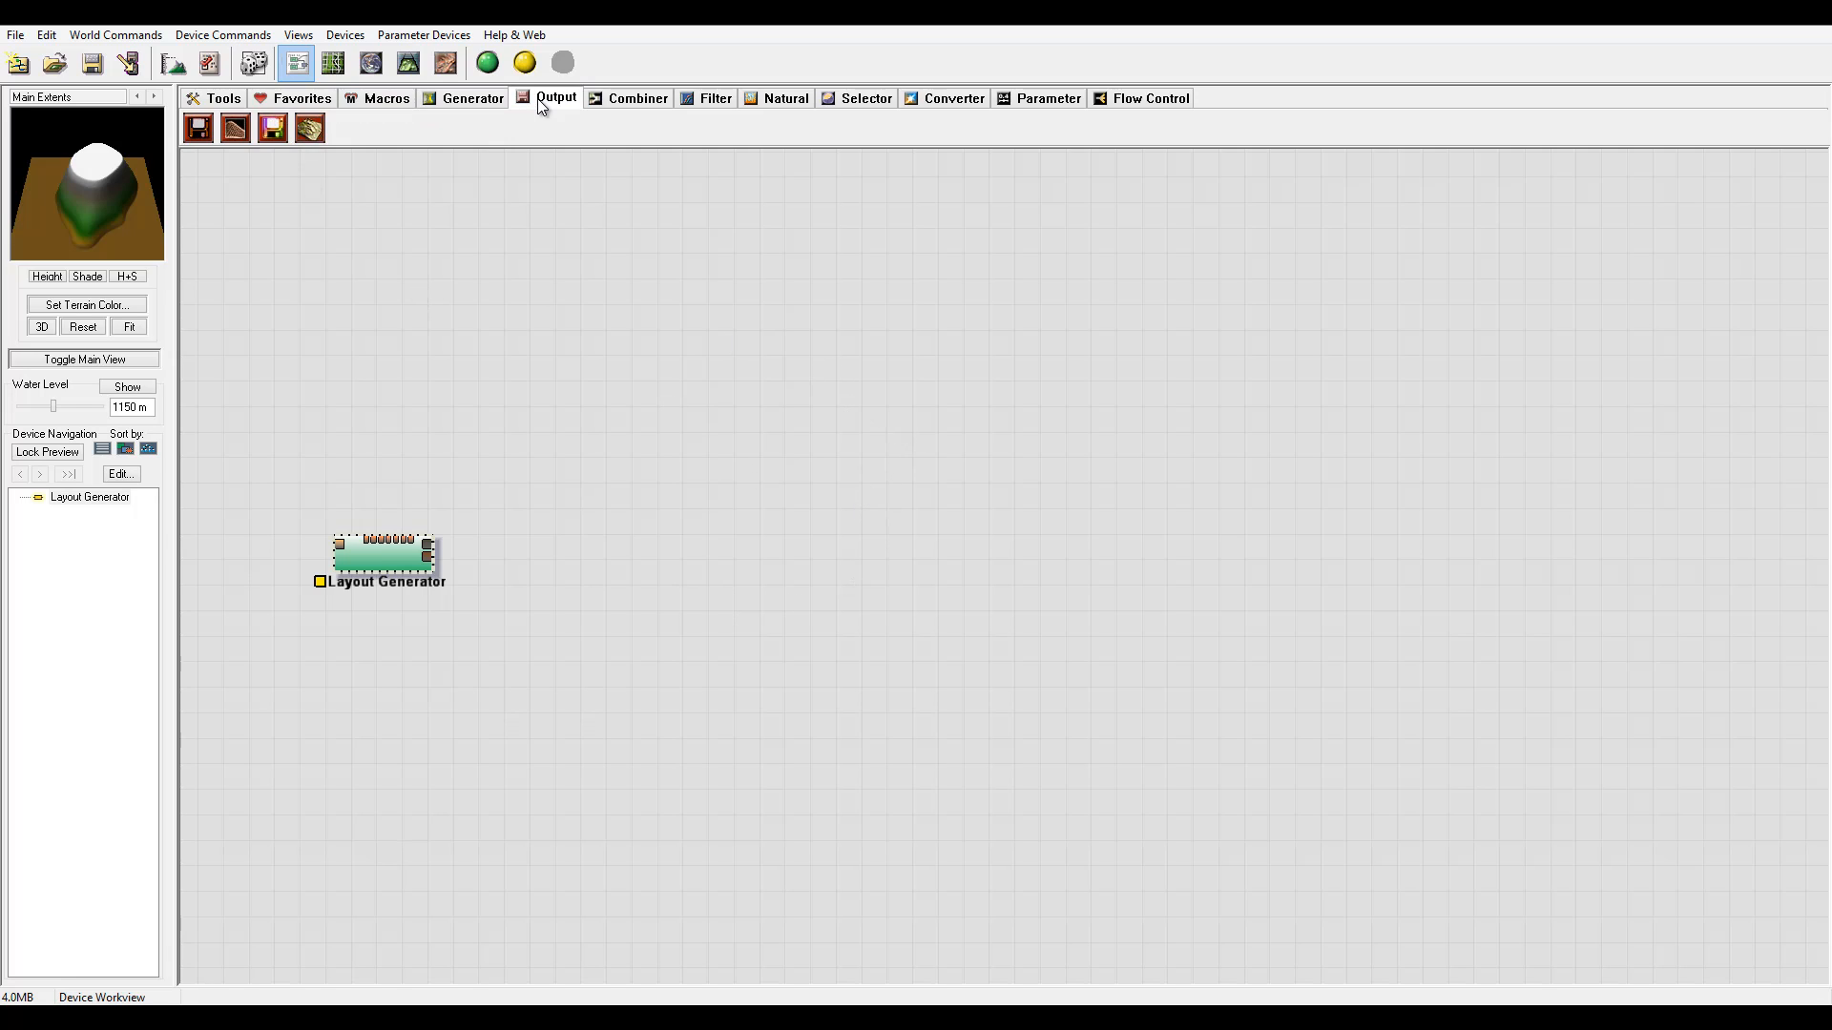
{"action": "left_click", "coordinate": [465, 98]}
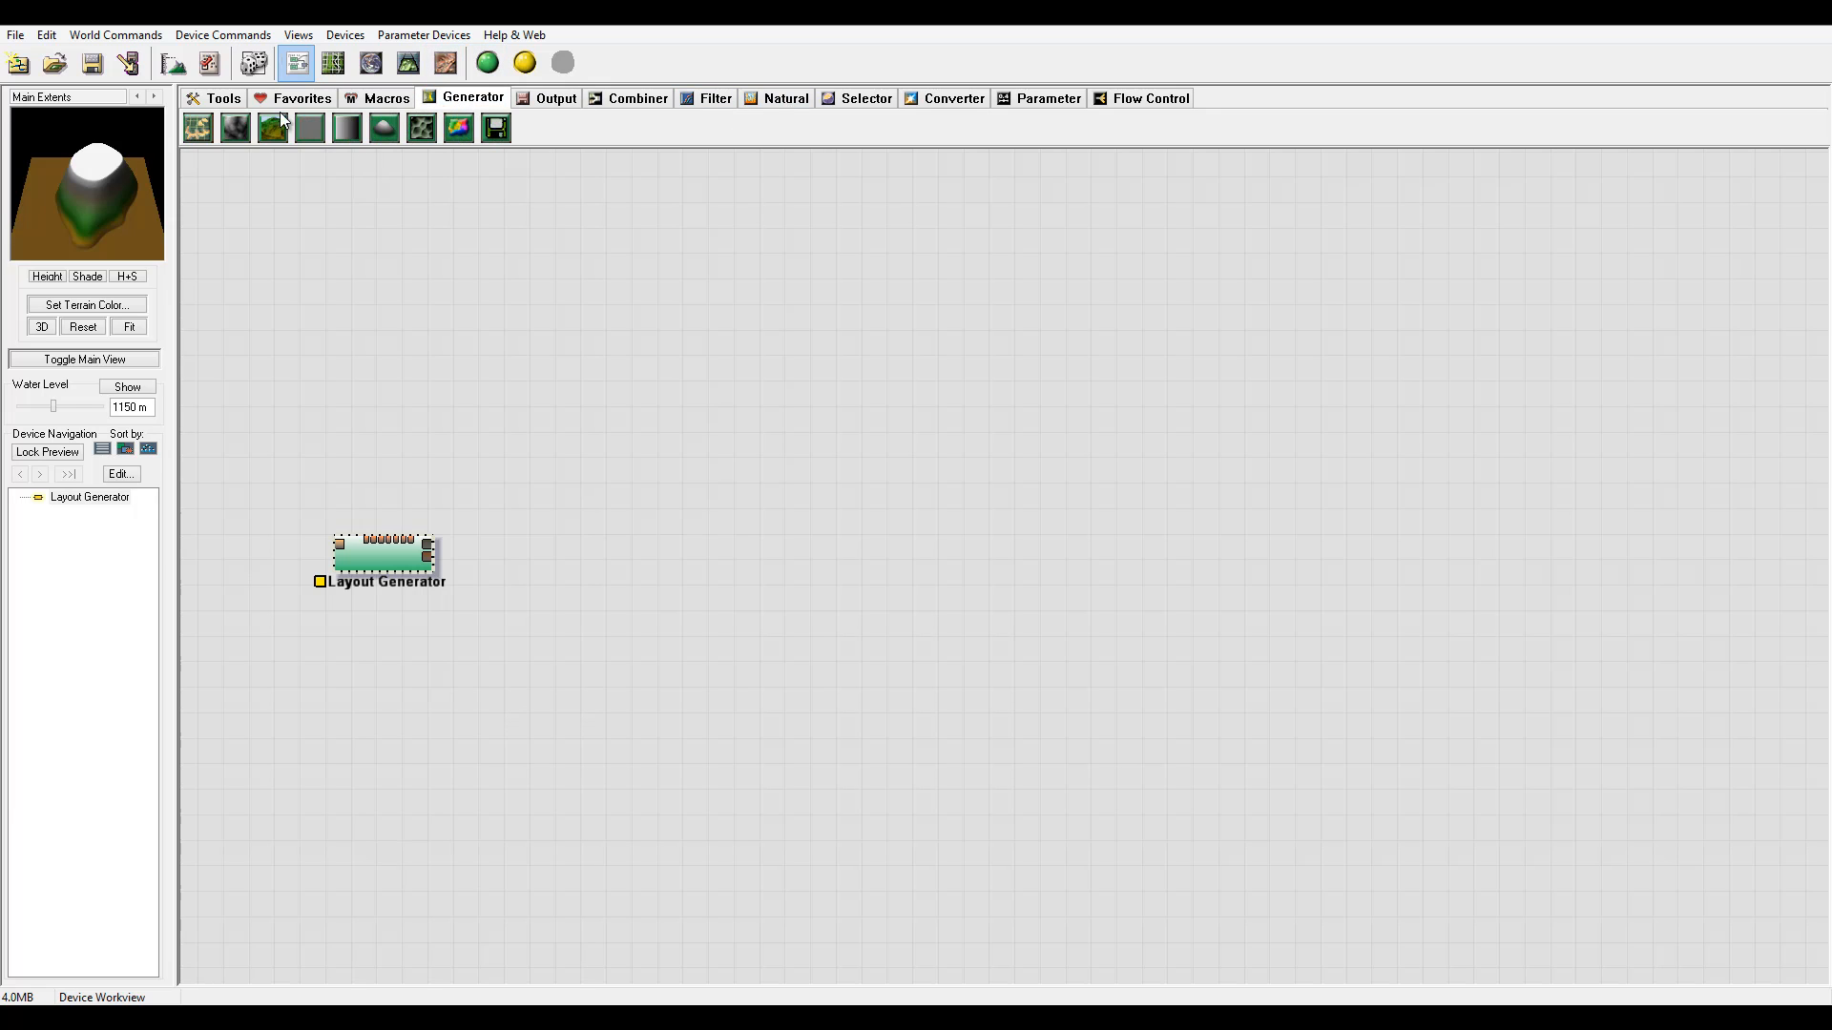
{"action": "left_click", "coordinate": [280, 130]}
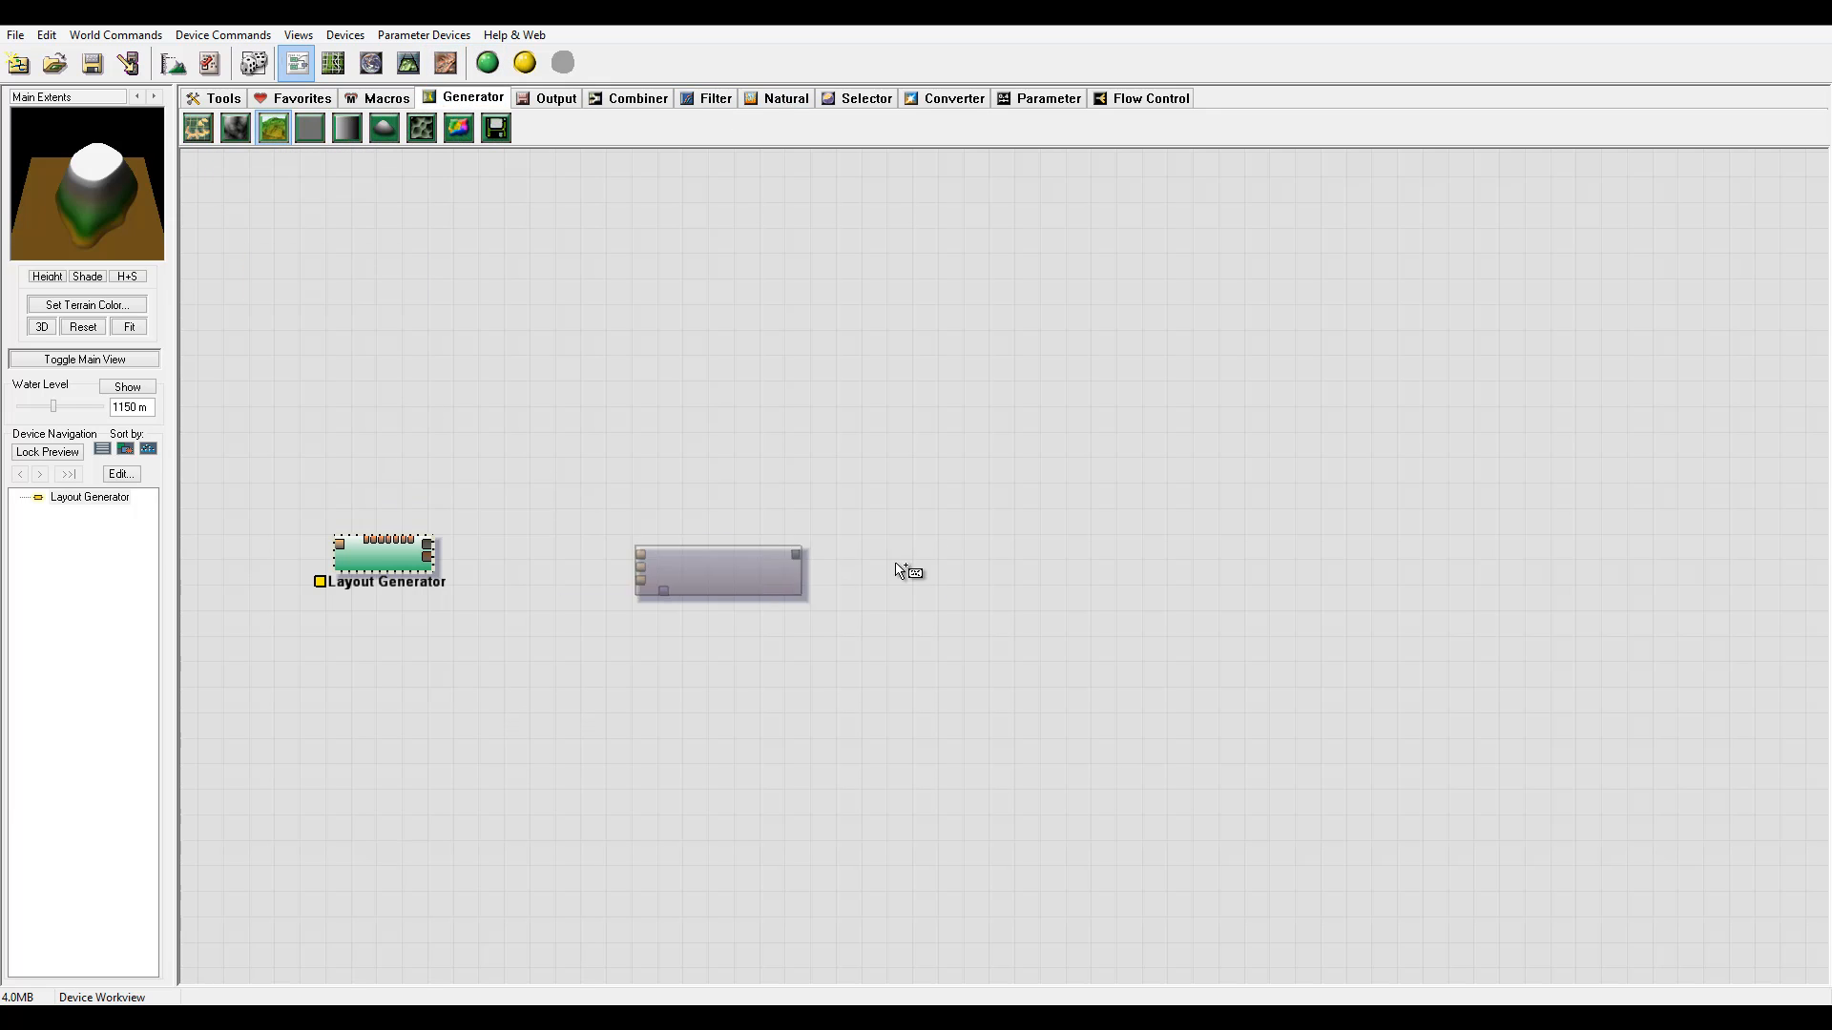
{"action": "left_click", "coordinate": [668, 406]}
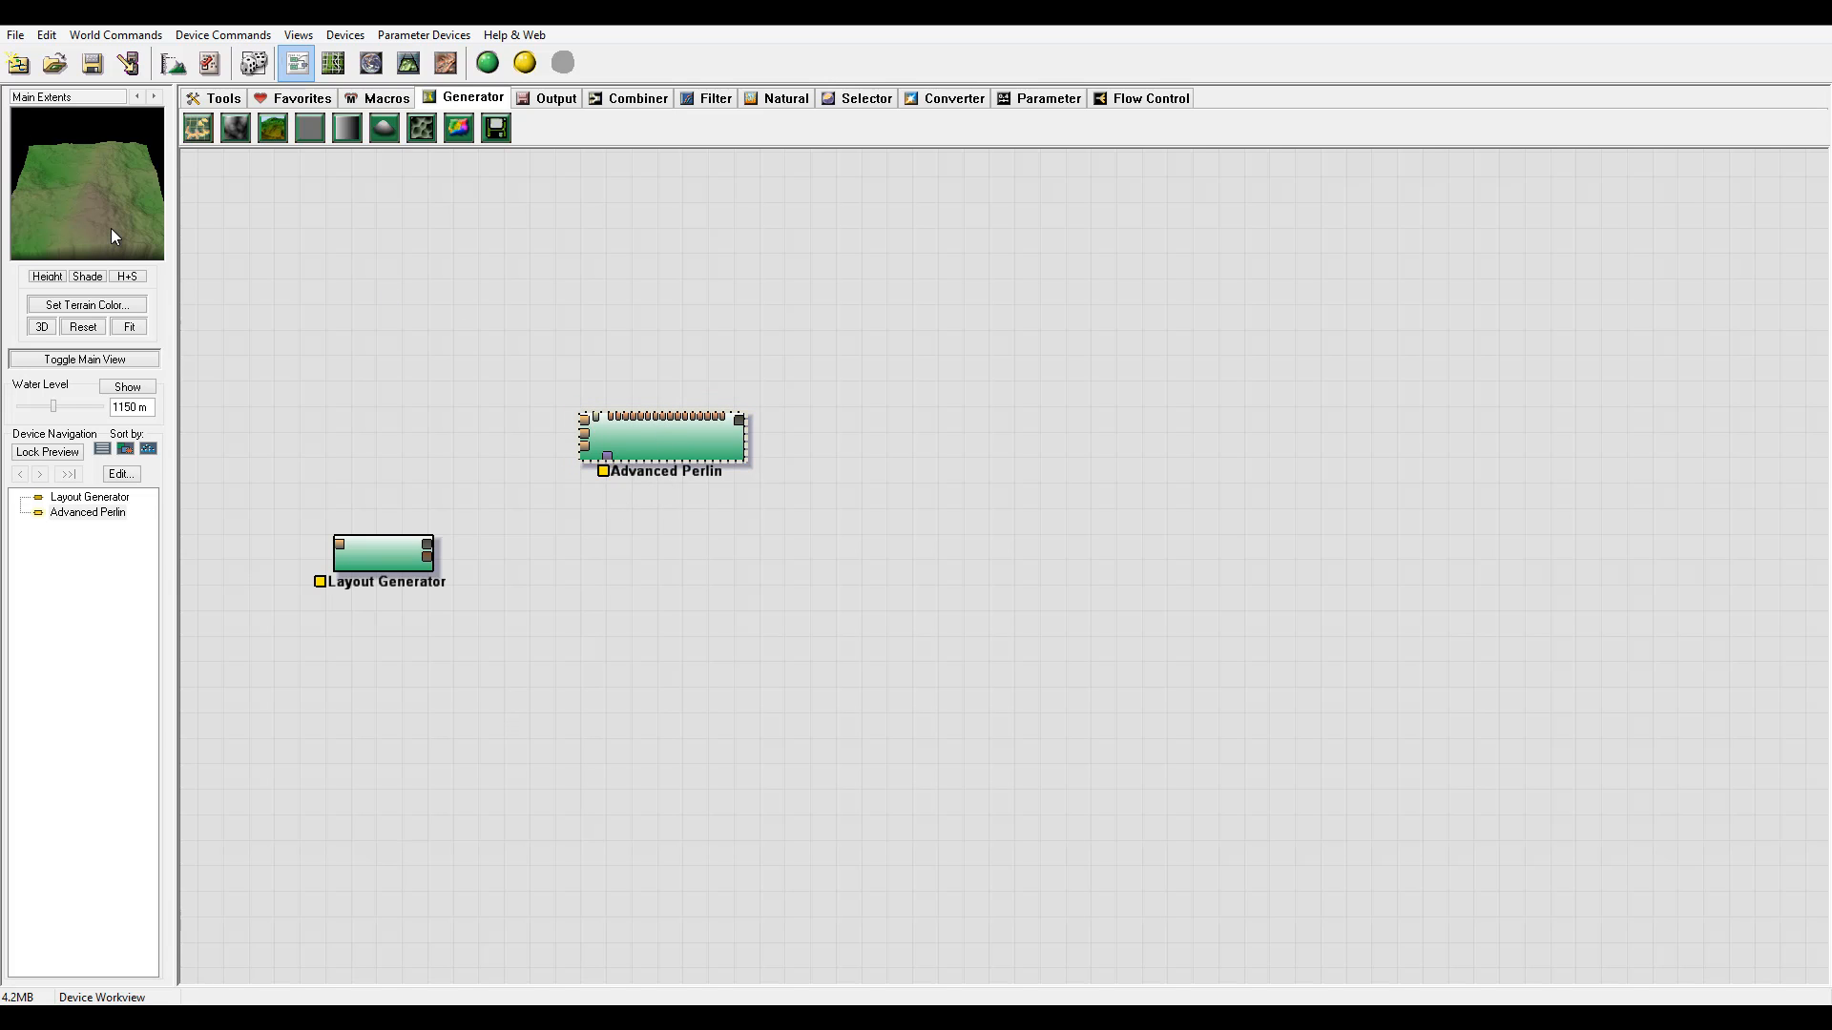
{"action": "left_click", "coordinate": [386, 559]}
{"action": "left_click_drag", "start_coordinate": [386, 559], "coordinate": [370, 606]}
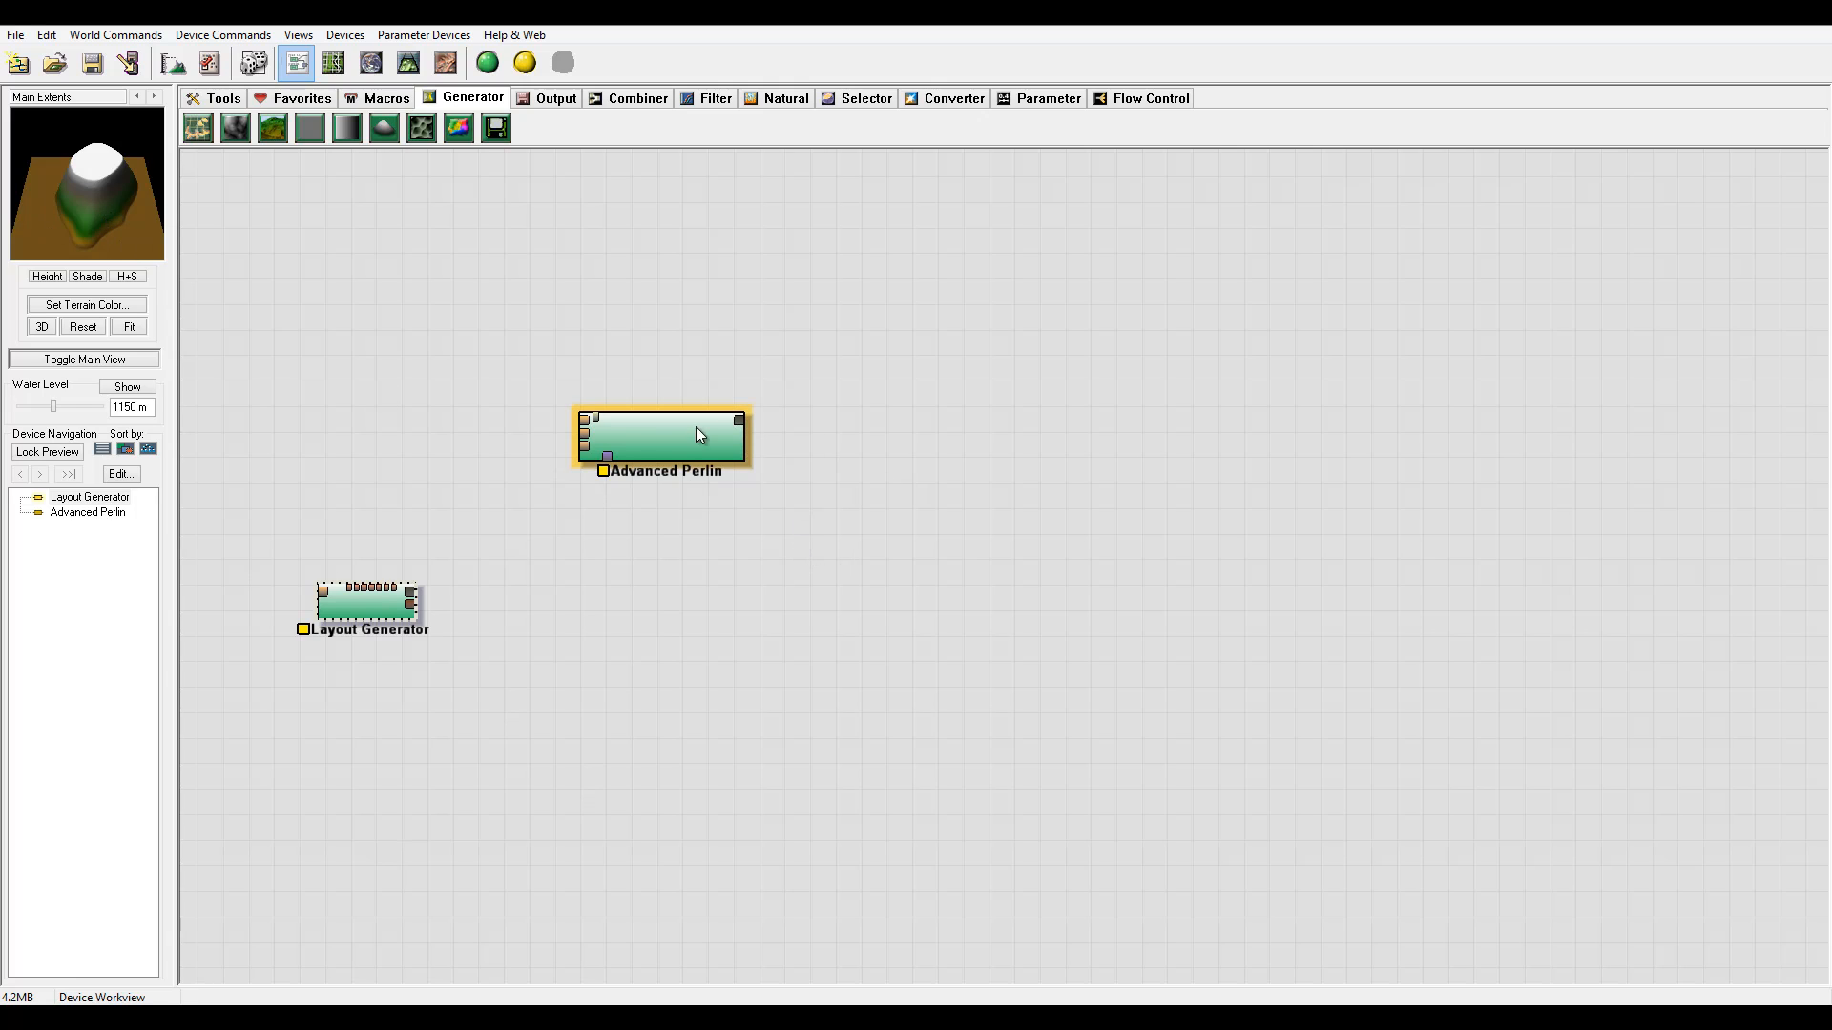
{"action": "left_click_drag", "start_coordinate": [350, 625], "coordinate": [351, 643]}
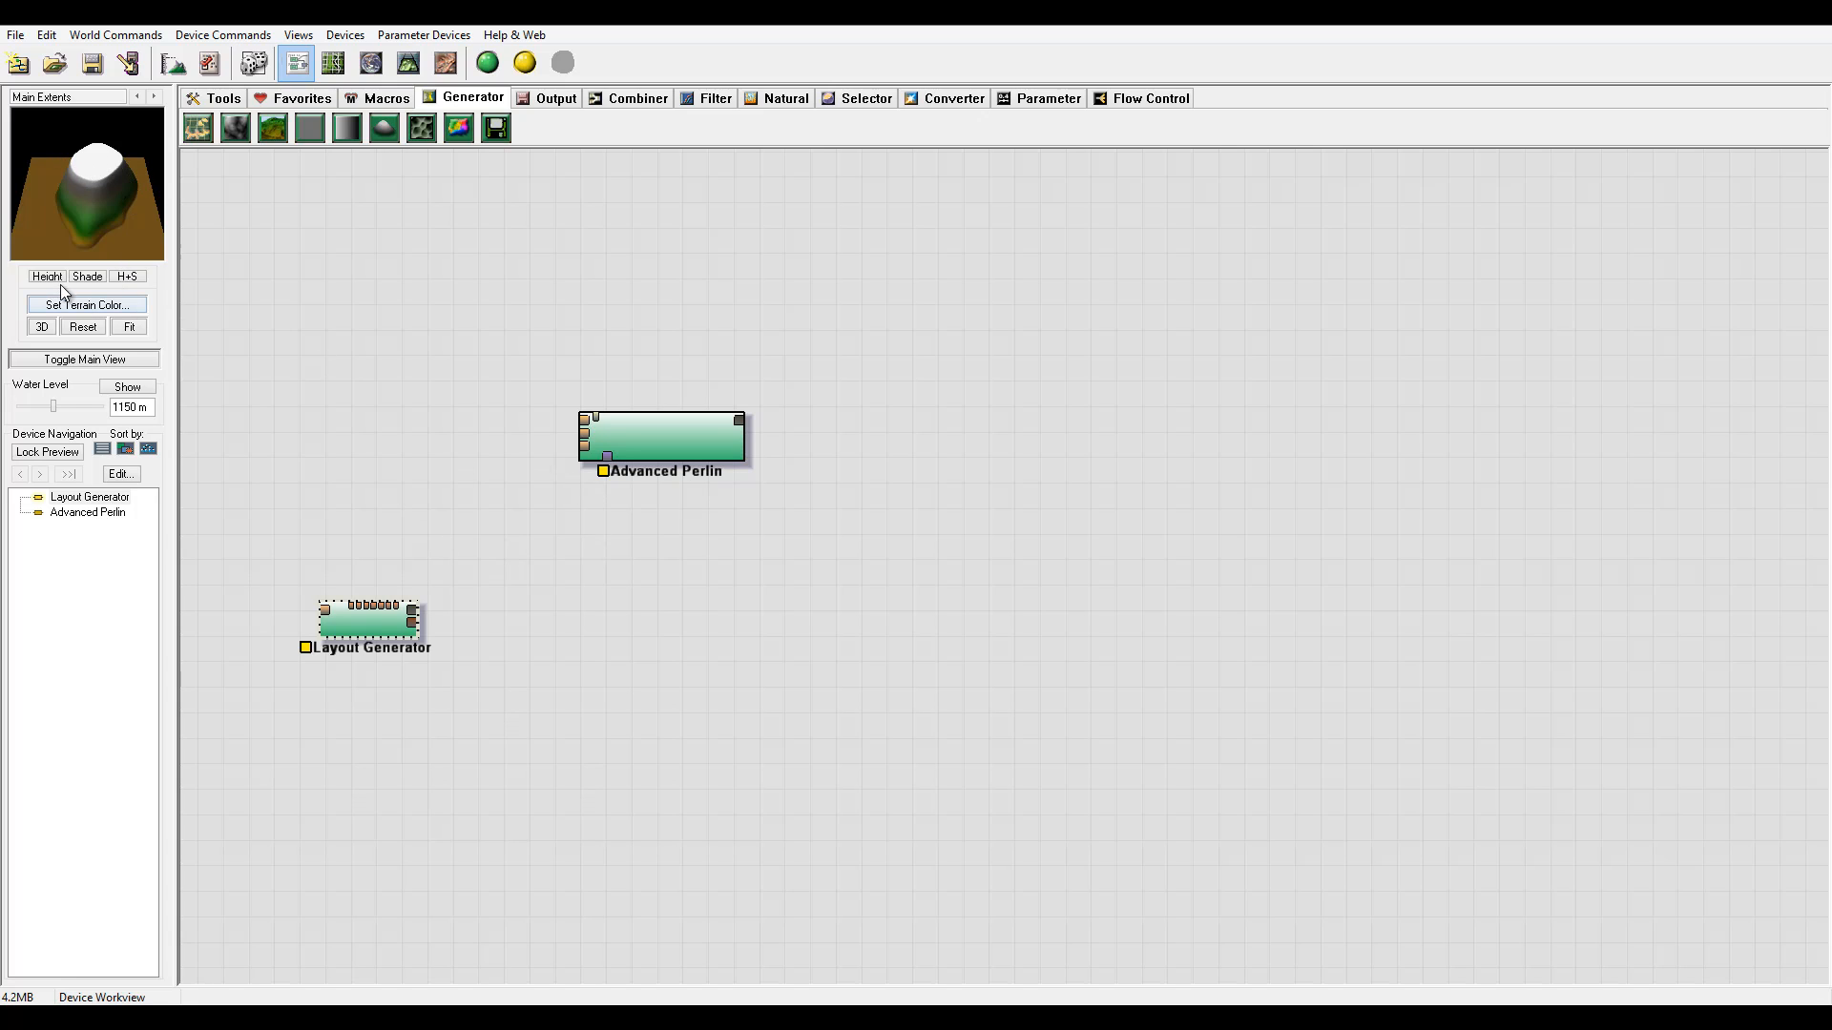
- Add an Inverter filter beside the Layout Generator and connect the generator's primary output to its input
{"action": "left_click", "coordinate": [704, 99]}
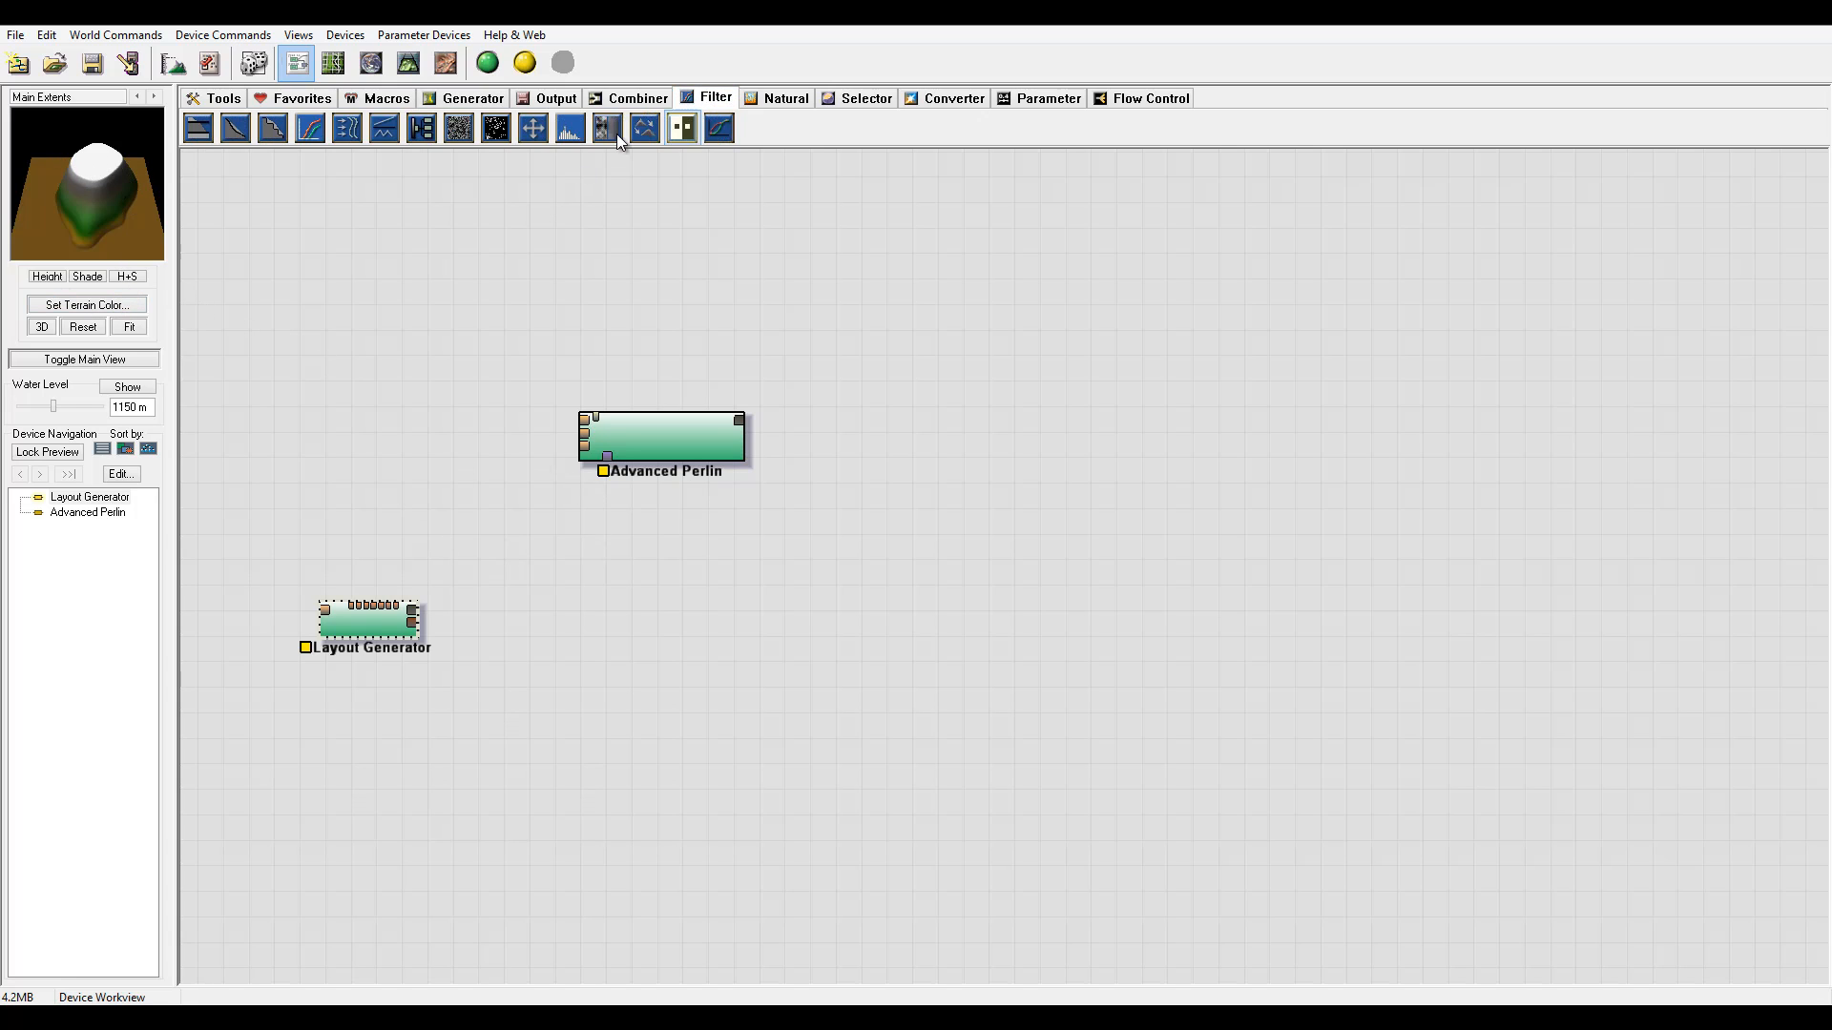
{"action": "left_click", "coordinate": [682, 129]}
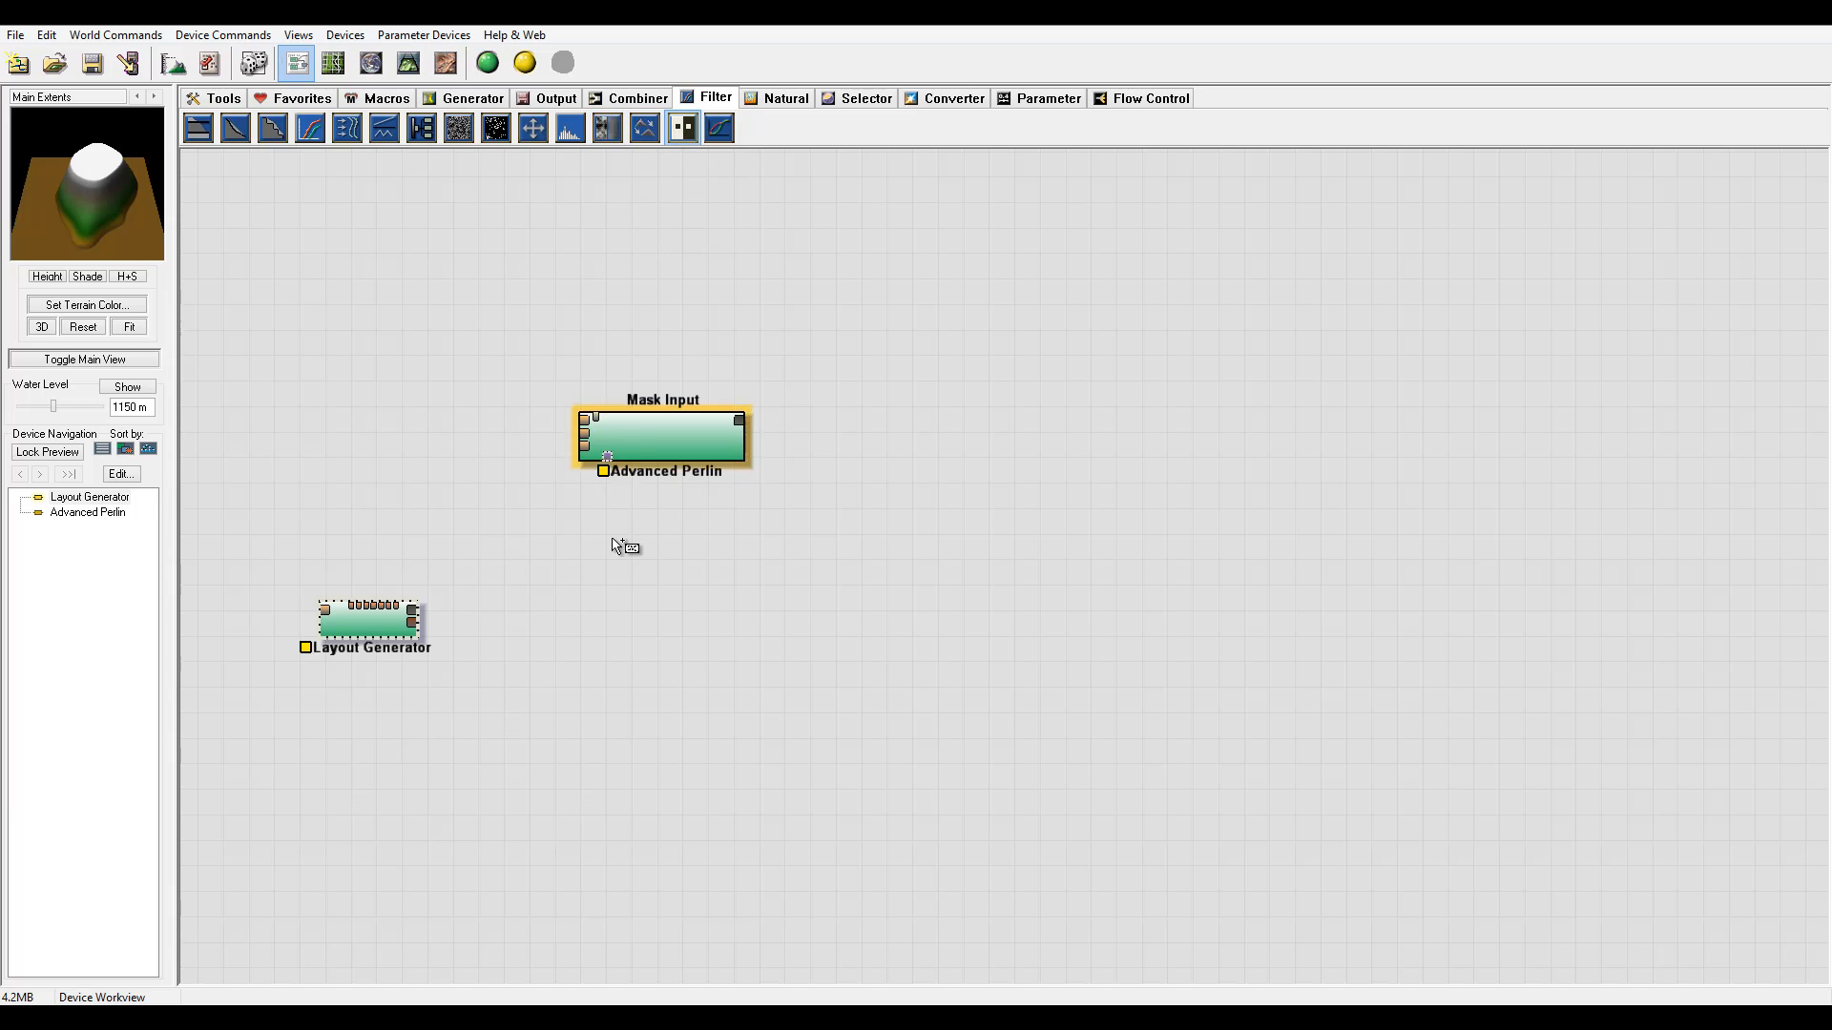
{"action": "left_click", "coordinate": [626, 626]}
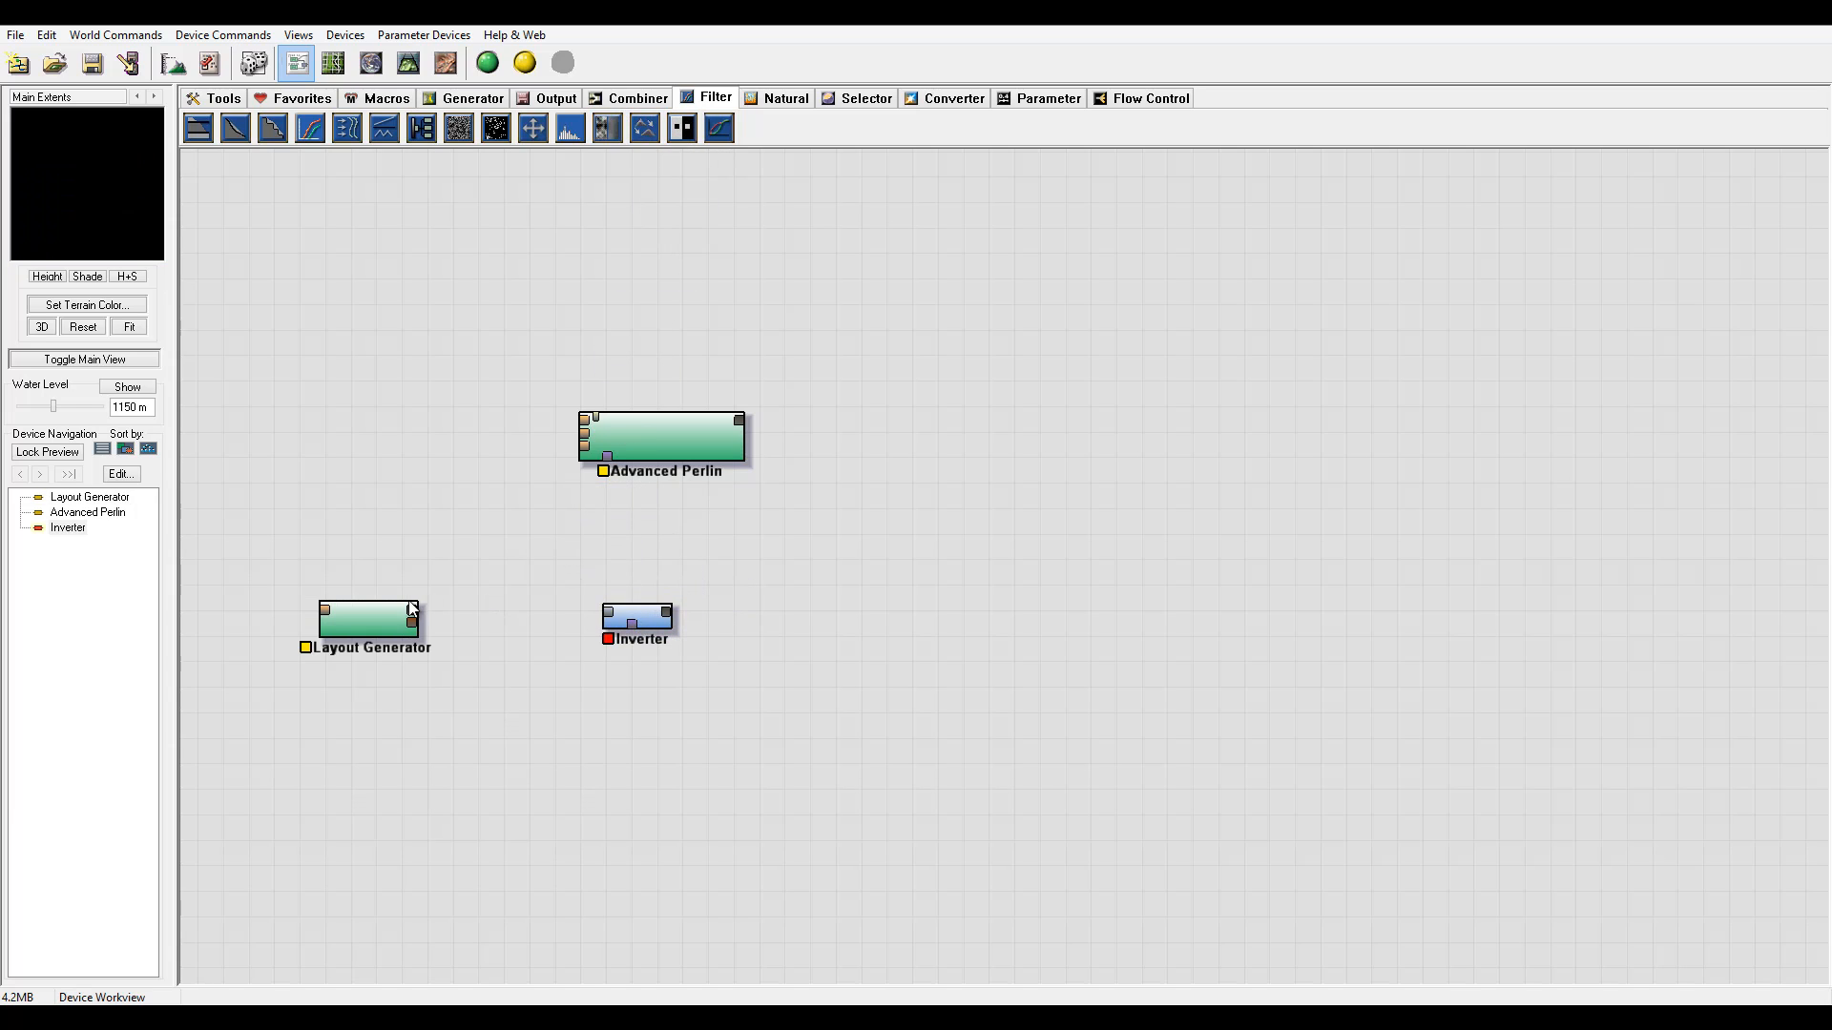
{"action": "left_click_drag", "start_coordinate": [414, 611], "coordinate": [640, 649]}
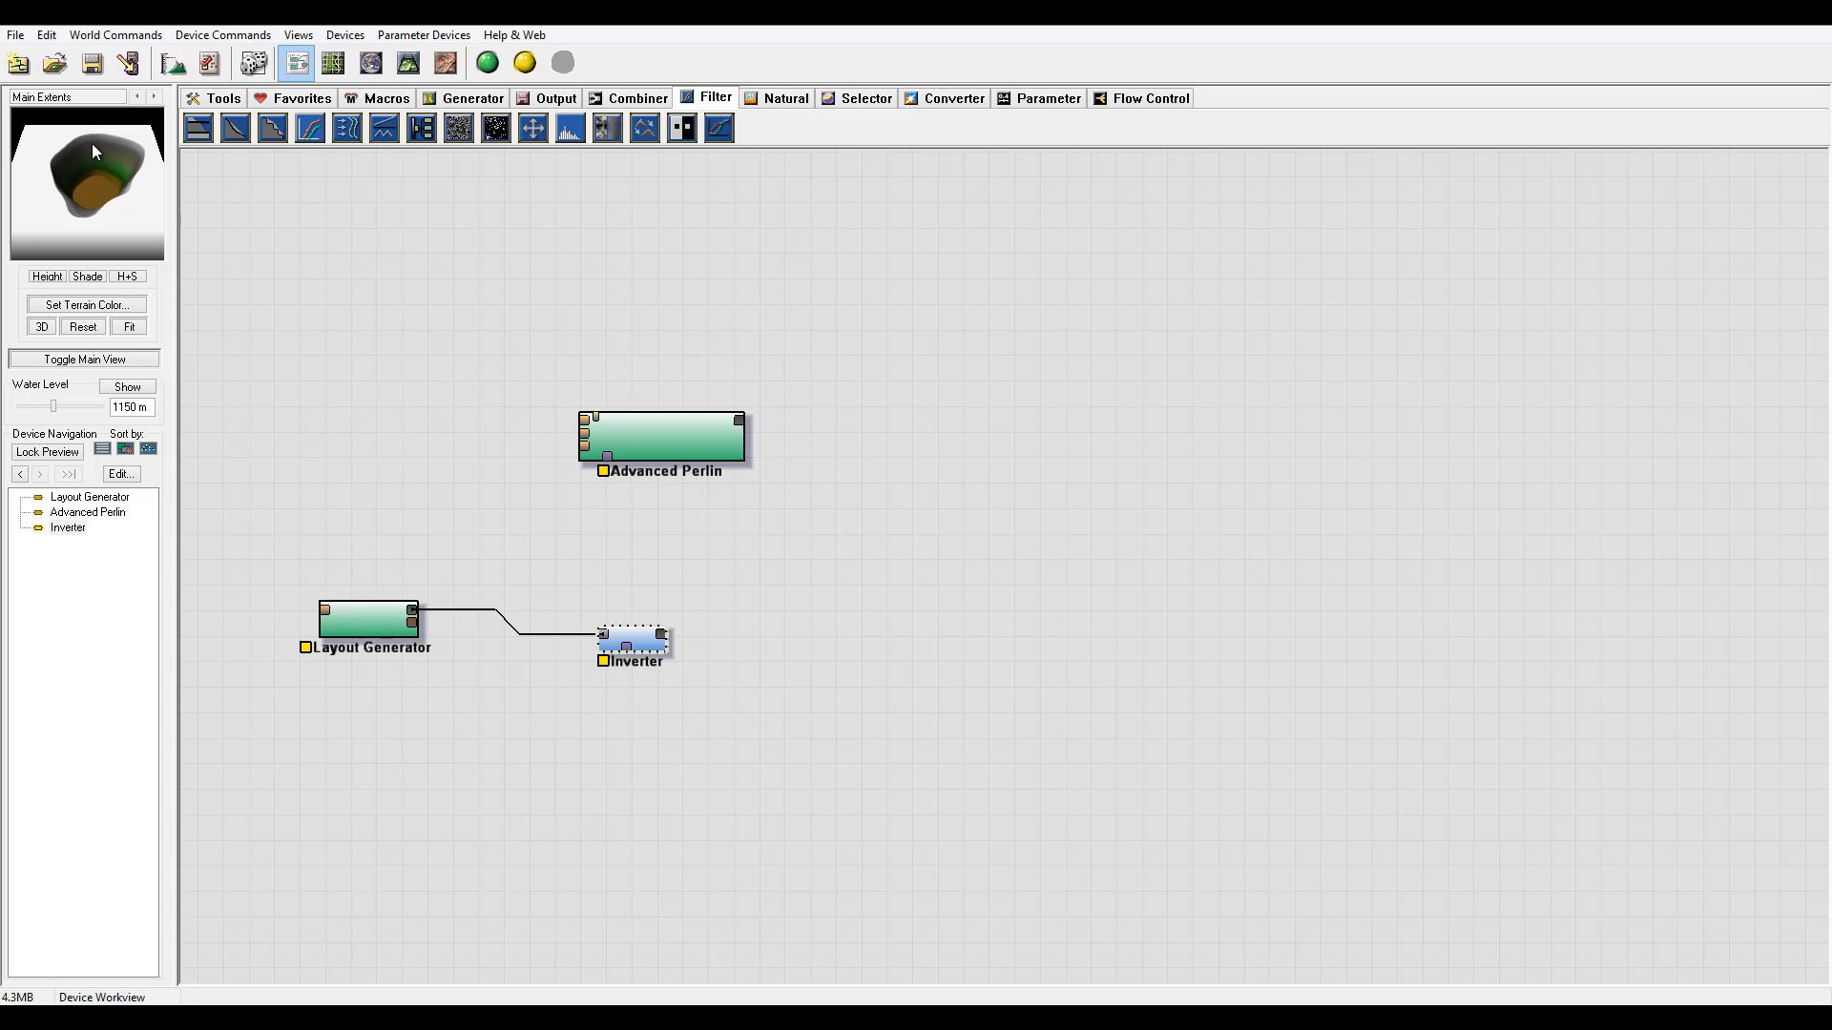
- Move the Layout Generator and the Inverter further down to free space below the Advanced Perlin device
{"action": "left_click", "coordinate": [380, 613]}
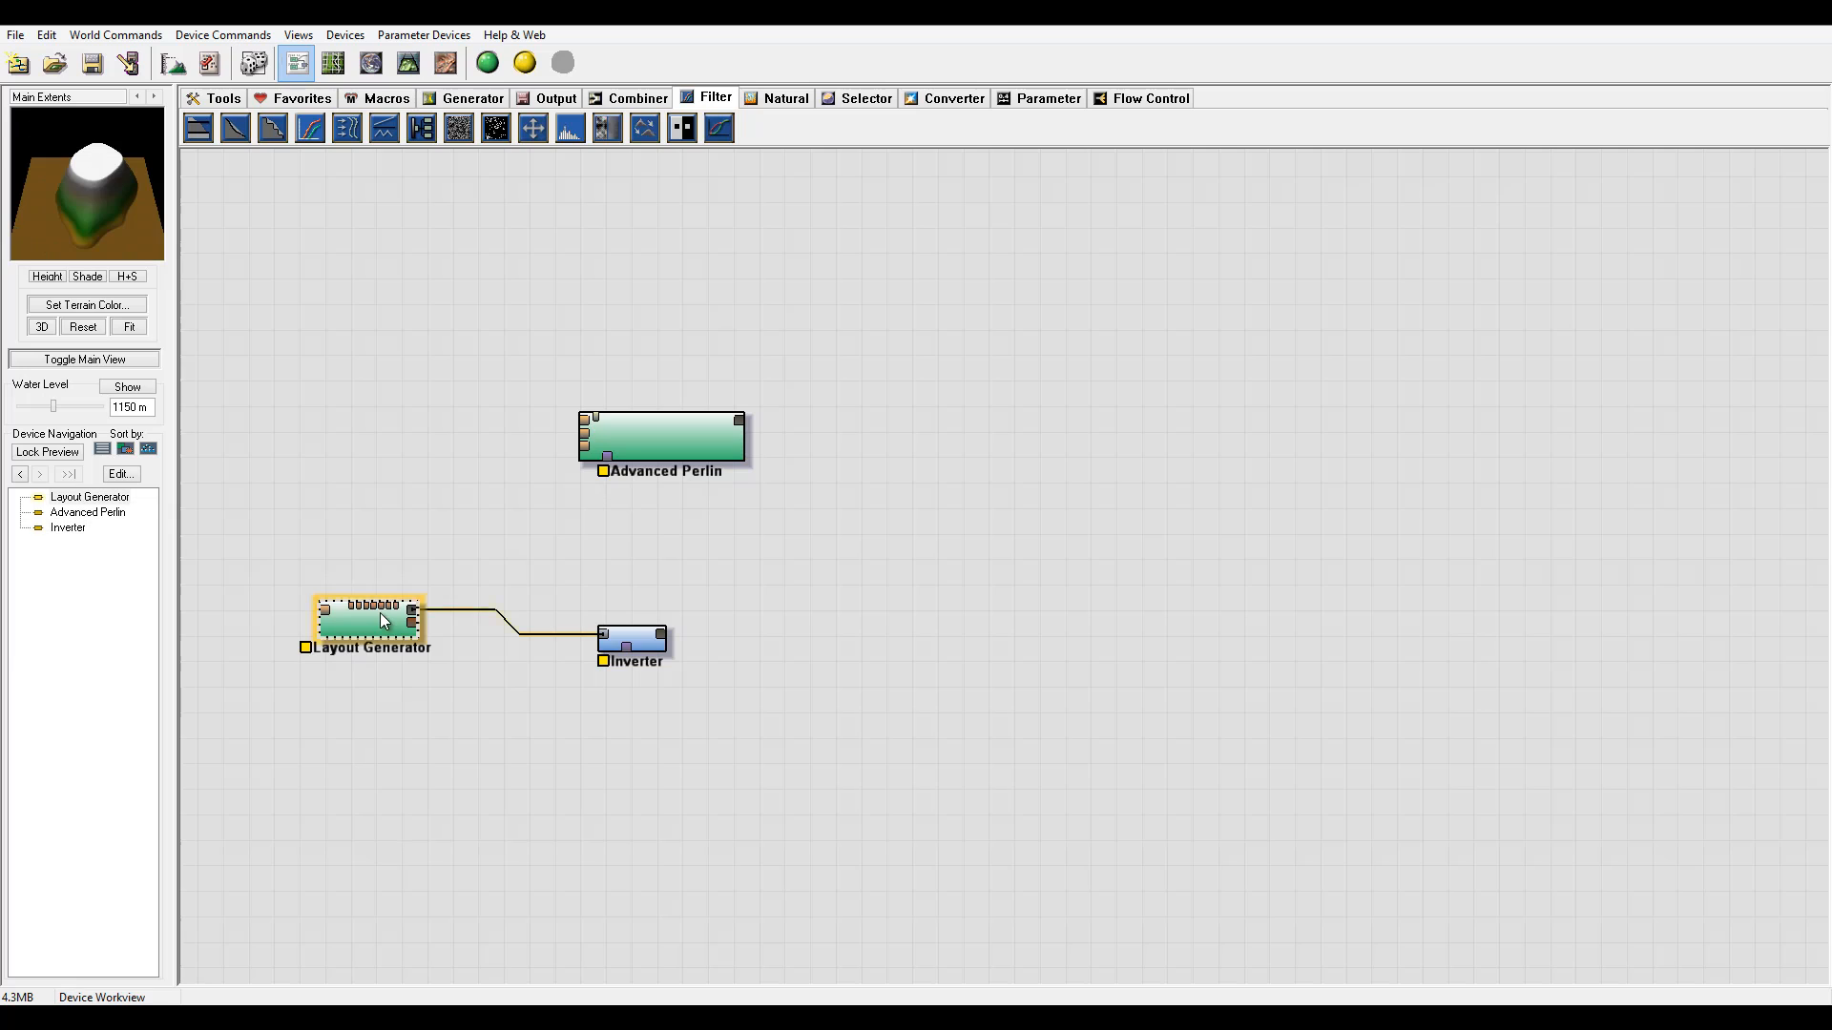
{"action": "left_click_drag", "start_coordinate": [380, 612], "coordinate": [346, 668]}
{"action": "left_click_drag", "start_coordinate": [638, 654], "coordinate": [627, 696]}
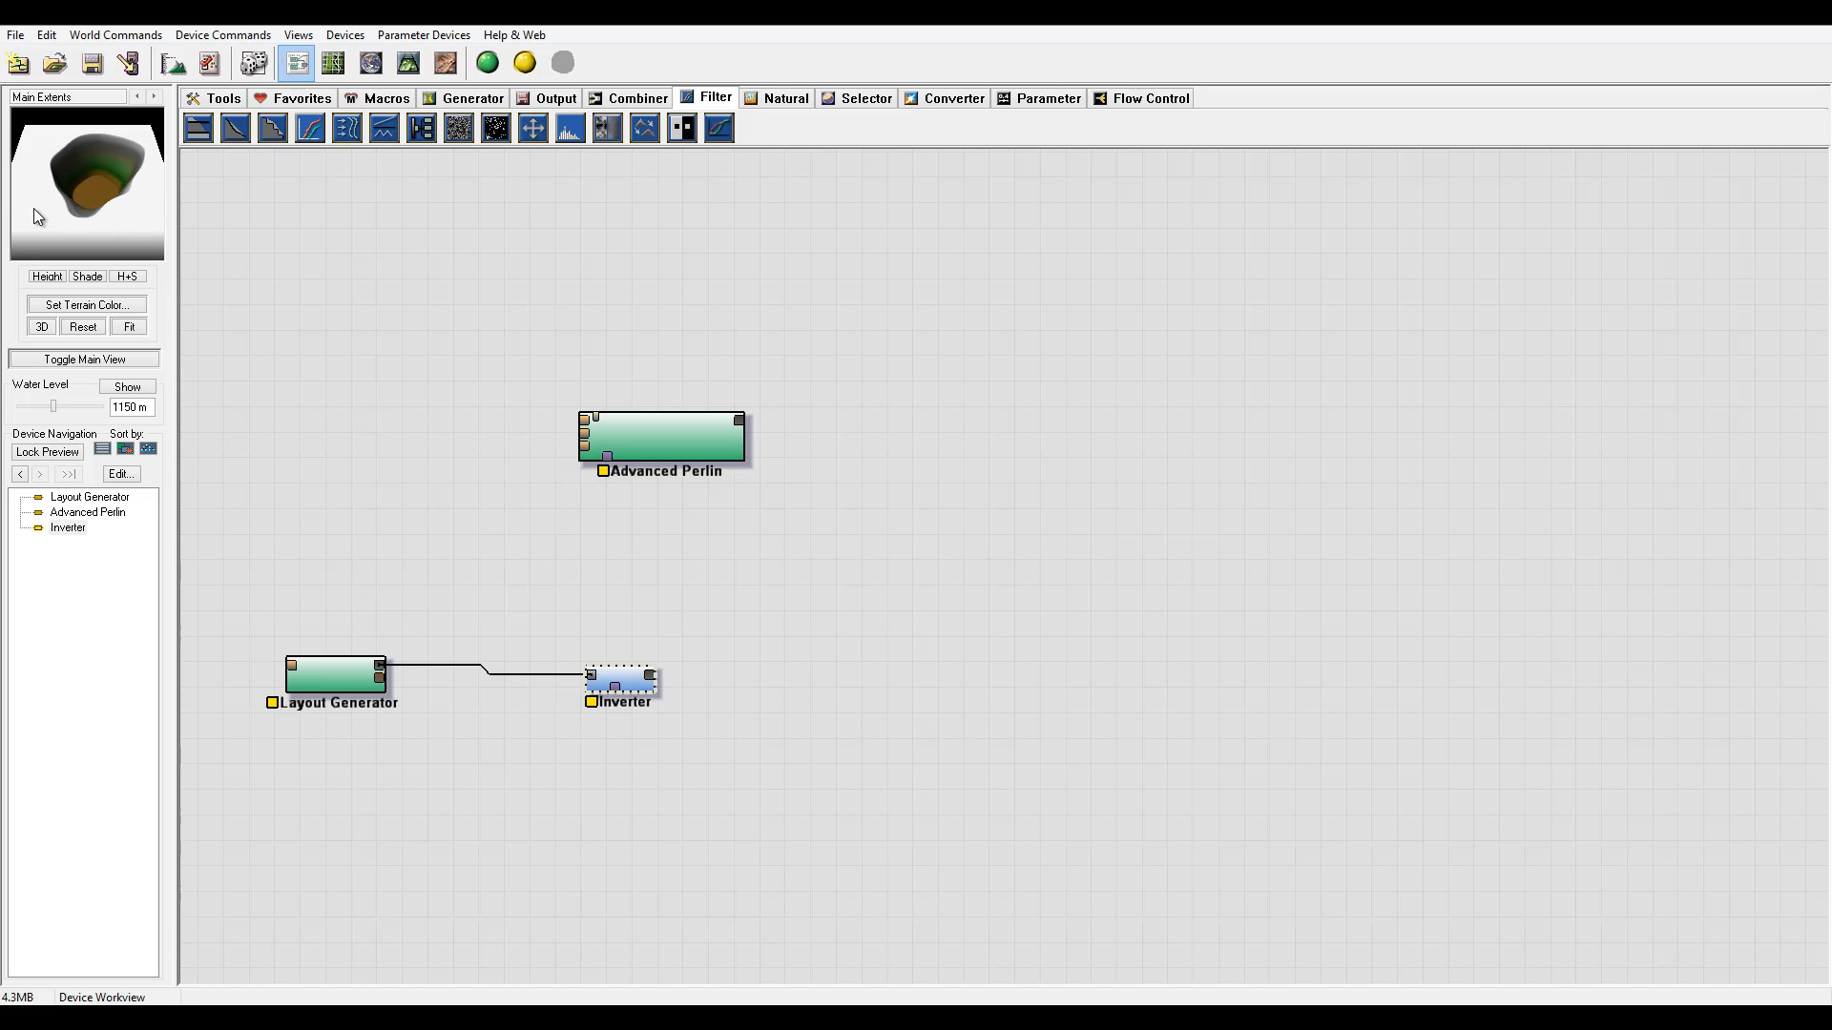
- Add a Radial Grad generator above the Layout Generator
{"action": "left_click", "coordinate": [469, 98]}
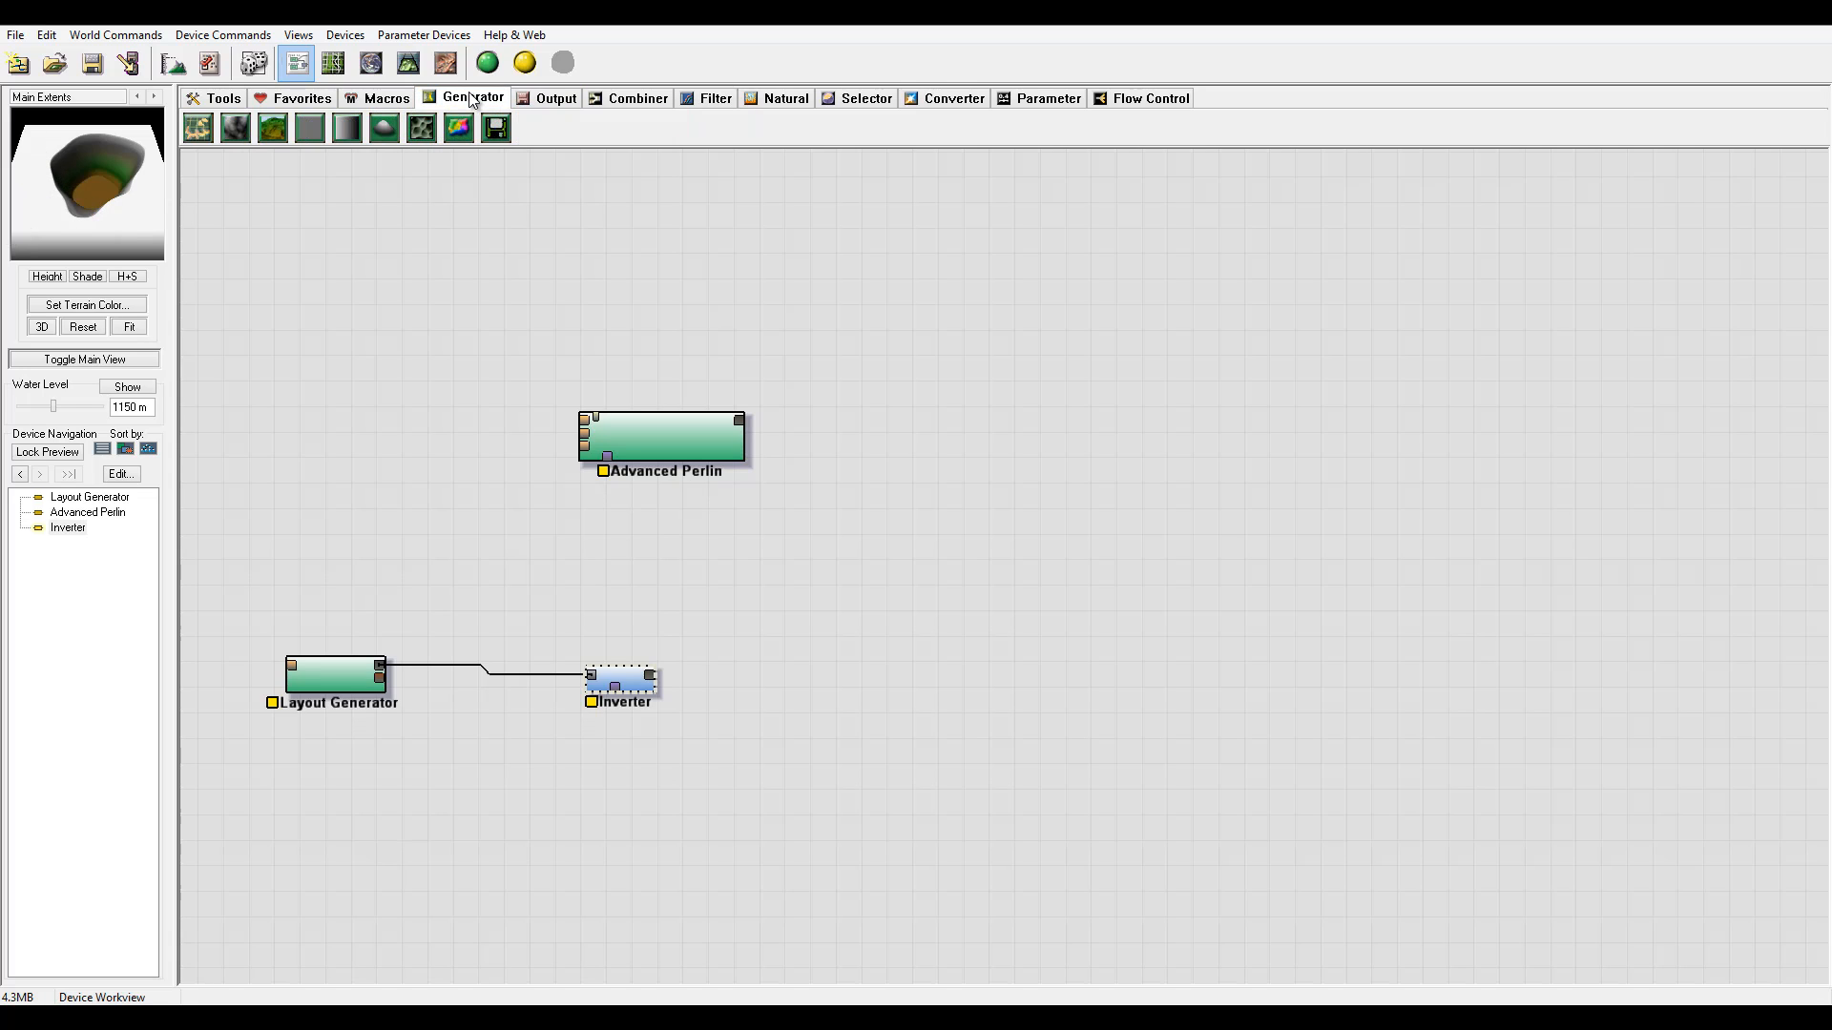
{"action": "left_click", "coordinate": [385, 128]}
{"action": "left_click", "coordinate": [340, 518]}
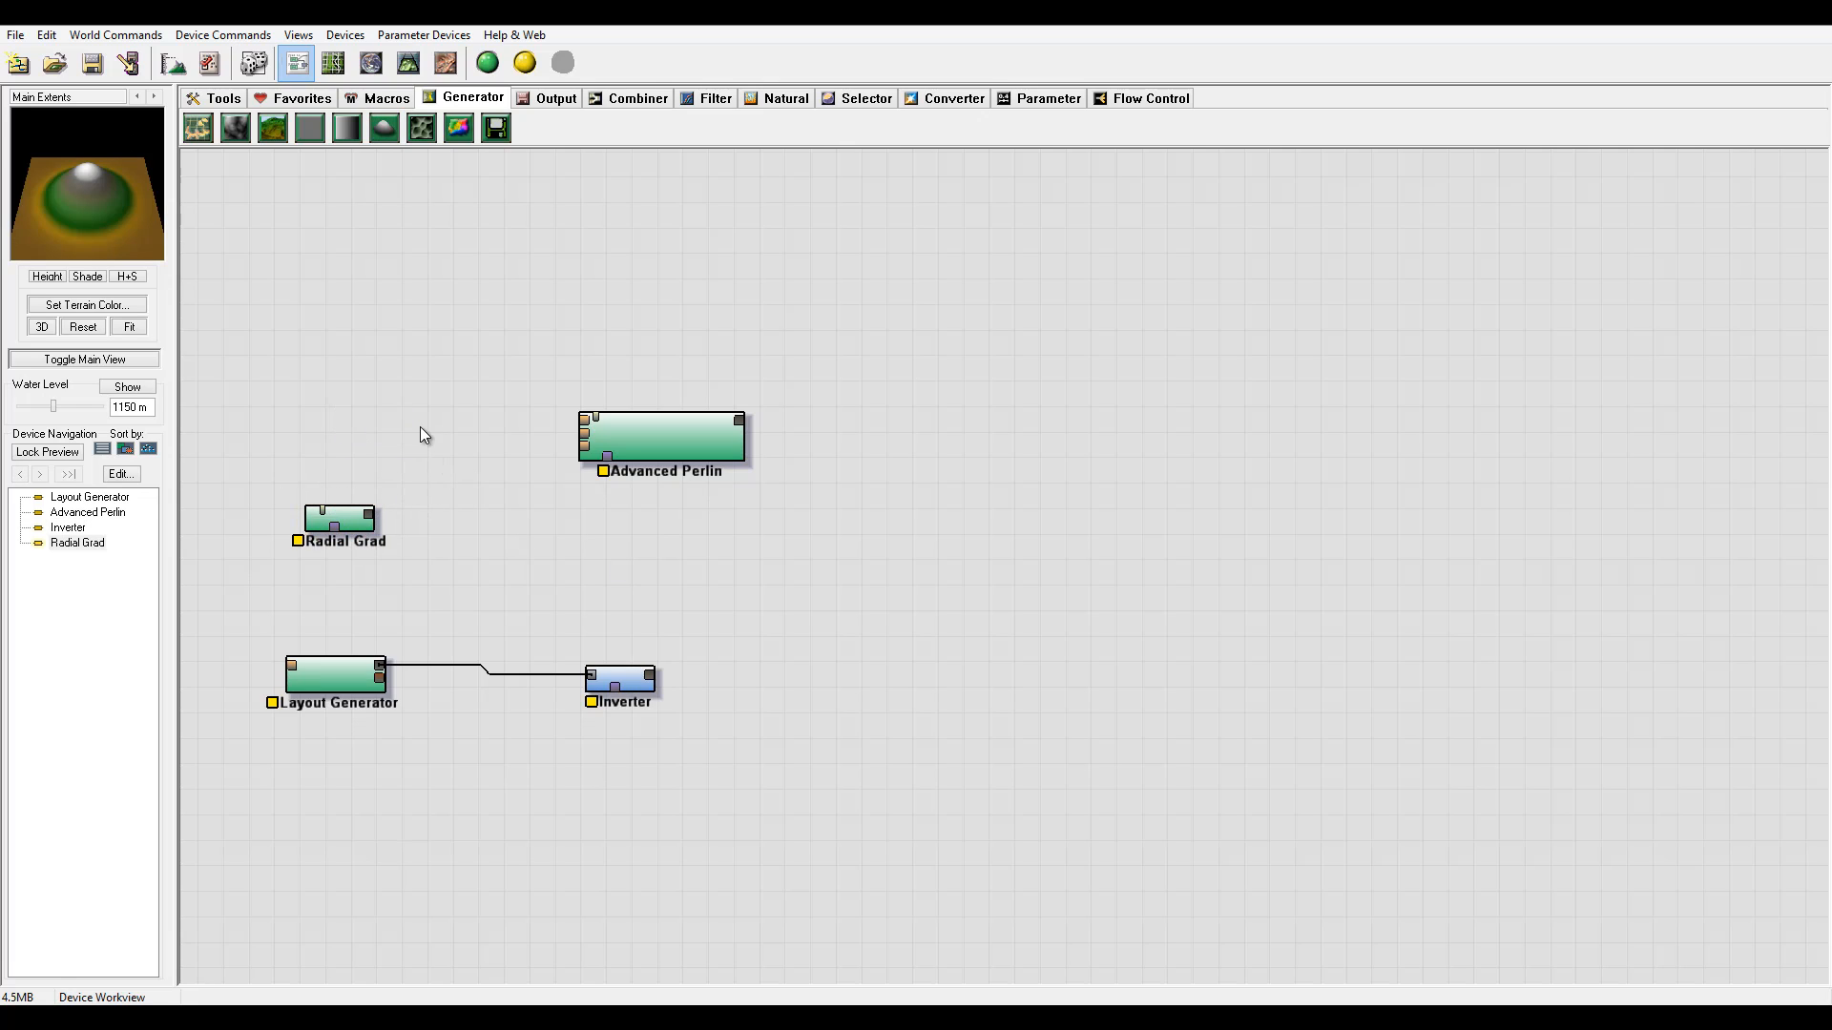
- Add a Combiner between Advanced Perlin and the Inverter, feeding its first input from the Inverter and its second from Radial Grad
{"action": "left_click", "coordinate": [619, 100]}
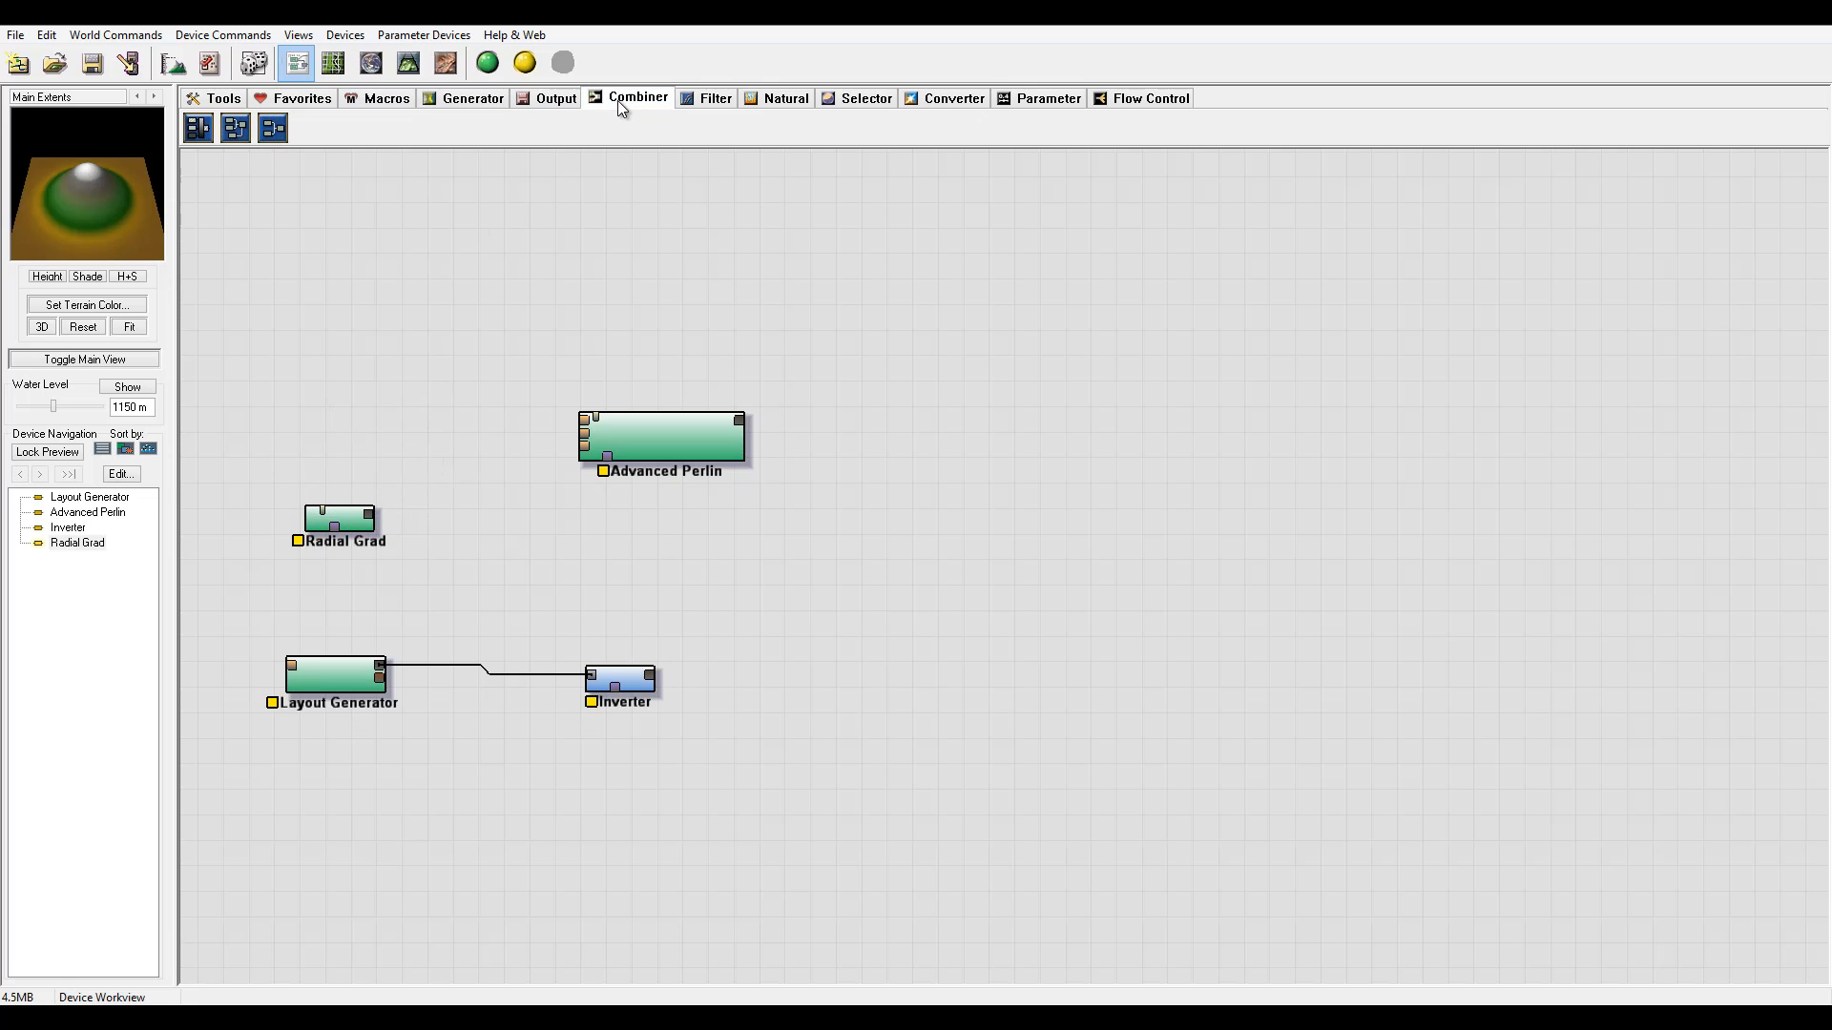
{"action": "left_click", "coordinate": [275, 128]}
{"action": "left_click", "coordinate": [621, 567]}
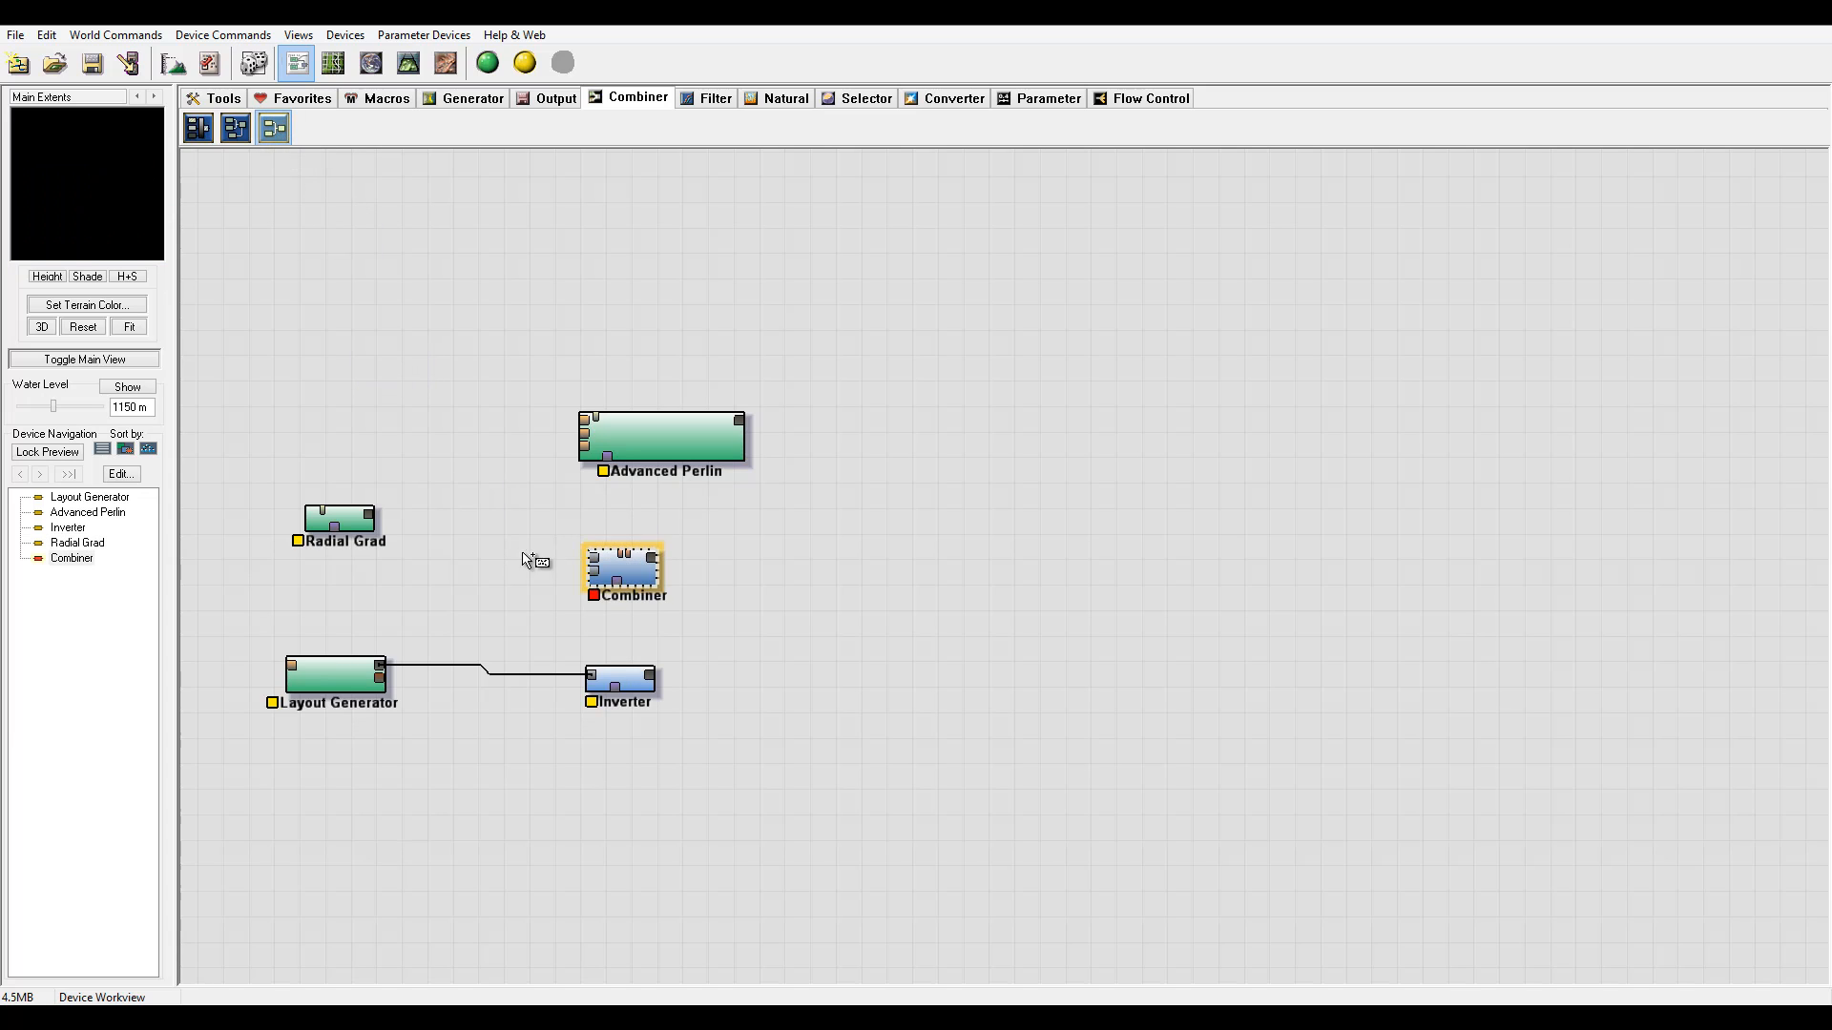
{"action": "left_click_drag", "start_coordinate": [635, 683], "coordinate": [592, 557]}
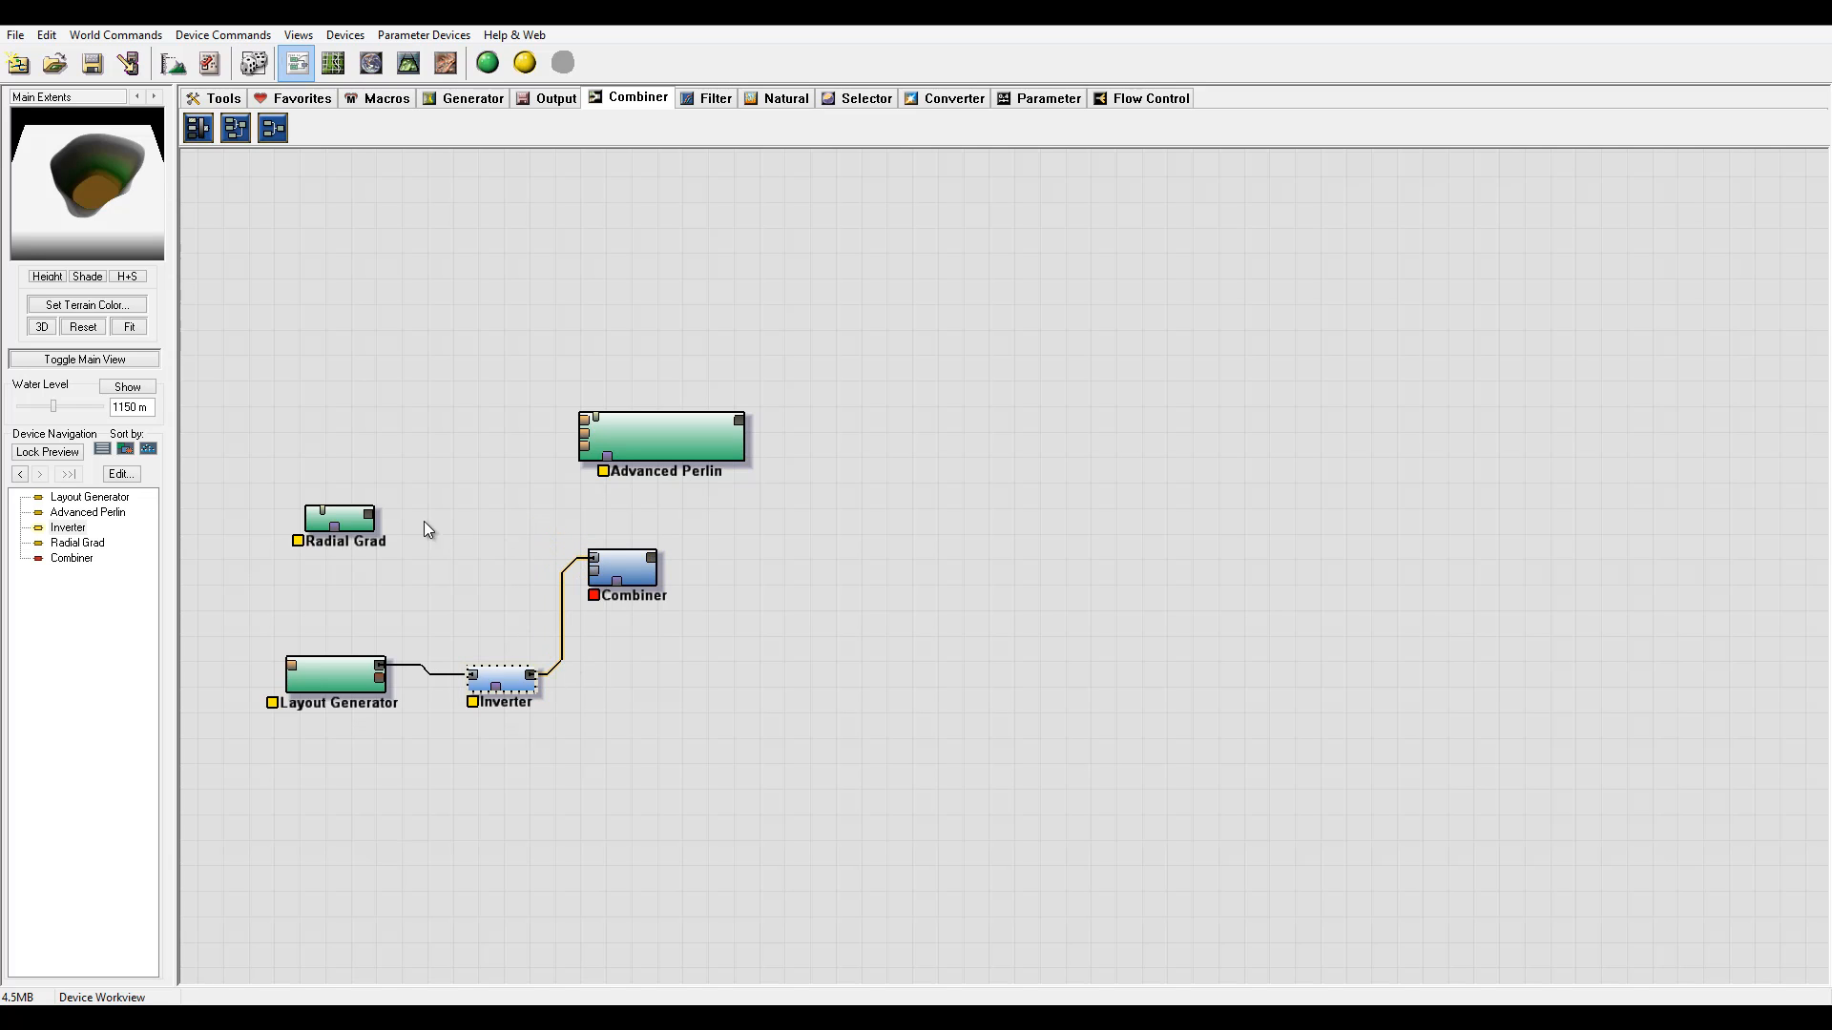
{"action": "left_click_drag", "start_coordinate": [372, 517], "coordinate": [650, 572]}
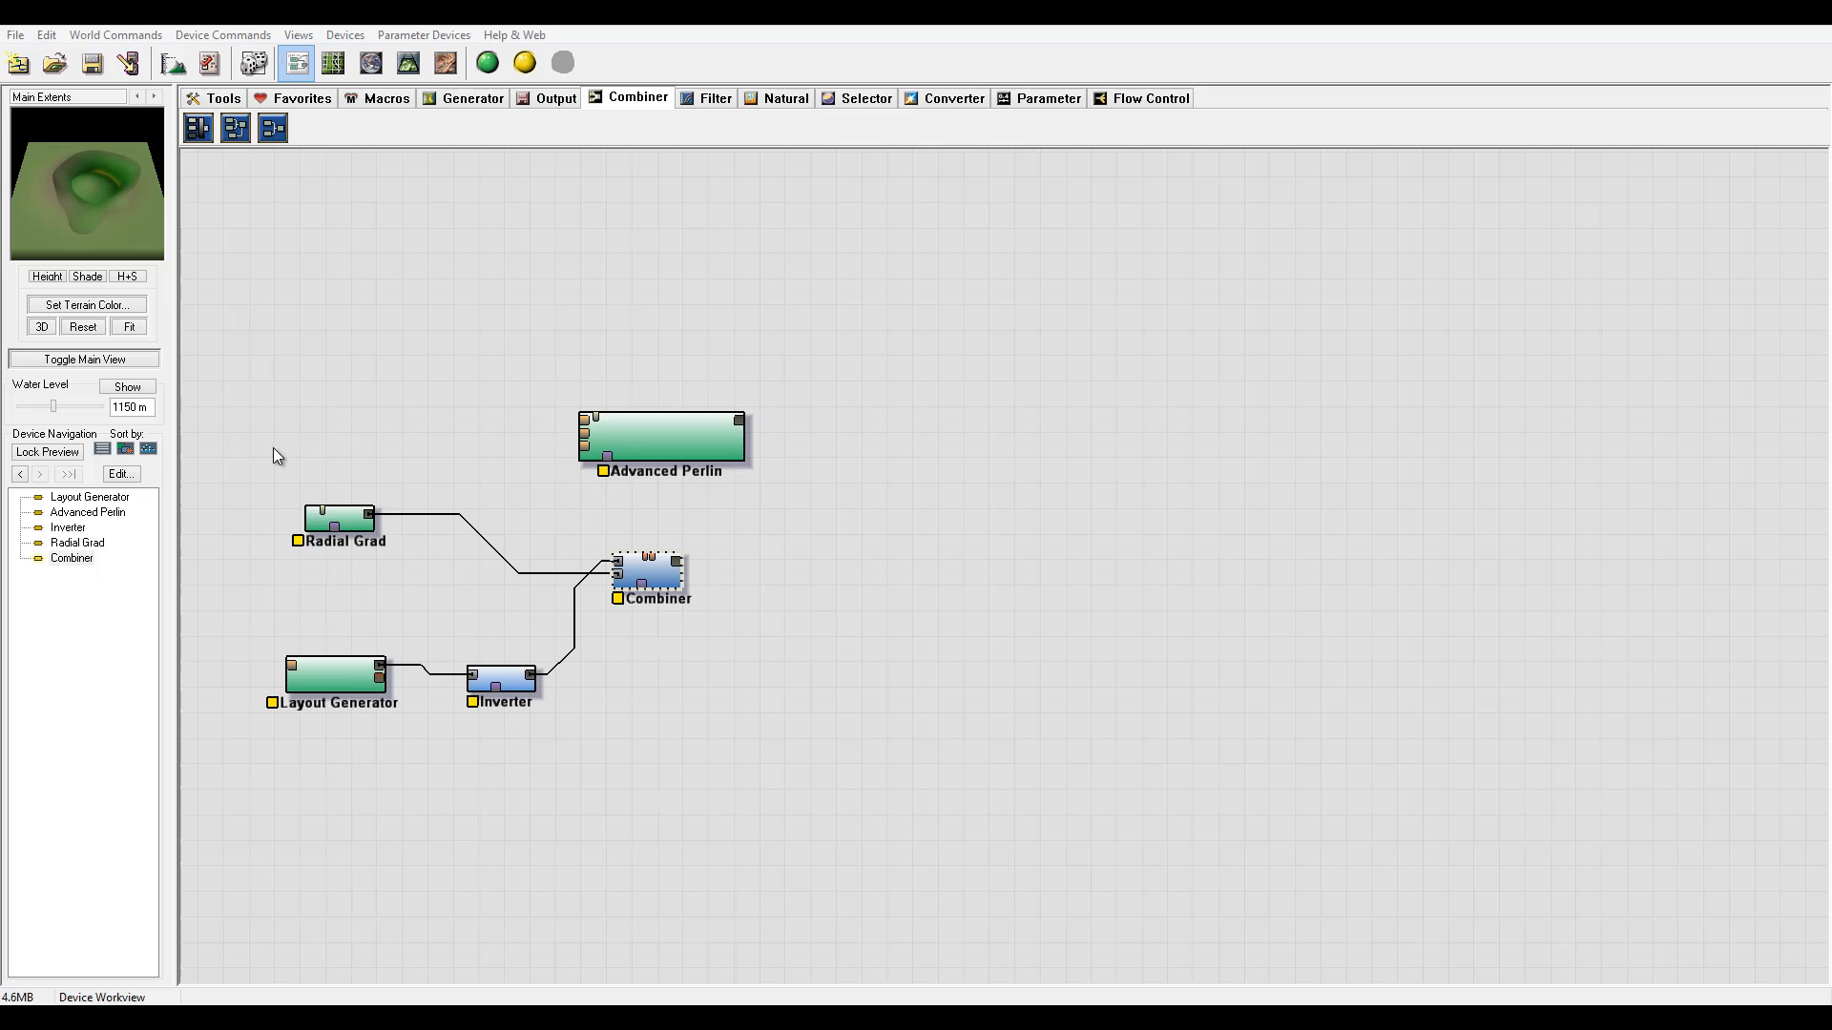
- Nudge the Radial Grad device outward and set its radius to about 14.05 km, keeping the Gaussian type
{"action": "left_click_drag", "start_coordinate": [346, 519], "coordinate": [338, 525]}
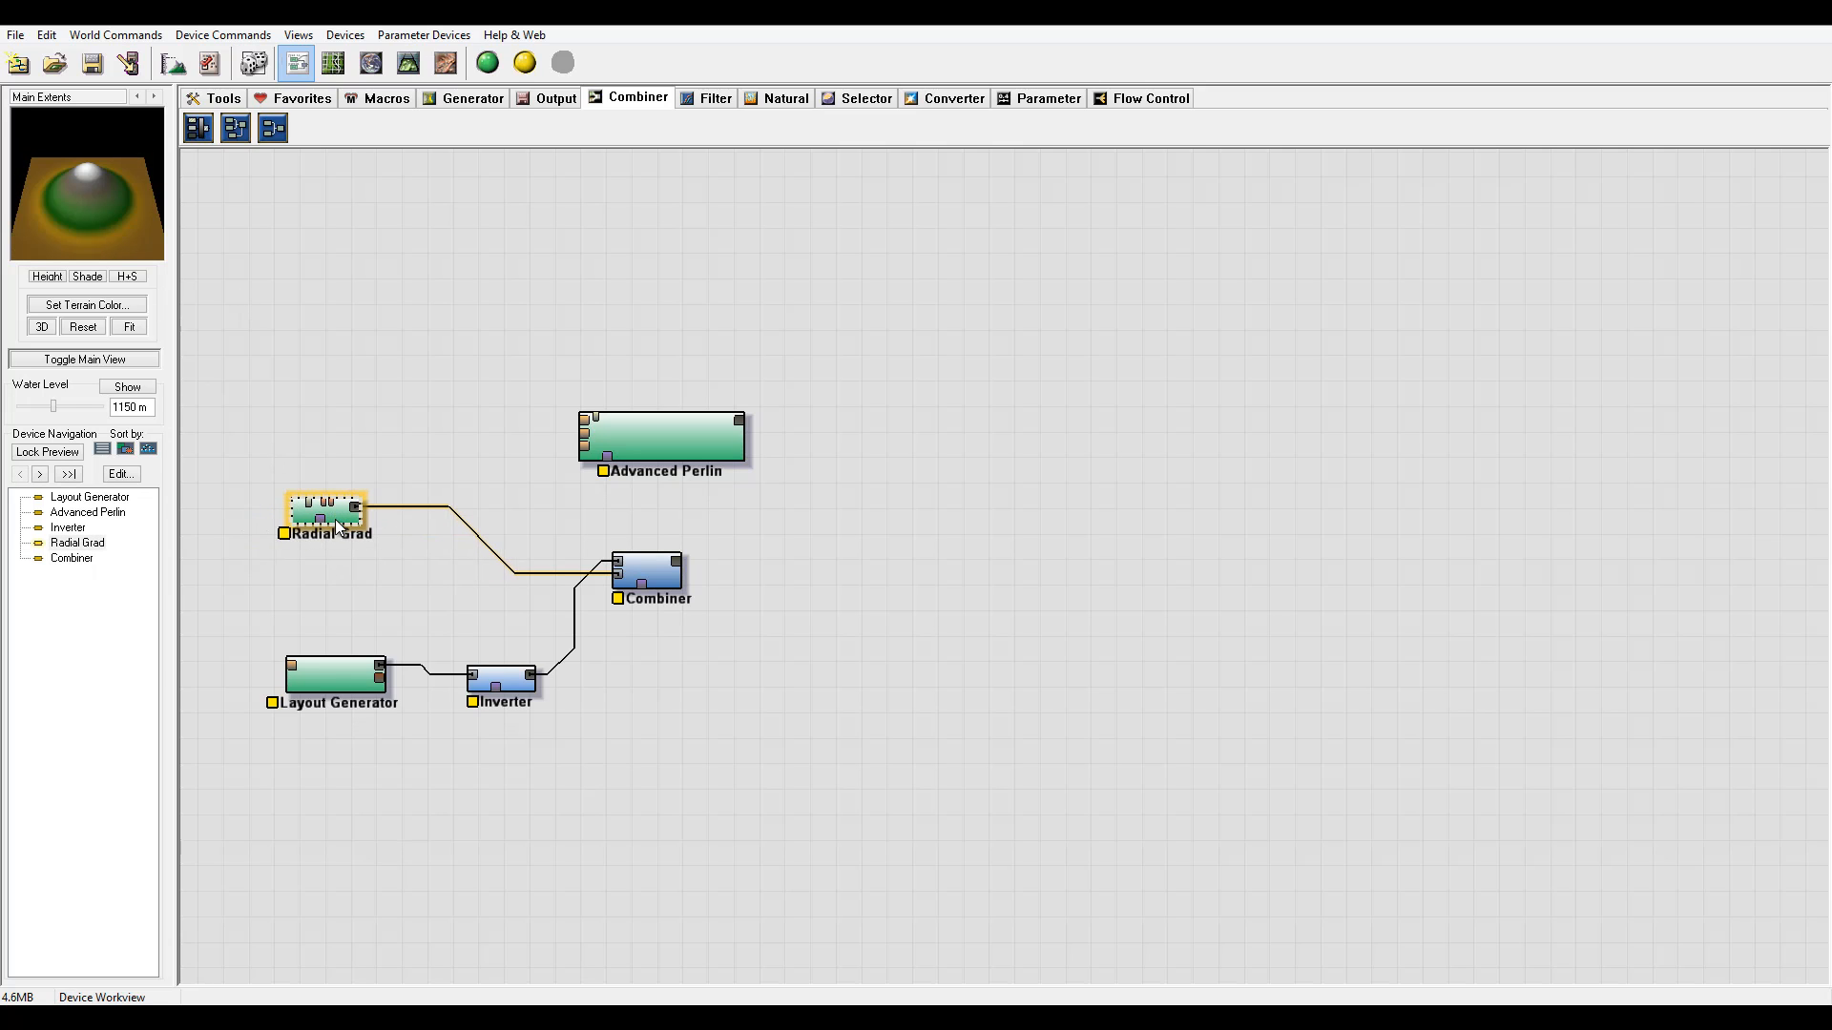
{"action": "double_click", "coordinate": [339, 524]}
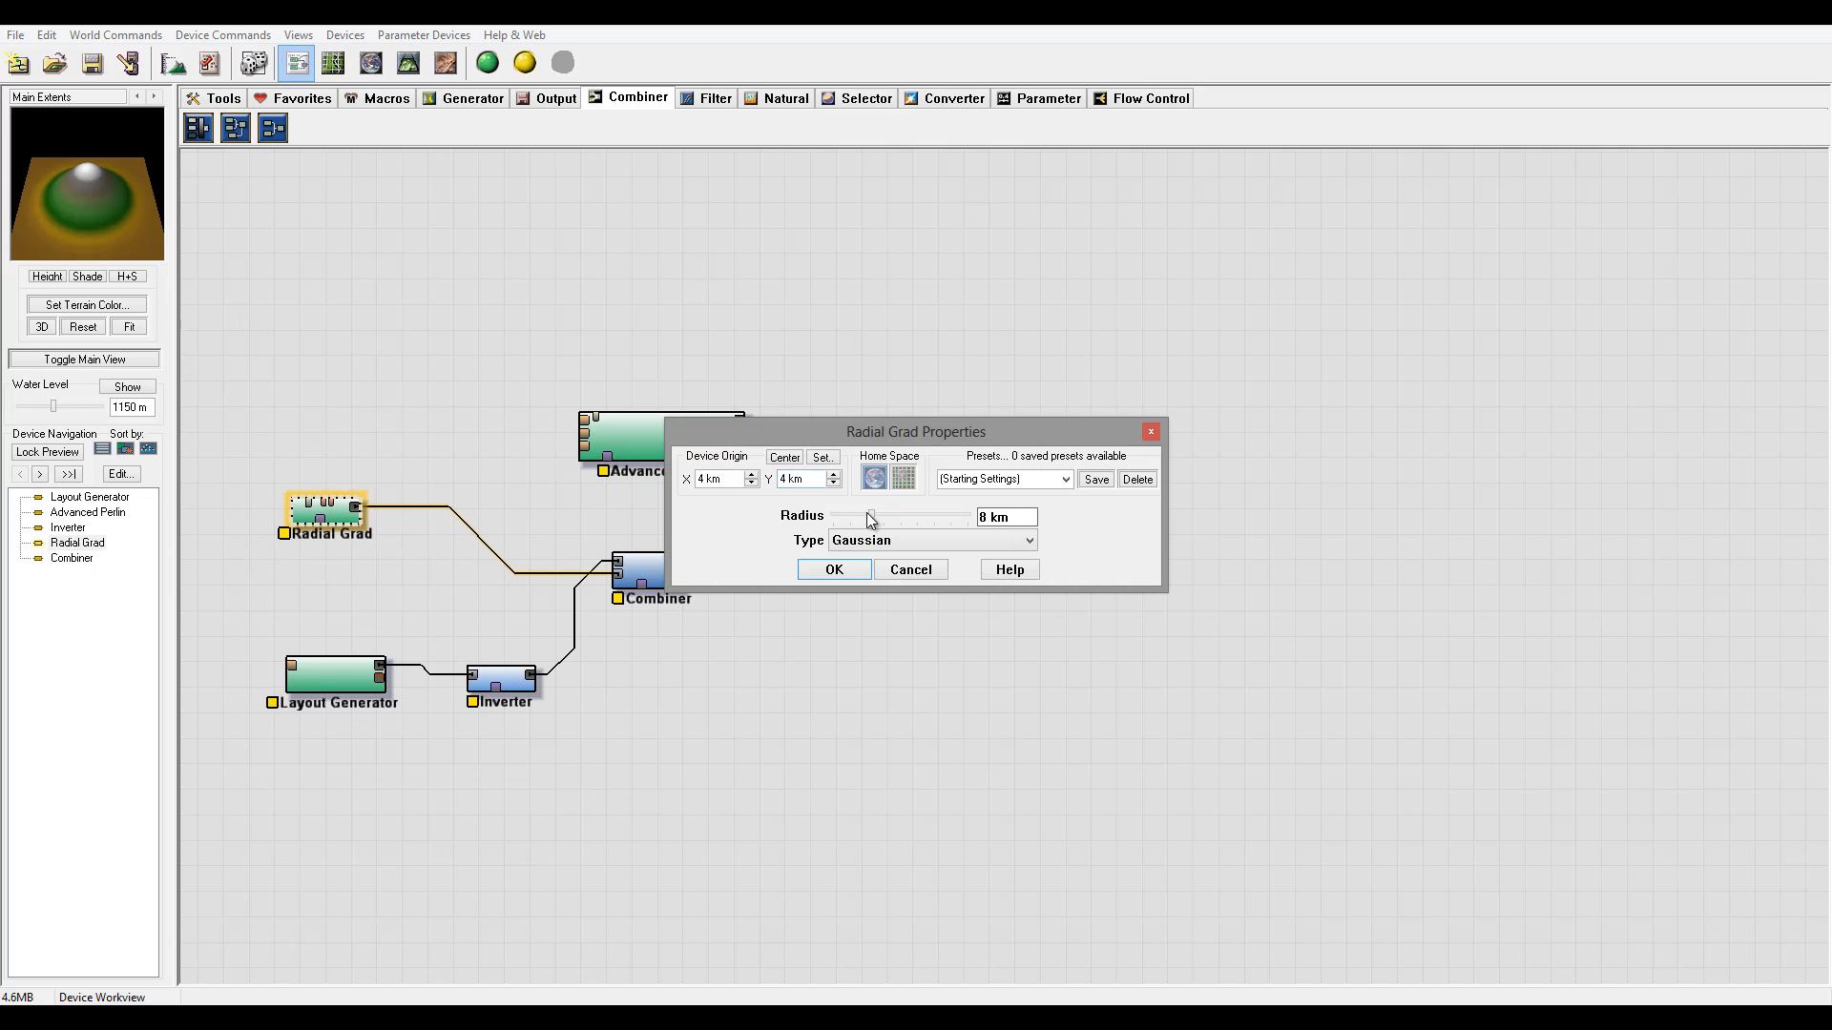
{"action": "left_click_drag", "start_coordinate": [873, 514], "coordinate": [885, 517]}
{"action": "left_click", "coordinate": [834, 569]}
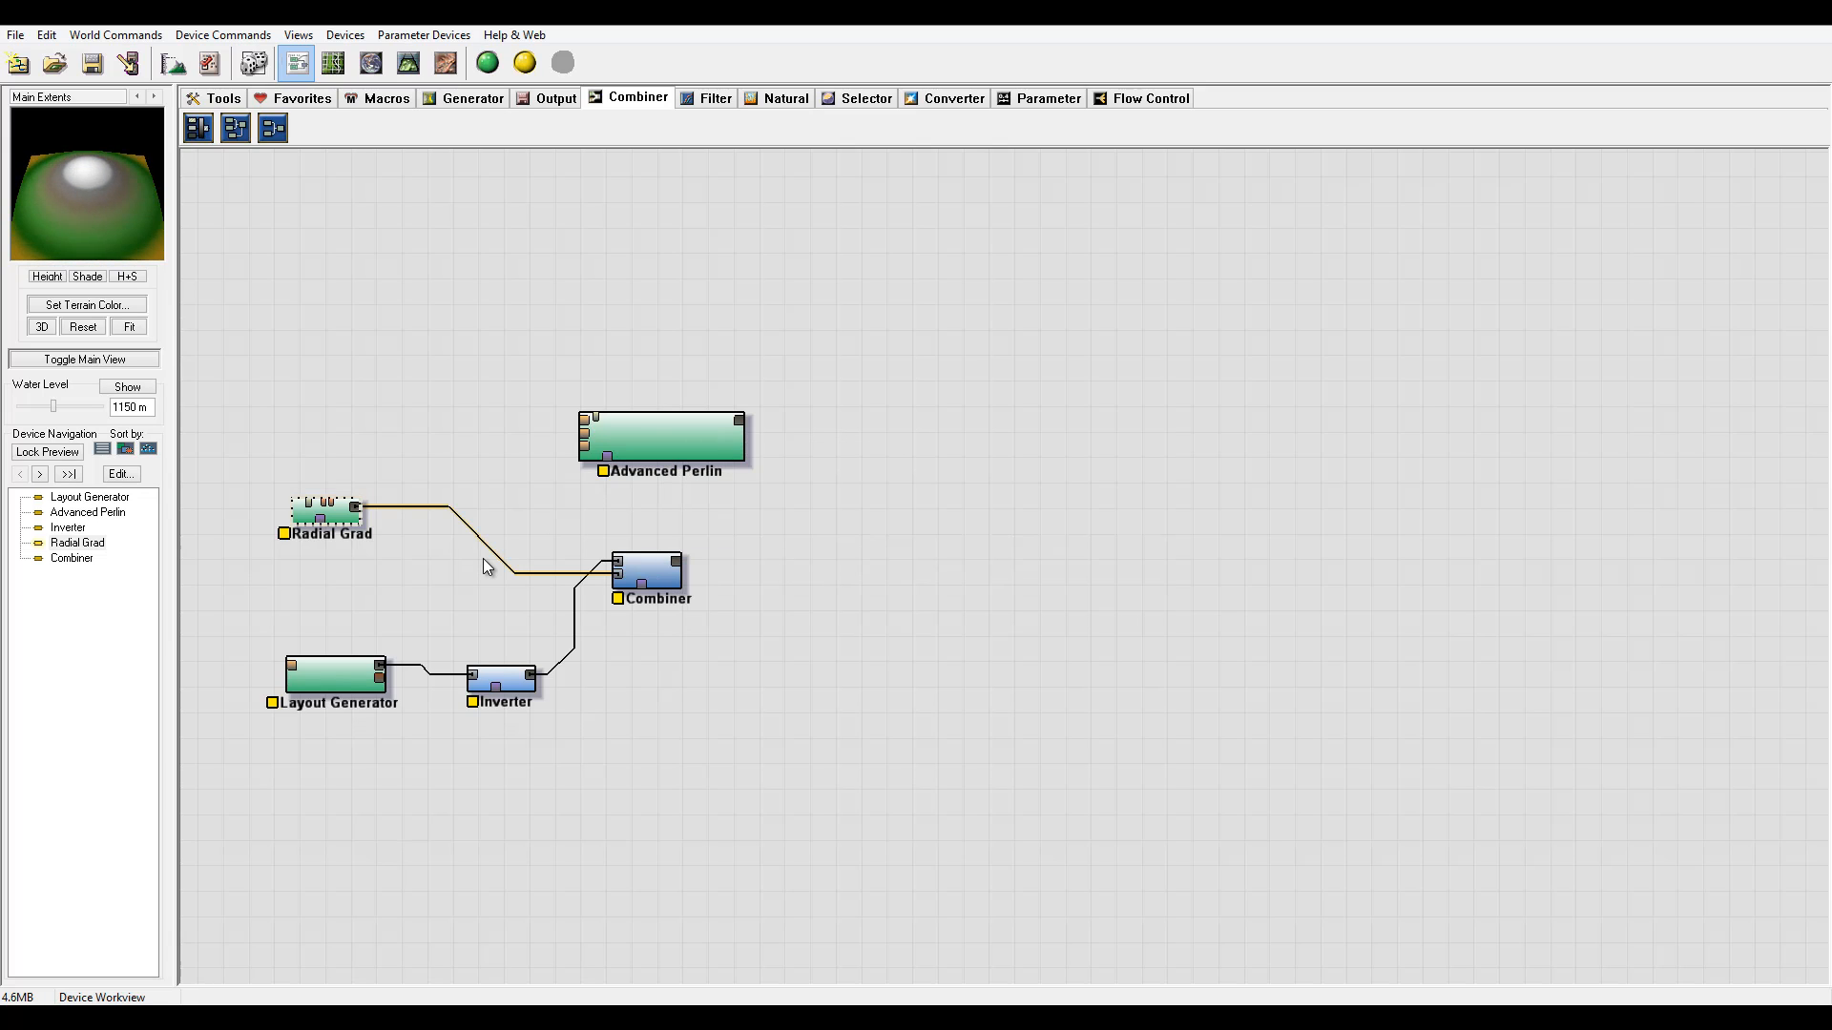
- Set the Combiner's method to Min with a strength of 1.00000
{"action": "left_click", "coordinate": [654, 586]}
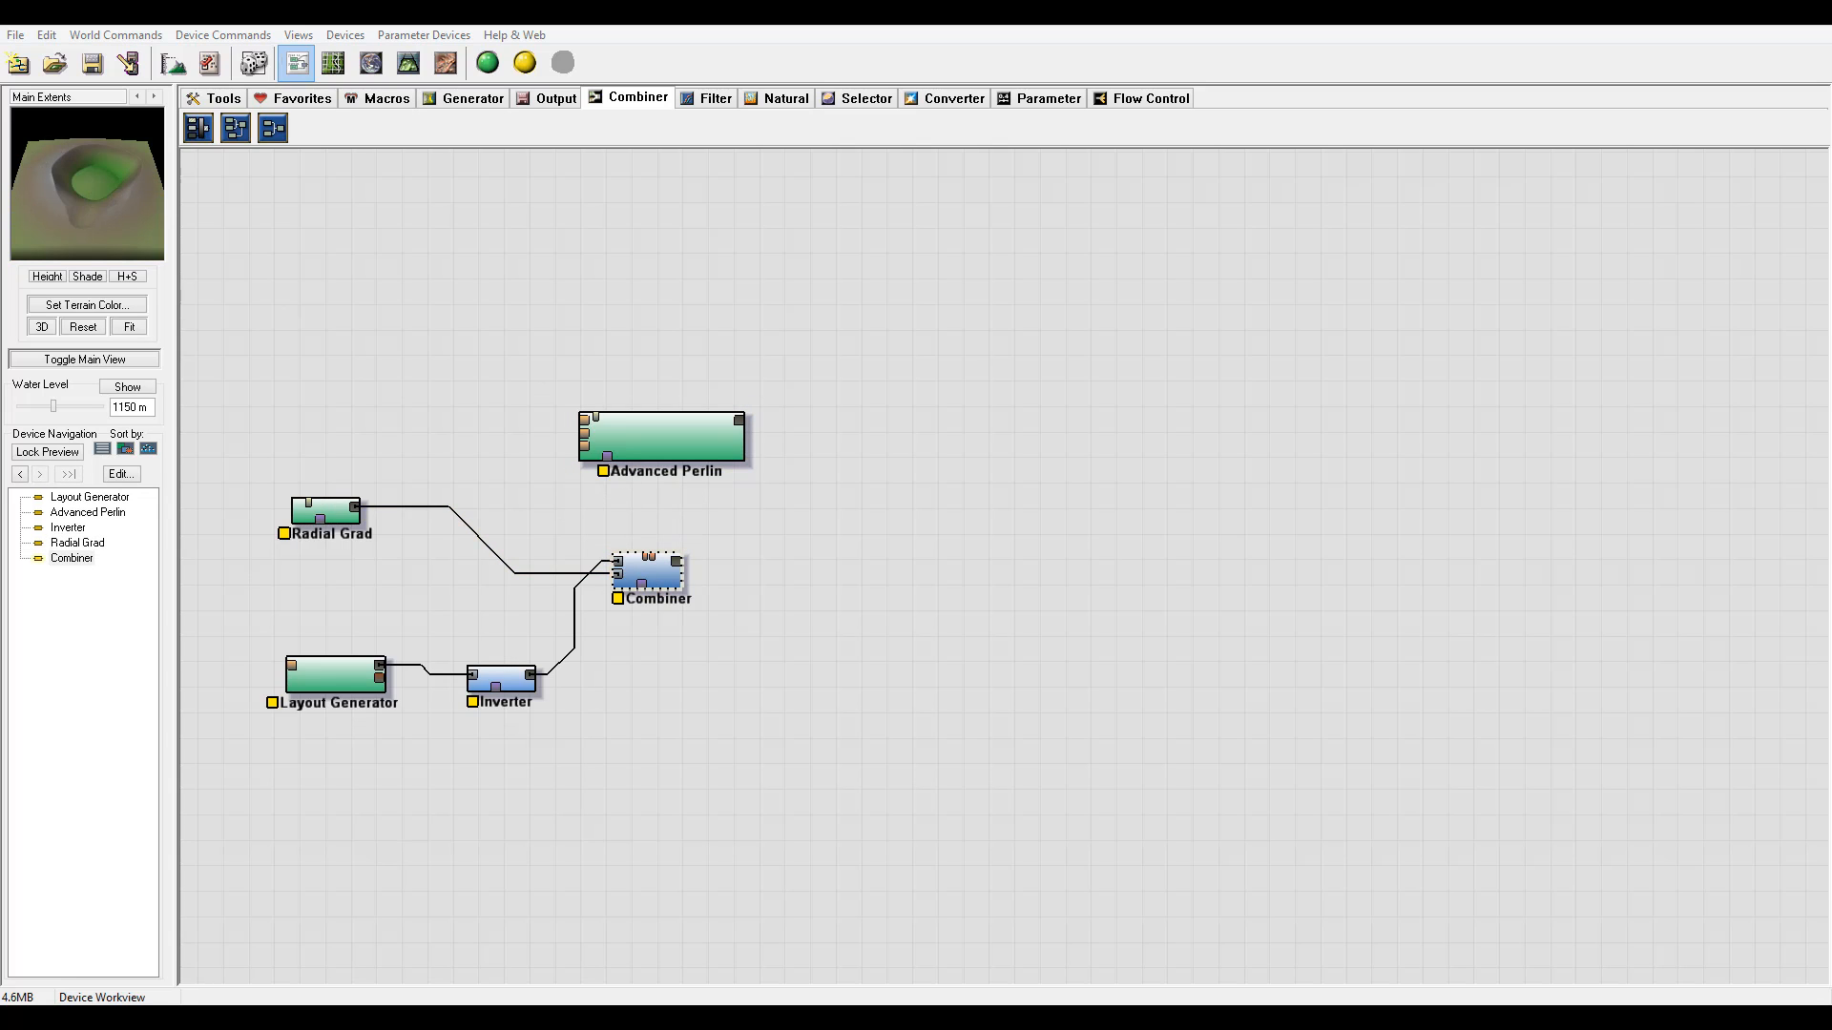
{"action": "double_click", "coordinate": [653, 579]}
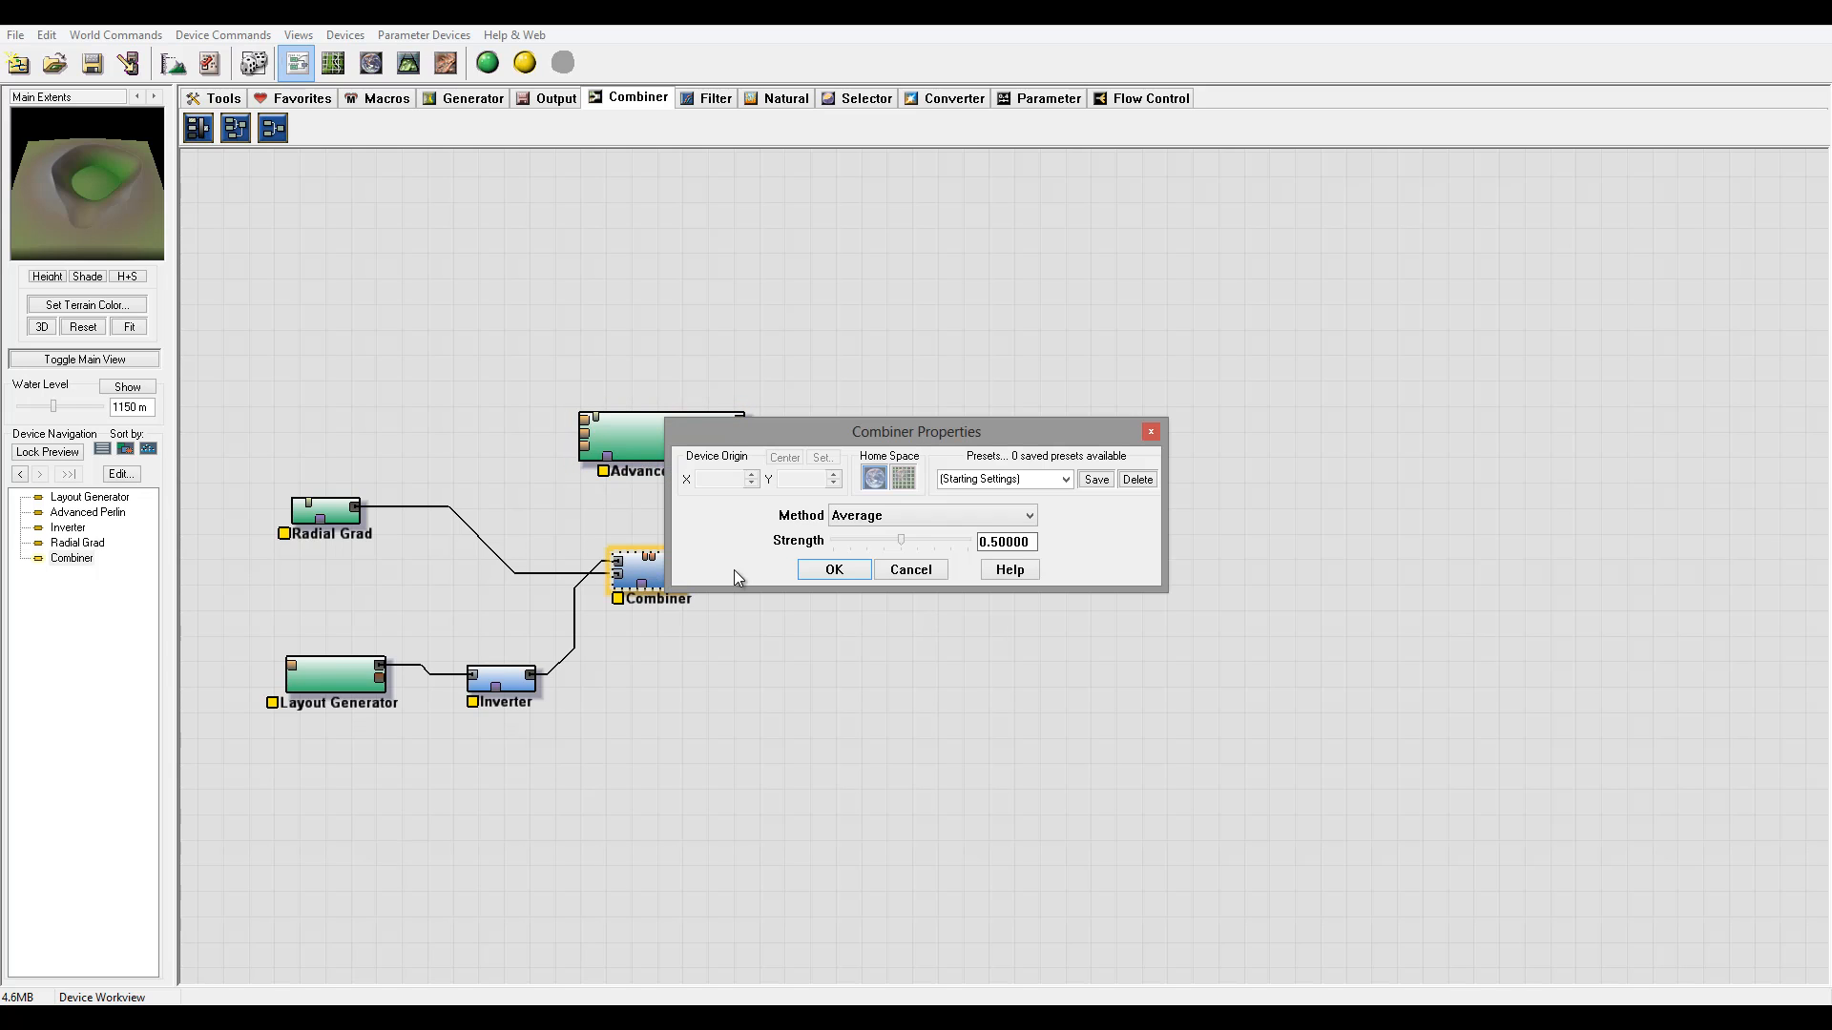
{"action": "left_click", "coordinate": [939, 519]}
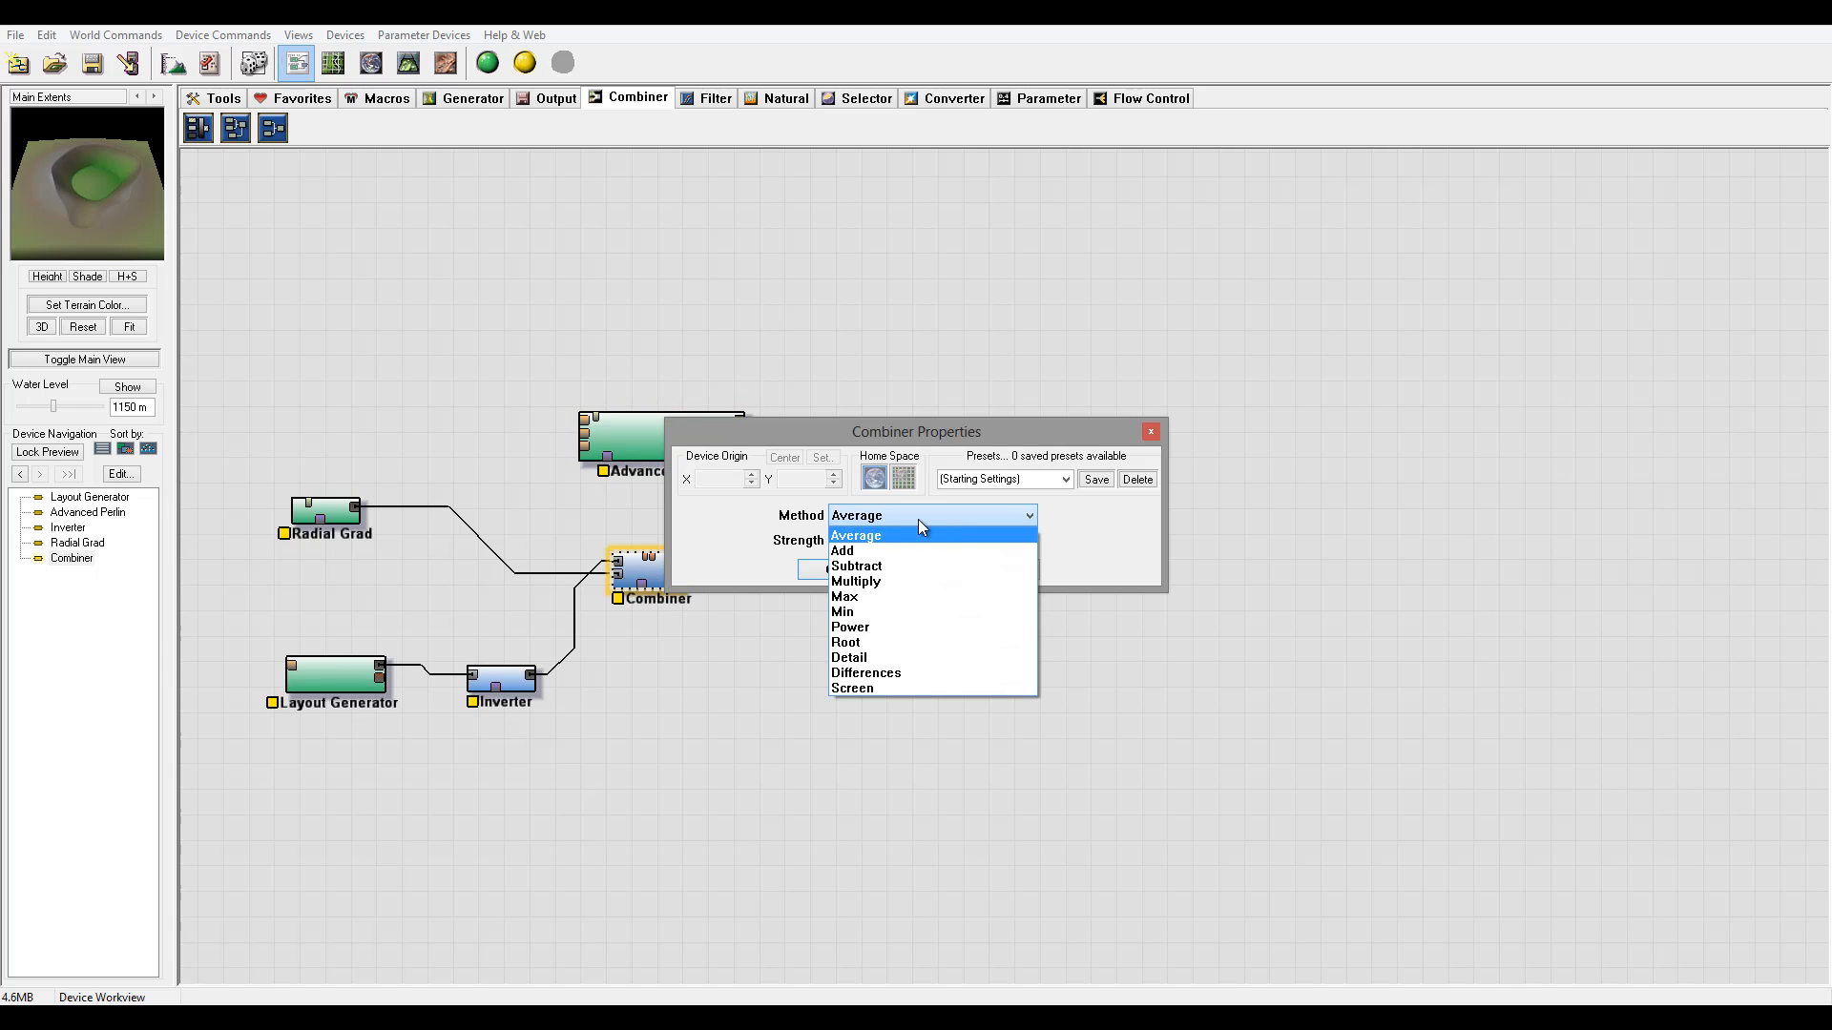
{"action": "left_click", "coordinate": [897, 612]}
{"action": "left_click_drag", "start_coordinate": [901, 541], "coordinate": [1034, 546]}
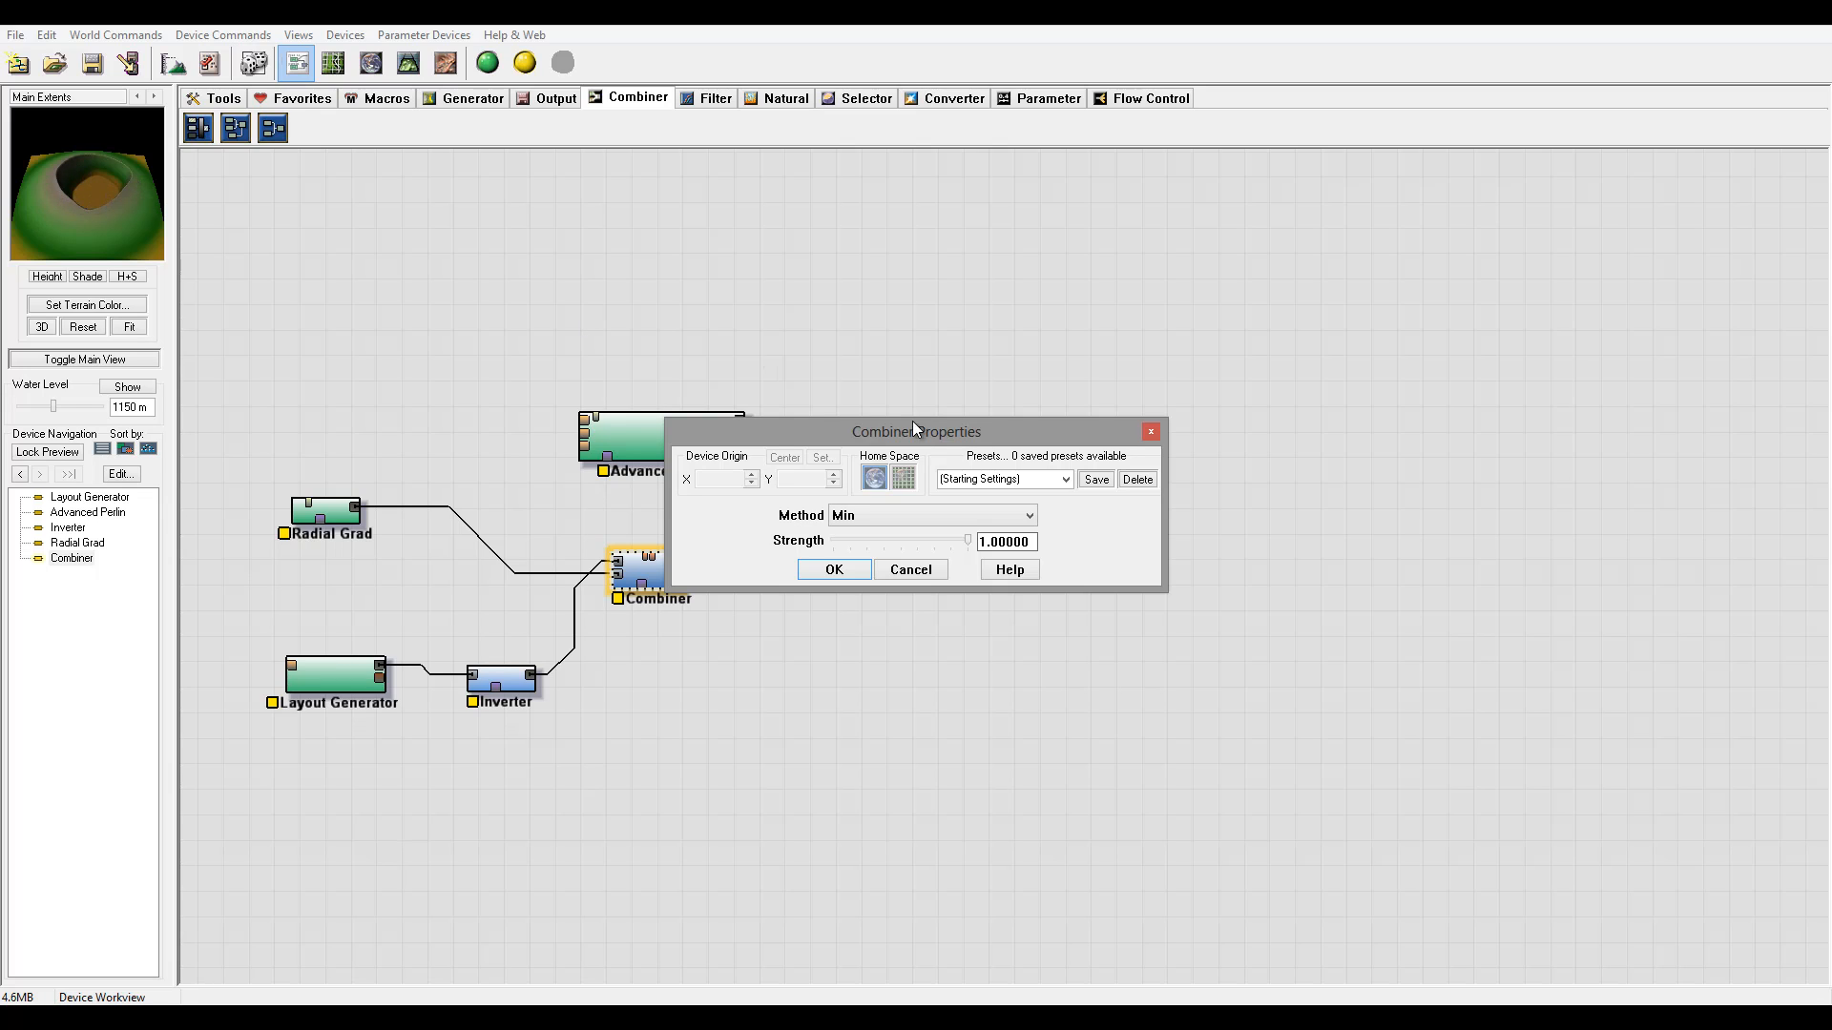
{"action": "left_click", "coordinate": [843, 567]}
- Move Advanced Perlin up and away from the Combiner, and connect the Combiner's output to Advanced Perlin's mask input
{"action": "left_click", "coordinate": [672, 433]}
{"action": "left_click_drag", "start_coordinate": [671, 433], "coordinate": [741, 408]}
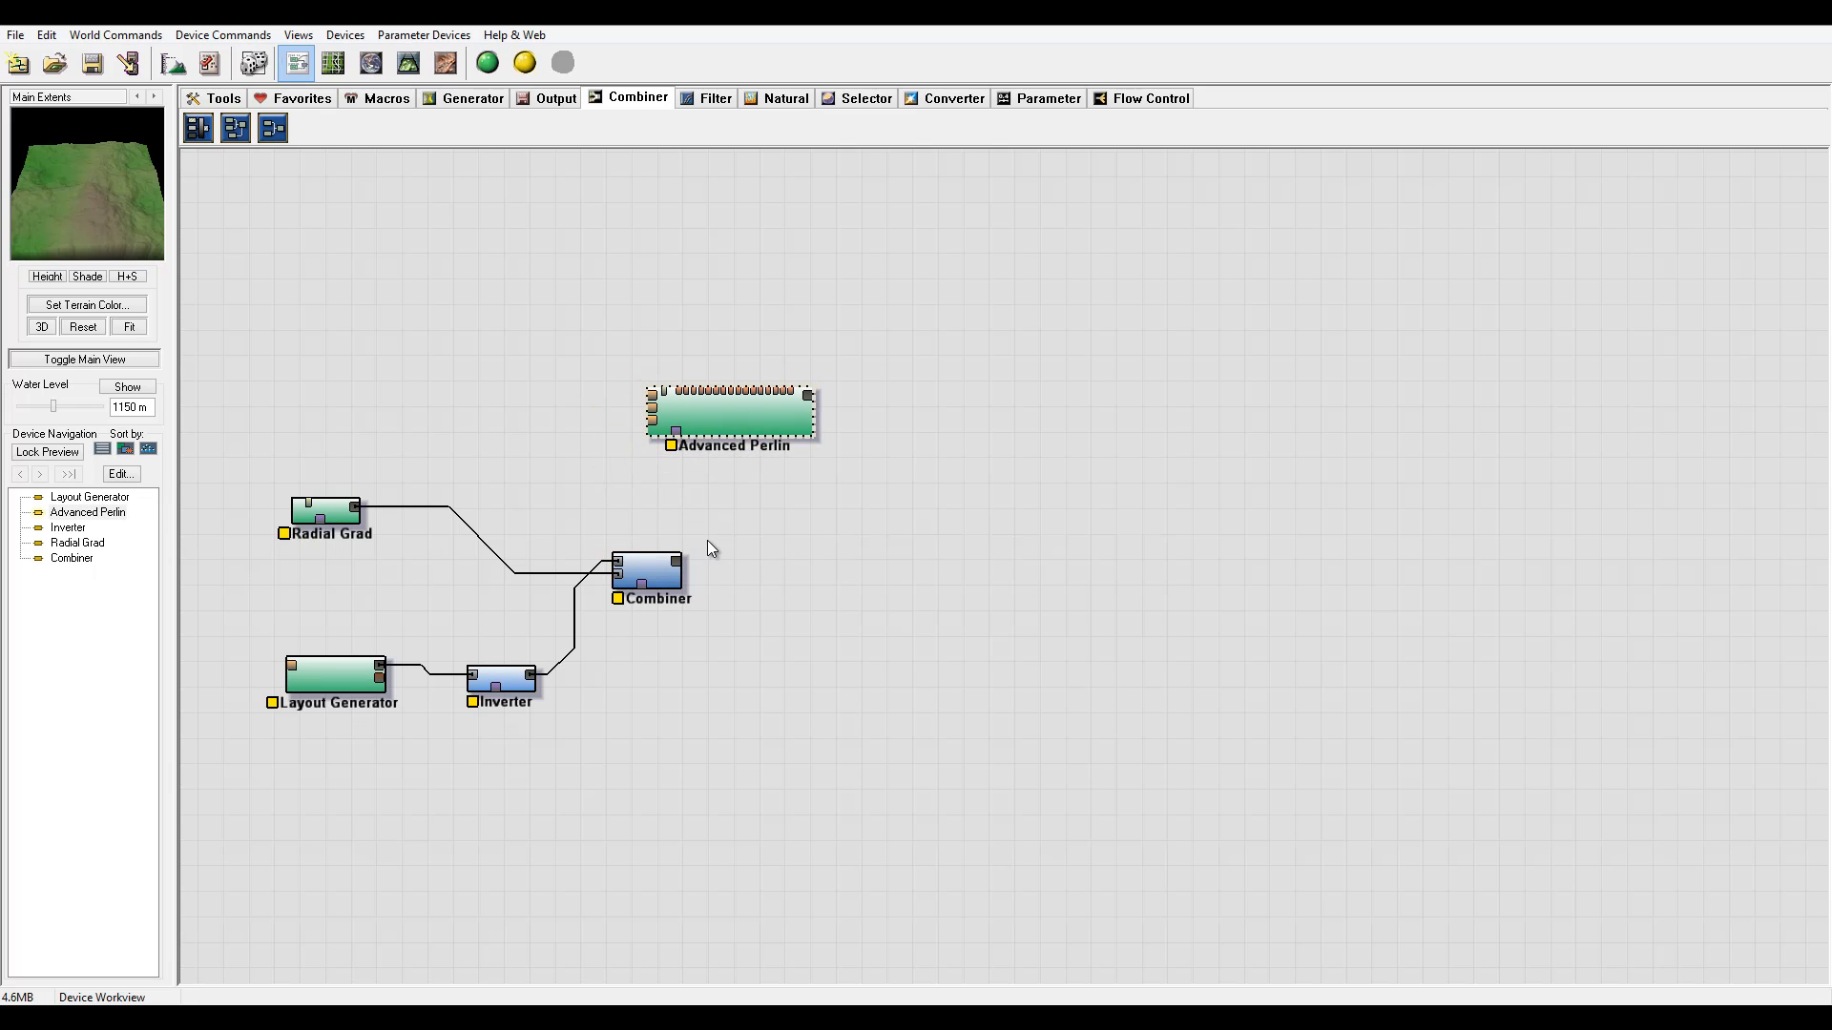
{"action": "mouse_move", "coordinate": [669, 562]}
{"action": "left_mouse_down"}
{"action": "mouse_move", "coordinate": [687, 549]}
{"action": "mouse_move", "coordinate": [675, 567]}
{"action": "mouse_move", "coordinate": [677, 432]}
{"action": "left_mouse_up"}
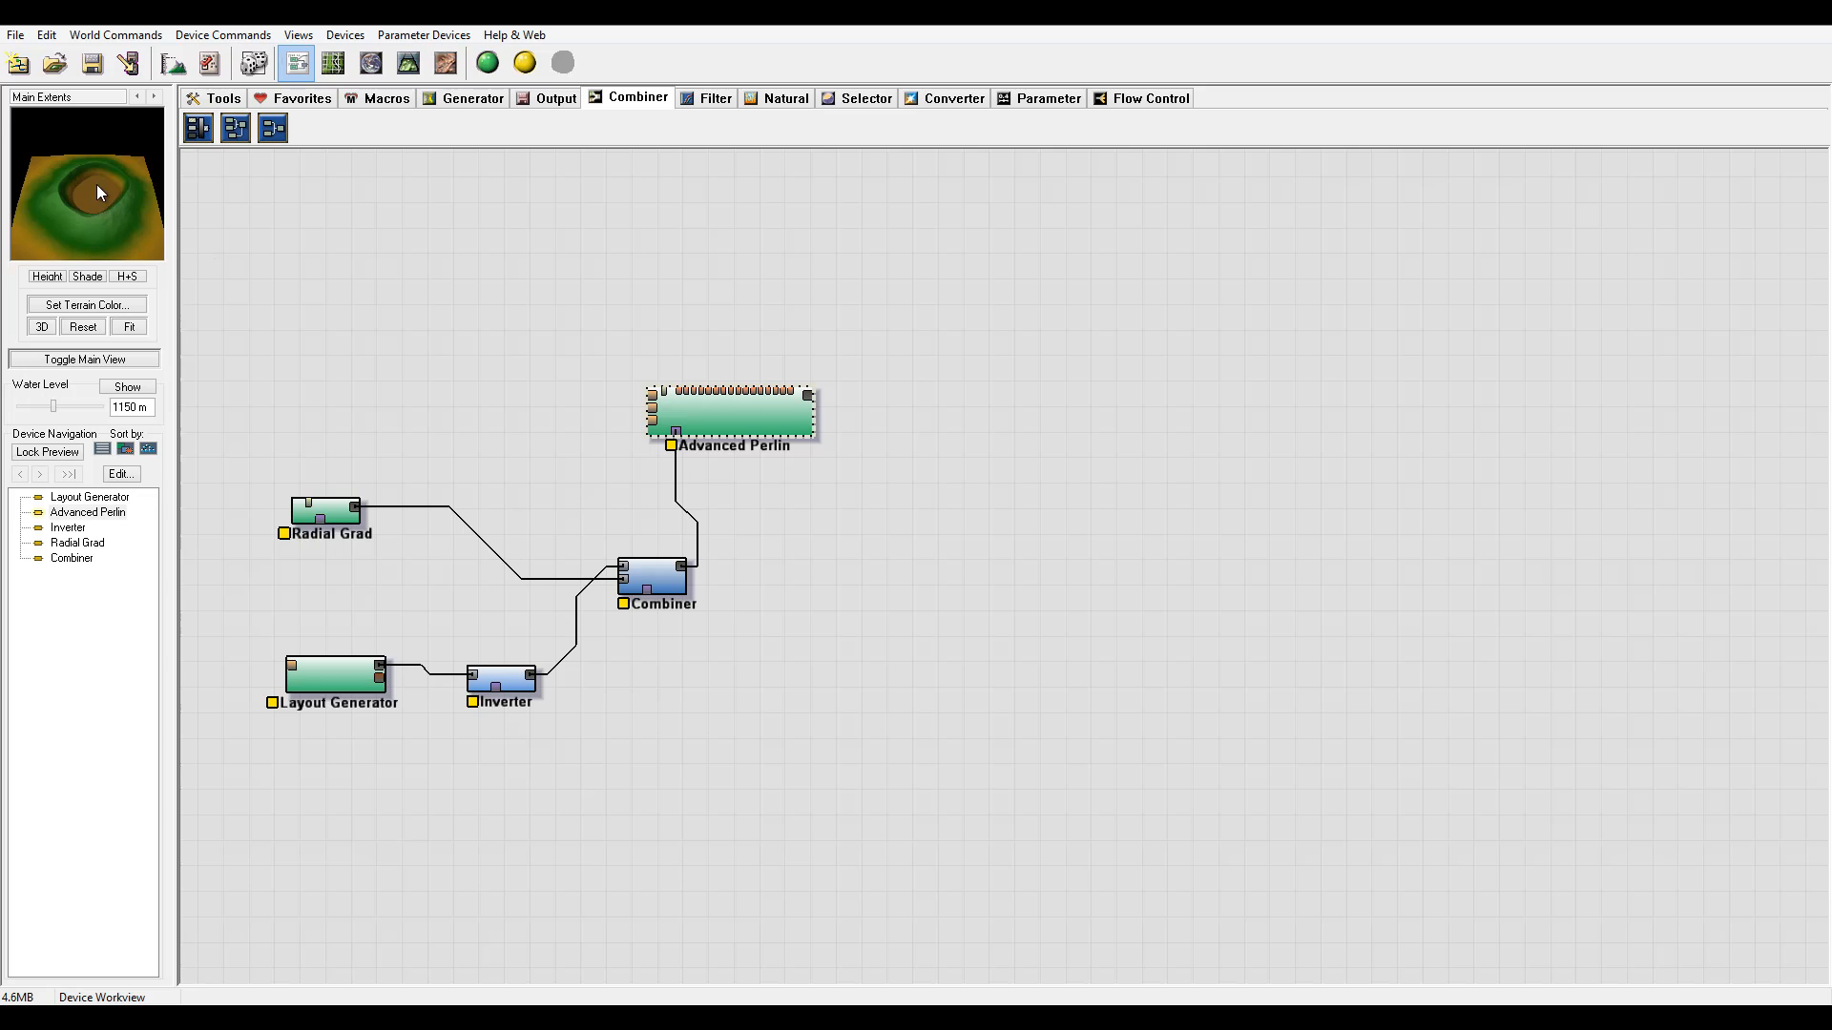
{"action": "mouse_move", "coordinate": [116, 206]}
{"action": "left_mouse_down"}
{"action": "mouse_move", "coordinate": [92, 227]}
{"action": "mouse_move", "coordinate": [27, 203]}
{"action": "mouse_move", "coordinate": [118, 218]}
{"action": "left_mouse_up"}
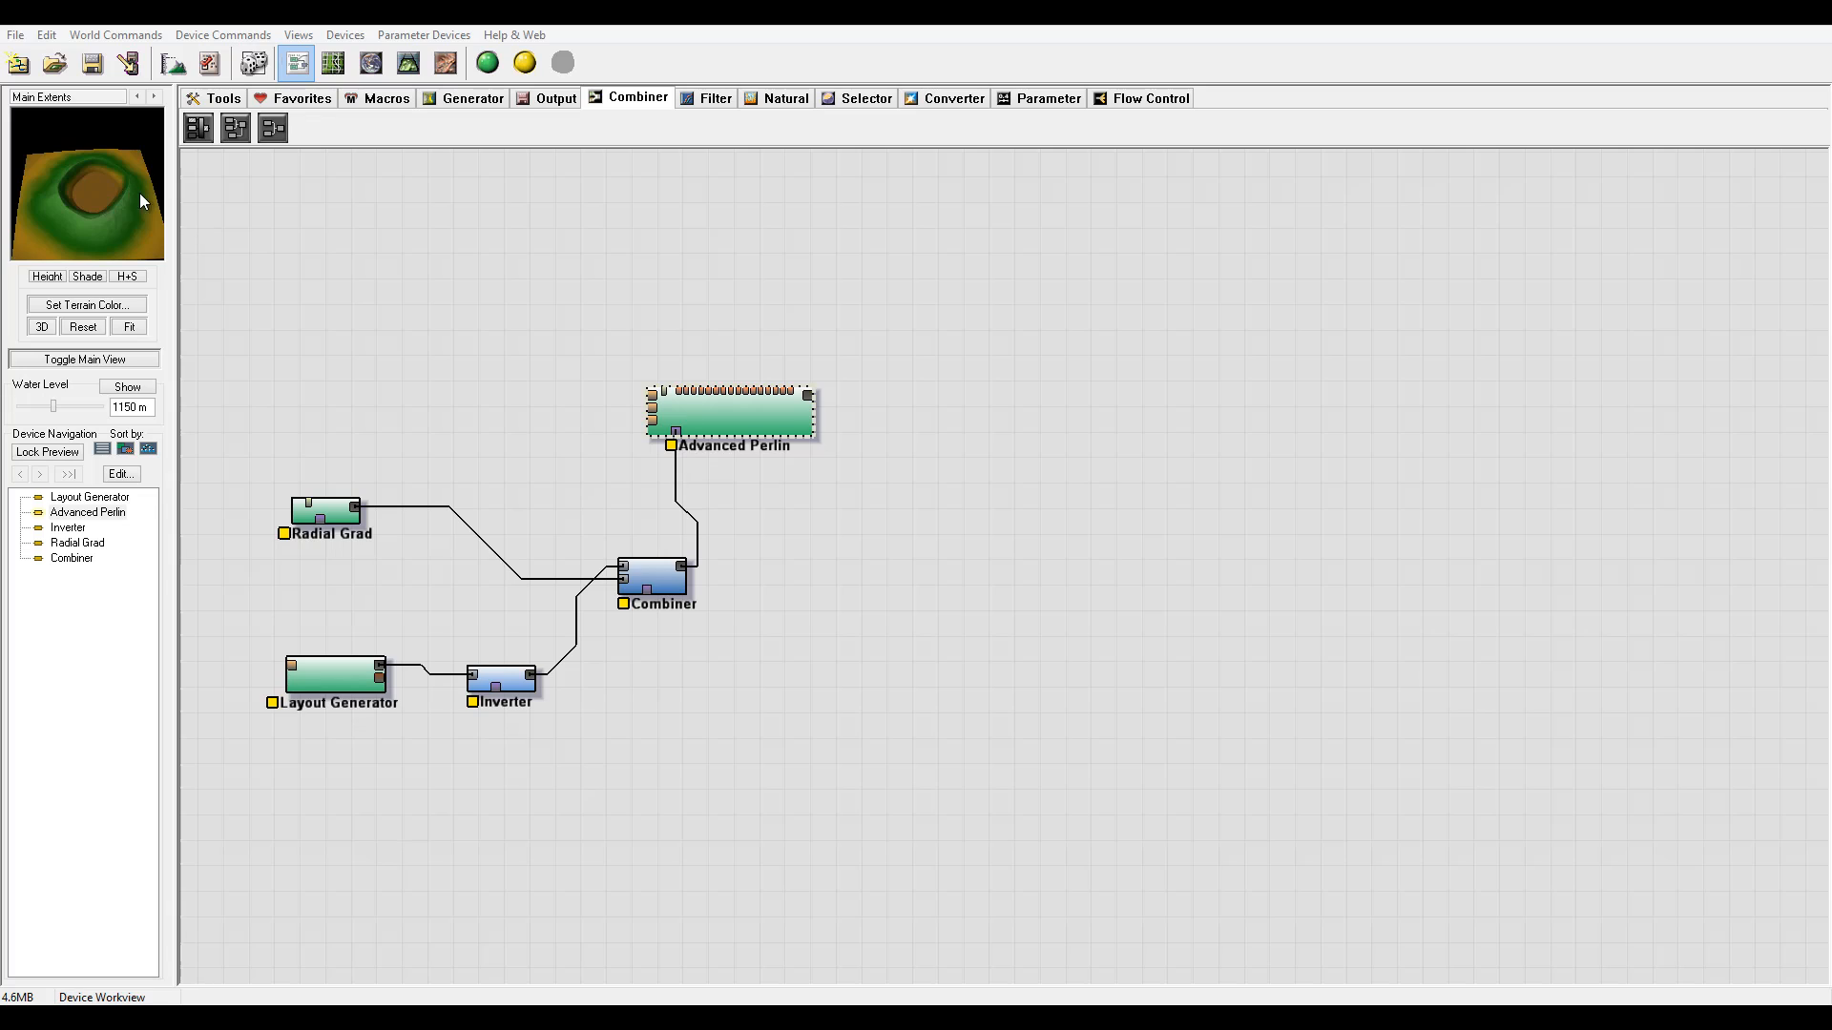
- Spread the Layout Generator and Inverter apart and insert a Clamp filter into the connection between them
{"action": "left_click", "coordinate": [330, 671]}
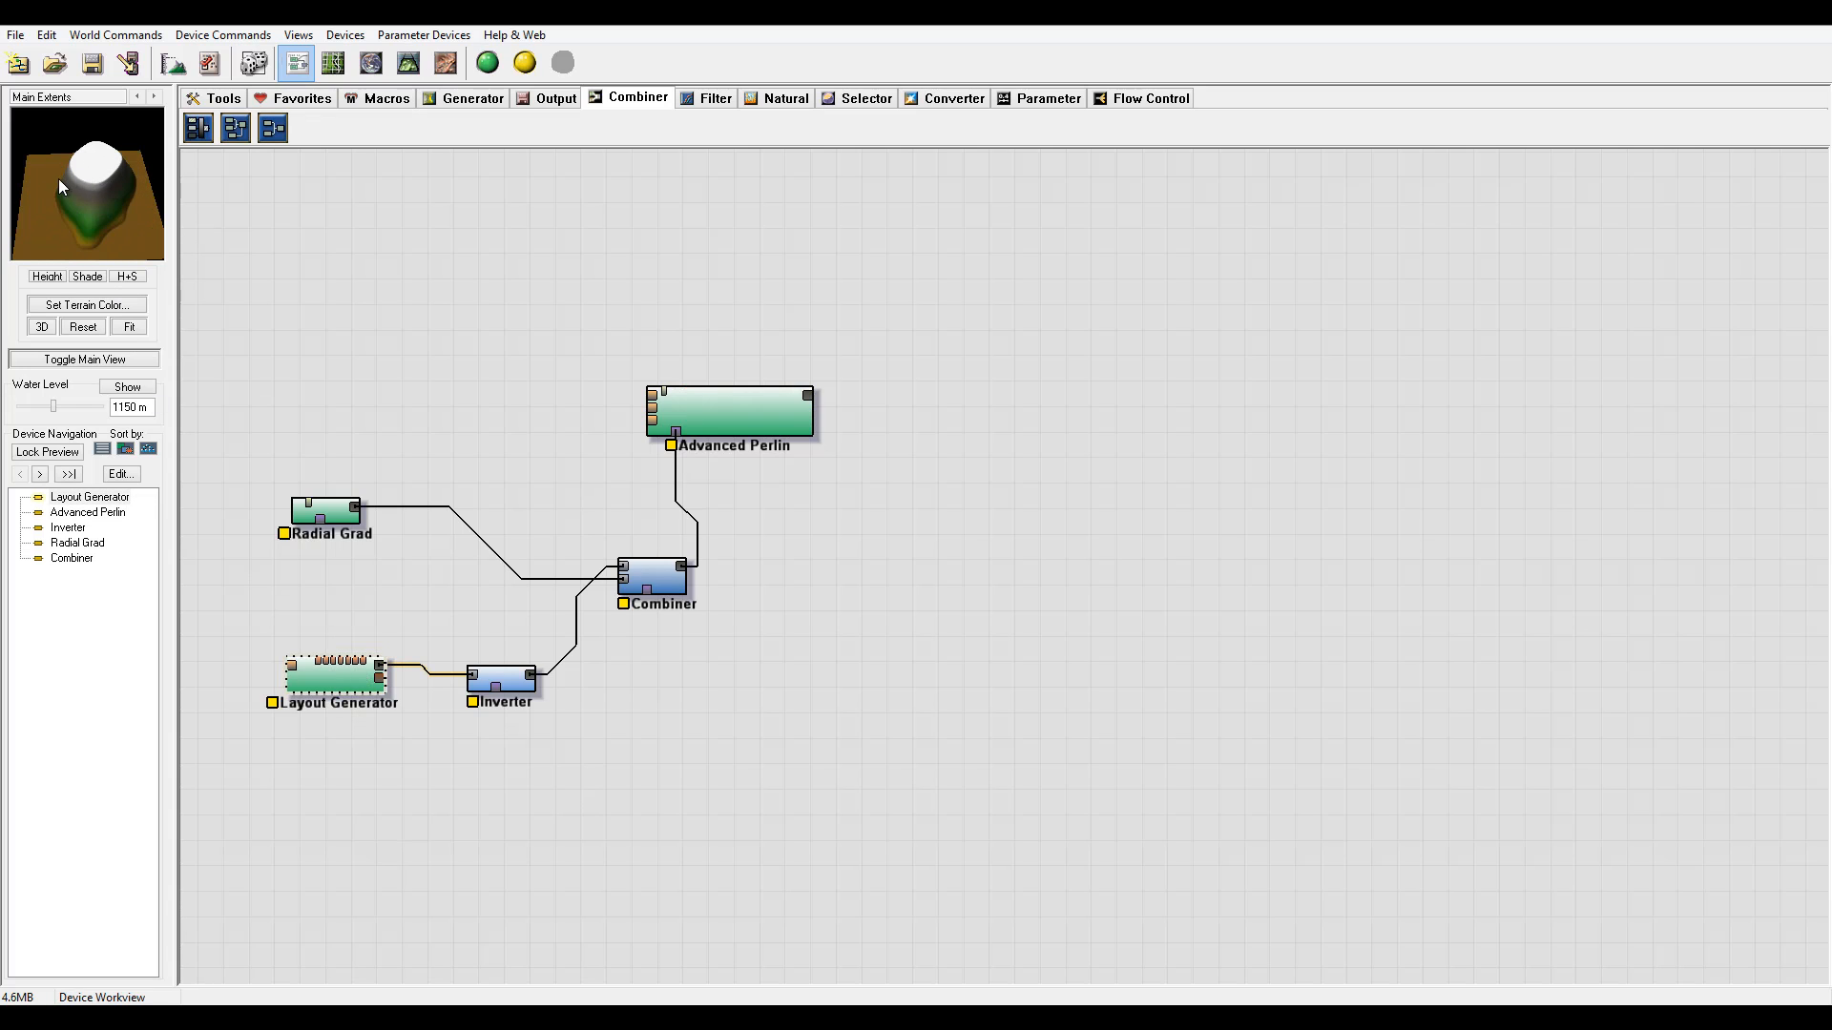
{"action": "left_click_drag", "start_coordinate": [483, 679], "coordinate": [548, 688]}
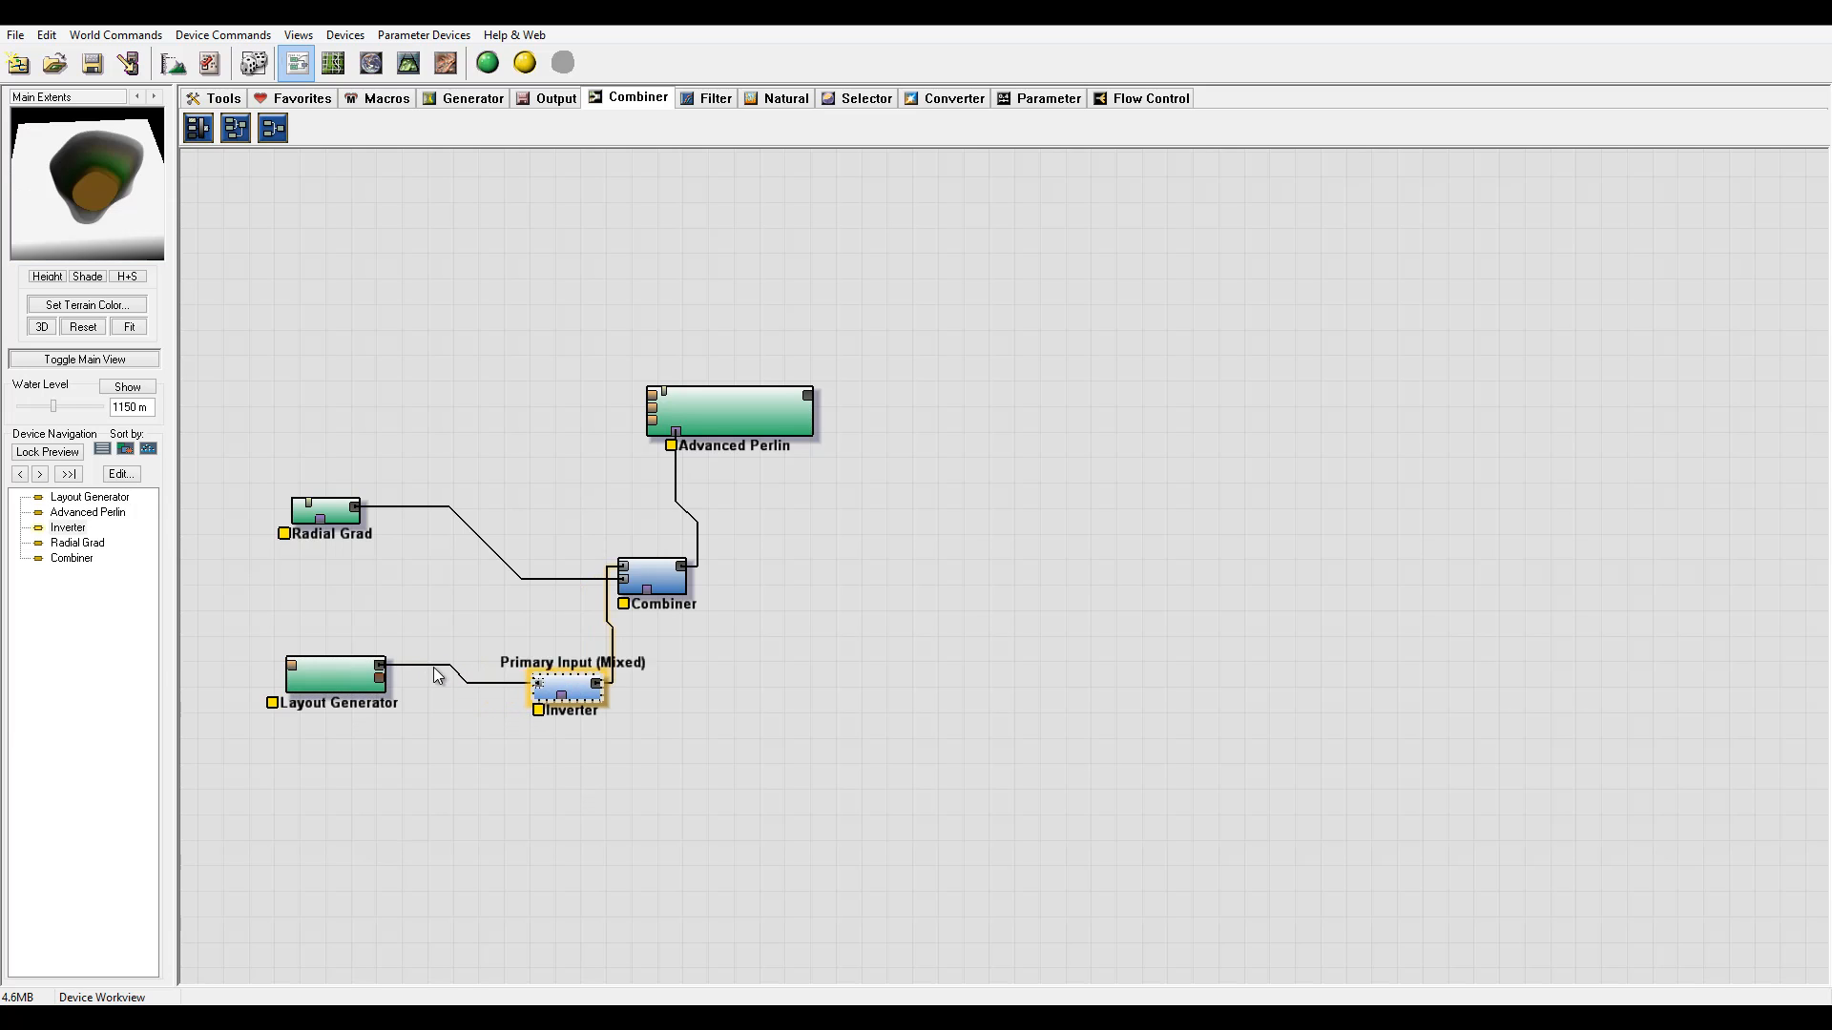
{"action": "left_click_drag", "start_coordinate": [345, 672], "coordinate": [307, 674]}
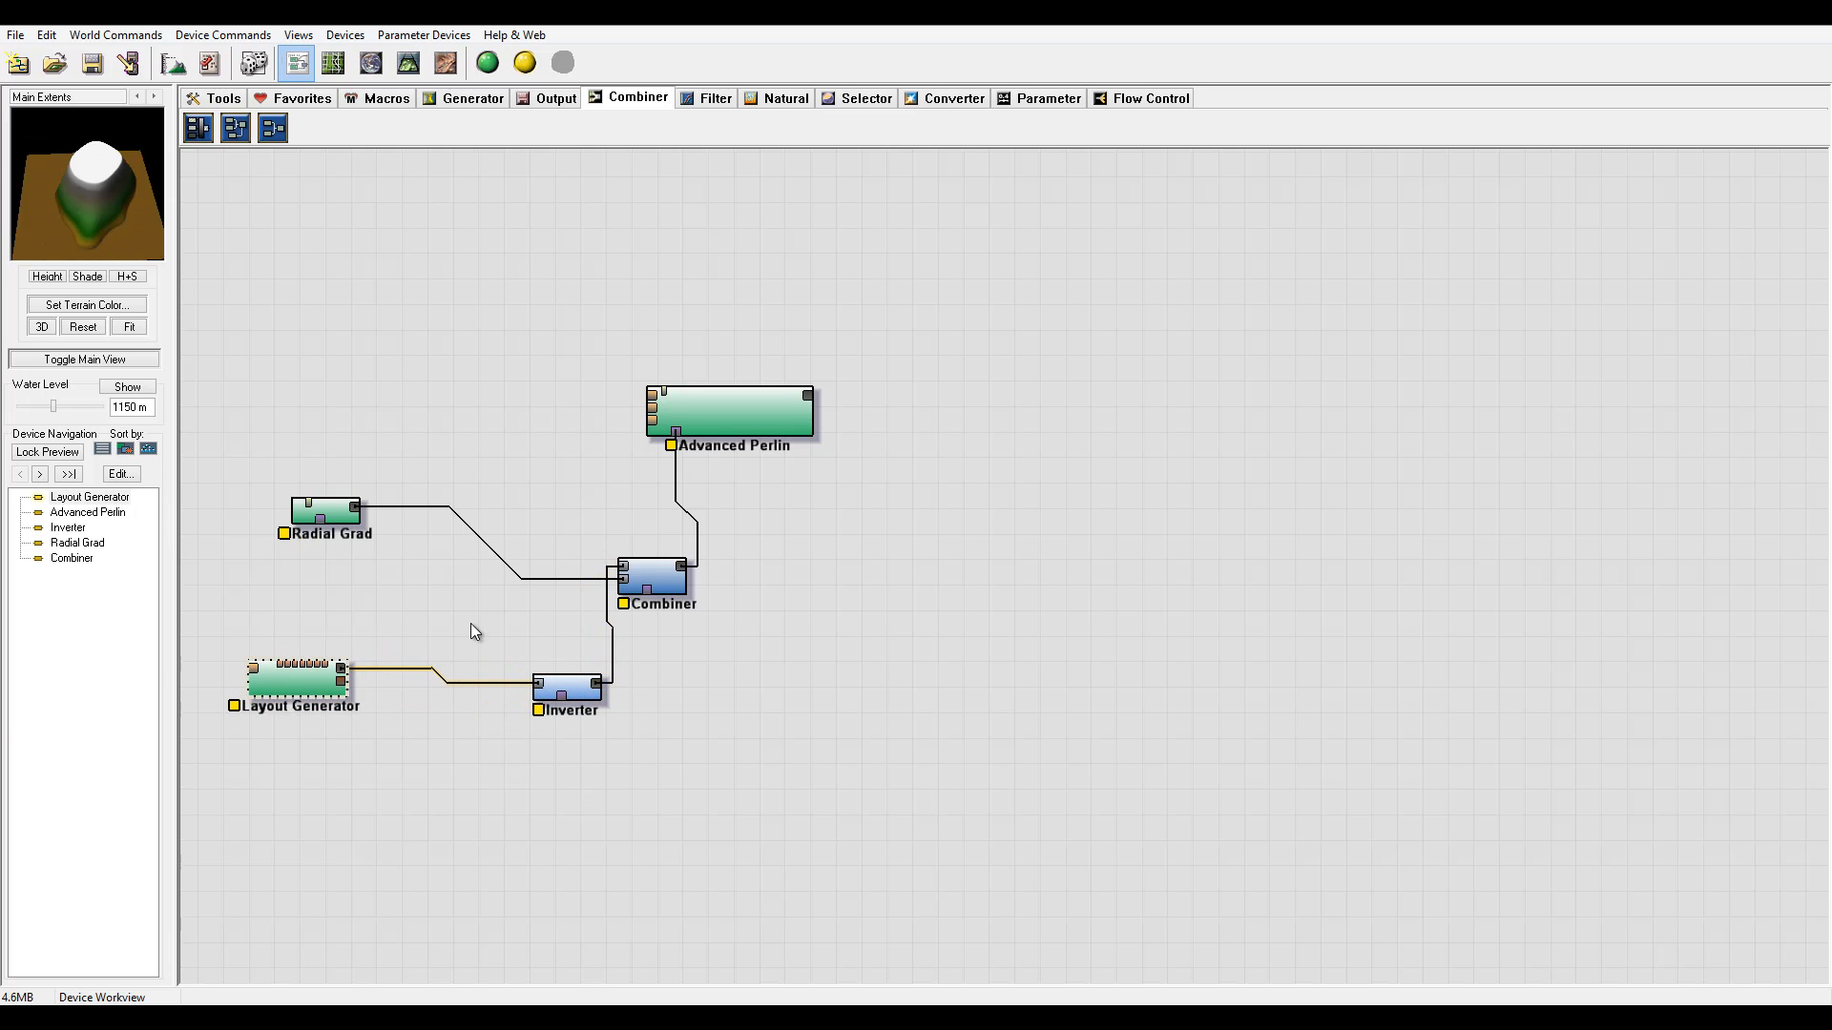
{"action": "left_click", "coordinate": [712, 99]}
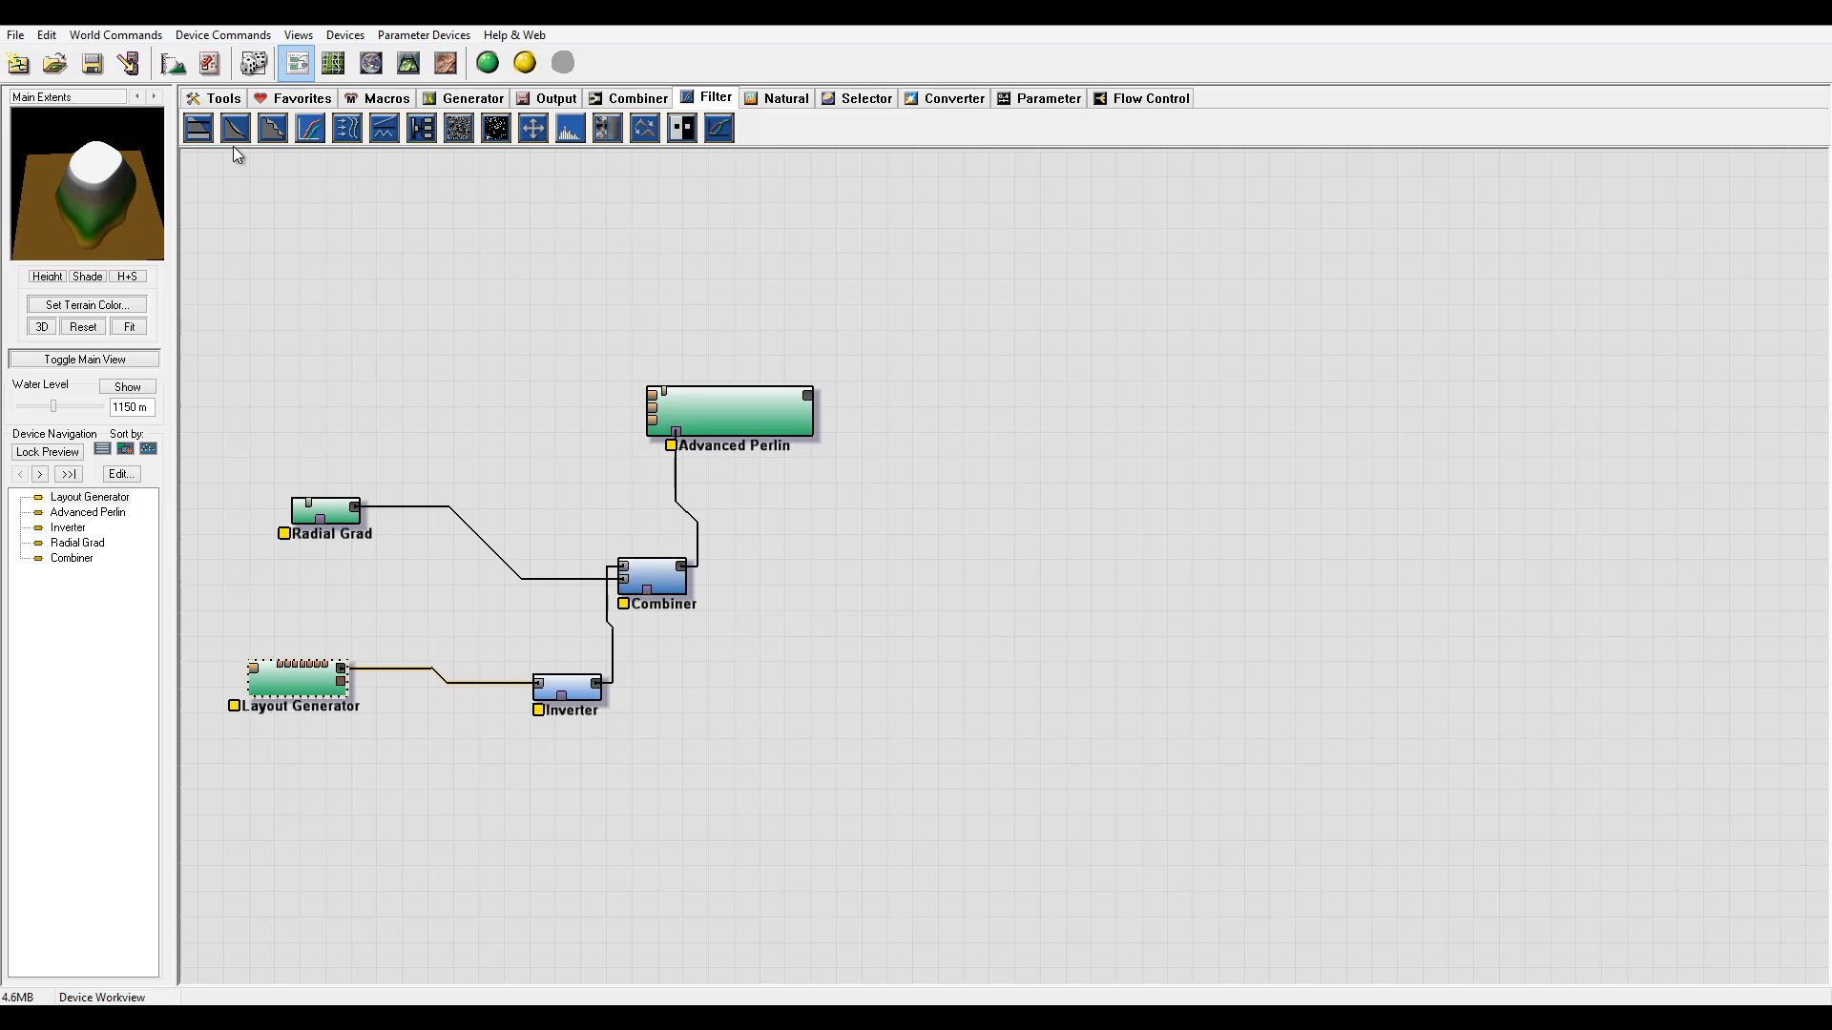
{"action": "left_click", "coordinate": [197, 128]}
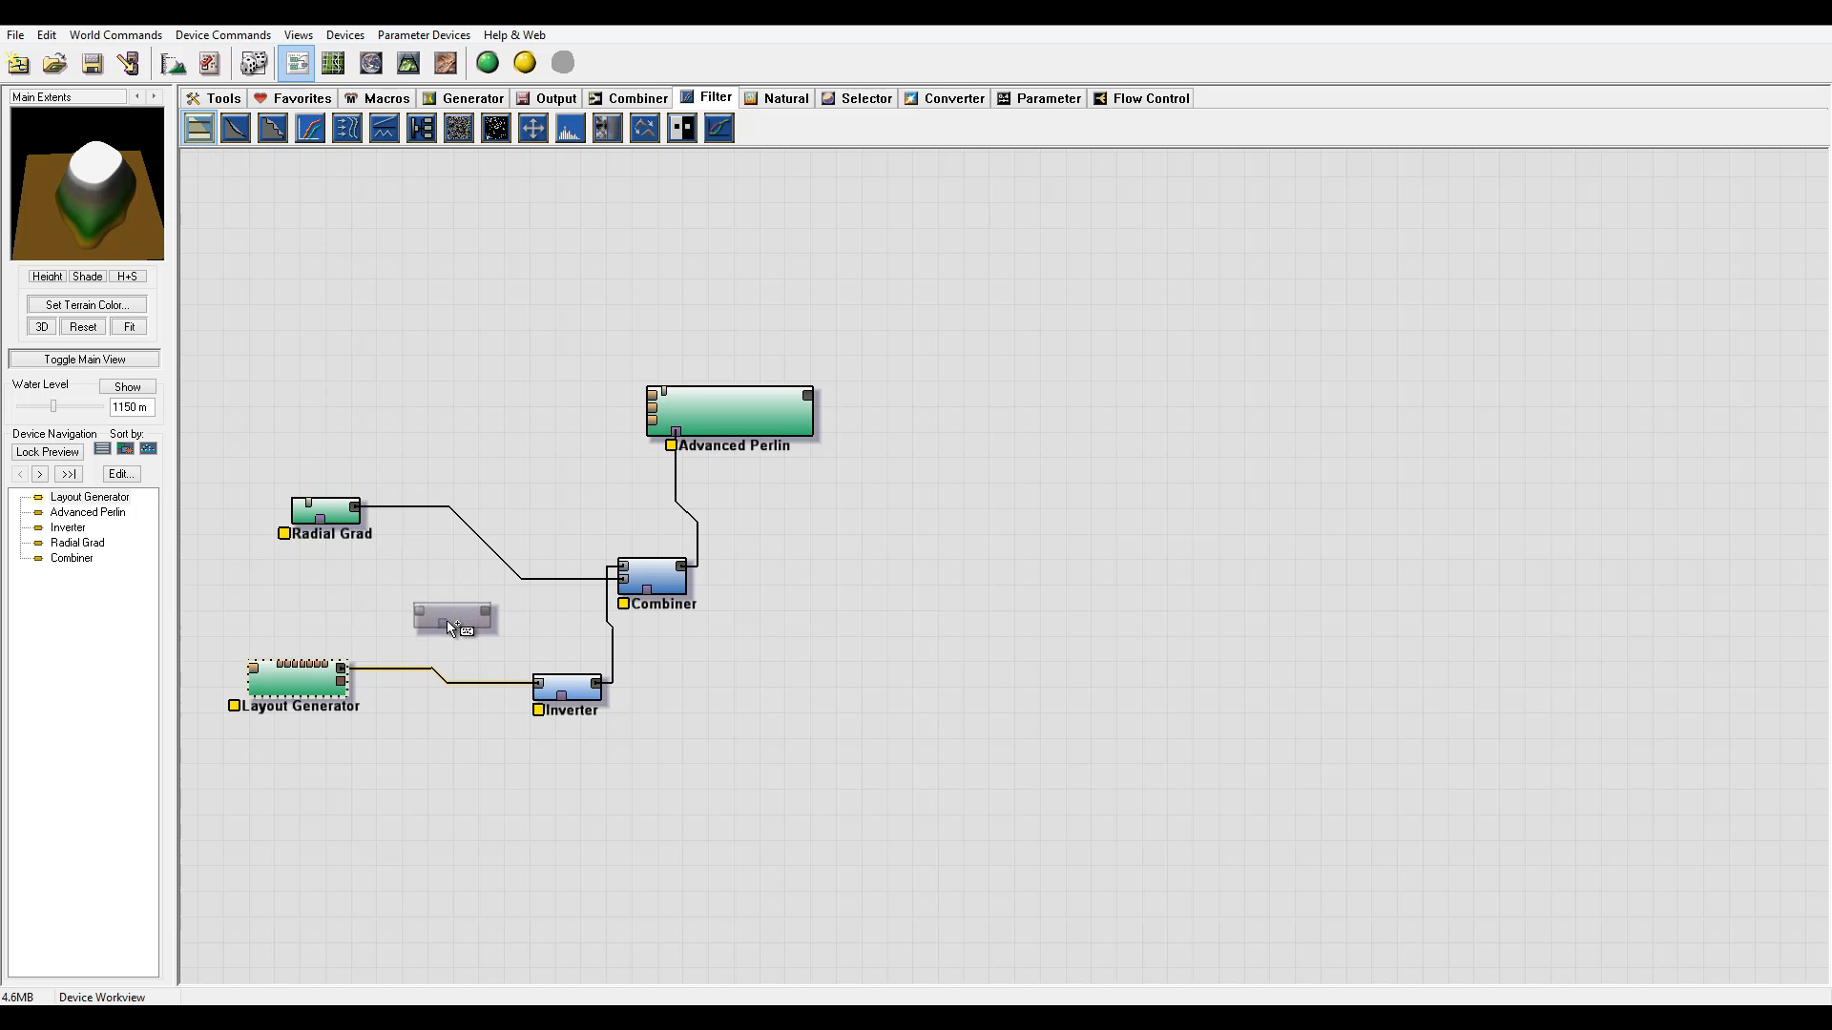
{"action": "left_click", "coordinate": [447, 620]}
{"action": "left_click_drag", "start_coordinate": [539, 684], "coordinate": [481, 614]}
{"action": "left_click_drag", "start_coordinate": [347, 667], "coordinate": [429, 690]}
{"action": "left_click_drag", "start_coordinate": [571, 689], "coordinate": [584, 691]}
- Lock the terrain preview on the Combiner device
{"action": "left_click", "coordinate": [654, 574]}
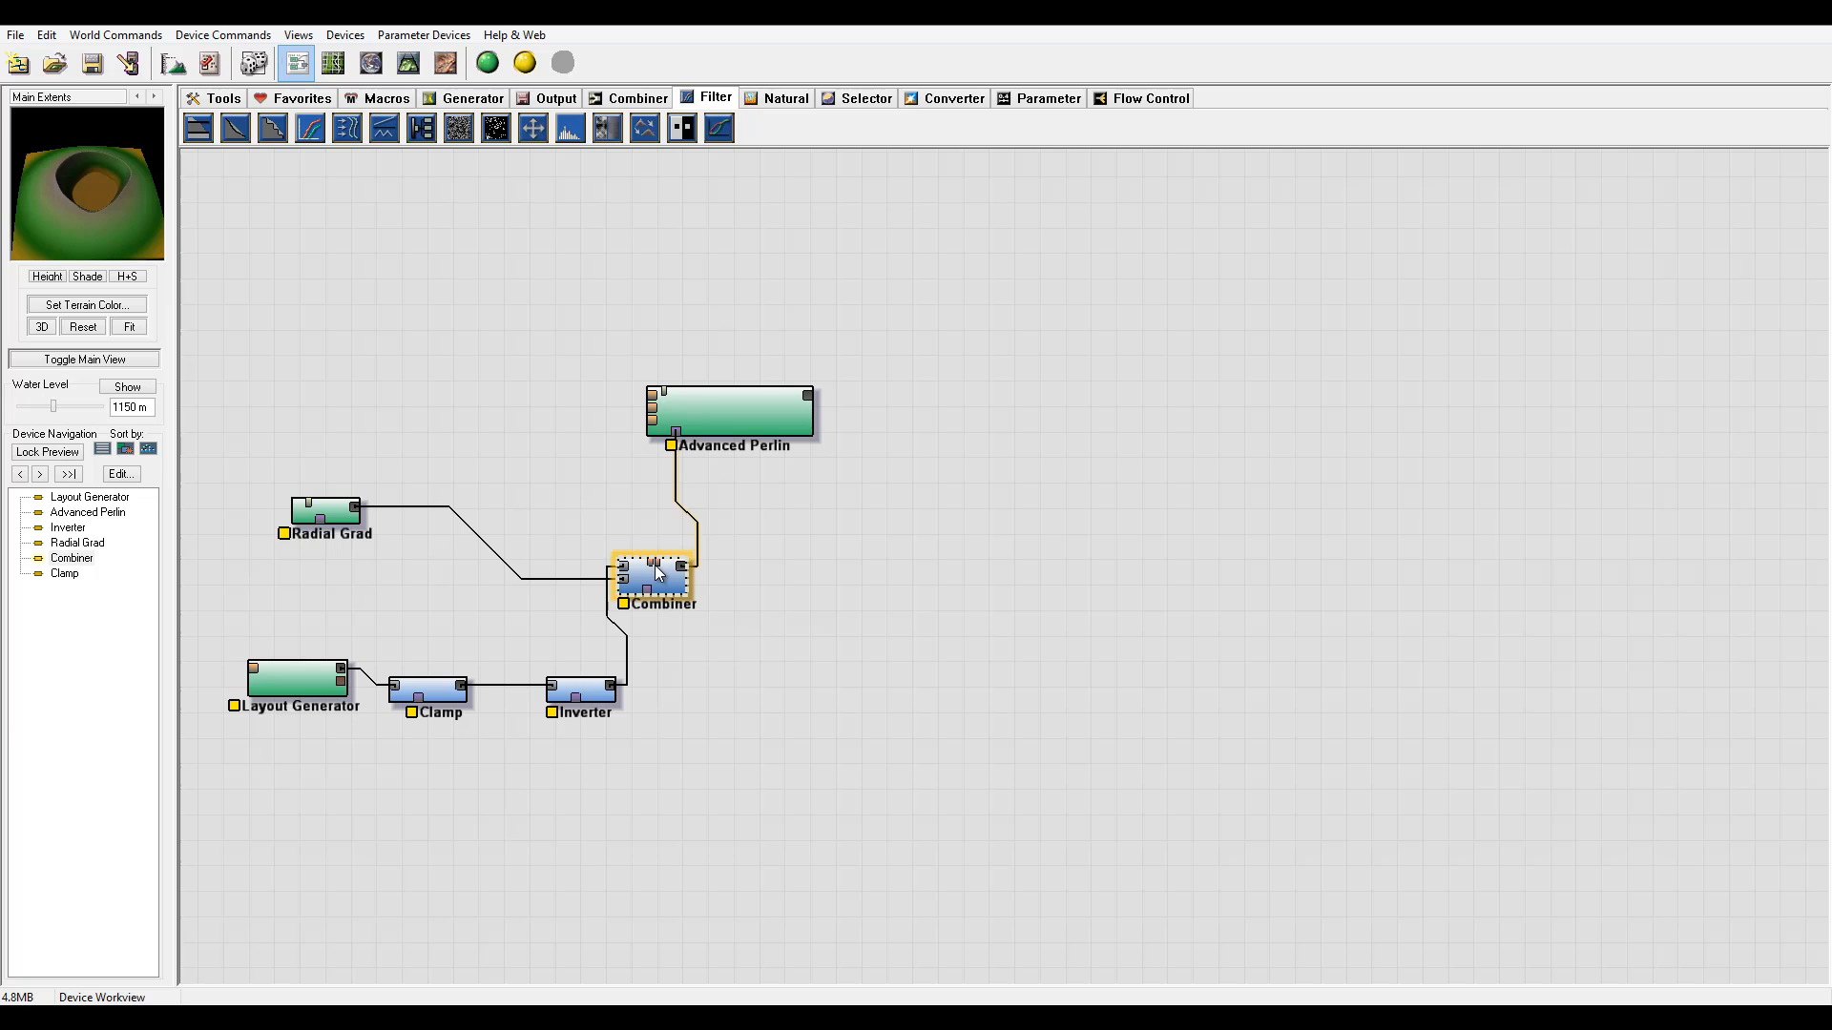
{"action": "right_click", "coordinate": [658, 573]}
{"action": "left_click", "coordinate": [849, 609]}
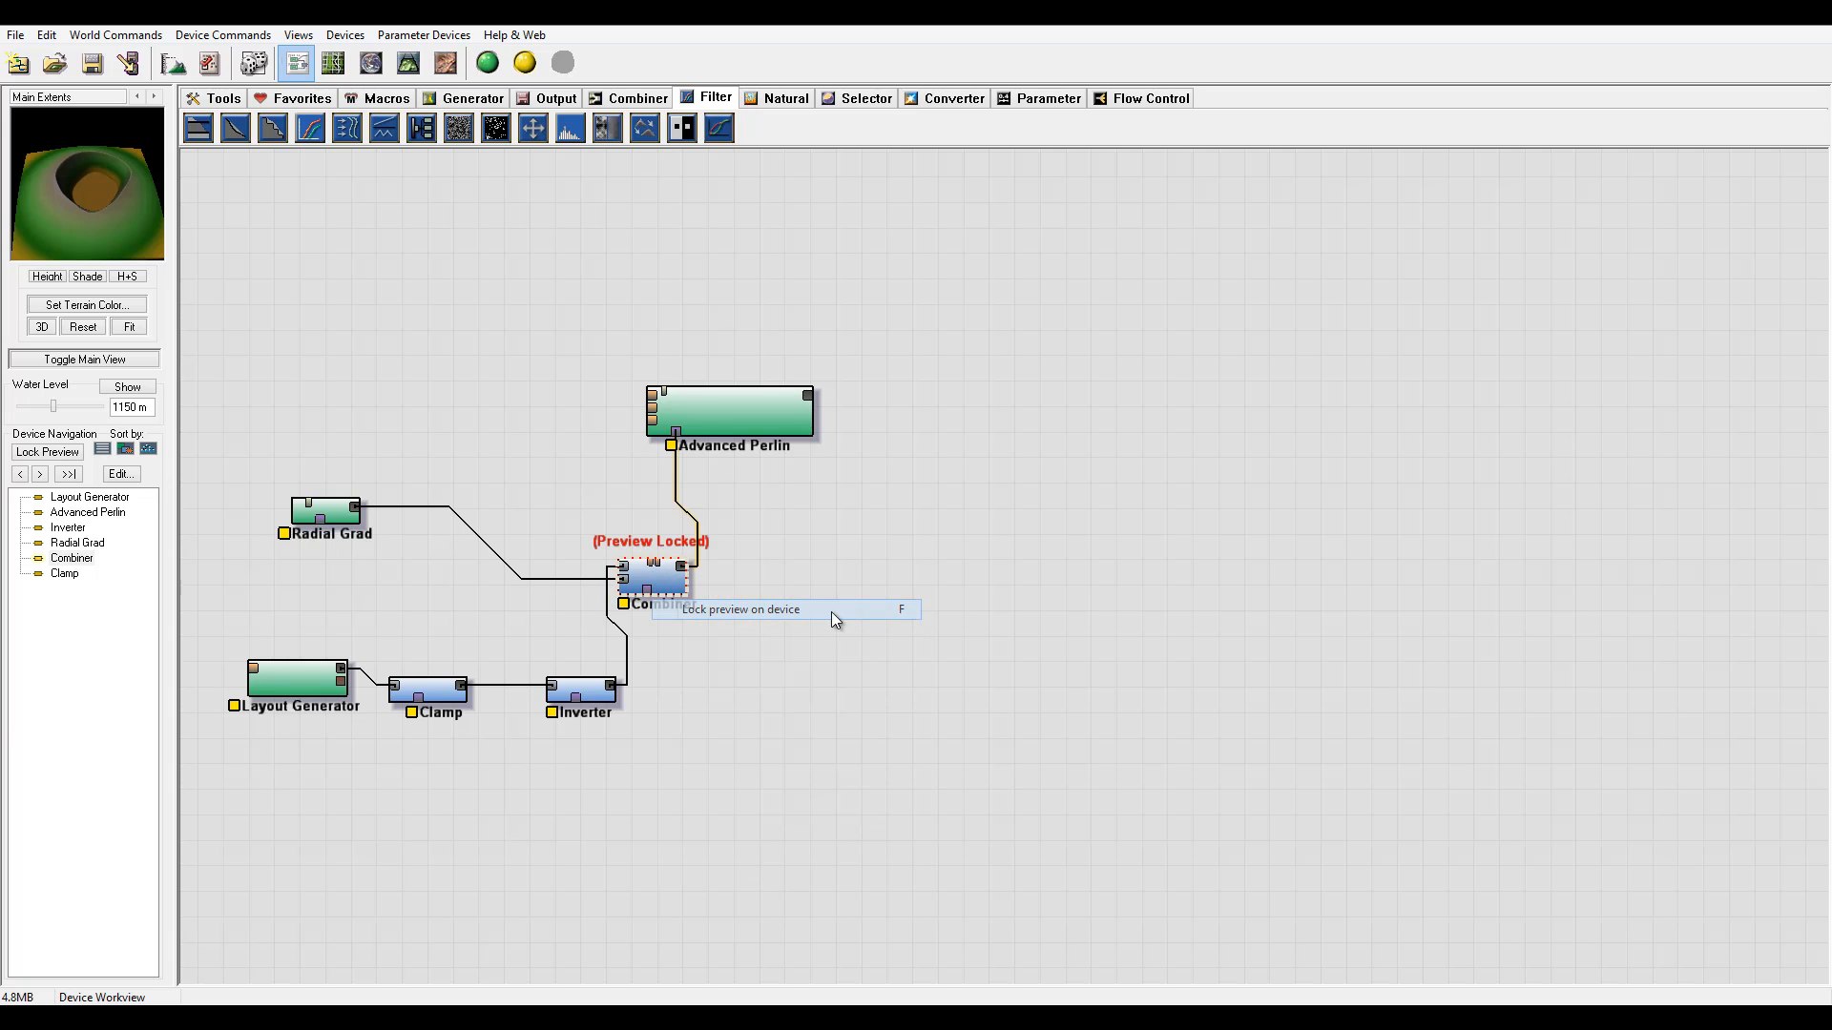
- Set the Clamp's heights from 1181.25 m to 2625 m in Clamp style and enable Normalize Input
{"action": "left_click", "coordinate": [436, 691]}
{"action": "double_click", "coordinate": [435, 692]}
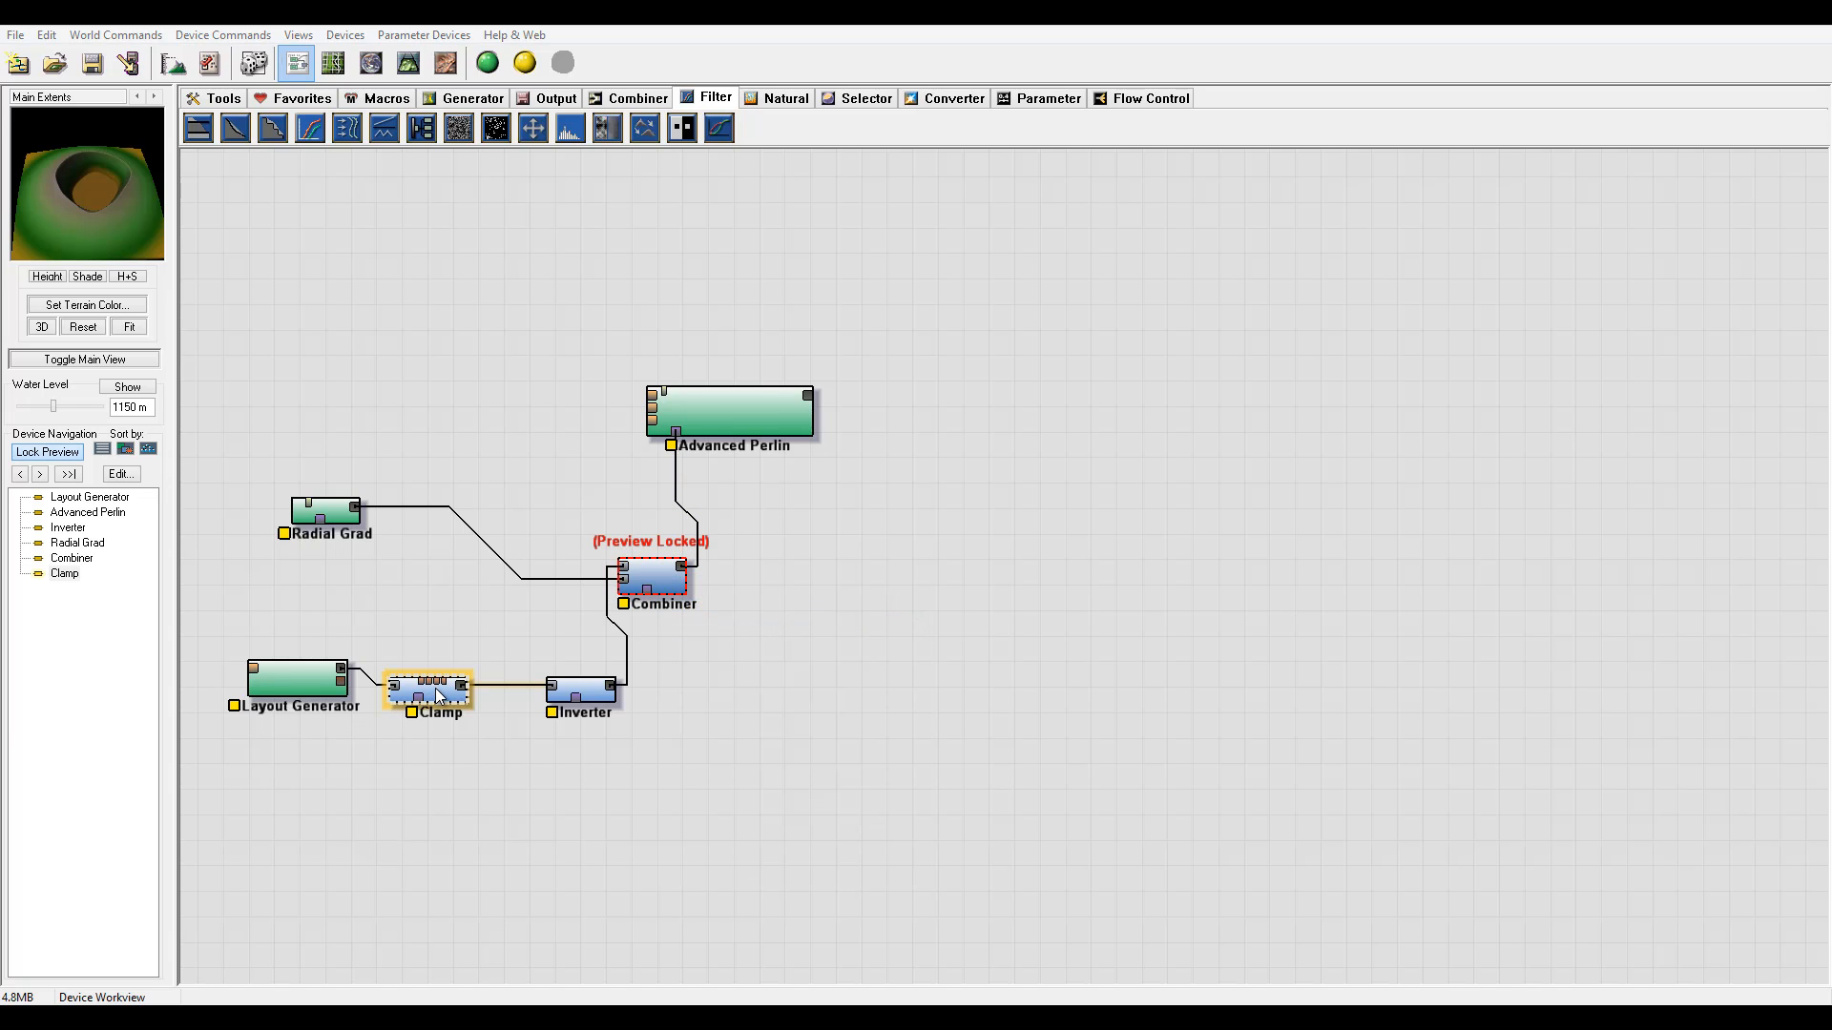
{"action": "left_click_drag", "start_coordinate": [930, 360], "coordinate": [1093, 452]}
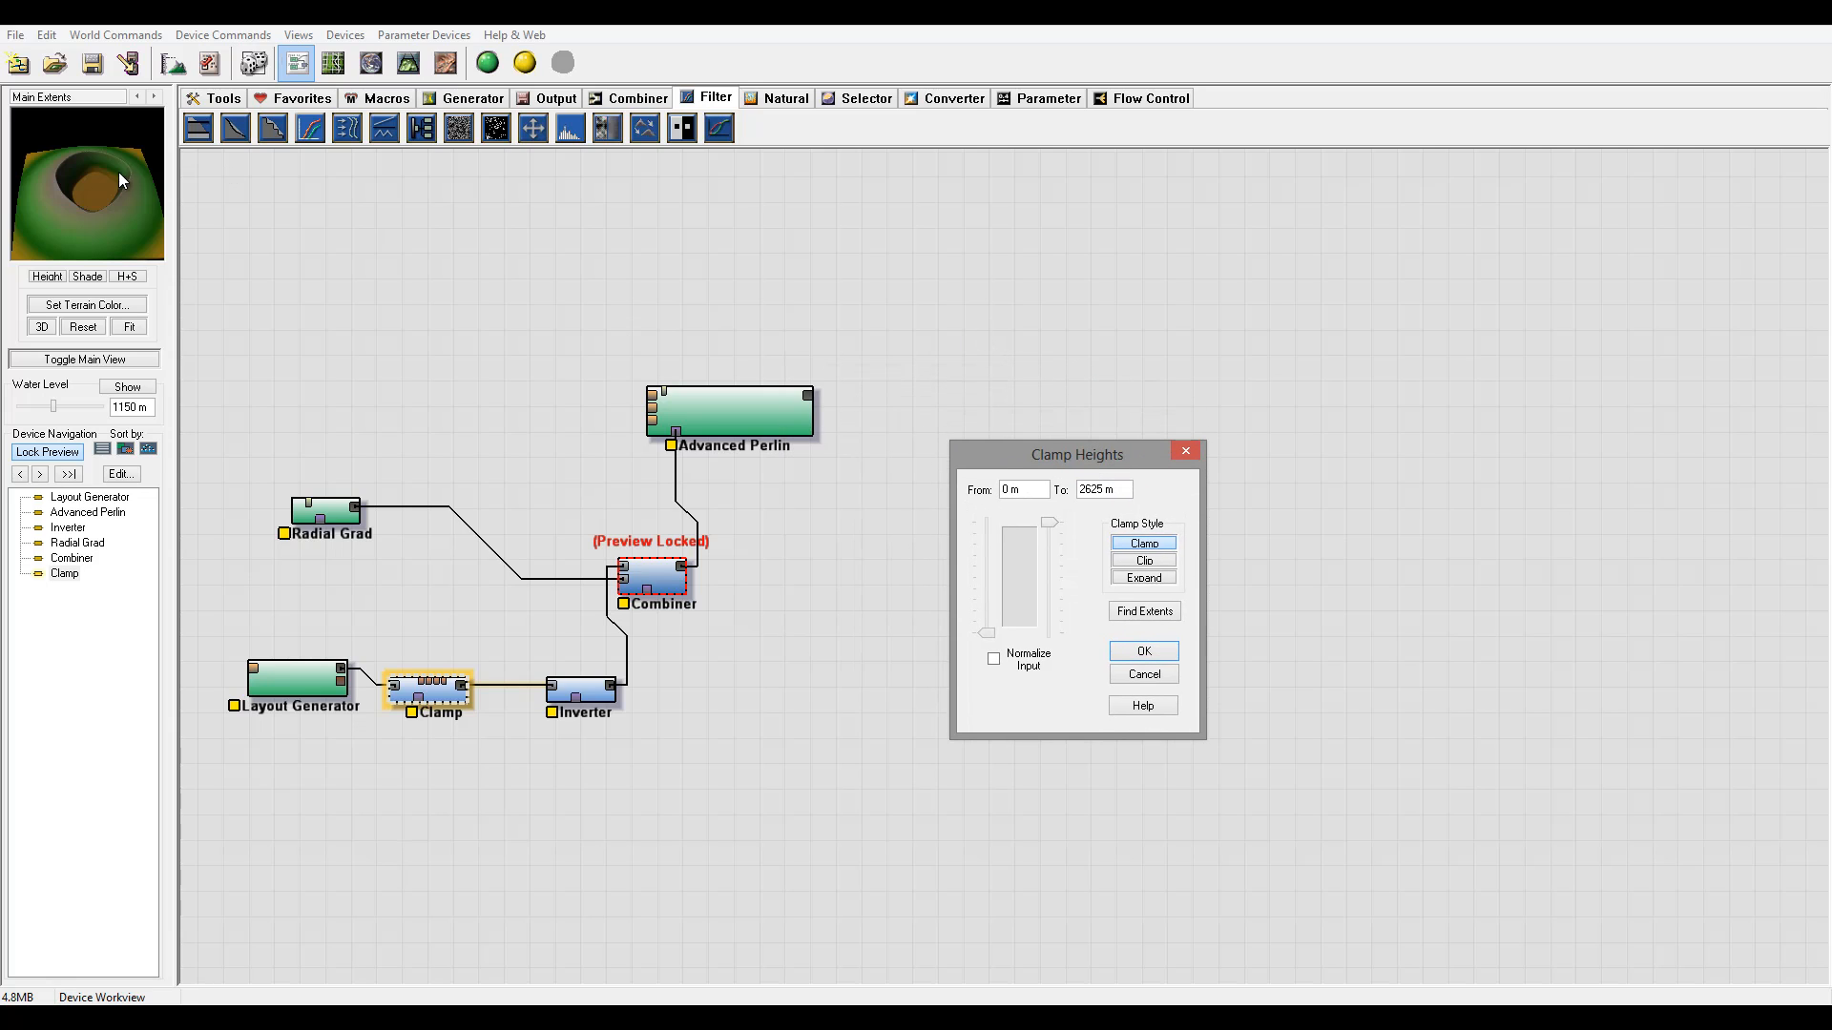
{"action": "left_click_drag", "start_coordinate": [988, 631], "coordinate": [1004, 583]}
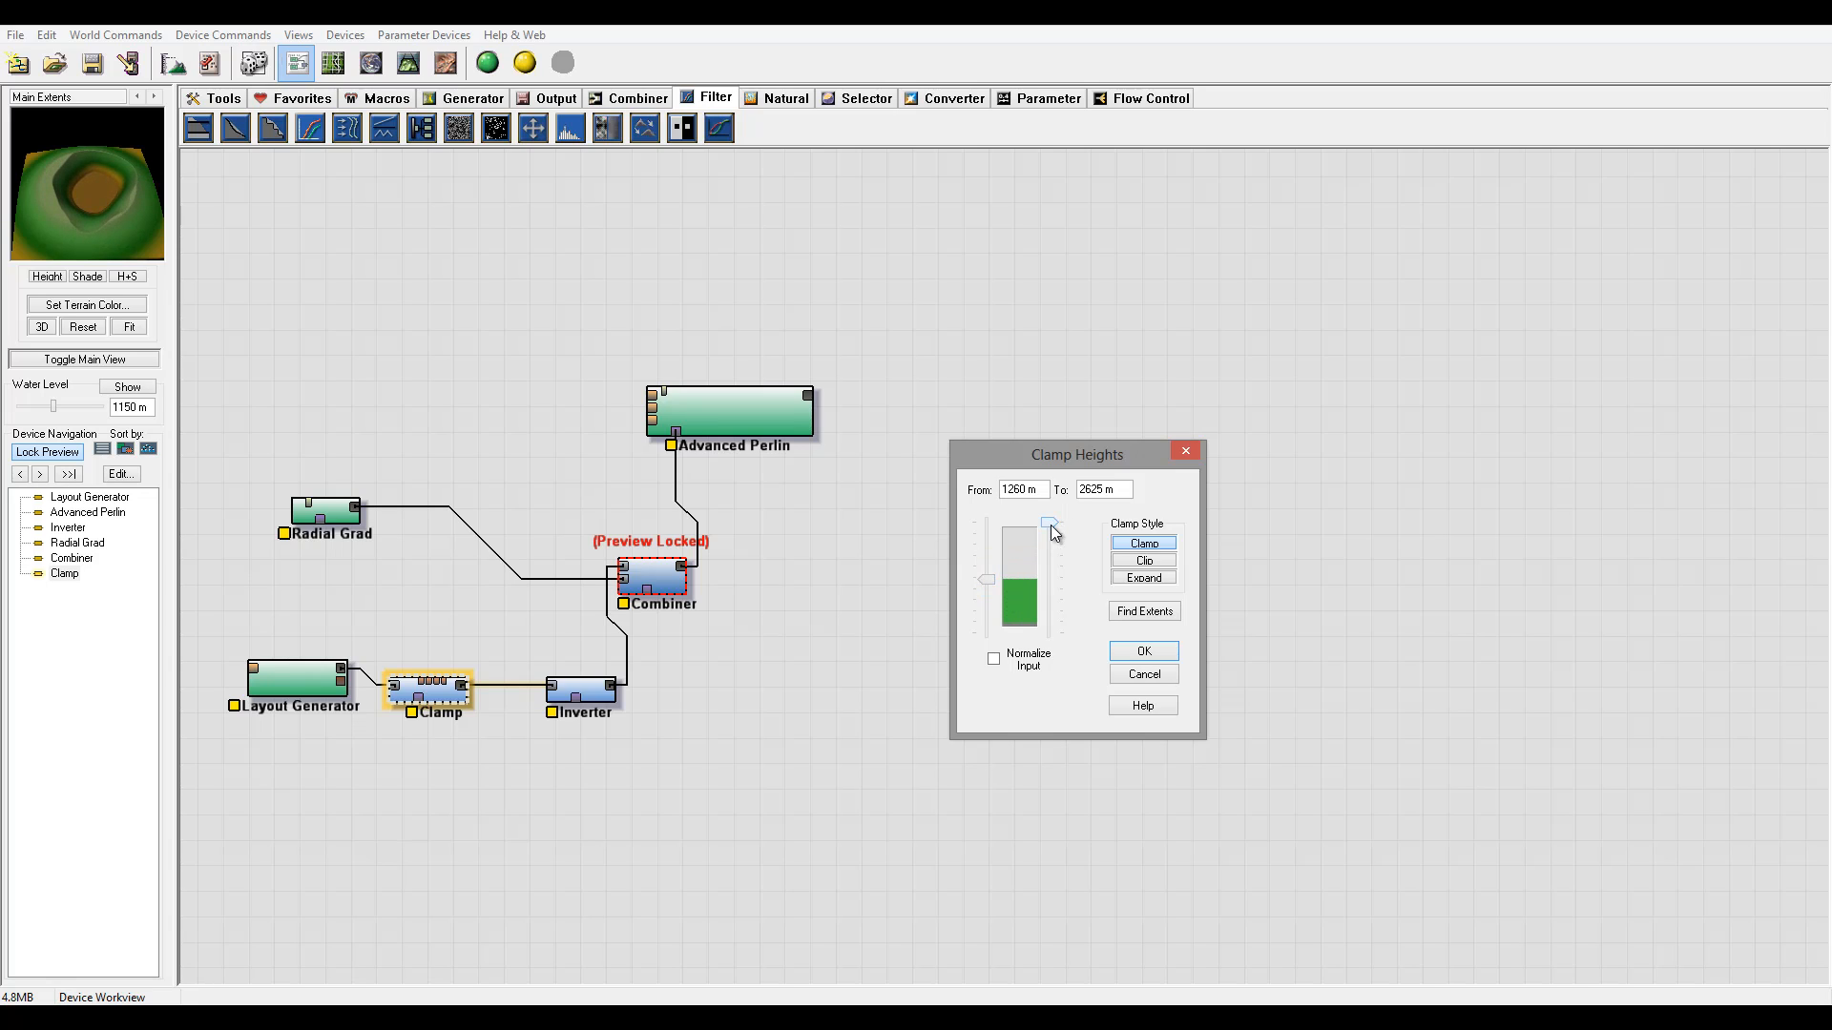
{"action": "left_click_drag", "start_coordinate": [1051, 525], "coordinate": [1052, 479]}
{"action": "left_click_drag", "start_coordinate": [990, 577], "coordinate": [1000, 566]}
{"action": "left_click_drag", "start_coordinate": [989, 582], "coordinate": [992, 585]}
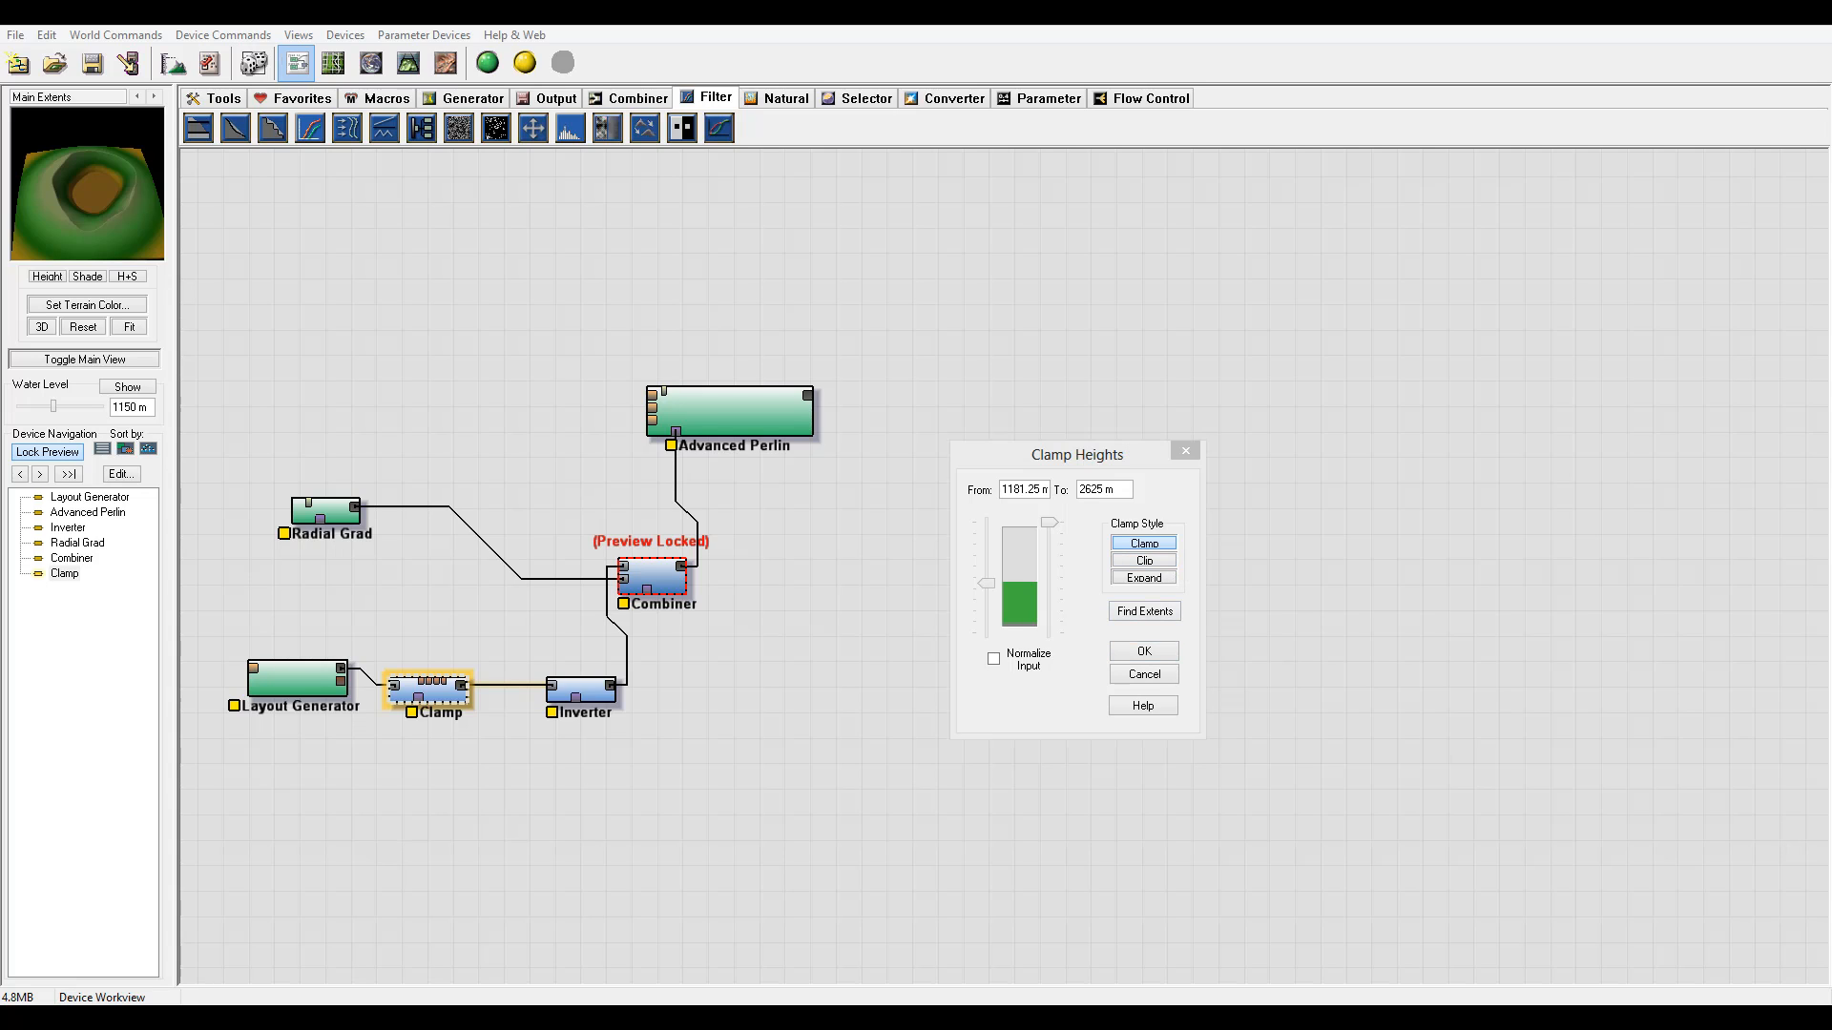
{"action": "left_click", "coordinate": [994, 660]}
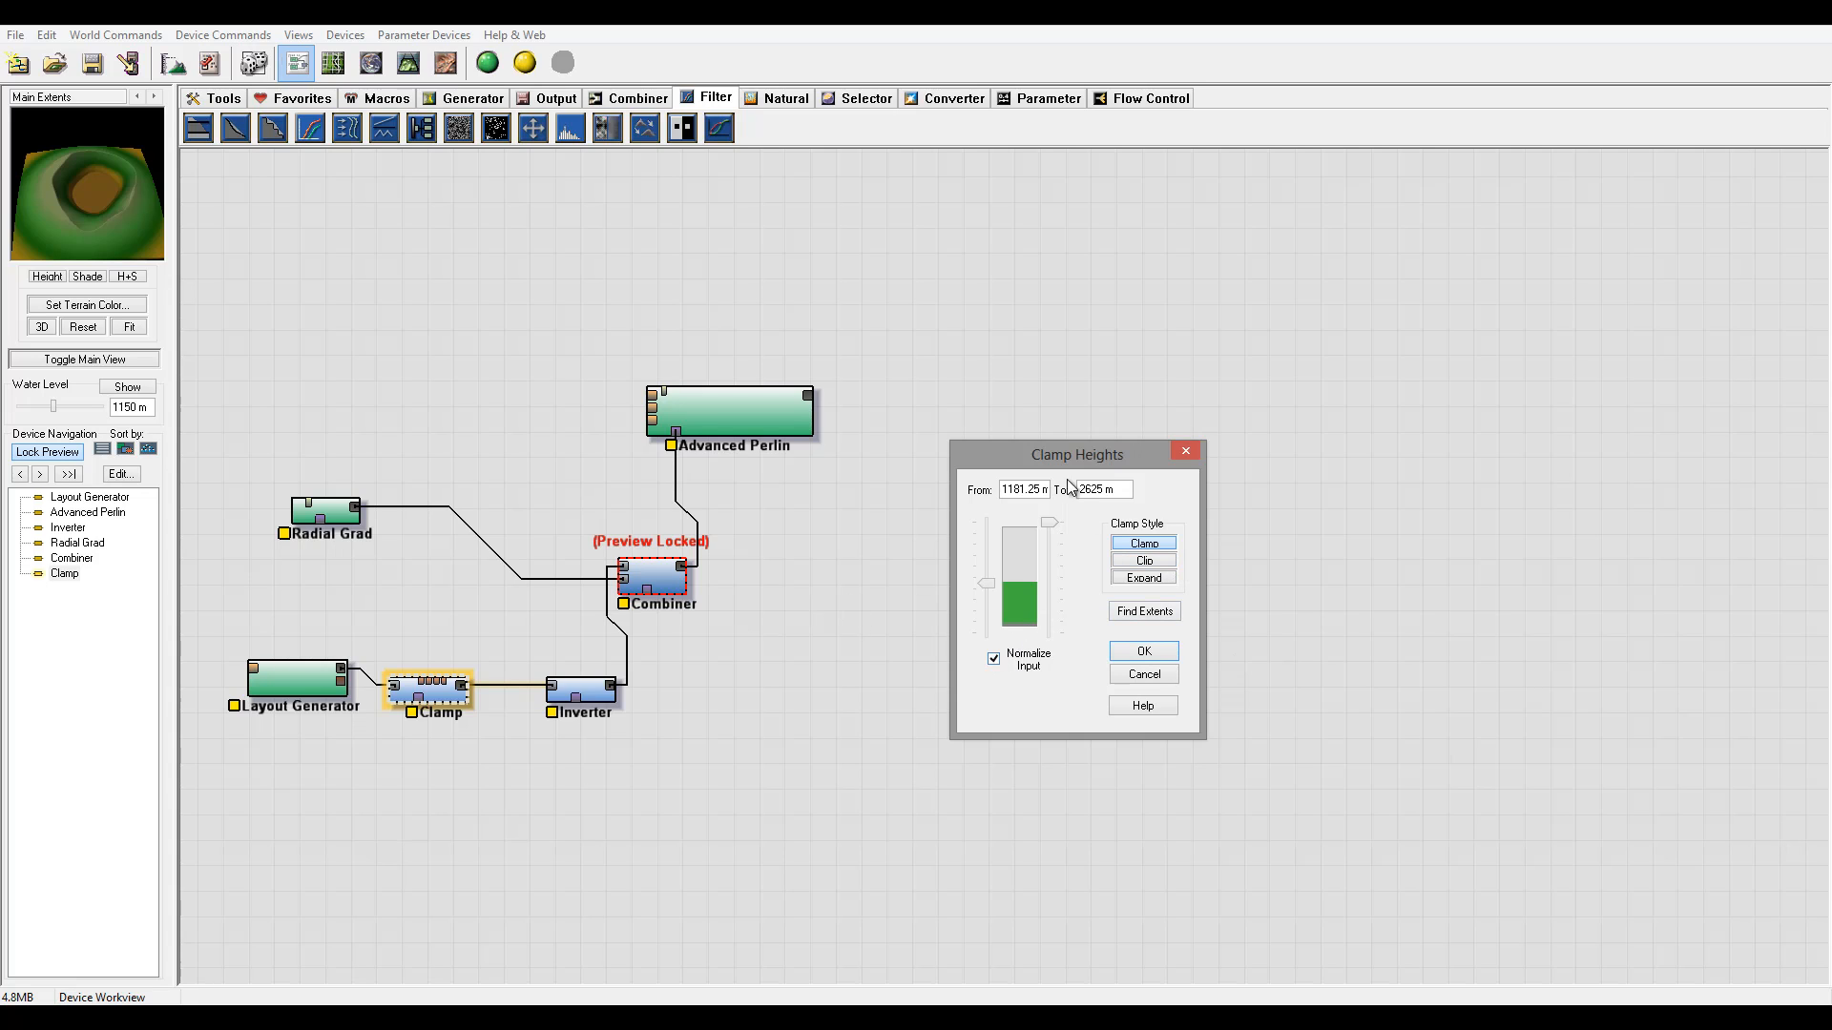
{"action": "left_click", "coordinate": [1144, 651]}
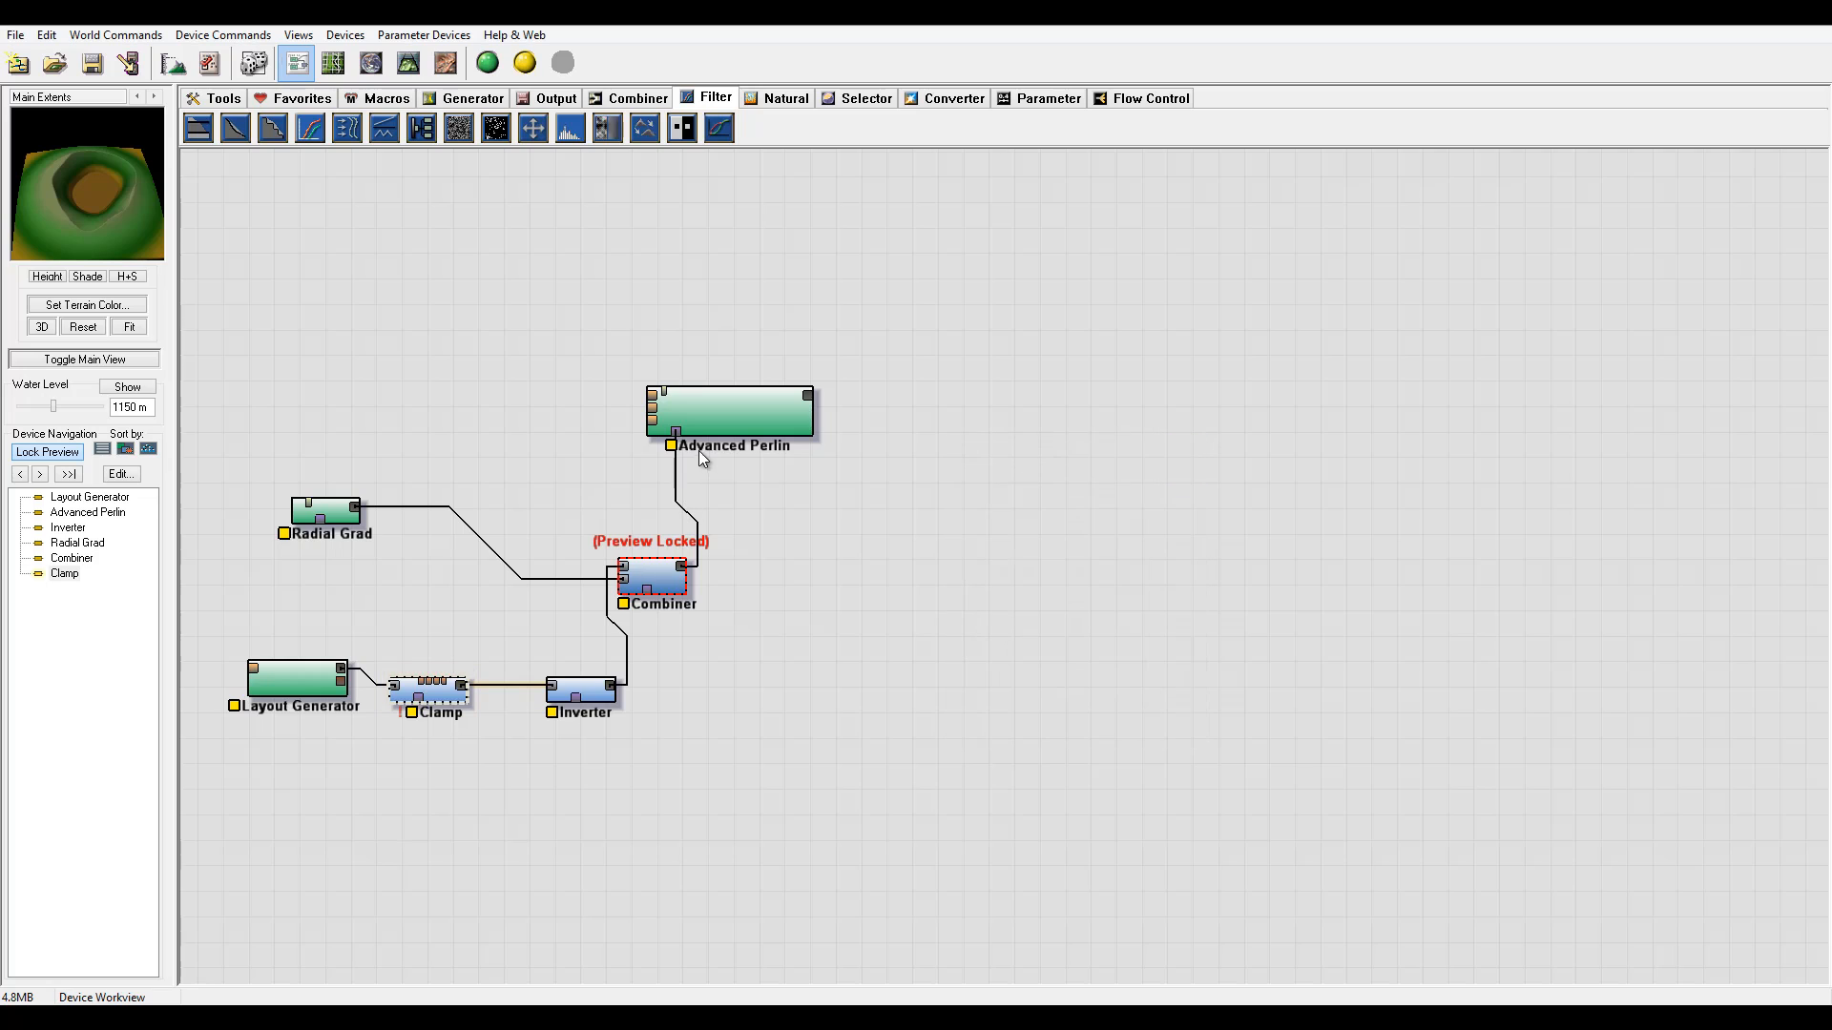
- Release the preview lock on the Combiner and lock the preview on Advanced Perlin instead
{"action": "right_click", "coordinate": [651, 570]}
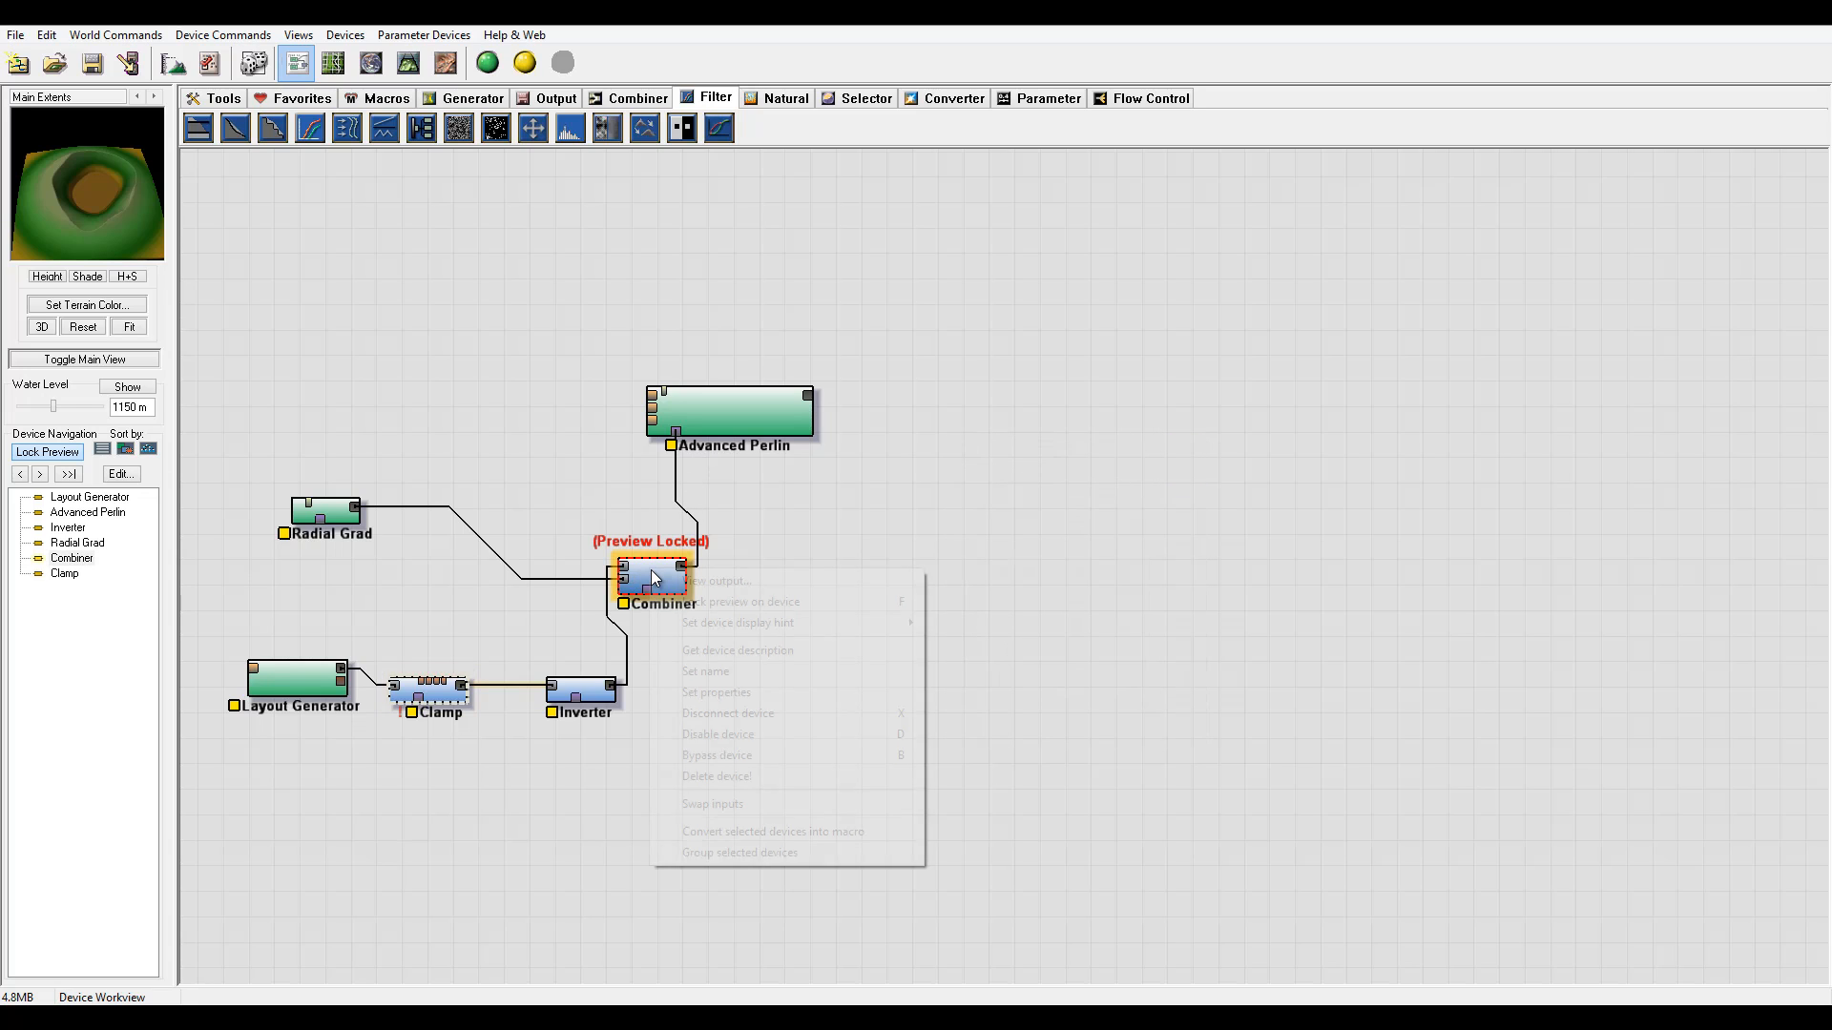
{"action": "left_click", "coordinate": [782, 601]}
{"action": "left_click", "coordinate": [752, 416]}
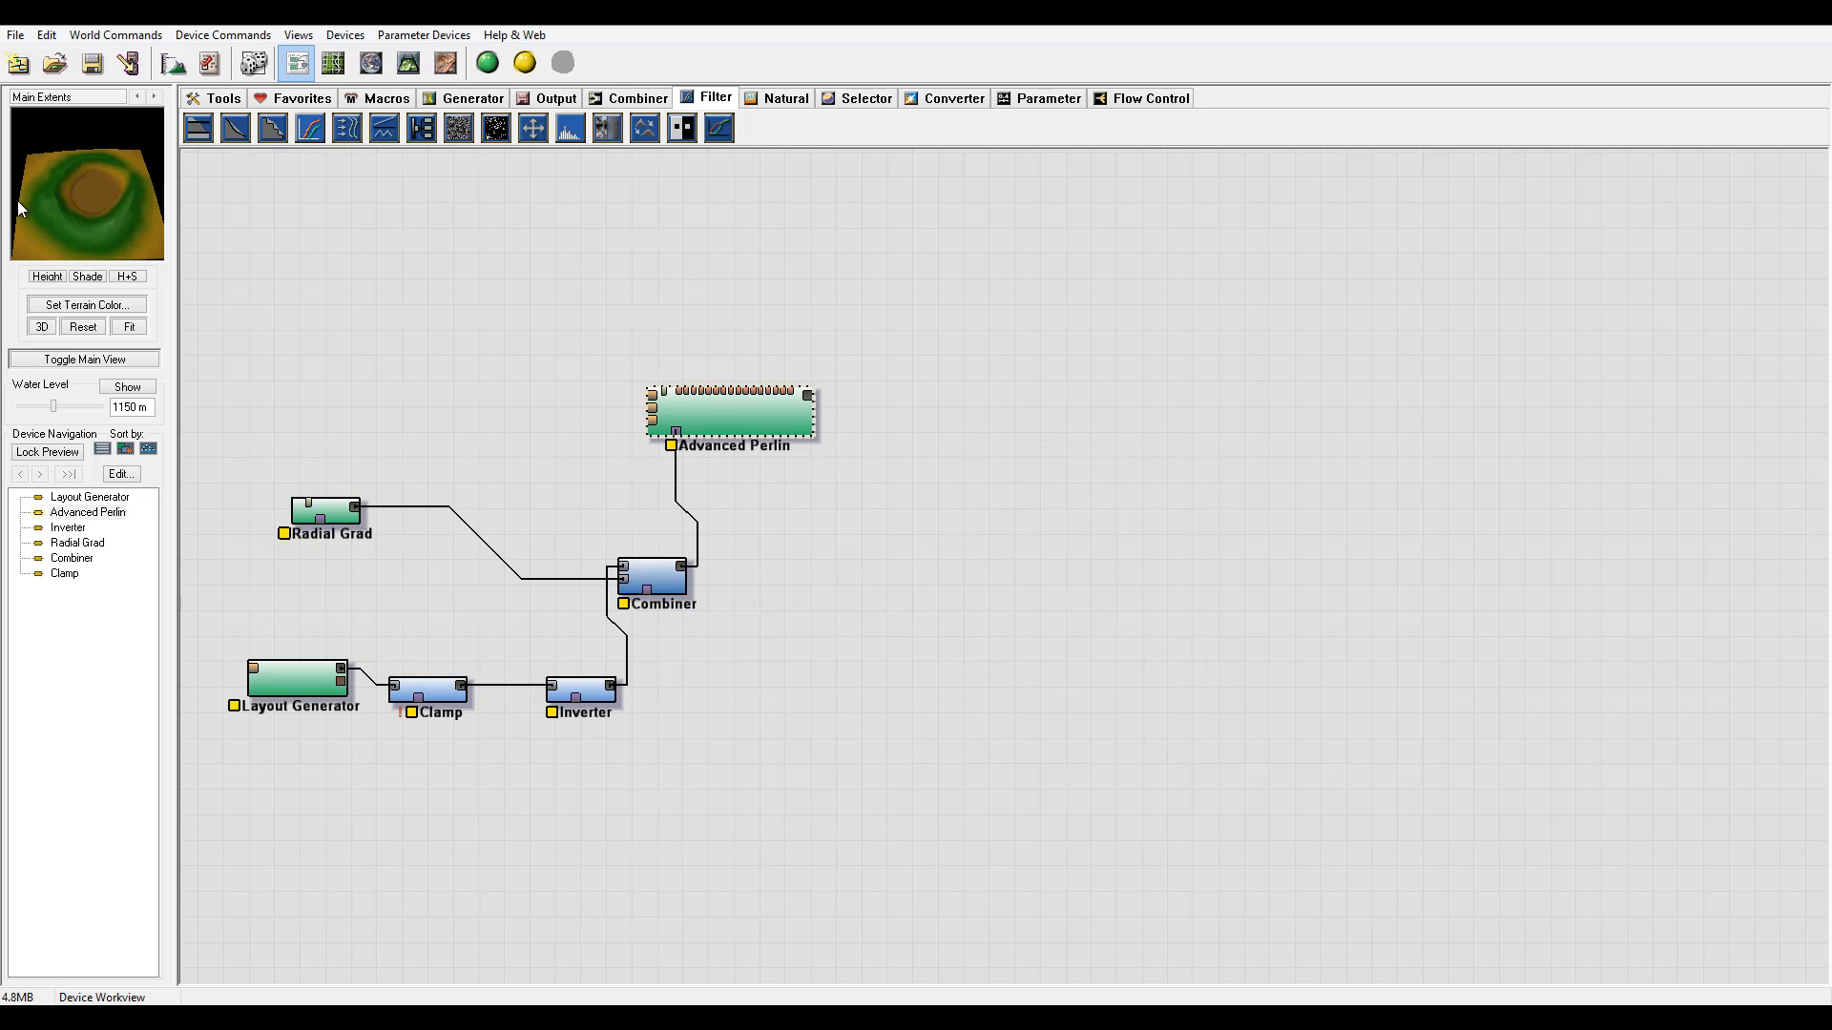
{"action": "right_click", "coordinate": [747, 414]}
{"action": "left_click", "coordinate": [807, 447]}
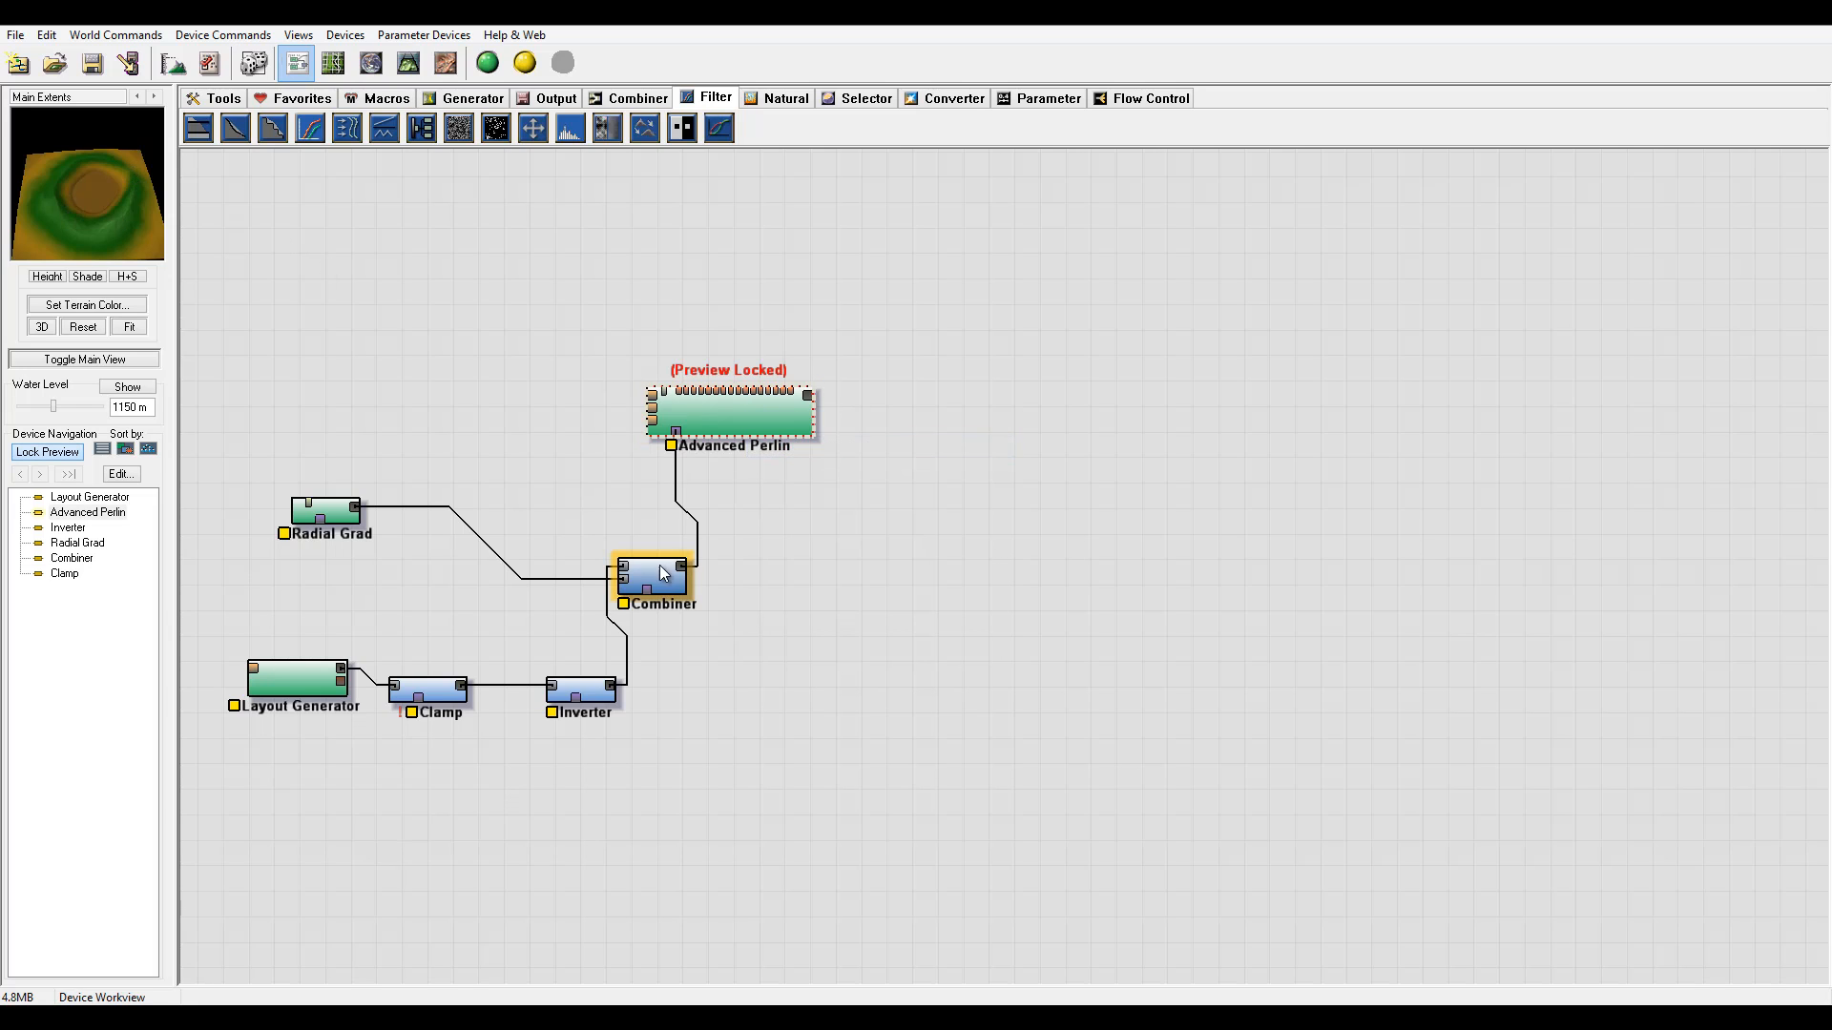
- Set the lower height of the Clamp filter to 603.75 m
{"action": "double_click", "coordinate": [429, 690]}
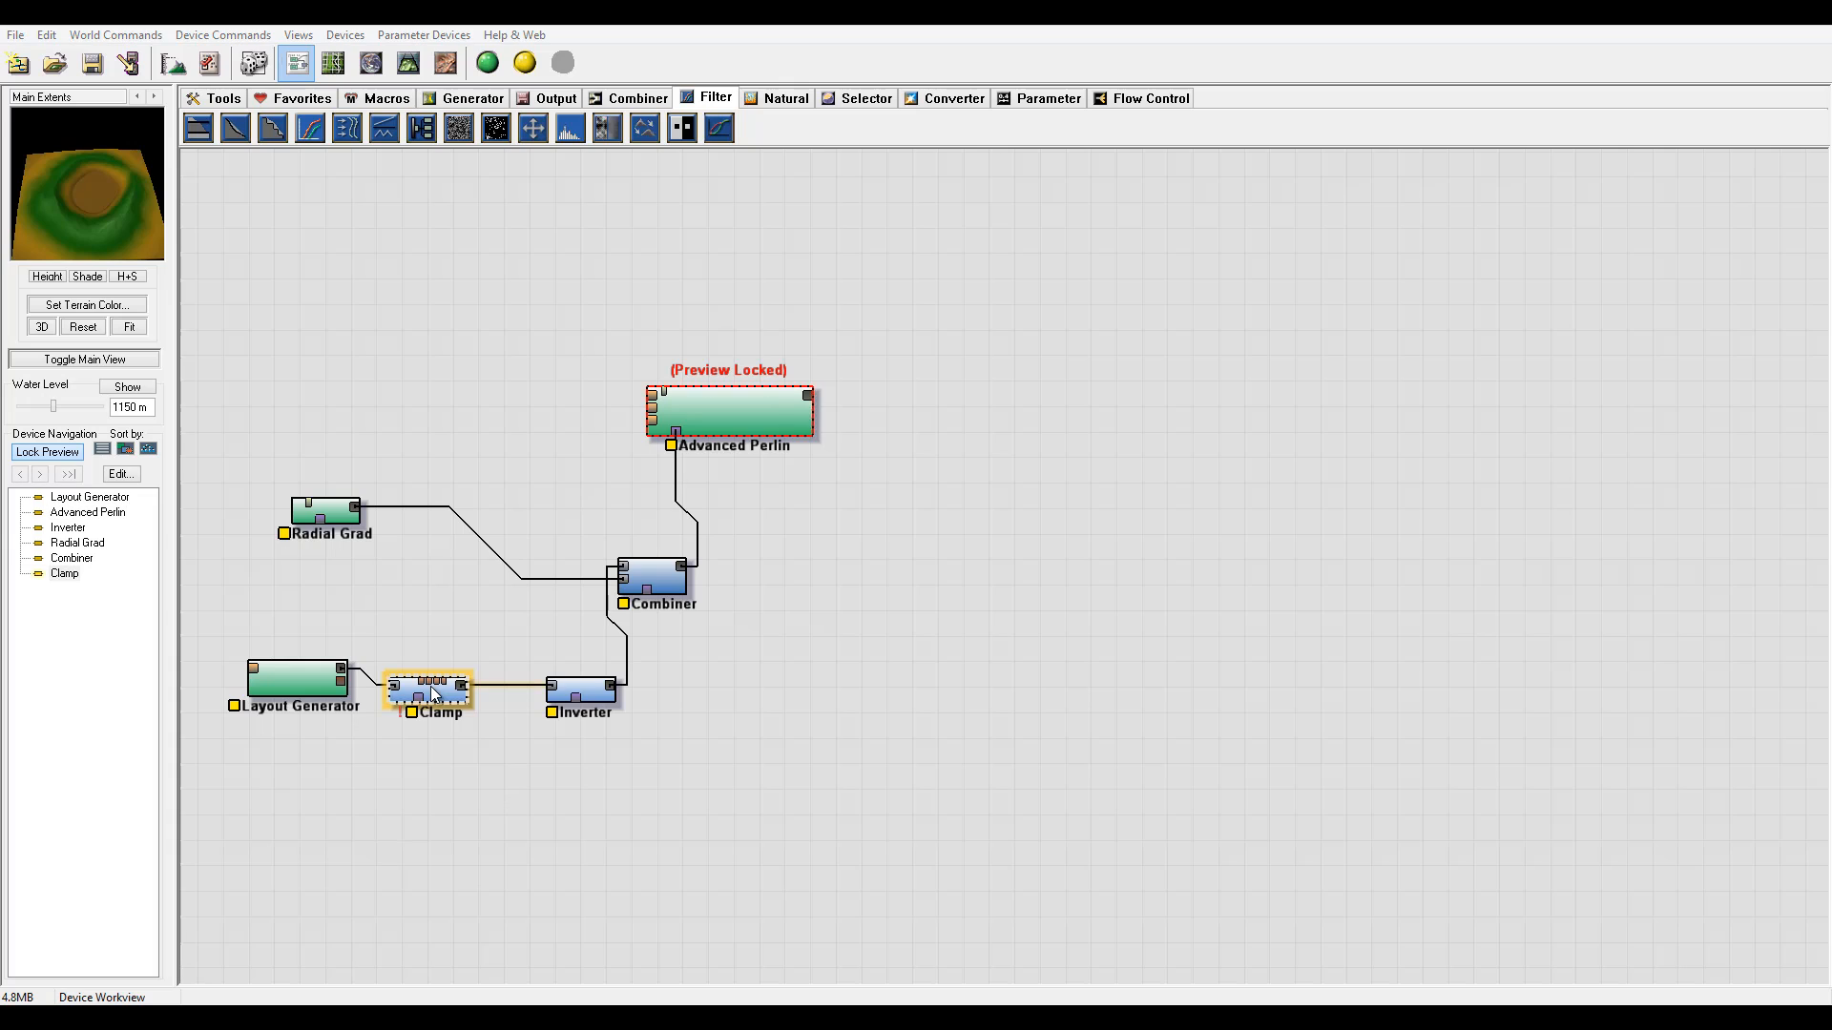
{"action": "mouse_move", "coordinate": [824, 498]}
{"action": "left_mouse_down"}
{"action": "mouse_move", "coordinate": [834, 546]}
{"action": "mouse_move", "coordinate": [830, 454]}
{"action": "mouse_move", "coordinate": [845, 537]}
{"action": "mouse_move", "coordinate": [829, 524]}
{"action": "left_mouse_up"}
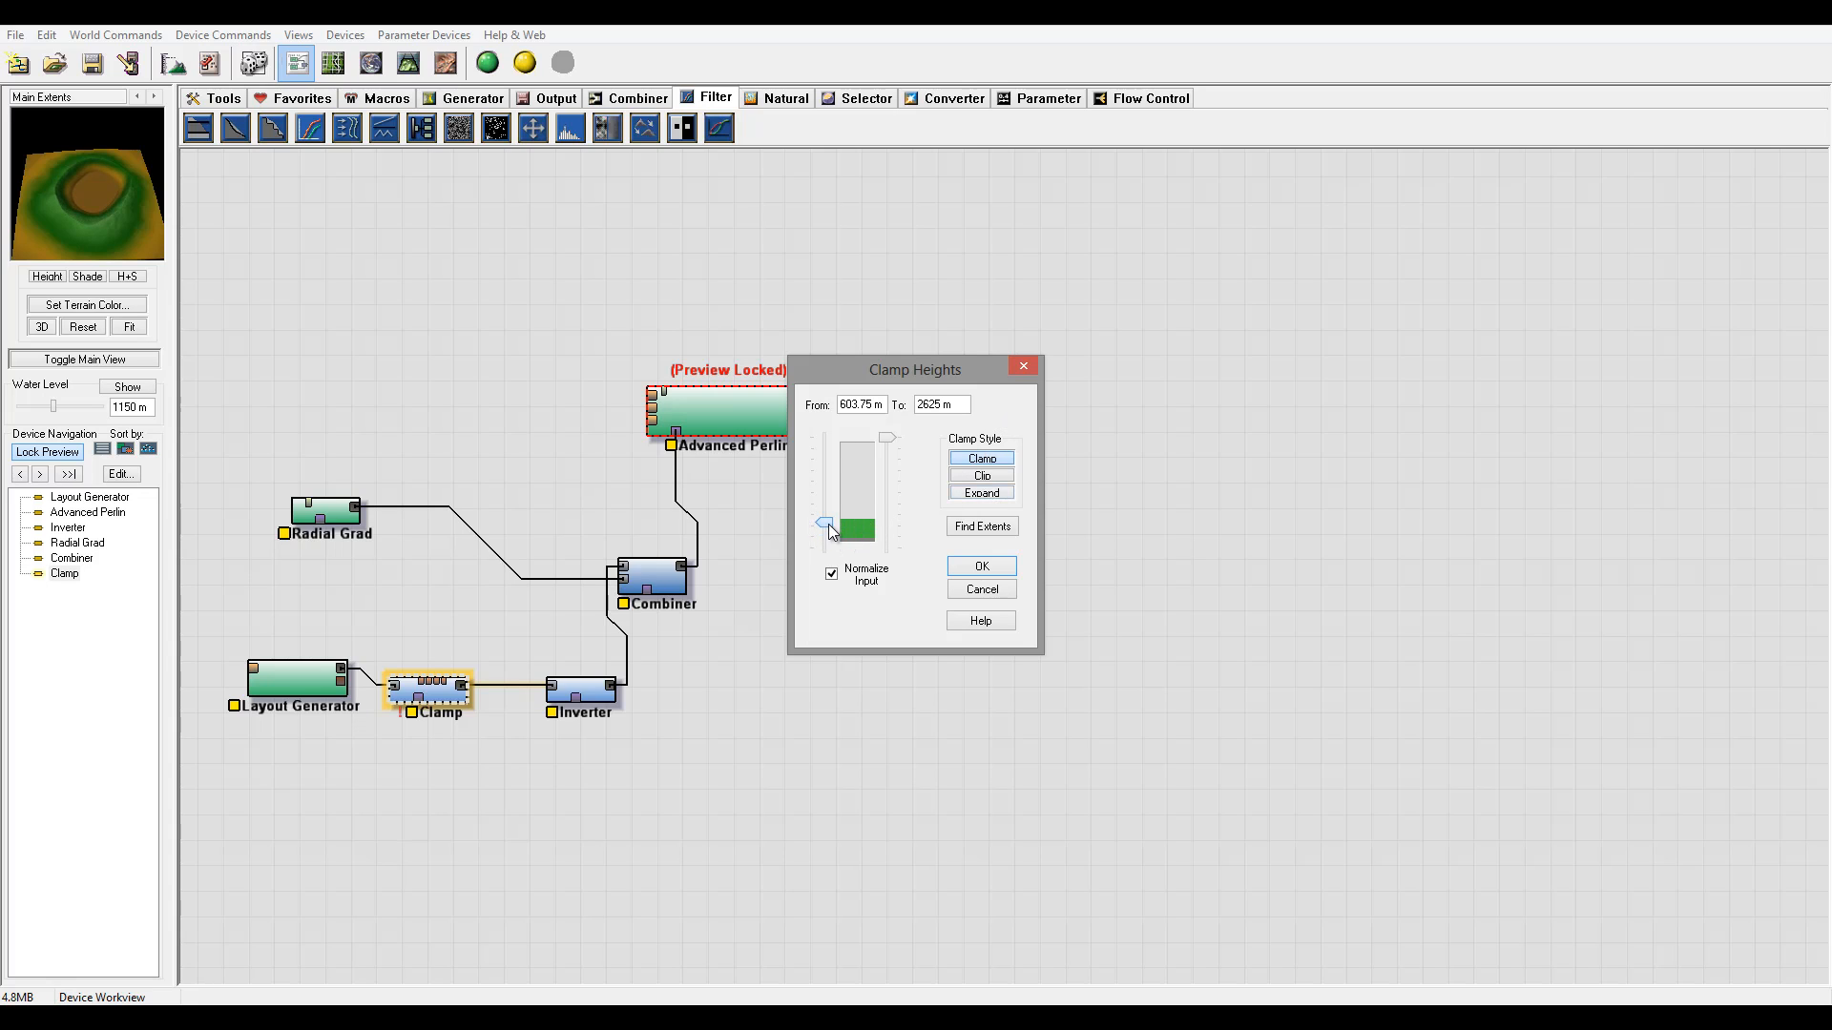
{"action": "left_click", "coordinate": [982, 568]}
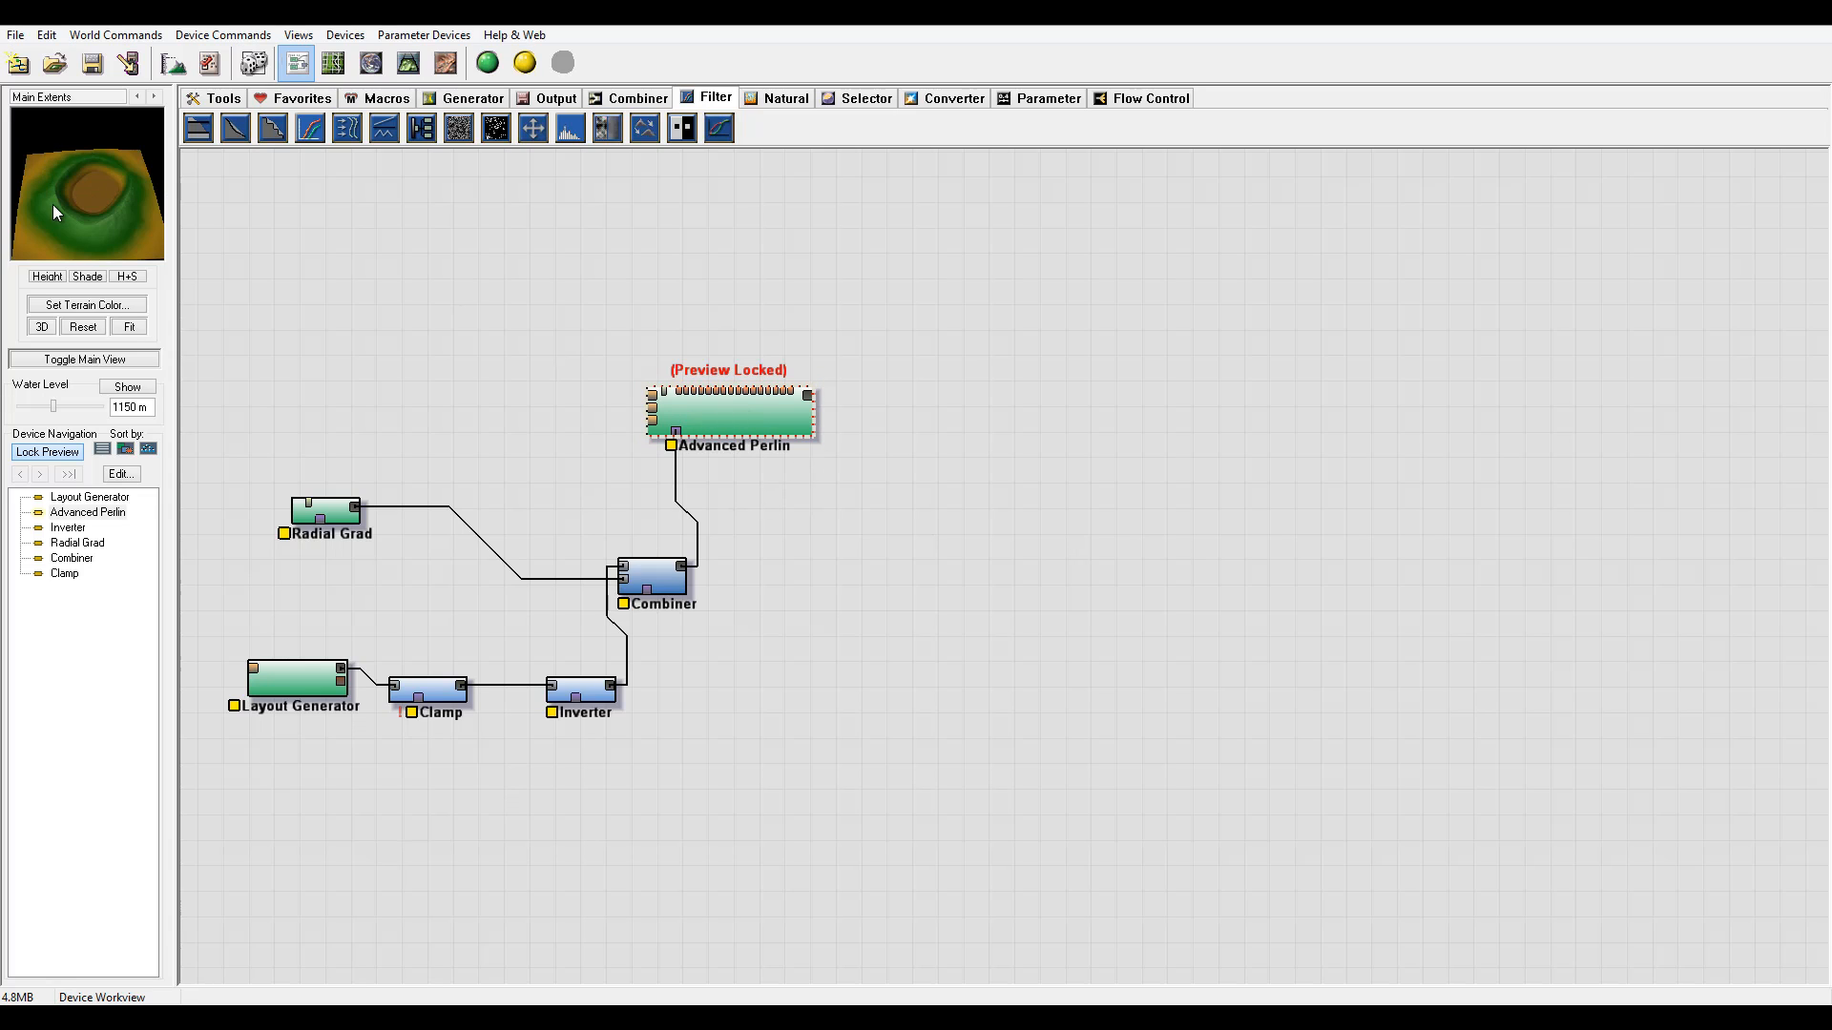
- Enlarge Radial Grad's radius, trying about 17.1 km and 47.5 km before accepting a radius below the larger trial
{"action": "left_click", "coordinate": [326, 514]}
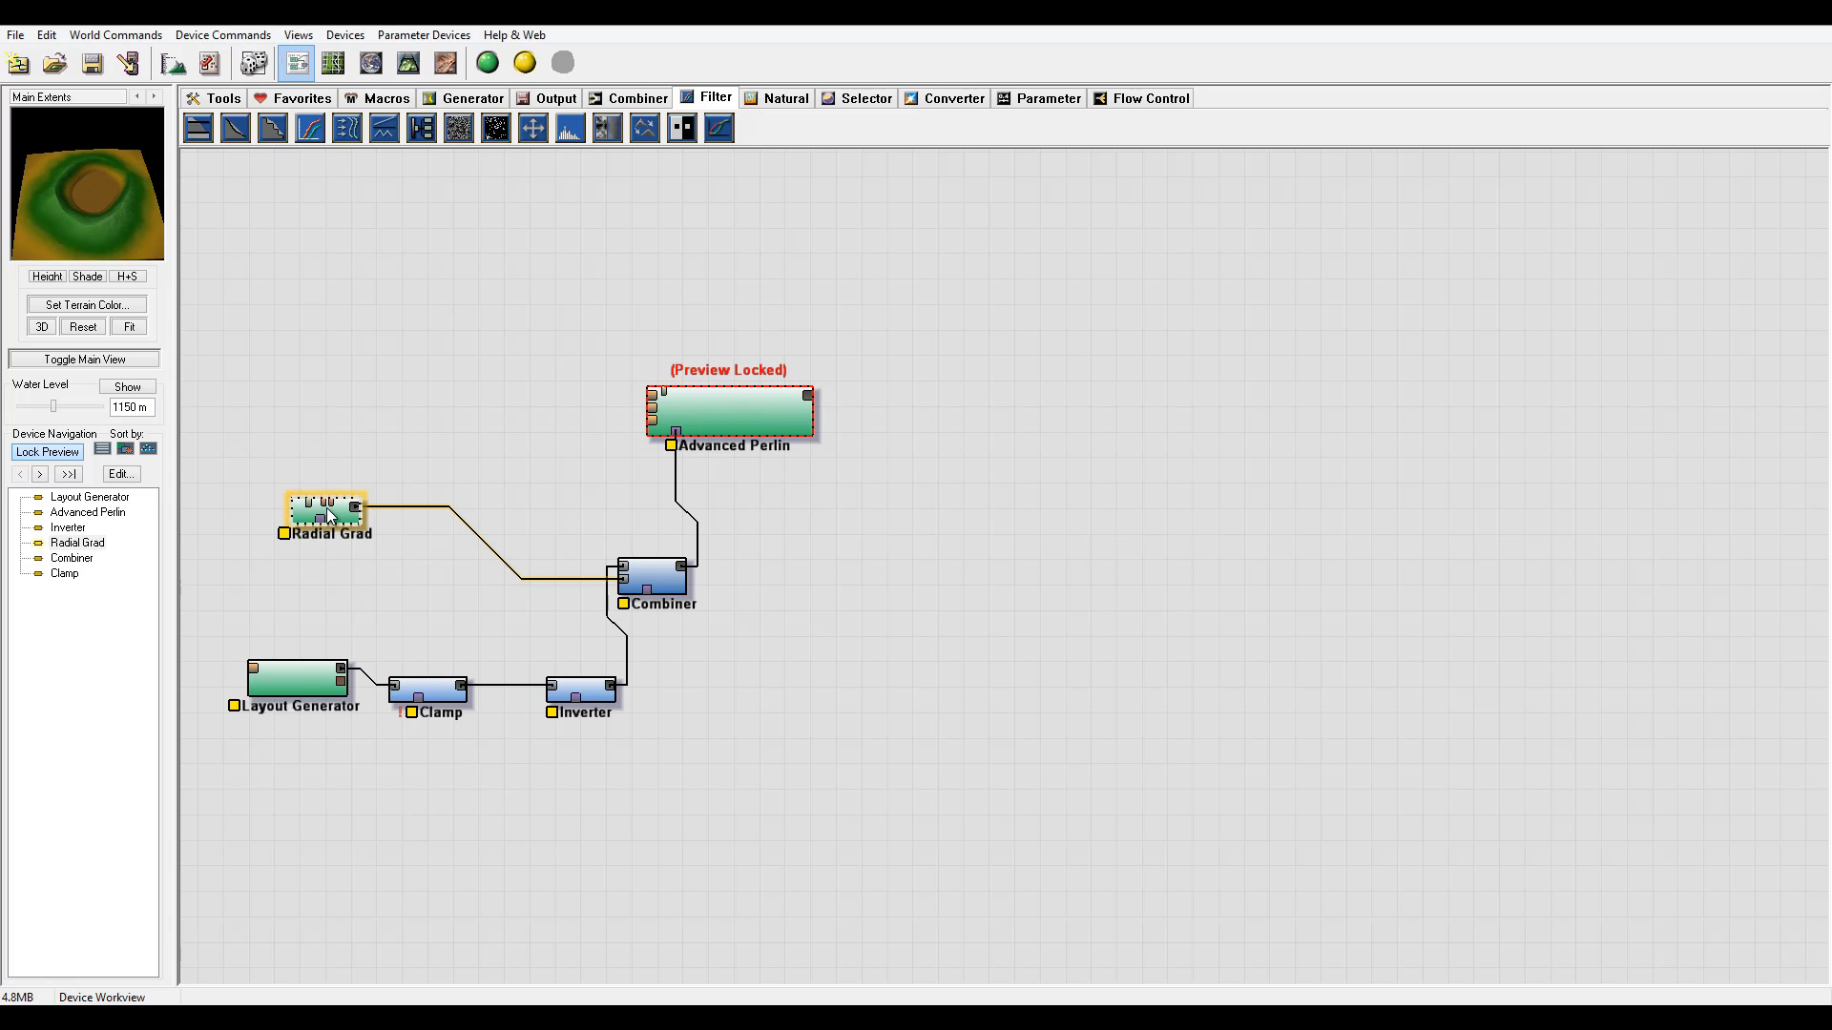
{"action": "double_click", "coordinate": [329, 515]}
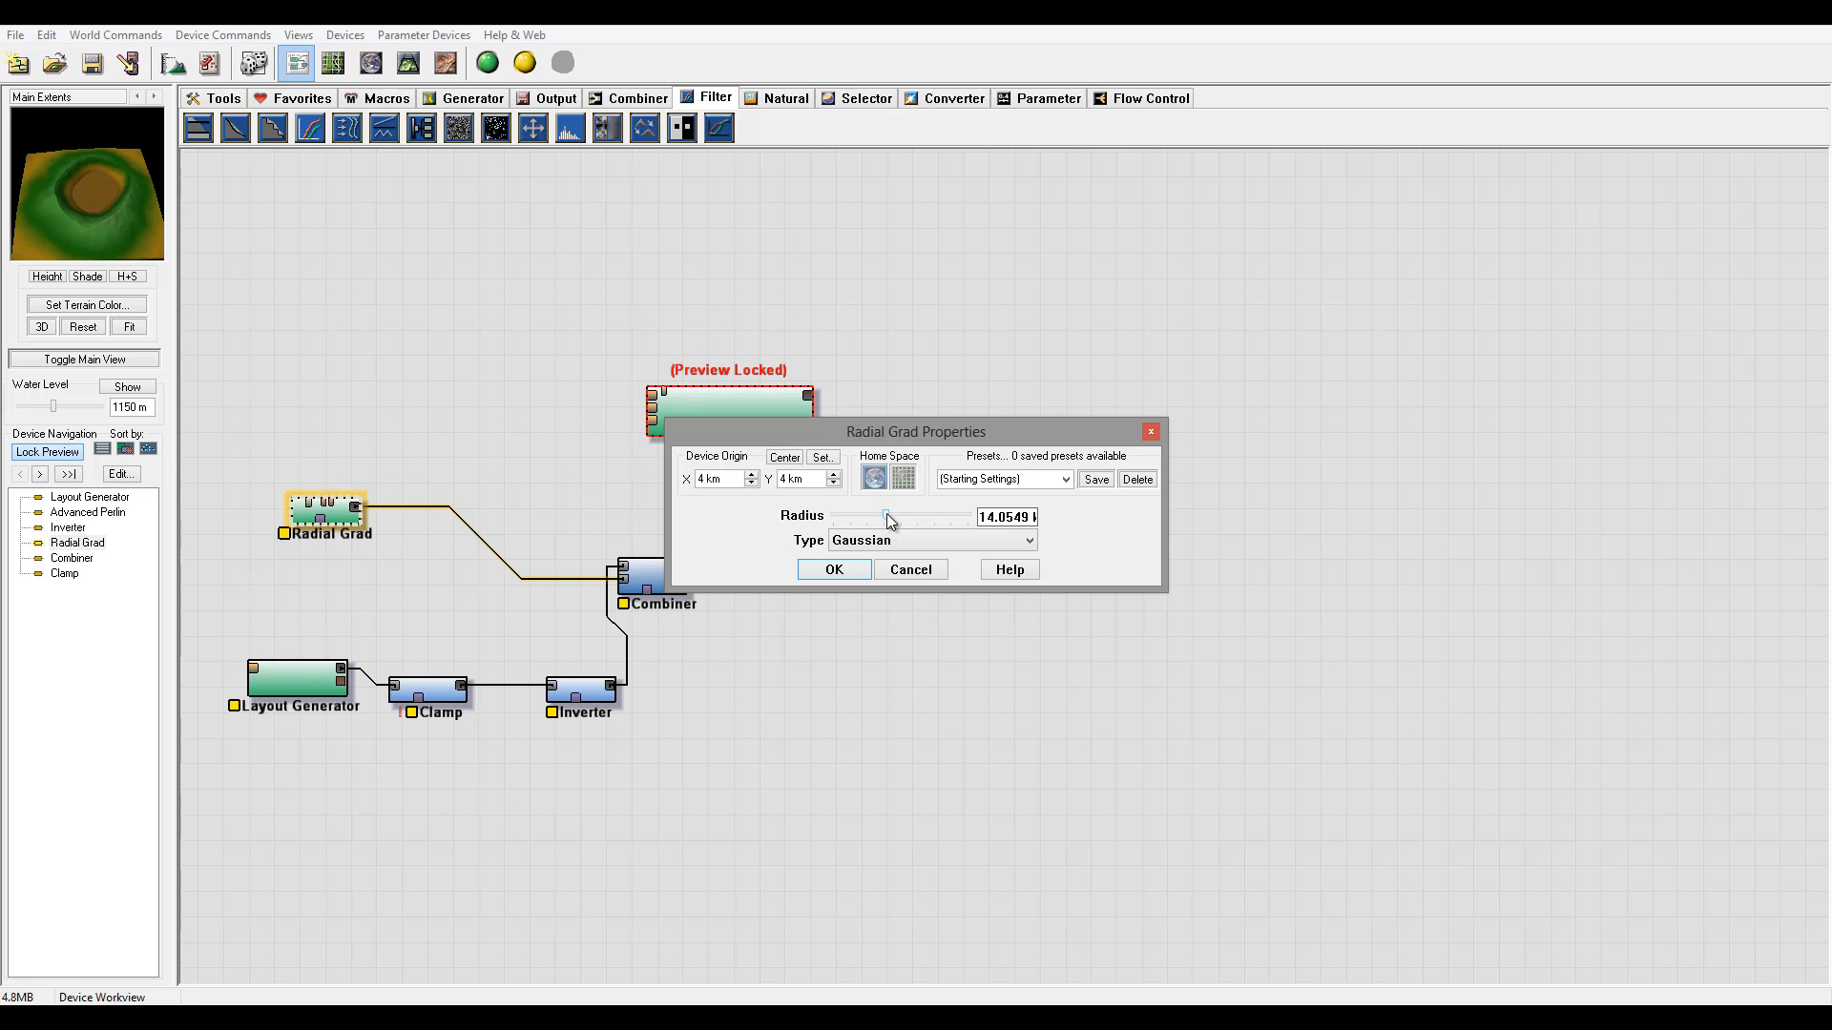
{"action": "left_click_drag", "start_coordinate": [886, 513], "coordinate": [891, 513]}
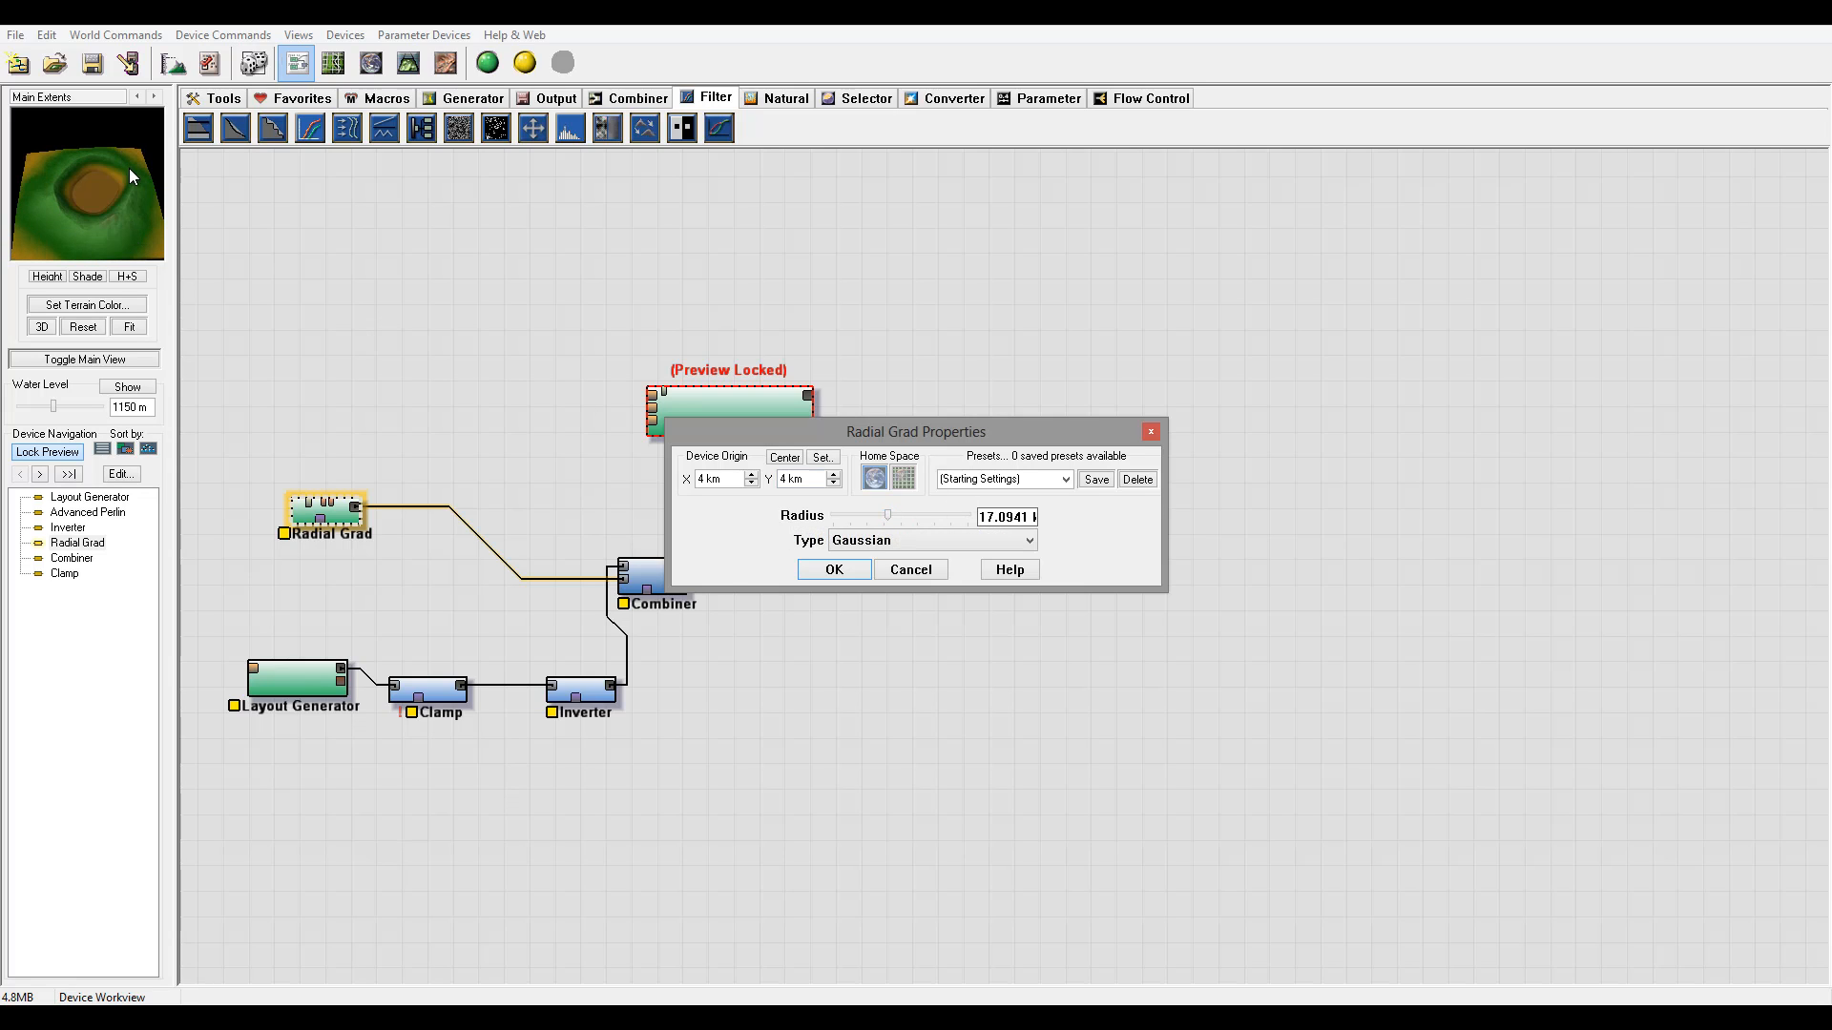
{"action": "left_click", "coordinate": [898, 518]}
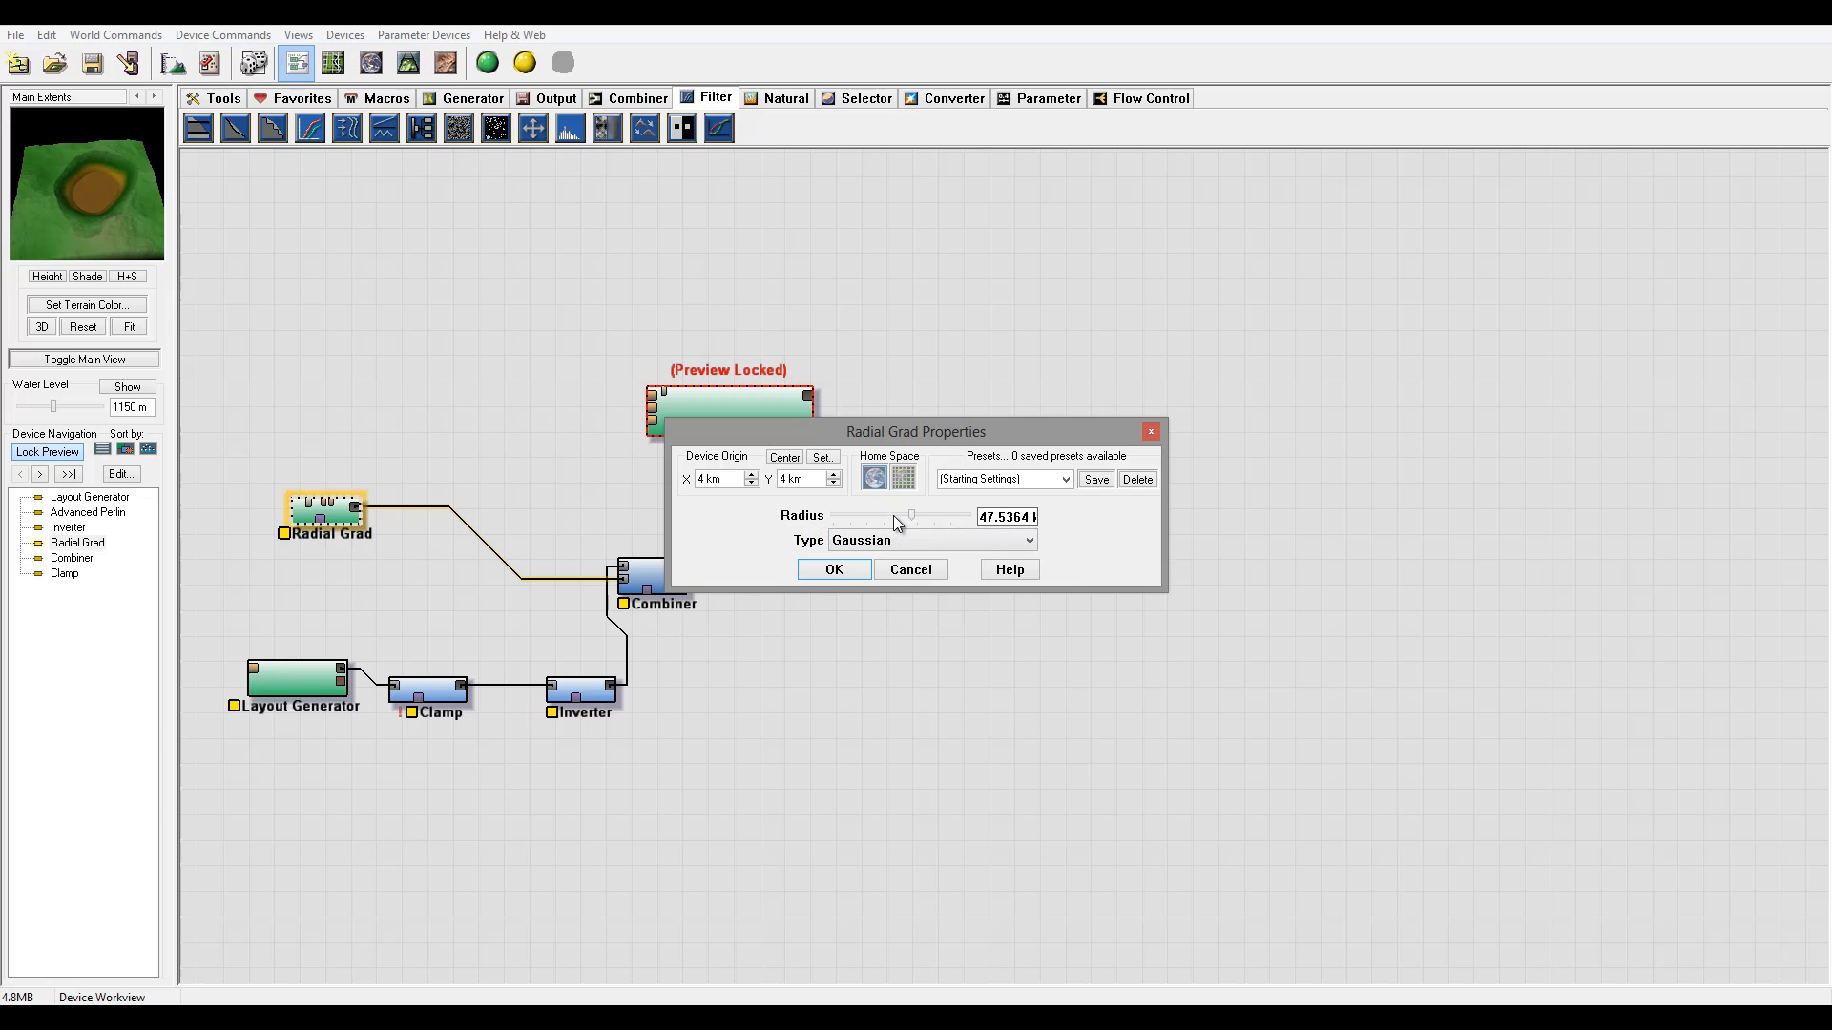
{"action": "left_click_drag", "start_coordinate": [908, 513], "coordinate": [889, 516]}
{"action": "left_click", "coordinate": [836, 576]}
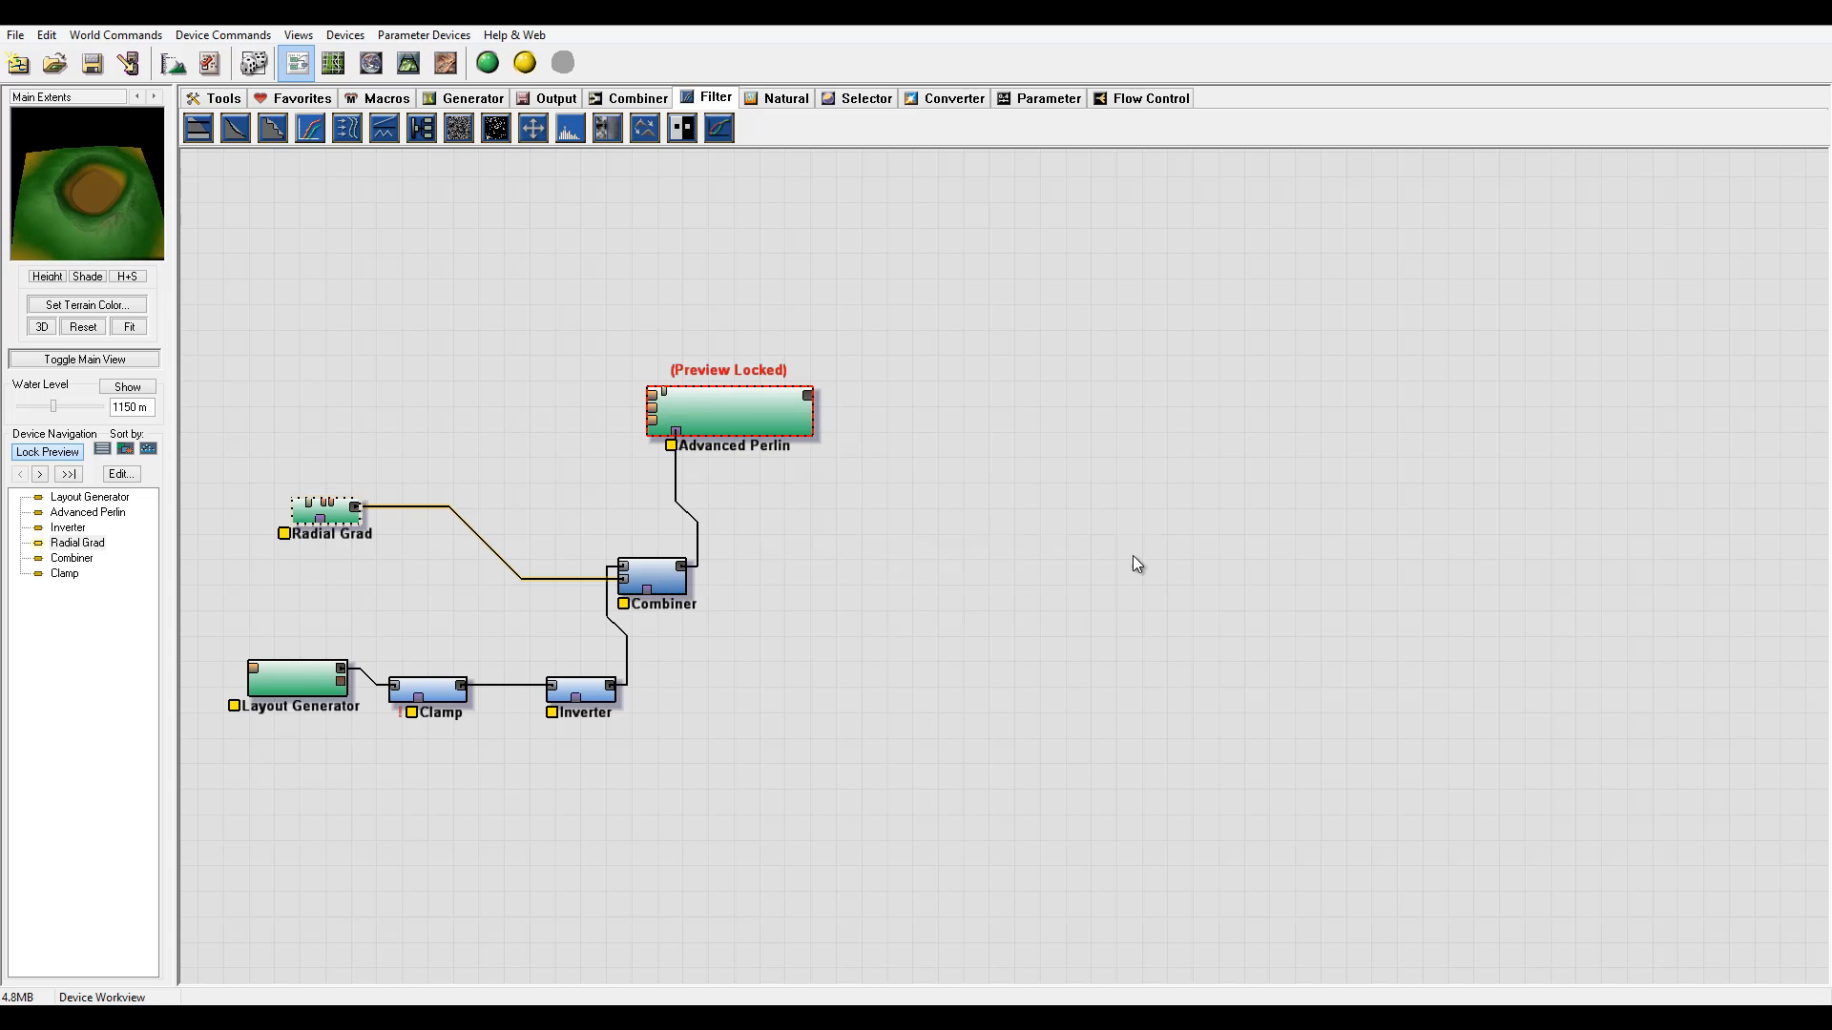
- Move Advanced Perlin and Radial Grad slightly further from the Combiner to open up the network layout
{"action": "left_click_drag", "start_coordinate": [708, 414], "coordinate": [763, 400]}
{"action": "left_click_drag", "start_coordinate": [334, 516], "coordinate": [329, 508]}
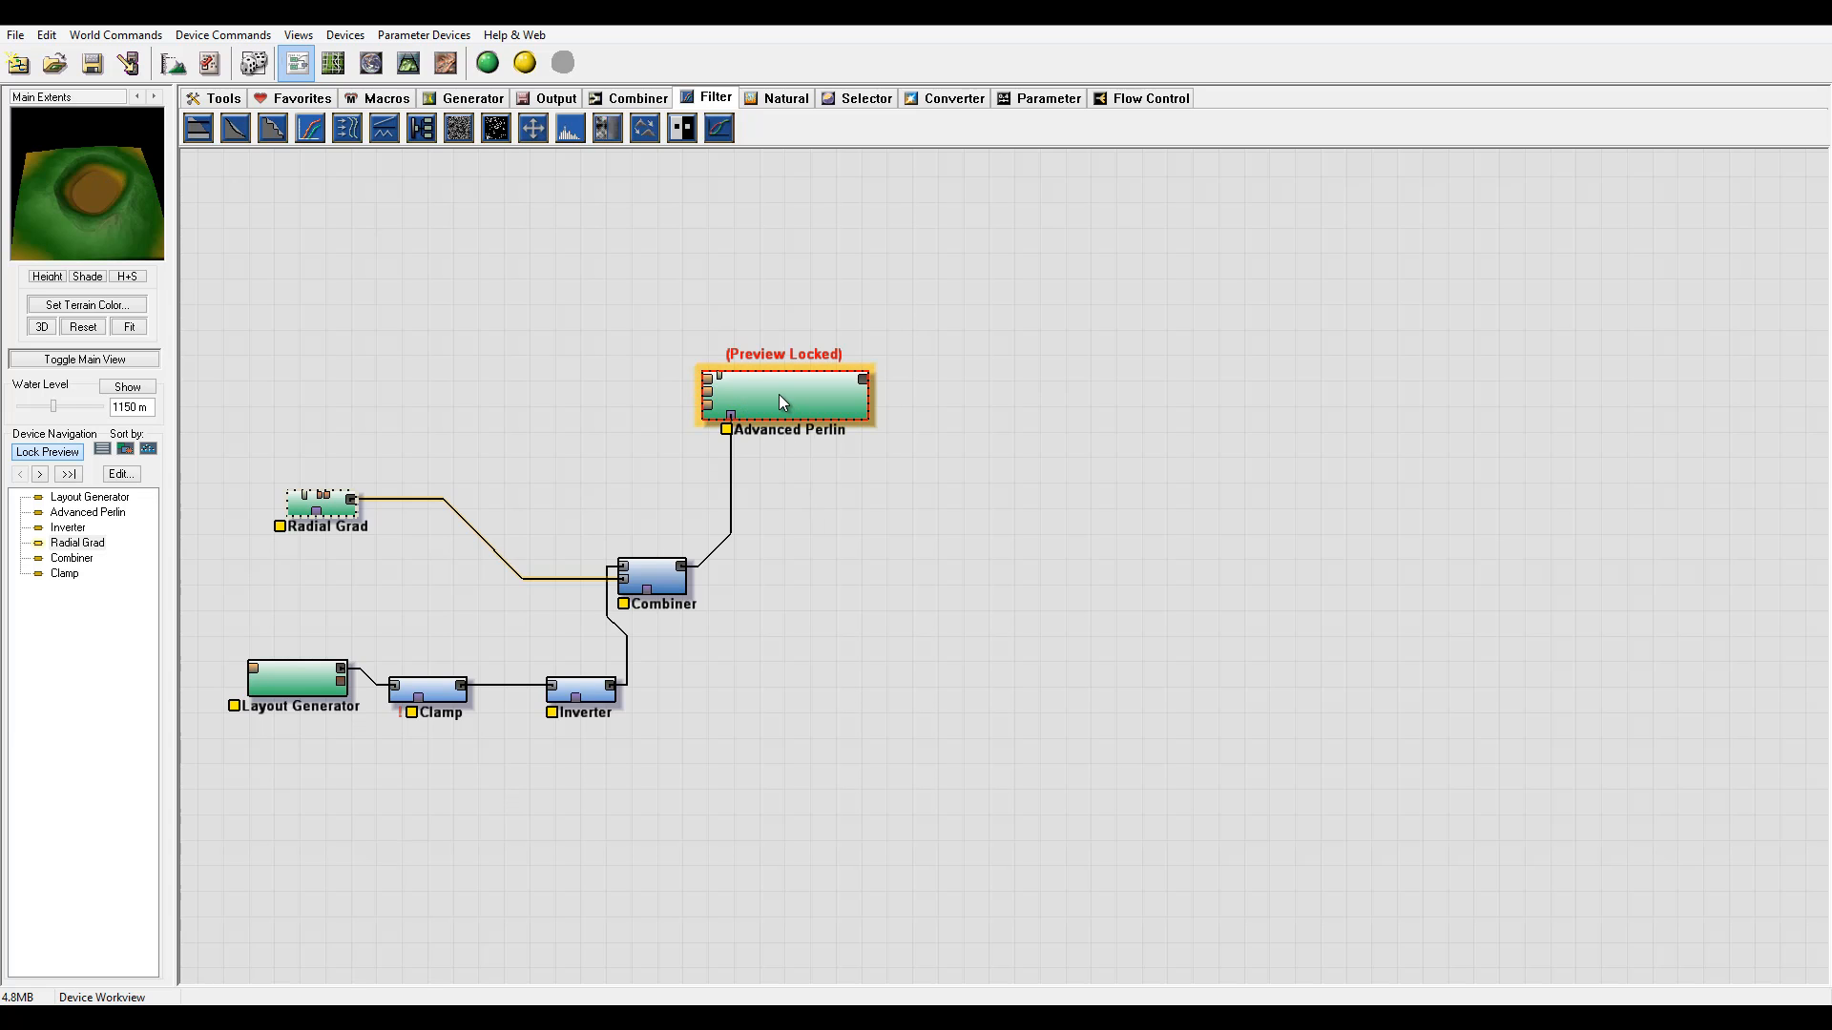
- Draw a four-point Lines shape in the Layout Generator, running from the crater centre out through the upper-right rim and beyond the extents box
{"action": "double_click", "coordinate": [303, 675]}
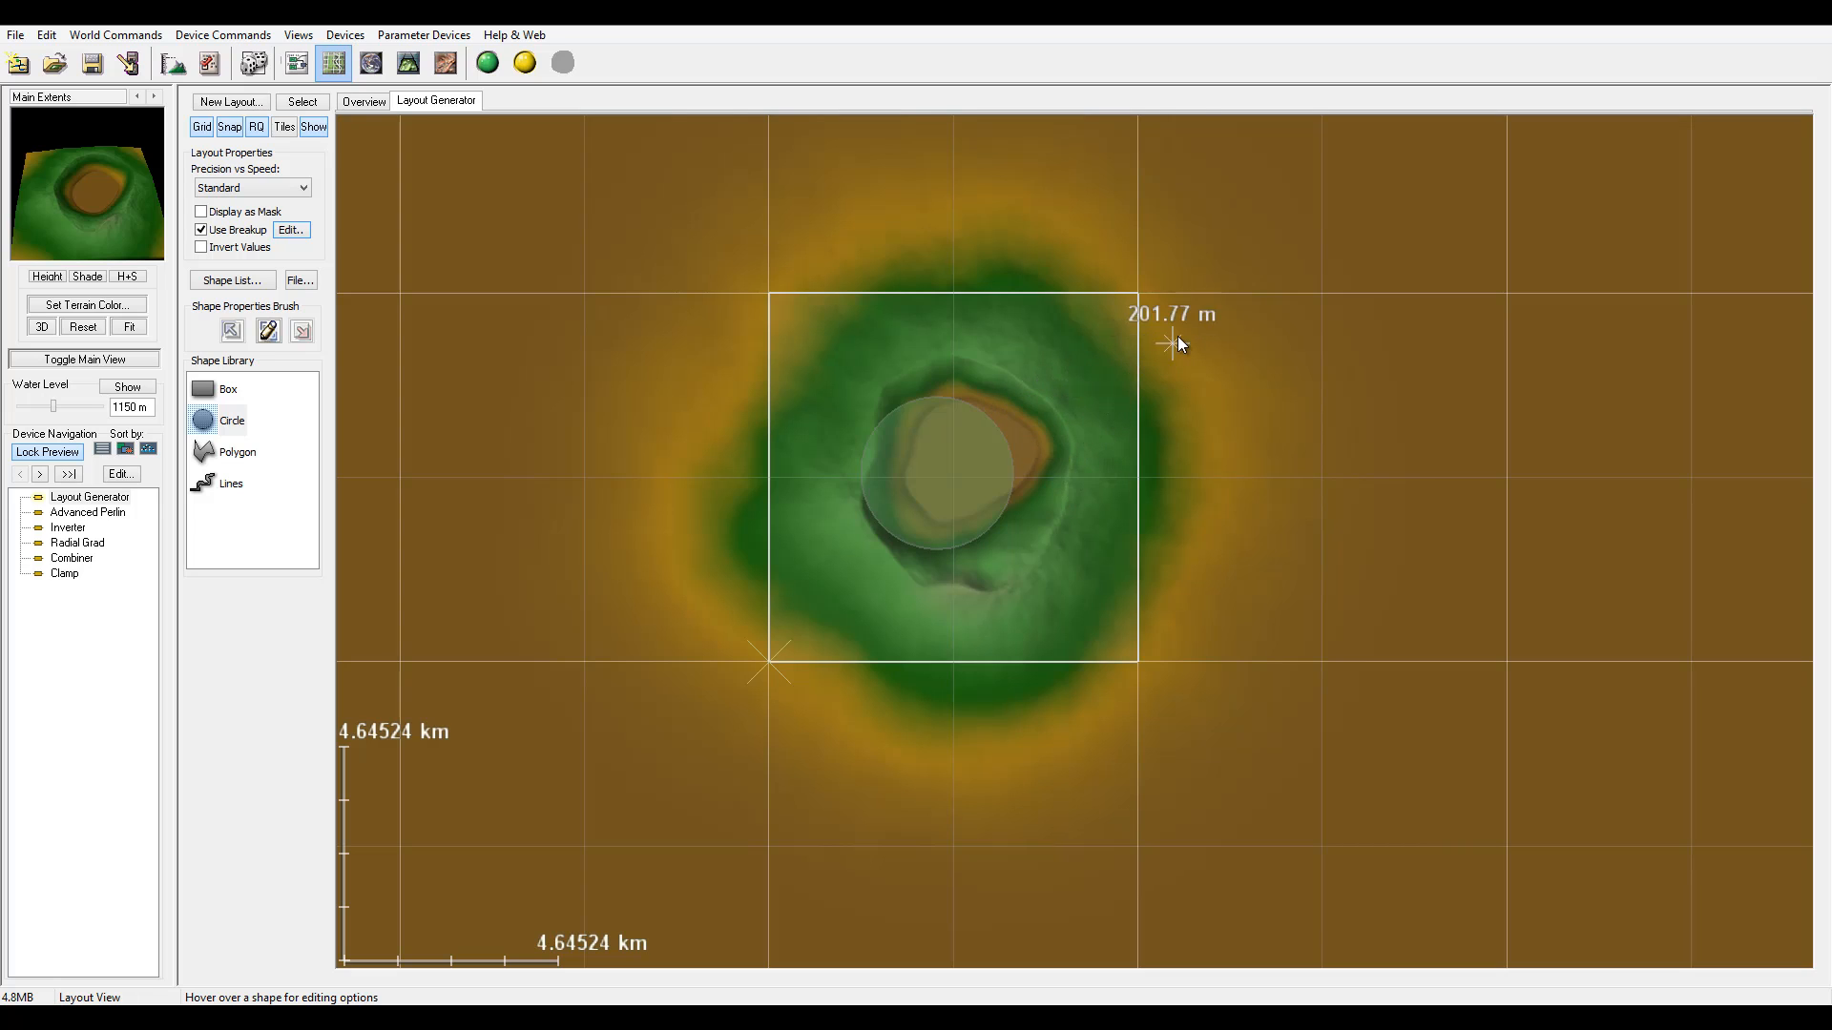
{"action": "left_click_drag", "start_coordinate": [231, 483], "coordinate": [1027, 419]}
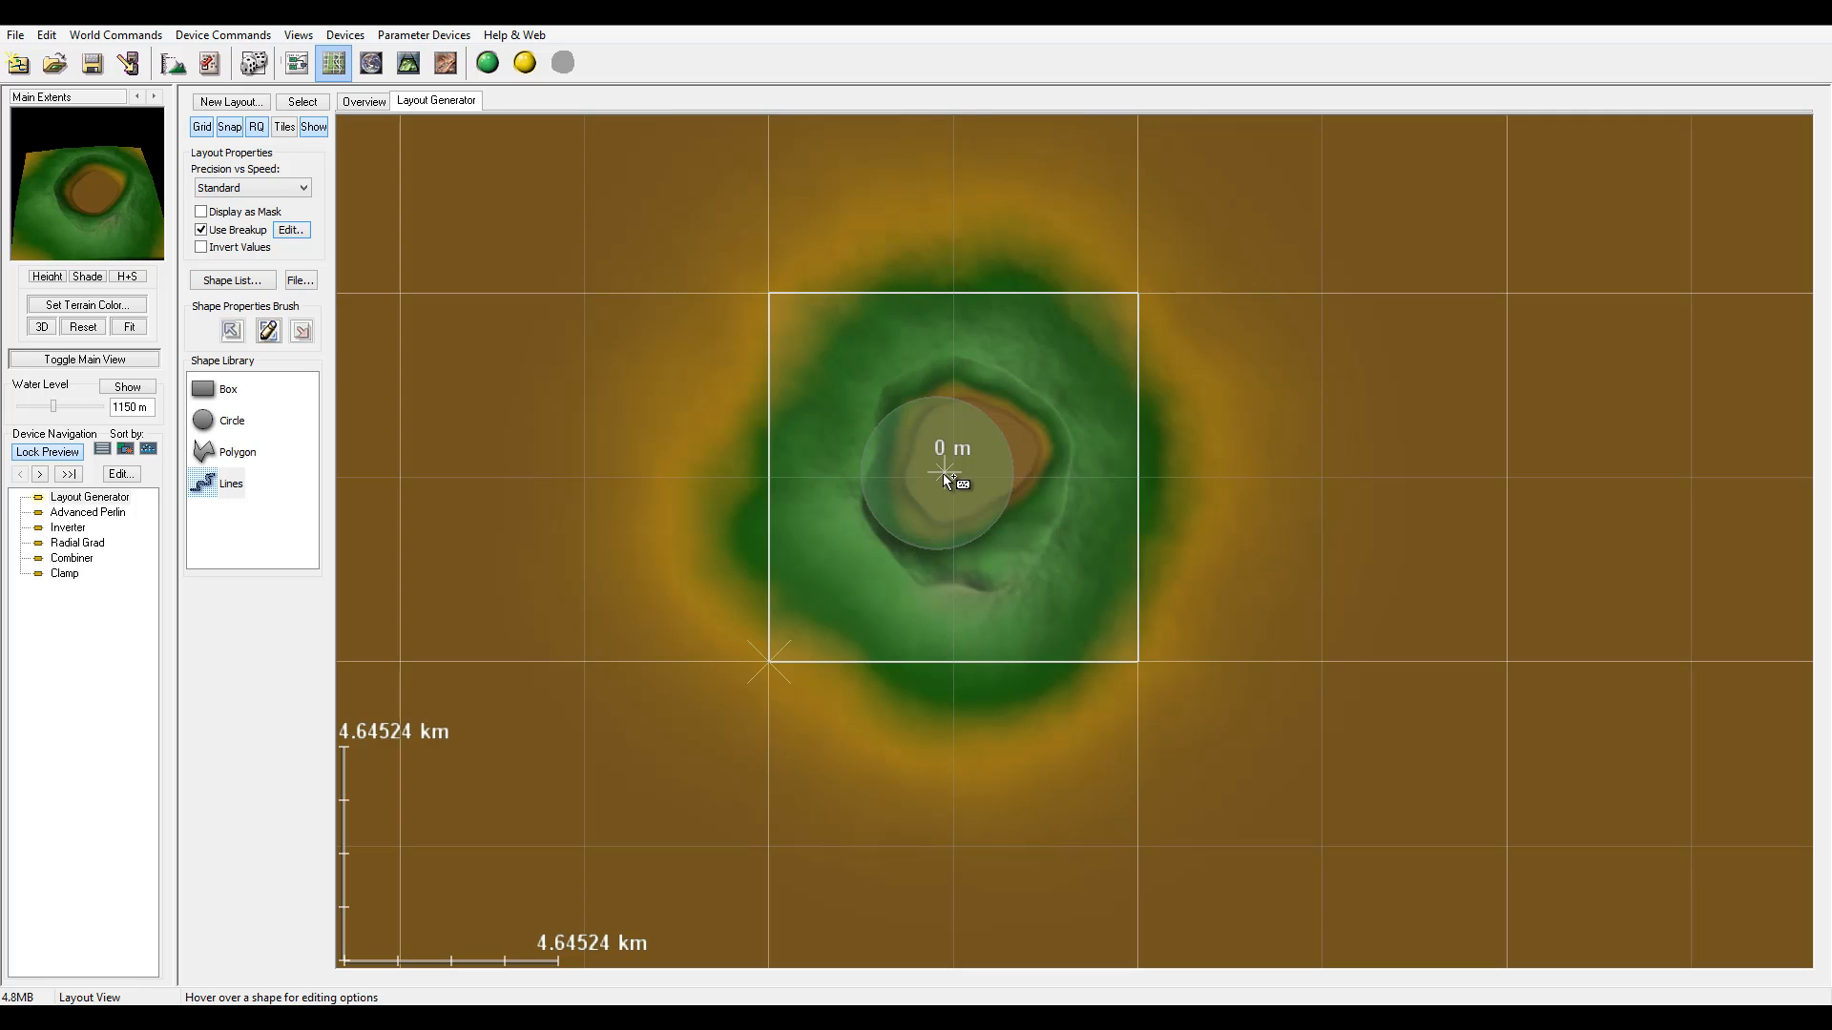
{"action": "left_click", "coordinate": [1030, 432]}
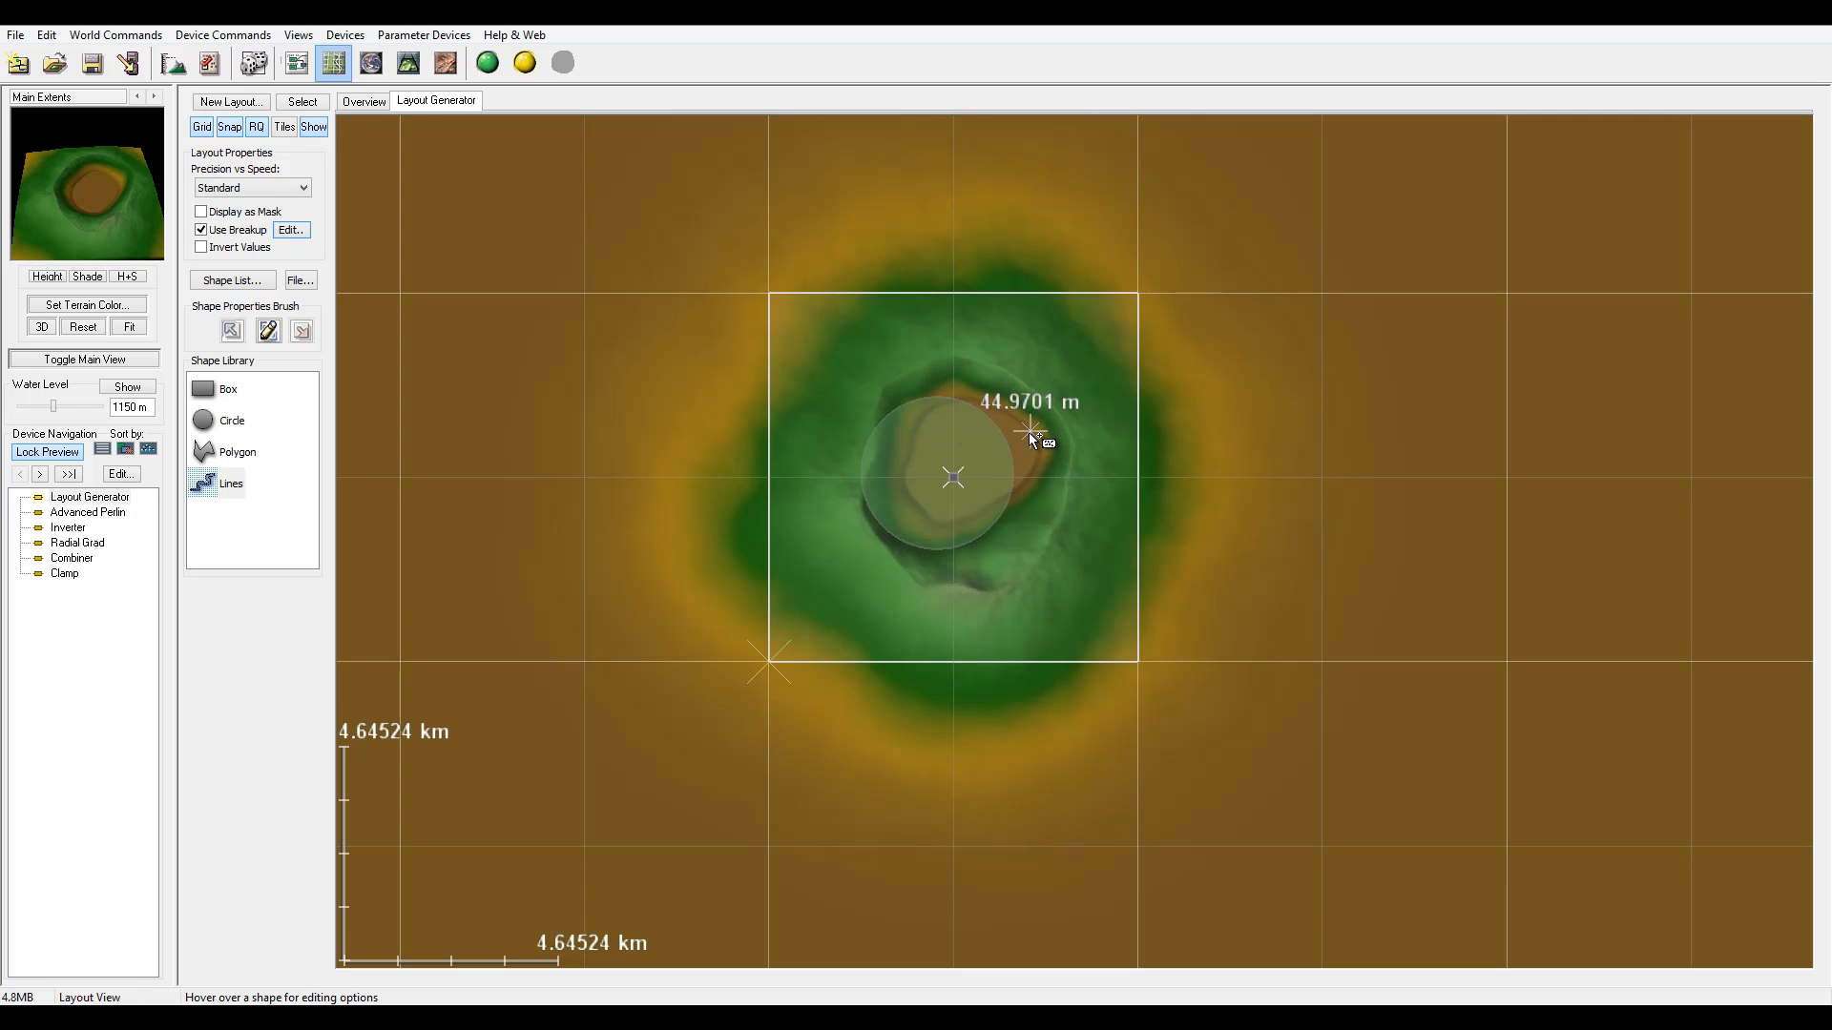
{"action": "left_click", "coordinate": [1104, 411]}
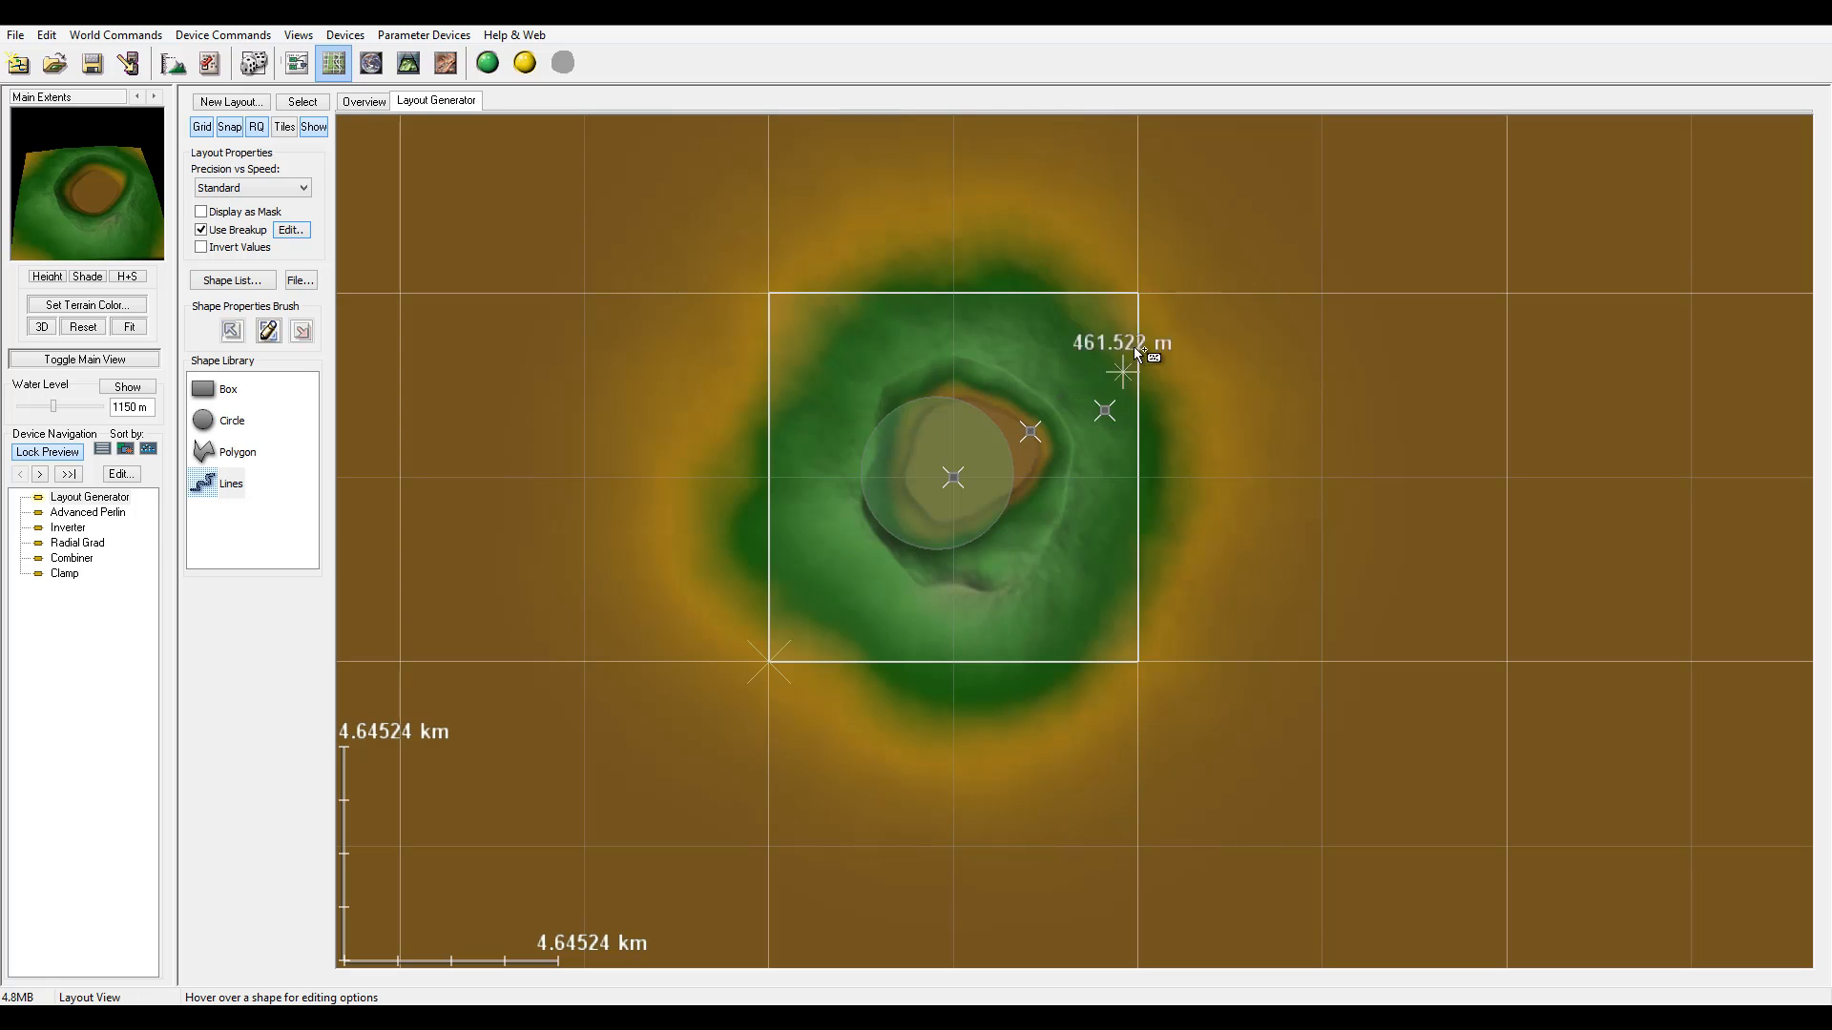
{"action": "double_click", "coordinate": [1181, 254]}
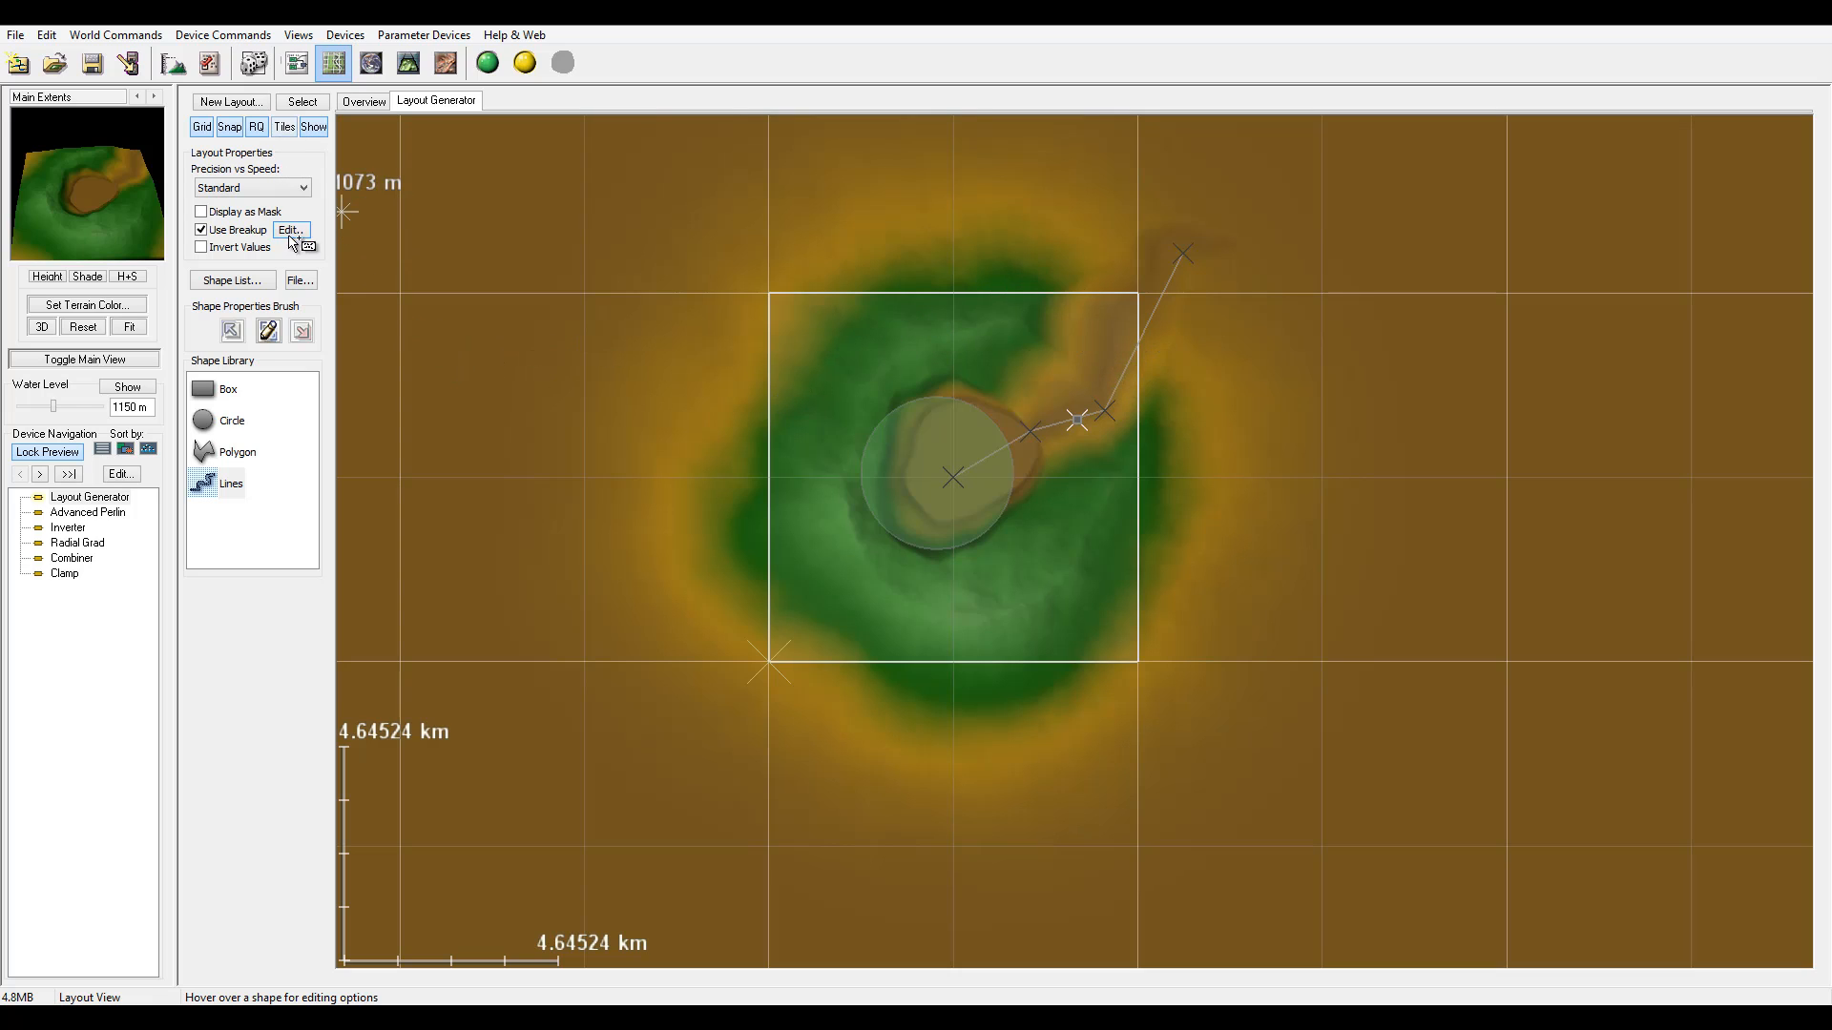
- Select Lines 1 from the shape list and narrow its falloff distance to about 1.05 km in the shape's common properties
{"action": "left_click", "coordinate": [222, 281]}
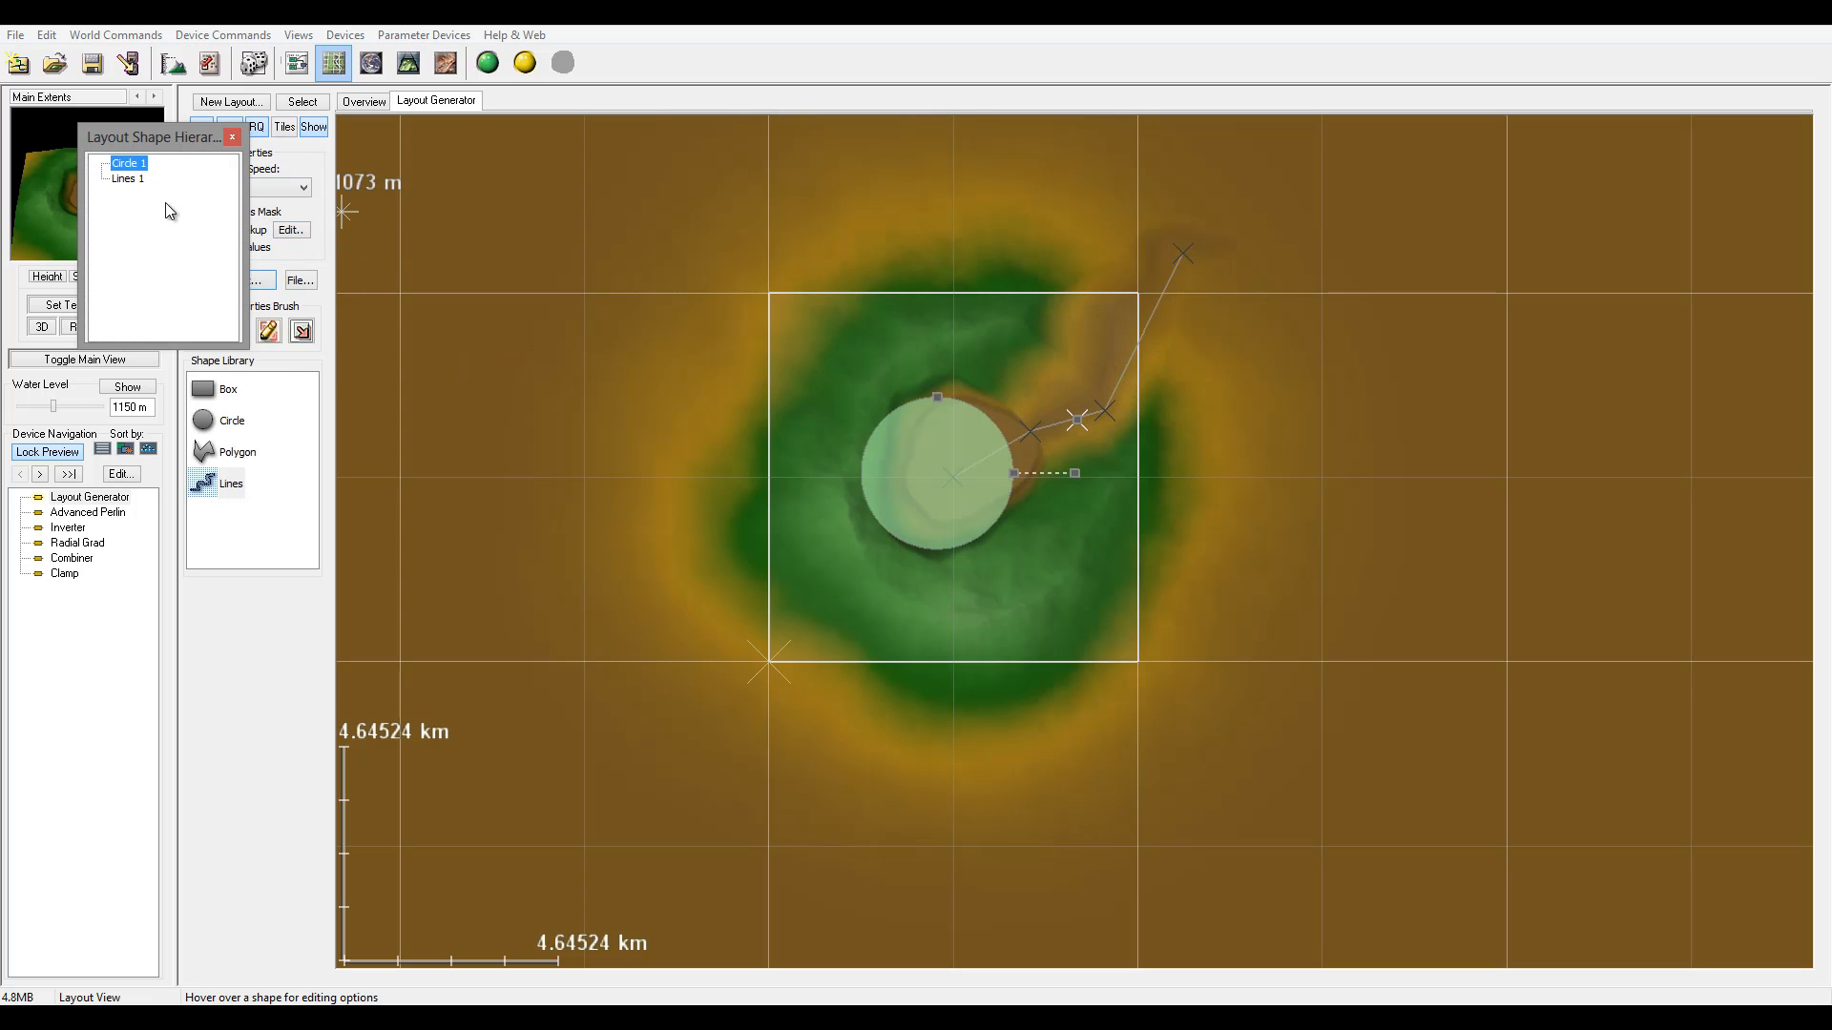
{"action": "left_click", "coordinate": [137, 199]}
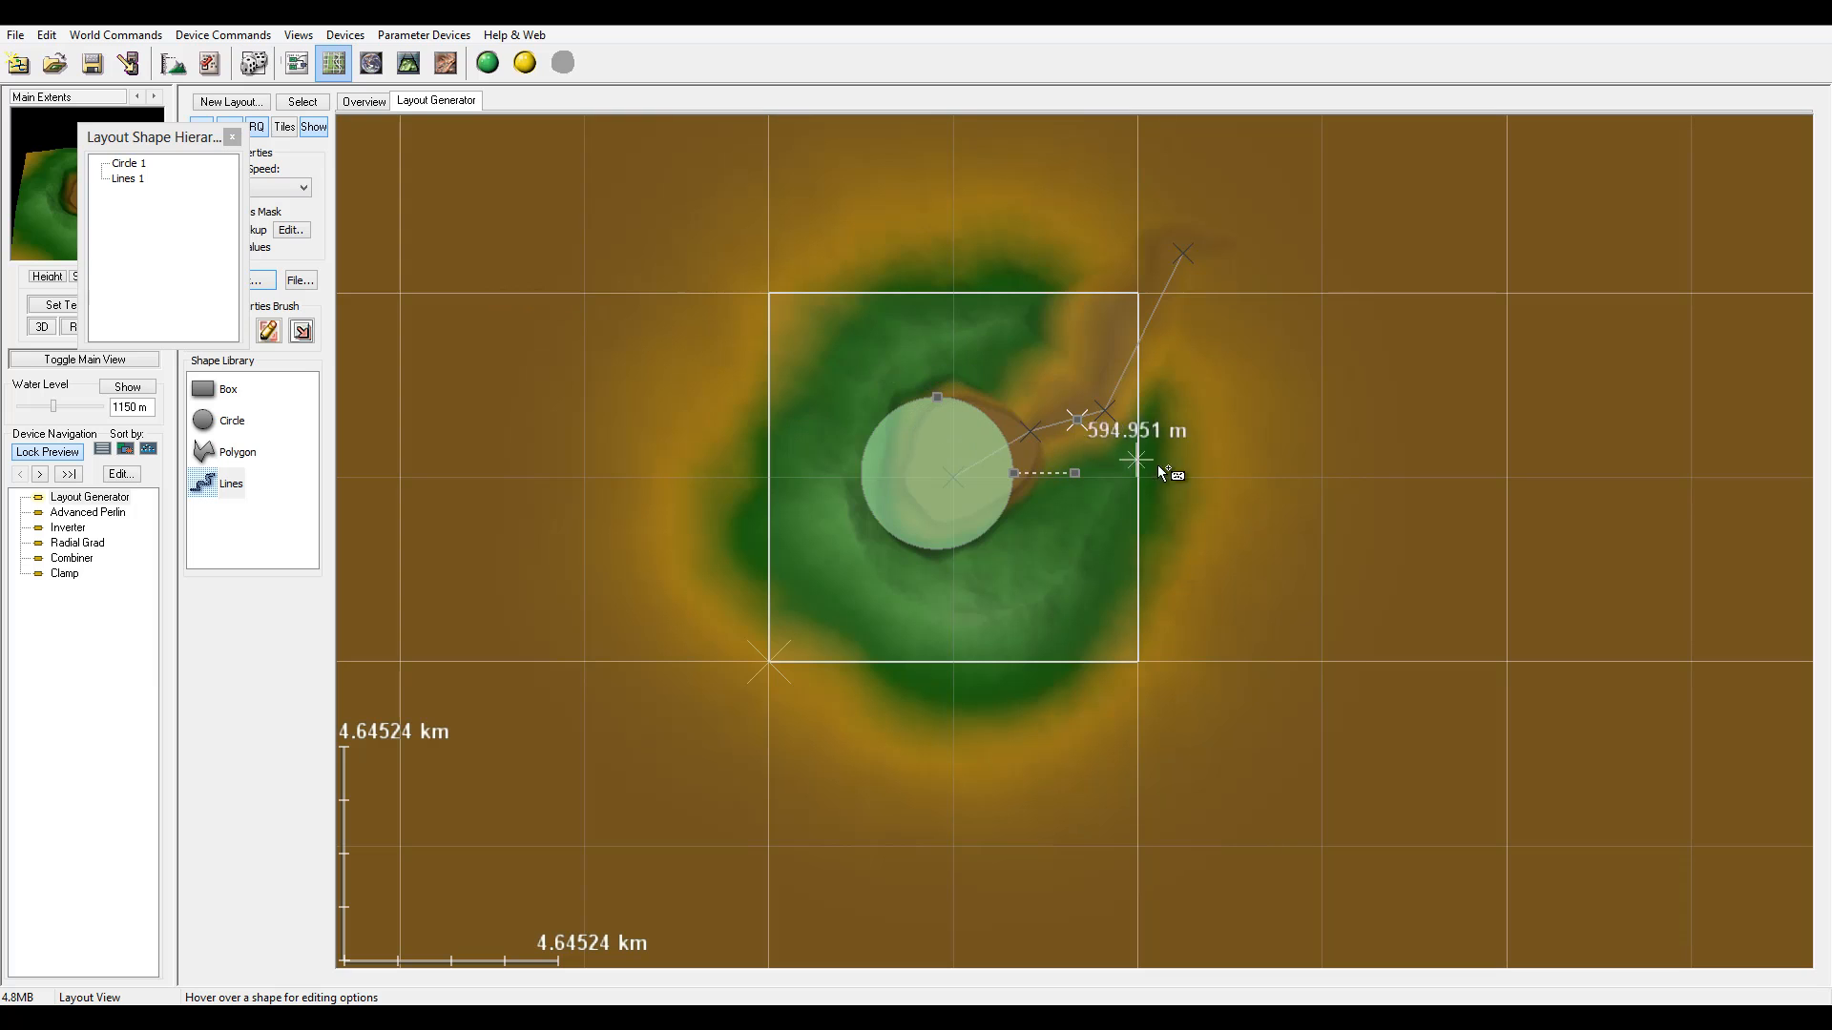
{"action": "left_click", "coordinate": [134, 188]}
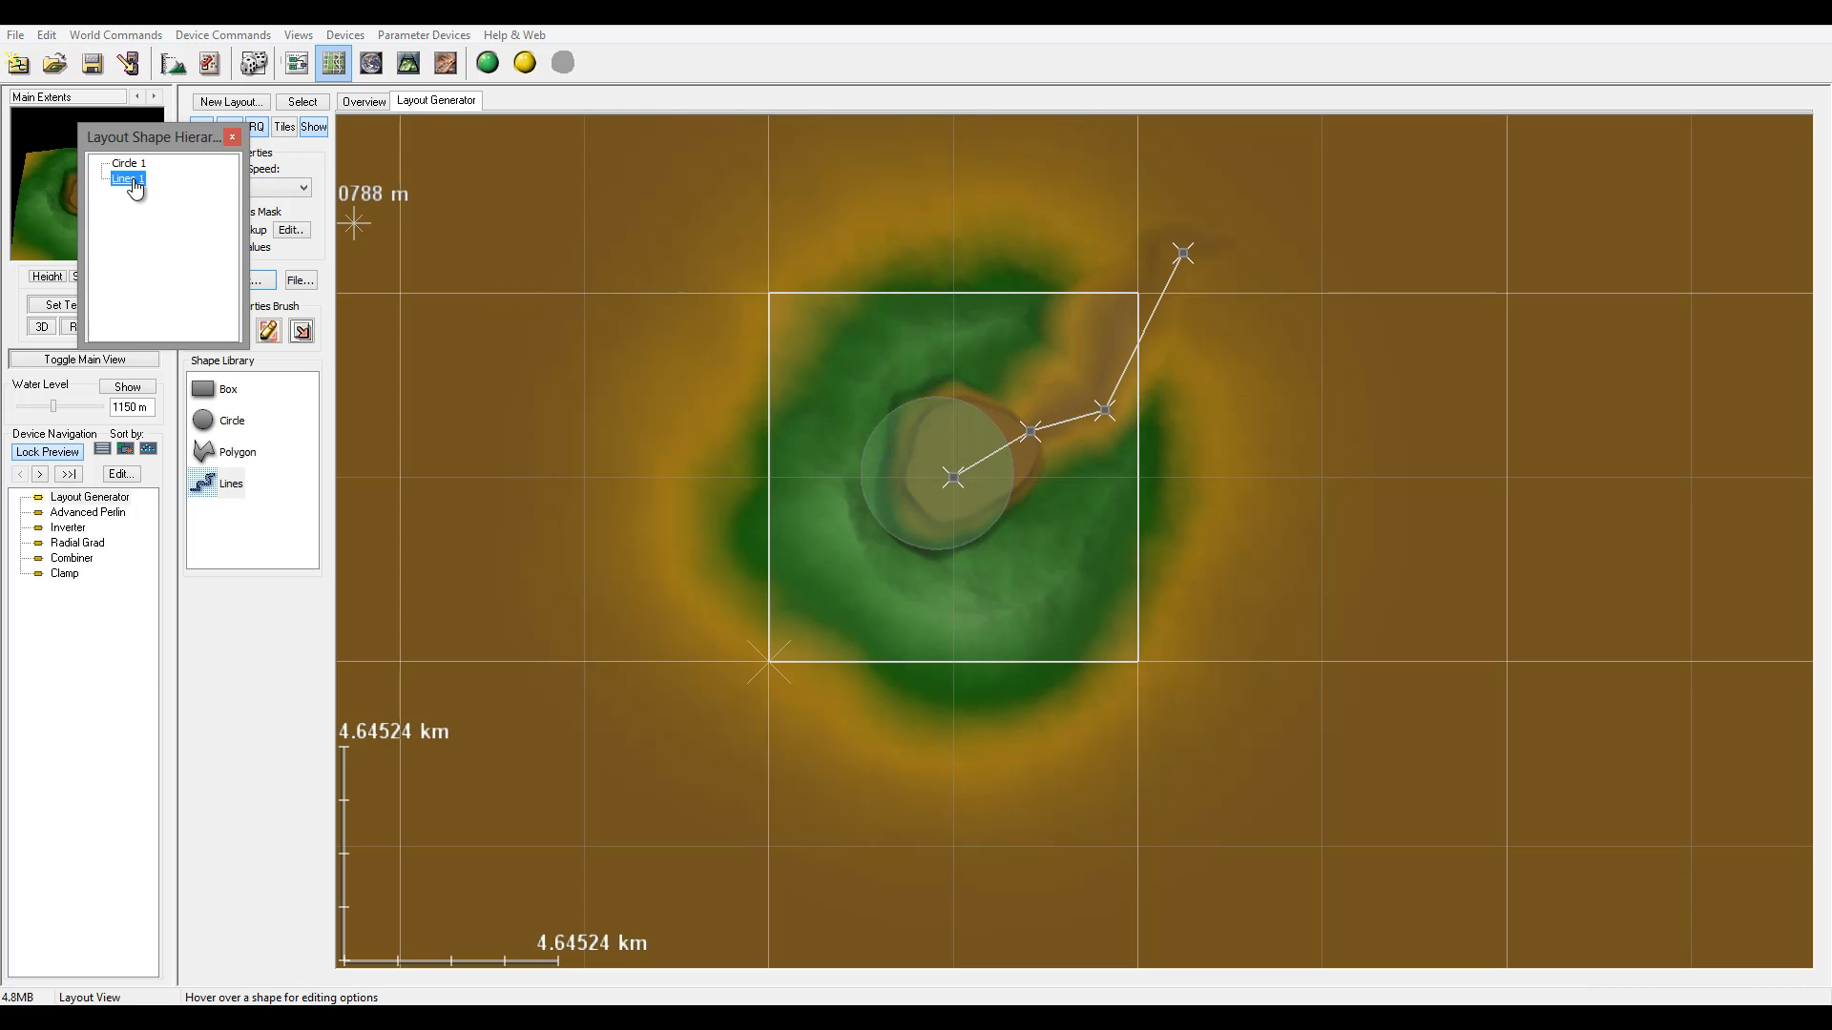
{"action": "double_click", "coordinate": [133, 181]}
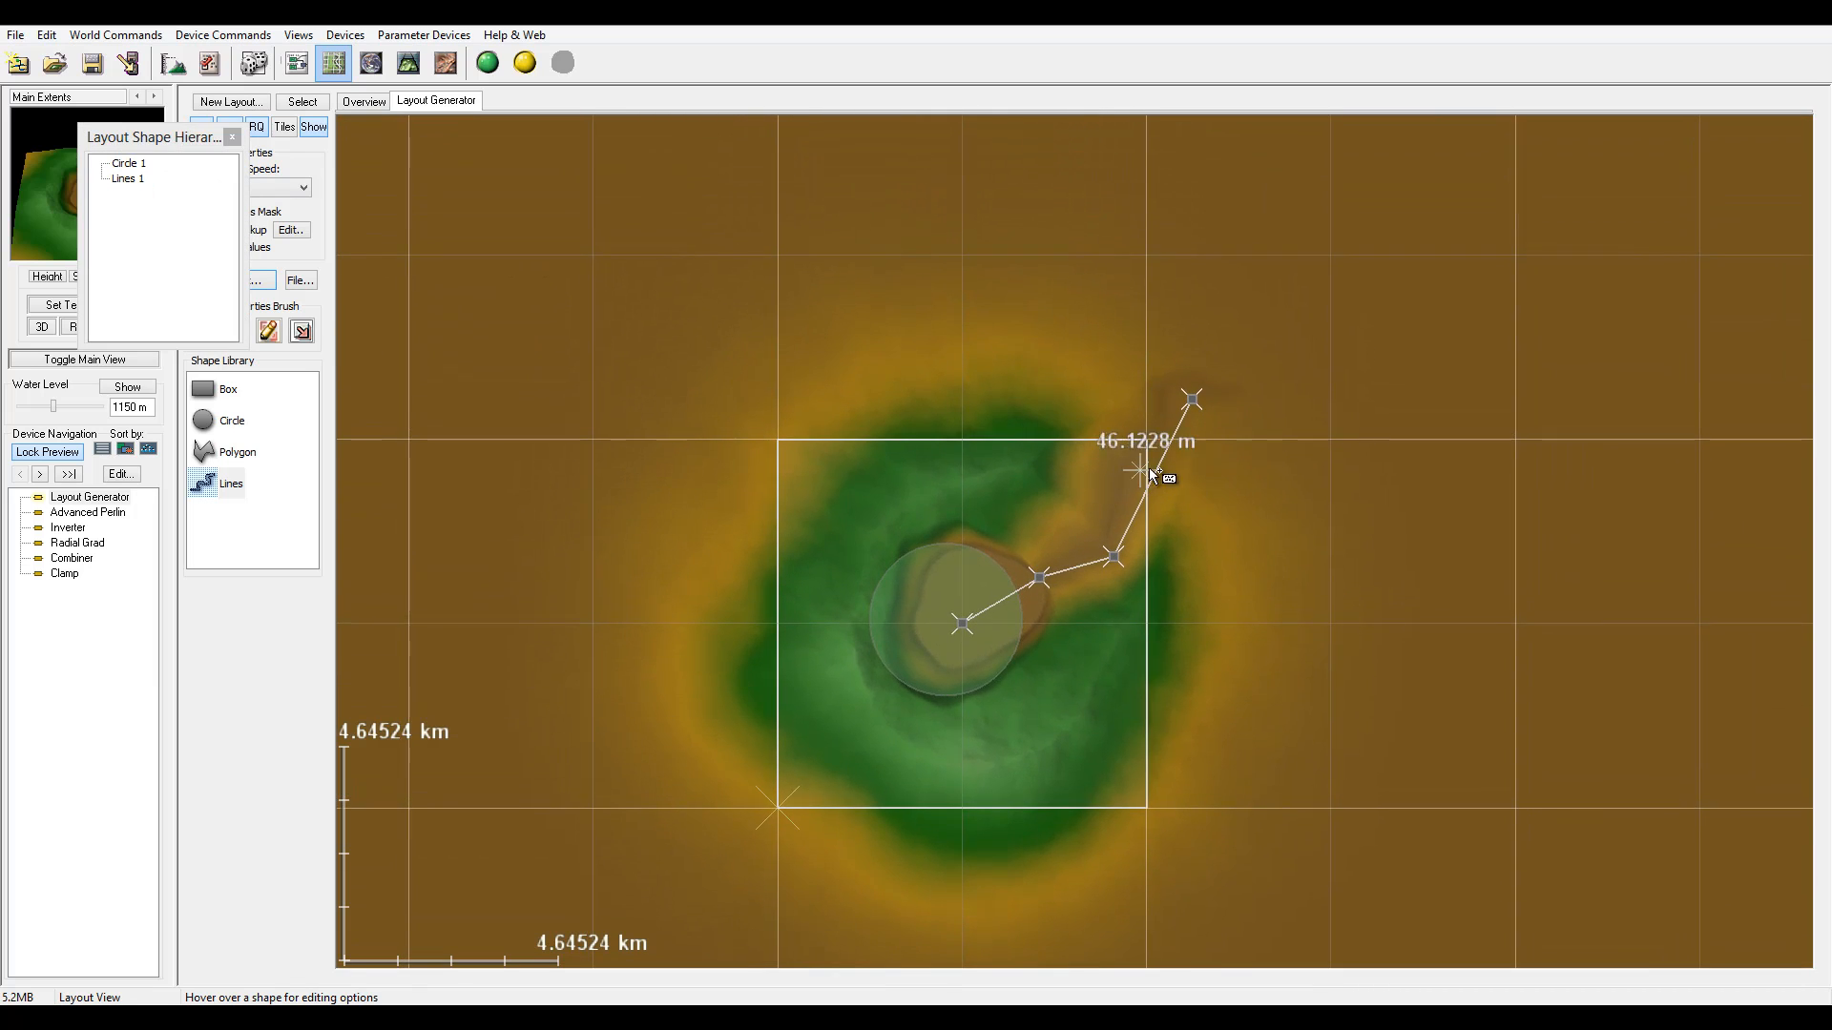
{"action": "double_click", "coordinate": [1190, 403]}
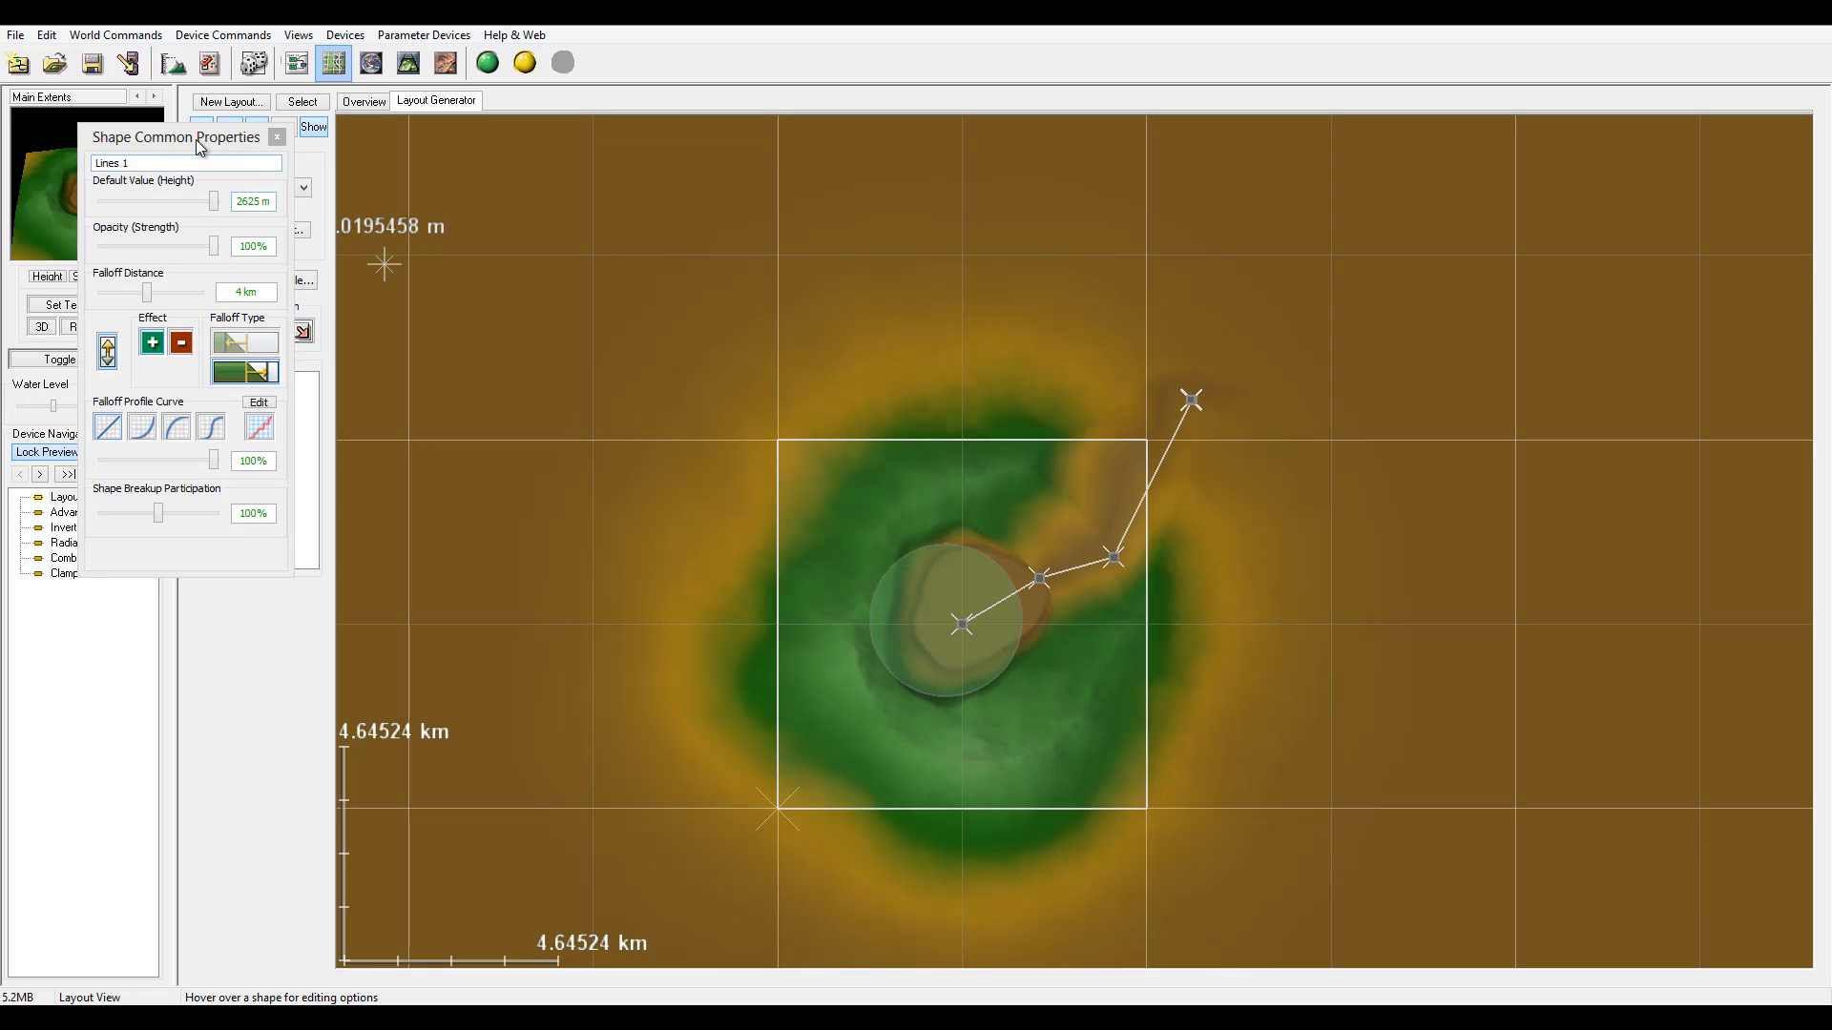
{"action": "left_click_drag", "start_coordinate": [197, 141], "coordinate": [512, 372]}
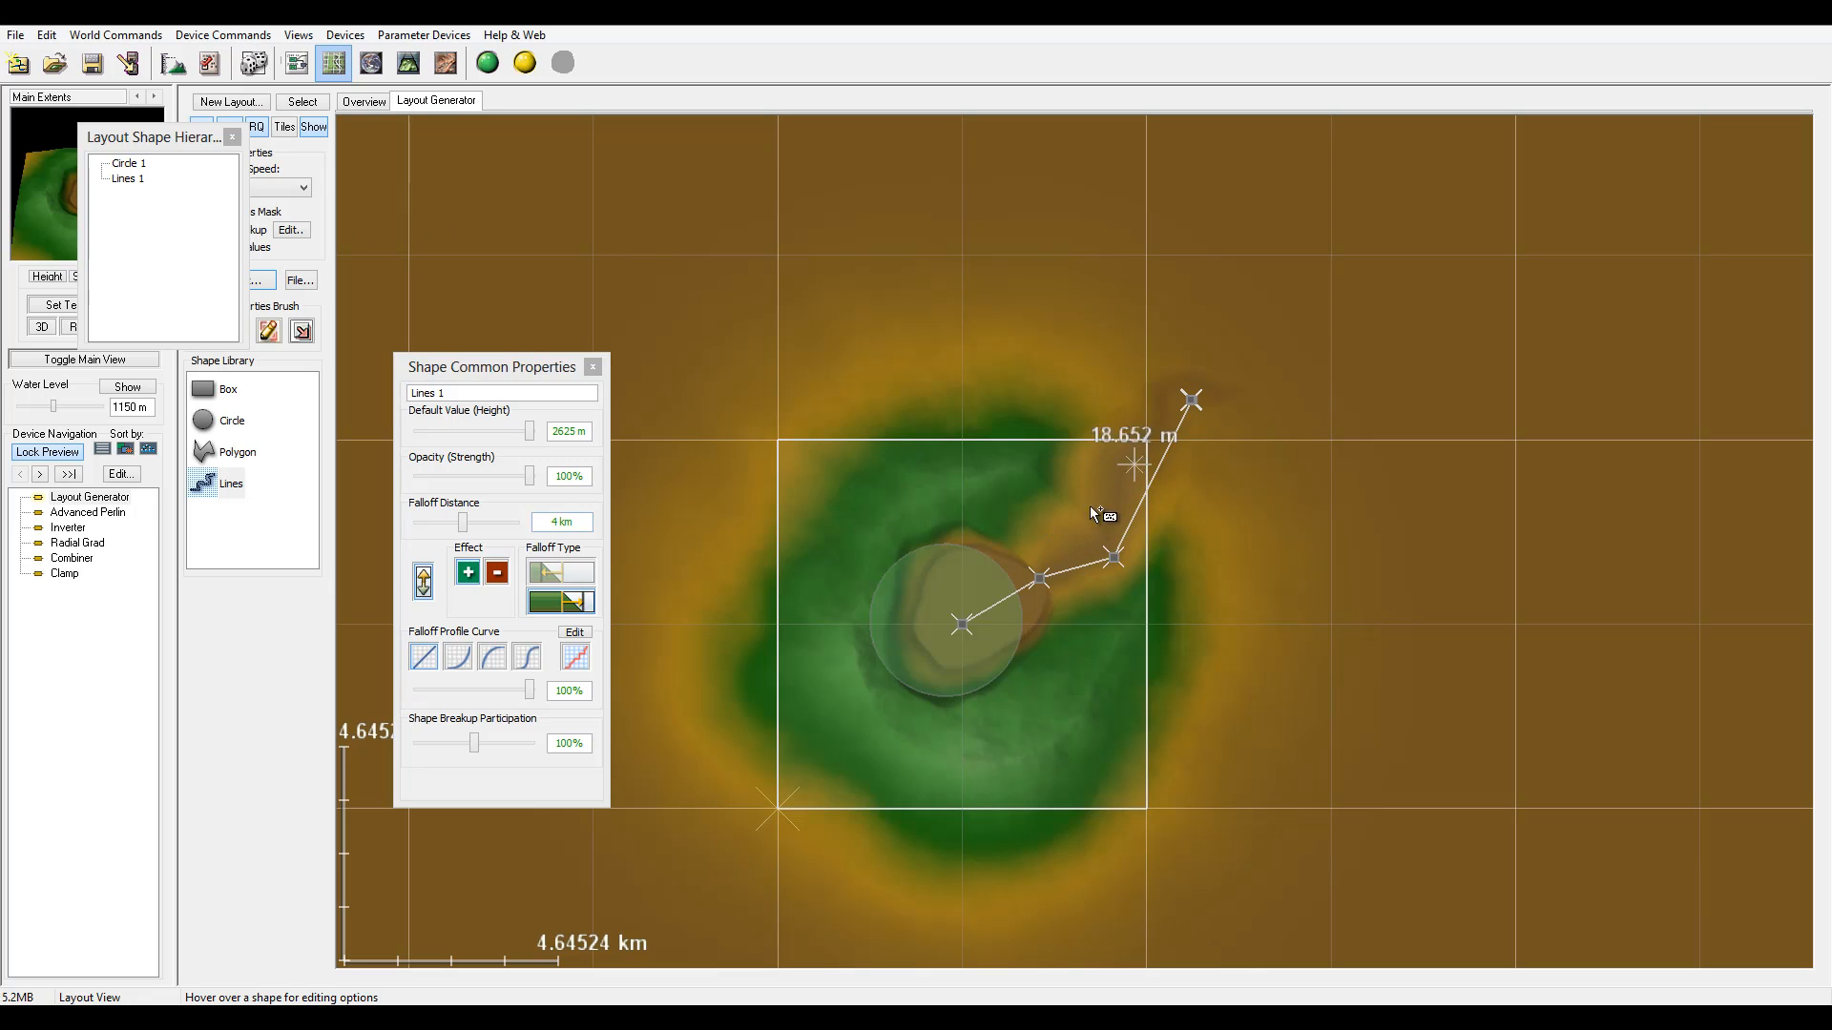
{"action": "left_click_drag", "start_coordinate": [463, 526], "coordinate": [448, 530]}
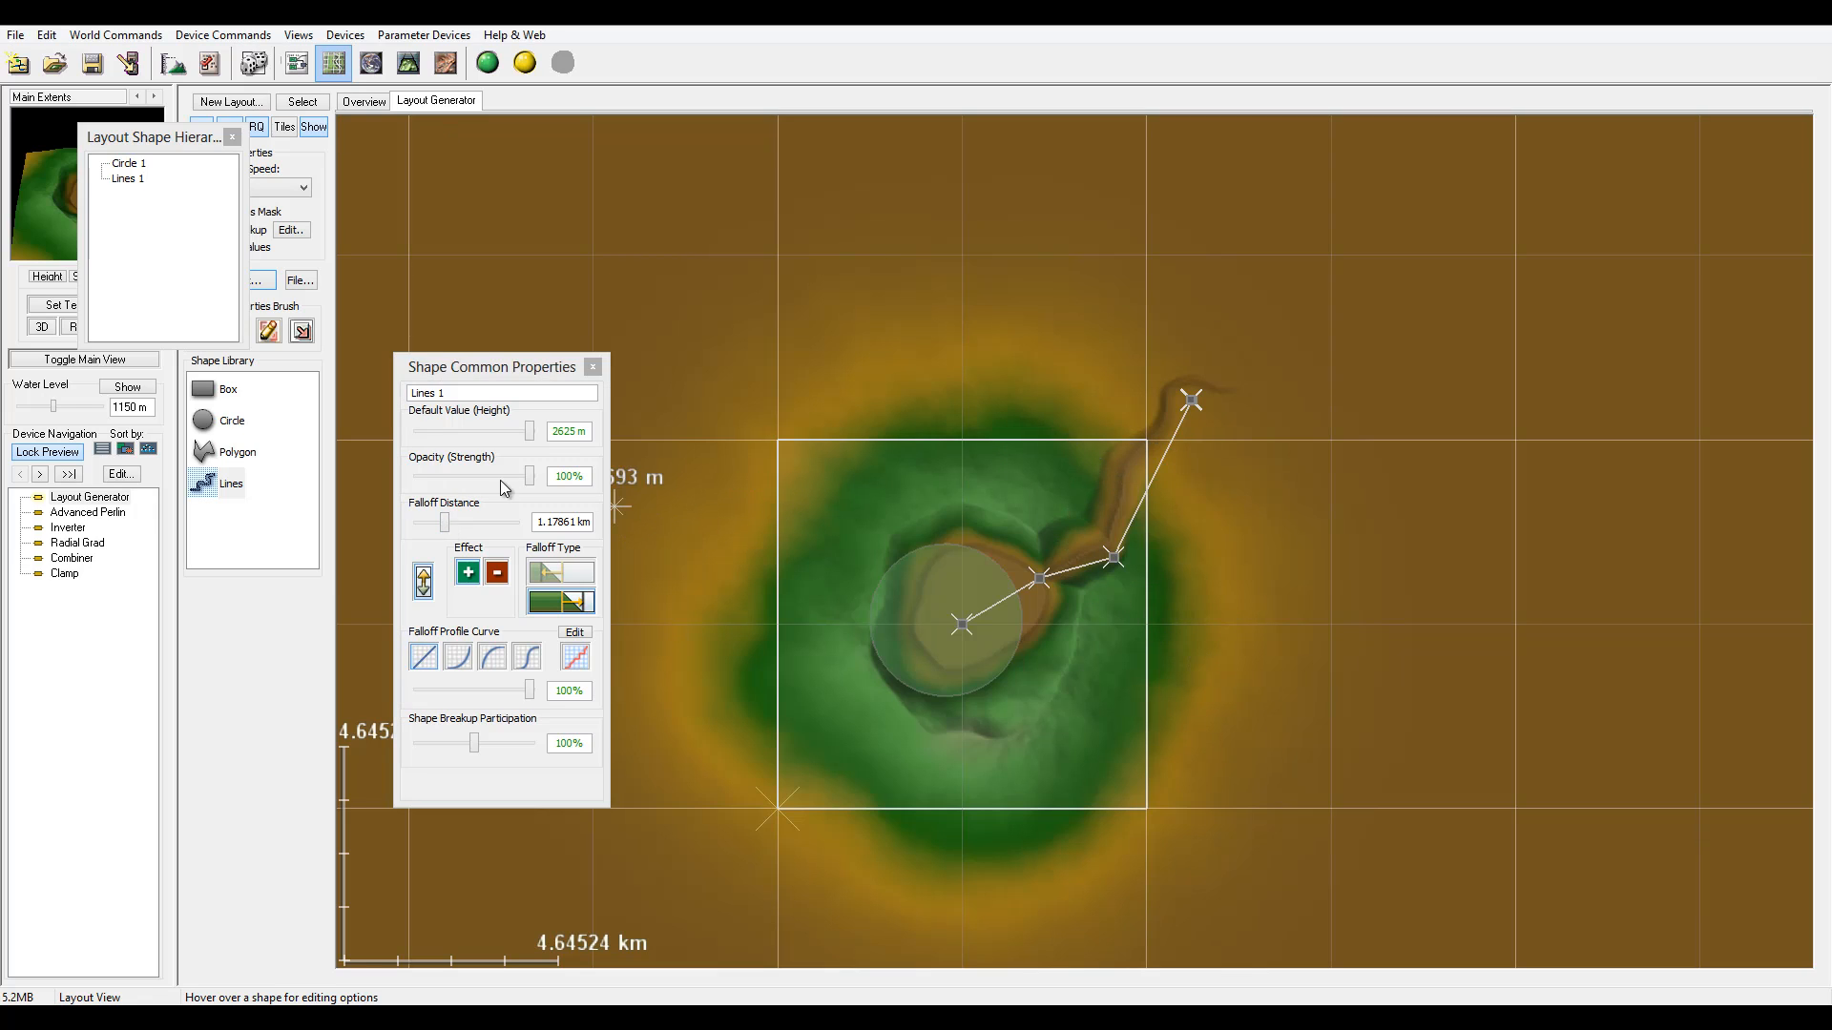
{"action": "left_click_drag", "start_coordinate": [452, 530], "coordinate": [445, 526]}
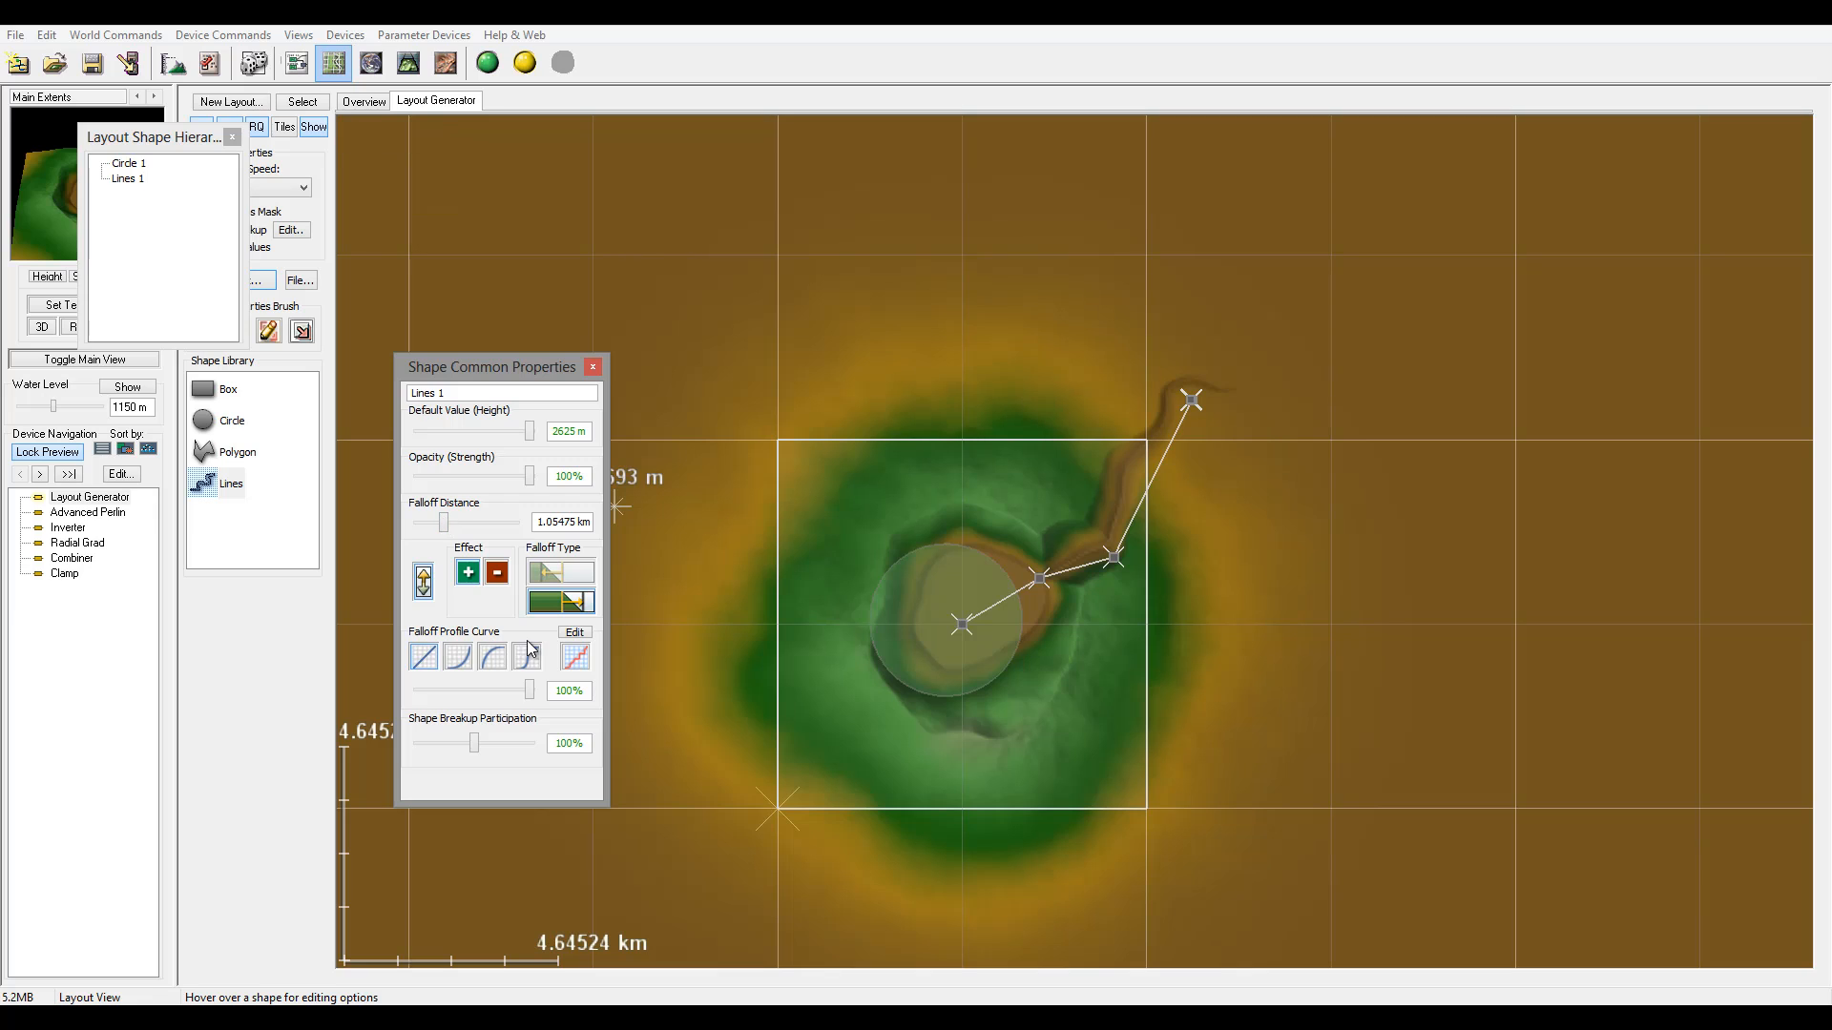
- Give Lines 1 the second, inward-curving falloff profile, set its falloff distance to about 1.31 km, and close the shape windows
{"action": "left_click", "coordinate": [459, 657]}
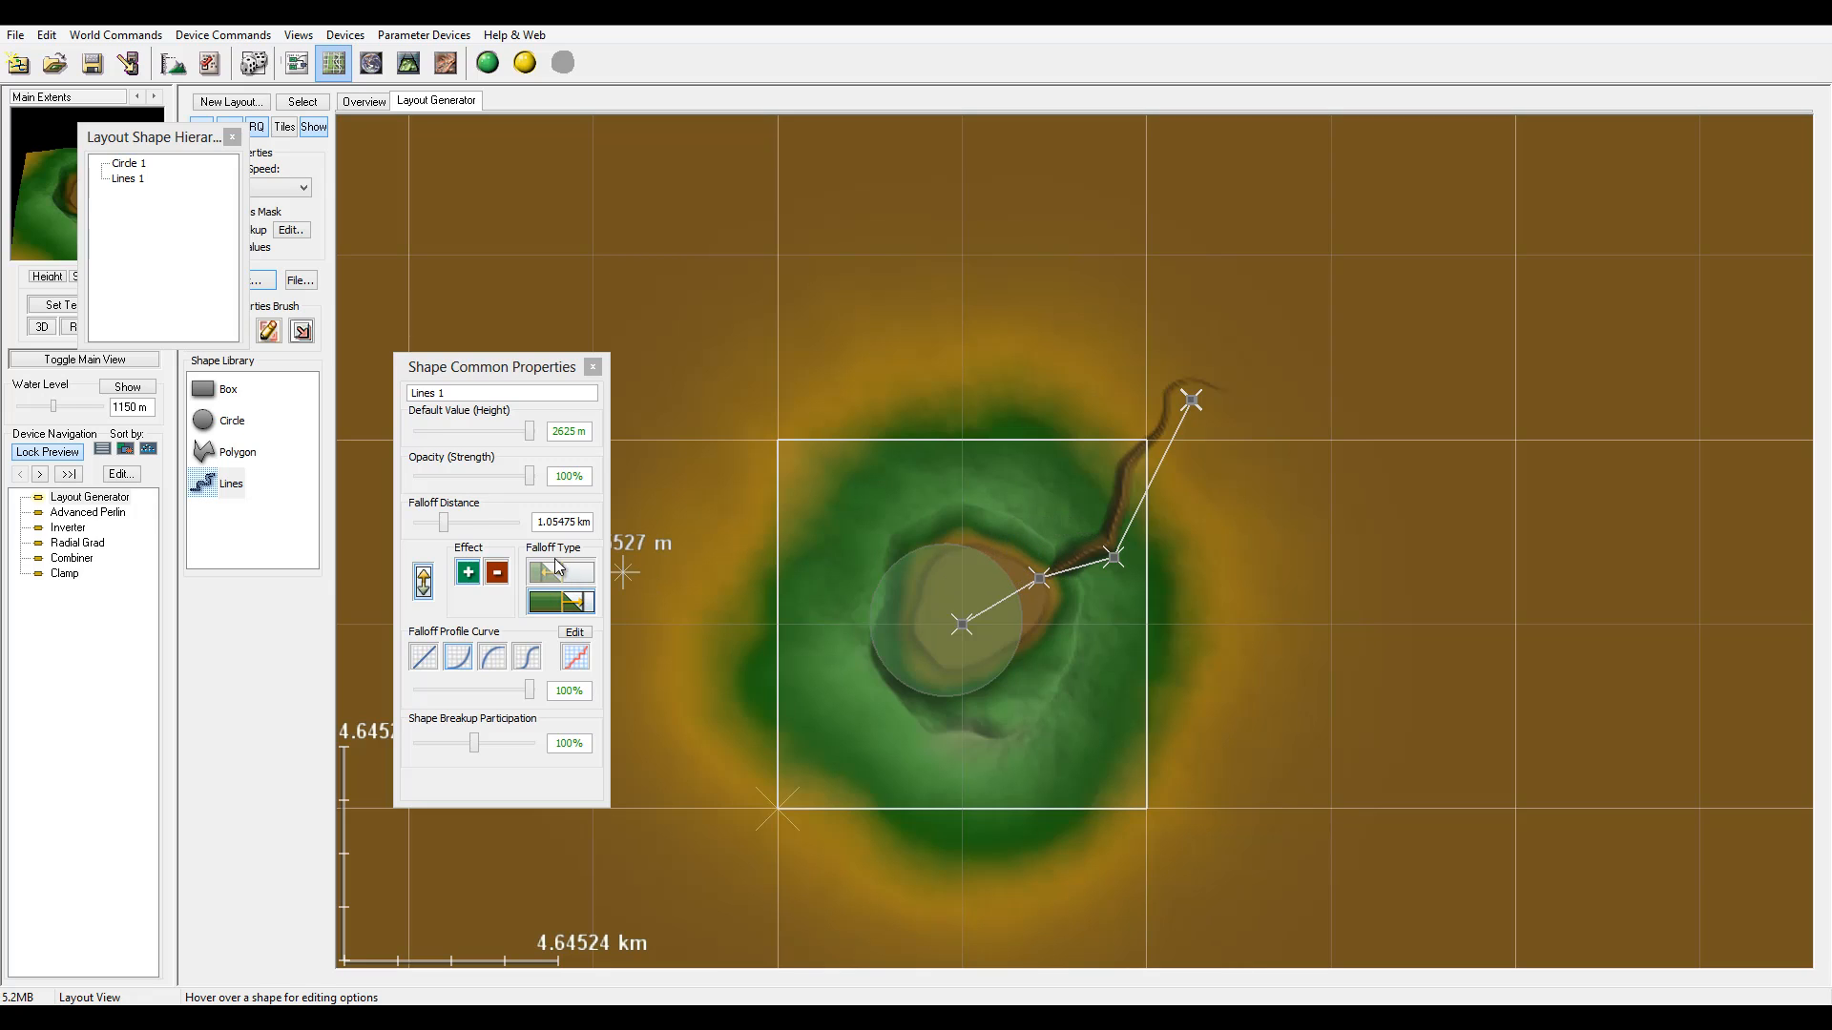
{"action": "left_click_drag", "start_coordinate": [445, 524], "coordinate": [447, 524]}
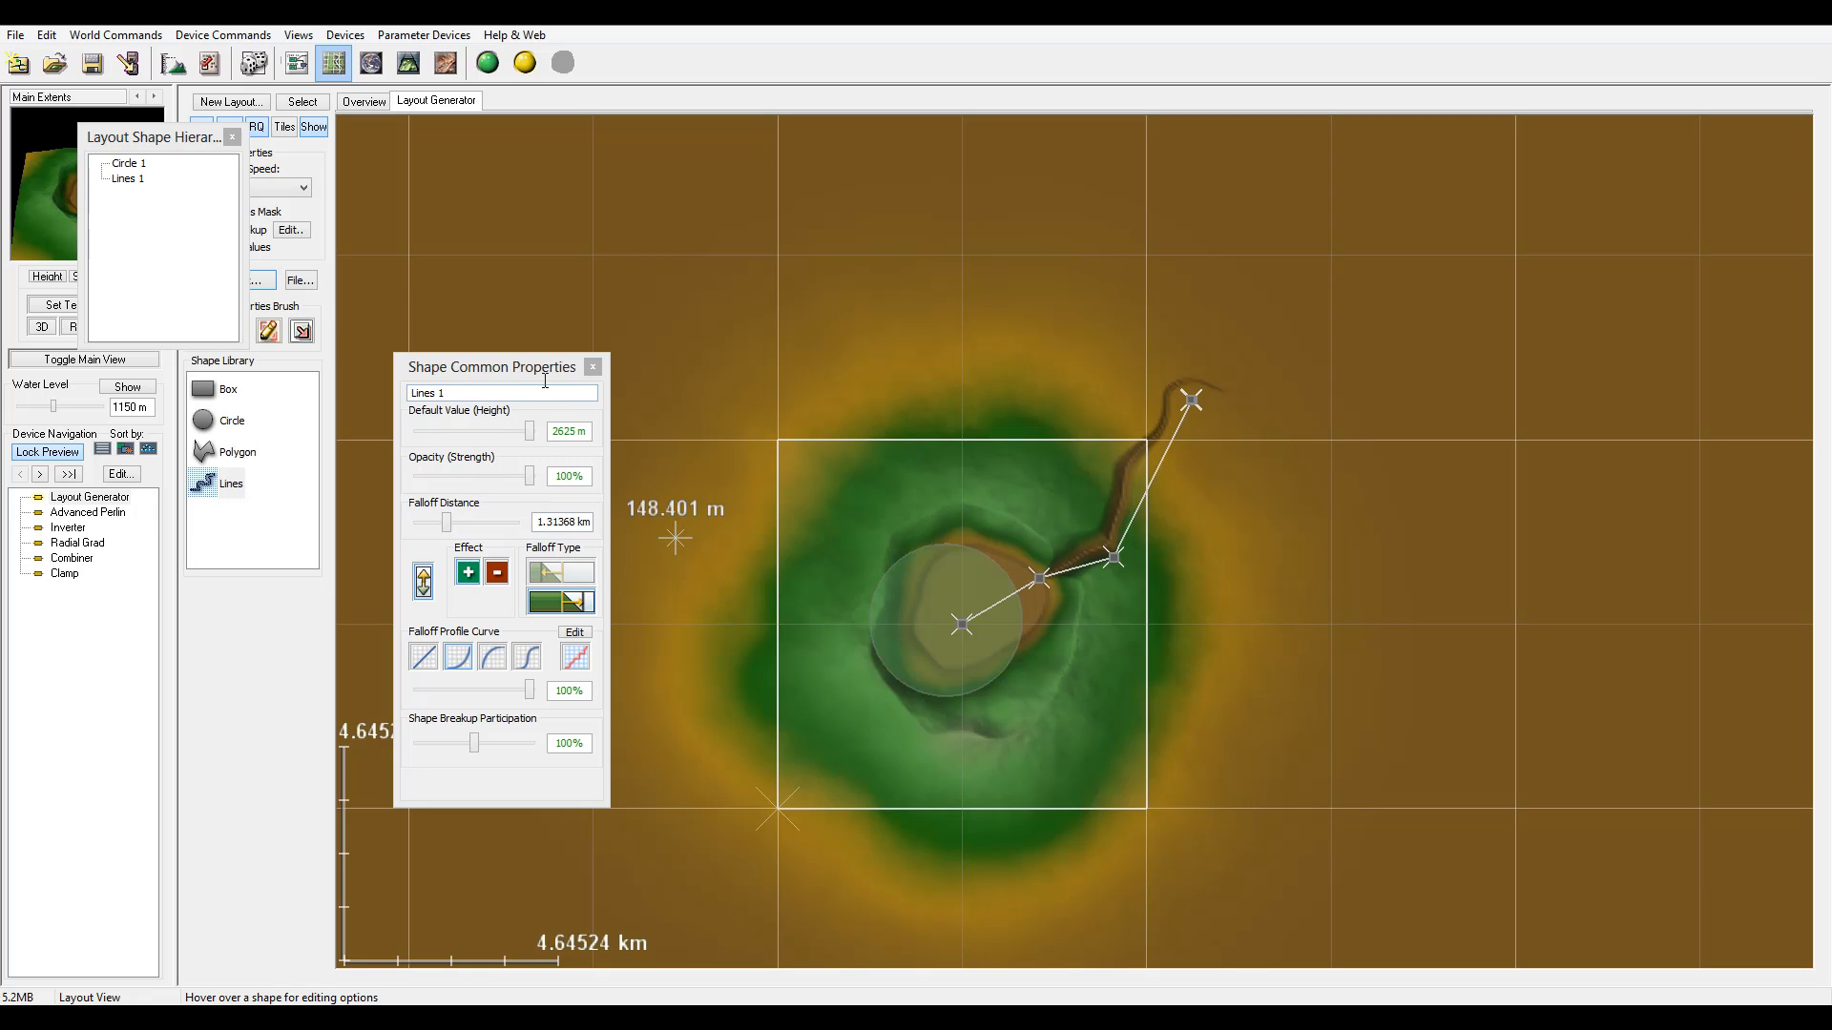
{"action": "left_click", "coordinate": [594, 367]}
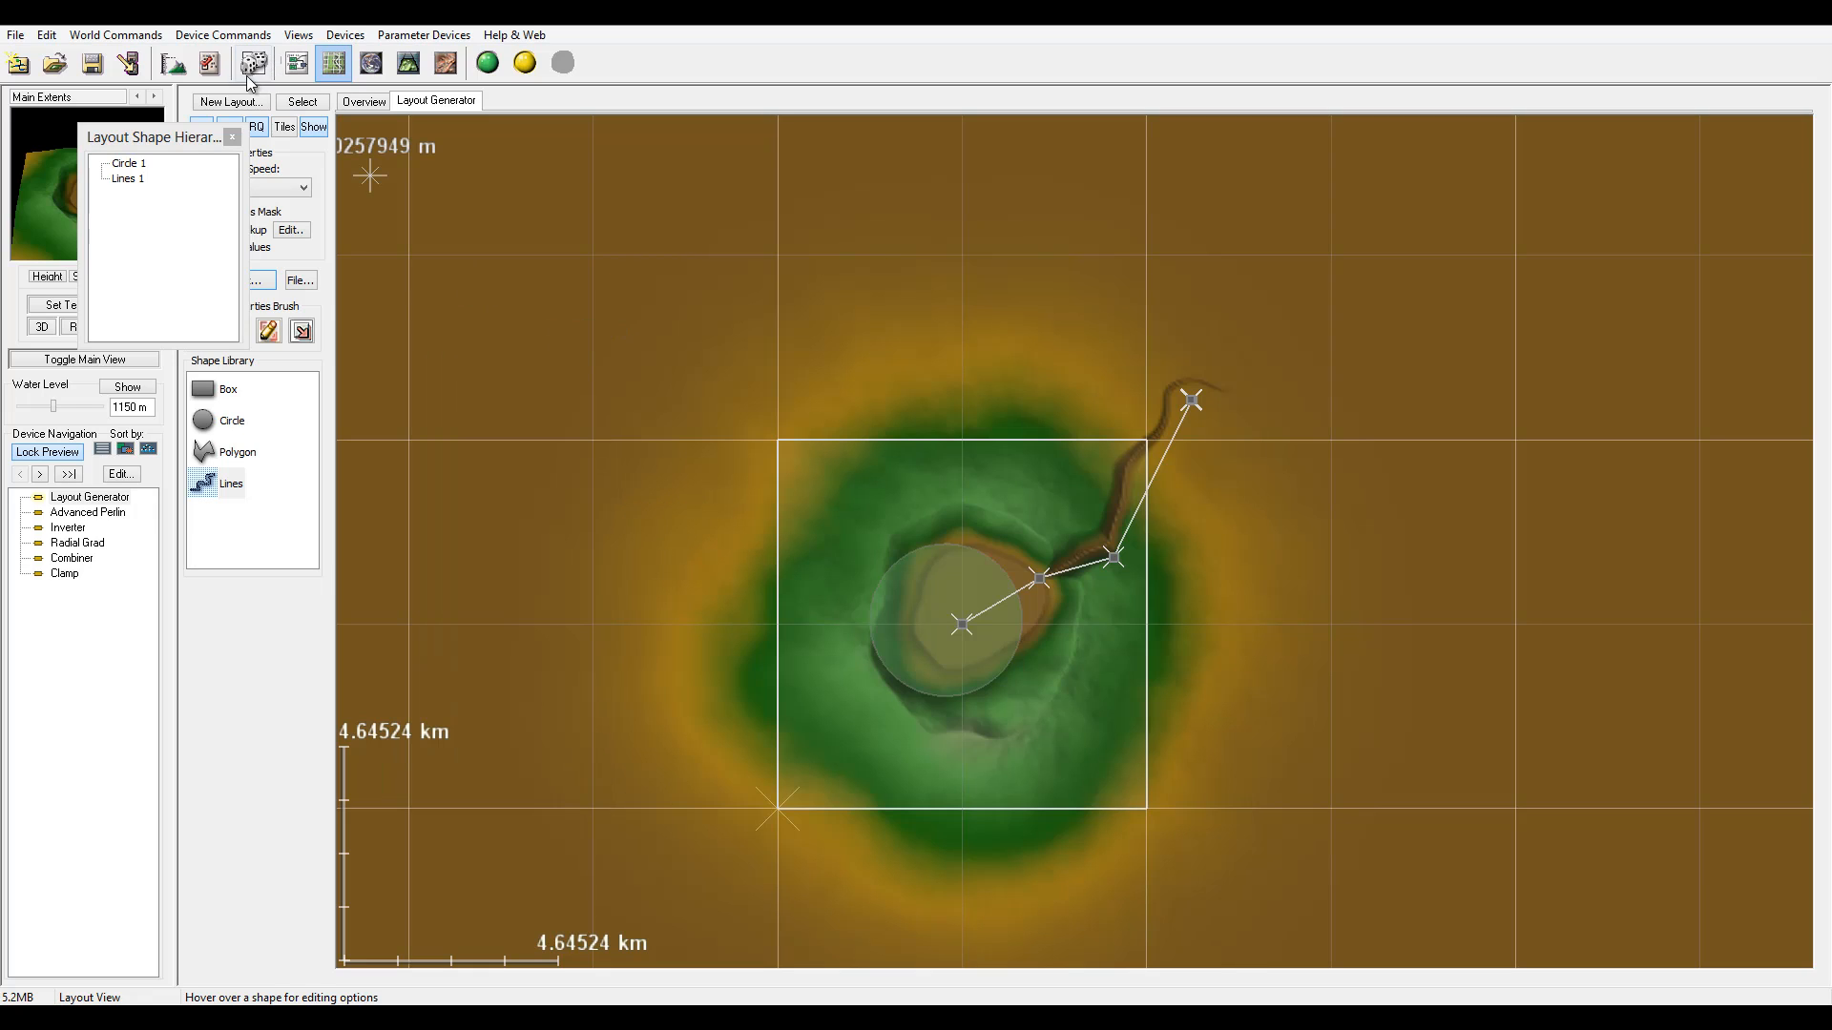
{"action": "left_click_drag", "start_coordinate": [232, 137], "coordinate": [270, 500]}
{"action": "left_click", "coordinate": [270, 500]}
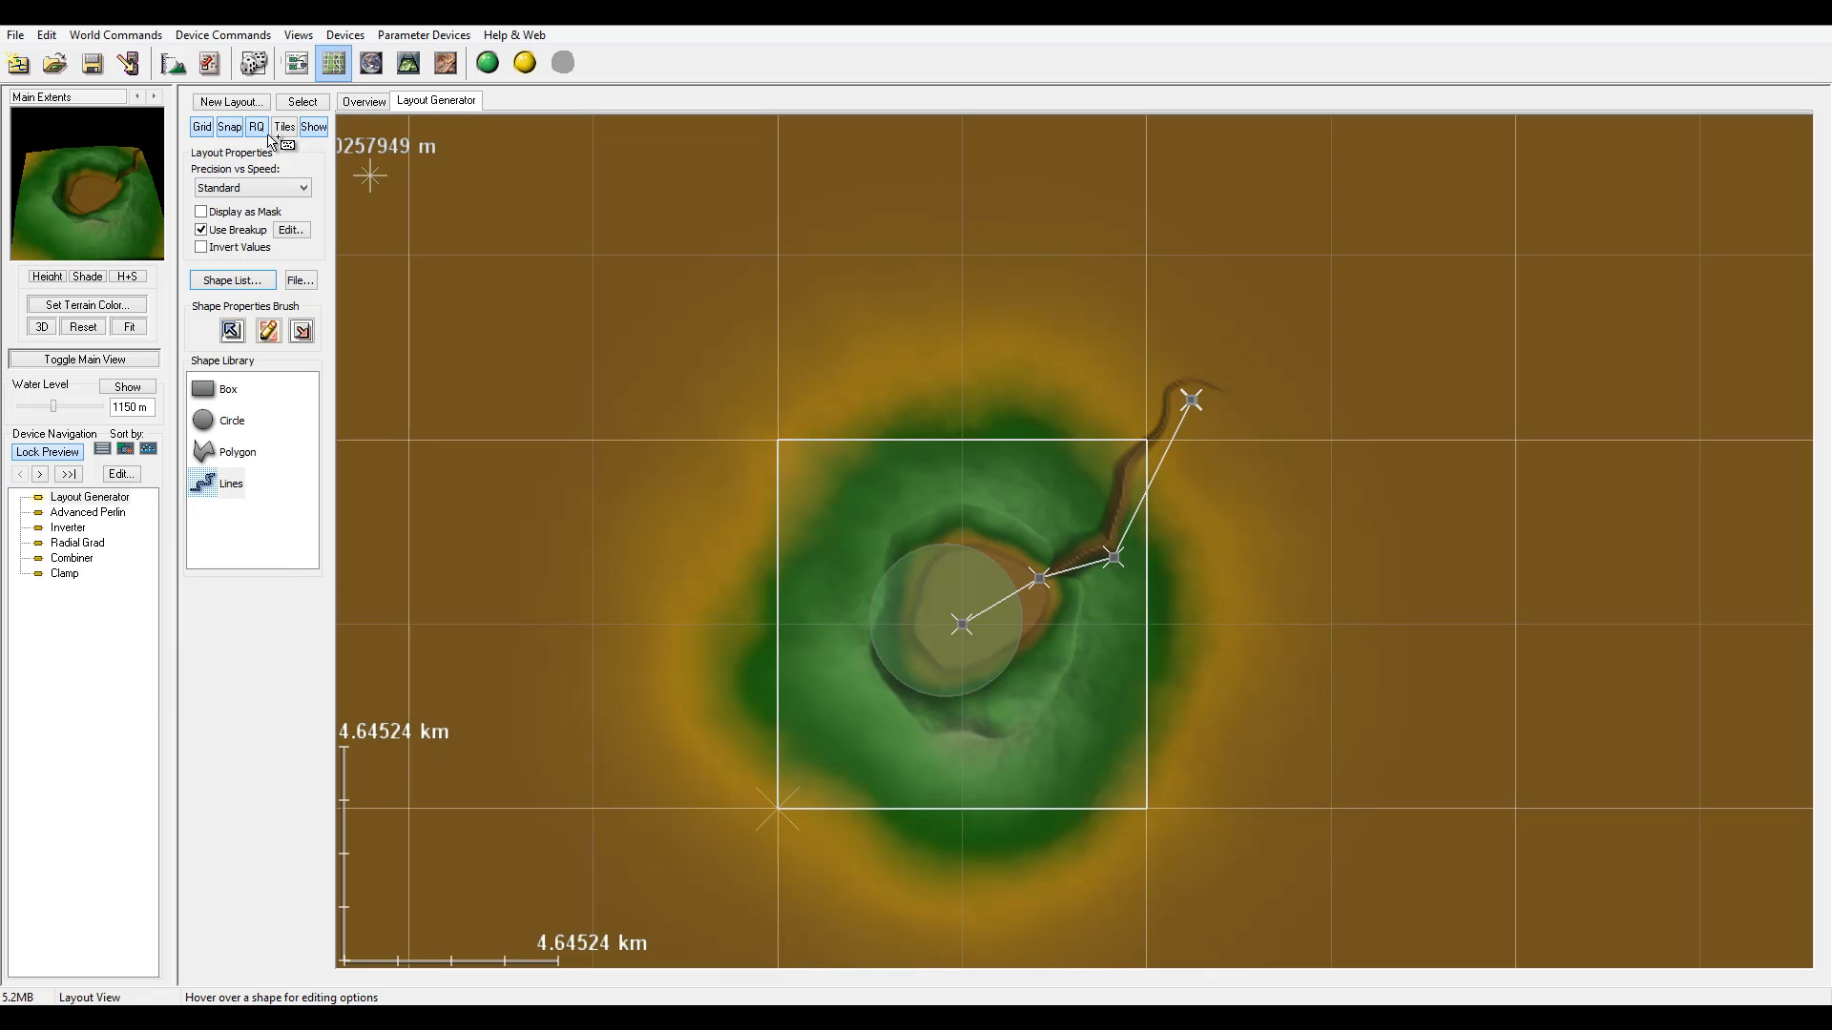
- Return to the device network, release the preview lock on Advanced Perlin, and shift that device slightly up and to the left
{"action": "left_click", "coordinate": [296, 63]}
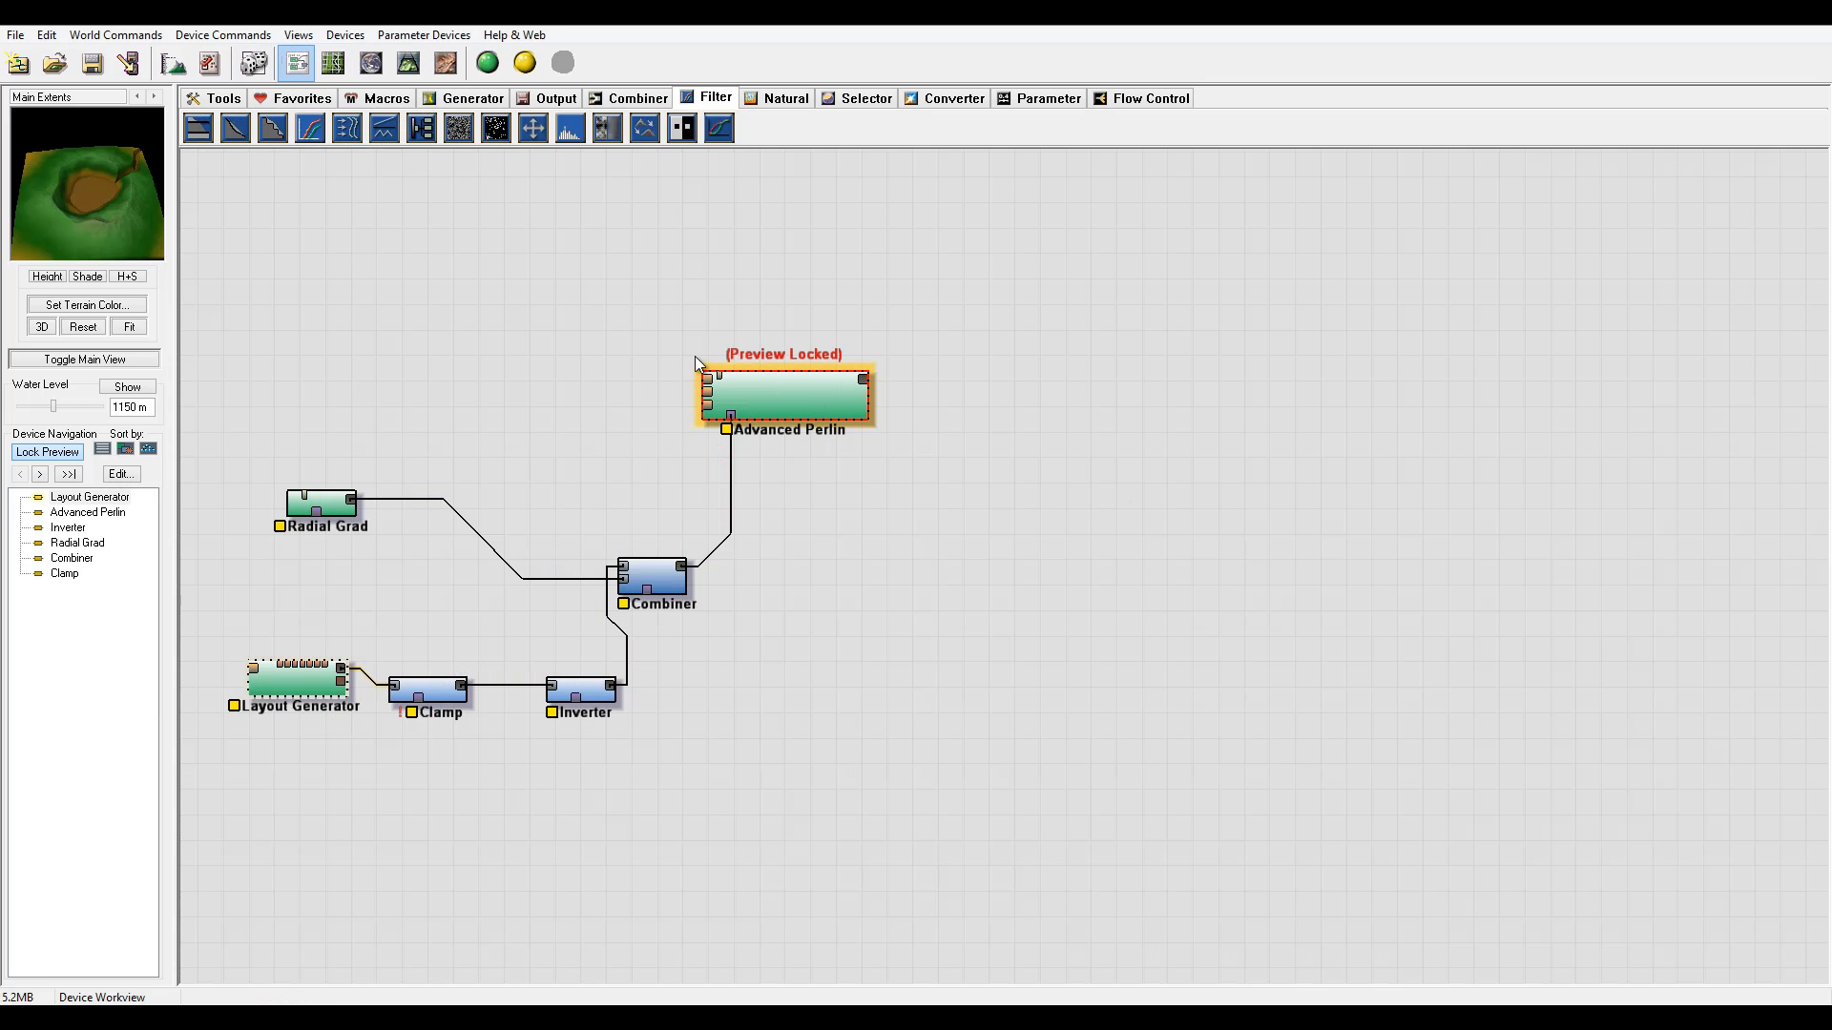
{"action": "left_click_drag", "start_coordinate": [129, 189], "coordinate": [221, 220]}
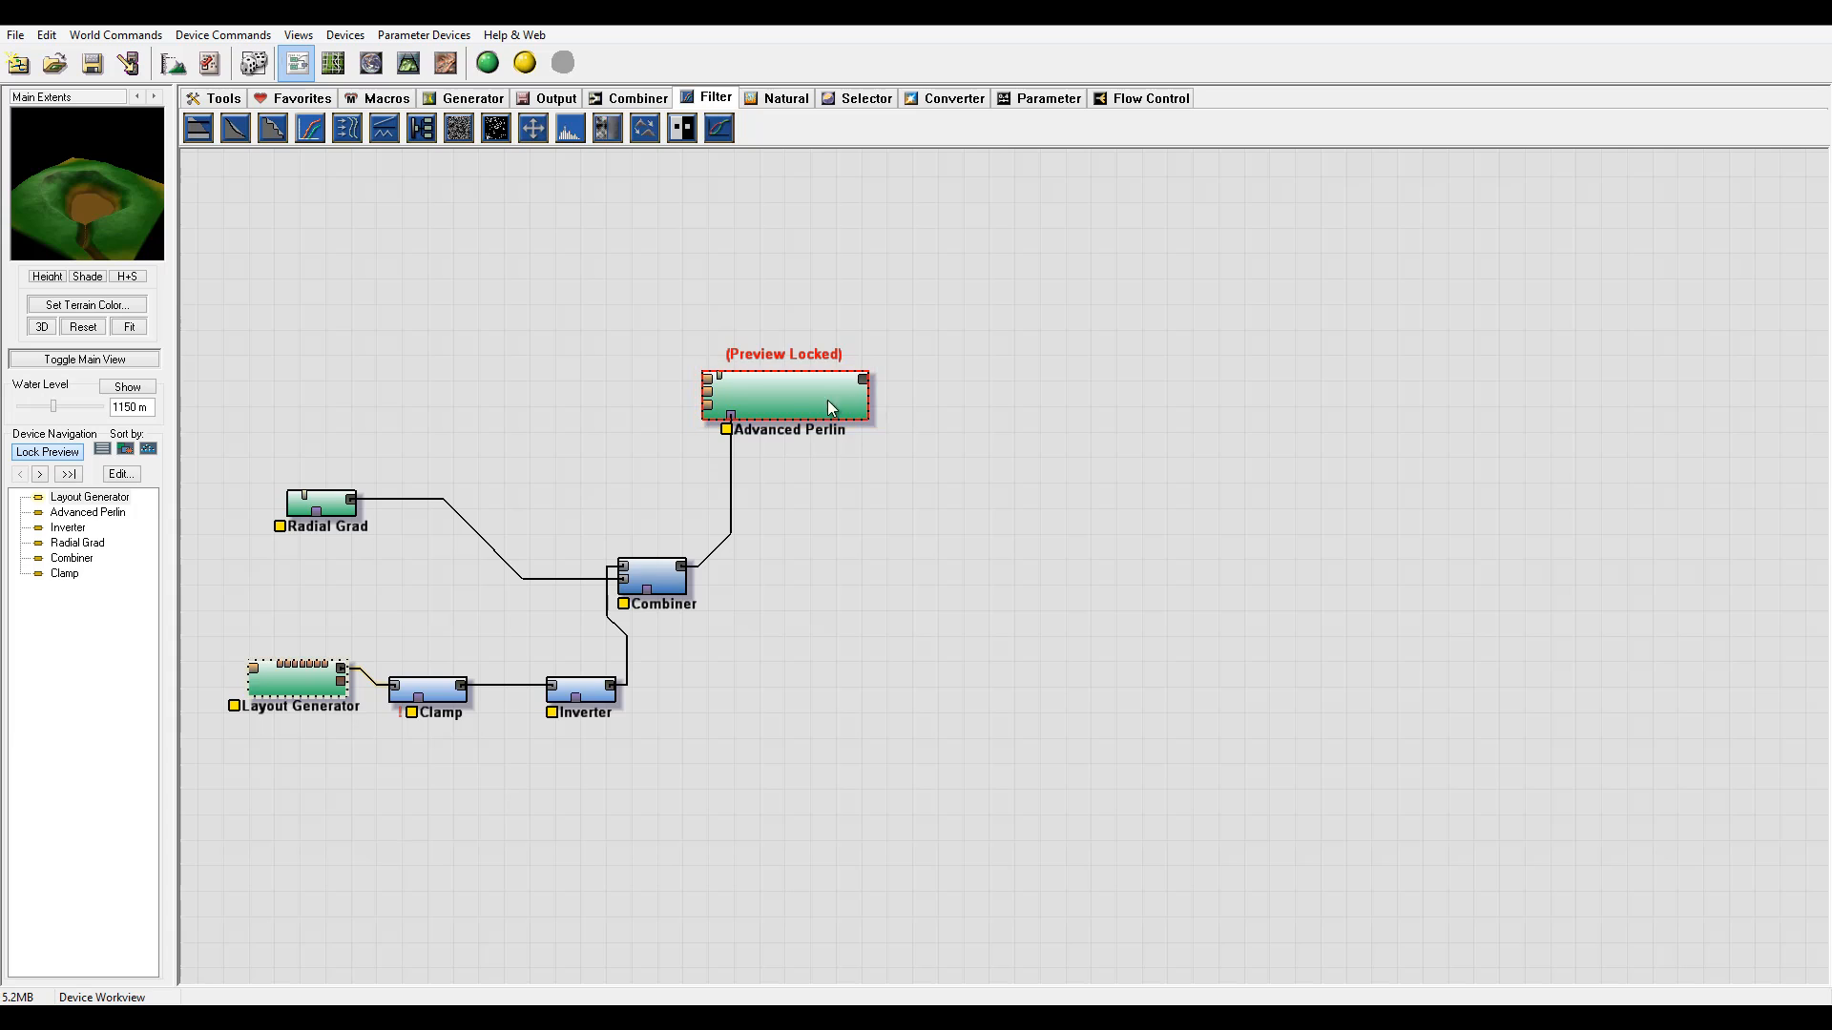
{"action": "right_click", "coordinate": [787, 403]}
{"action": "left_click", "coordinate": [887, 431]}
{"action": "left_click_drag", "start_coordinate": [780, 368], "coordinate": [736, 336]}
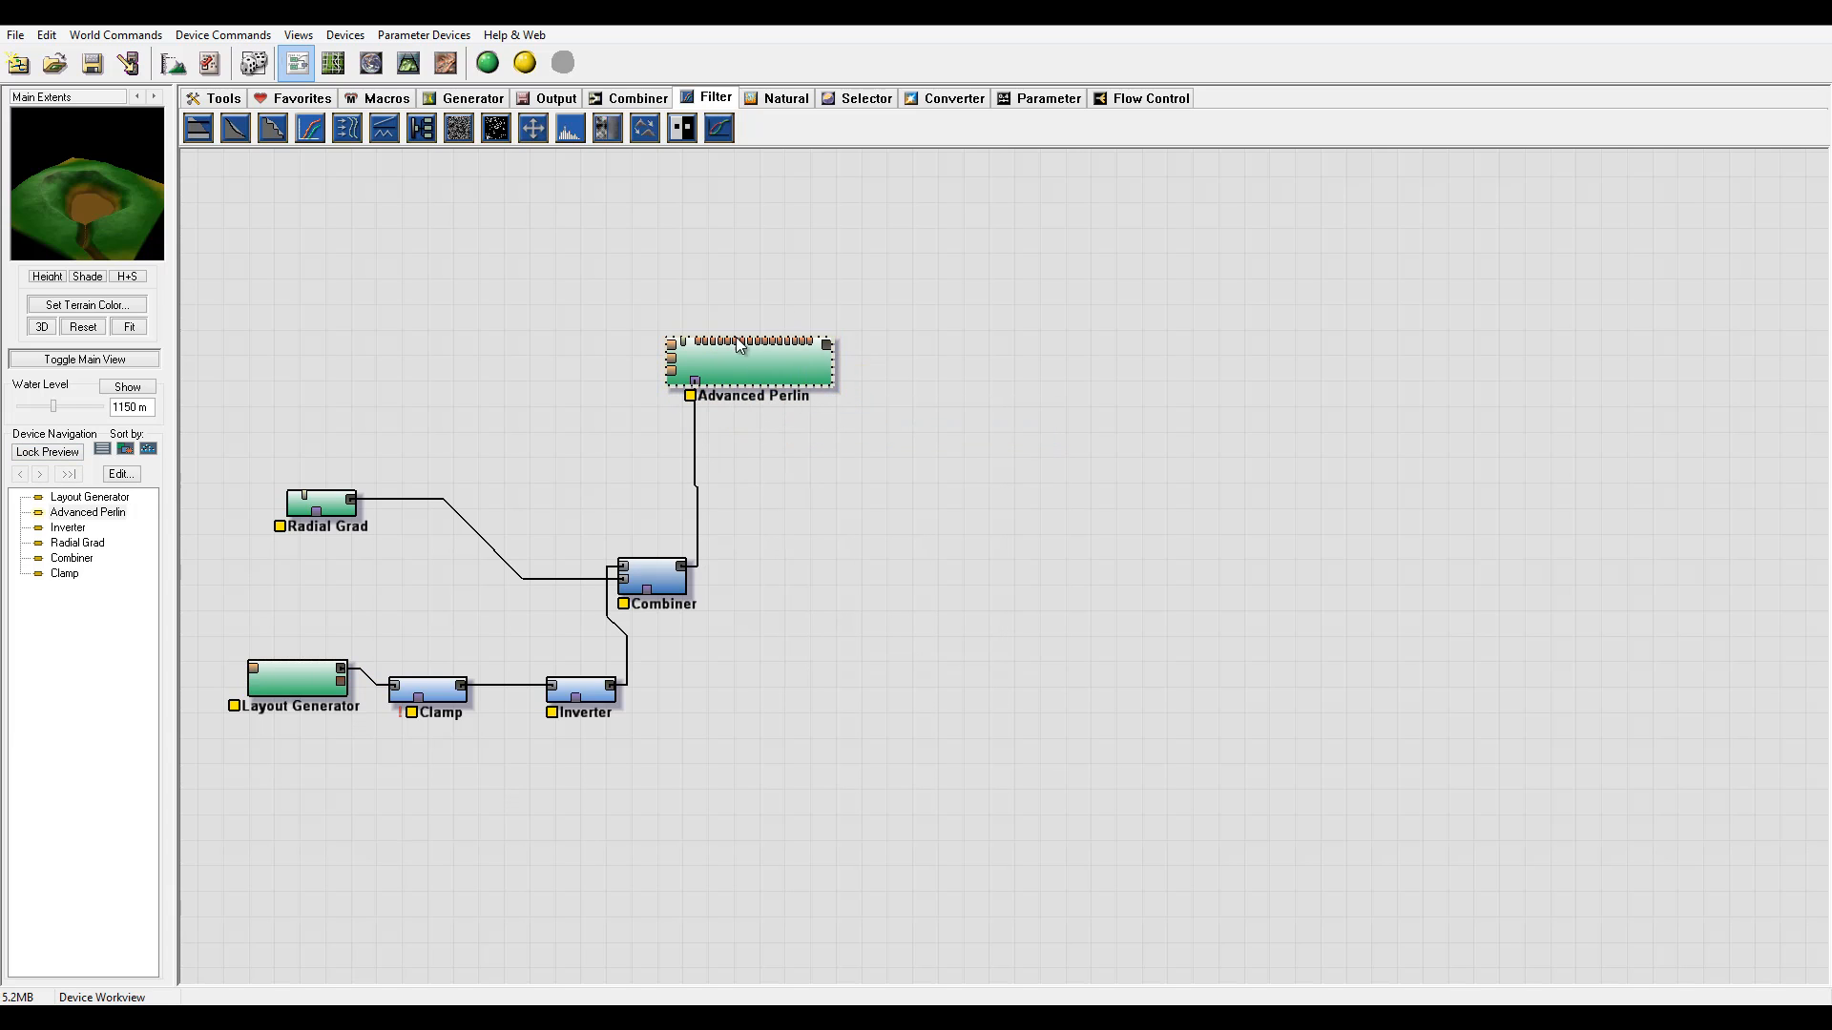
- Add an Erosion device to the right of Advanced Perlin and feed Advanced Perlin's output into it
{"action": "left_click", "coordinate": [782, 98]}
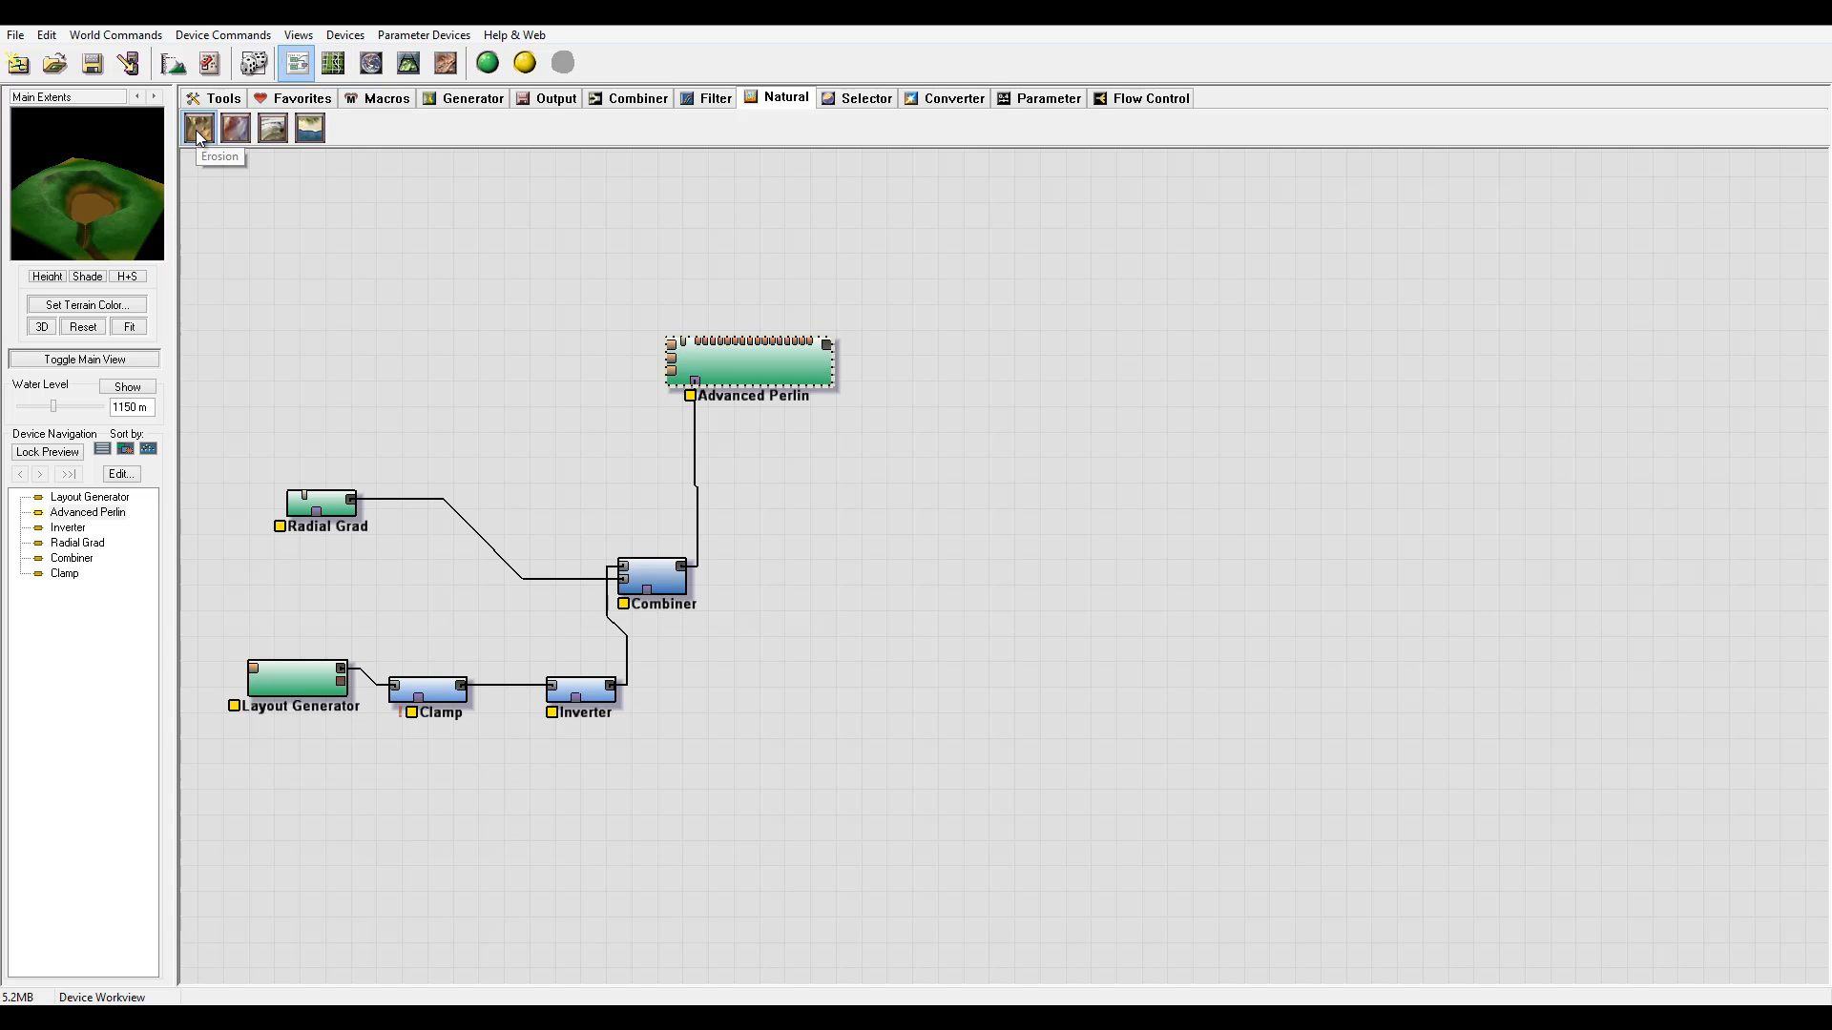
{"action": "left_click", "coordinate": [196, 129]}
{"action": "left_click", "coordinate": [1010, 363]}
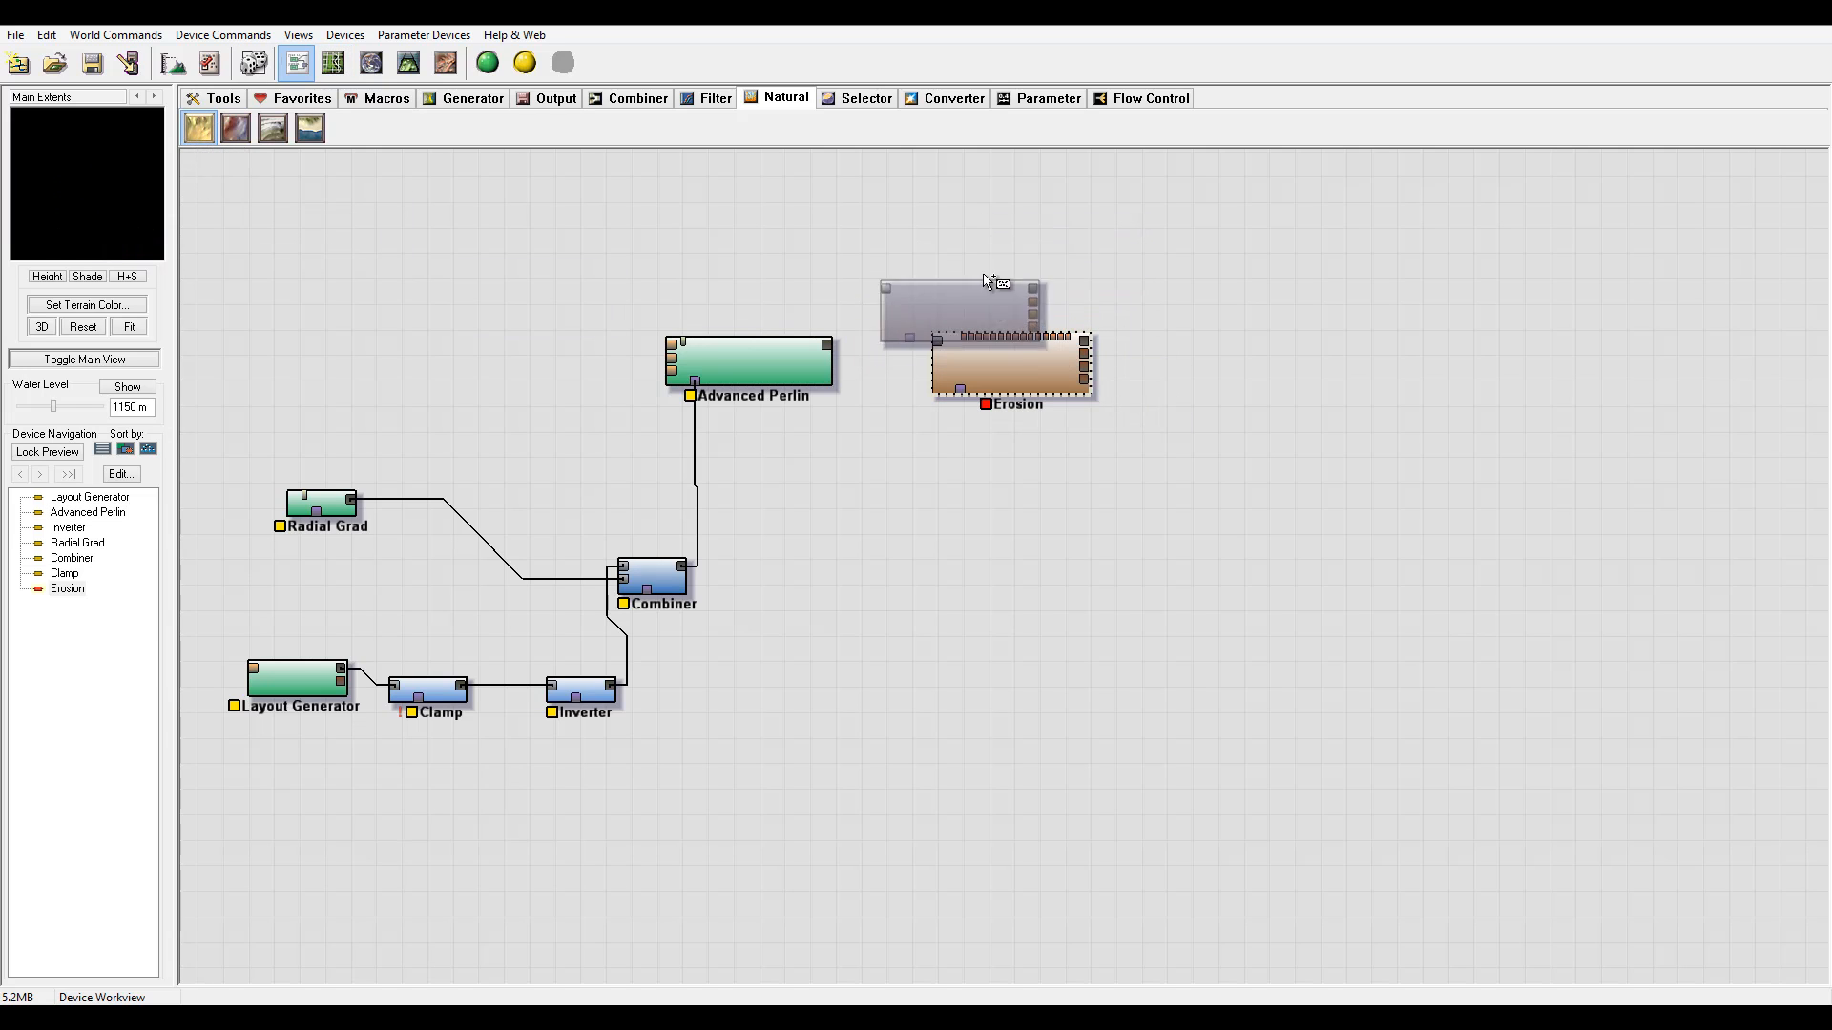
{"action": "right_click", "coordinate": [975, 277]}
{"action": "left_click_drag", "start_coordinate": [832, 345], "coordinate": [829, 345]}
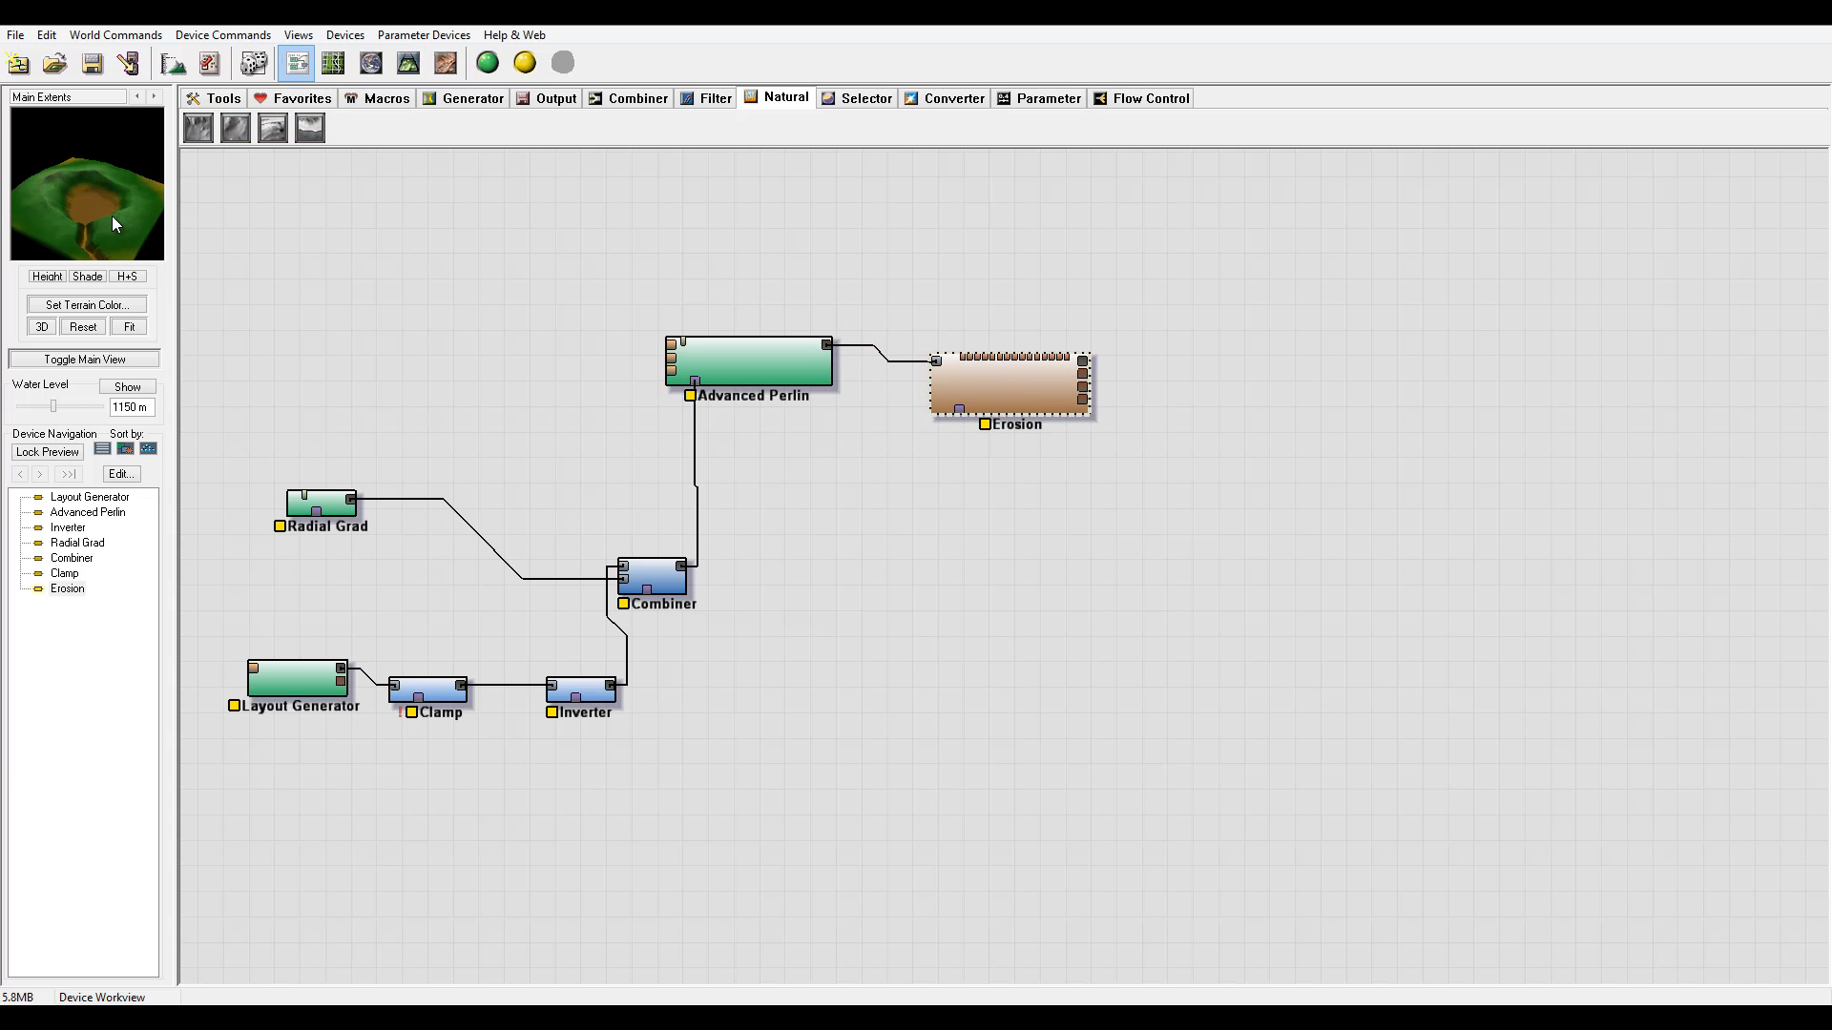
{"action": "mouse_move", "coordinate": [111, 224]}
{"action": "left_mouse_down"}
{"action": "mouse_move", "coordinate": [105, 246]}
{"action": "mouse_move", "coordinate": [103, 174]}
{"action": "mouse_move", "coordinate": [138, 200]}
{"action": "left_mouse_up"}
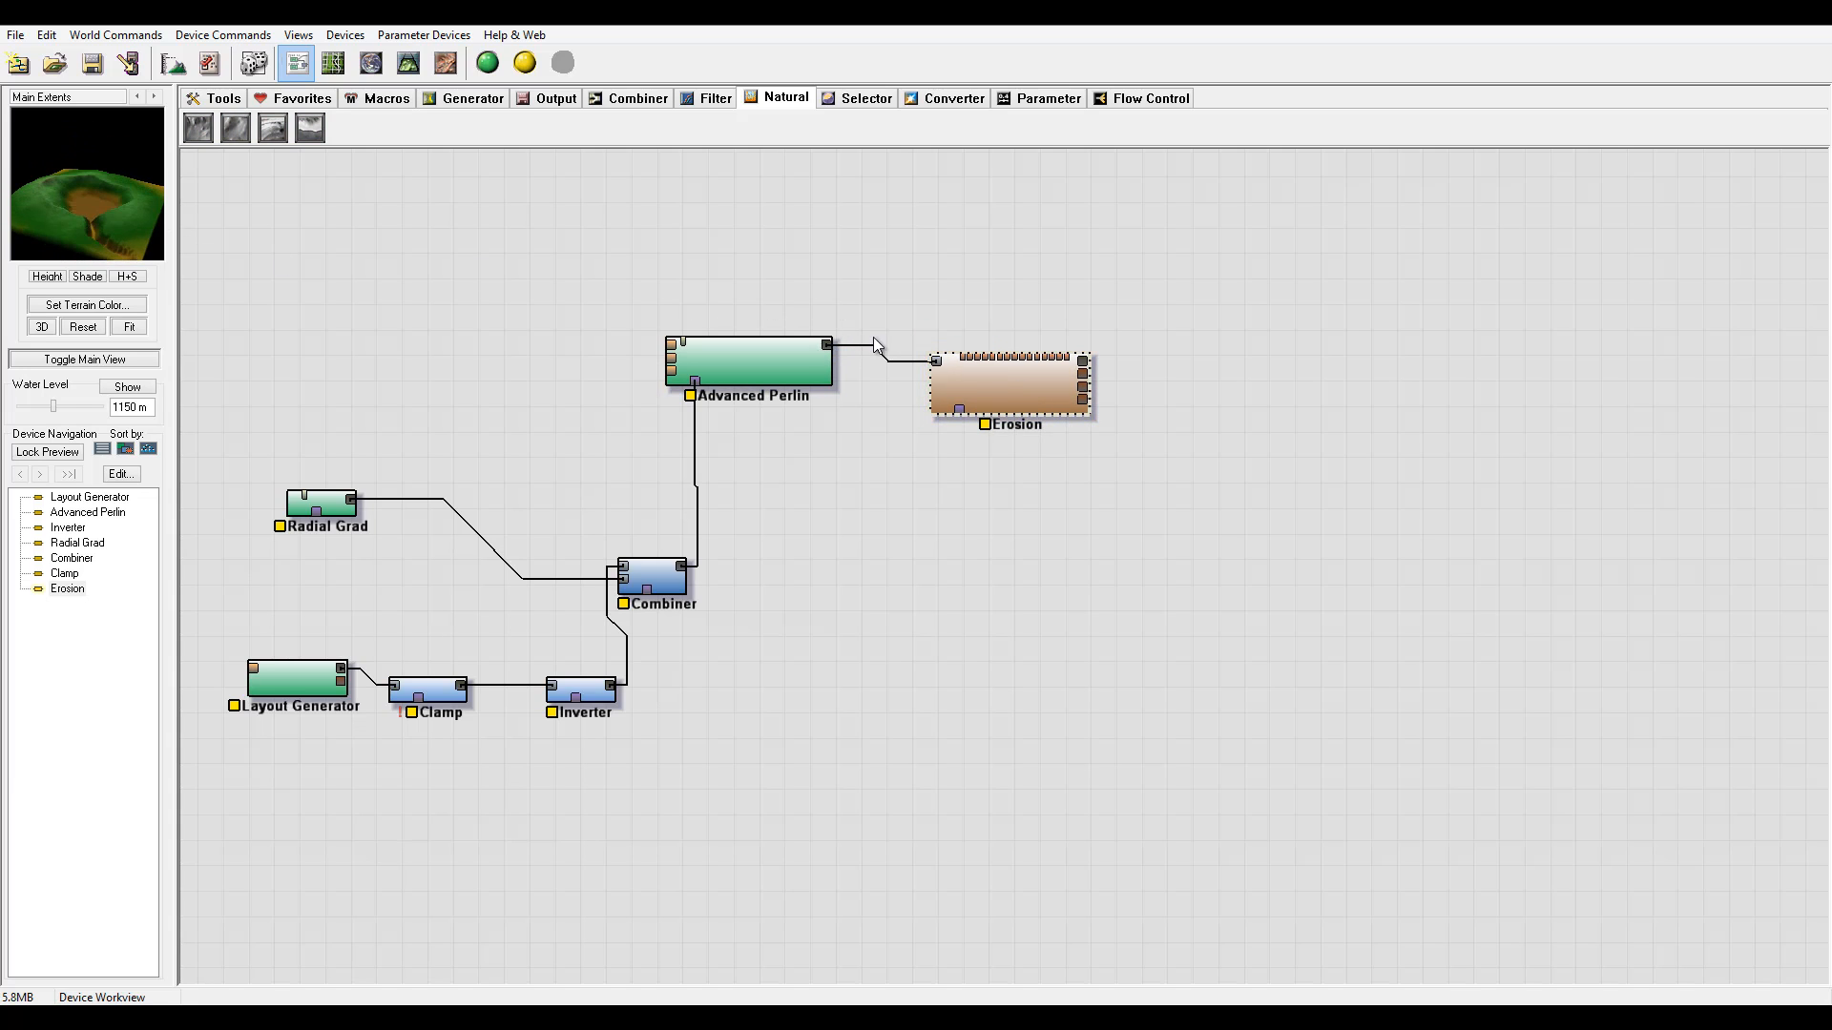
- Set the Erosion device's erosion method to Channeled Erosion and accept the settings
{"action": "double_click", "coordinate": [1030, 386]}
{"action": "left_click_drag", "start_coordinate": [885, 315], "coordinate": [1234, 221]}
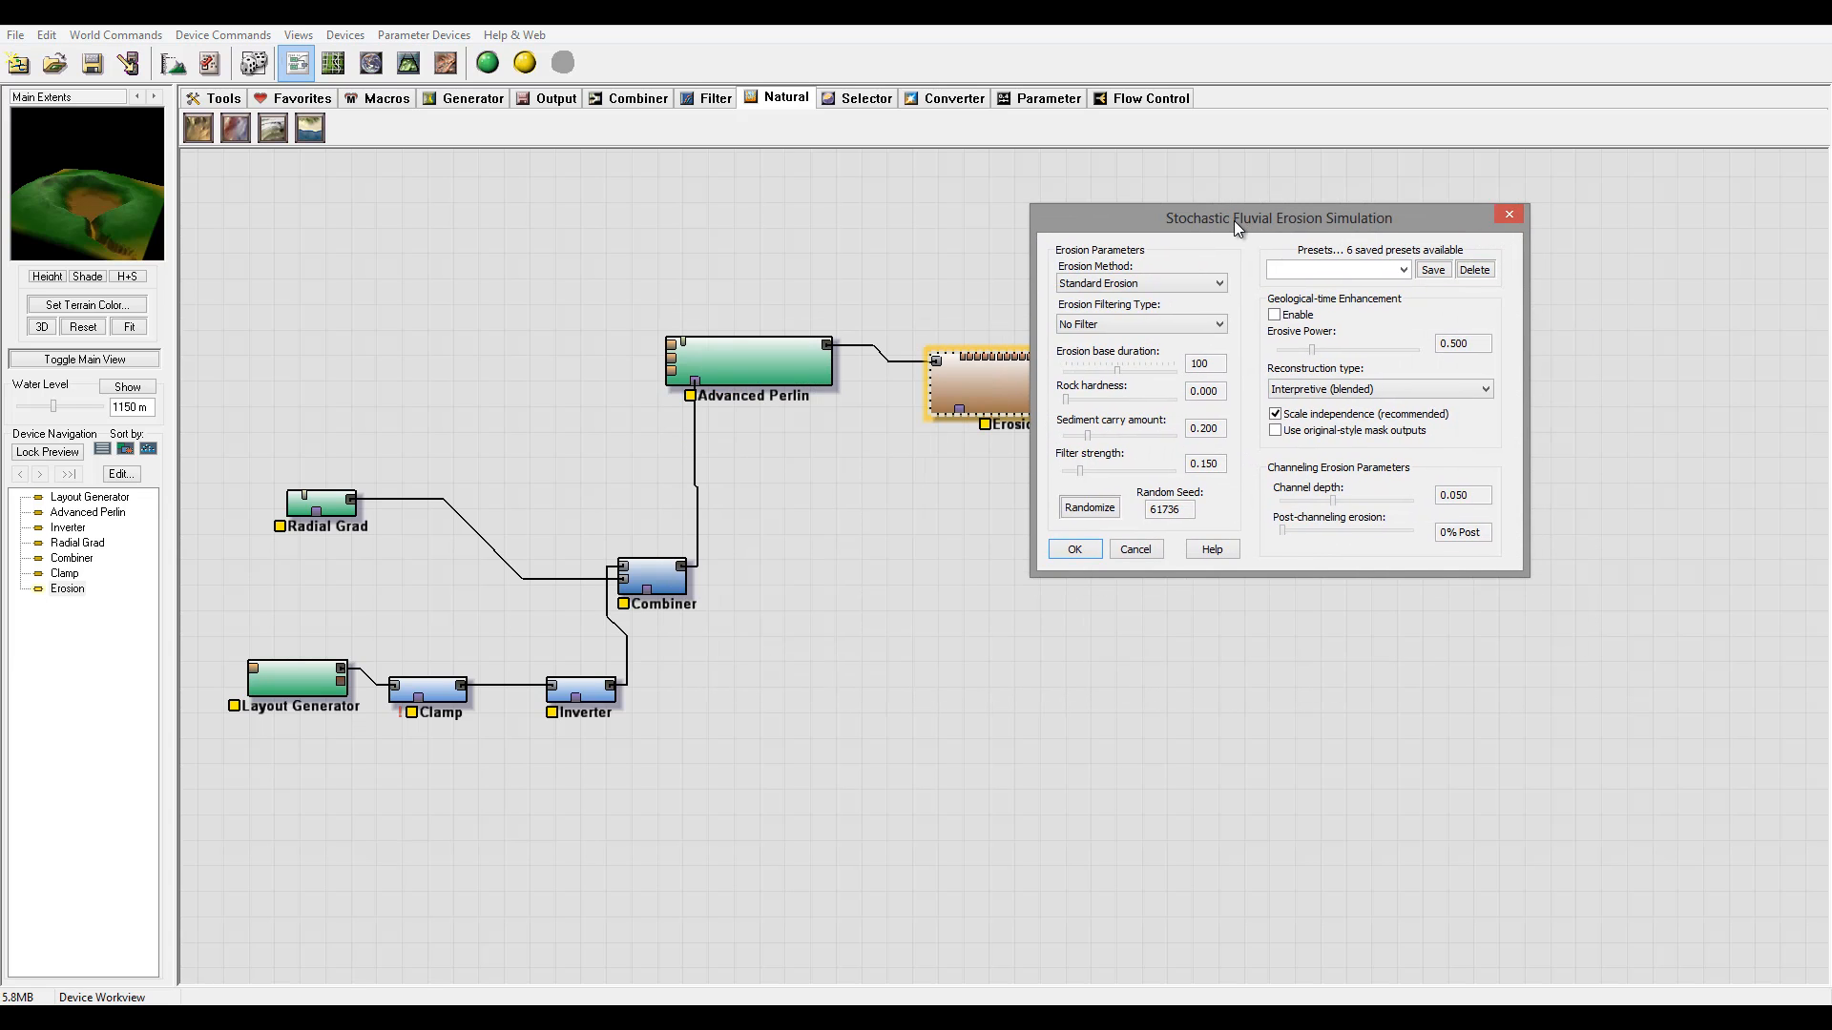
{"action": "left_click", "coordinate": [1213, 286]}
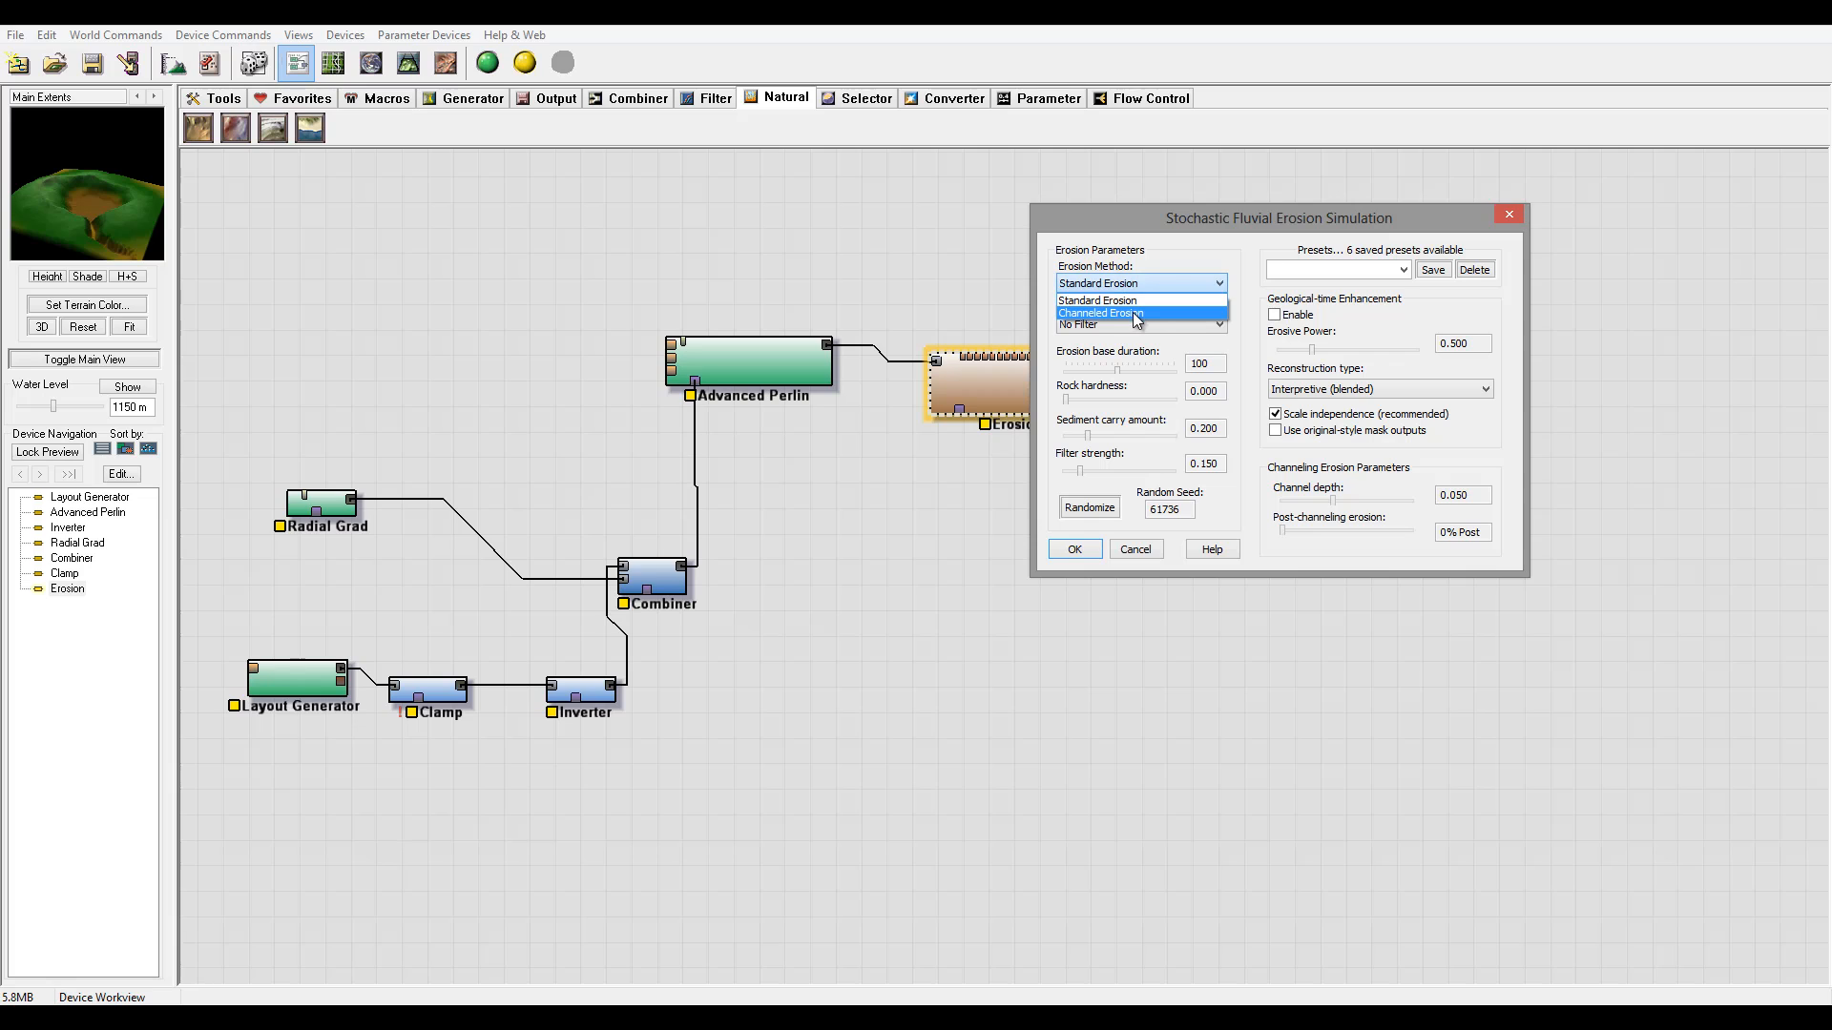
{"action": "left_click", "coordinate": [1136, 315]}
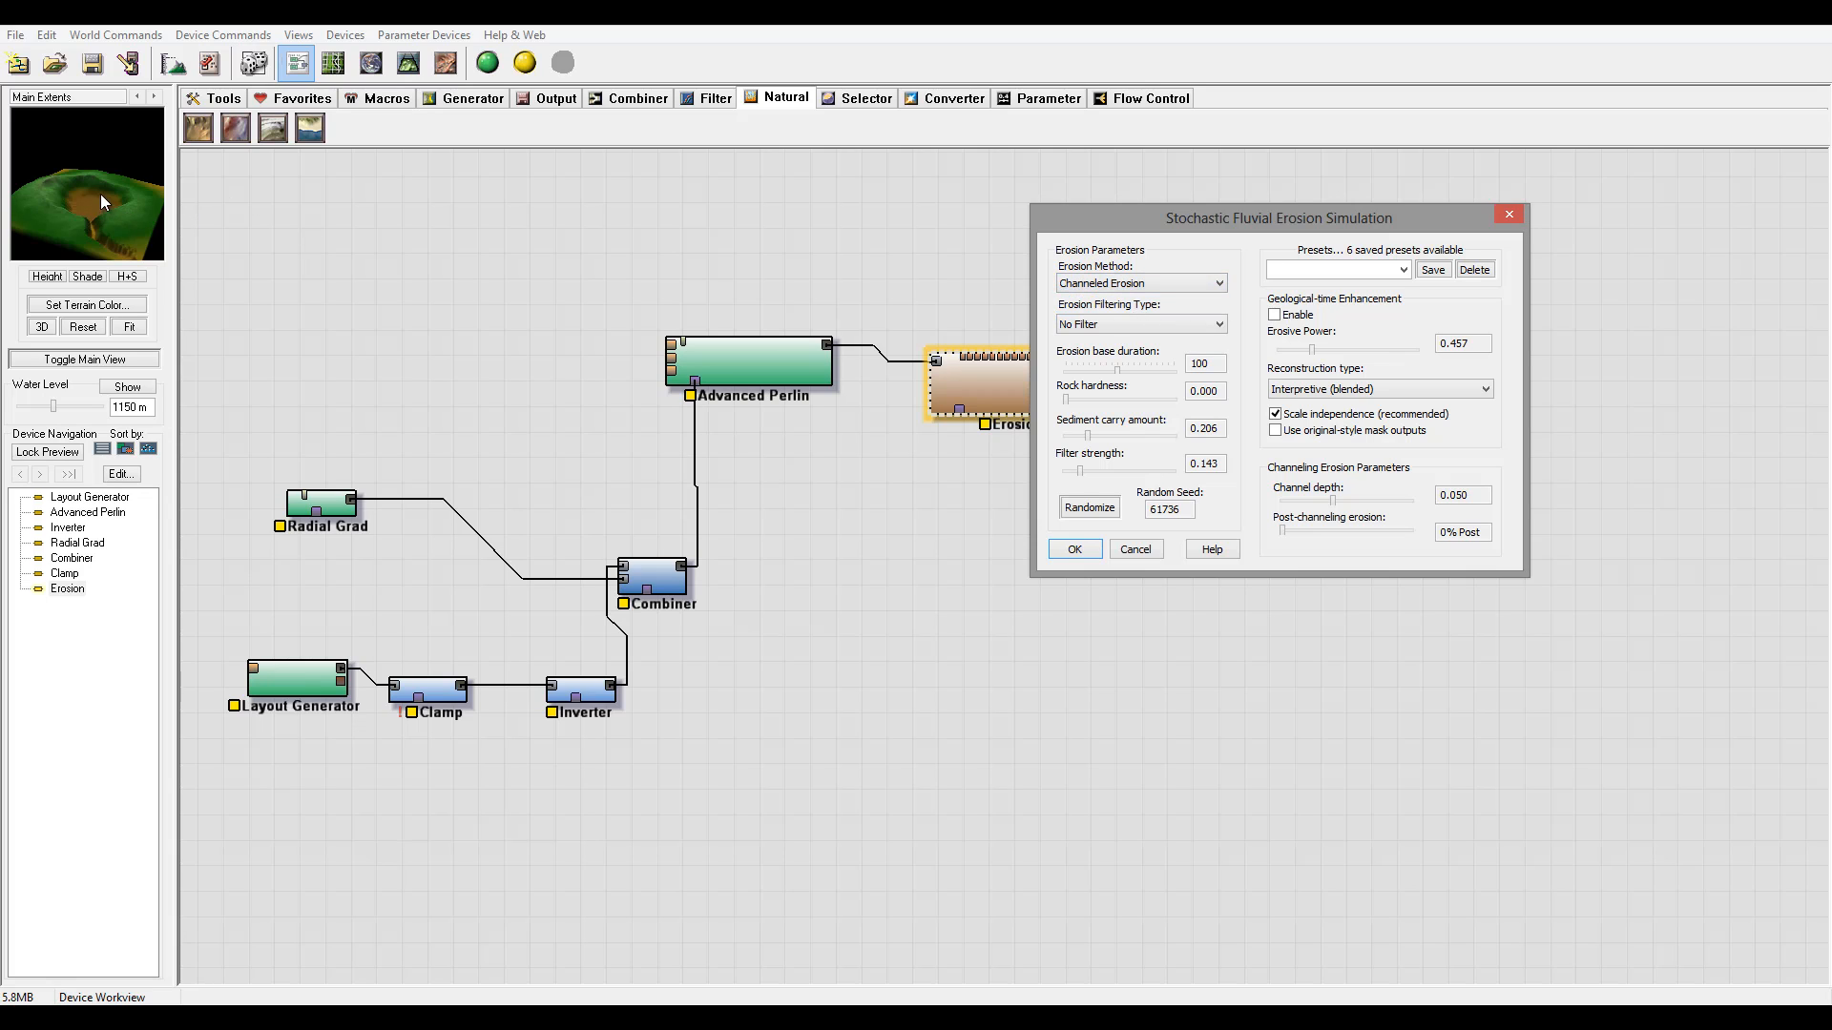
{"action": "left_click_drag", "start_coordinate": [1345, 229], "coordinate": [1506, 218]}
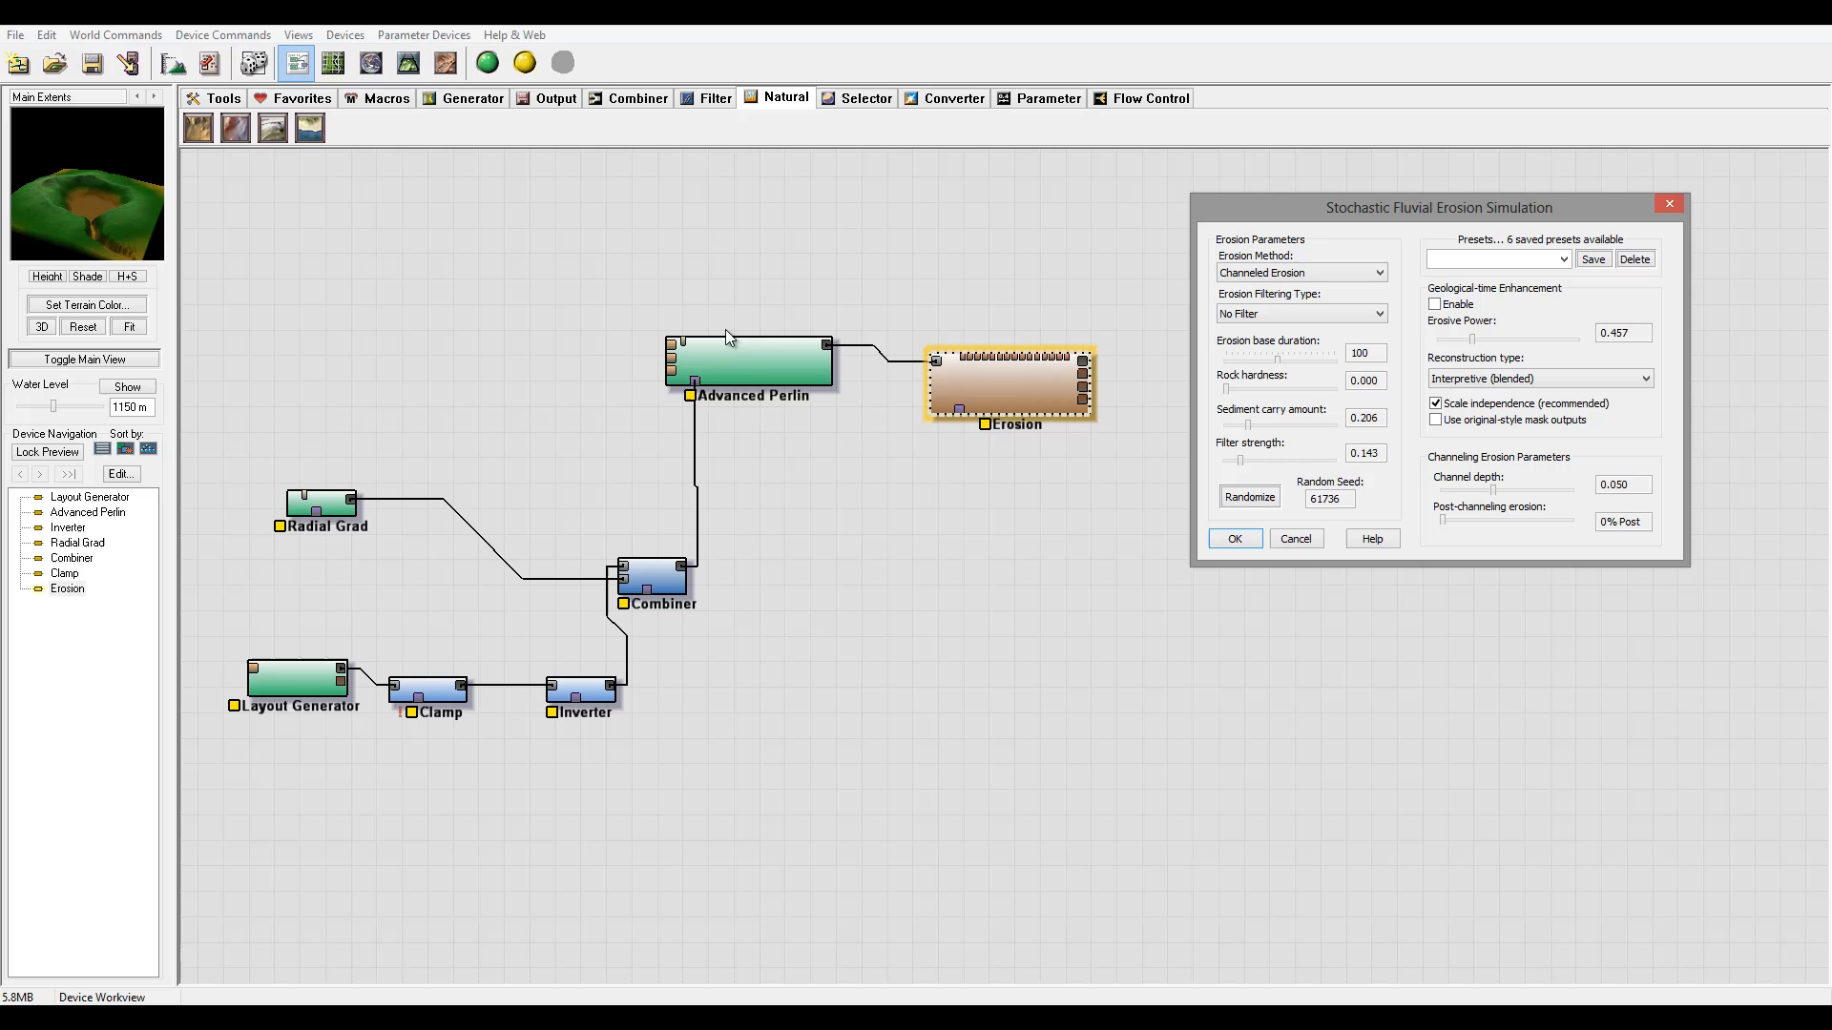
{"action": "left_click", "coordinate": [1235, 539]}
- Move Erosion farther from Advanced Perlin and insert an Equalizer between them, wired from Advanced Perlin into Erosion
{"action": "left_click_drag", "start_coordinate": [1051, 382], "coordinate": [1191, 360]}
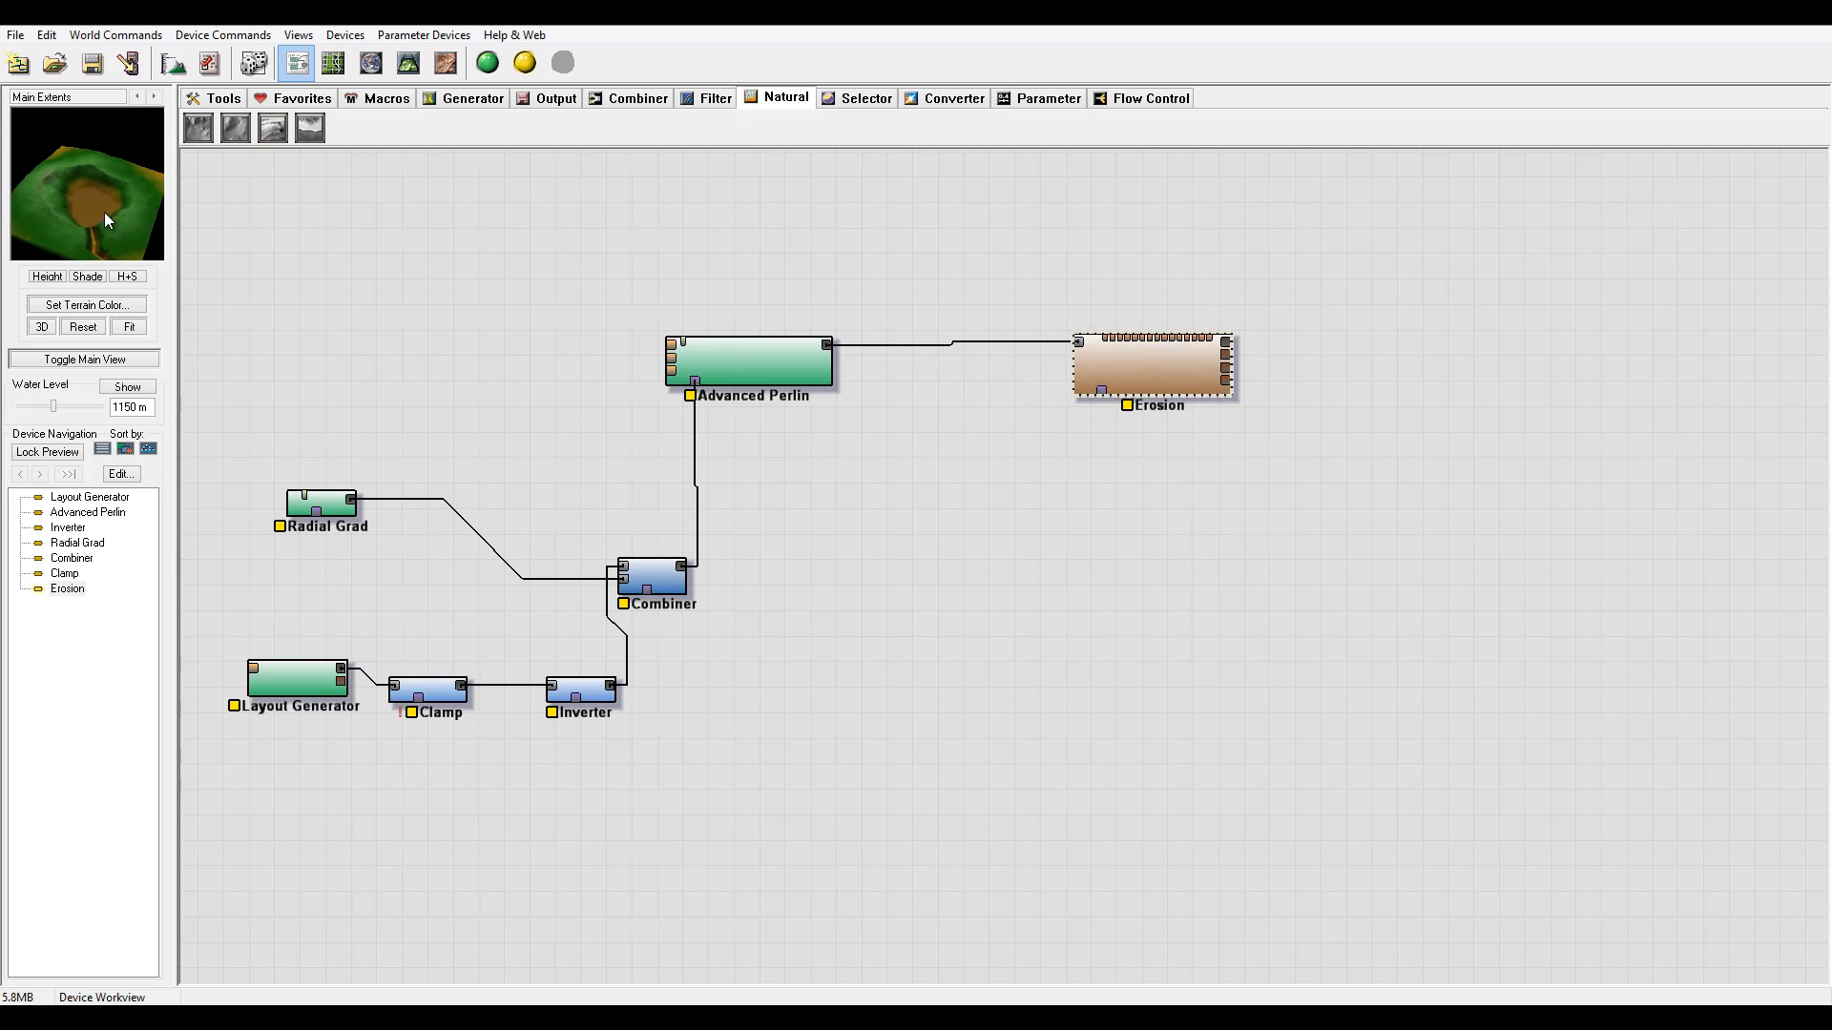
{"action": "left_click_drag", "start_coordinate": [12, 157], "coordinate": [50, 166]}
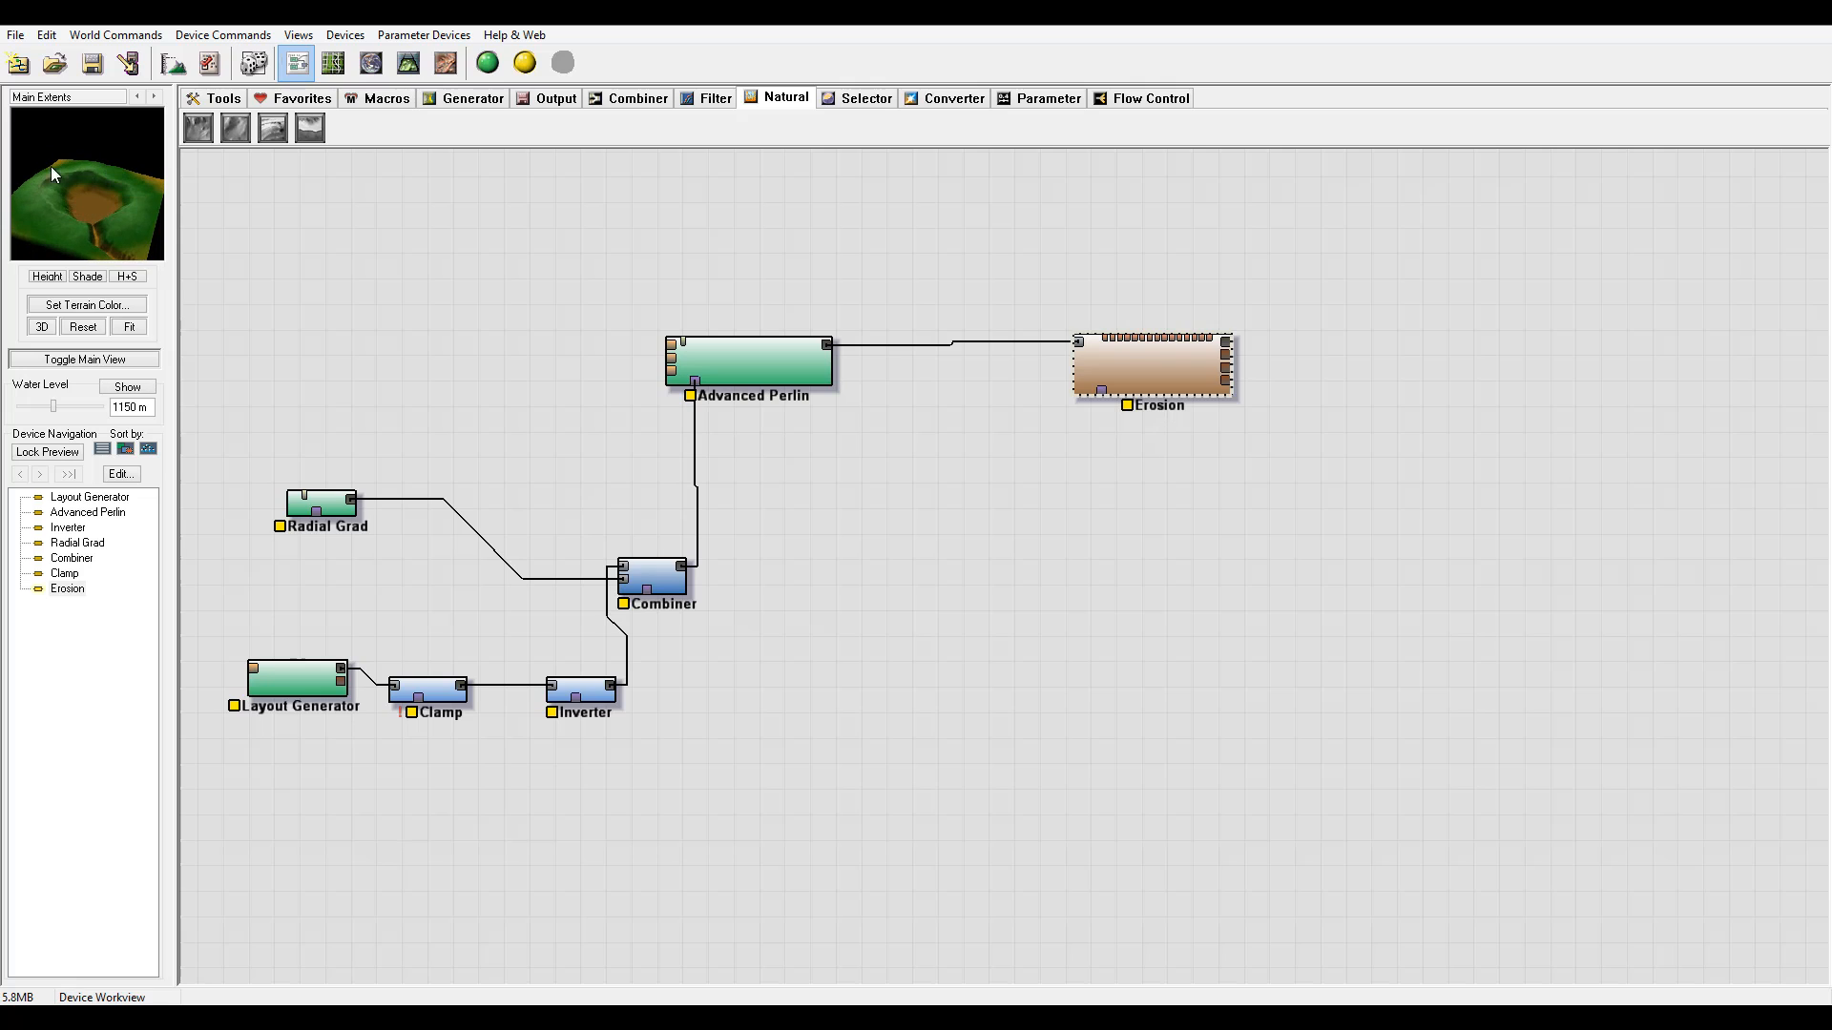
{"action": "left_click", "coordinate": [704, 98]}
{"action": "left_click", "coordinate": [570, 128]}
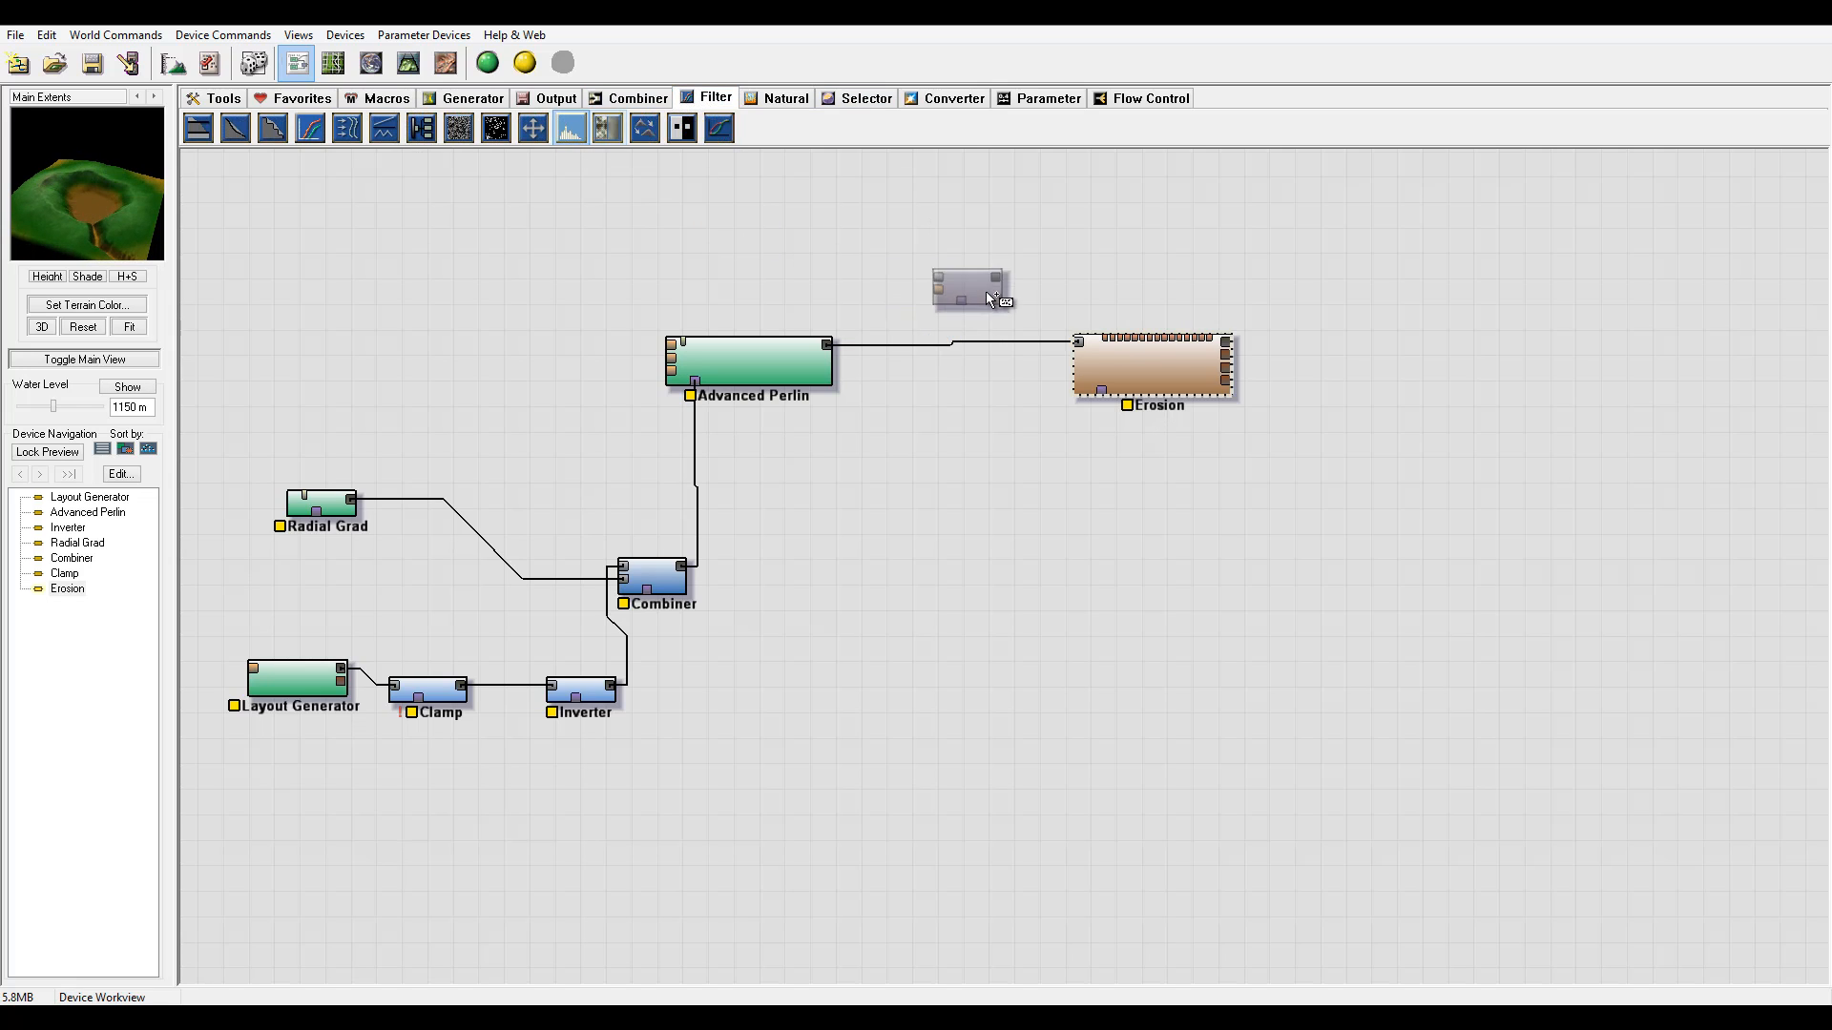
{"action": "left_click", "coordinate": [932, 275]}
{"action": "left_click_drag", "start_coordinate": [828, 345], "coordinate": [932, 268]}
{"action": "left_click_drag", "start_coordinate": [1078, 342], "coordinate": [934, 323]}
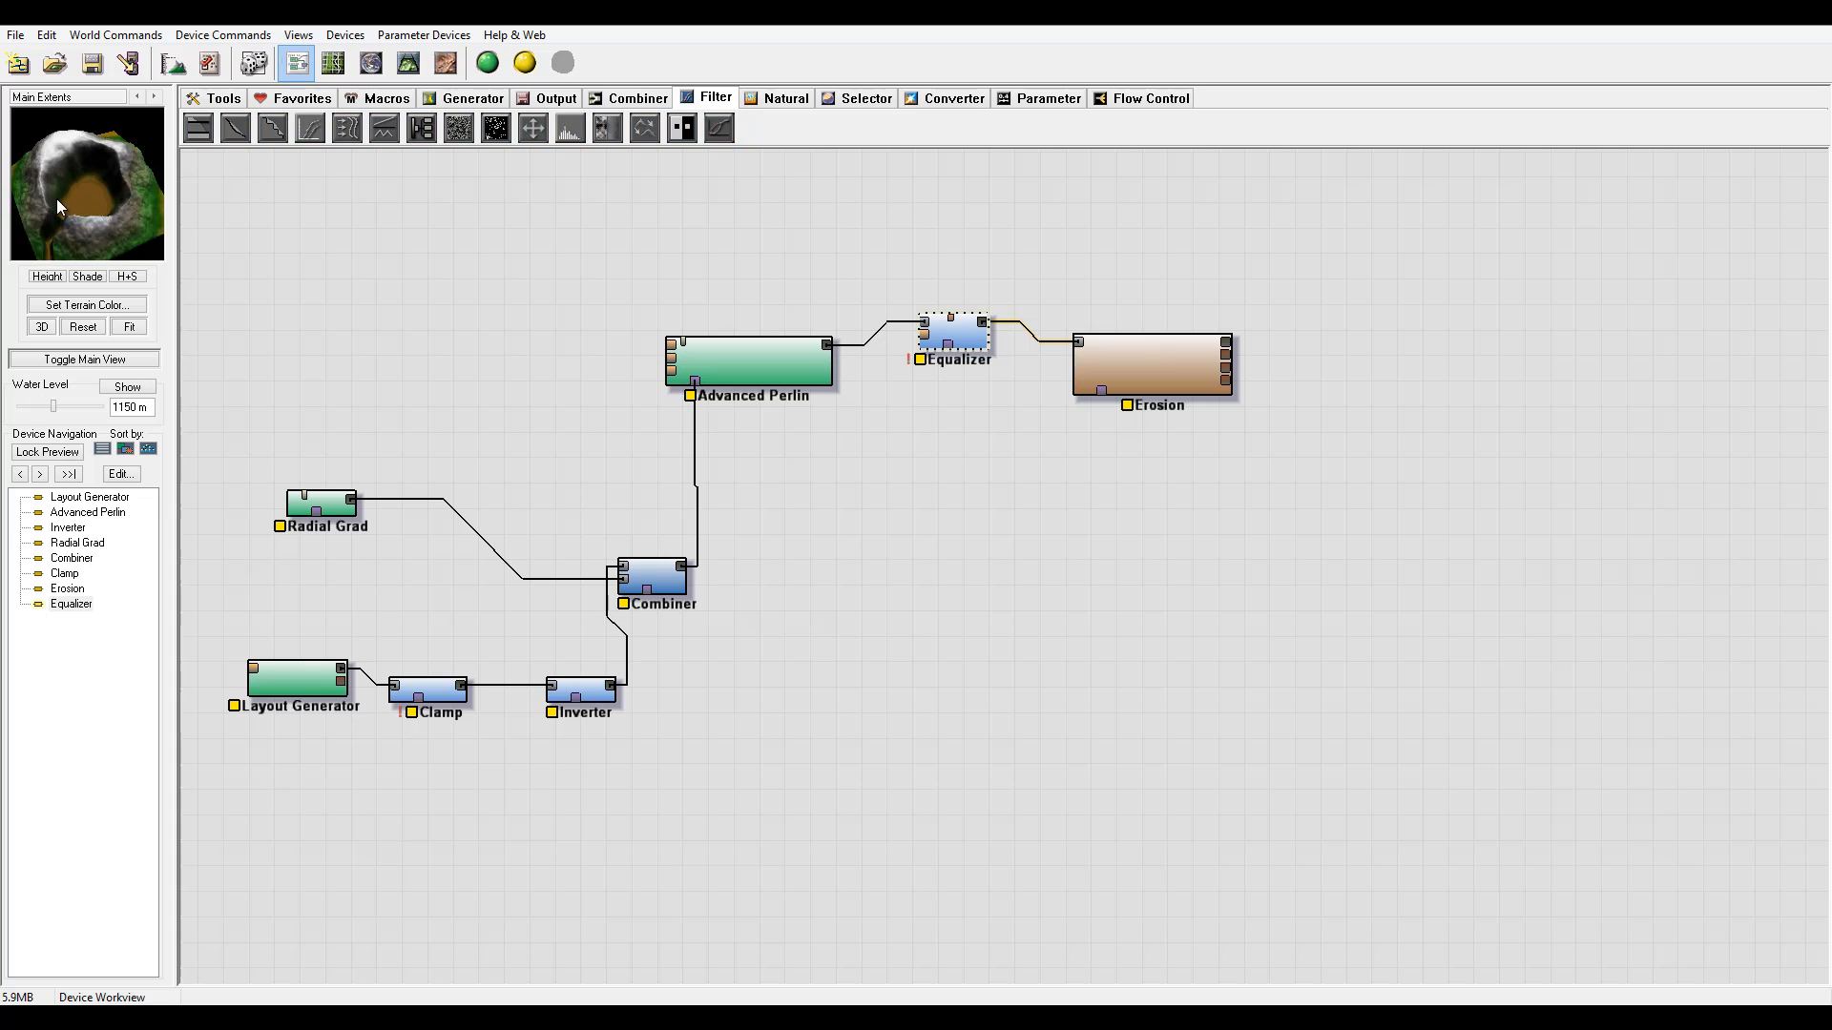
- Reduce the Equalizer's equalization to a little under half of its range and accept the change
{"action": "double_click", "coordinate": [963, 339]}
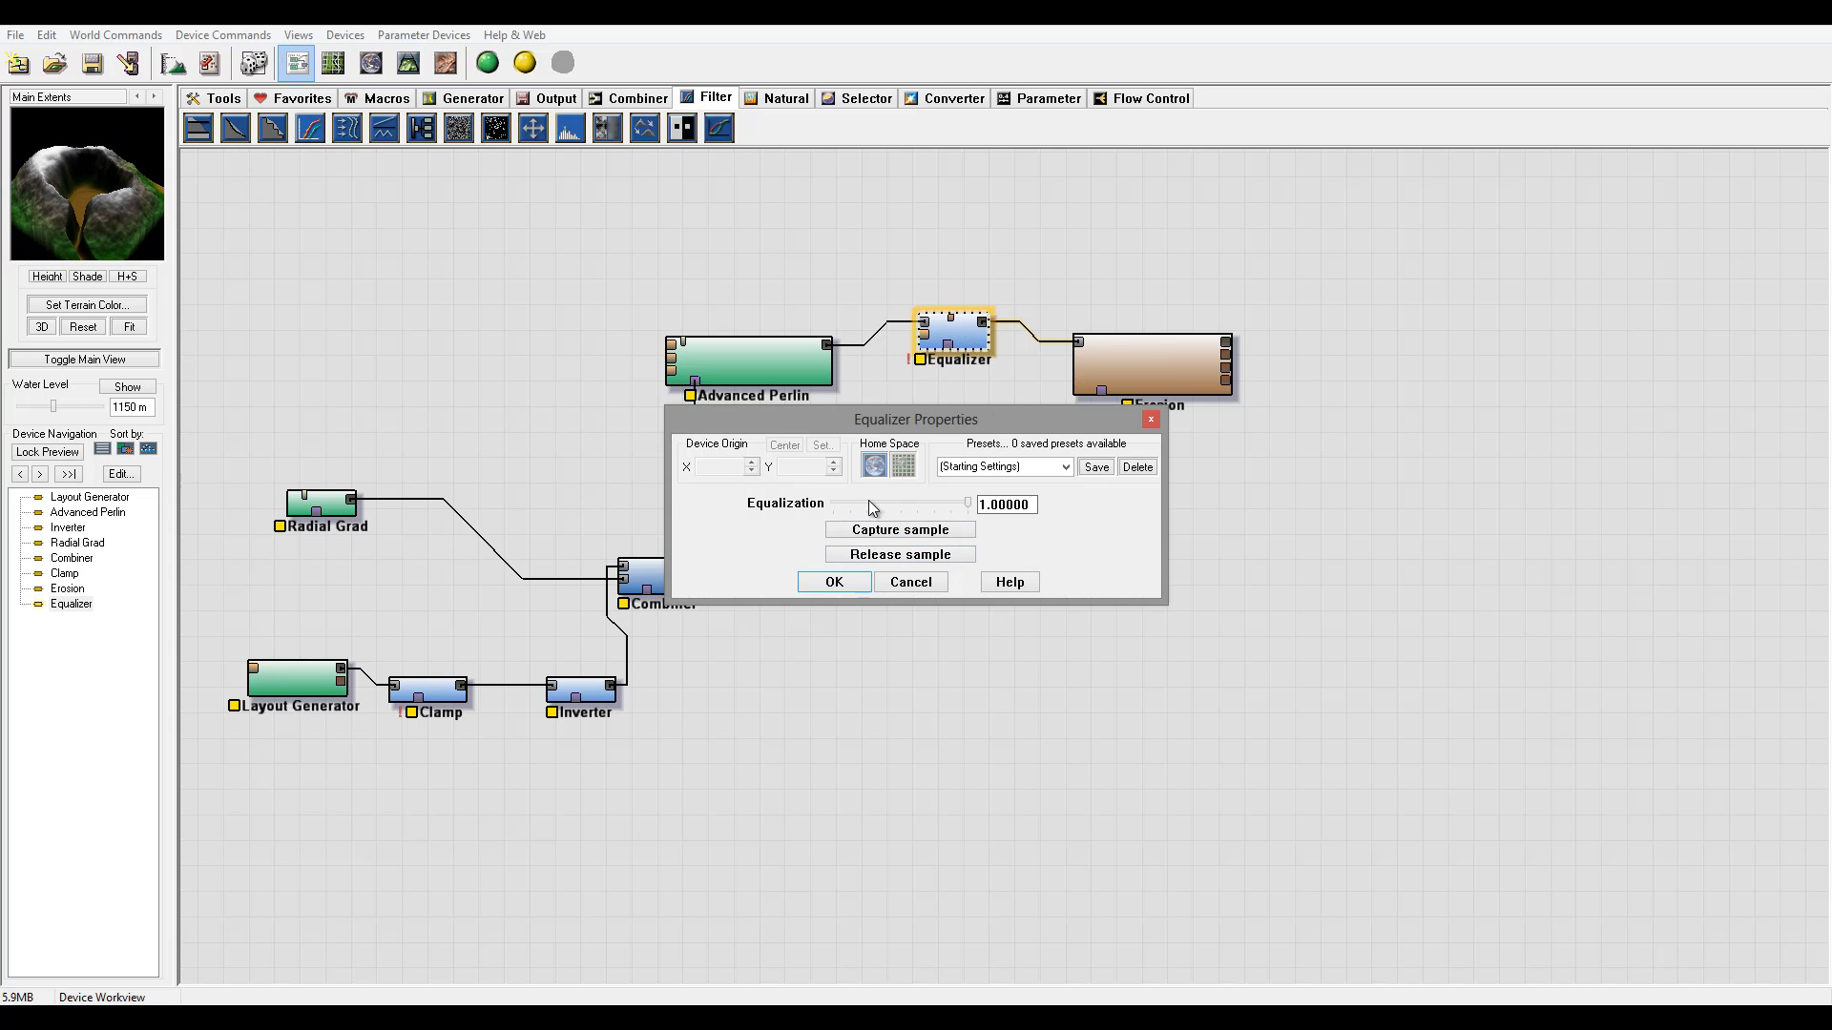
{"action": "left_click_drag", "start_coordinate": [966, 504], "coordinate": [889, 509]}
{"action": "left_click", "coordinate": [834, 583]}
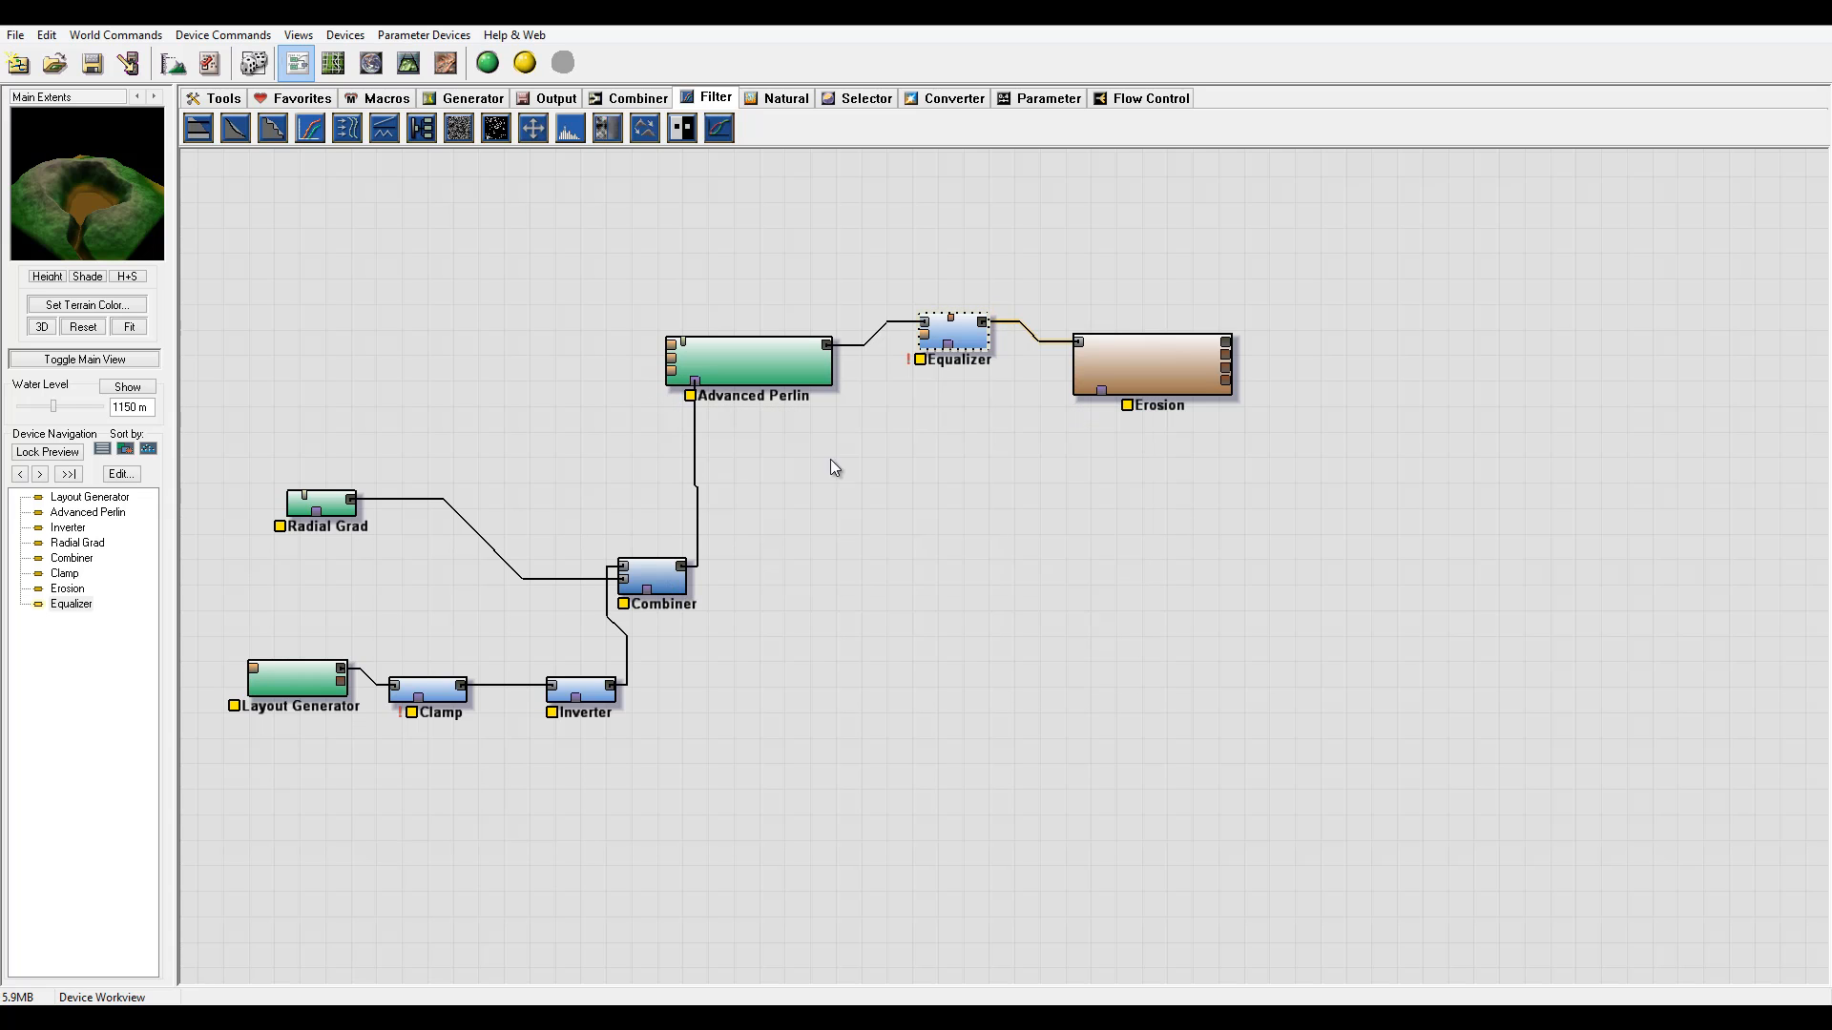
- Set the Erosion device's sediment carry amount to 1.000 and enable Geological-time Enhancement with an erosive power of 0.649
{"action": "double_click", "coordinate": [1156, 364]}
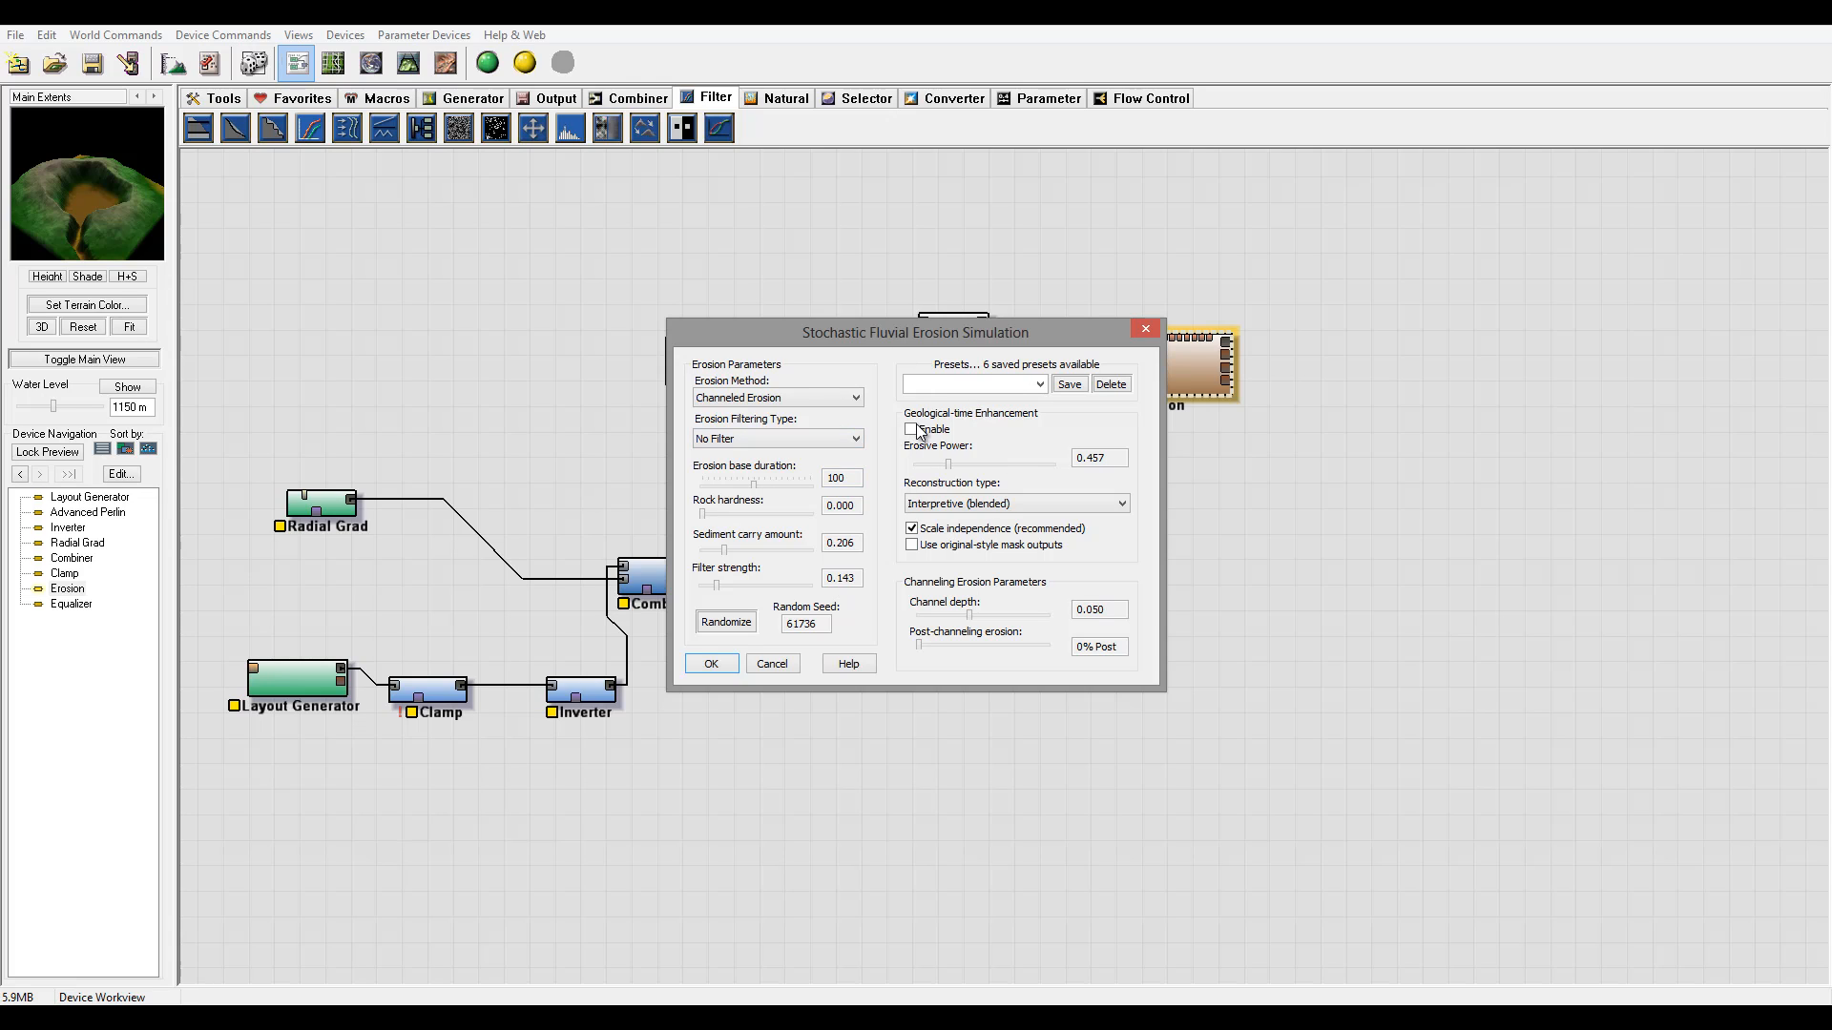
{"action": "left_click_drag", "start_coordinate": [727, 556], "coordinate": [811, 551]}
{"action": "left_click", "coordinate": [104, 226]}
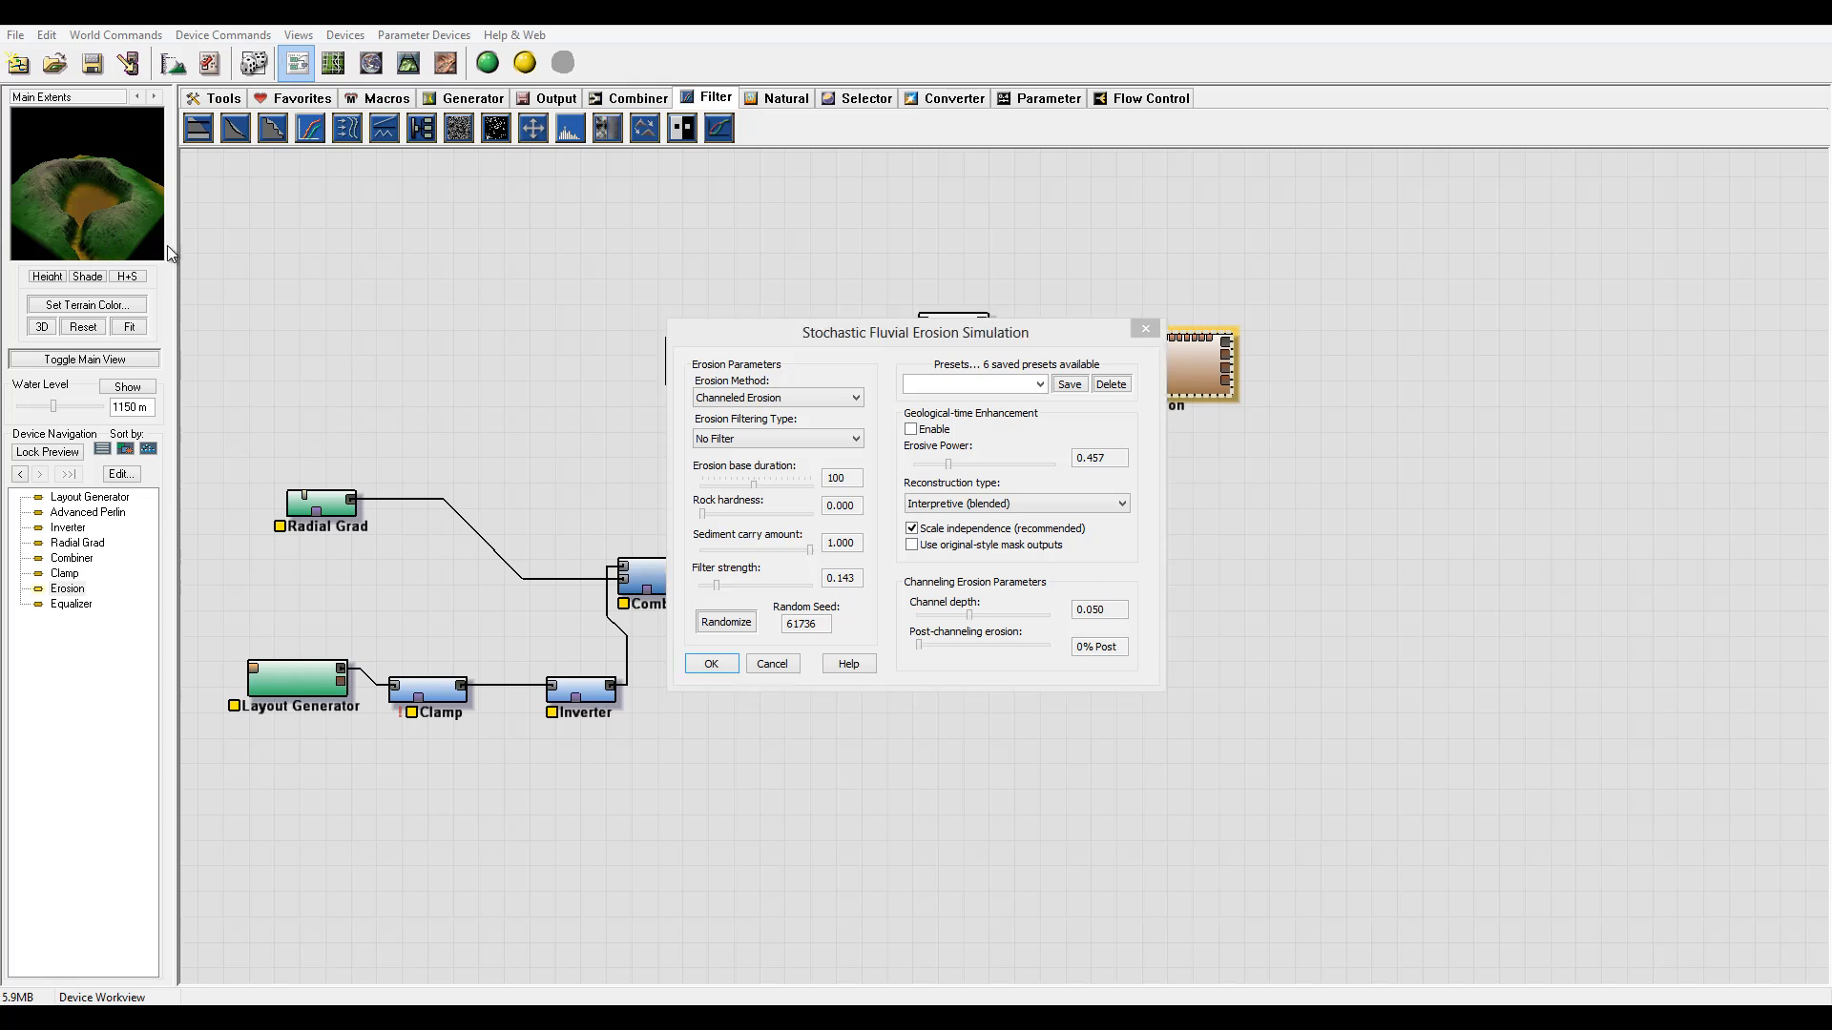
{"action": "left_click", "coordinate": [922, 431]}
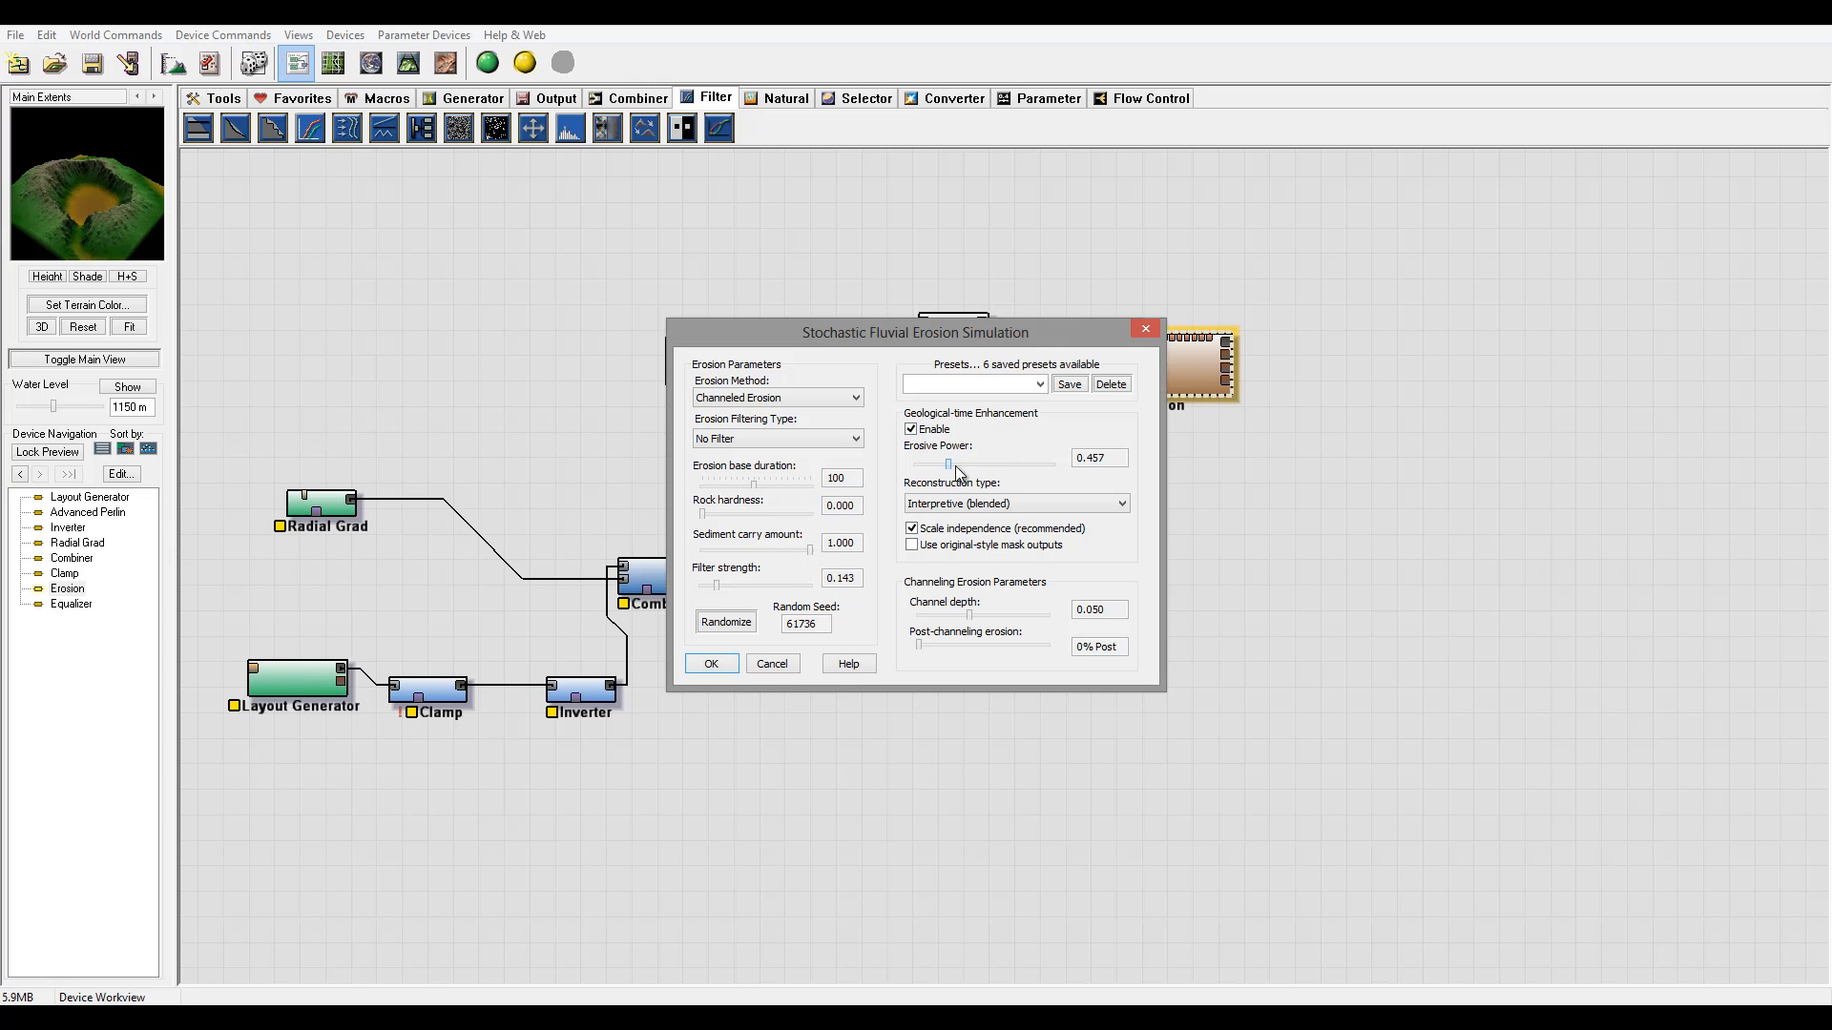
{"action": "left_click", "coordinate": [958, 465]}
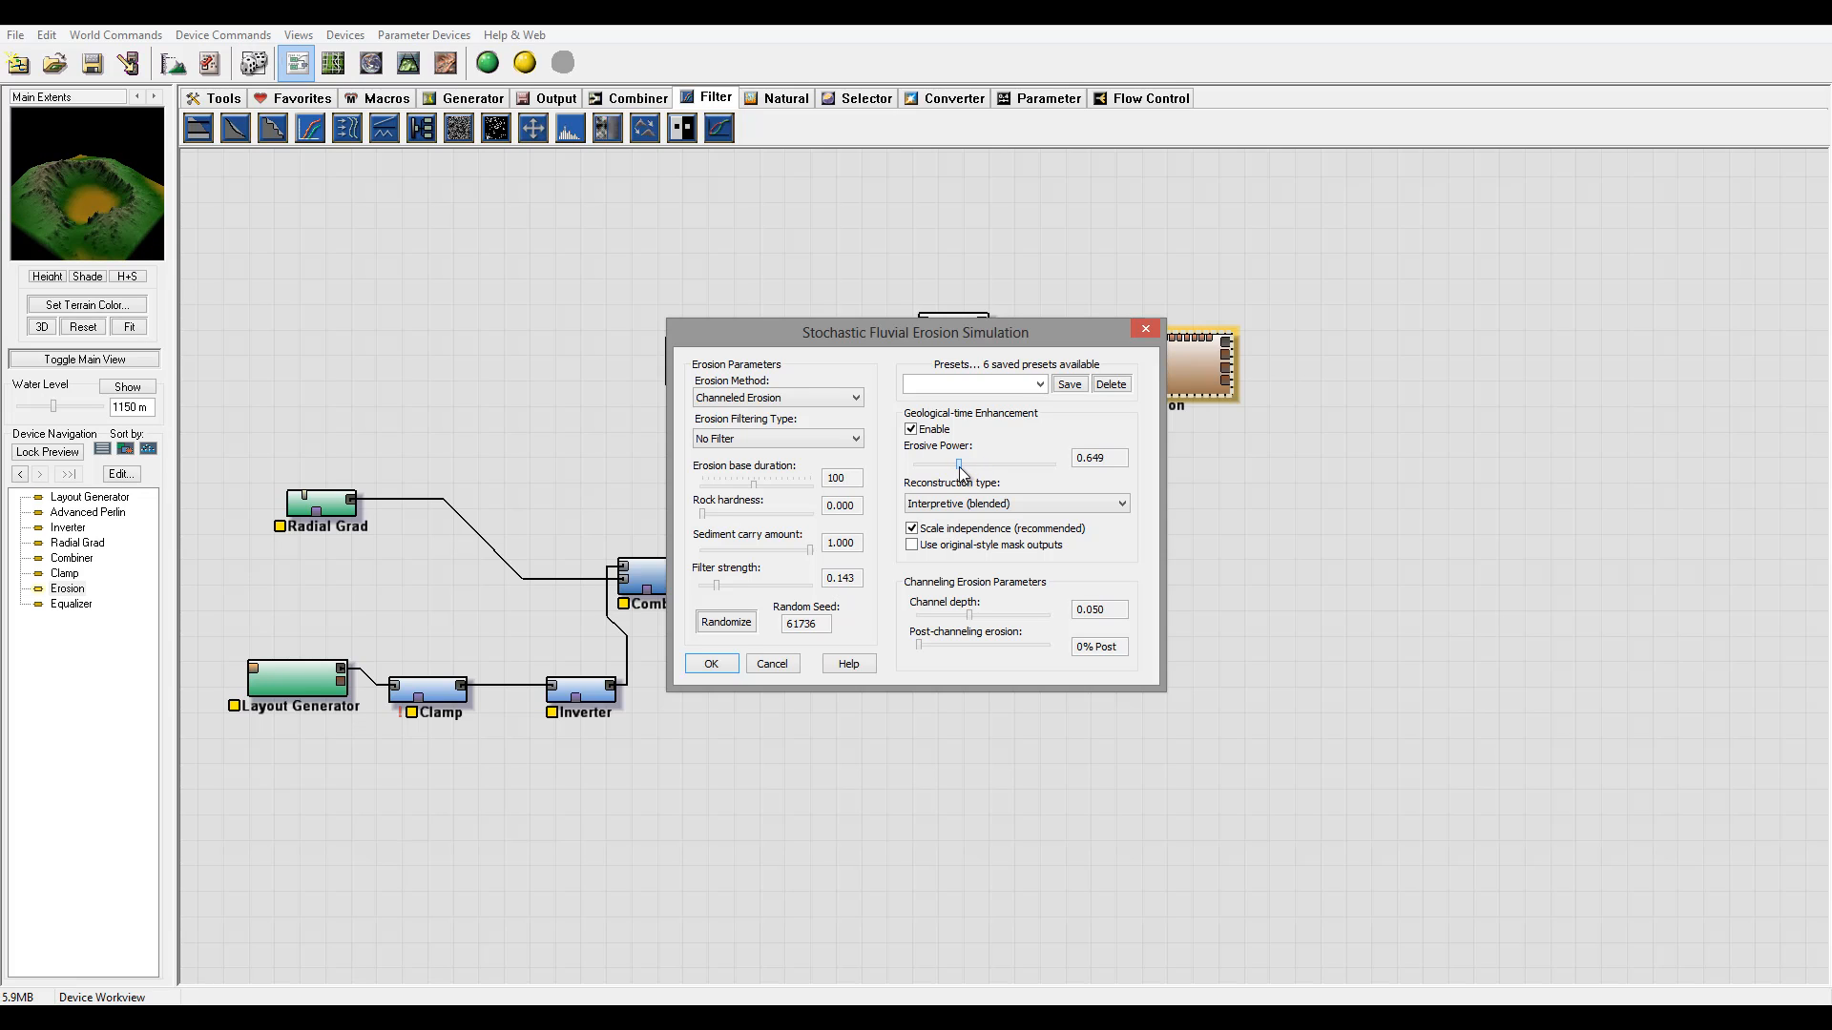
{"action": "left_click_drag", "start_coordinate": [957, 465], "coordinate": [960, 470]}
- Reduce Erosion's sediment carry amount to slightly below 0.270, raise its erosive power to 0.923 and accept the settings
{"action": "left_click_drag", "start_coordinate": [814, 557], "coordinate": [731, 551]}
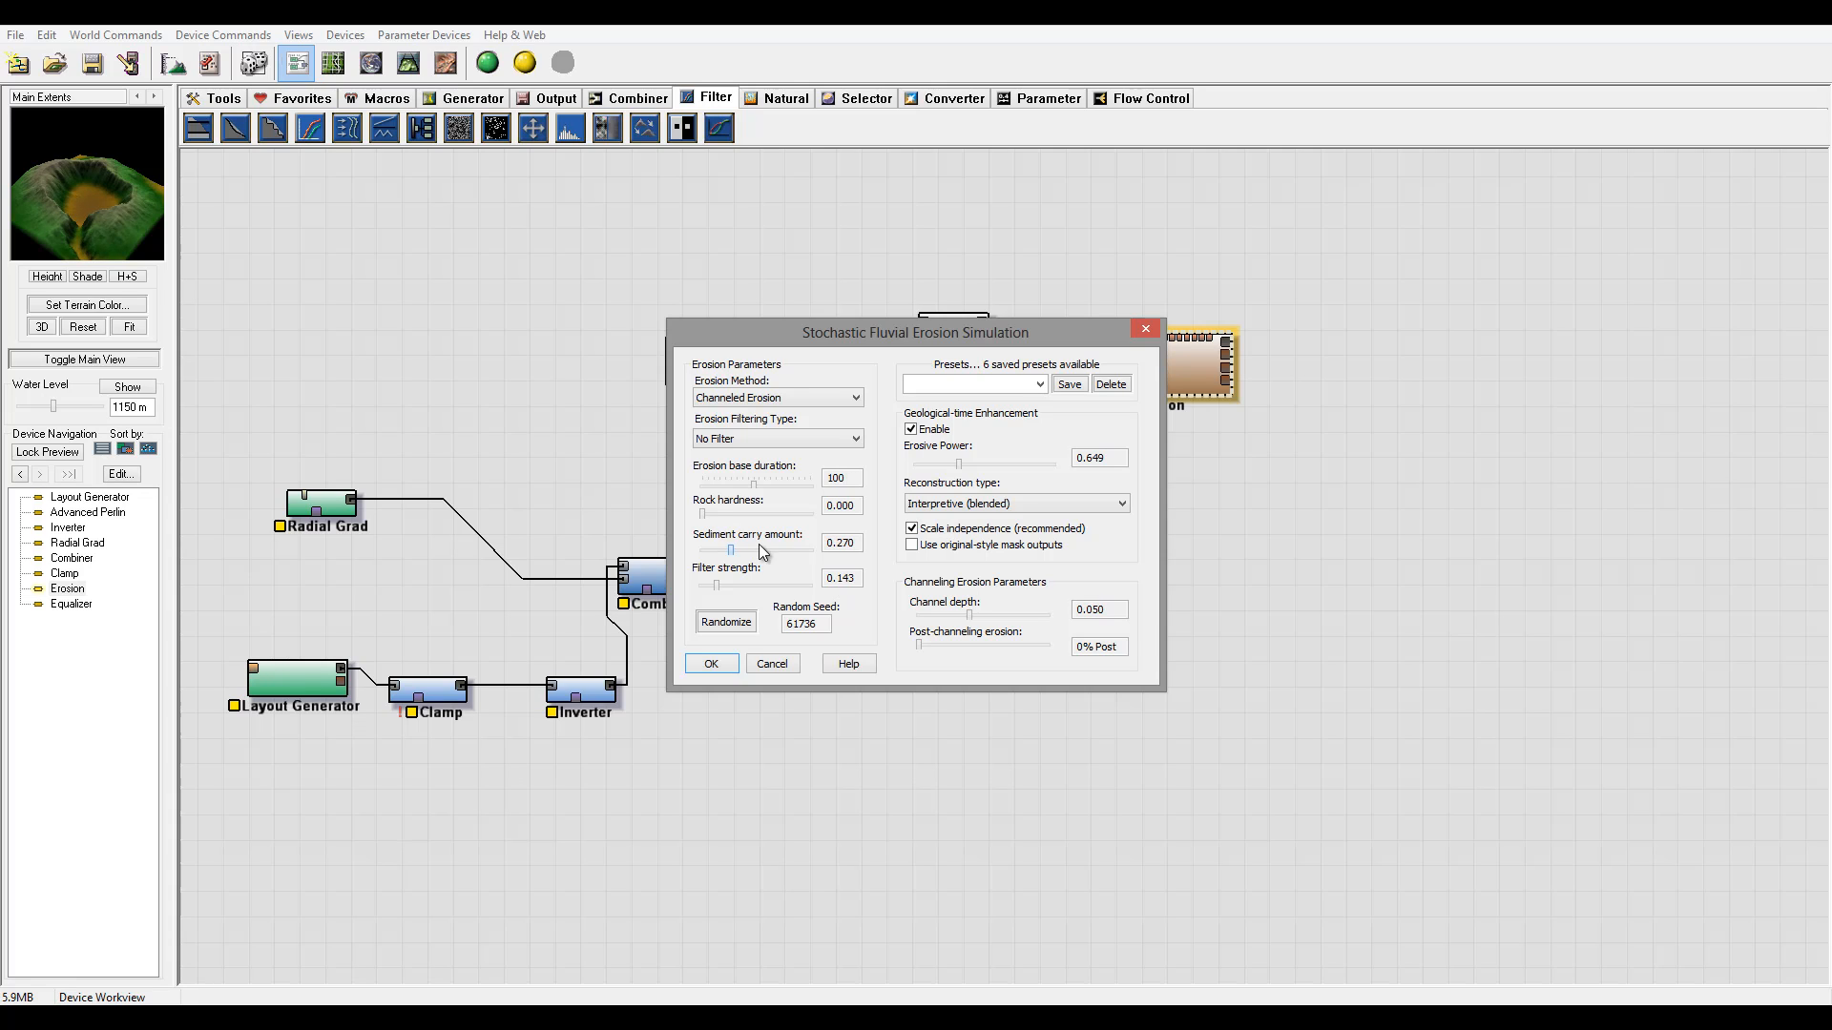
{"action": "left_click_drag", "start_coordinate": [959, 464], "coordinate": [998, 466]}
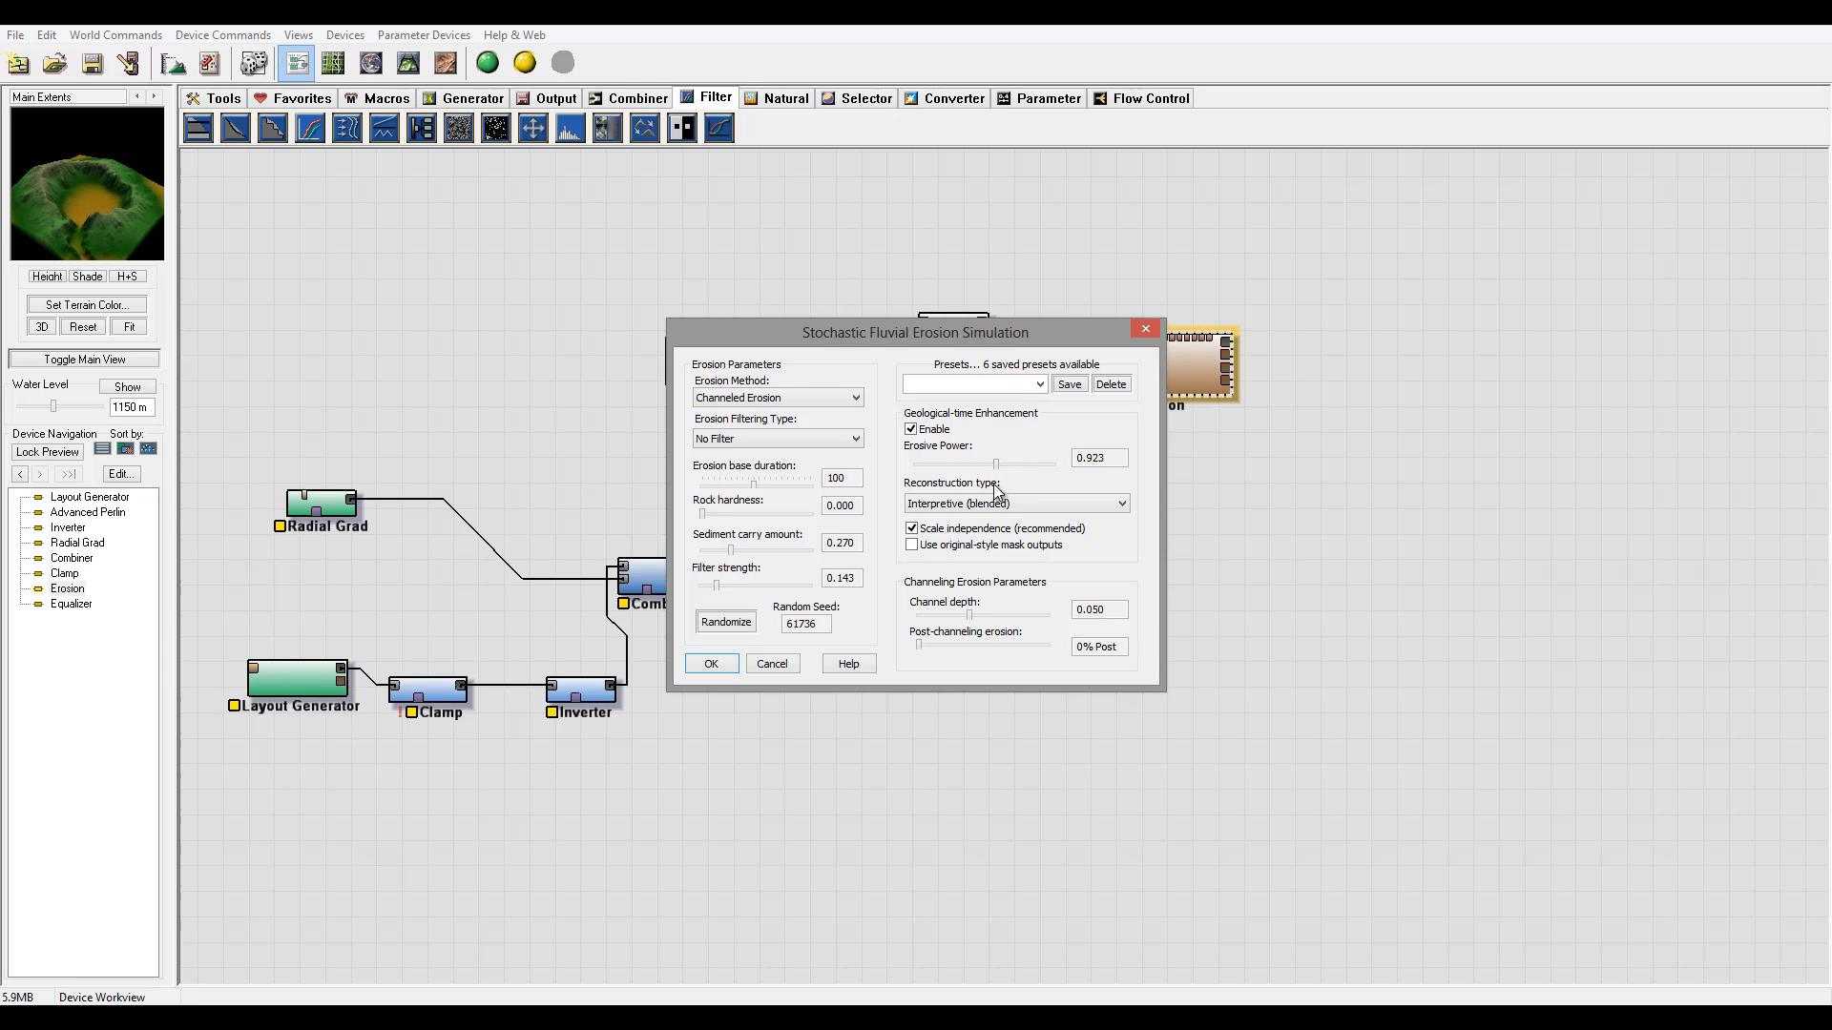
{"action": "mouse_move", "coordinate": [736, 550]}
{"action": "left_mouse_down"}
{"action": "mouse_move", "coordinate": [760, 552]}
{"action": "mouse_move", "coordinate": [727, 548]}
{"action": "left_mouse_up"}
{"action": "left_click", "coordinate": [73, 193]}
{"action": "left_click", "coordinate": [709, 662]}
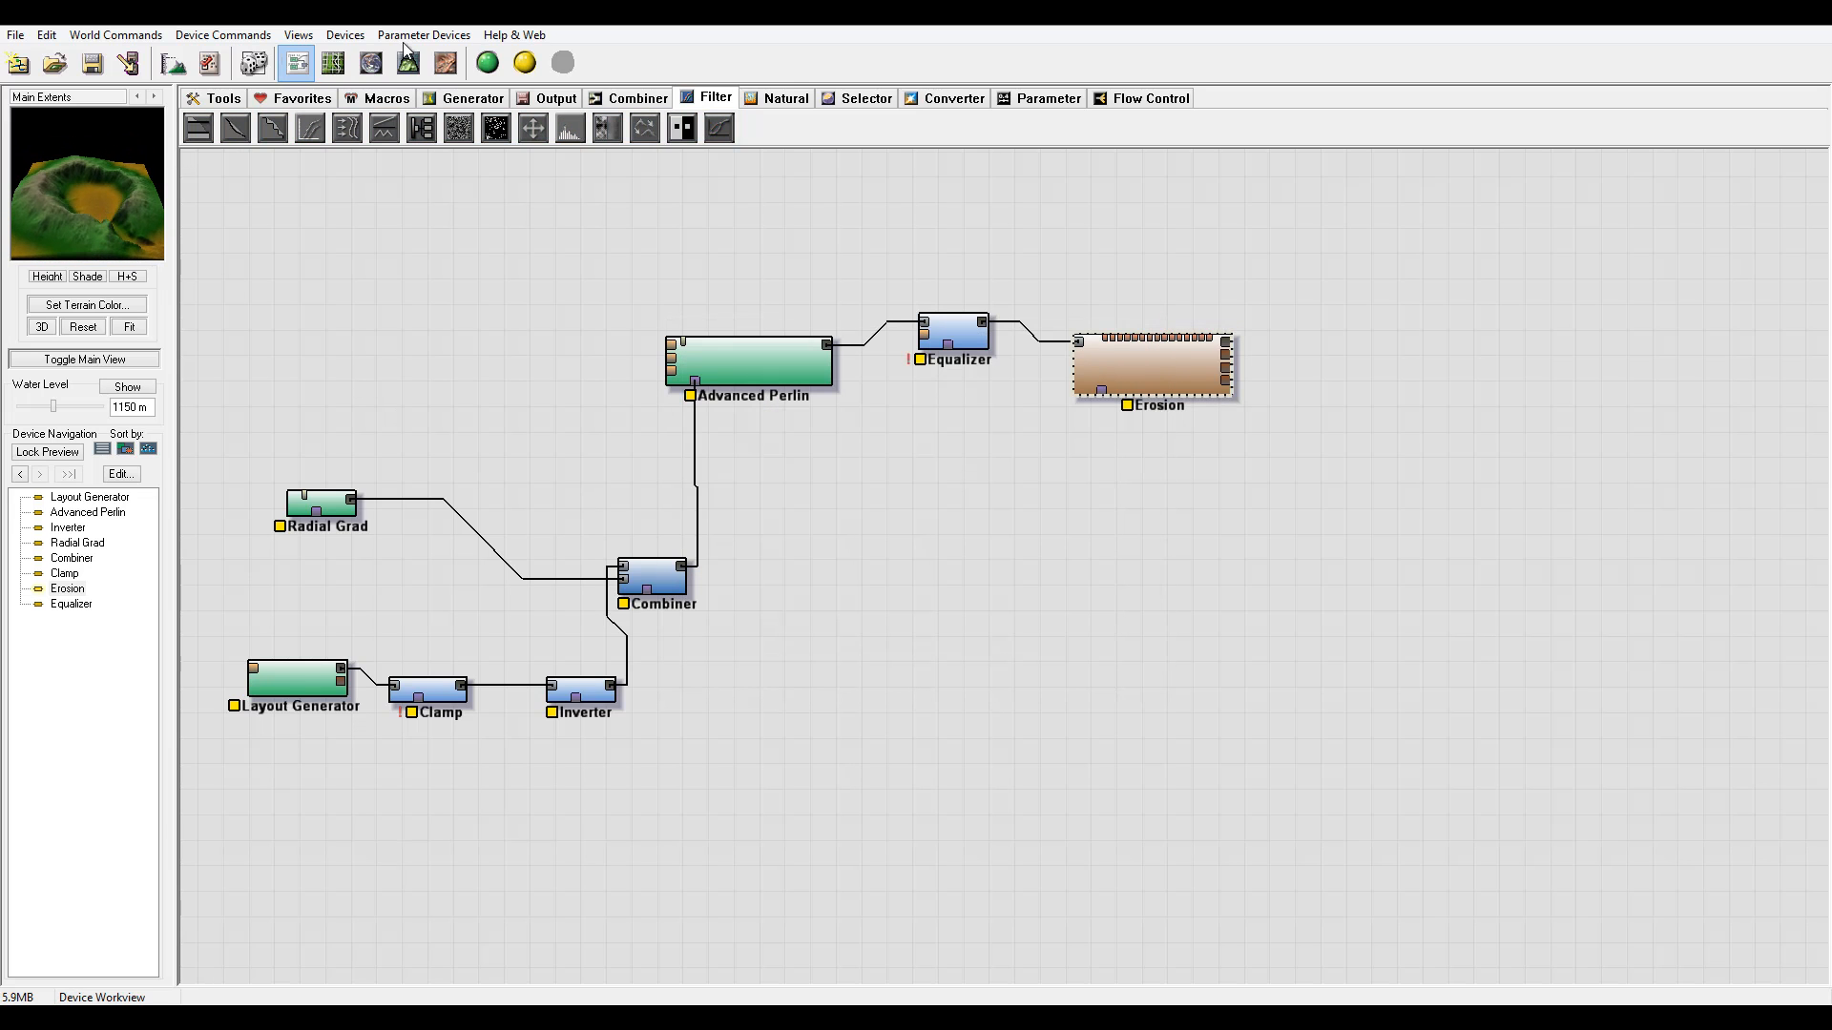
- Show the eroded terrain in the 3D view and examine the crater and its breached rim up close
{"action": "left_click", "coordinate": [409, 62]}
{"action": "scroll", "coordinate": [1083, 596], "scroll_direction": "up", "scroll_amount": 6}
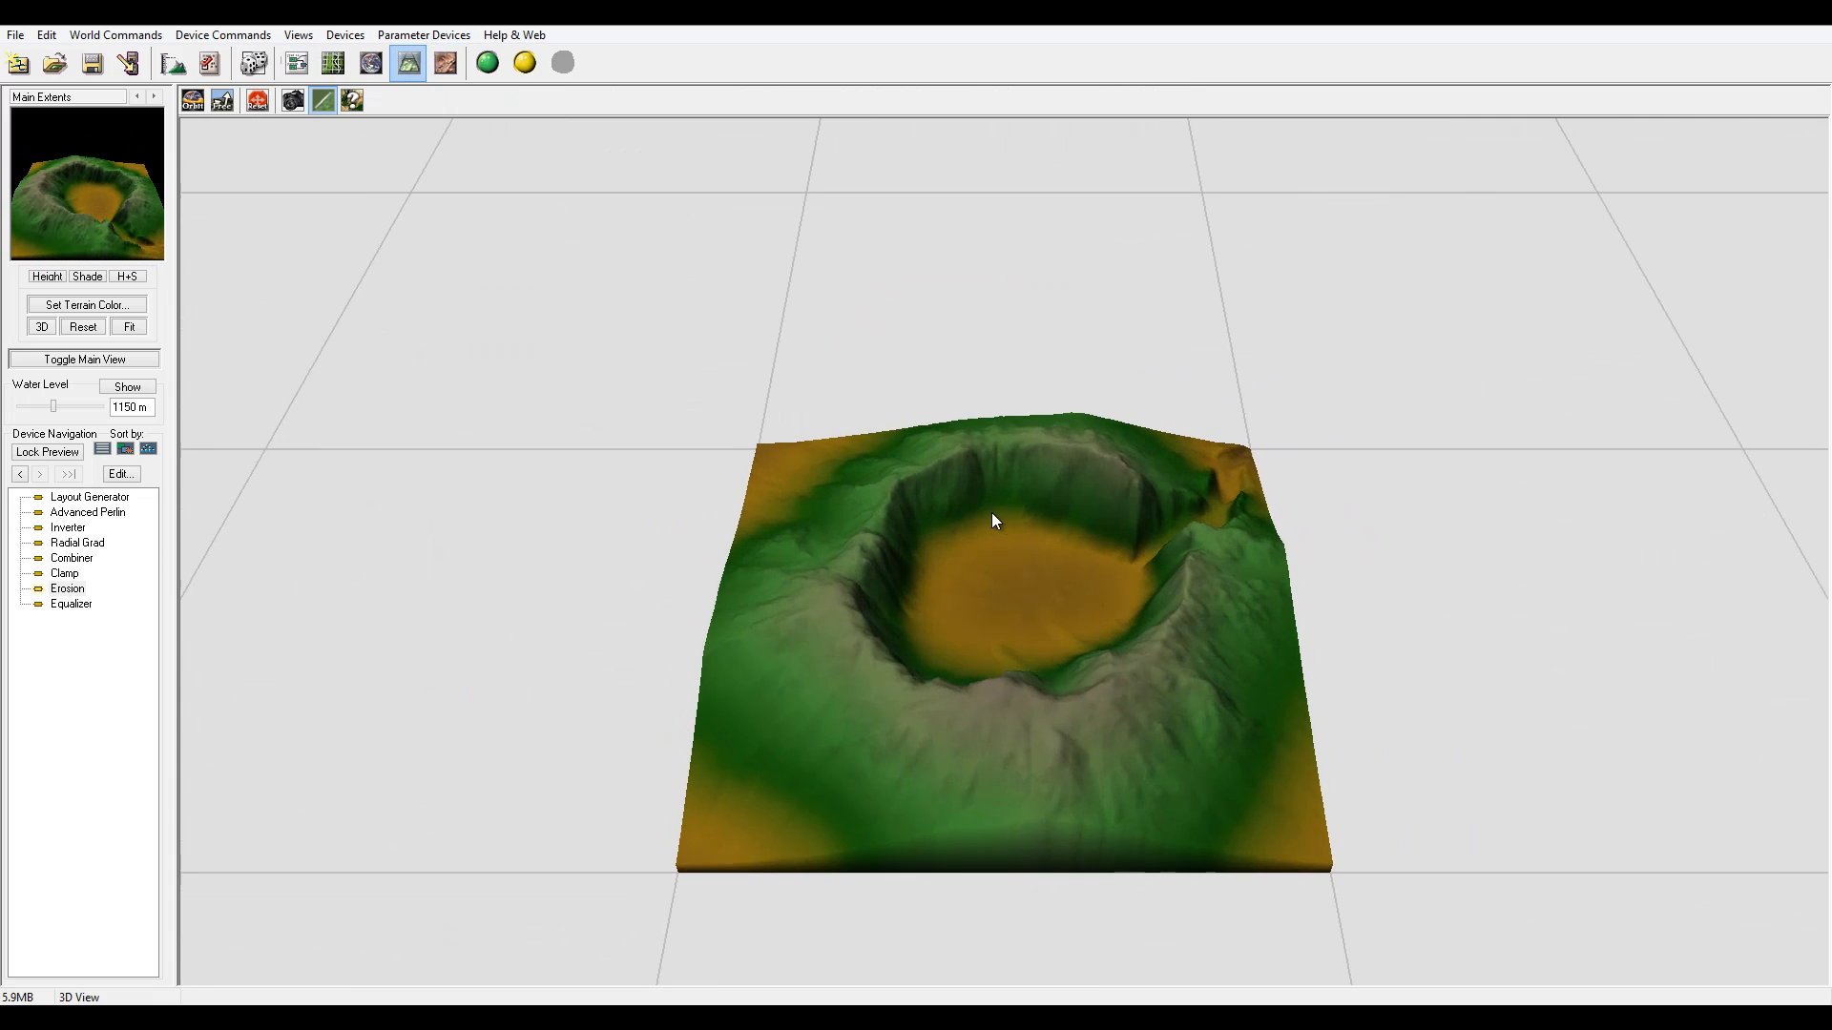
{"action": "left_click_drag", "start_coordinate": [1212, 617], "coordinate": [1162, 660]}
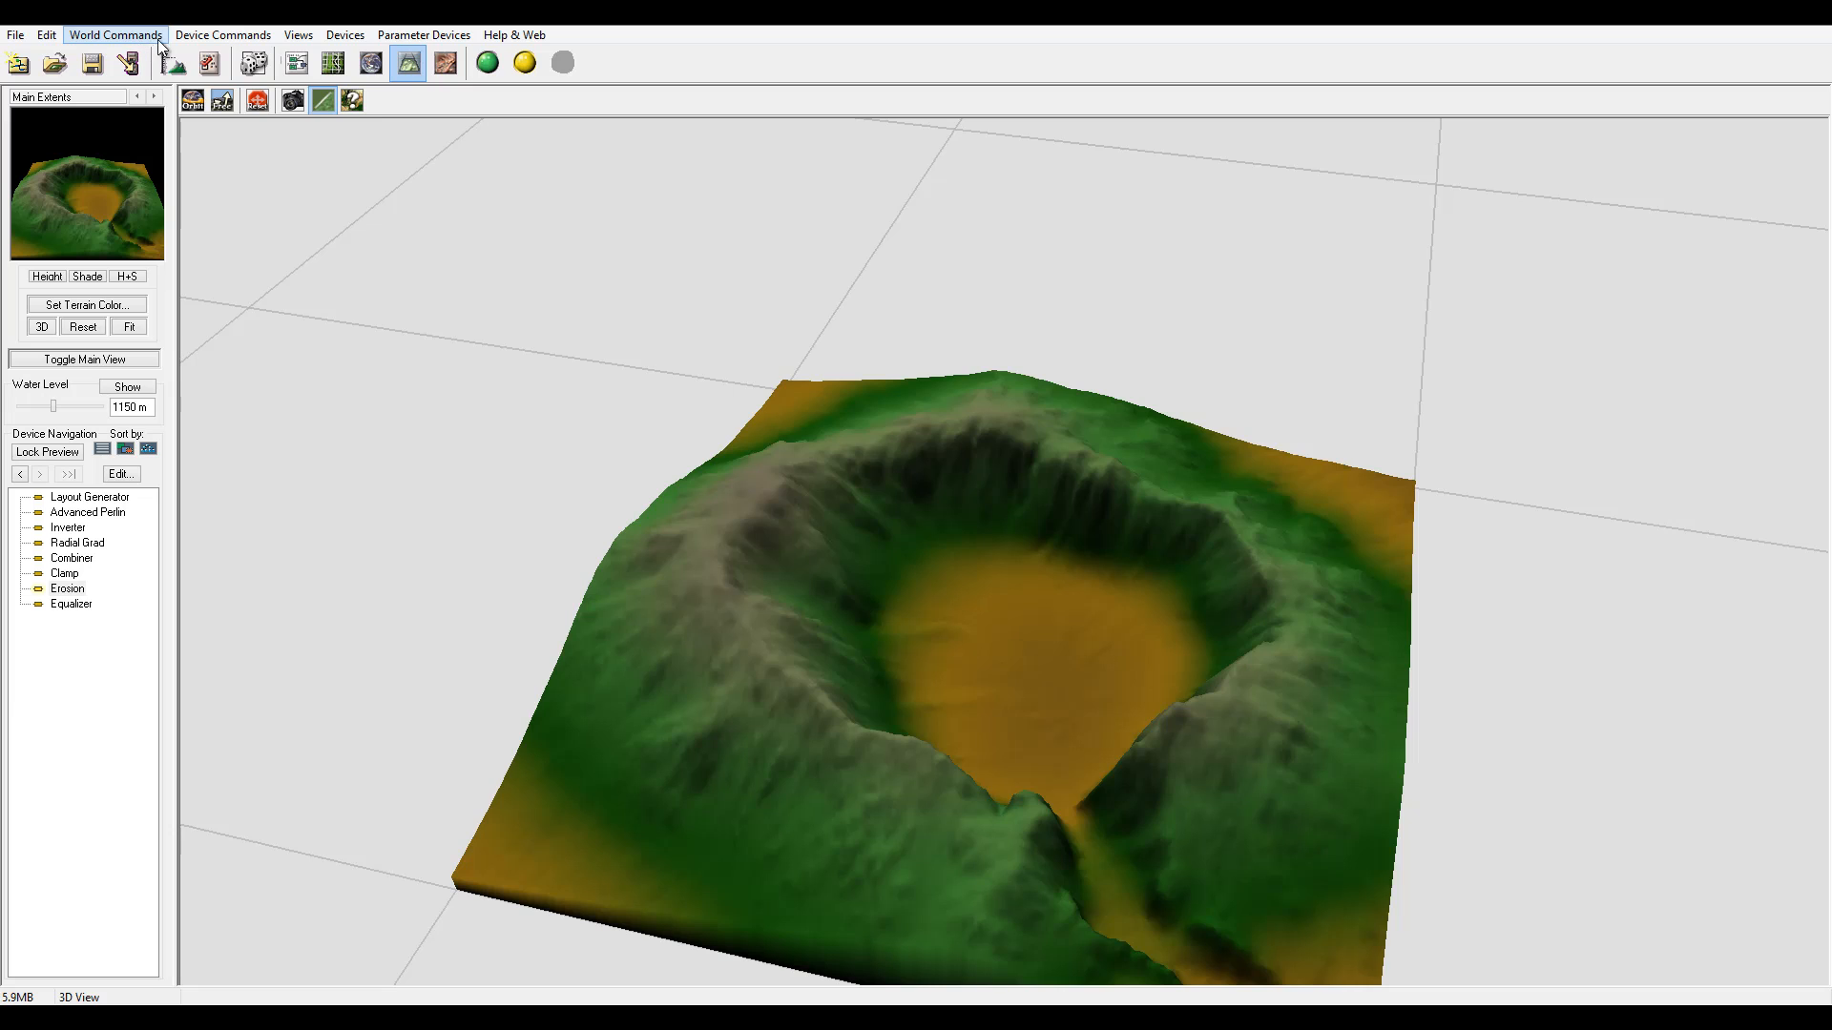
- Set the Main Extents normal build resolution to 1025 x 1025 and build the terrain
{"action": "left_click", "coordinate": [166, 71]}
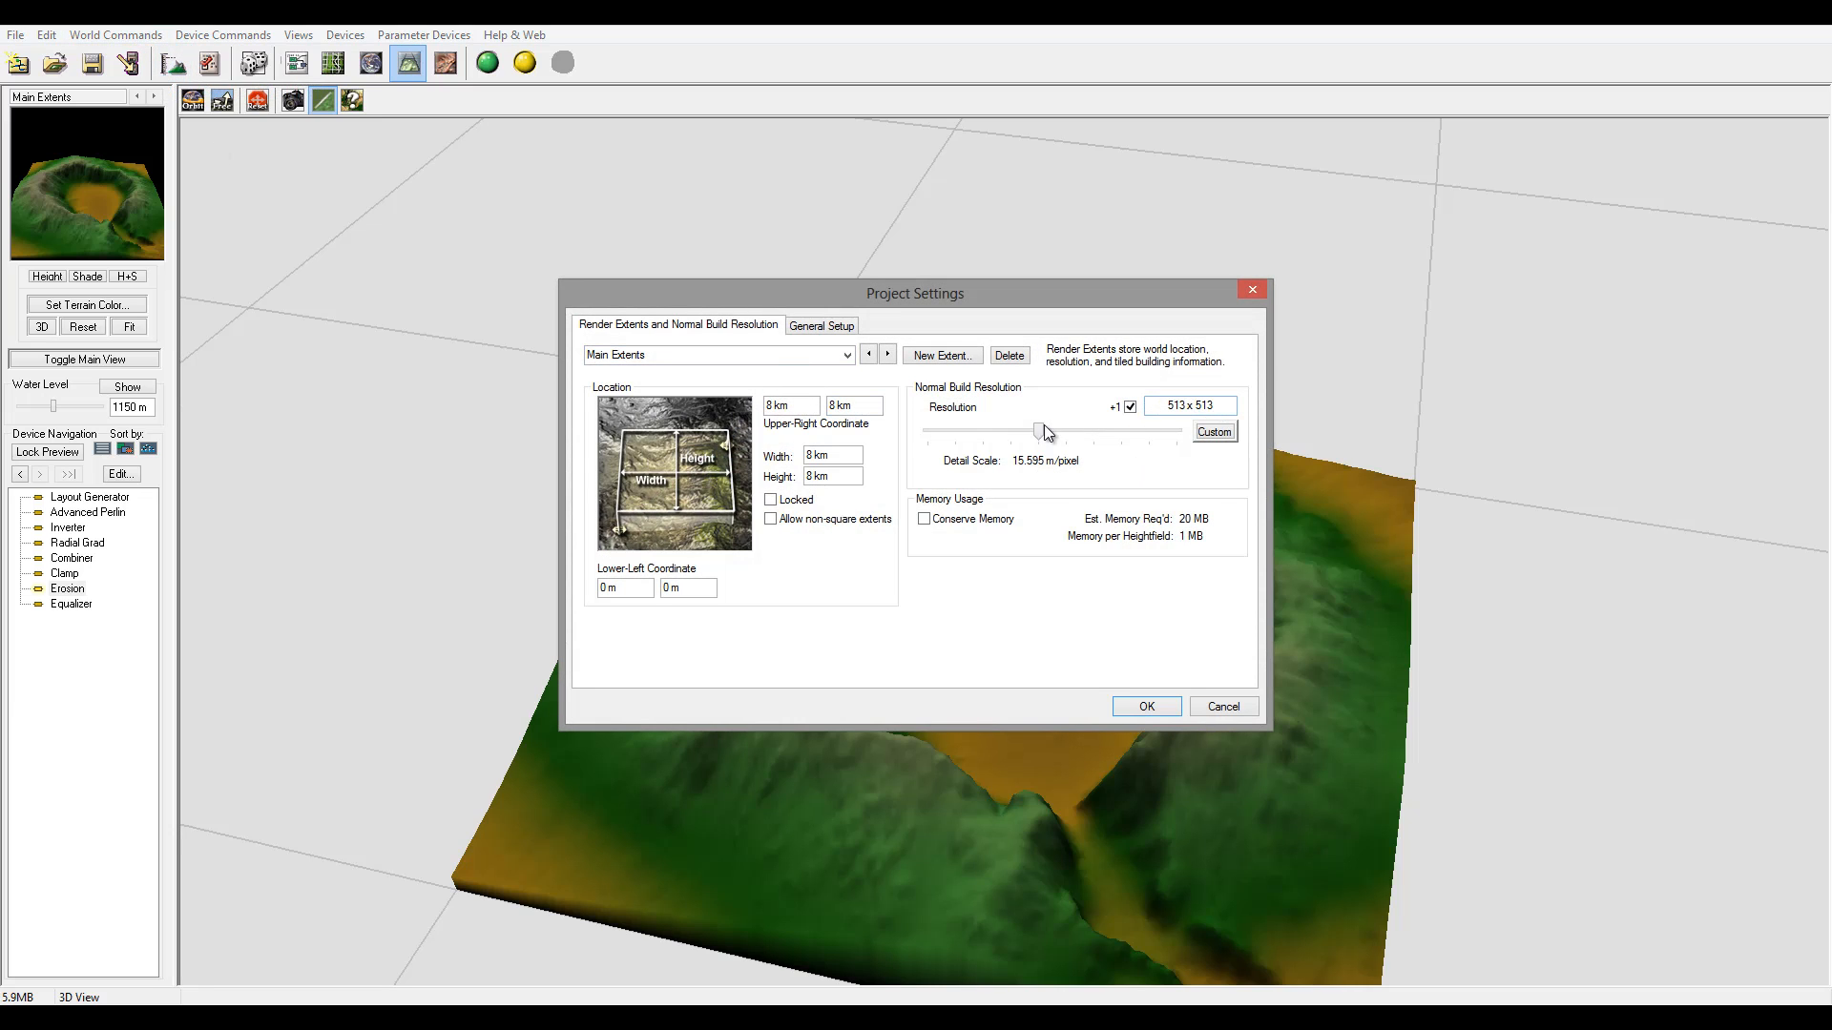
{"action": "left_click_drag", "start_coordinate": [1046, 432], "coordinate": [1072, 439]}
{"action": "left_click", "coordinate": [1145, 706]}
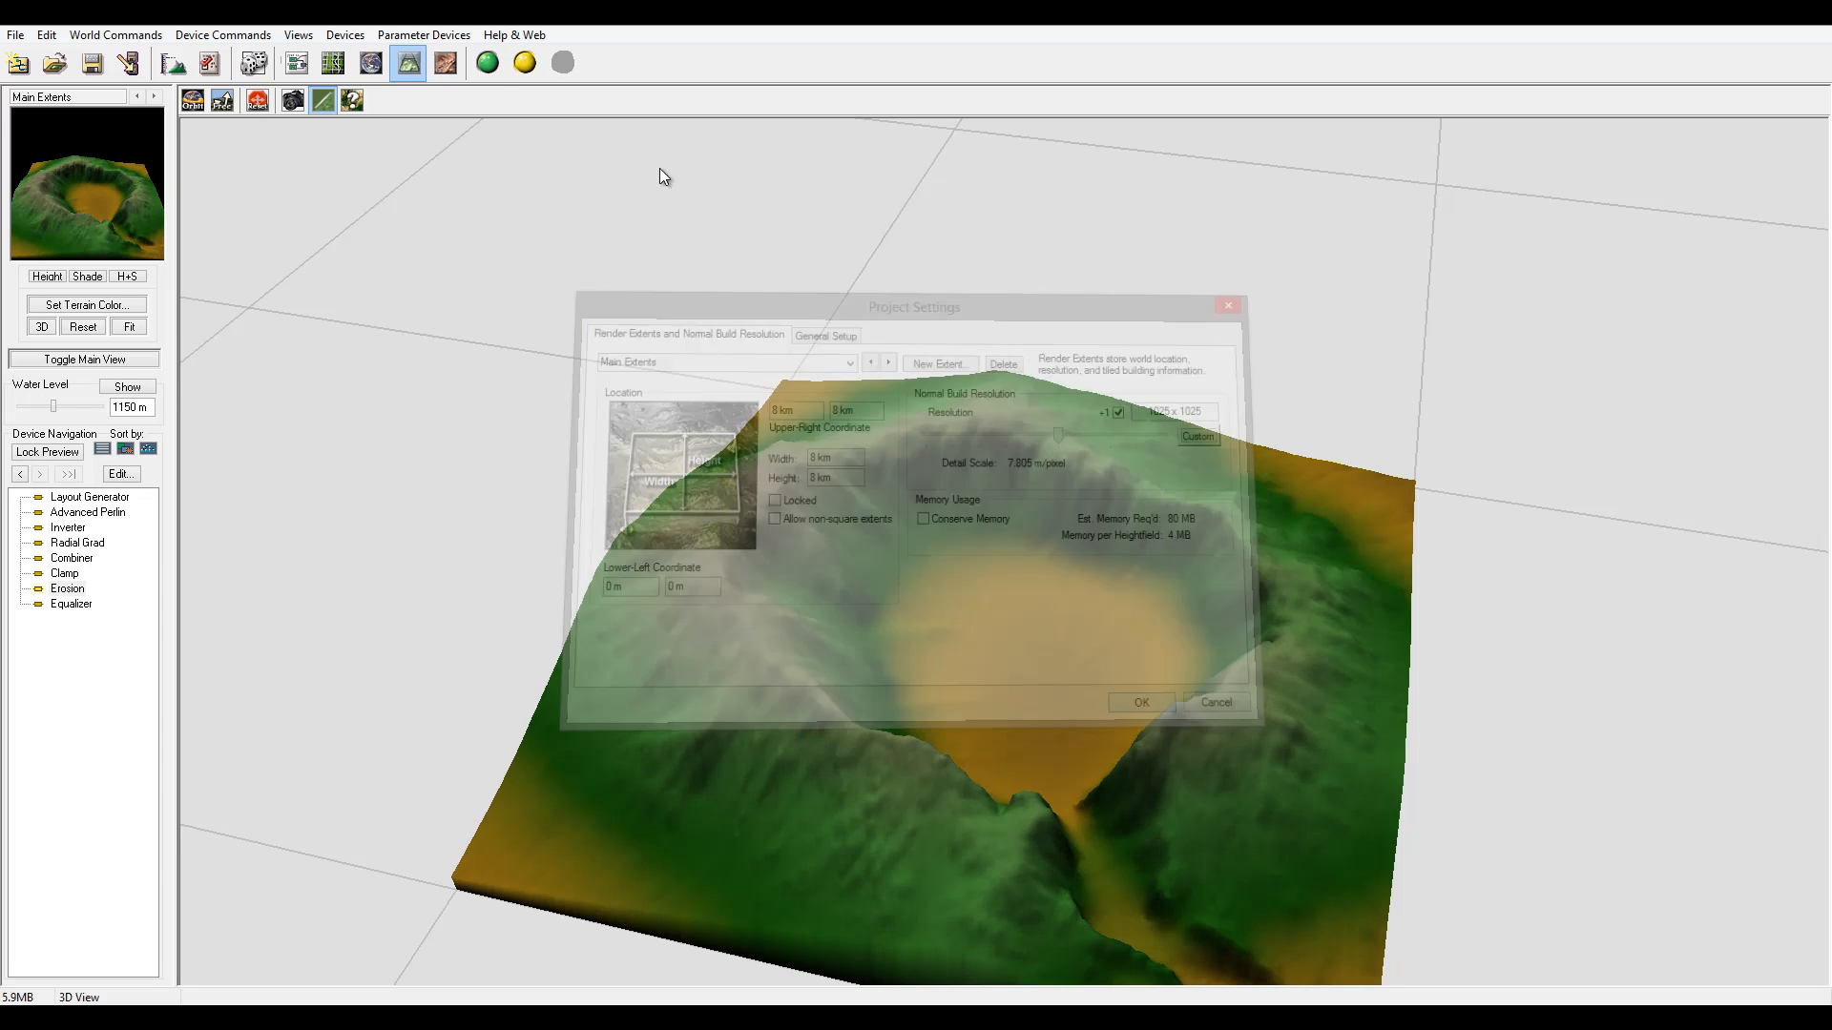
{"action": "left_click", "coordinate": [487, 62]}
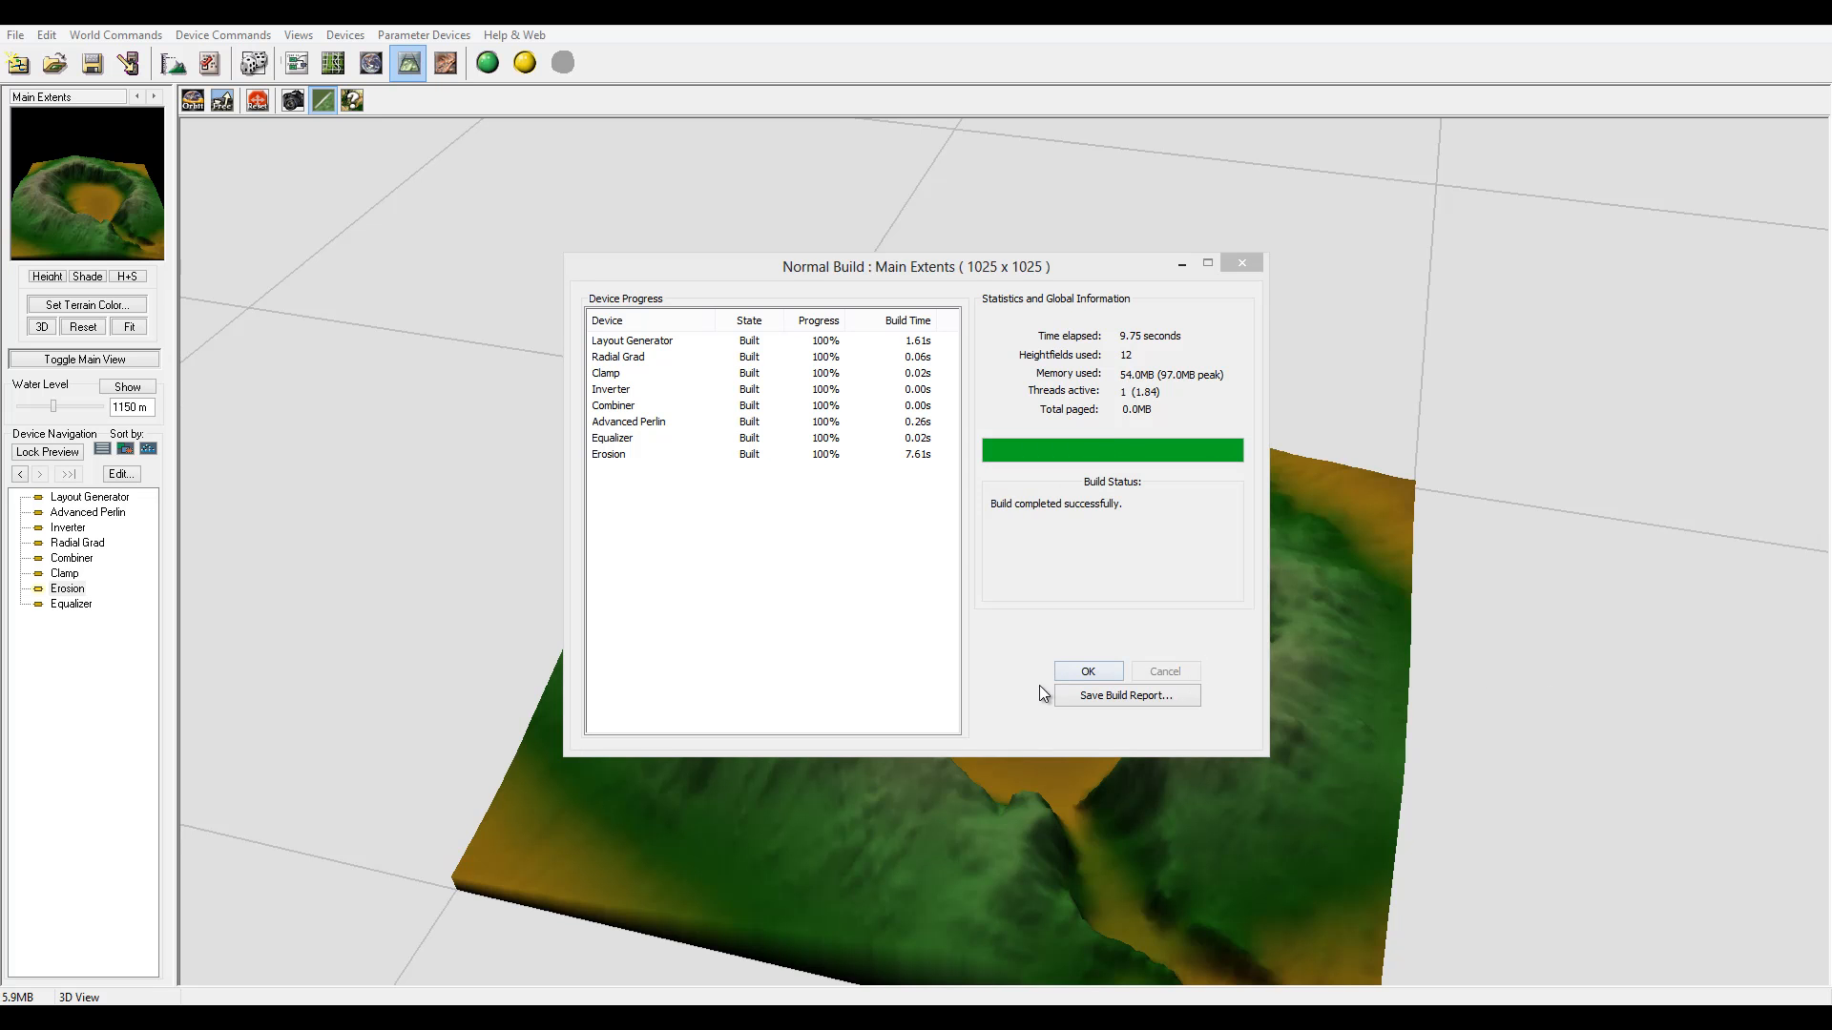
{"action": "left_click", "coordinate": [1087, 671]}
- Examine the built crater's floor, eroded walls and rim channel from close up and from several sides
{"action": "scroll", "coordinate": [1269, 682], "scroll_direction": "up", "scroll_amount": 3}
{"action": "scroll", "coordinate": [1267, 669], "scroll_direction": "up", "scroll_amount": 3}
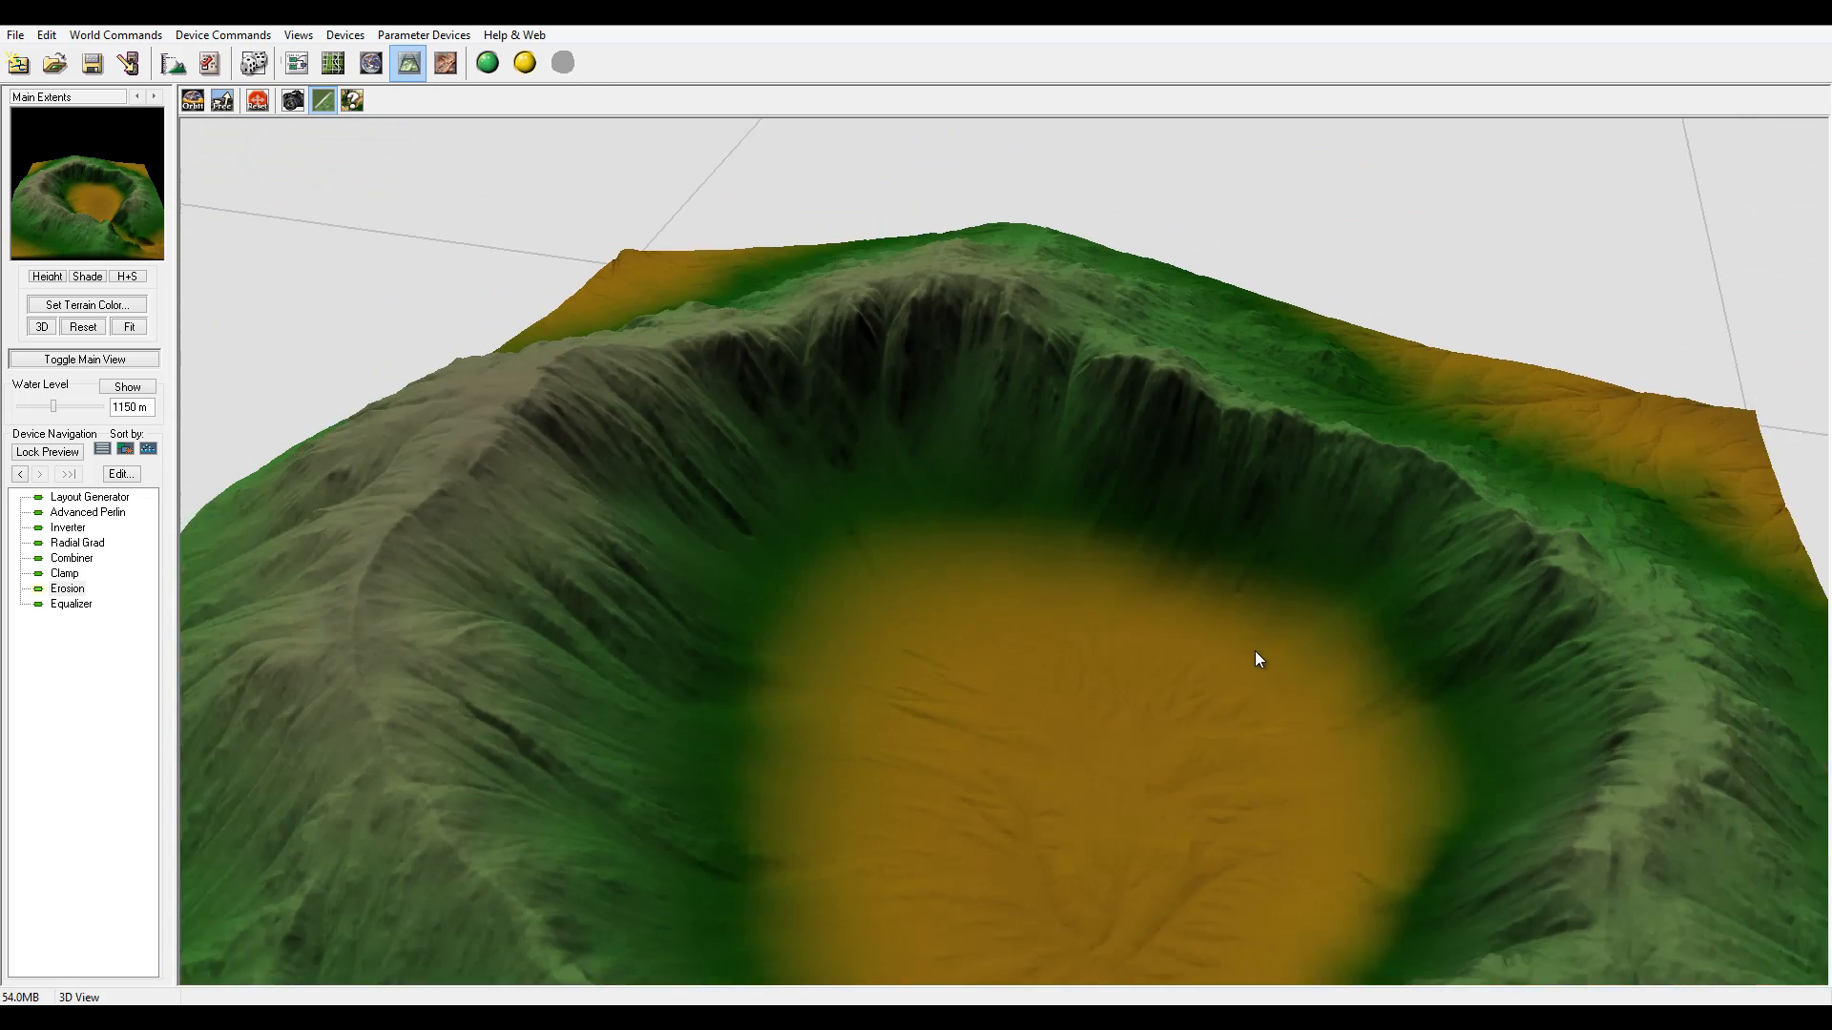
{"action": "scroll", "coordinate": [1240, 663], "scroll_direction": "down", "scroll_amount": 5}
{"action": "left_click_drag", "start_coordinate": [1188, 690], "coordinate": [1474, 679]}
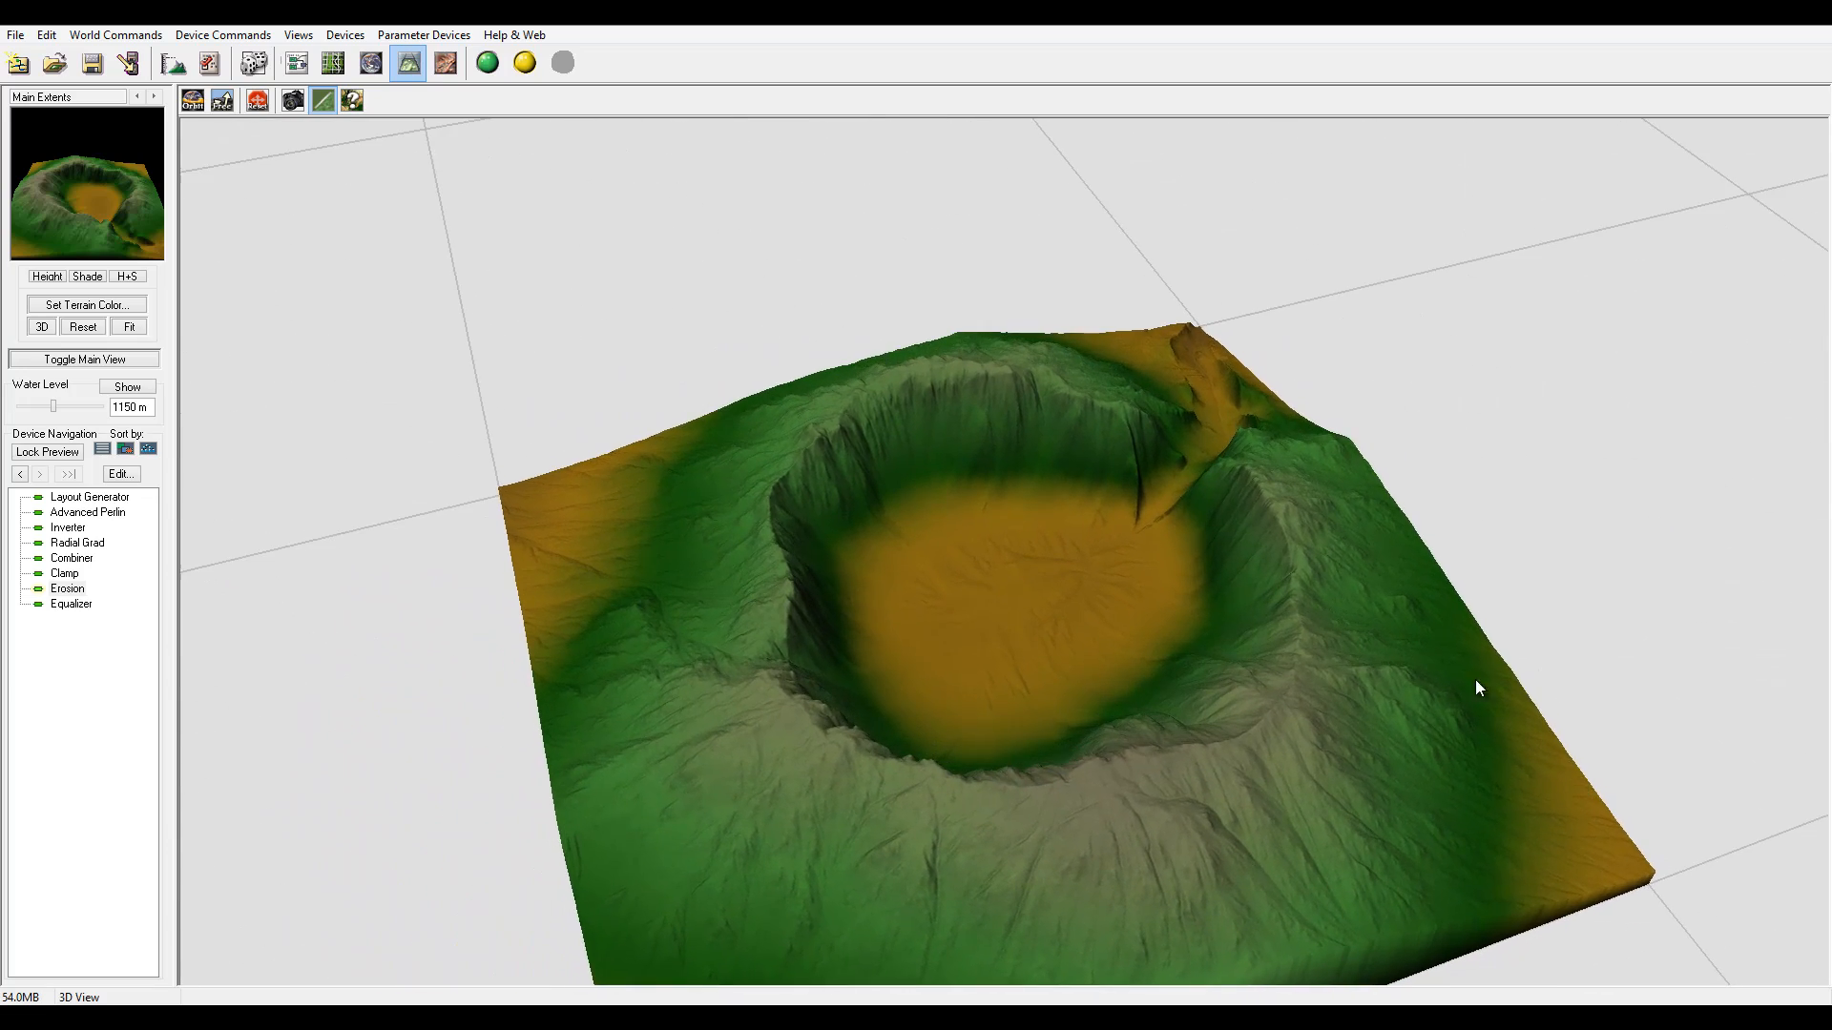
{"action": "left_click_drag", "start_coordinate": [1263, 488], "coordinate": [1382, 667]}
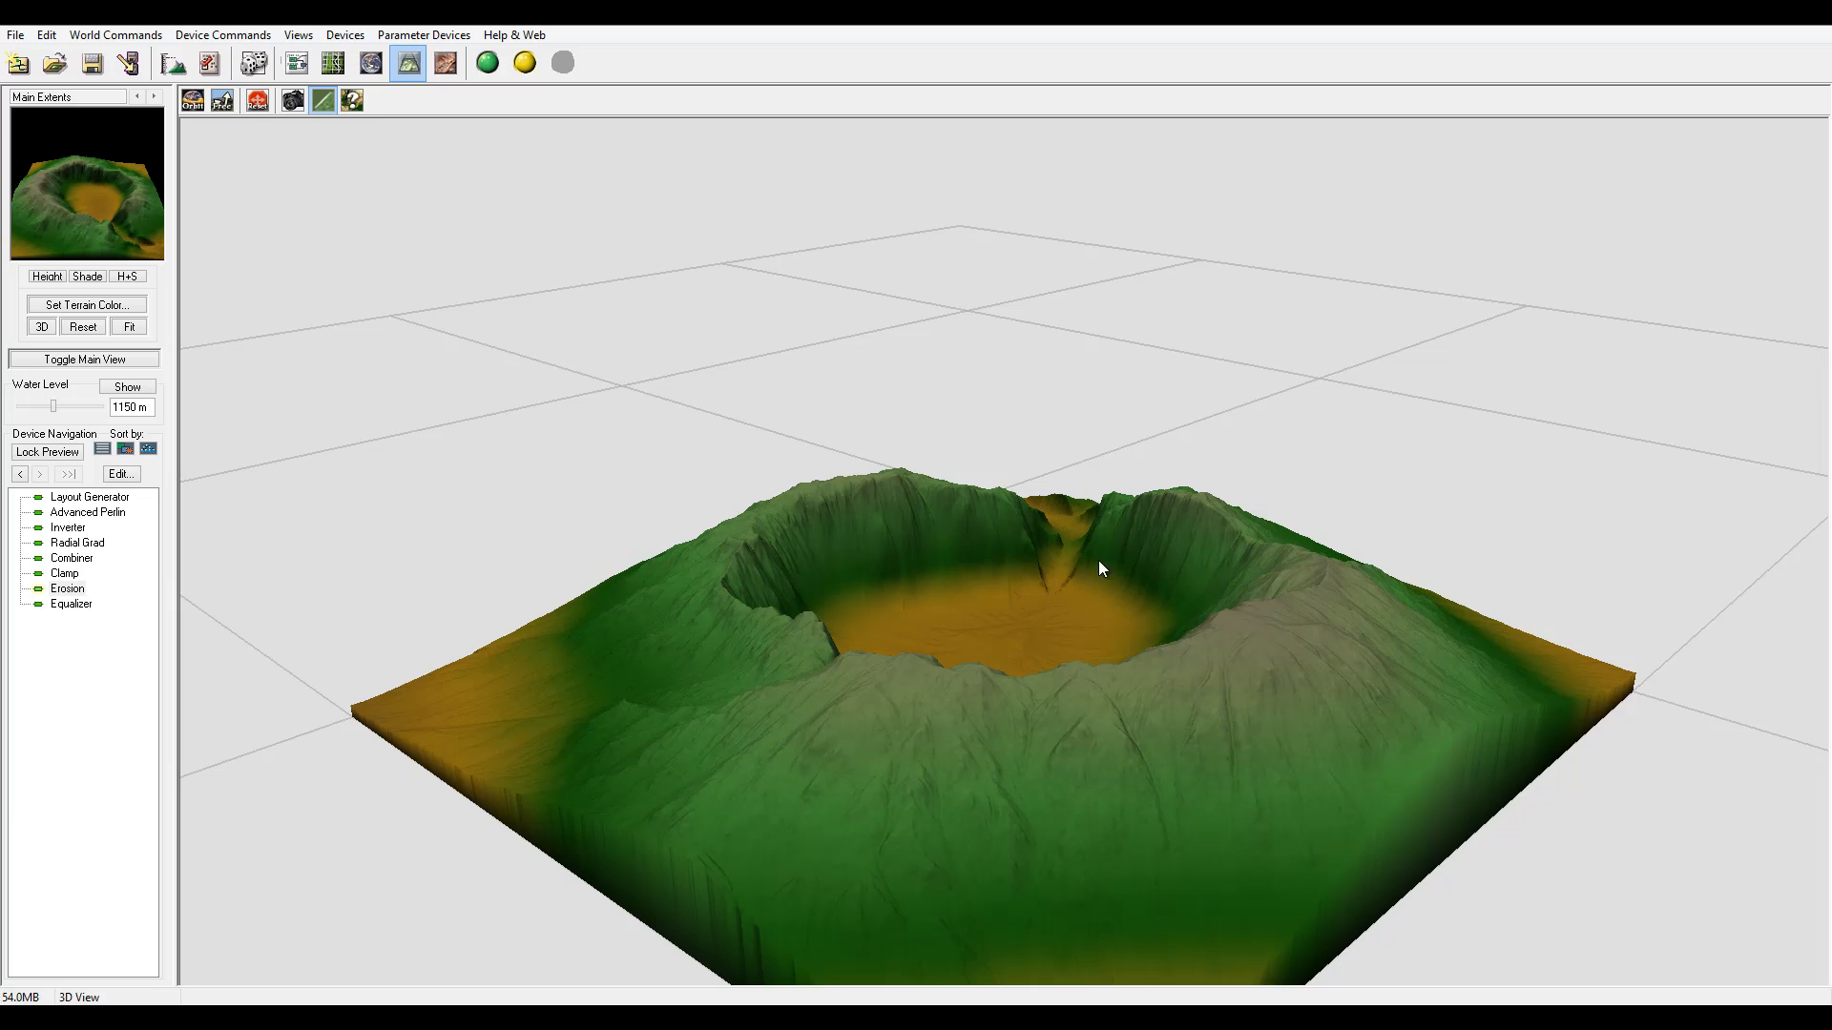
{"action": "left_click_drag", "start_coordinate": [1140, 603], "coordinate": [1074, 555]}
{"action": "left_click_drag", "start_coordinate": [1044, 430], "coordinate": [907, 685]}
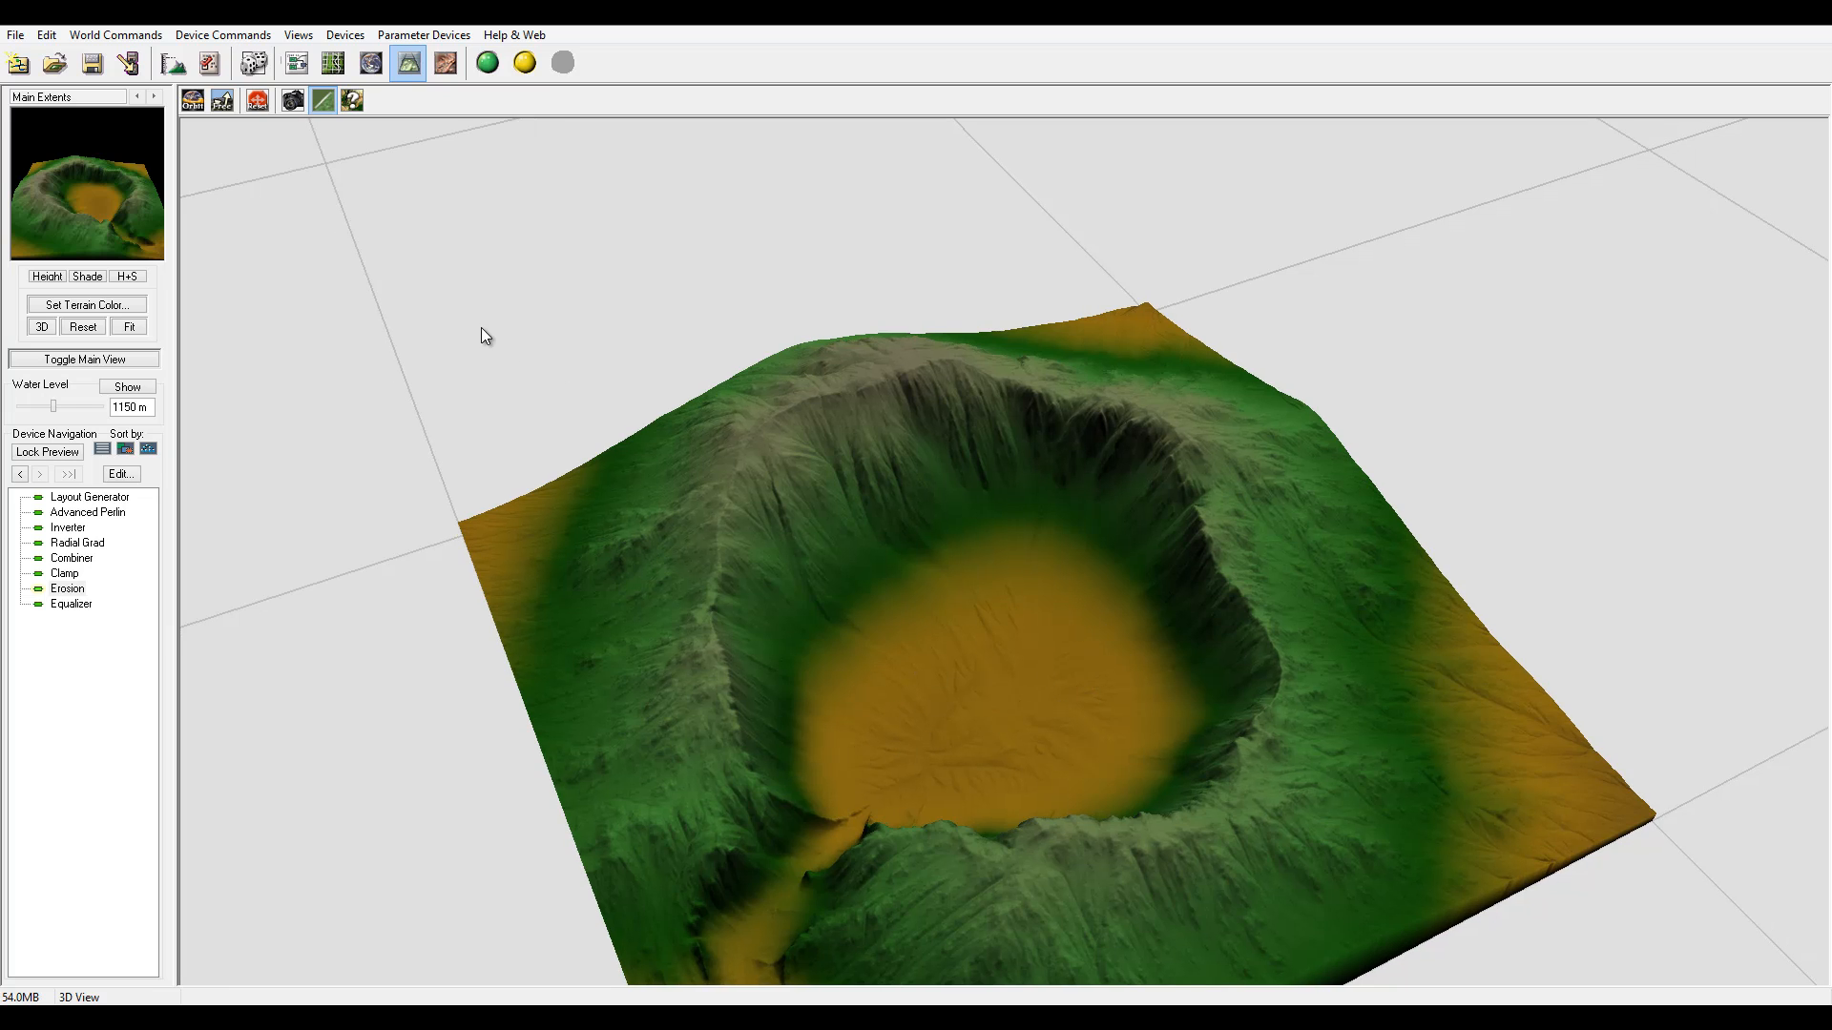
- Return to the device workview, move Erosion lower and shift the Equalizer slightly closer to Advanced Perlin
{"action": "left_click", "coordinate": [296, 63]}
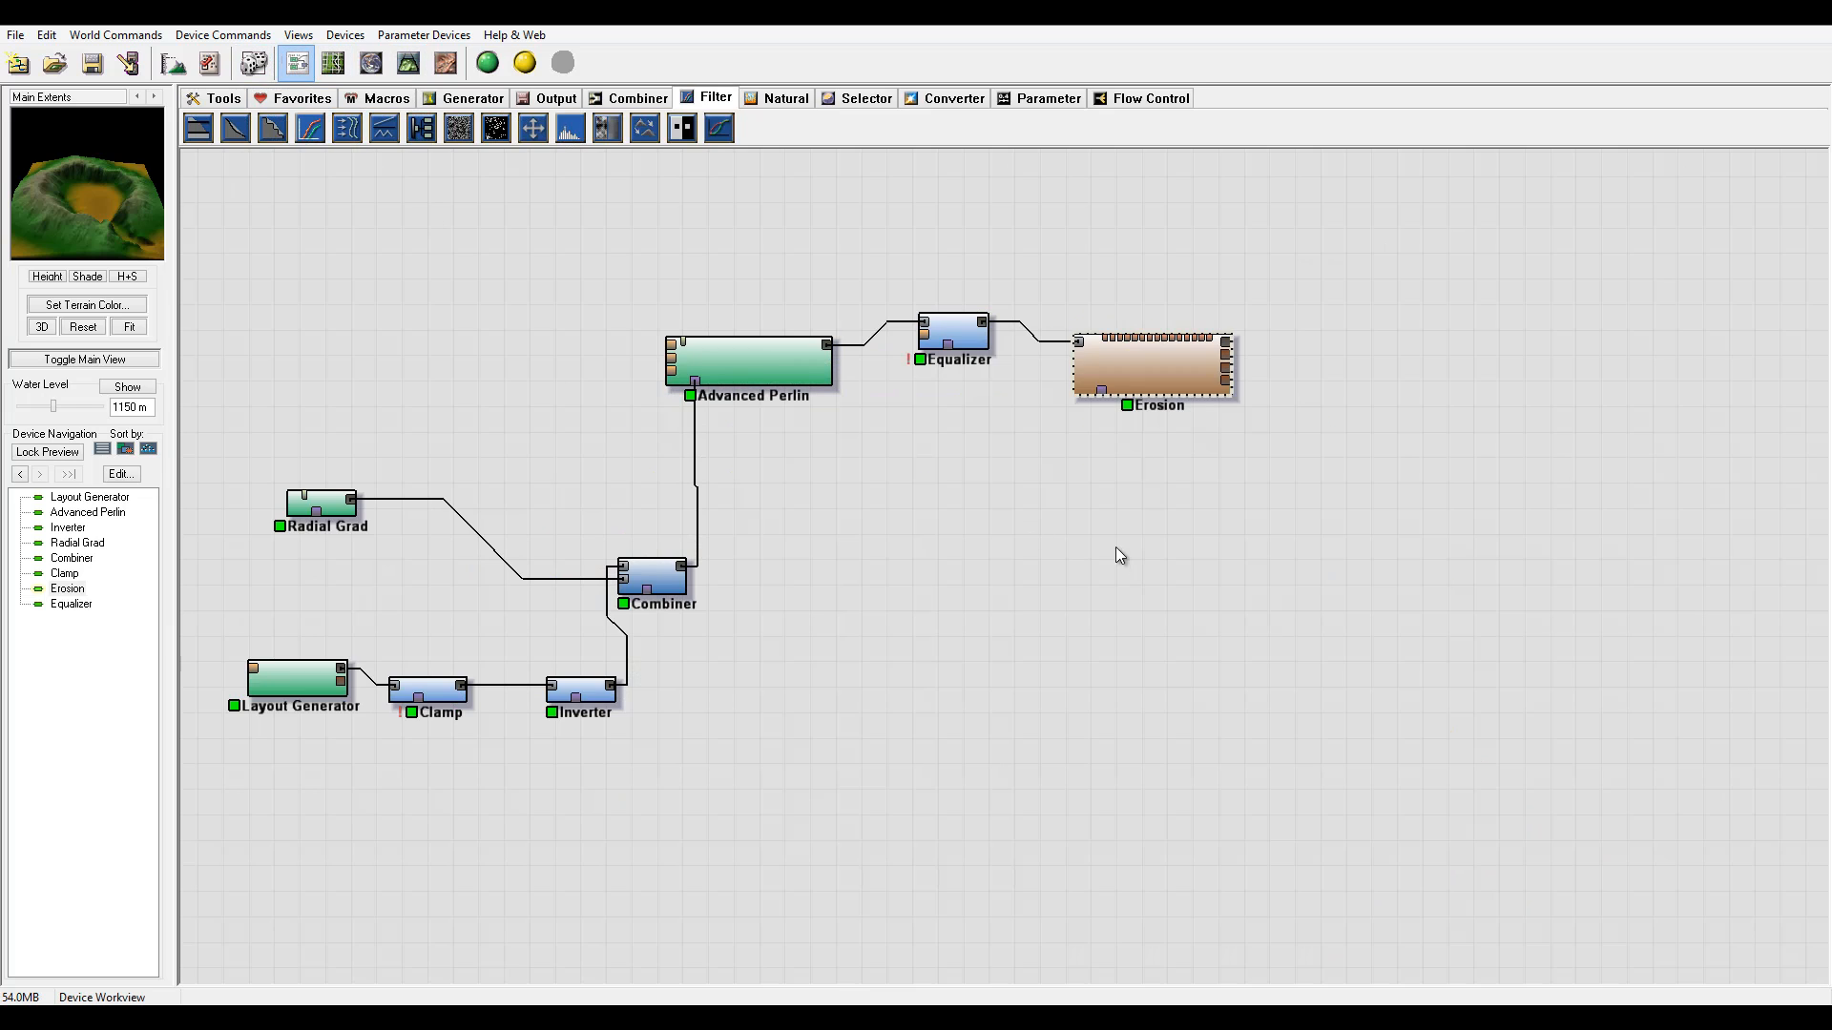
{"action": "right_click_drag", "start_coordinate": [1165, 490], "coordinate": [1002, 511]}
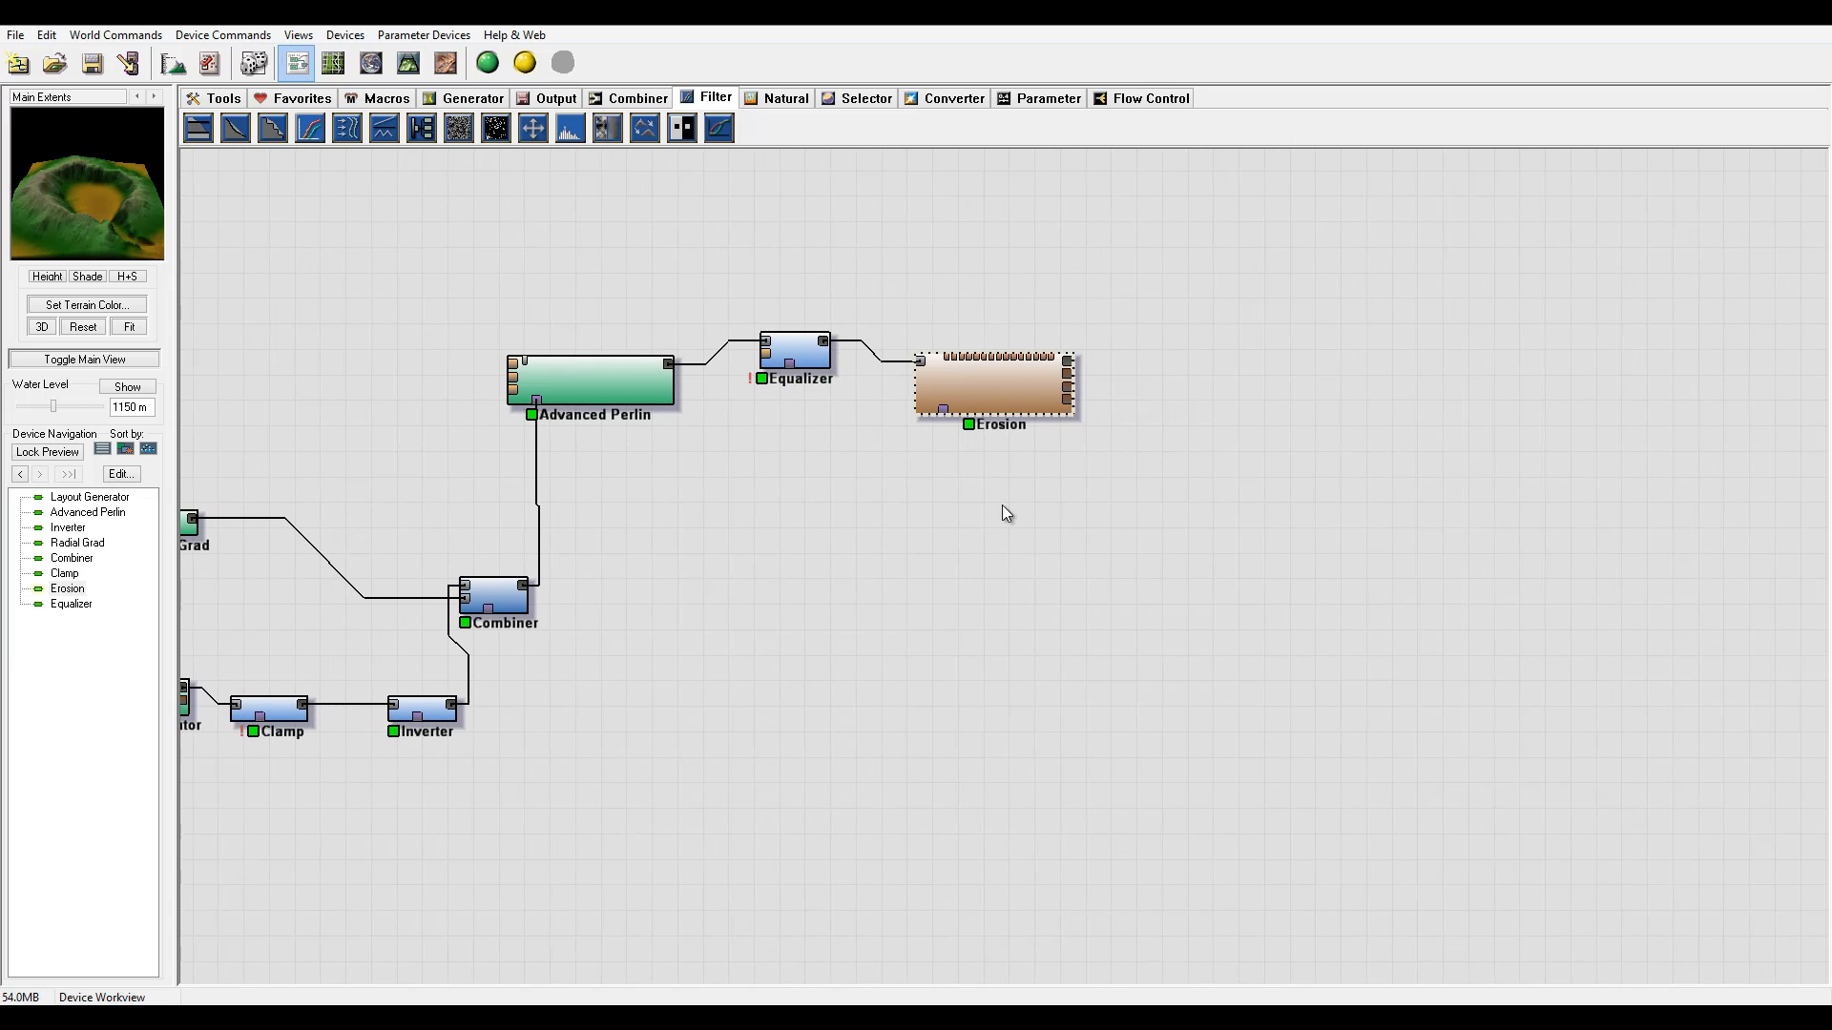
{"action": "left_click_drag", "start_coordinate": [985, 394], "coordinate": [965, 471]}
{"action": "left_click_drag", "start_coordinate": [806, 351], "coordinate": [781, 351]}
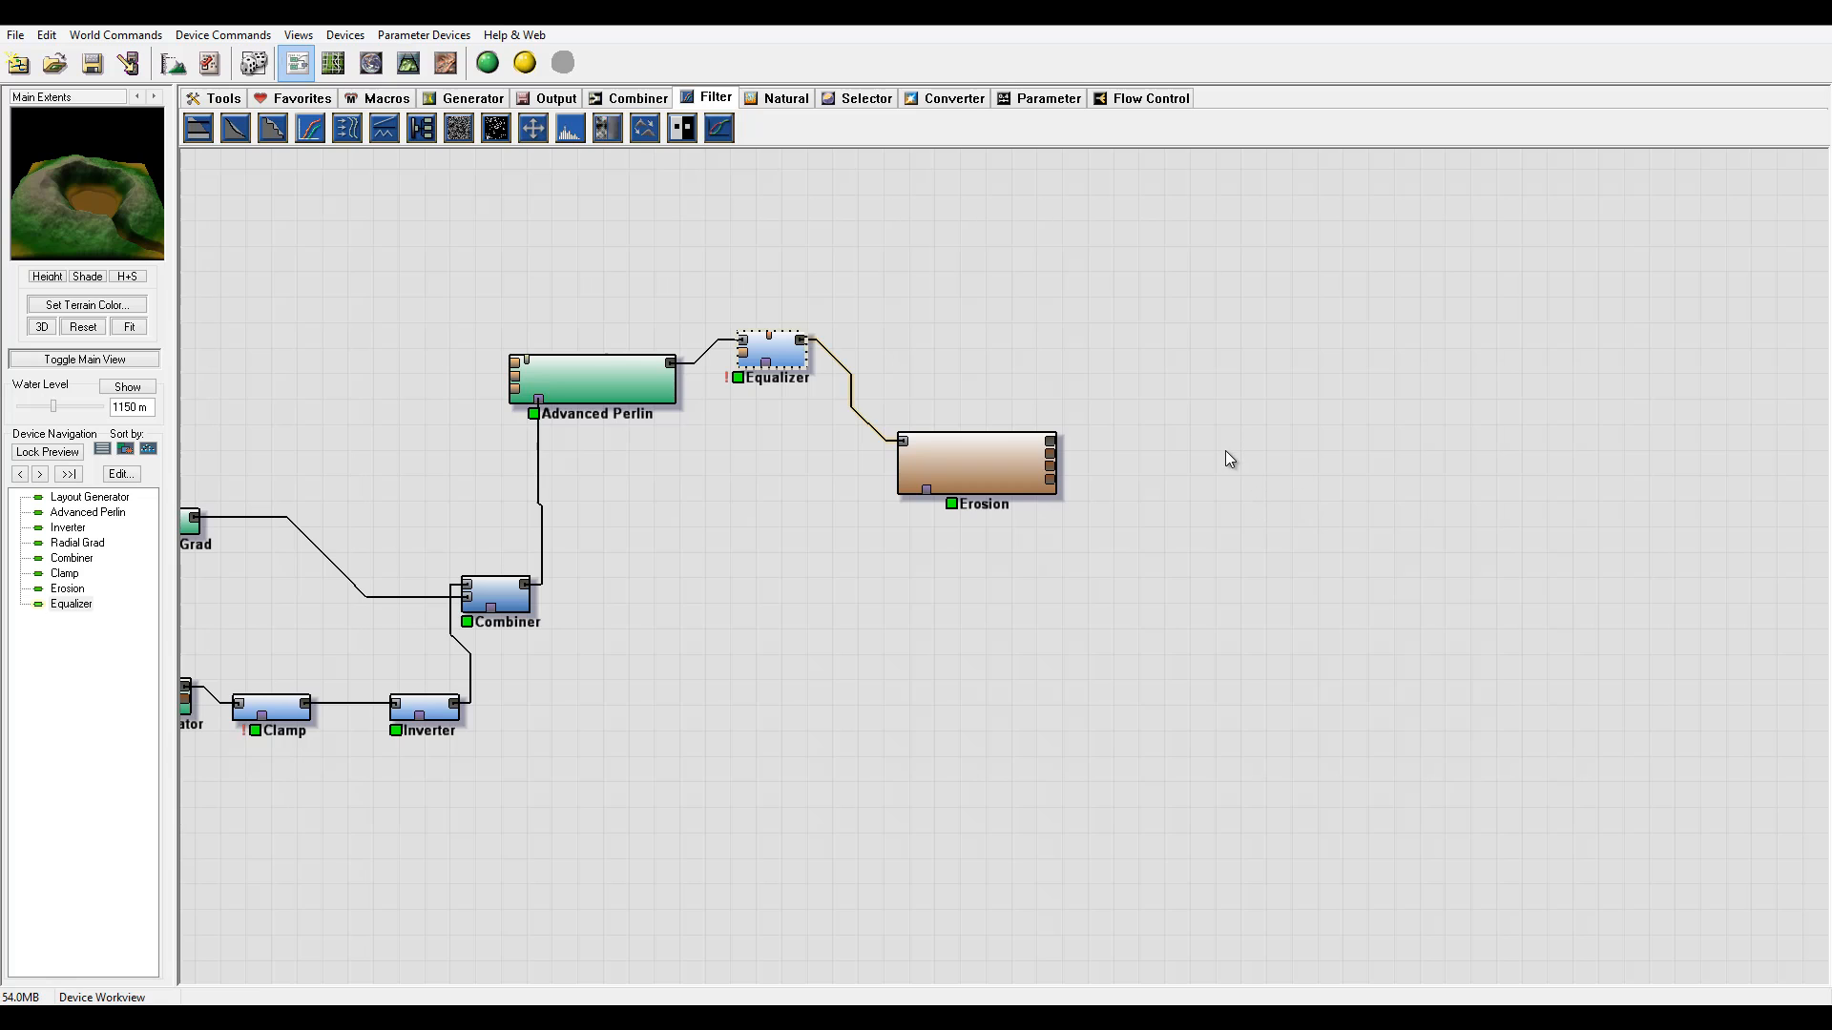
- Add a Coast Erosion device to the right of Erosion and feed Erosion's primary output into it
{"action": "left_click", "coordinate": [784, 98]}
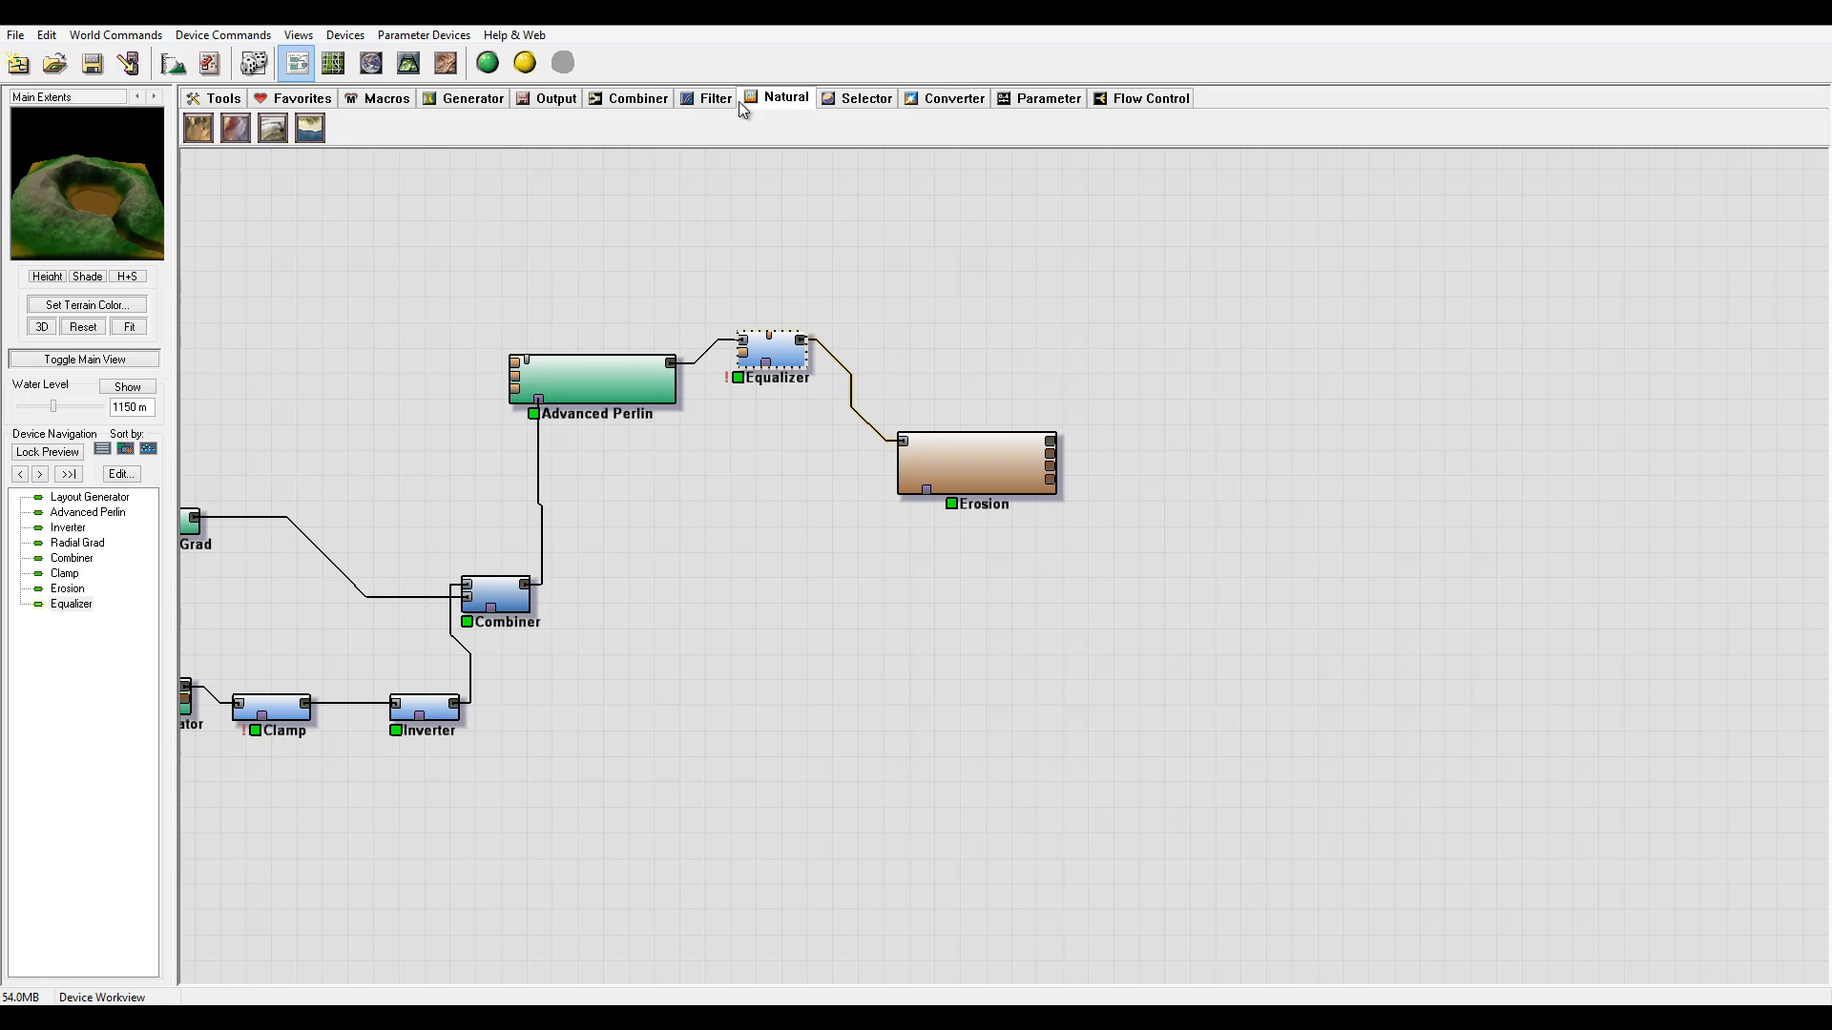
{"action": "left_click", "coordinate": [309, 128]}
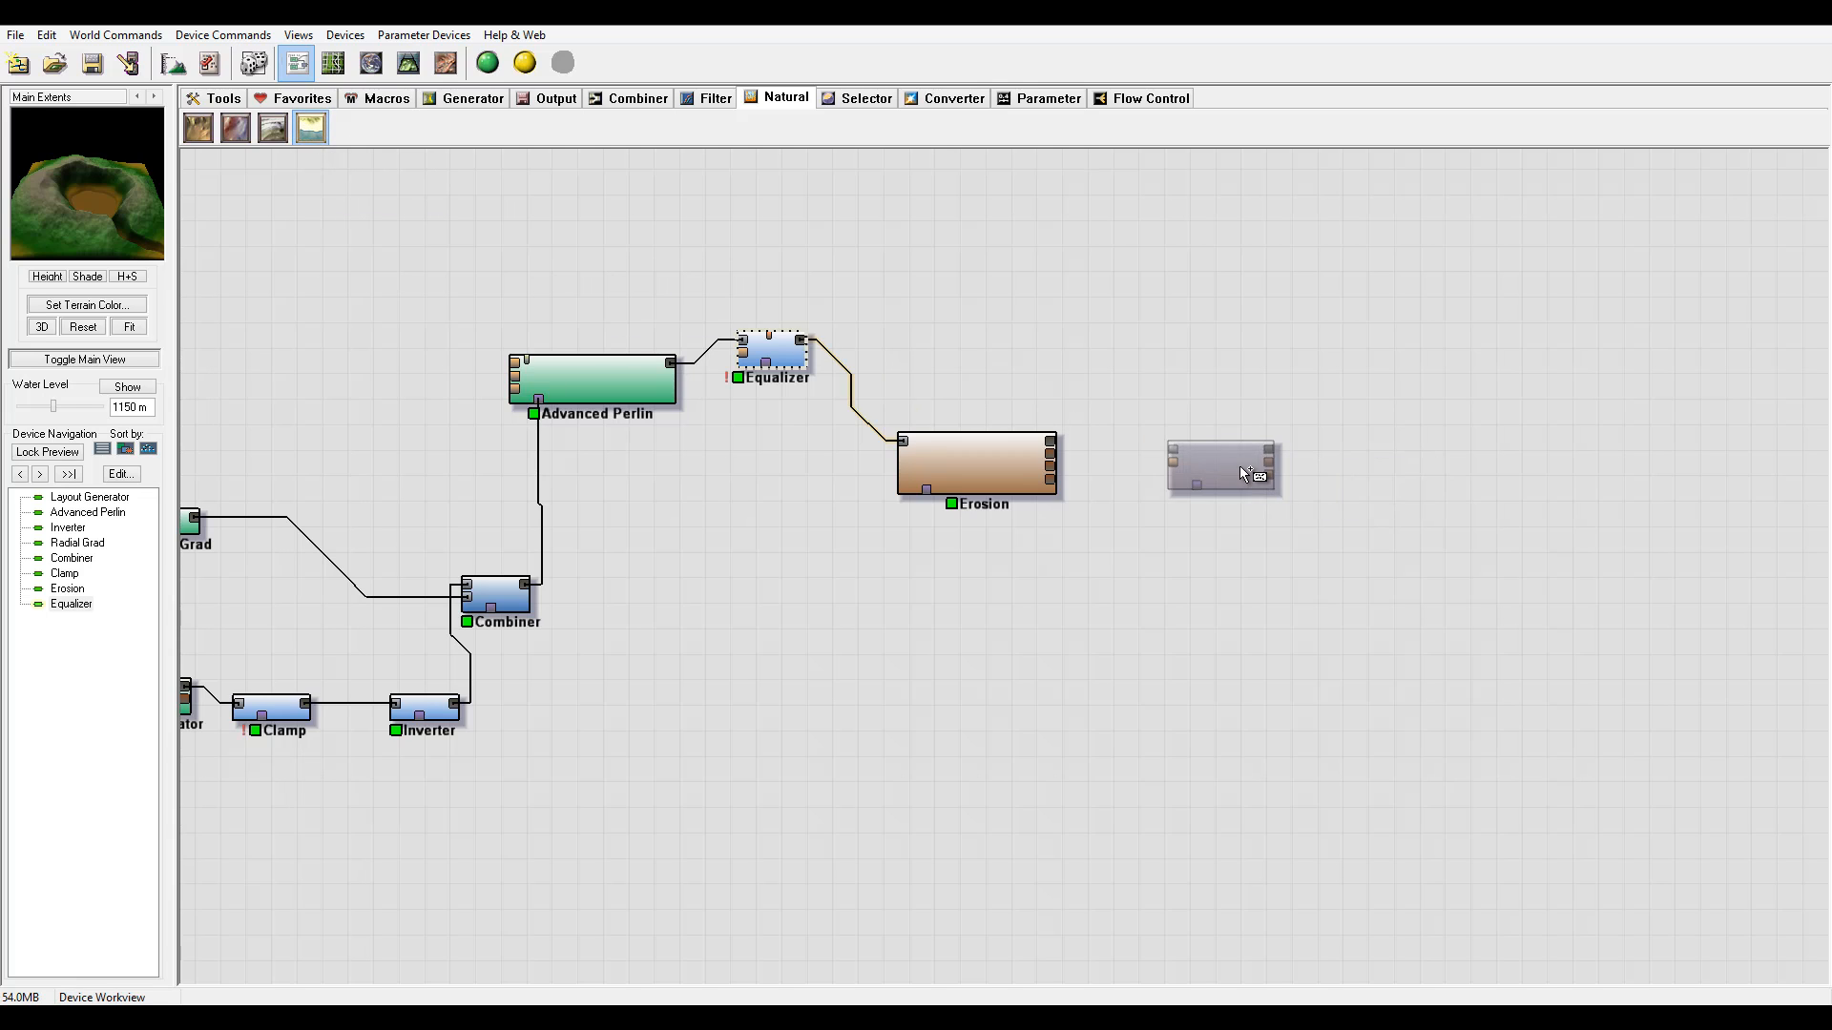
{"action": "left_click", "coordinate": [1225, 450]}
{"action": "right_click", "coordinate": [1158, 315]}
{"action": "left_click", "coordinate": [1190, 452]}
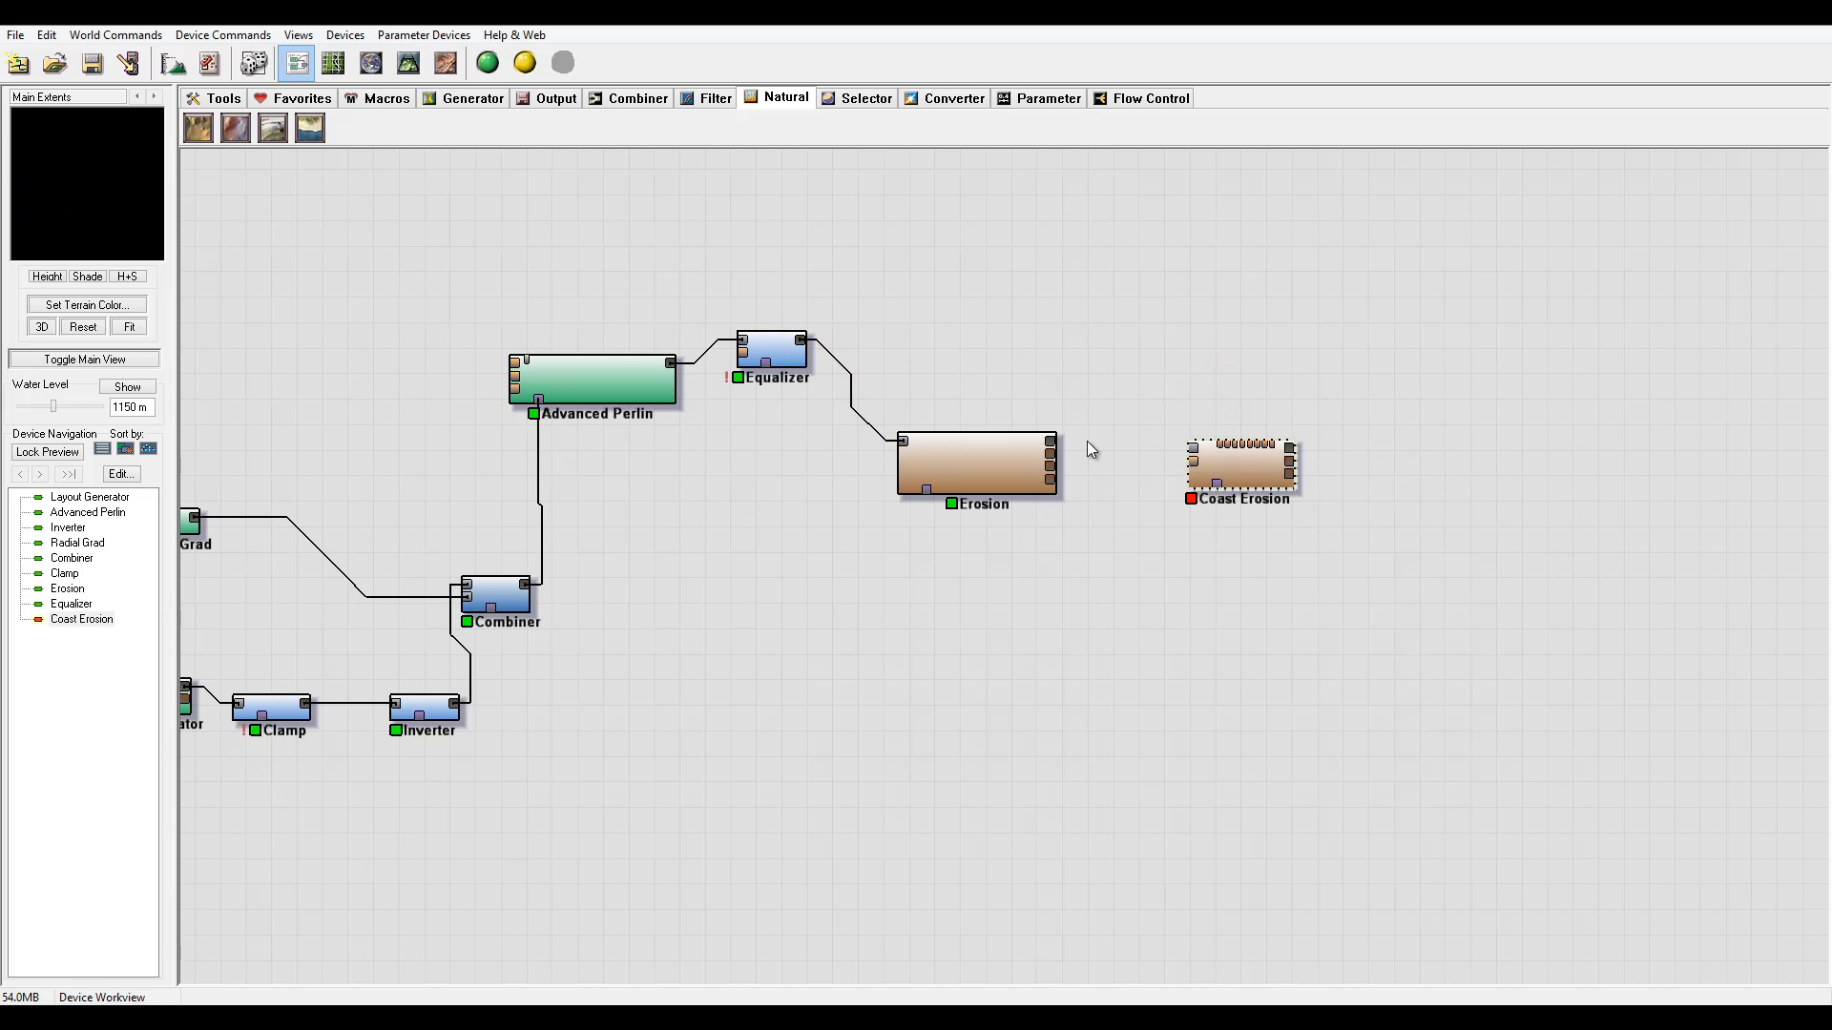
{"action": "left_click", "coordinate": [1192, 448]}
{"action": "left_click", "coordinate": [1049, 442]}
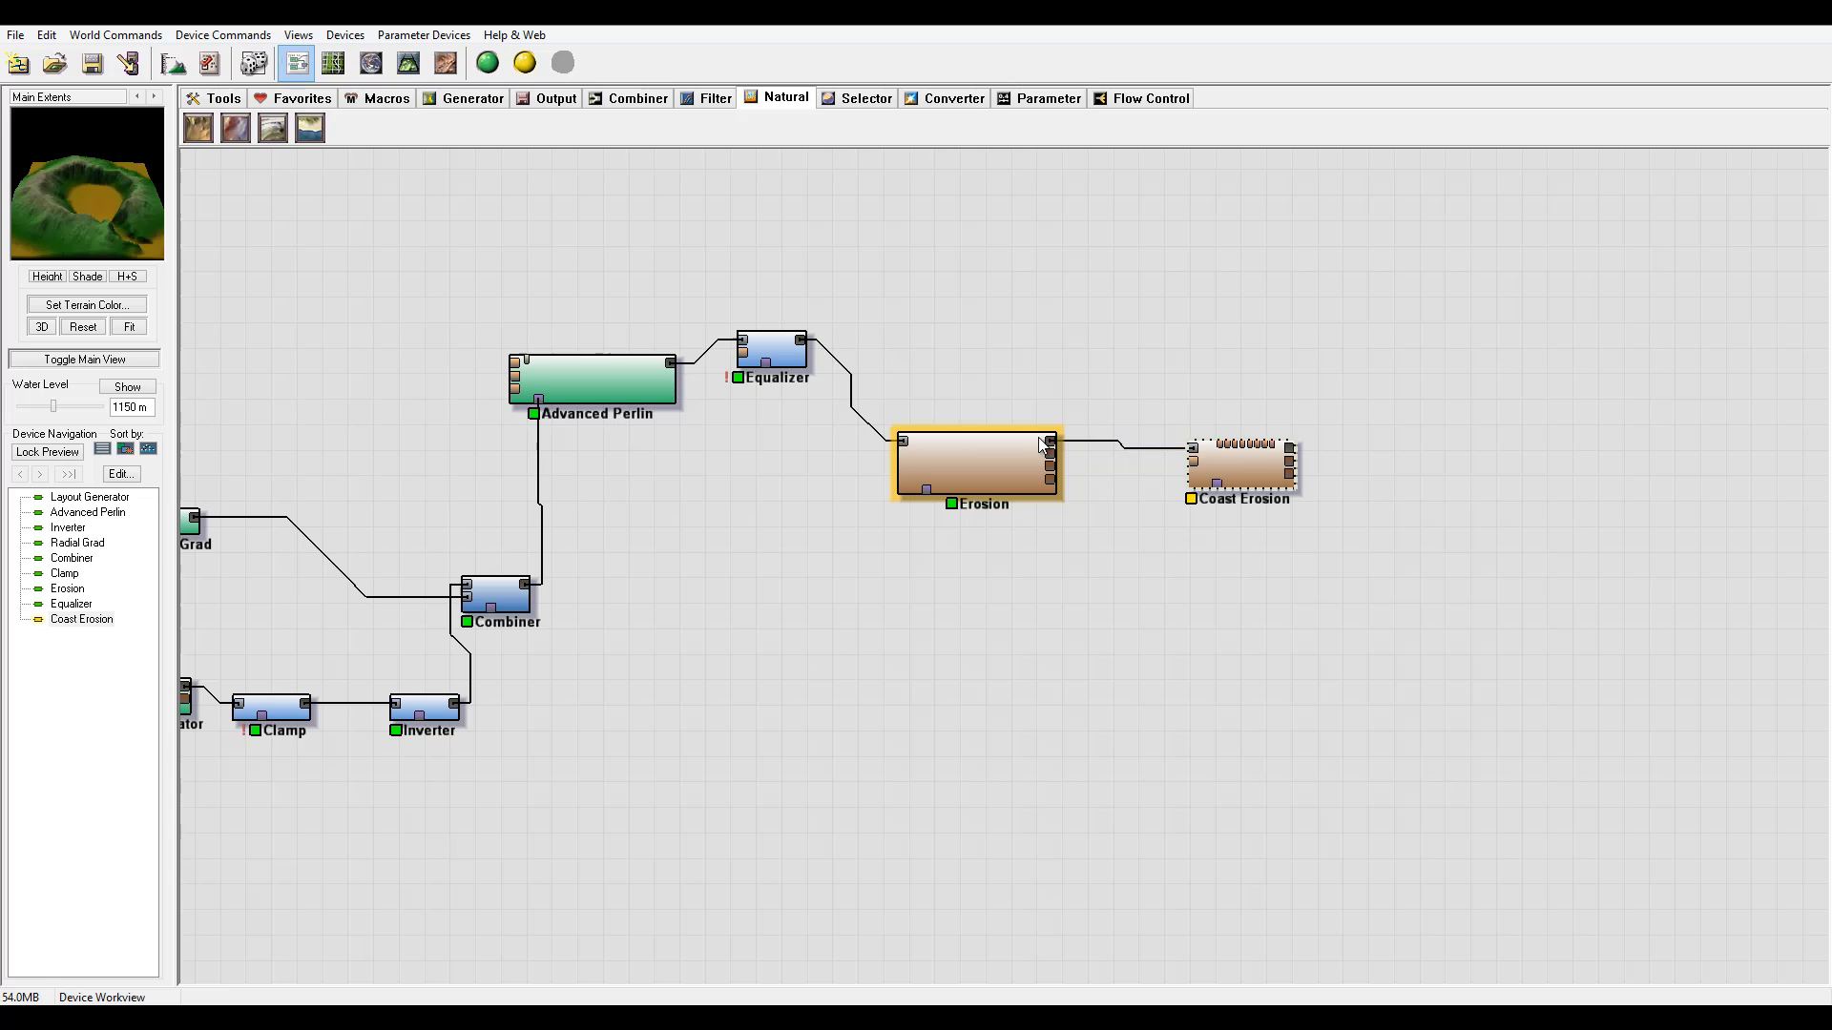
- Set Coast Erosion's water level to about 123 m and beach size to 0.07109, accept, and check the preview
{"action": "double_click", "coordinate": [1244, 470]}
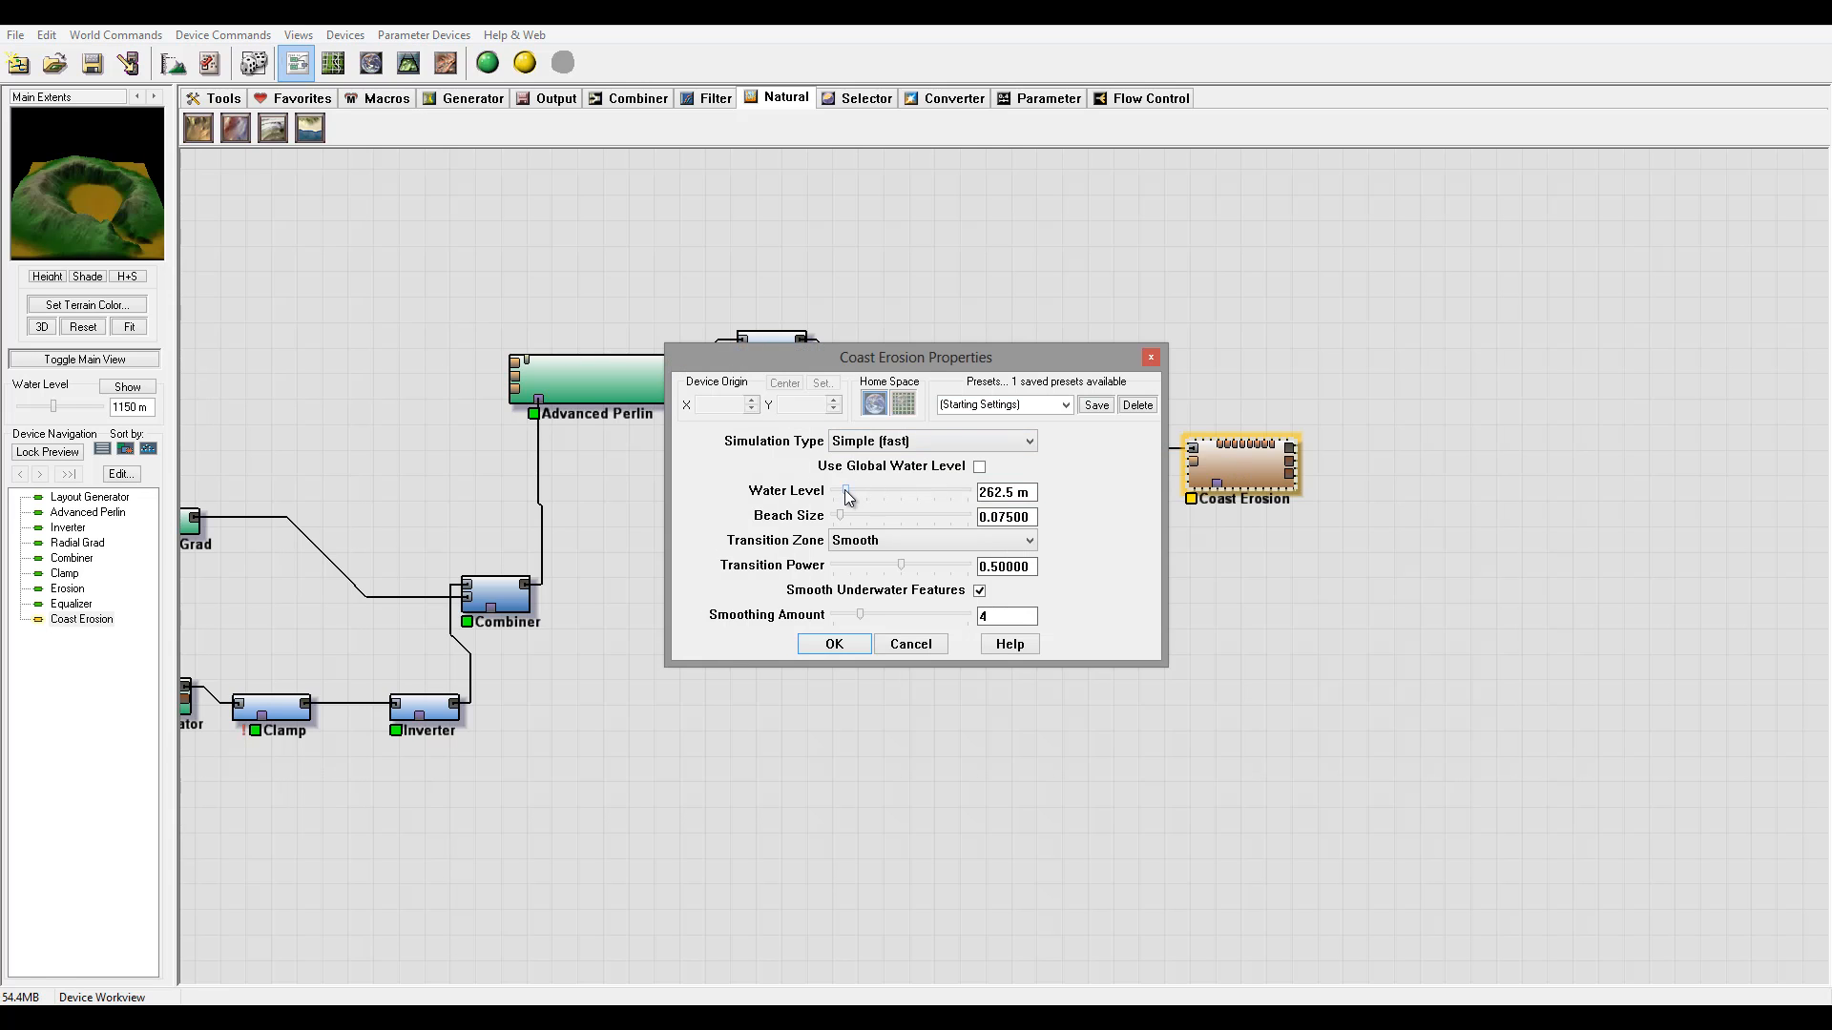
{"action": "mouse_move", "coordinate": [844, 490]}
{"action": "left_mouse_down"}
{"action": "mouse_move", "coordinate": [866, 491]}
{"action": "mouse_move", "coordinate": [840, 485]}
{"action": "mouse_move", "coordinate": [844, 515]}
{"action": "left_mouse_up"}
{"action": "mouse_move", "coordinate": [840, 490]}
{"action": "left_mouse_down"}
{"action": "mouse_move", "coordinate": [854, 518]}
{"action": "mouse_move", "coordinate": [838, 516]}
{"action": "left_mouse_up"}
{"action": "left_click", "coordinate": [839, 516]}
{"action": "left_click", "coordinate": [834, 644]}
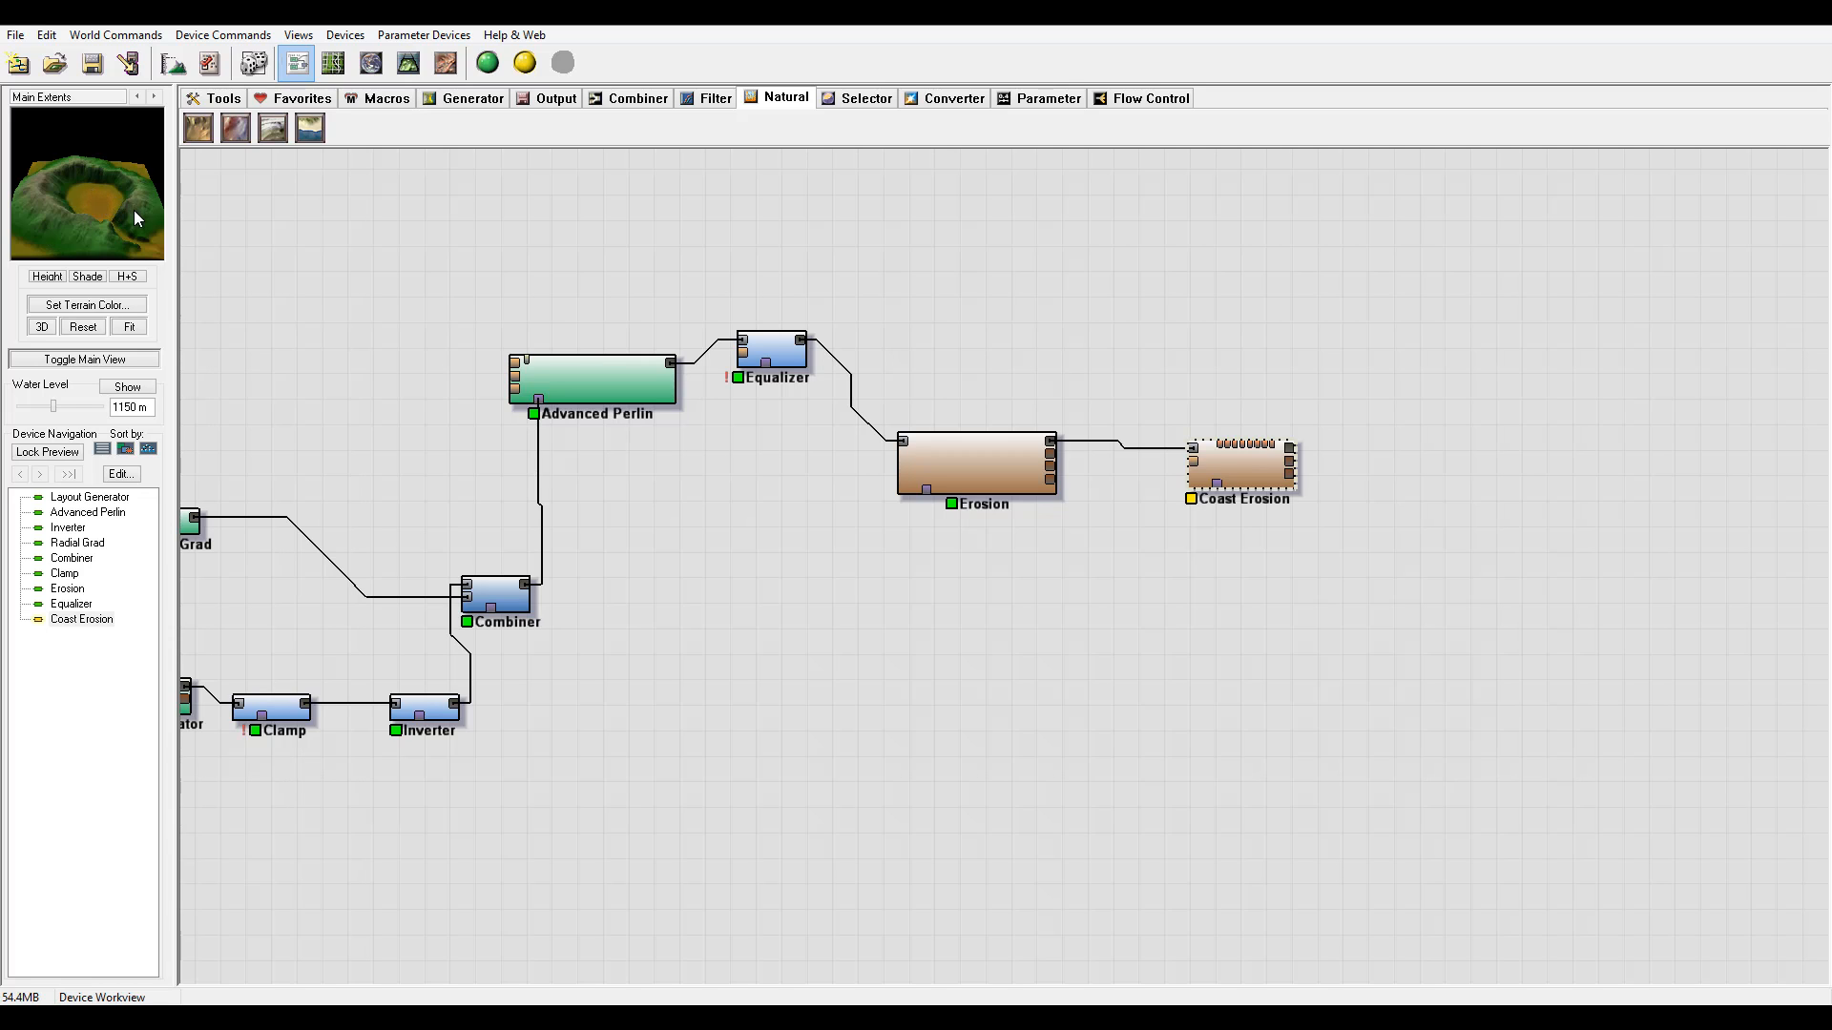
{"action": "left_click_drag", "start_coordinate": [133, 211], "coordinate": [266, 276]}
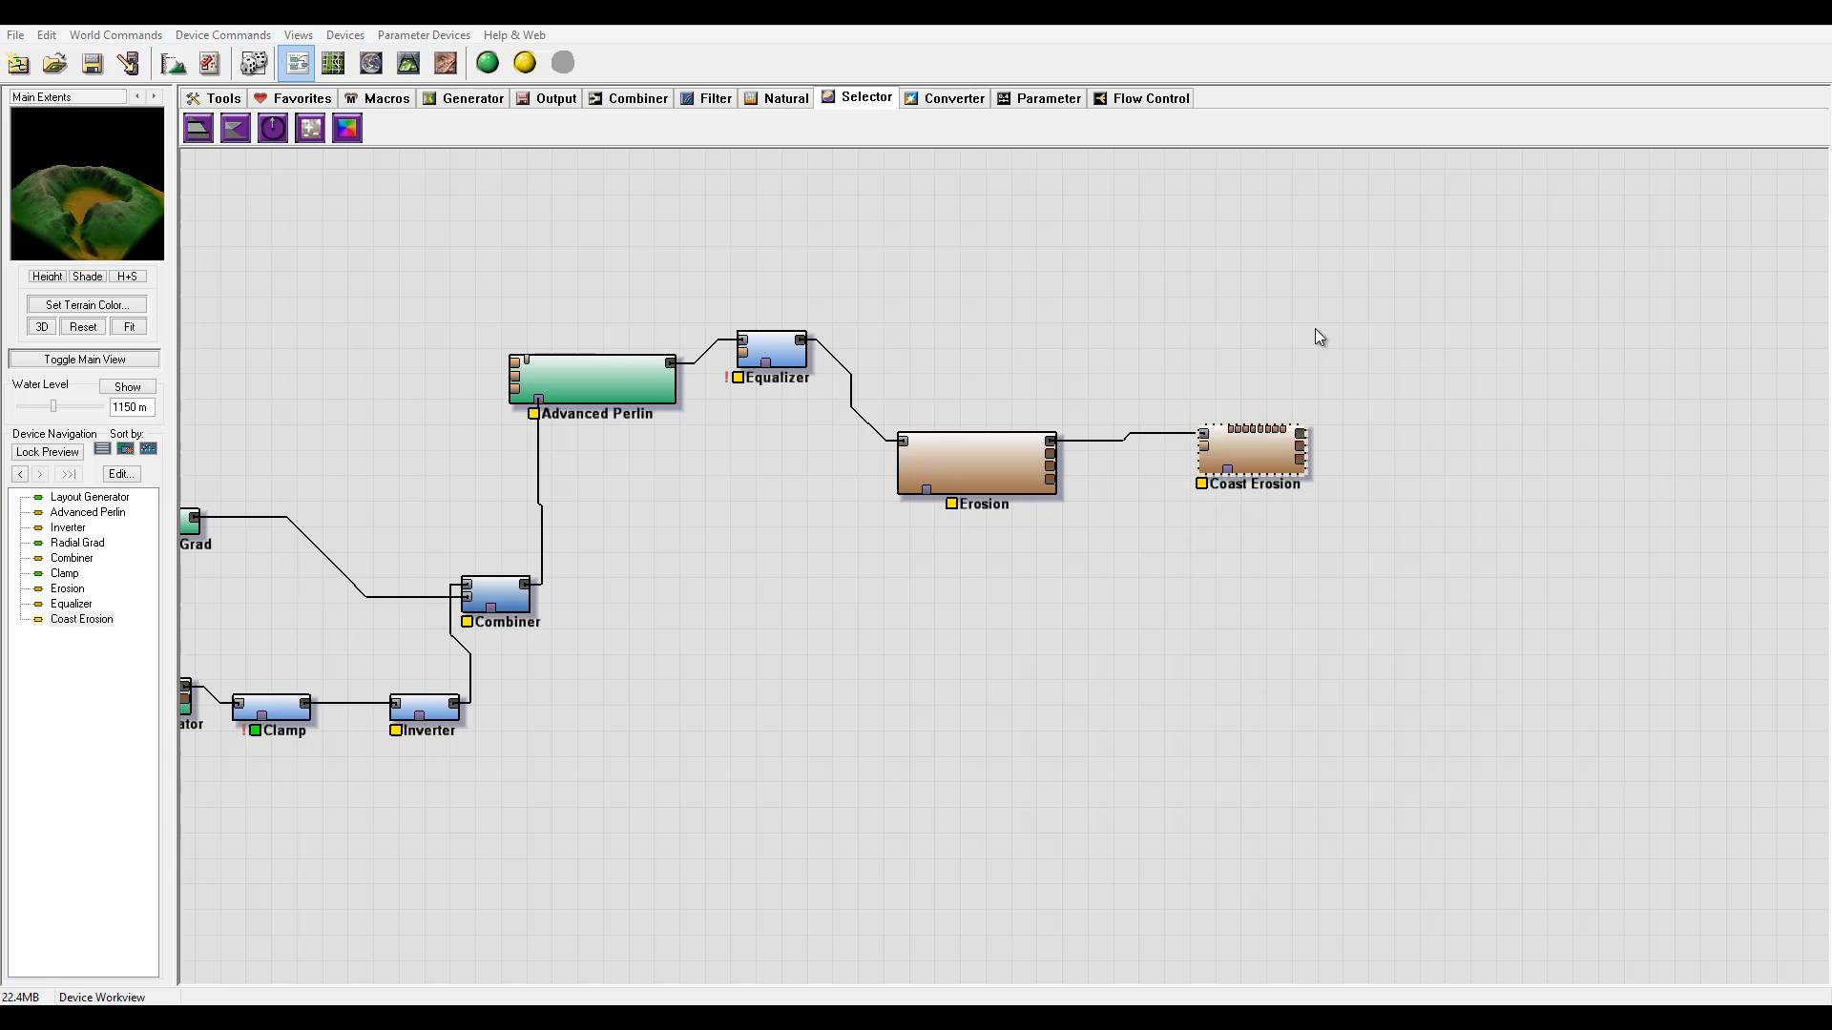
- Raise Coast Erosion's water level to about 1845.7 m and accept the change
{"action": "double_click", "coordinate": [1275, 458]}
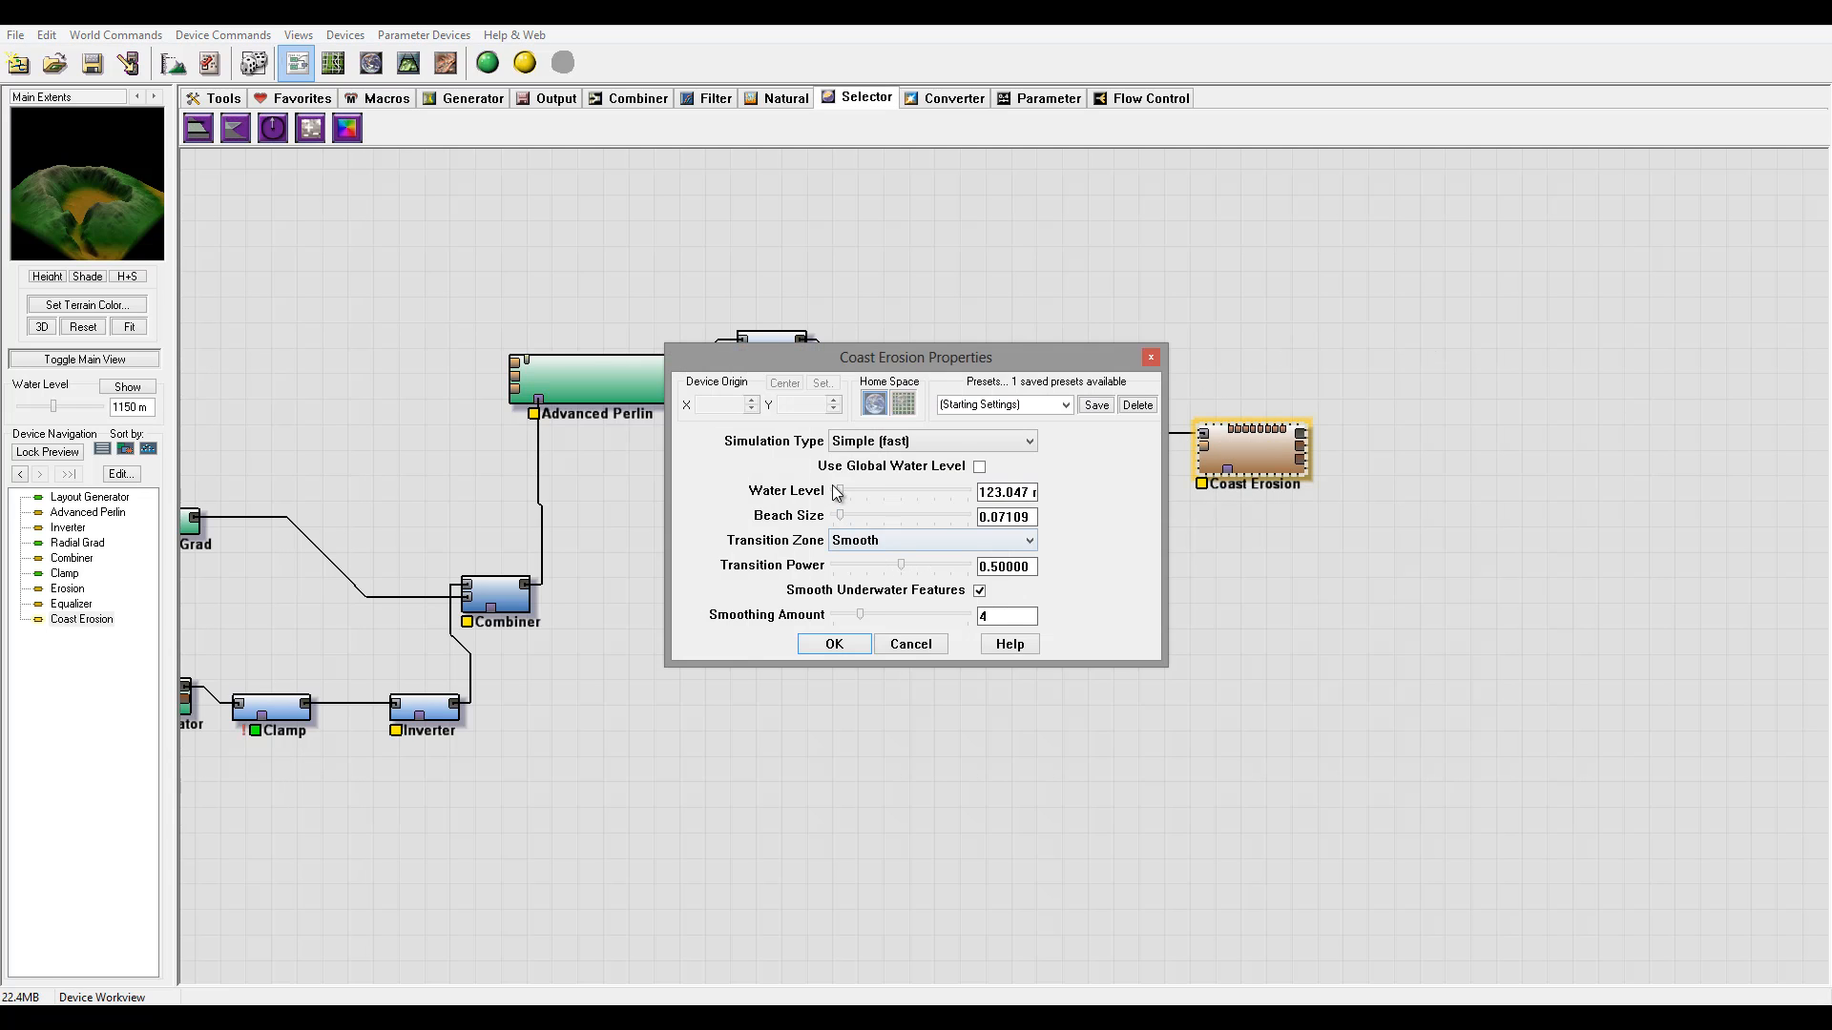
{"action": "left_click_drag", "start_coordinate": [861, 495], "coordinate": [867, 493]}
{"action": "left_click_drag", "start_coordinate": [866, 492], "coordinate": [910, 494]}
{"action": "left_click", "coordinate": [863, 489]}
{"action": "left_click", "coordinate": [834, 644]}
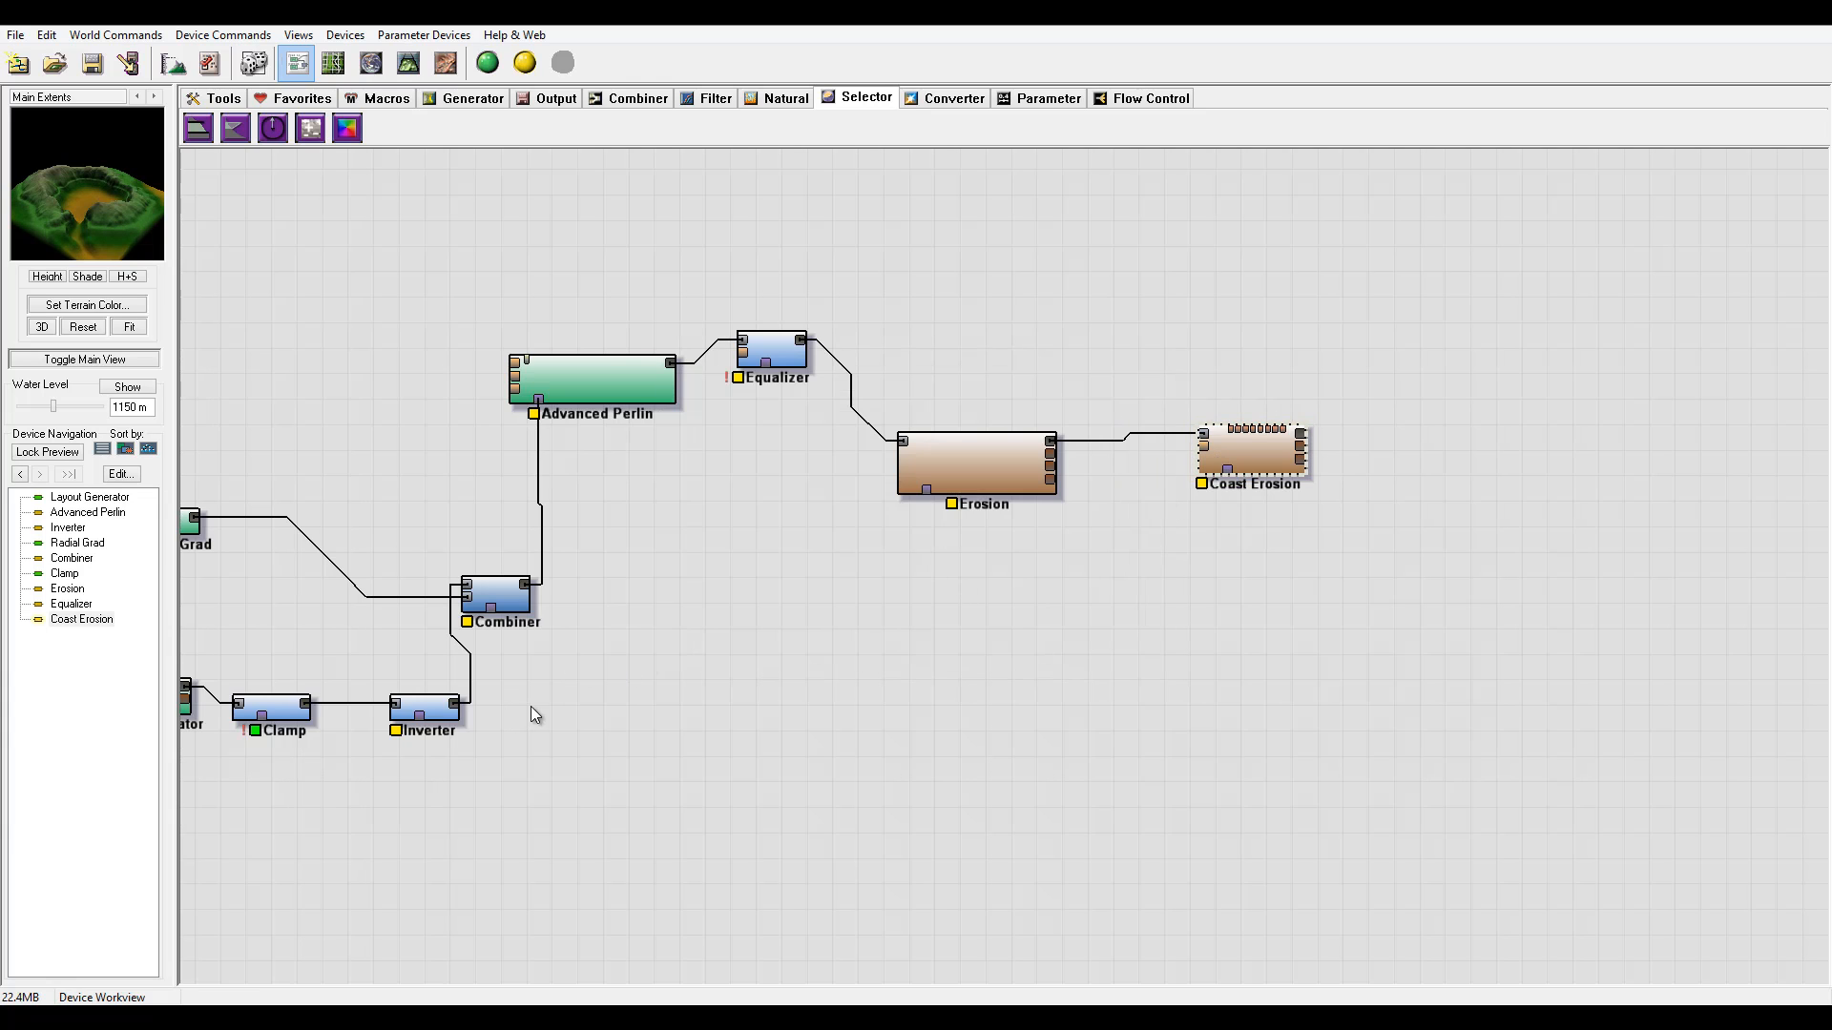
- Add a Select Height device to the right of the Inverter and wire the Inverter's output into it
{"action": "left_click", "coordinate": [199, 128]}
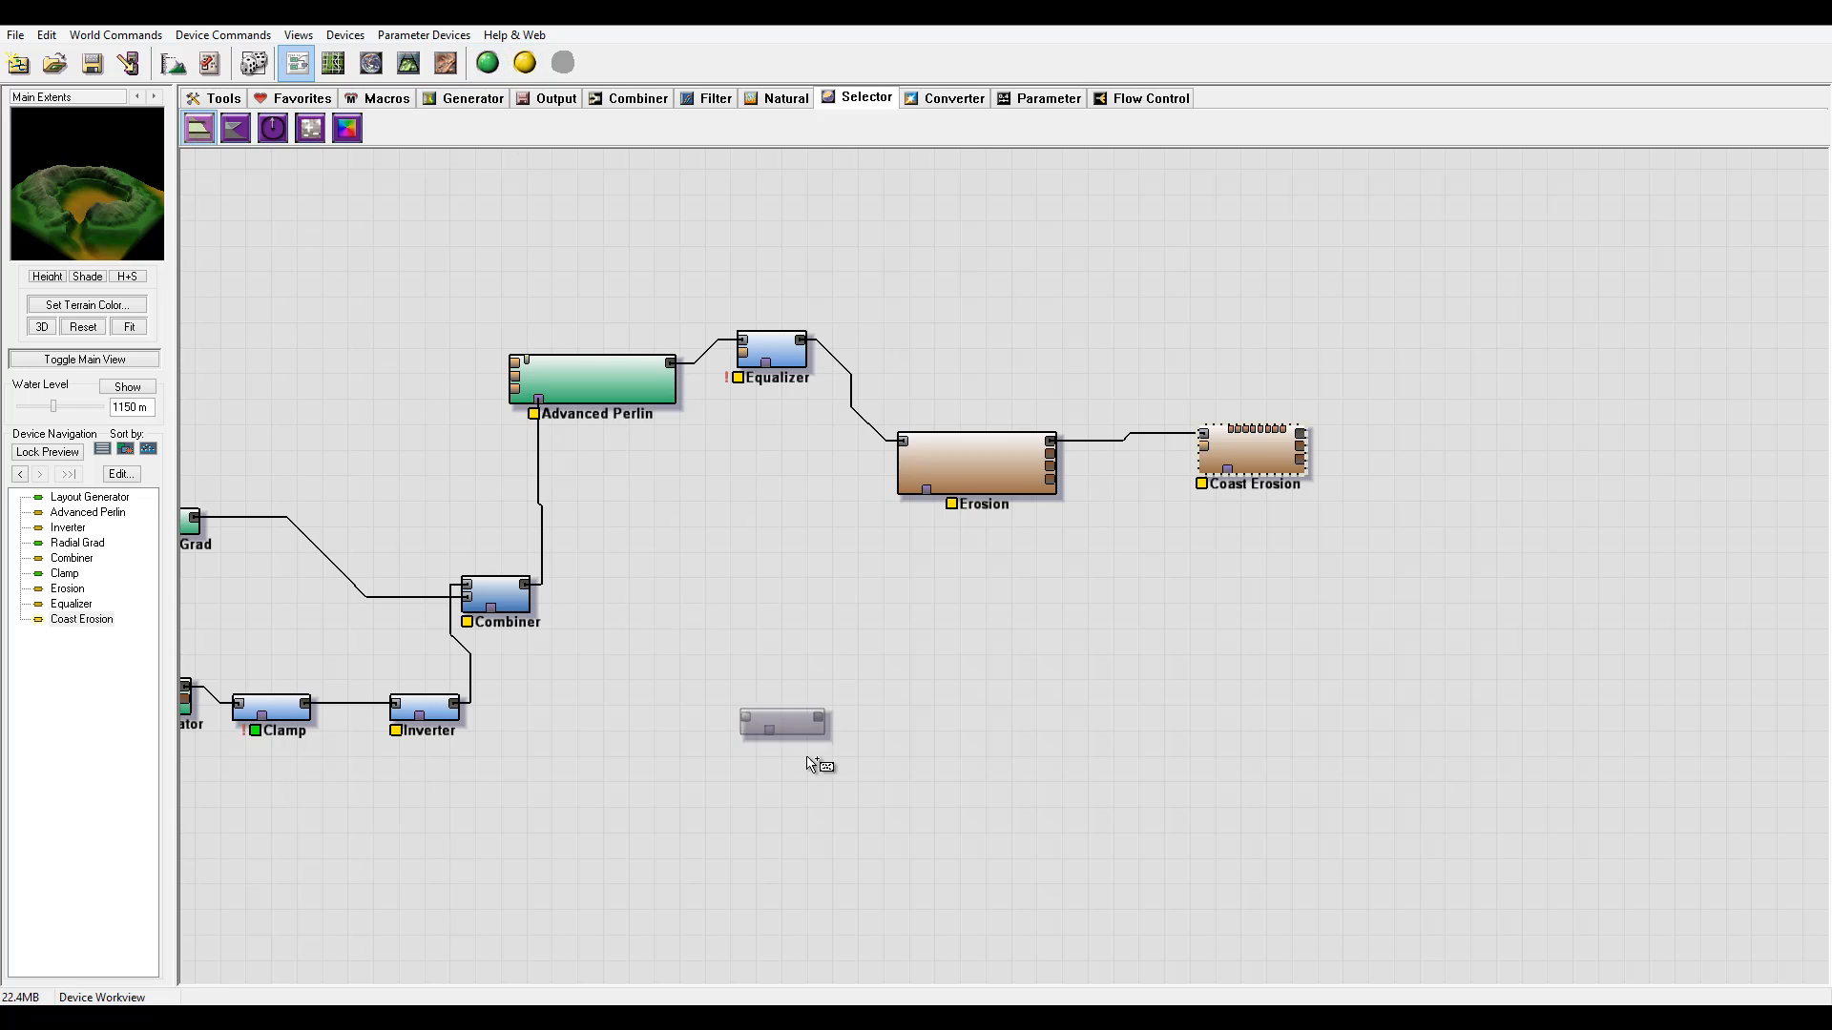
{"action": "left_click", "coordinate": [738, 708]}
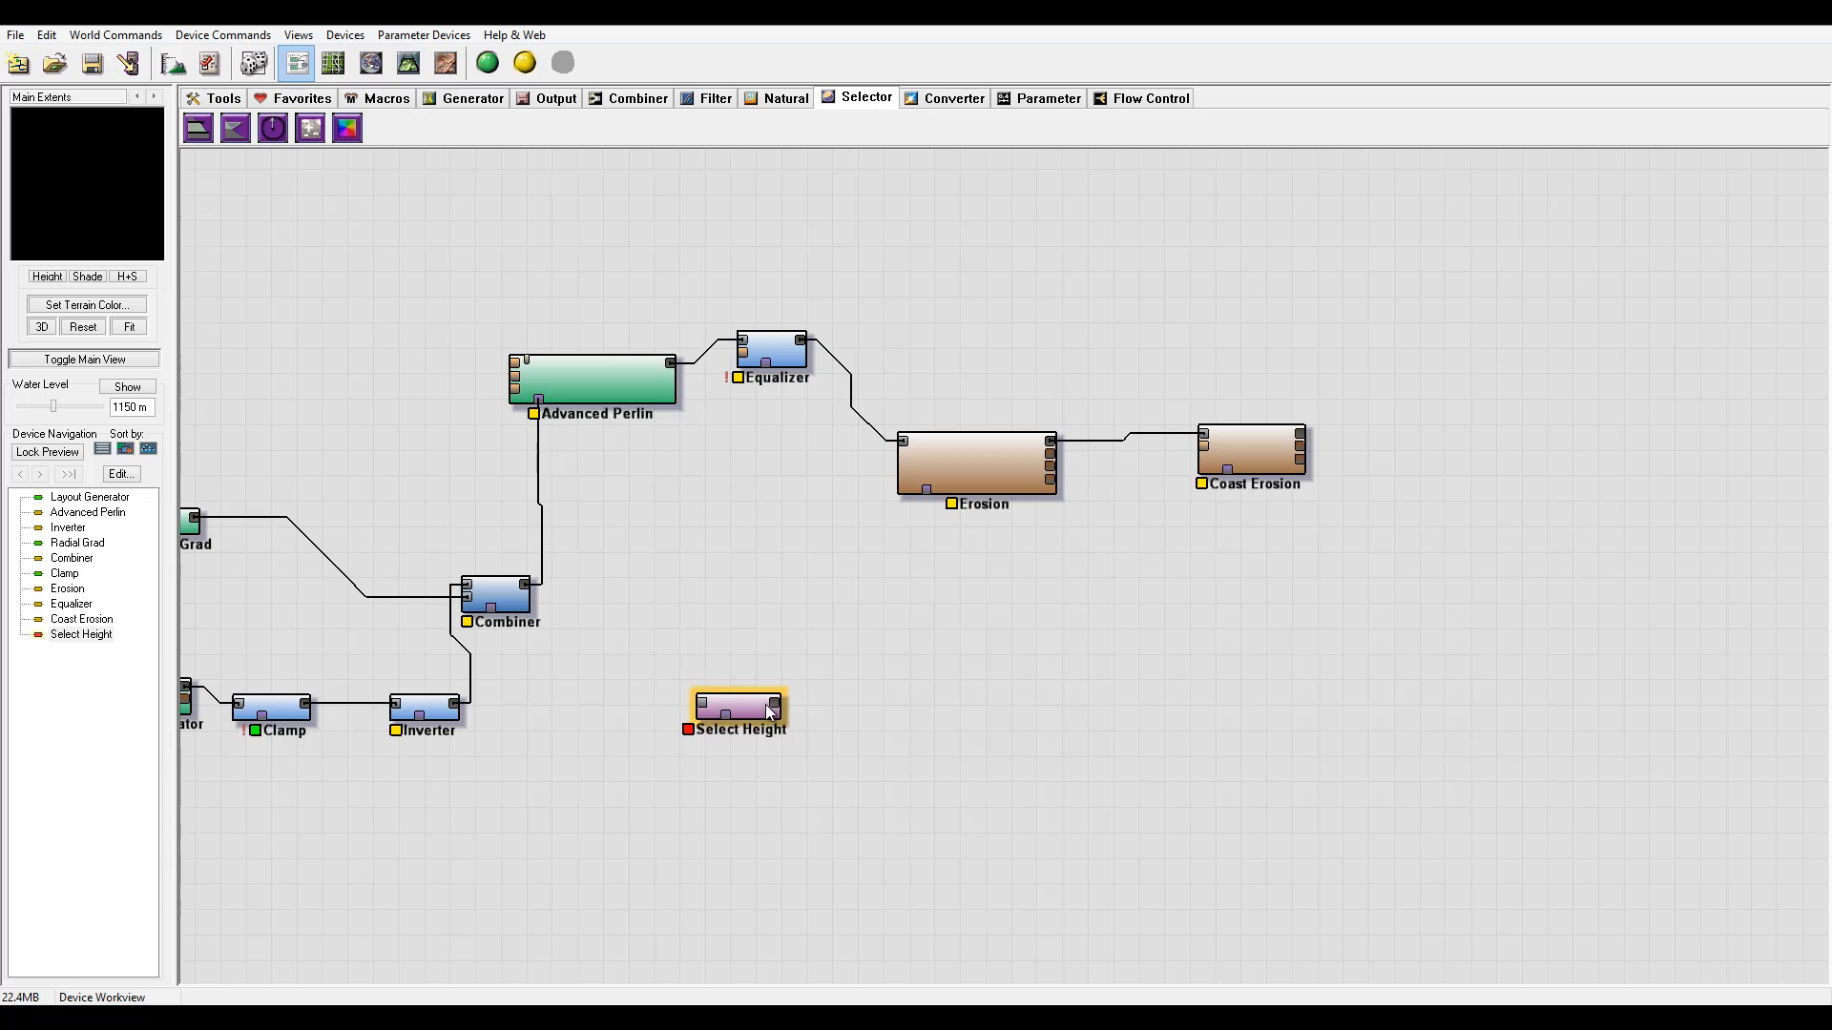
{"action": "left_click_drag", "start_coordinate": [705, 711], "coordinate": [461, 703]}
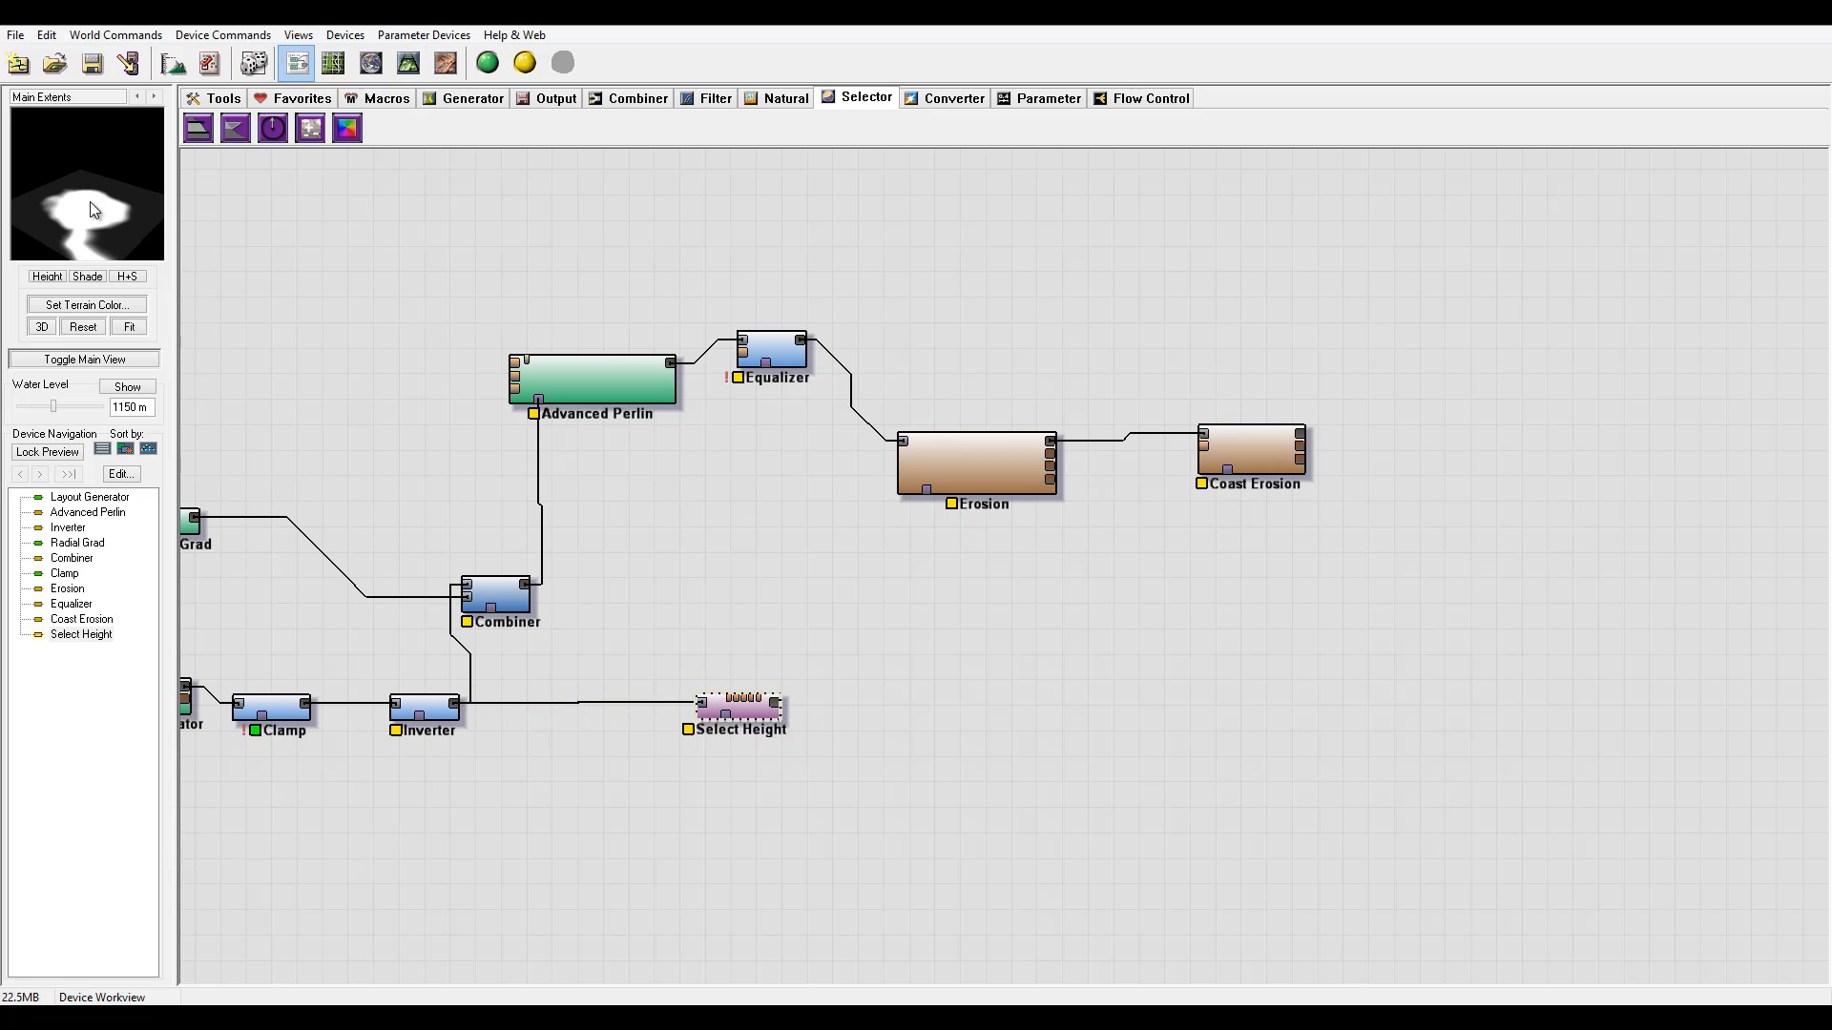
- Set Select Height's maximum to 1230.47 m and connect its output to Coast Erosion's mask input
{"action": "double_click", "coordinate": [737, 714]}
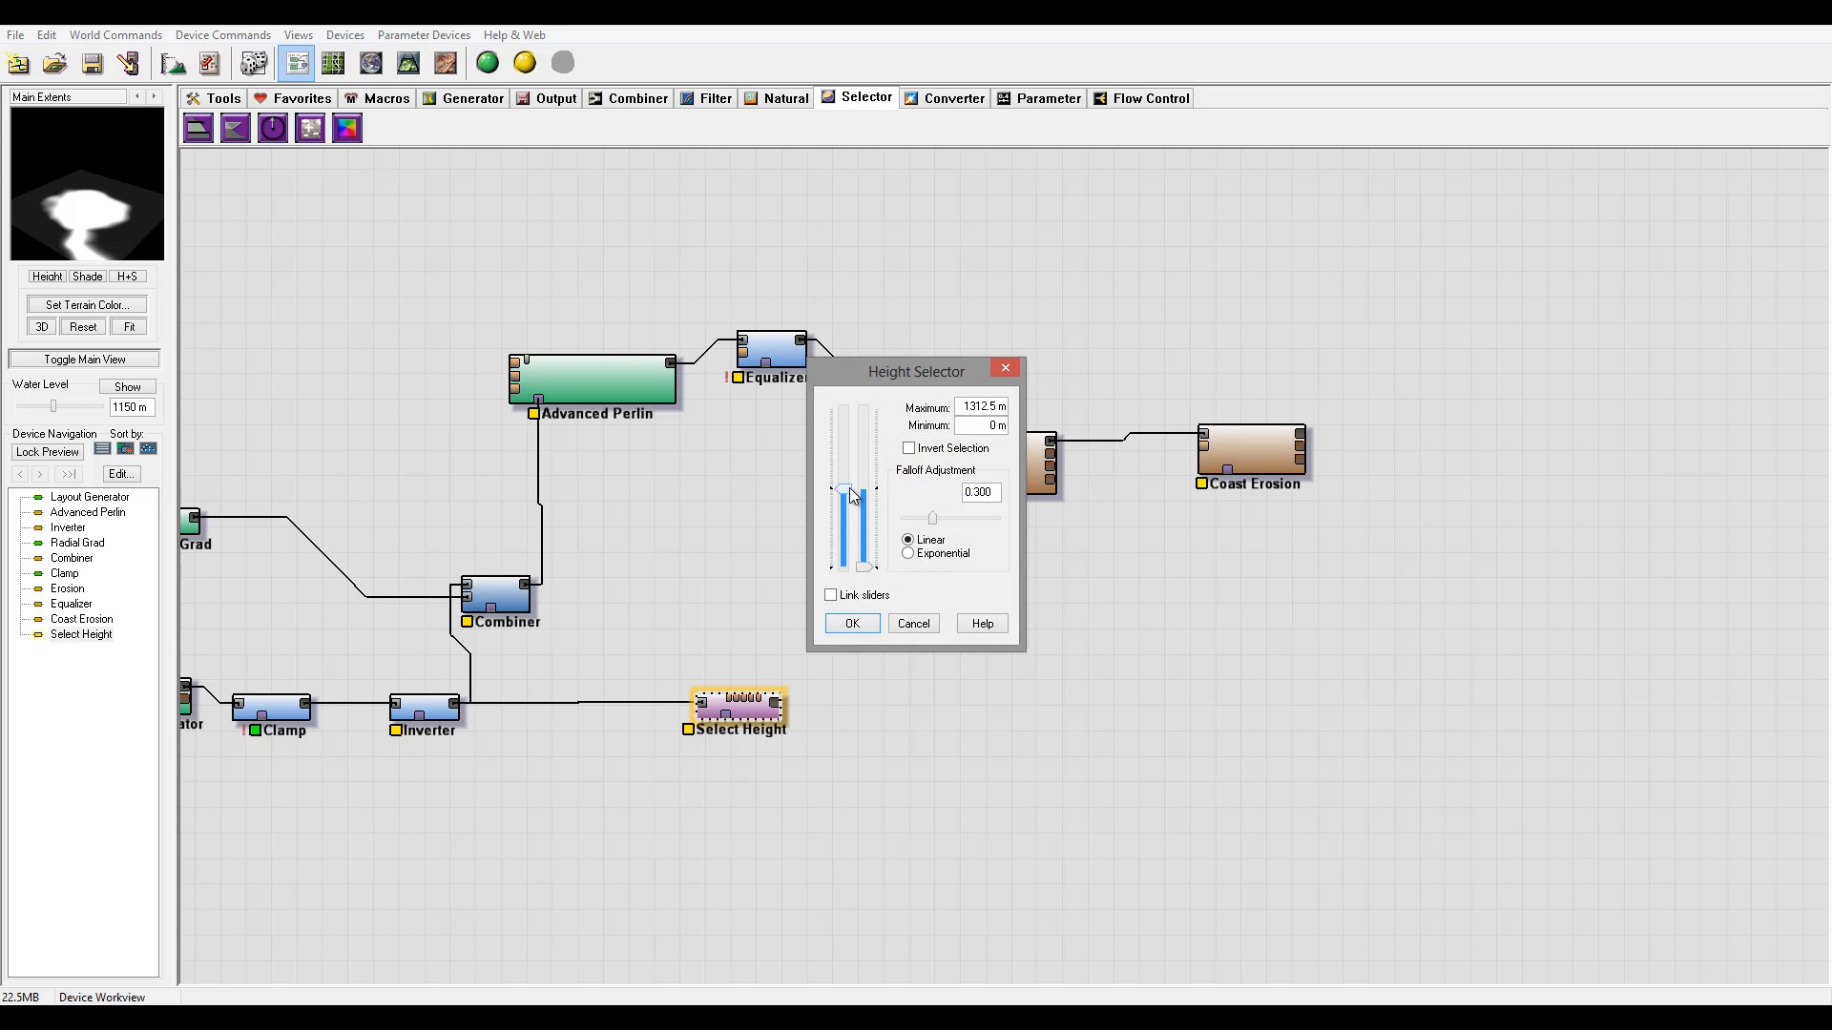
{"action": "left_click_drag", "start_coordinate": [845, 490], "coordinate": [847, 494]}
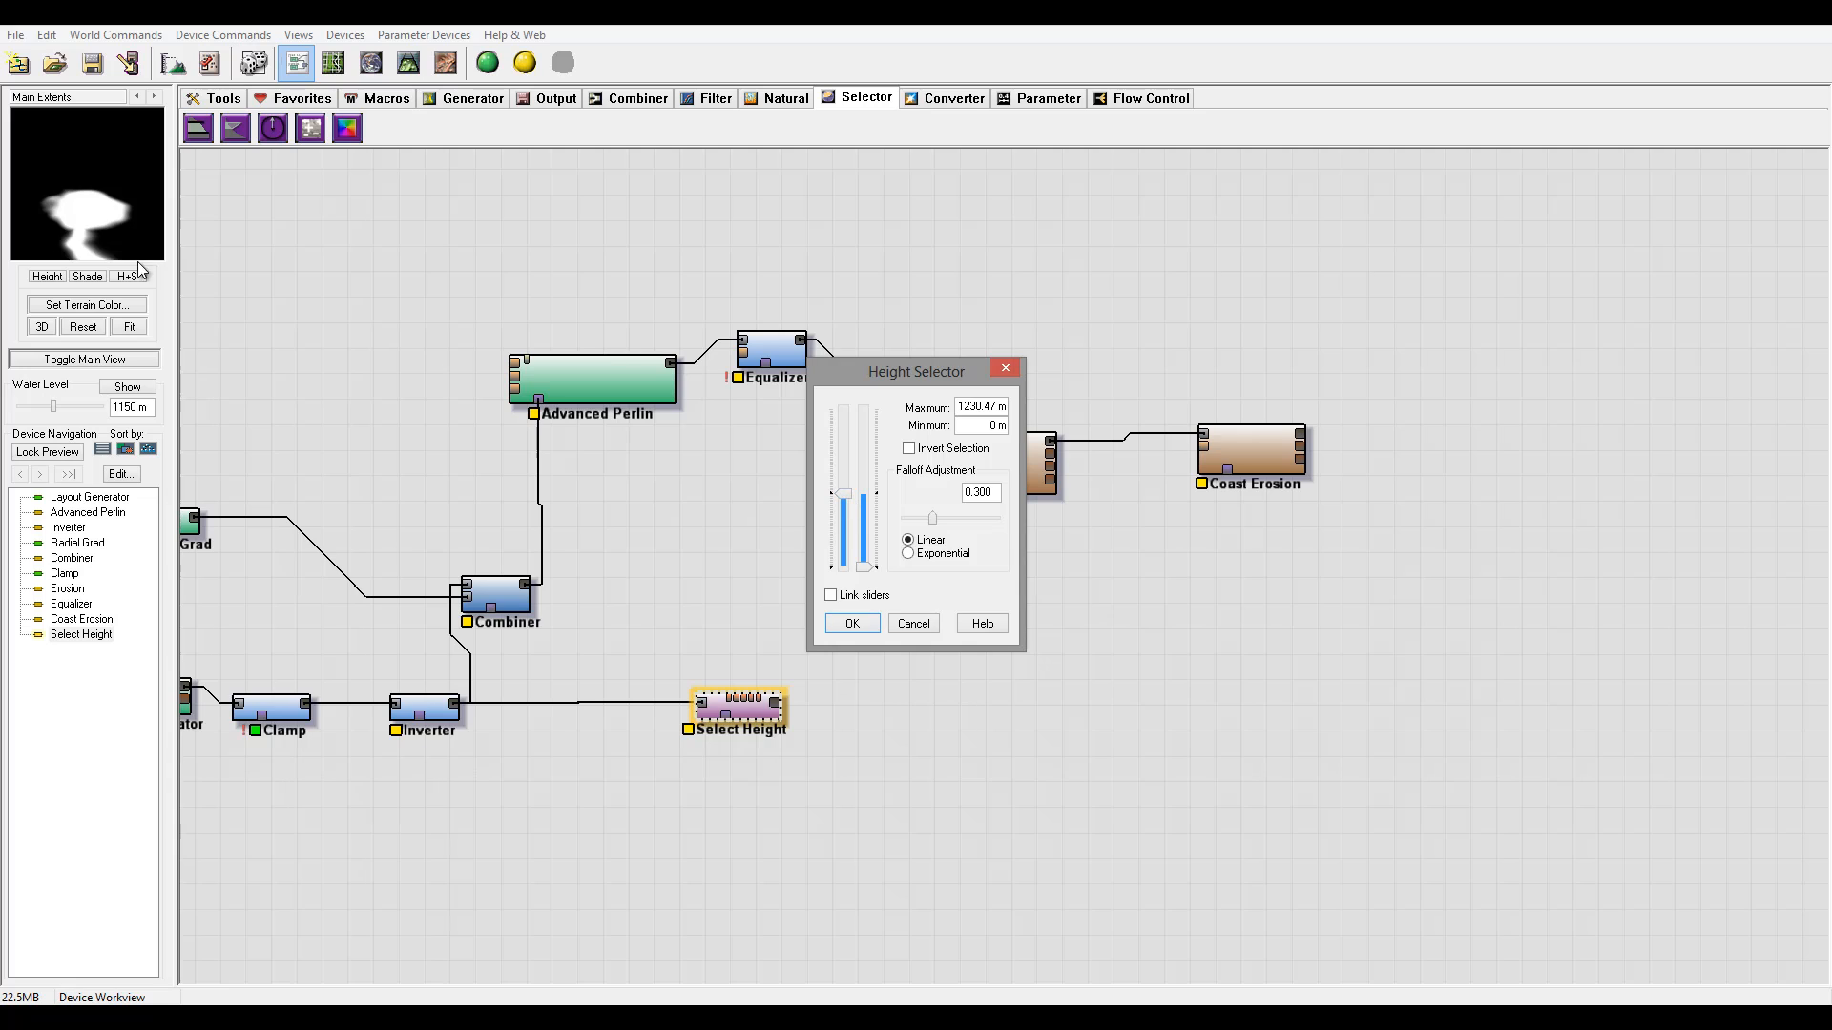
{"action": "left_click", "coordinate": [852, 624]}
{"action": "left_click_drag", "start_coordinate": [788, 706], "coordinate": [1233, 472]}
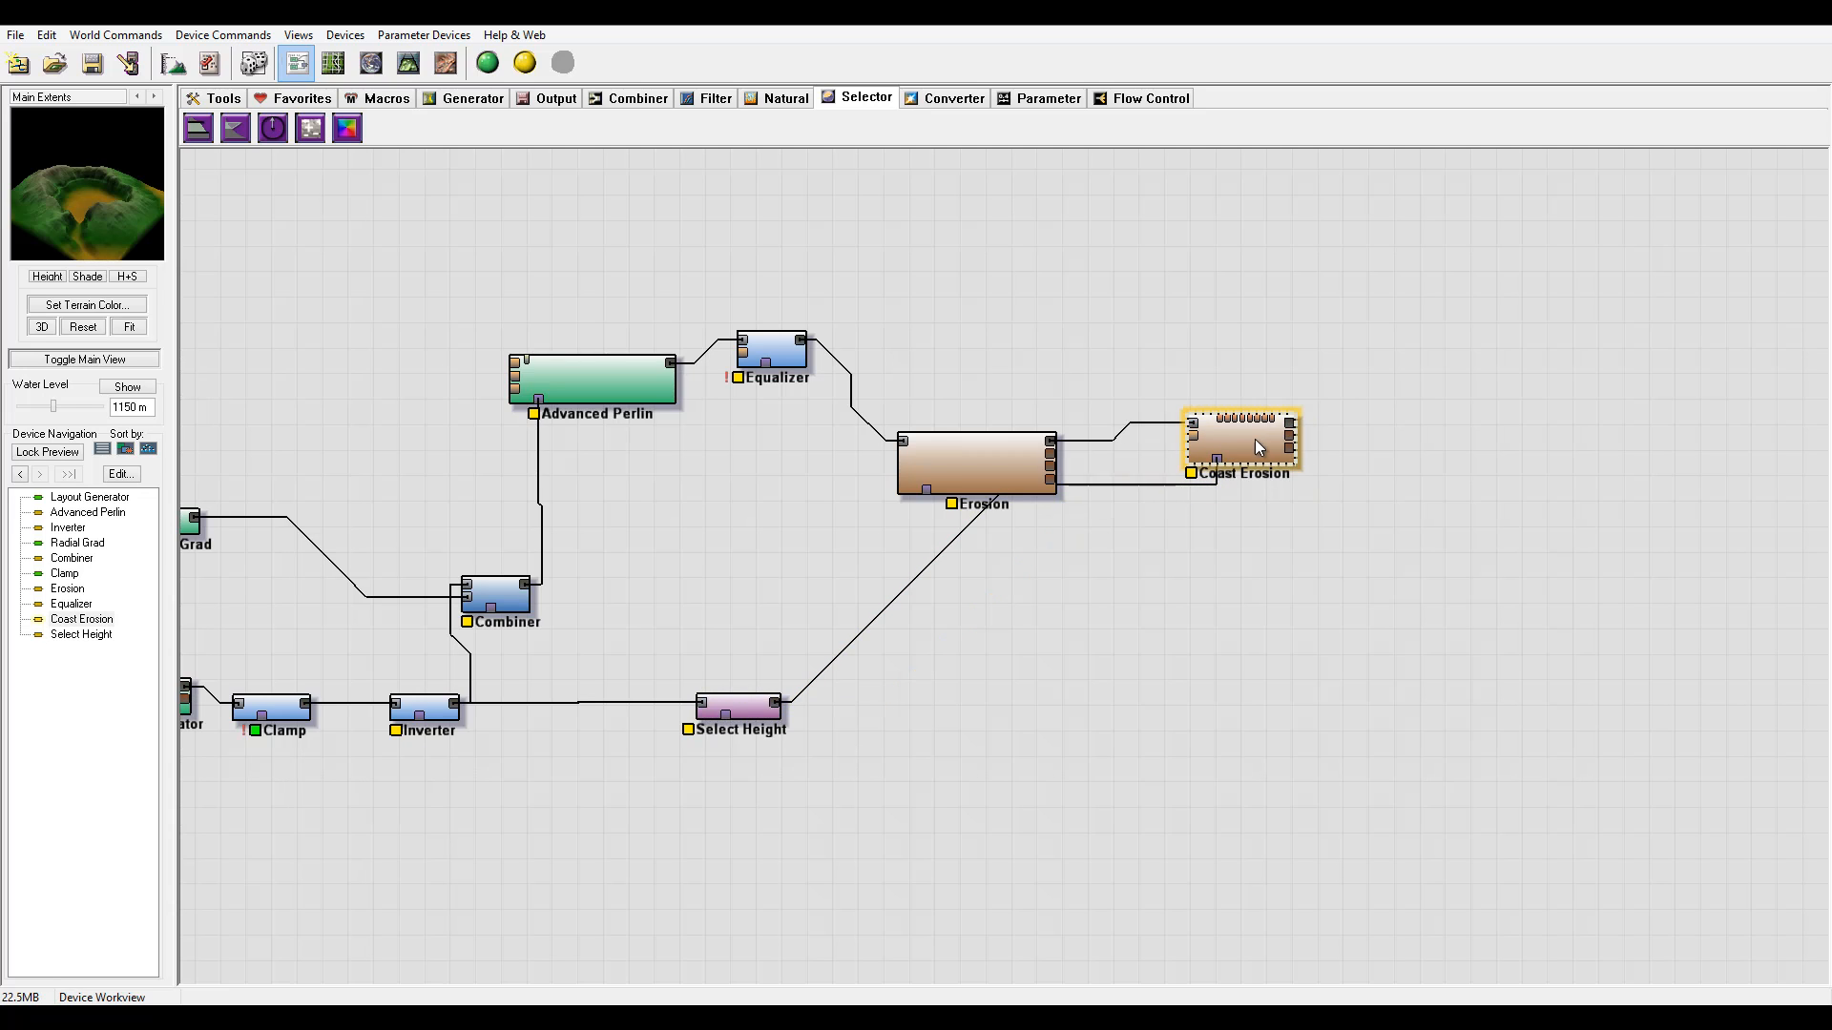
- Lower Coast Erosion's water level to about 246 m, set its beach size to 0.07813, and accept
{"action": "double_click", "coordinate": [1255, 439]}
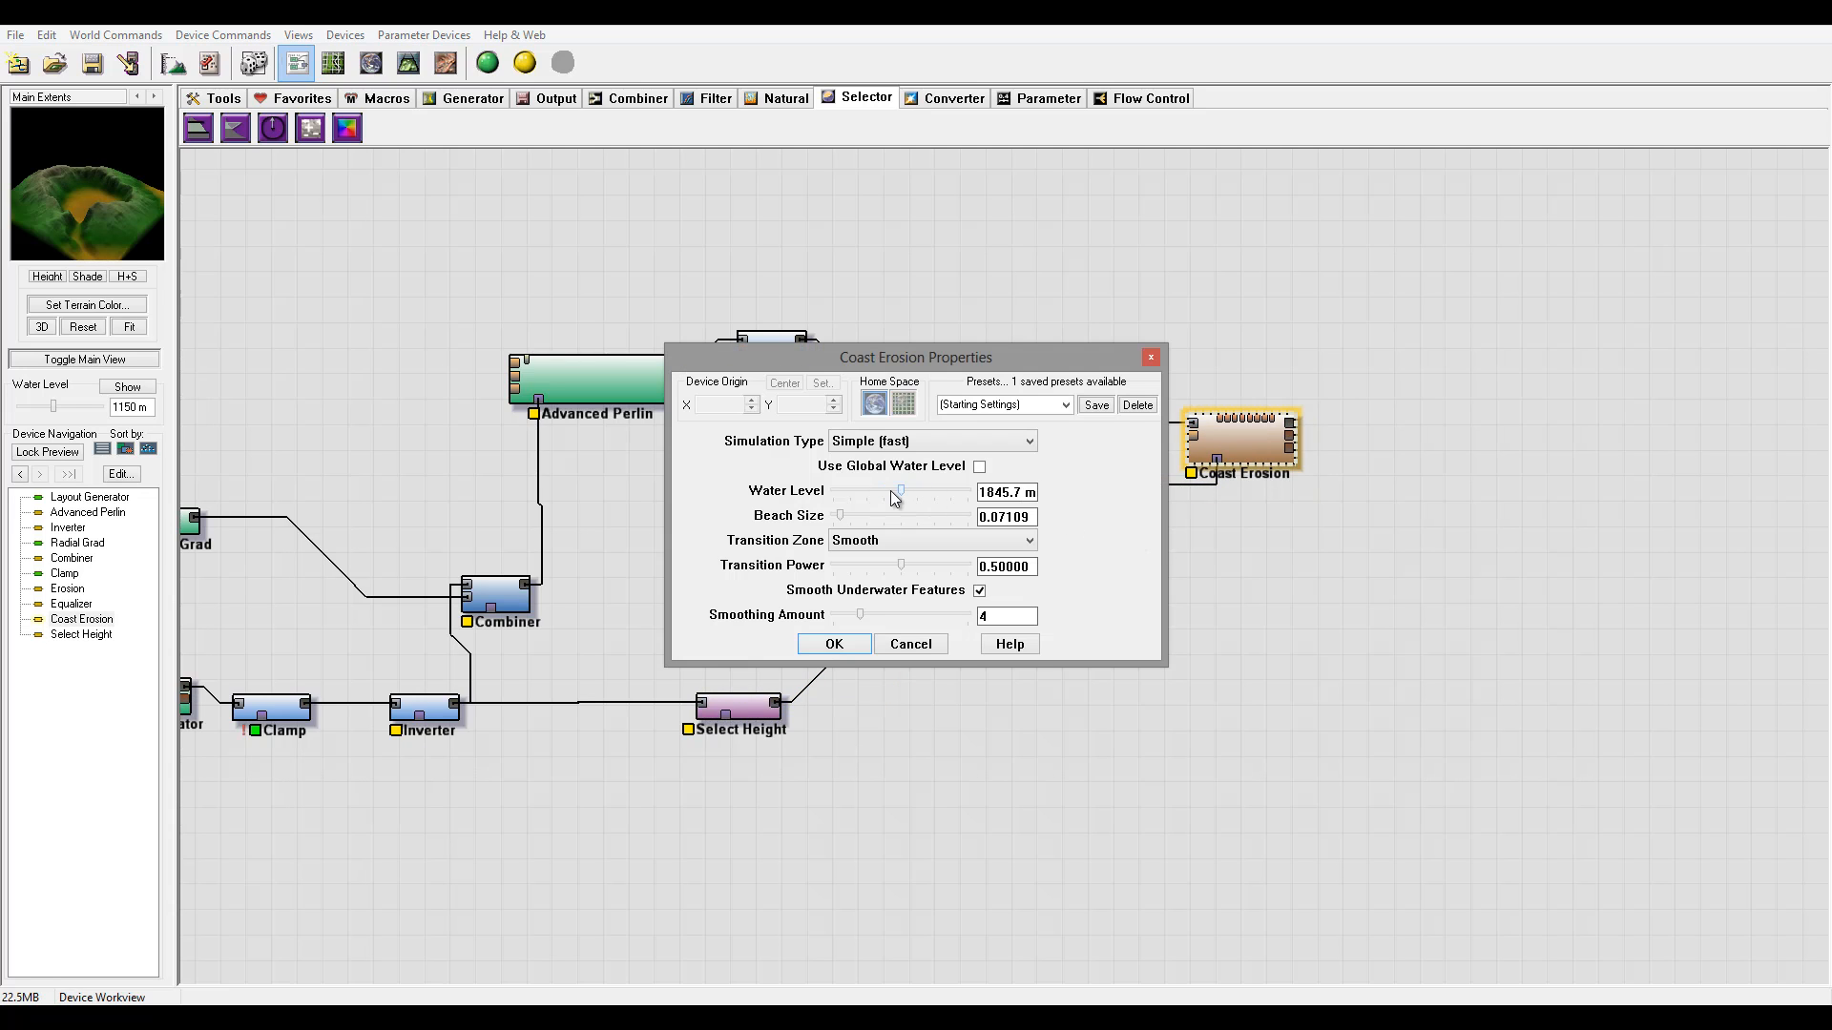
{"action": "left_click_drag", "start_coordinate": [892, 490], "coordinate": [844, 531]}
{"action": "left_click", "coordinate": [851, 646]}
- Move Coast Erosion slightly down and Erosion slightly up in the device network, and lock the preview on Coast Erosion
{"action": "left_click_drag", "start_coordinate": [1226, 443], "coordinate": [1245, 501]}
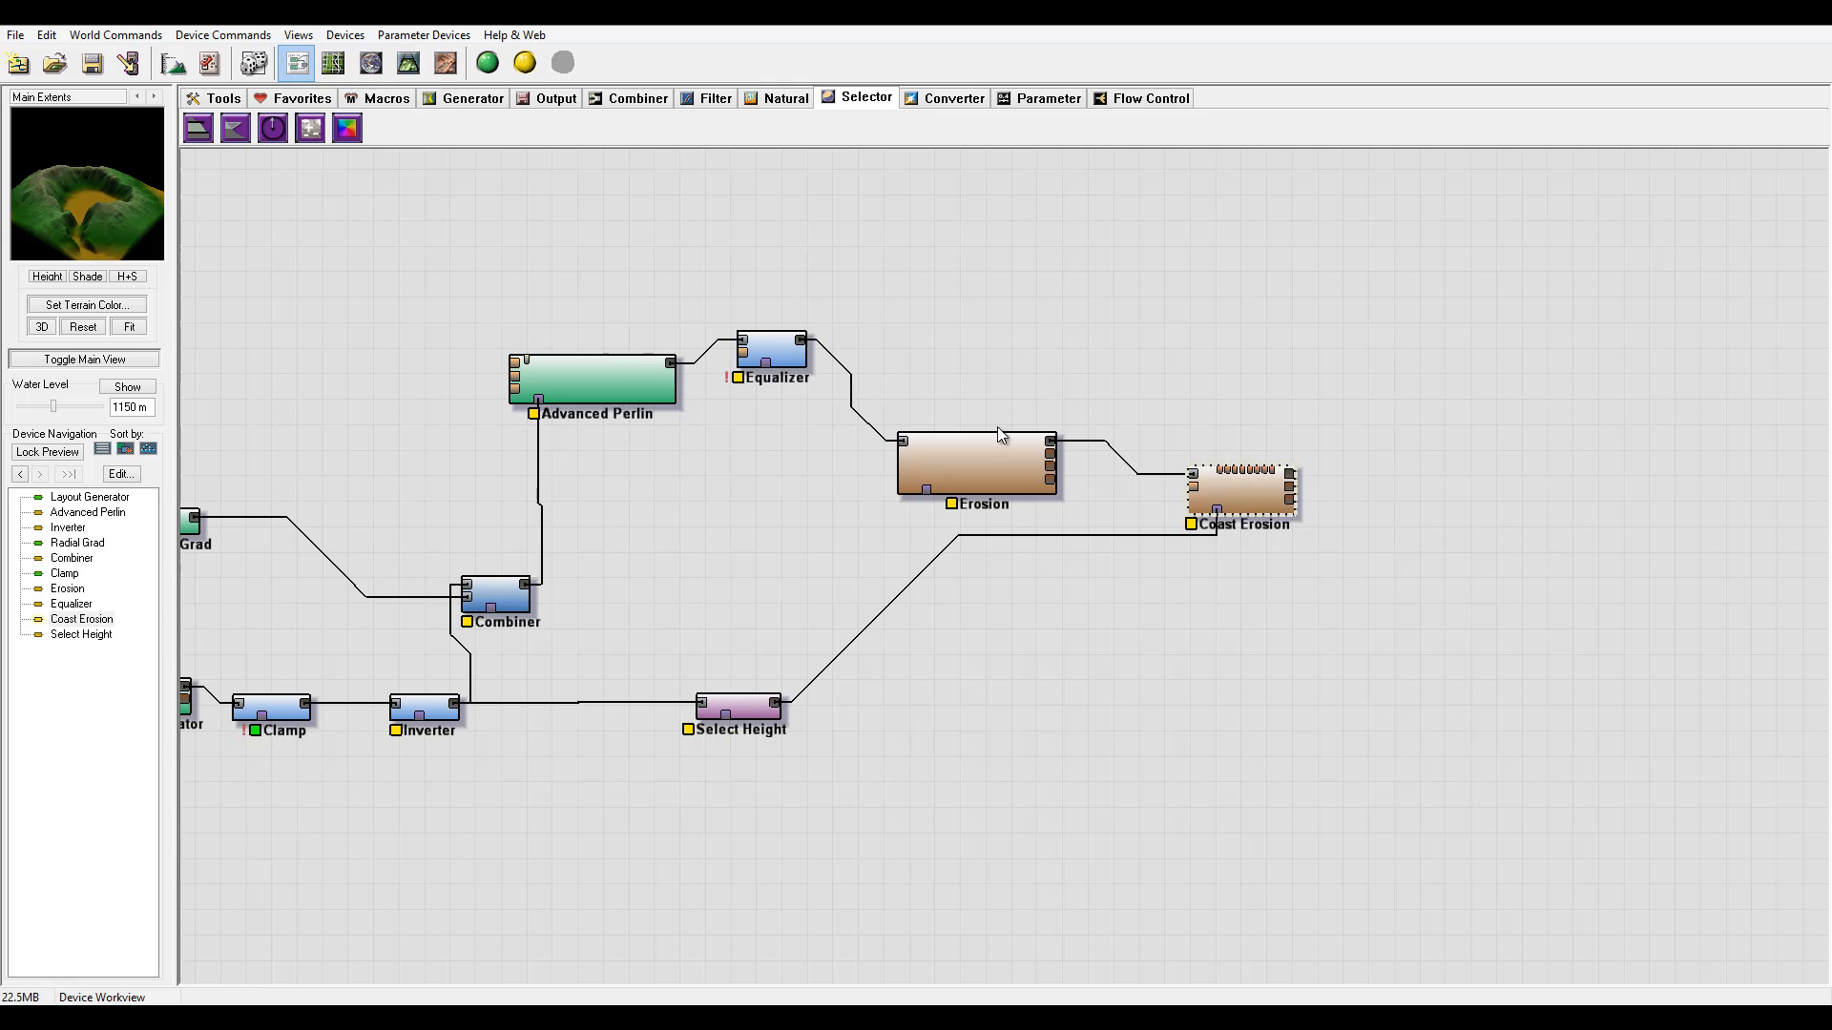
{"action": "left_click", "coordinate": [976, 458]}
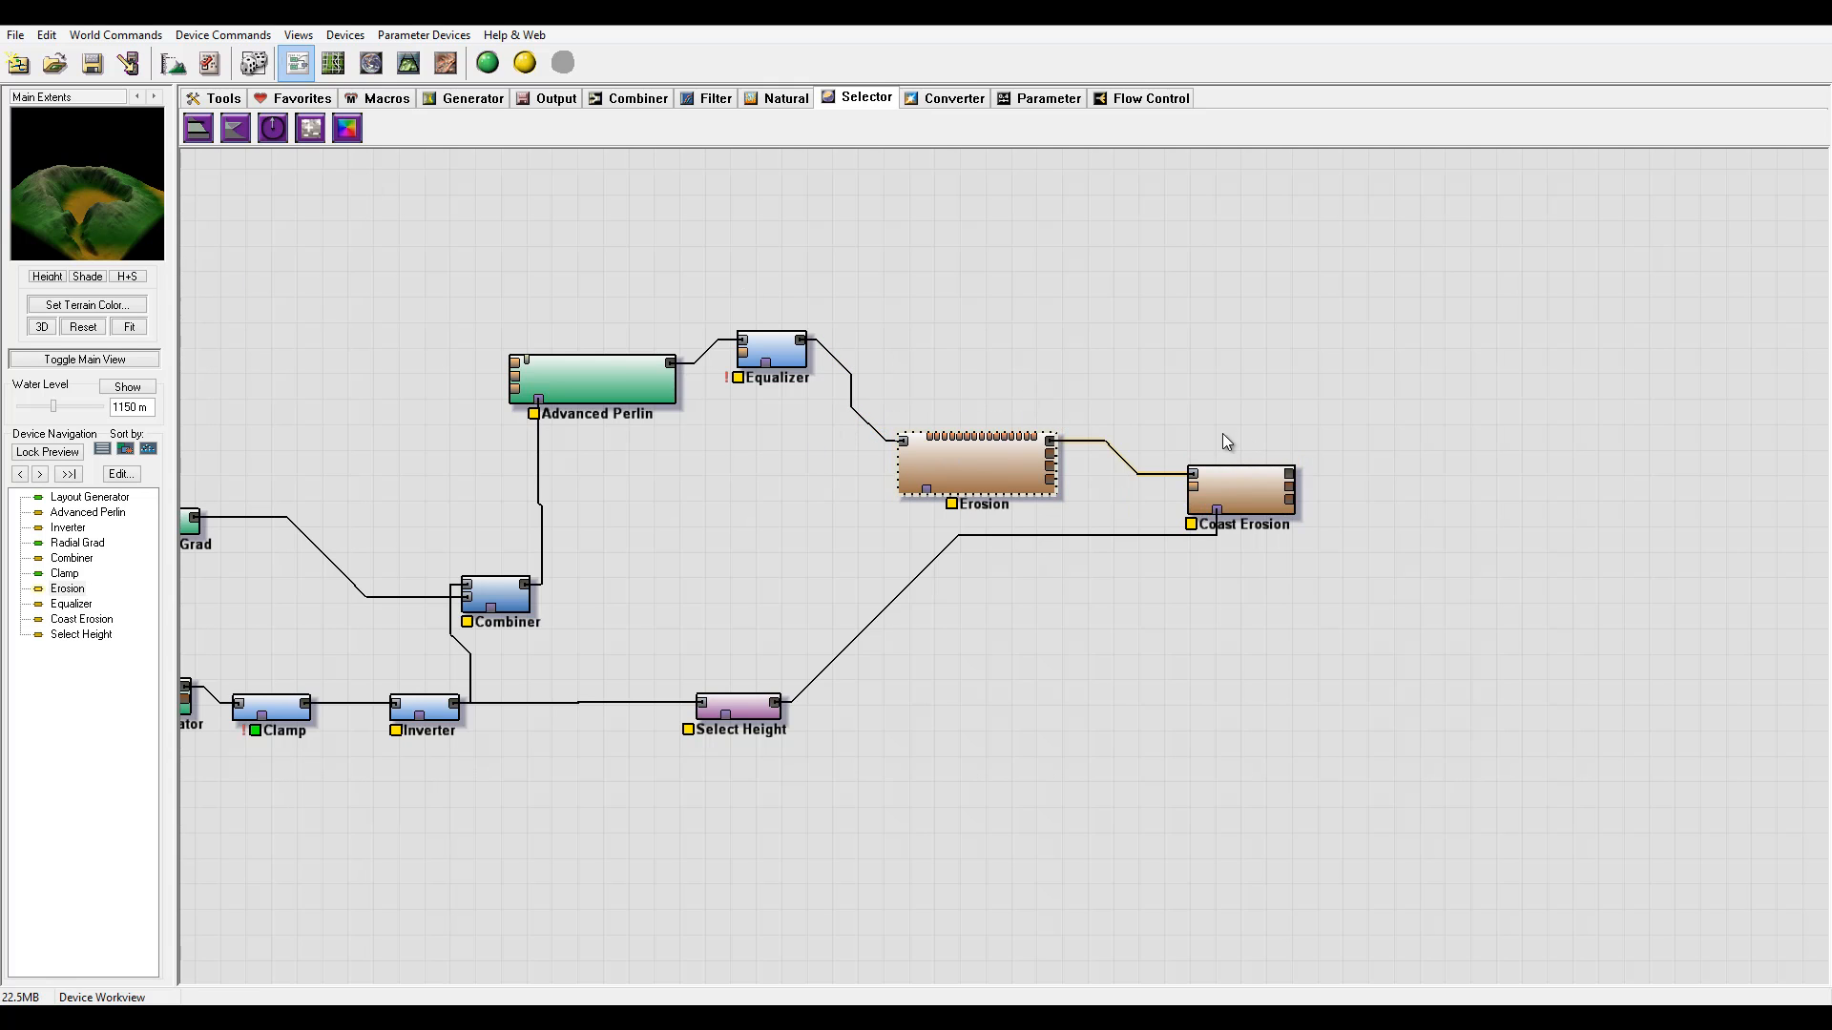
{"action": "mouse_move", "coordinate": [992, 458]}
{"action": "left_mouse_down"}
{"action": "mouse_move", "coordinate": [1013, 454]}
{"action": "mouse_move", "coordinate": [982, 429]}
{"action": "left_mouse_up"}
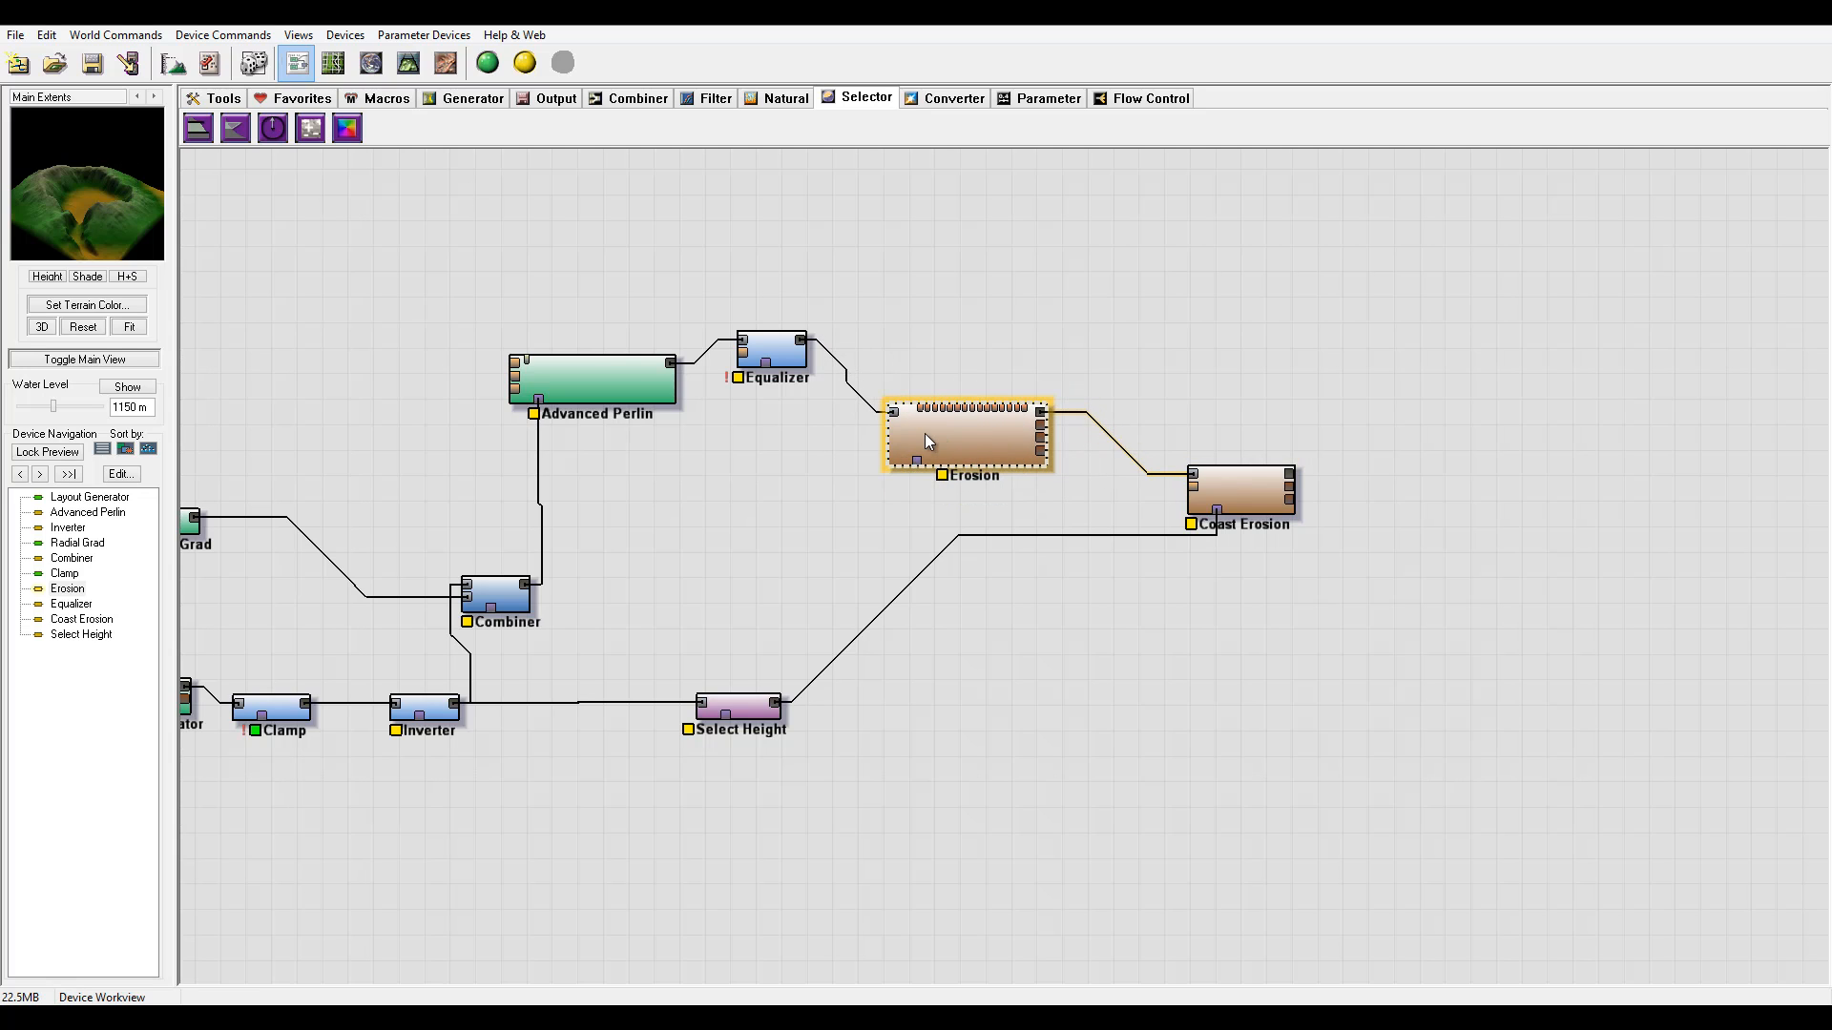
{"action": "left_click", "coordinate": [771, 351]}
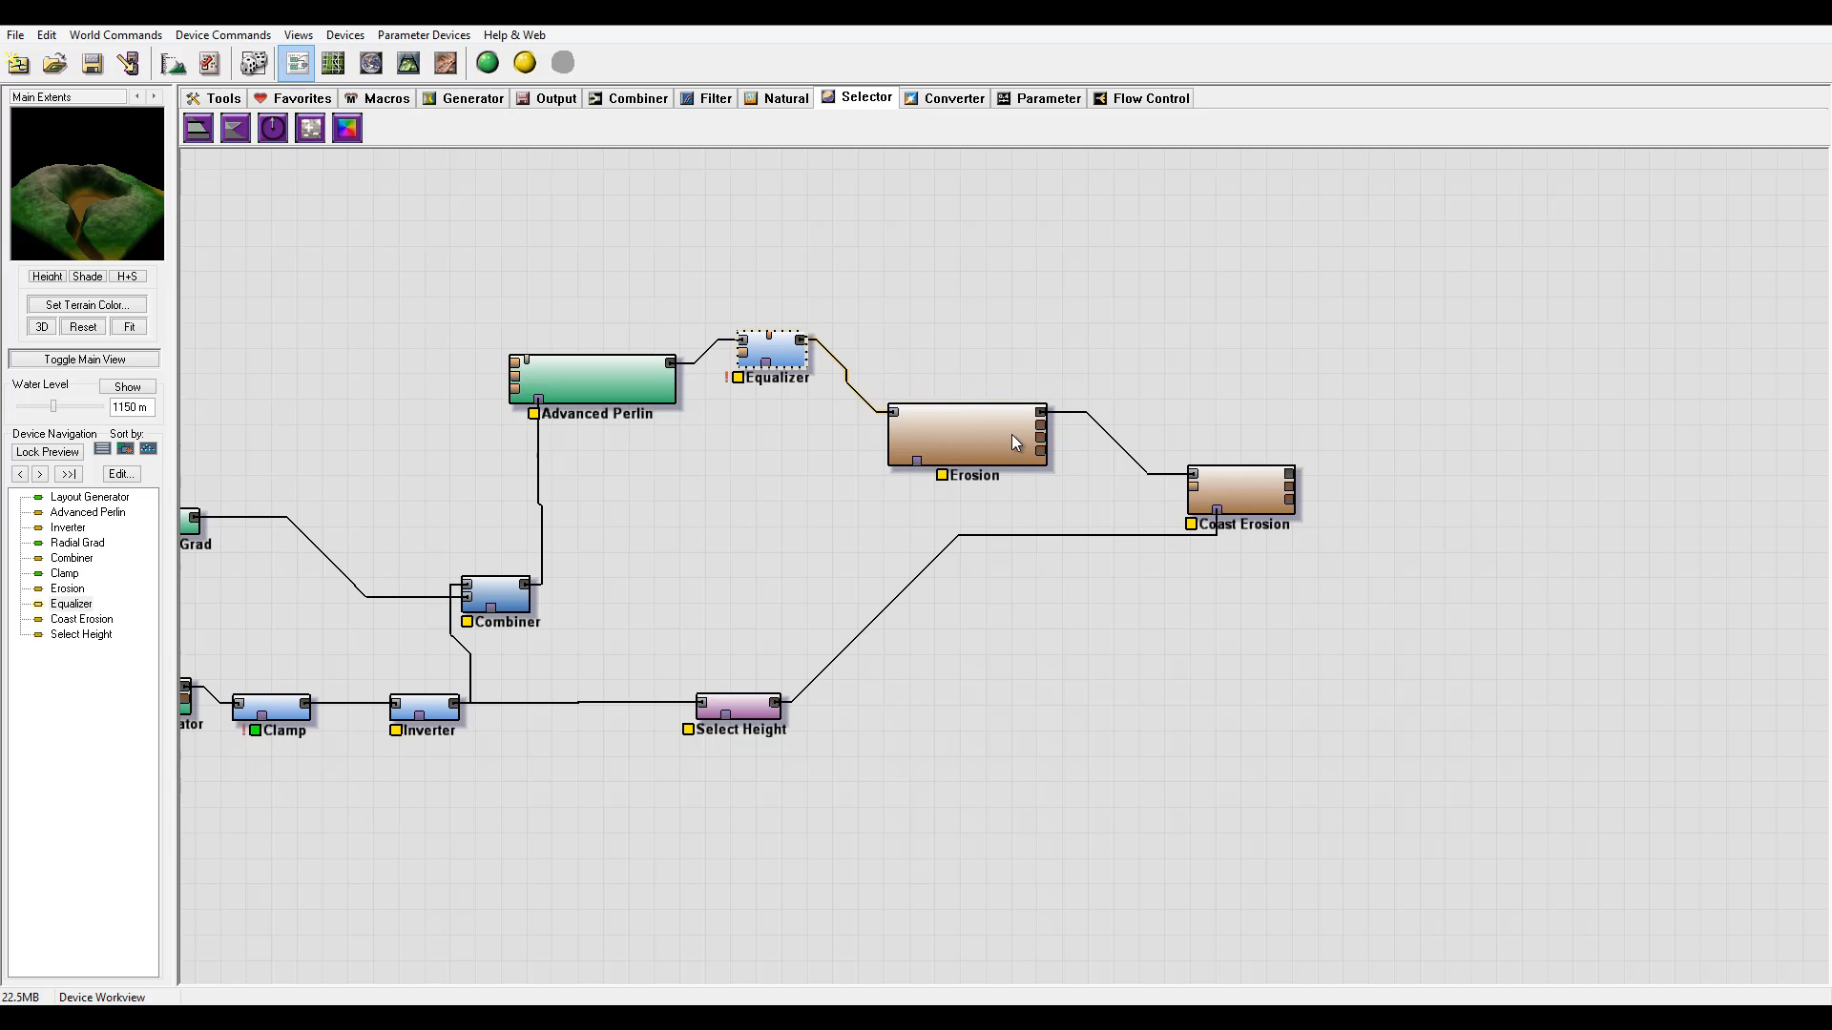
{"action": "right_click", "coordinate": [1248, 484]}
{"action": "left_click", "coordinate": [1372, 508]}
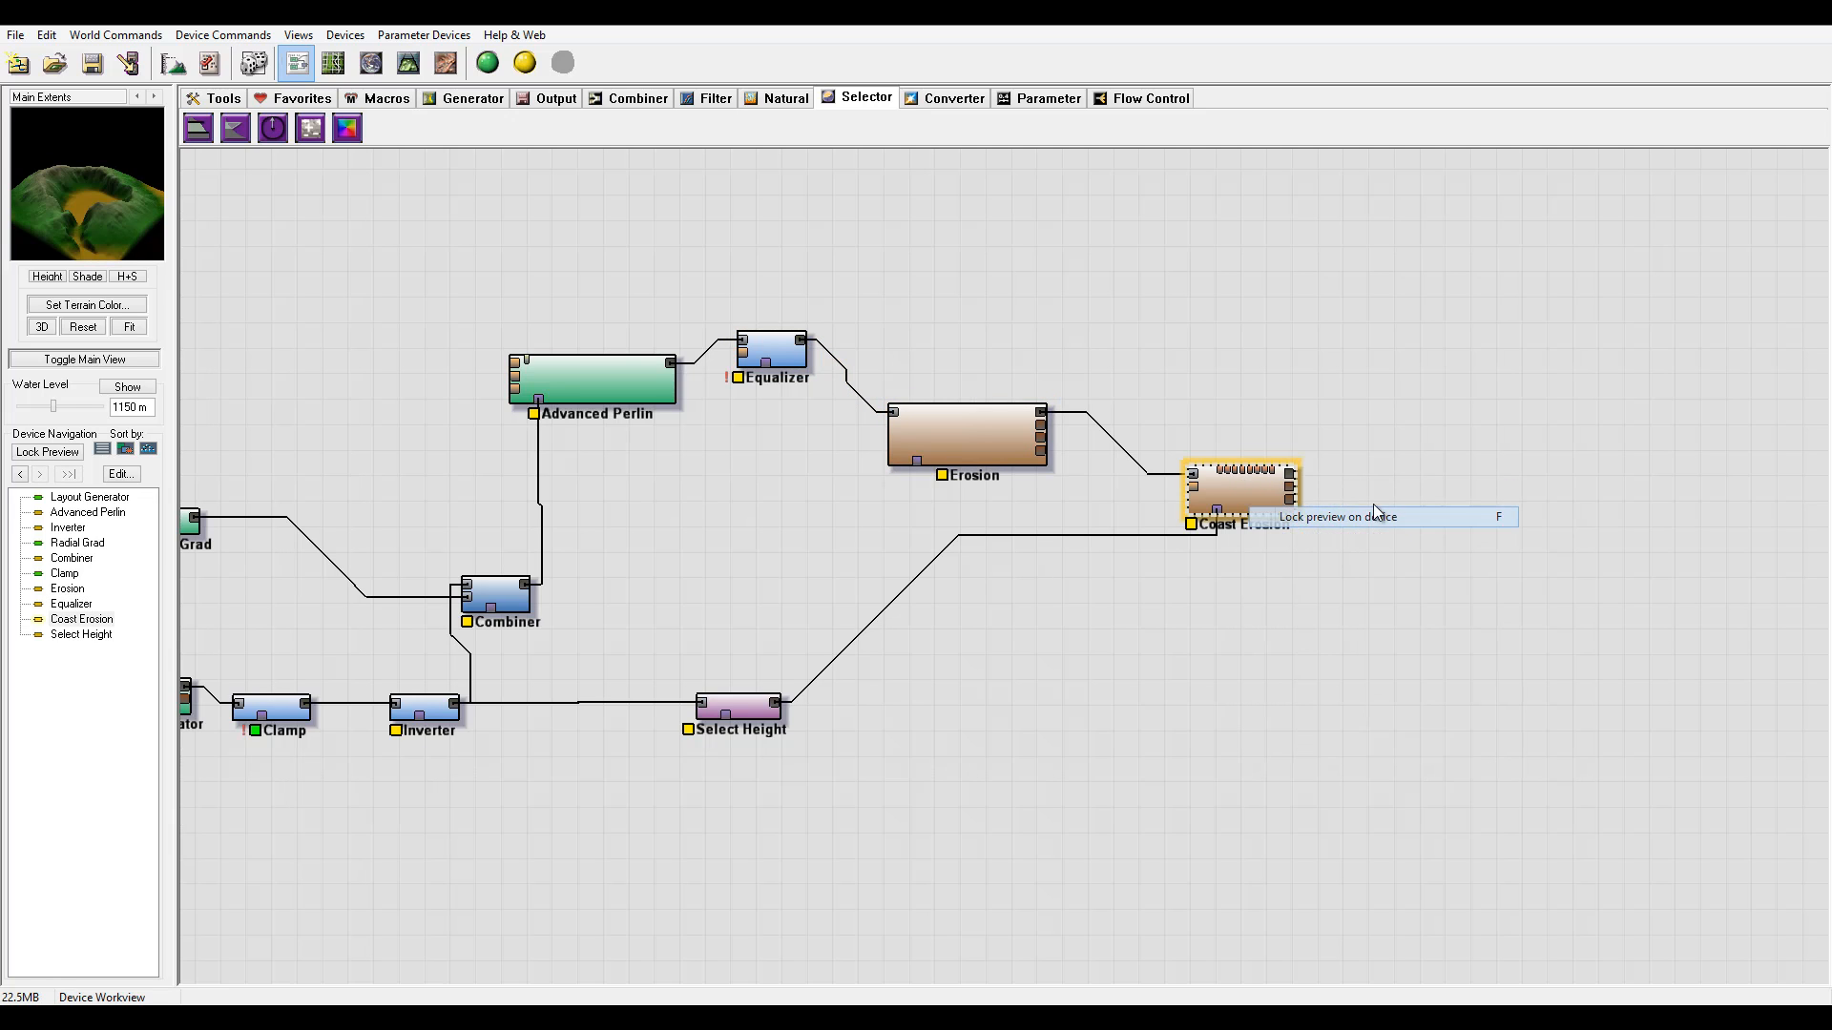
- Set the Equalizer's equalization to 0.60938 and accept
{"action": "double_click", "coordinate": [803, 355]}
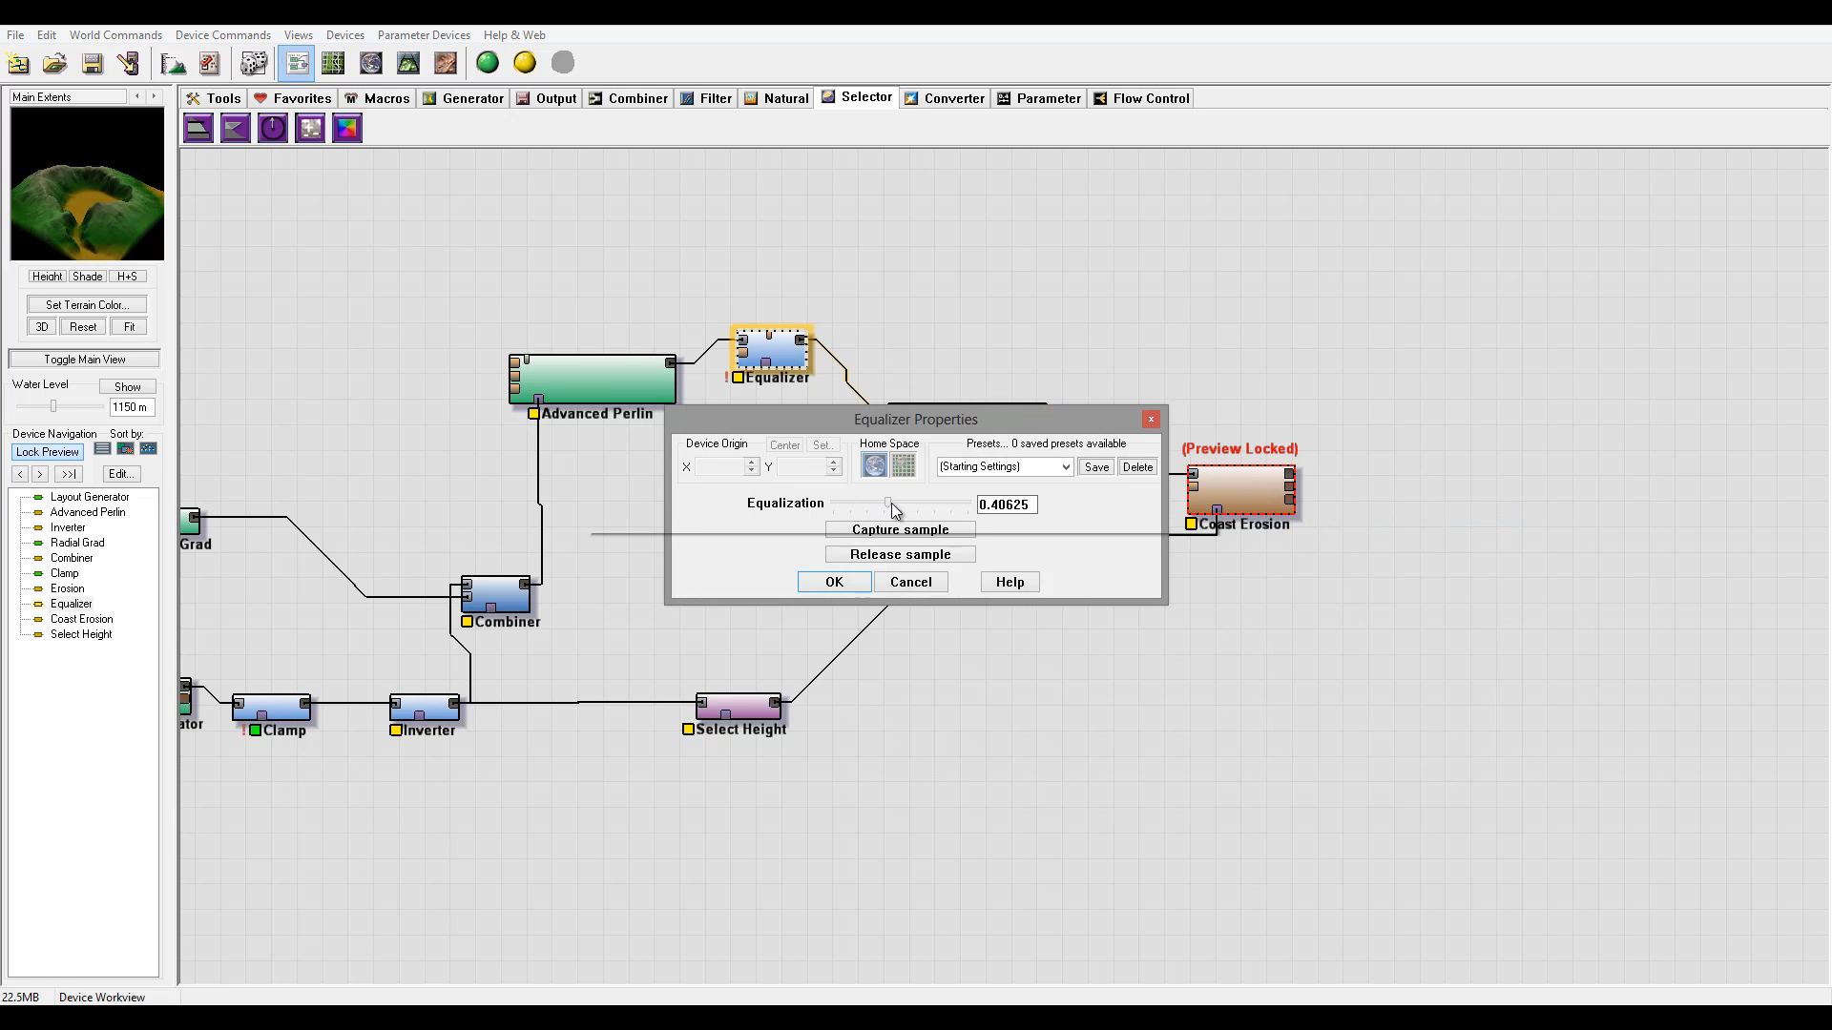
{"action": "mouse_move", "coordinate": [892, 508]}
{"action": "left_mouse_down"}
{"action": "mouse_move", "coordinate": [923, 505]}
{"action": "mouse_move", "coordinate": [838, 500]}
{"action": "mouse_move", "coordinate": [918, 508]}
{"action": "left_mouse_up"}
{"action": "left_click", "coordinate": [924, 506]}
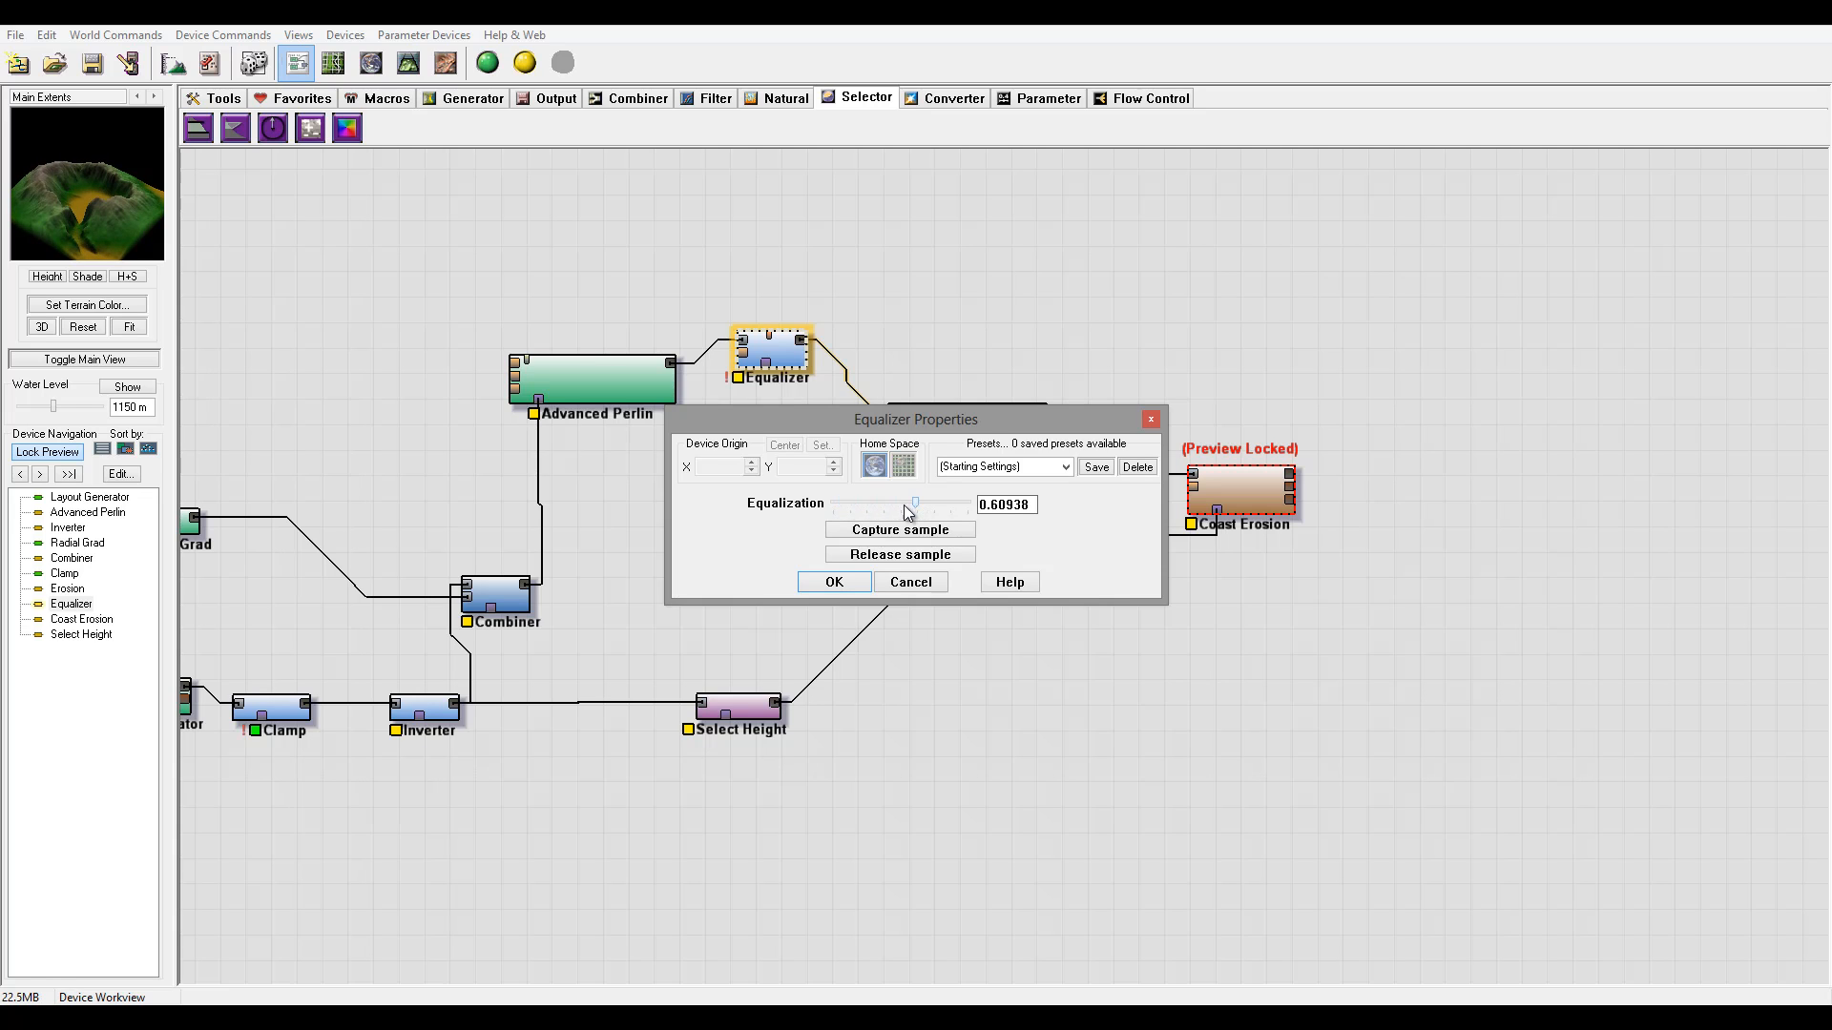
{"action": "left_click", "coordinate": [833, 580]}
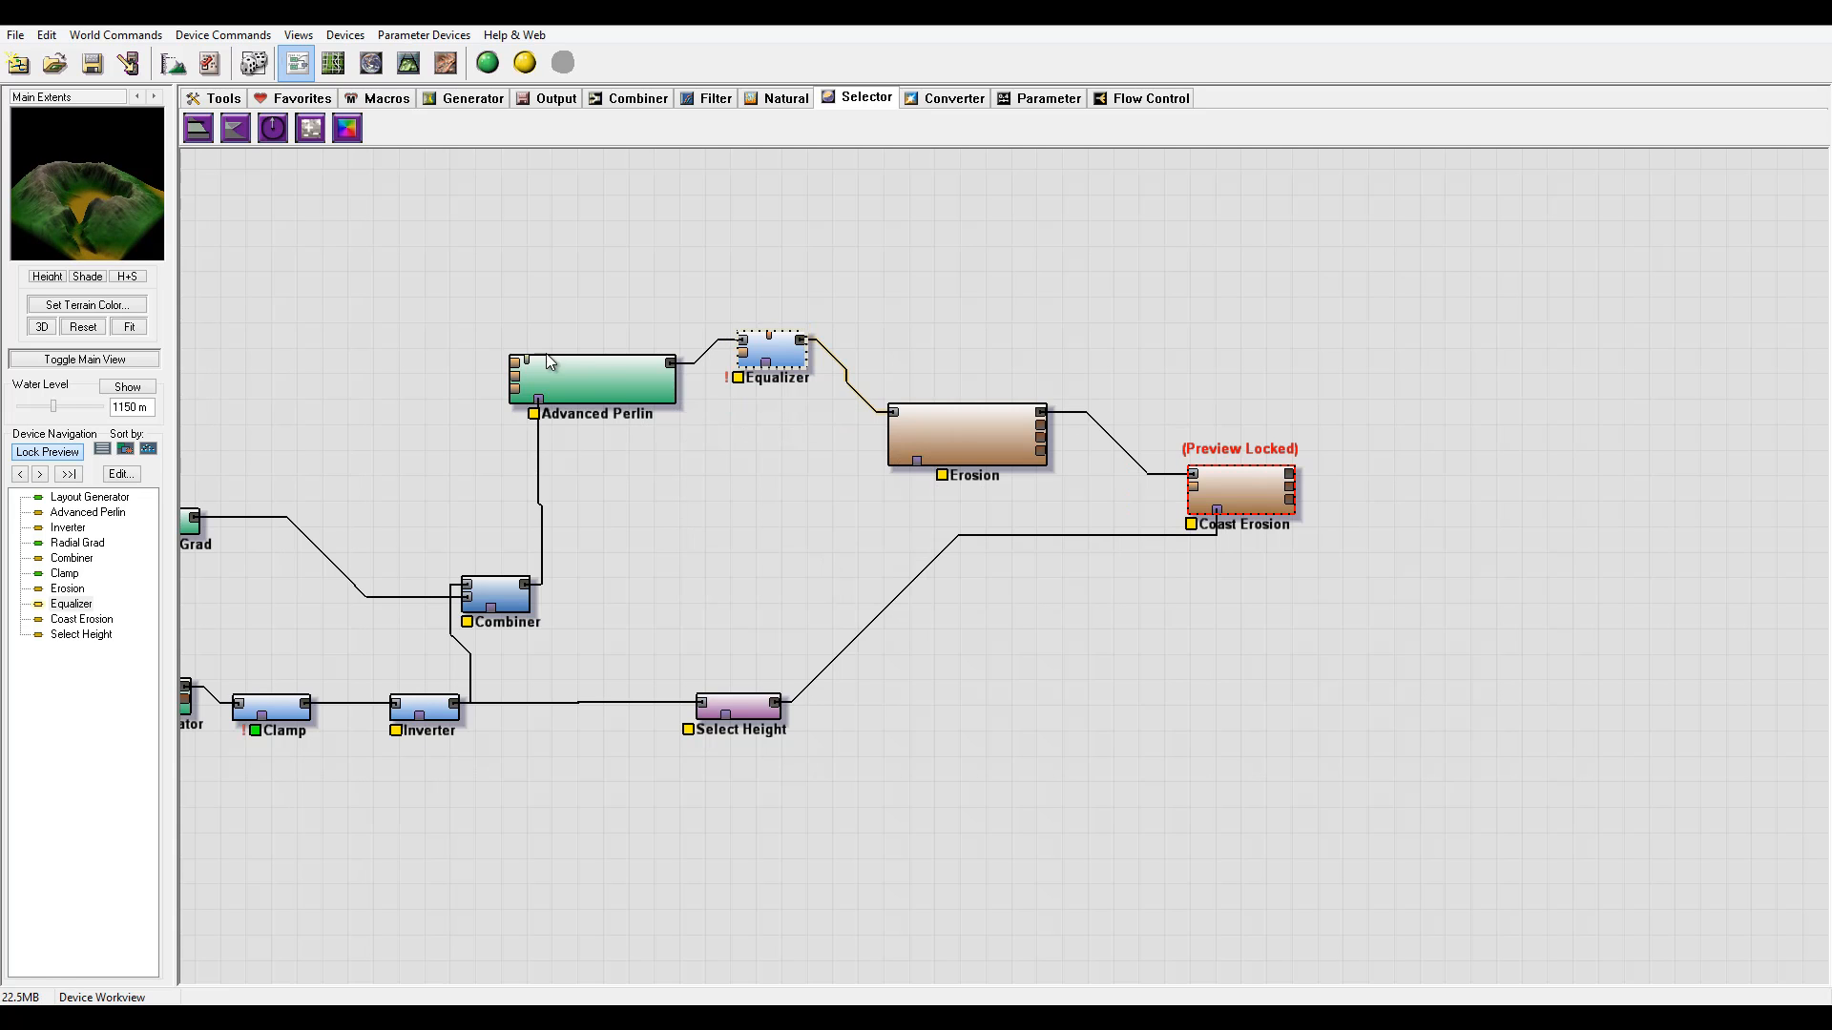
- Set Advanced Perlin's feature scale to about 16 km, adjust its elevation center and steepness, and accept
{"action": "double_click", "coordinate": [597, 378]}
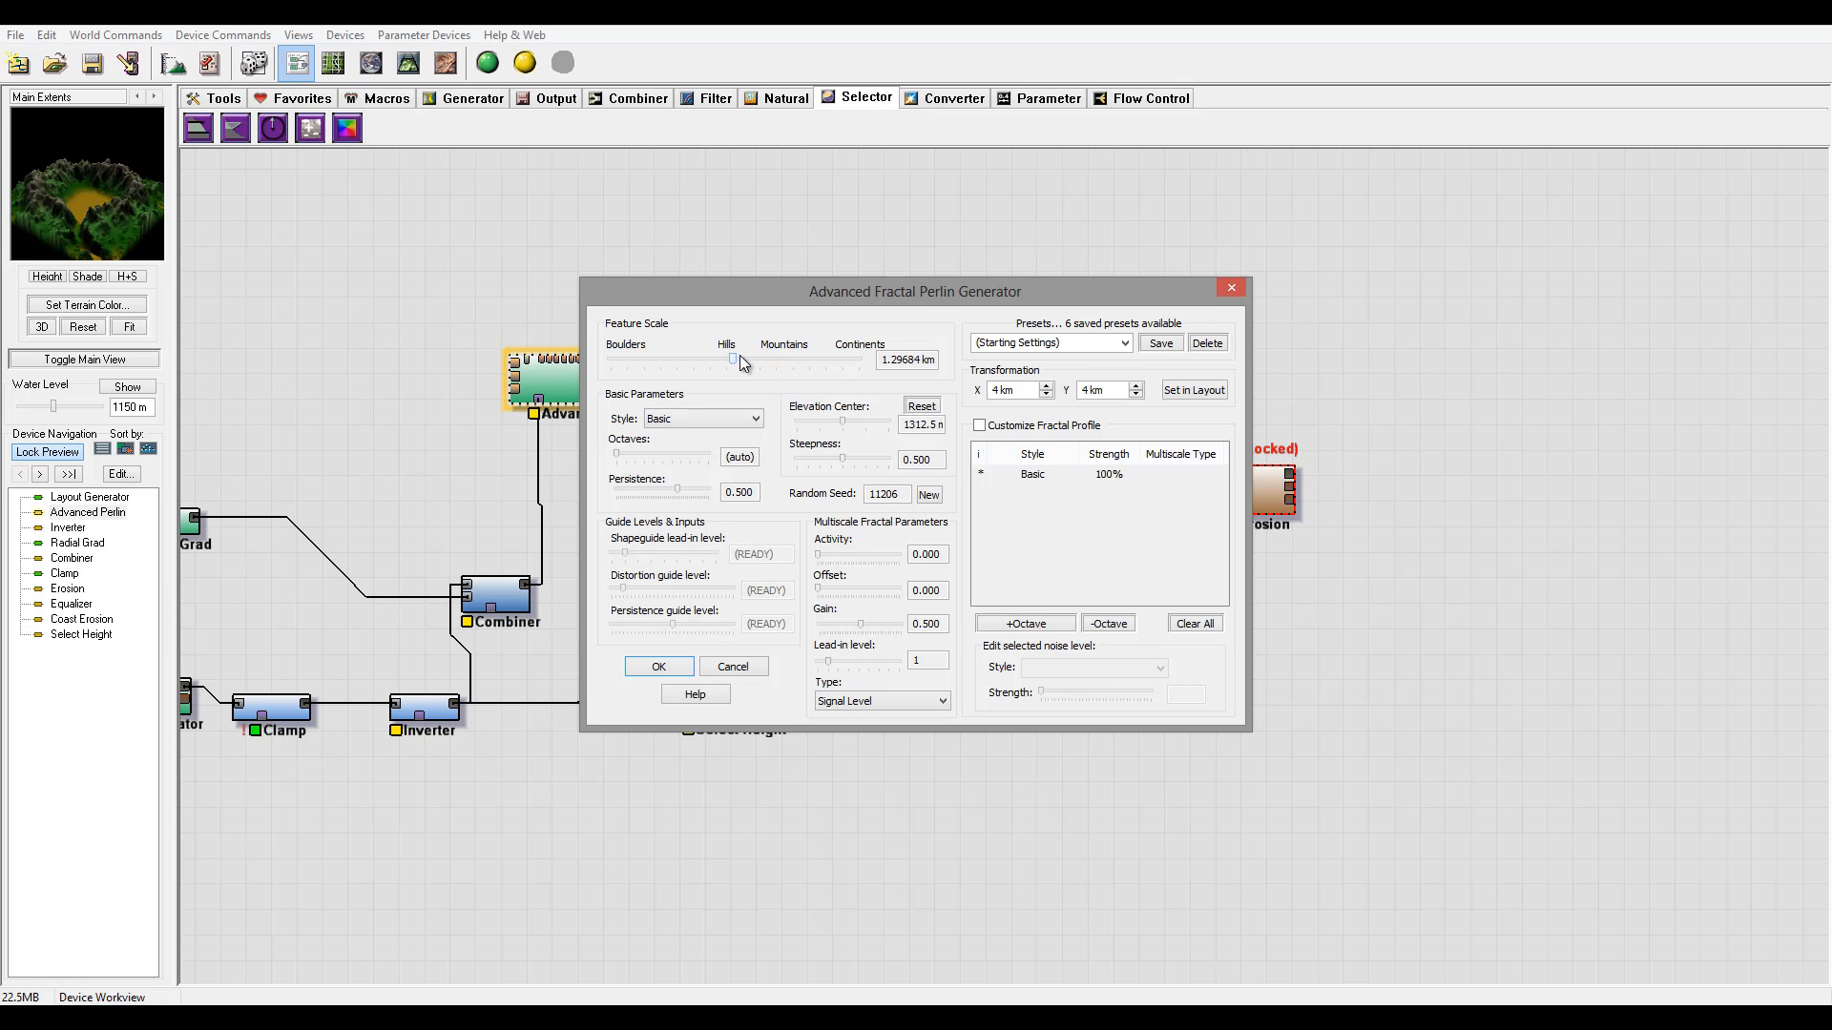
{"action": "left_click_drag", "start_coordinate": [740, 355], "coordinate": [781, 360]}
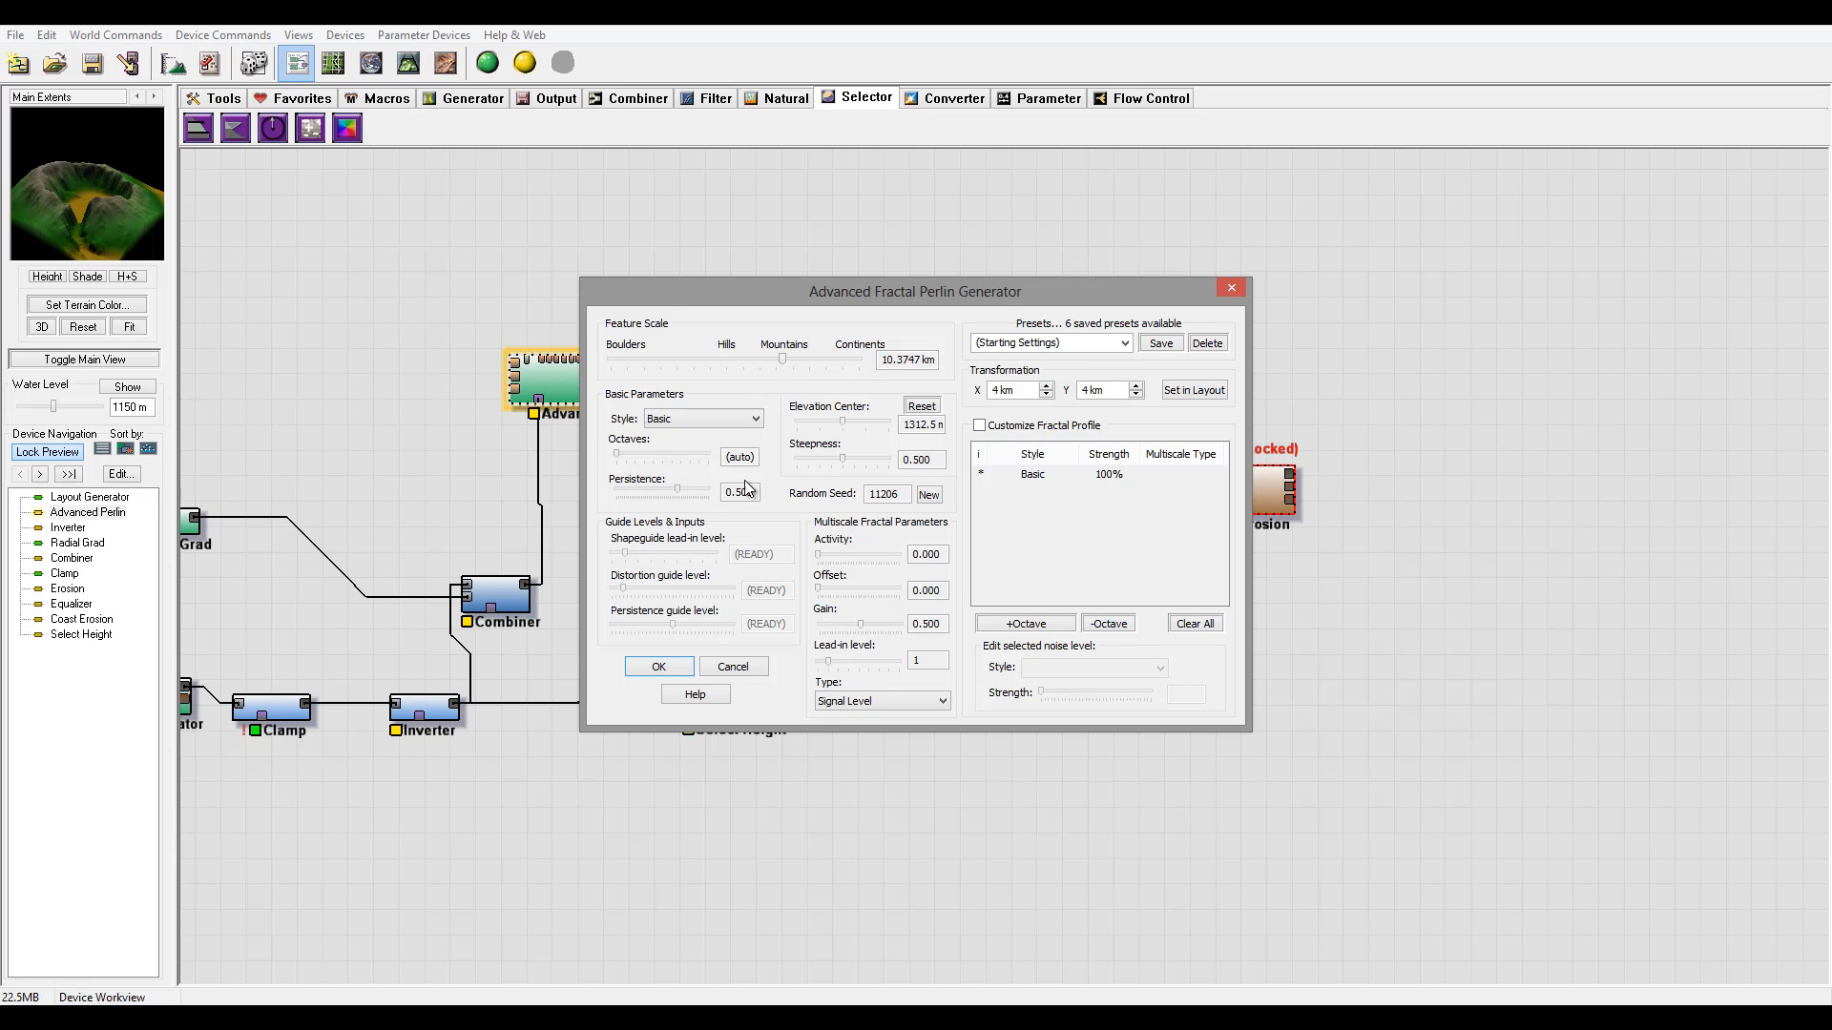
{"action": "mouse_move", "coordinate": [849, 421]}
{"action": "left_mouse_down"}
{"action": "mouse_move", "coordinate": [873, 421]}
{"action": "mouse_move", "coordinate": [793, 414]}
{"action": "mouse_move", "coordinate": [828, 416]}
{"action": "mouse_move", "coordinate": [874, 460]}
{"action": "mouse_move", "coordinate": [793, 459]}
{"action": "mouse_move", "coordinate": [874, 465]}
{"action": "mouse_move", "coordinate": [847, 426]}
{"action": "left_mouse_up"}
{"action": "left_click_drag", "start_coordinate": [780, 360], "coordinate": [794, 359]}
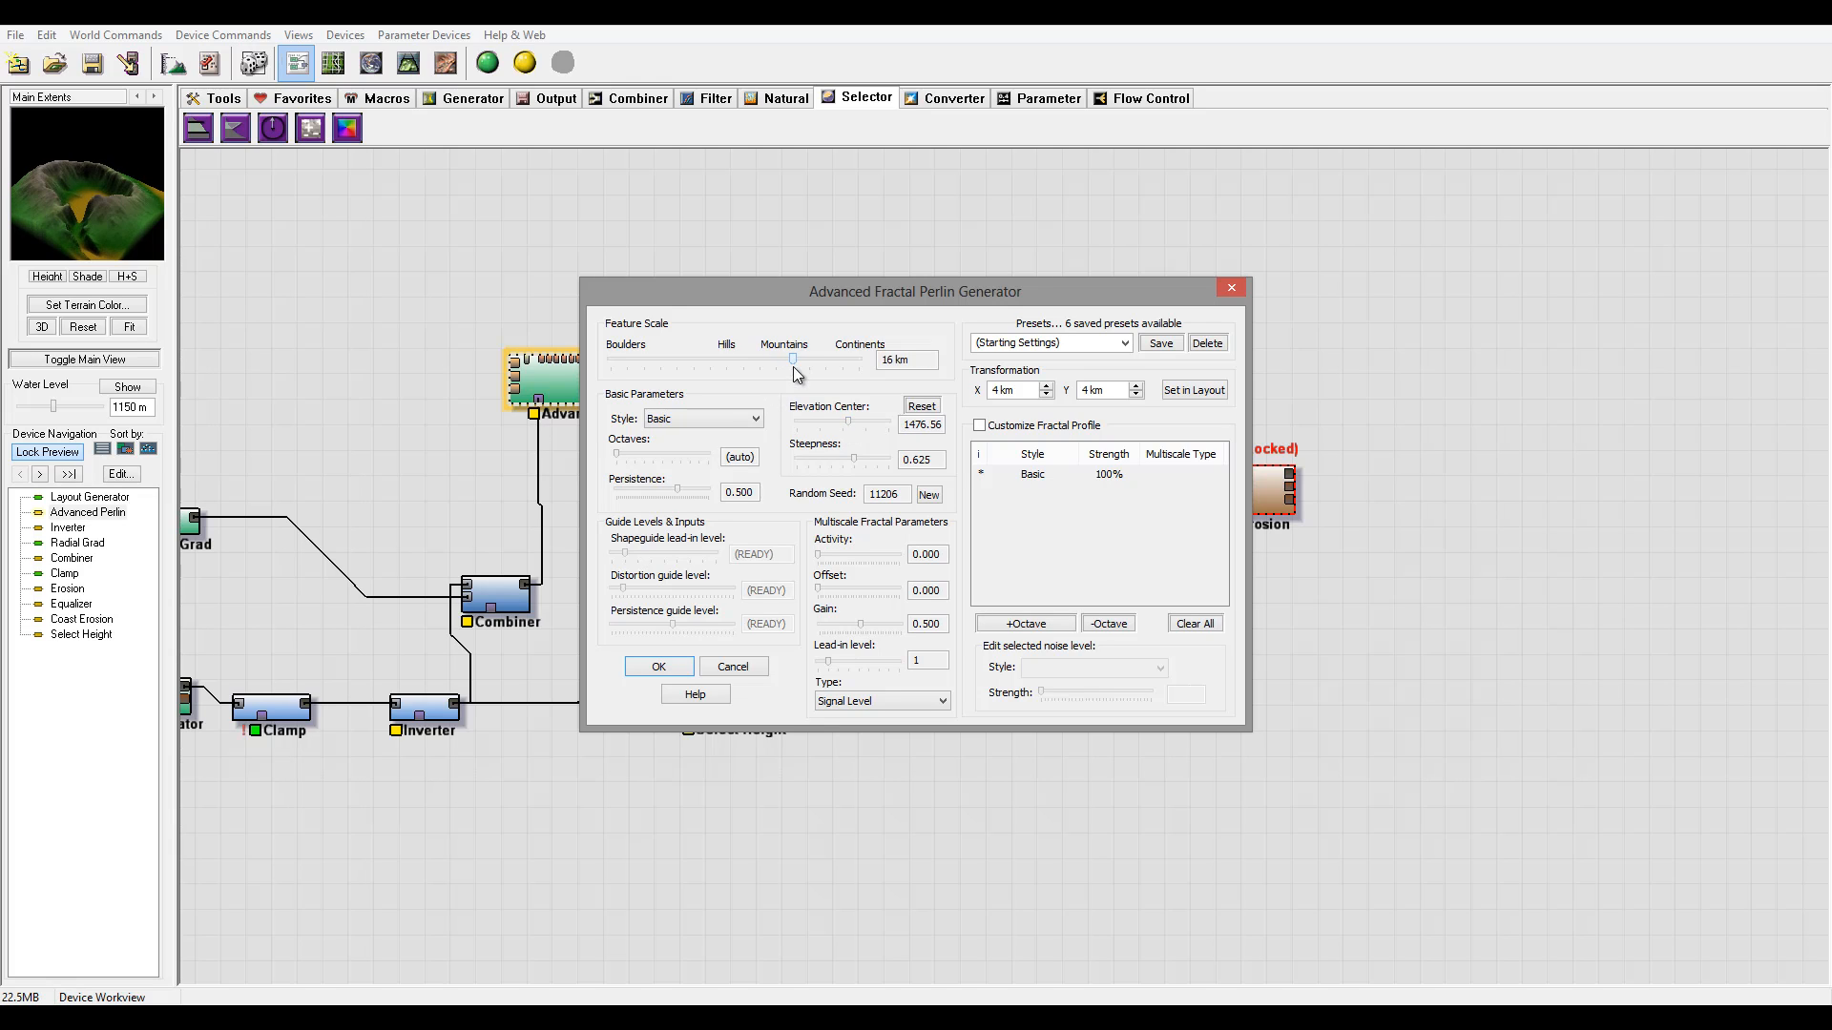
{"action": "left_click", "coordinate": [855, 458]}
{"action": "left_click_drag", "start_coordinate": [872, 459], "coordinate": [843, 418]}
{"action": "left_click", "coordinate": [658, 666]}
- Raise the Equalizer's equalization to 0.73438 and accept
{"action": "left_click", "coordinate": [771, 349]}
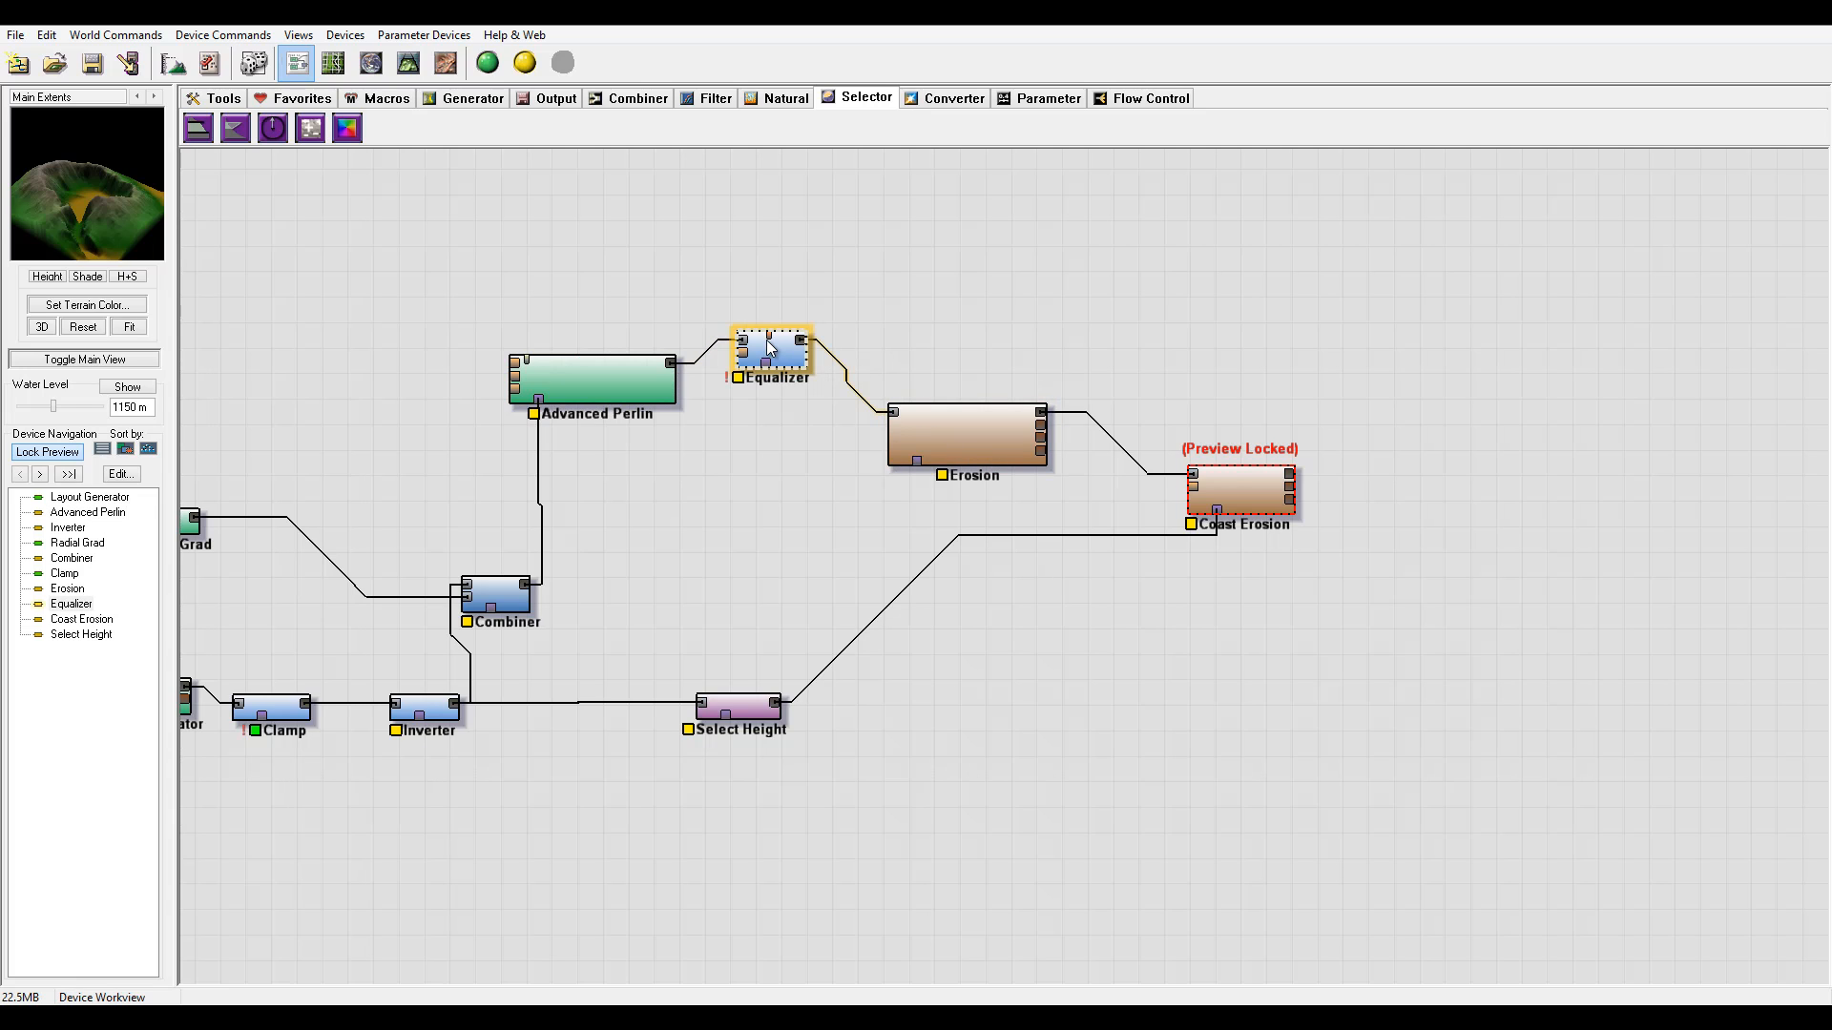
{"action": "double_click", "coordinate": [775, 359]}
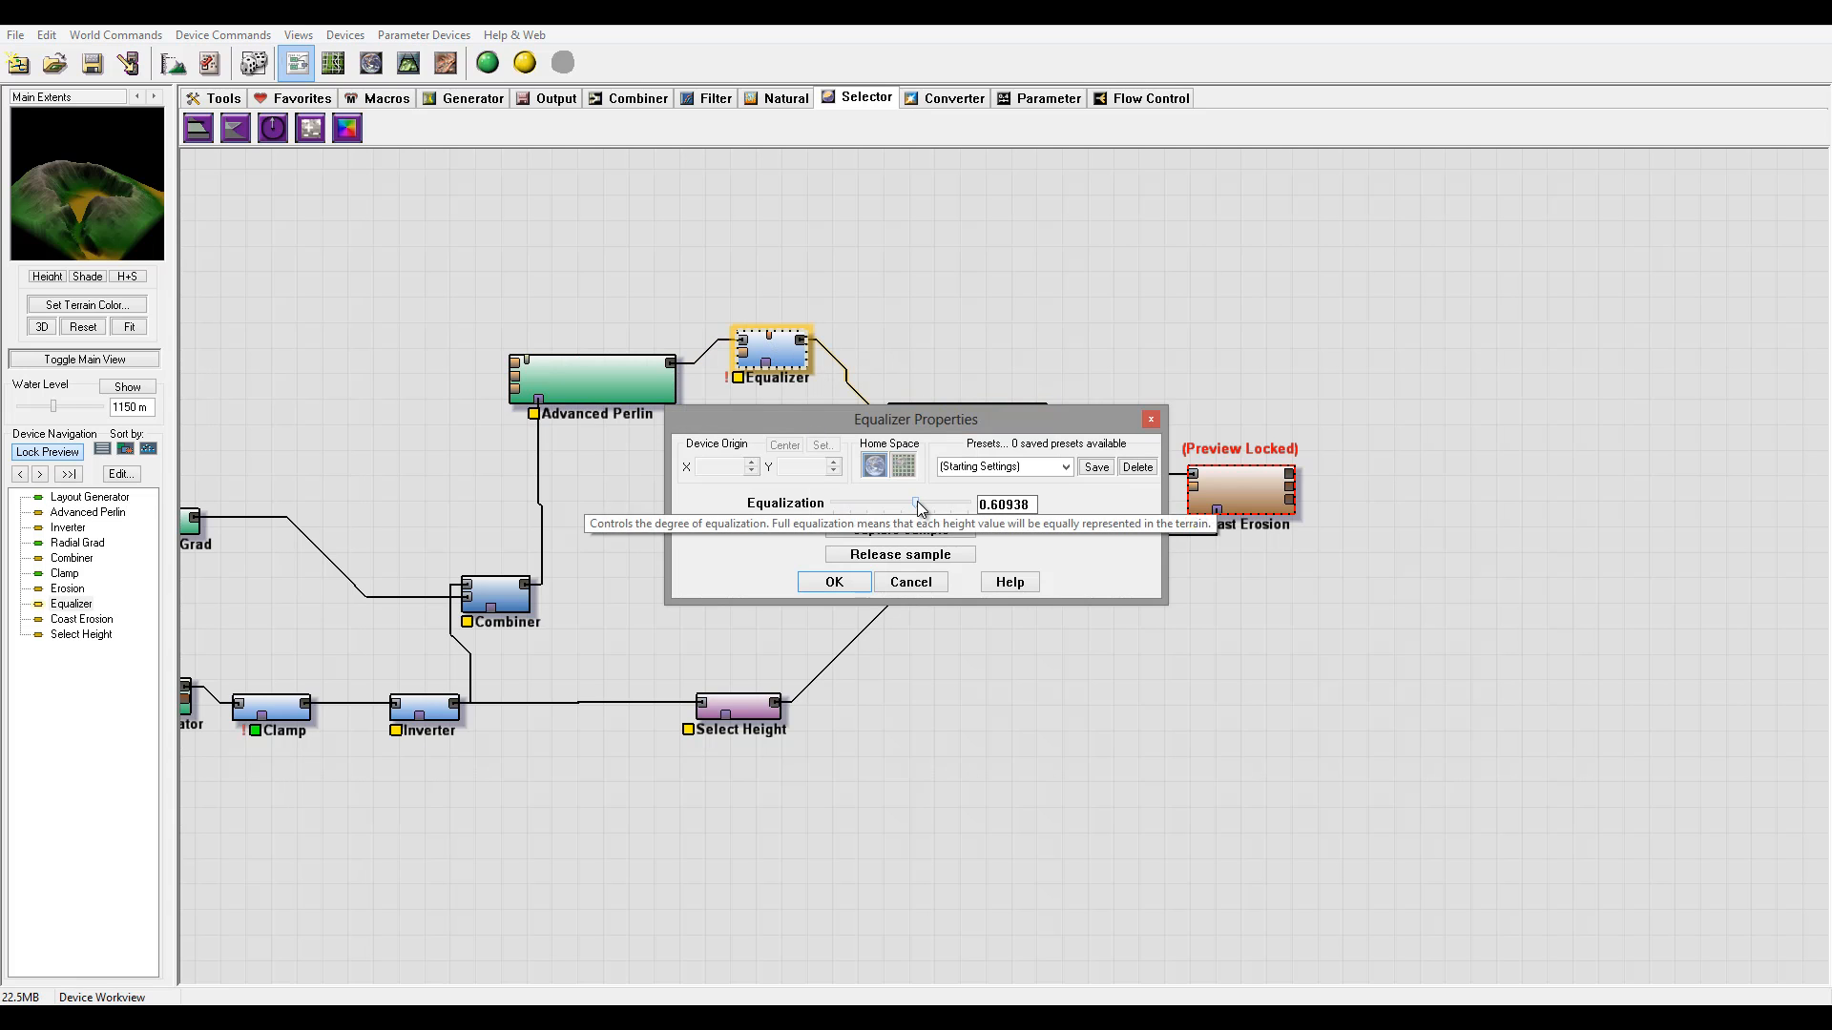
{"action": "mouse_move", "coordinate": [917, 502]}
{"action": "left_mouse_down"}
{"action": "mouse_move", "coordinate": [958, 505]}
{"action": "mouse_move", "coordinate": [924, 501]}
{"action": "left_mouse_up"}
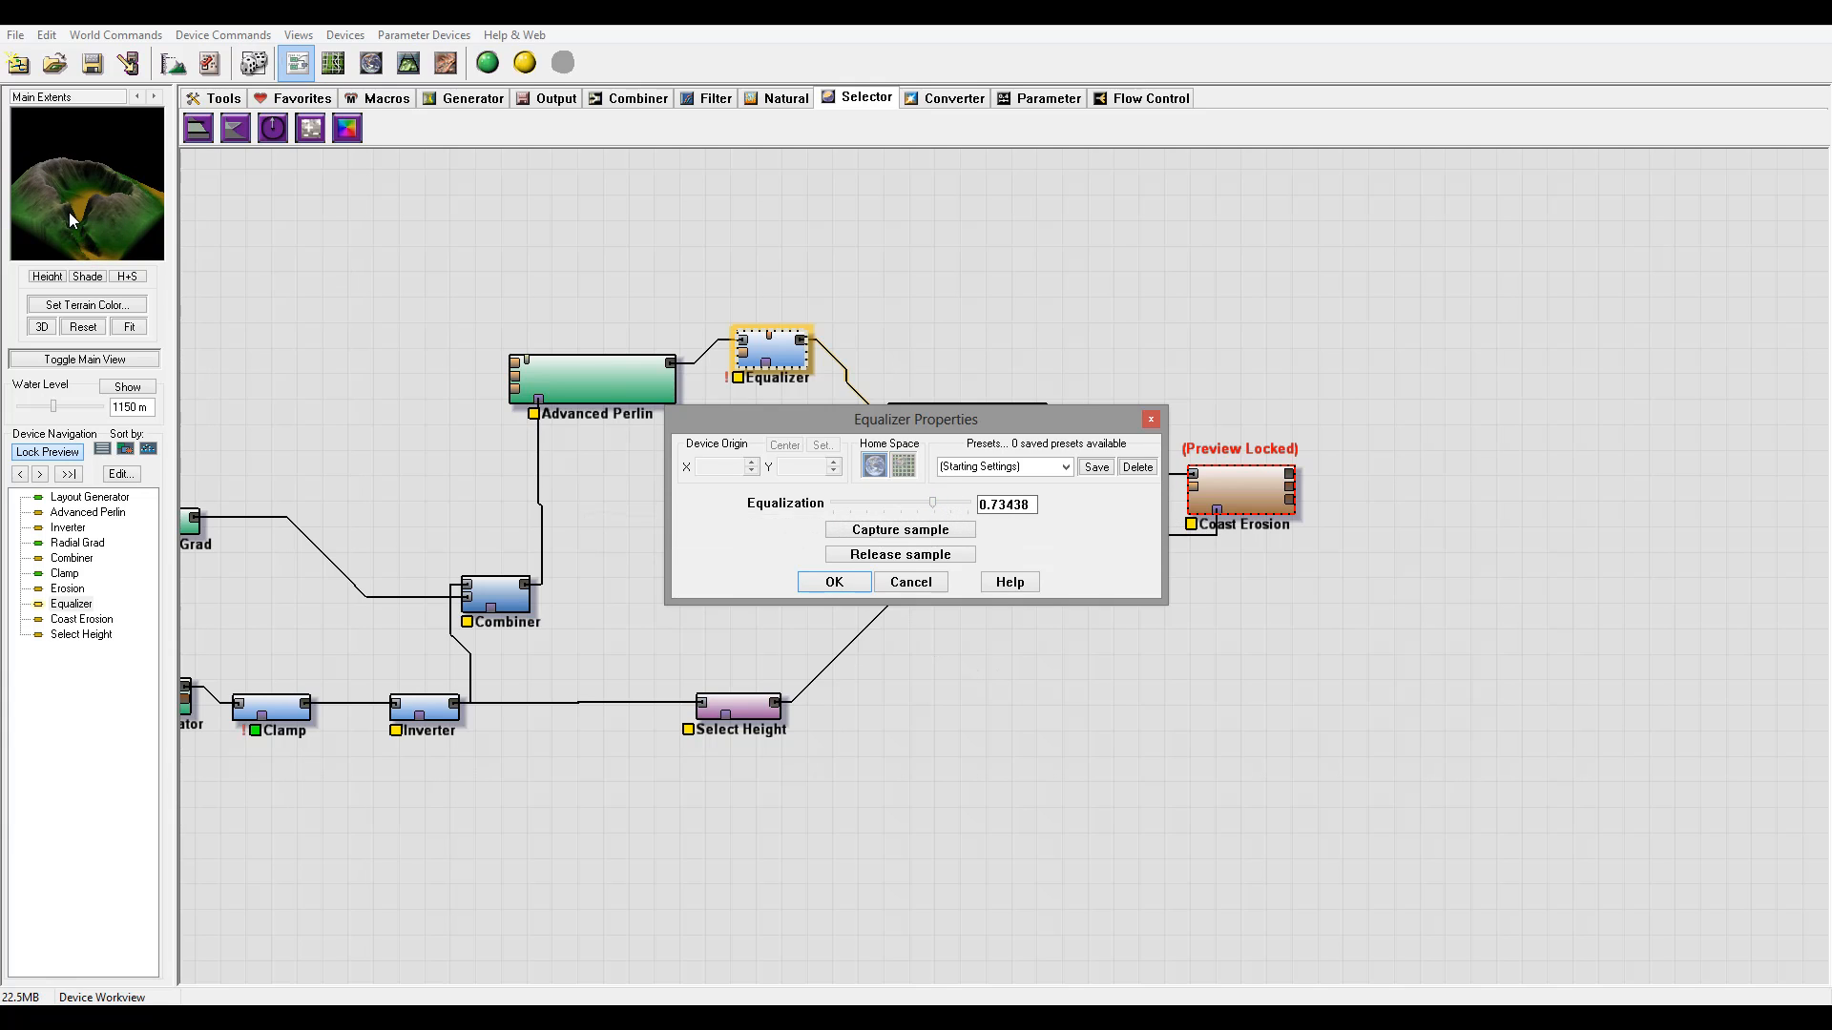
{"action": "left_click", "coordinate": [834, 581]}
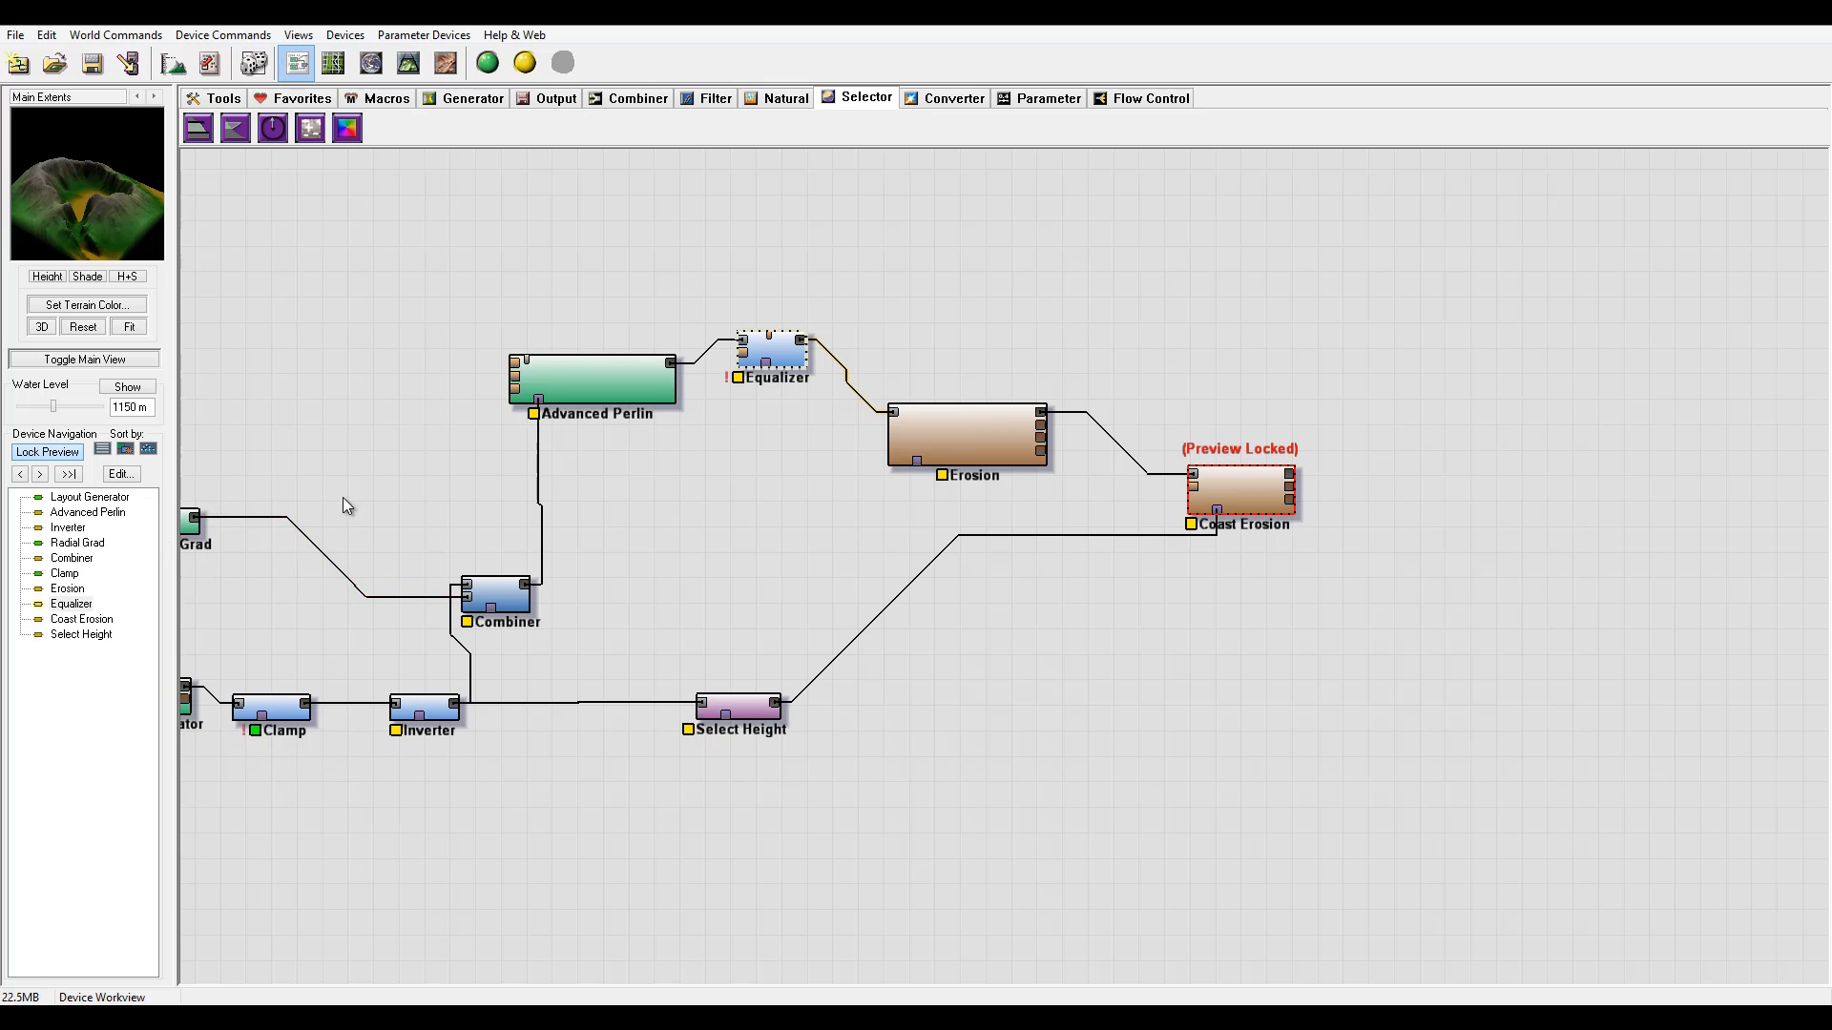
- In the Layout Generator, set the channel line's falloff distance to 2.94109 km, curve the line at its third point from the crater center, and return to the device network
{"action": "left_click_drag", "start_coordinate": [250, 531], "coordinate": [334, 531]}
{"action": "double_click", "coordinate": [233, 700]}
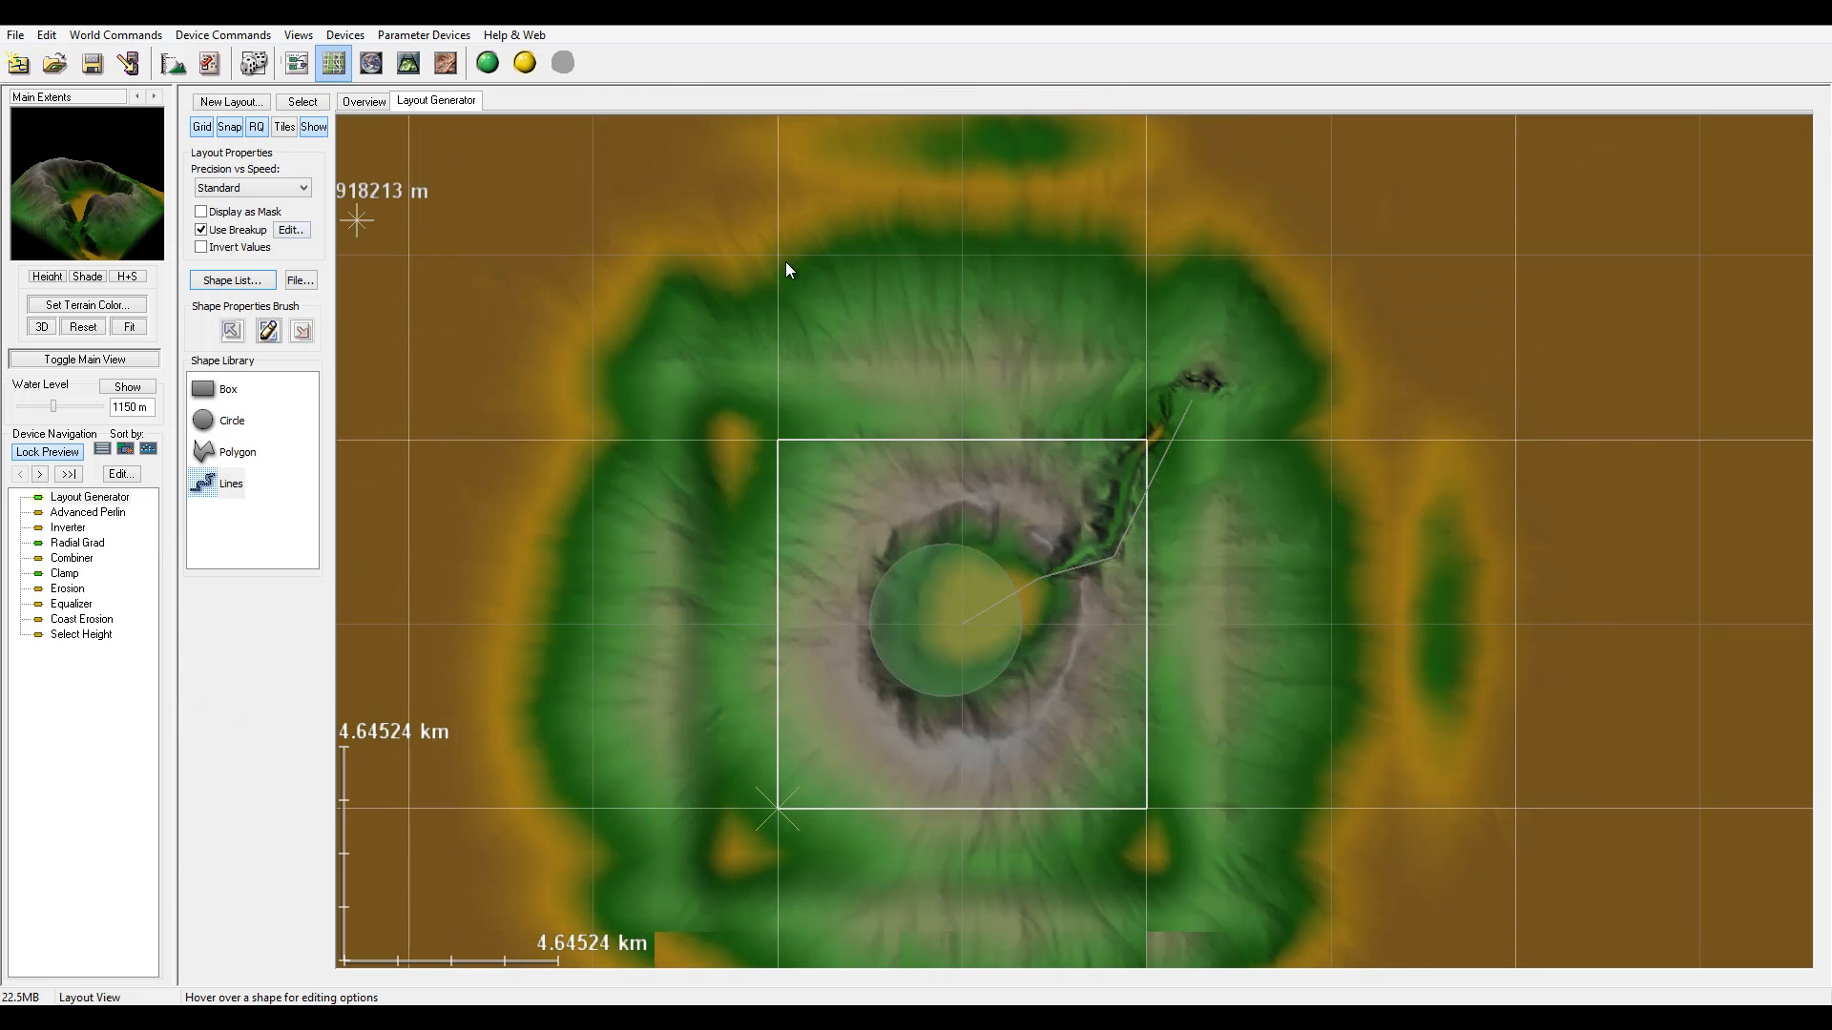
{"action": "left_click", "coordinate": [1192, 405]}
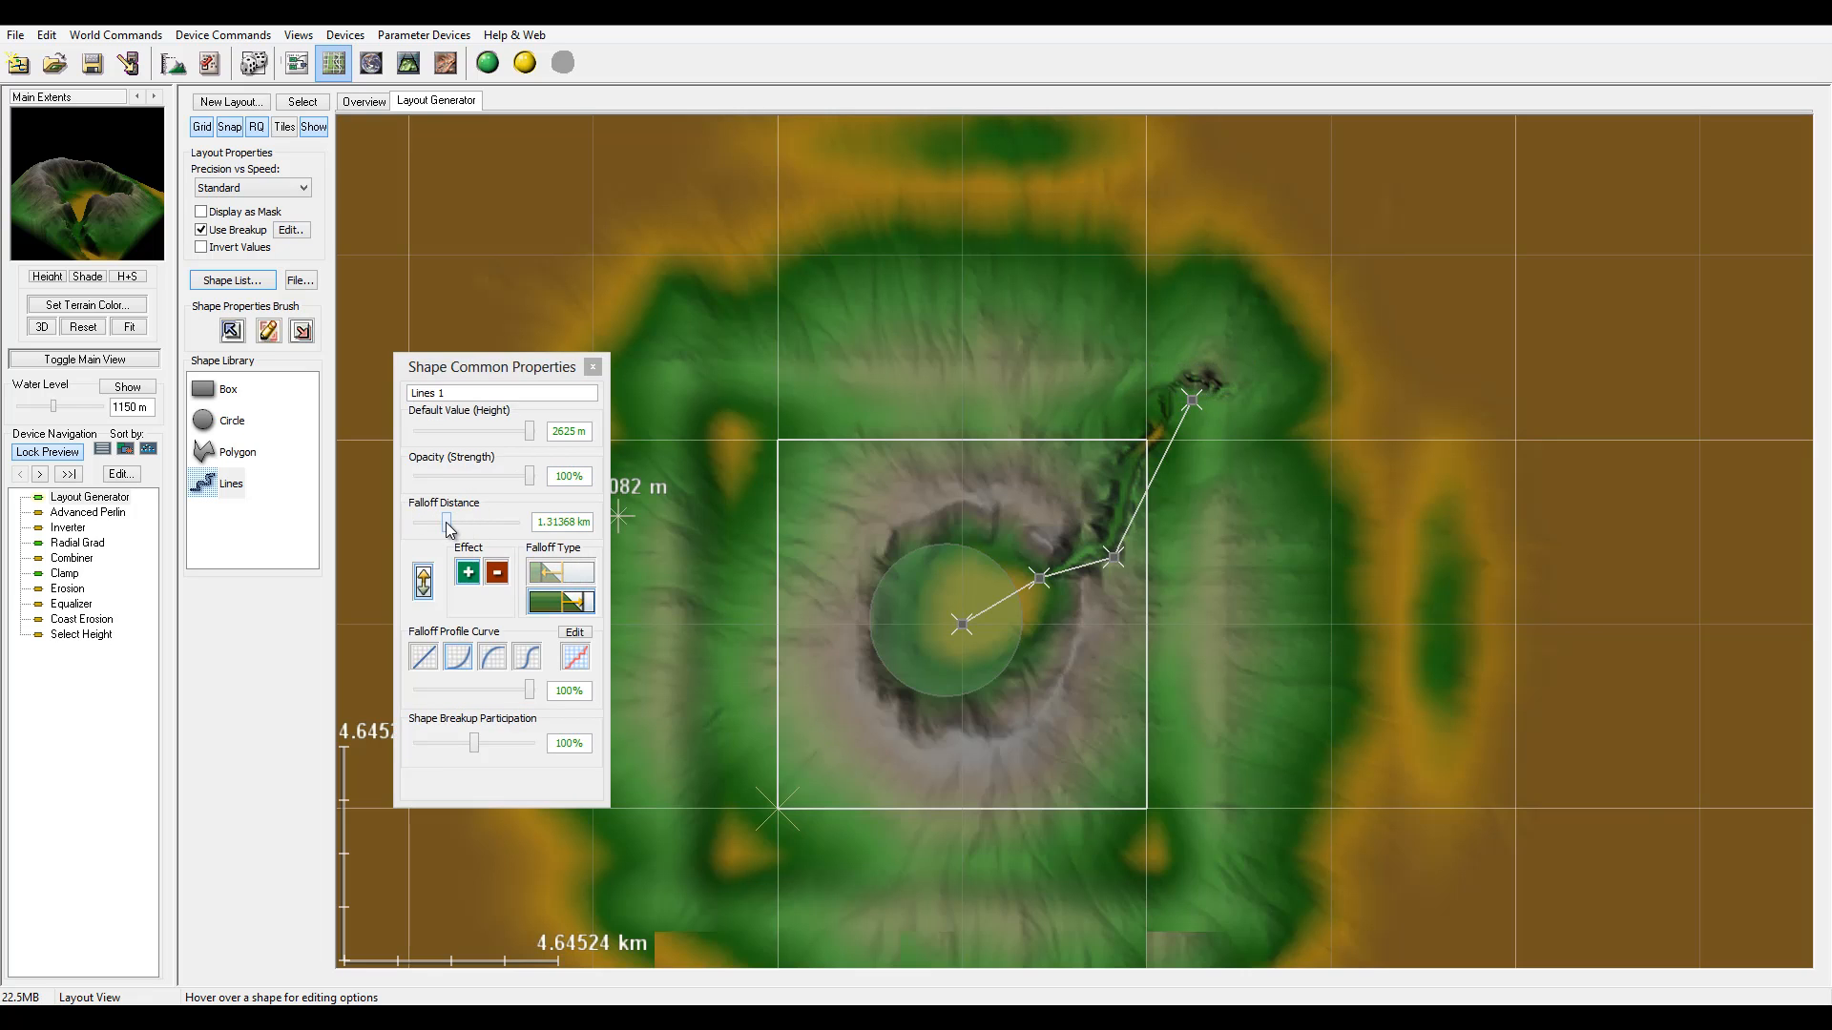
{"action": "left_click_drag", "start_coordinate": [449, 529], "coordinate": [461, 529]}
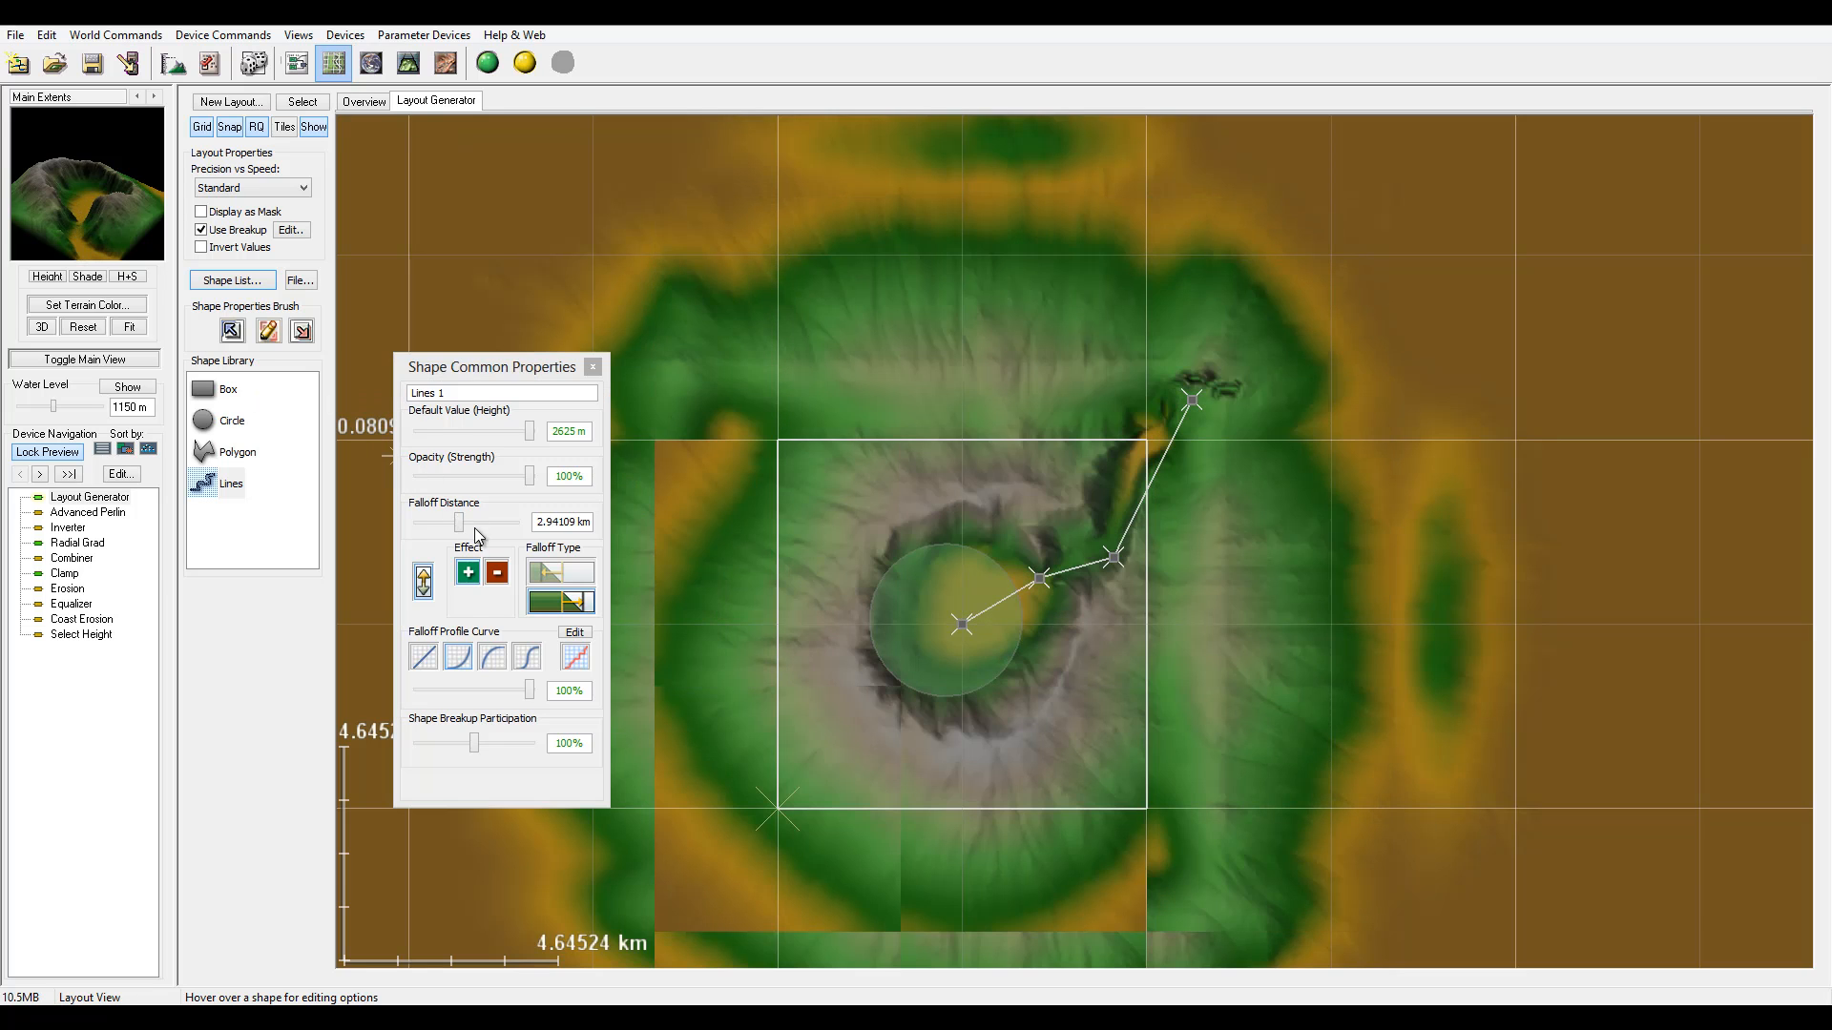
{"action": "left_click_drag", "start_coordinate": [463, 532], "coordinate": [462, 520]}
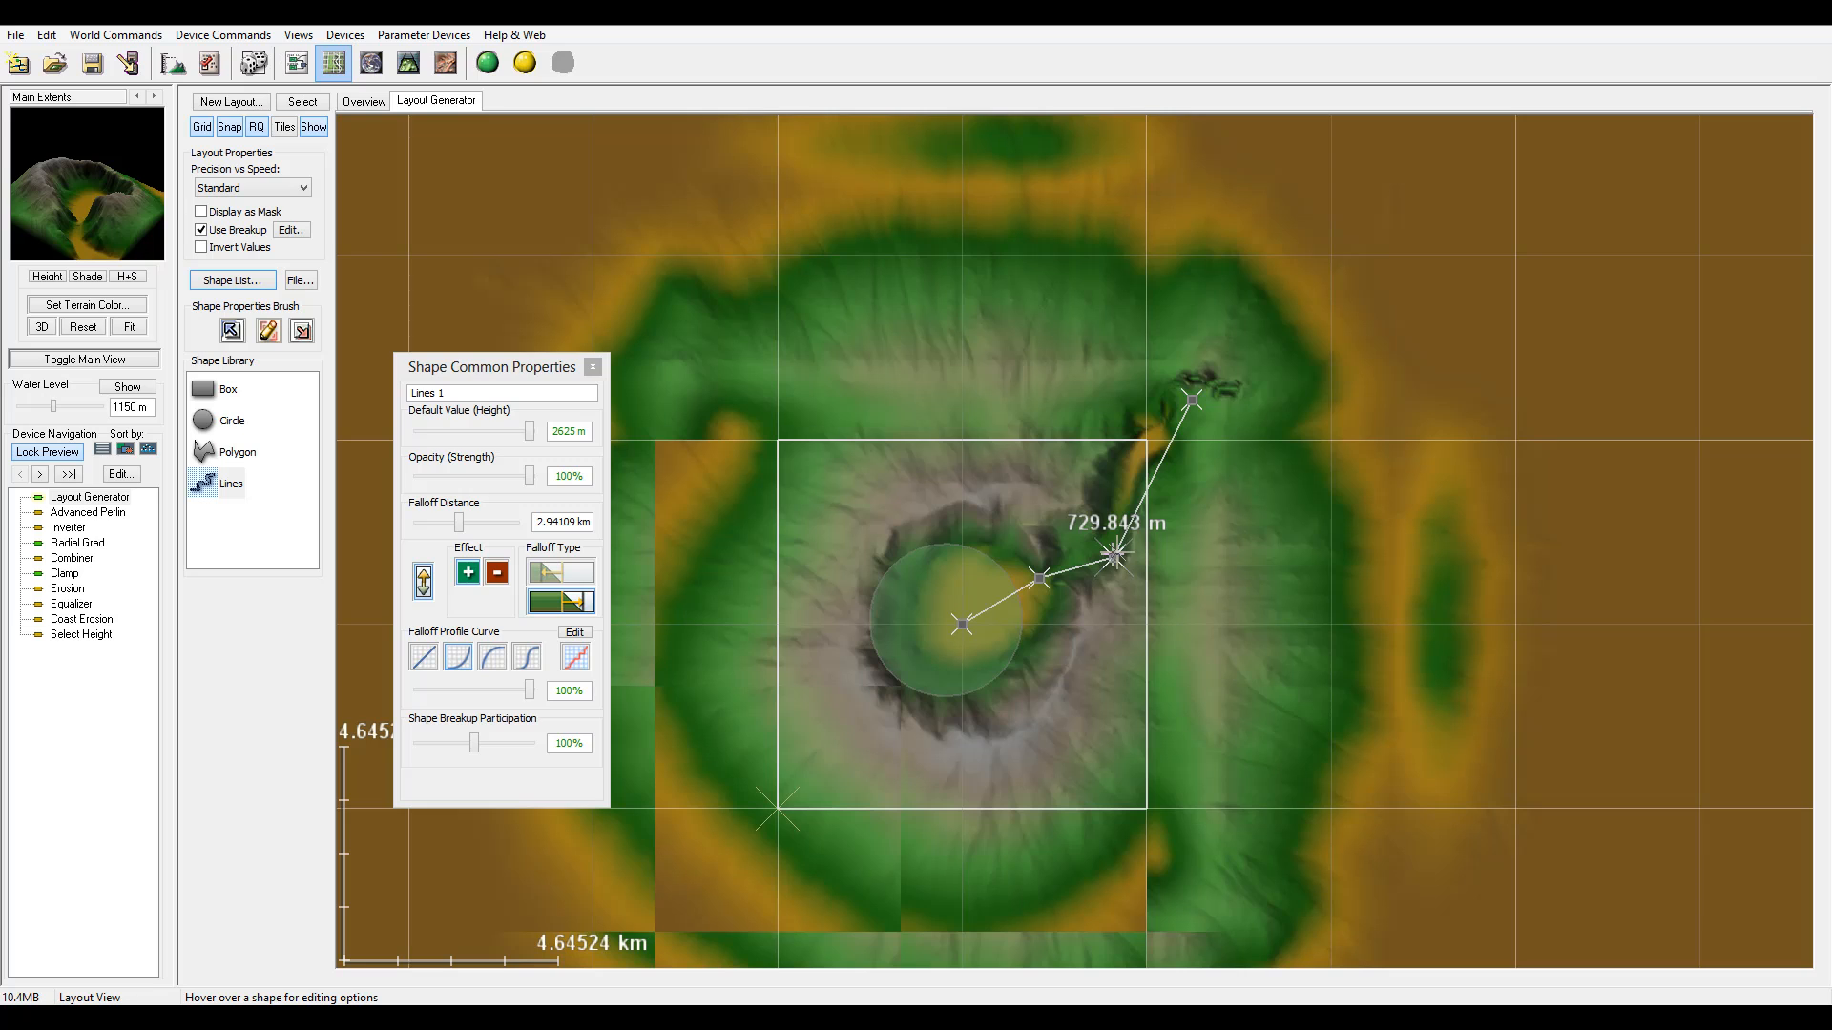
{"action": "left_click_drag", "start_coordinate": [1114, 554], "coordinate": [1164, 603]}
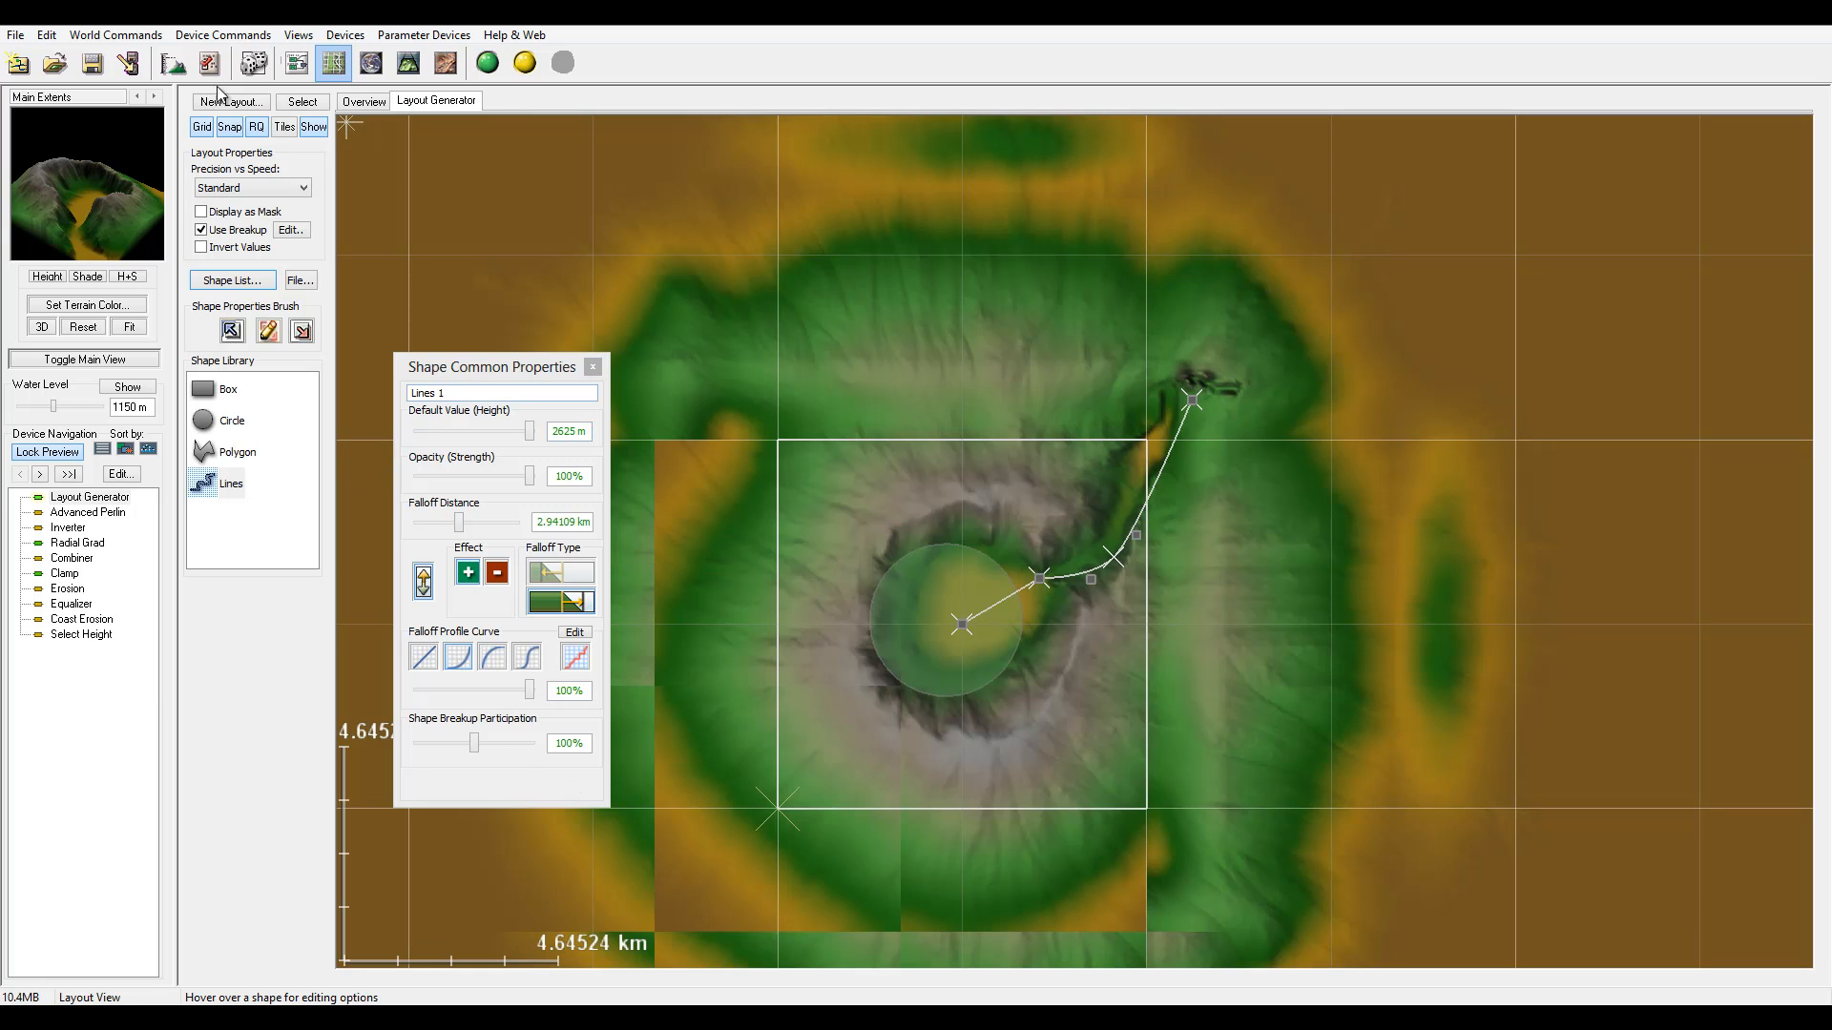
{"action": "left_click", "coordinate": [297, 63]}
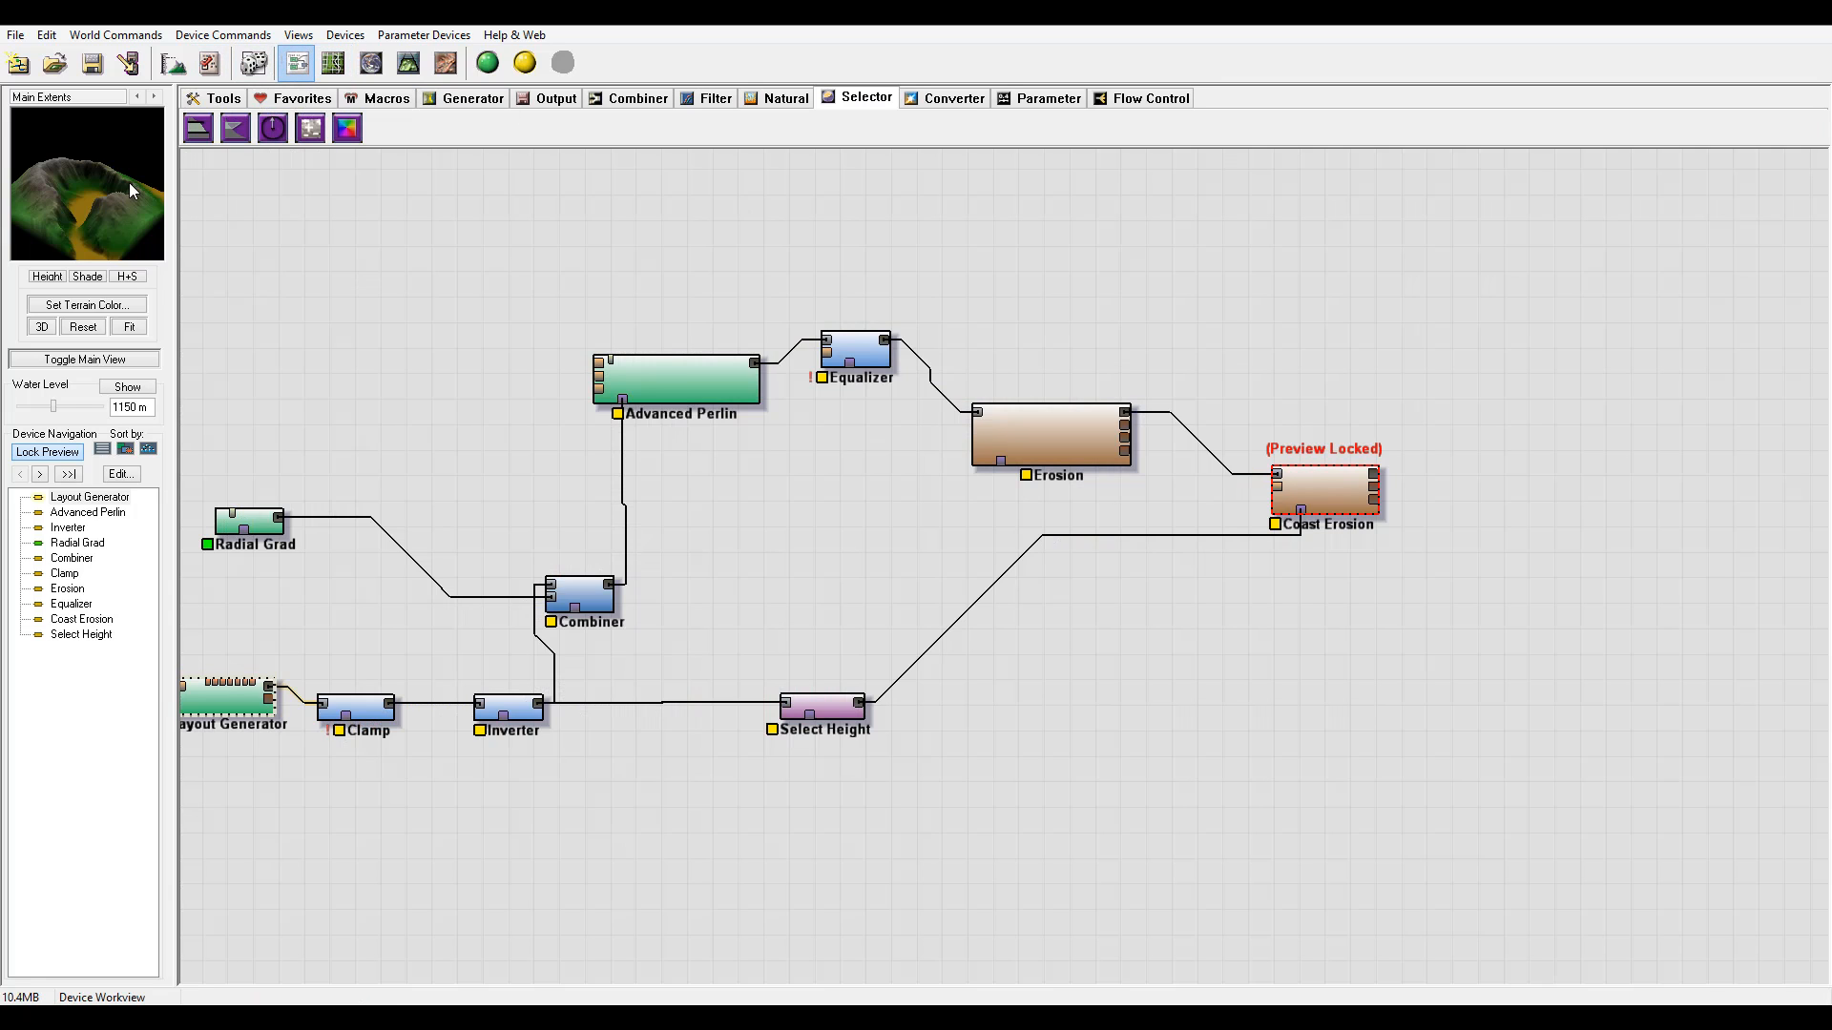
- Raise the Clamp device's lower height limit to 971.25 m and accept
{"action": "left_click_drag", "start_coordinate": [81, 187], "coordinate": [124, 249]}
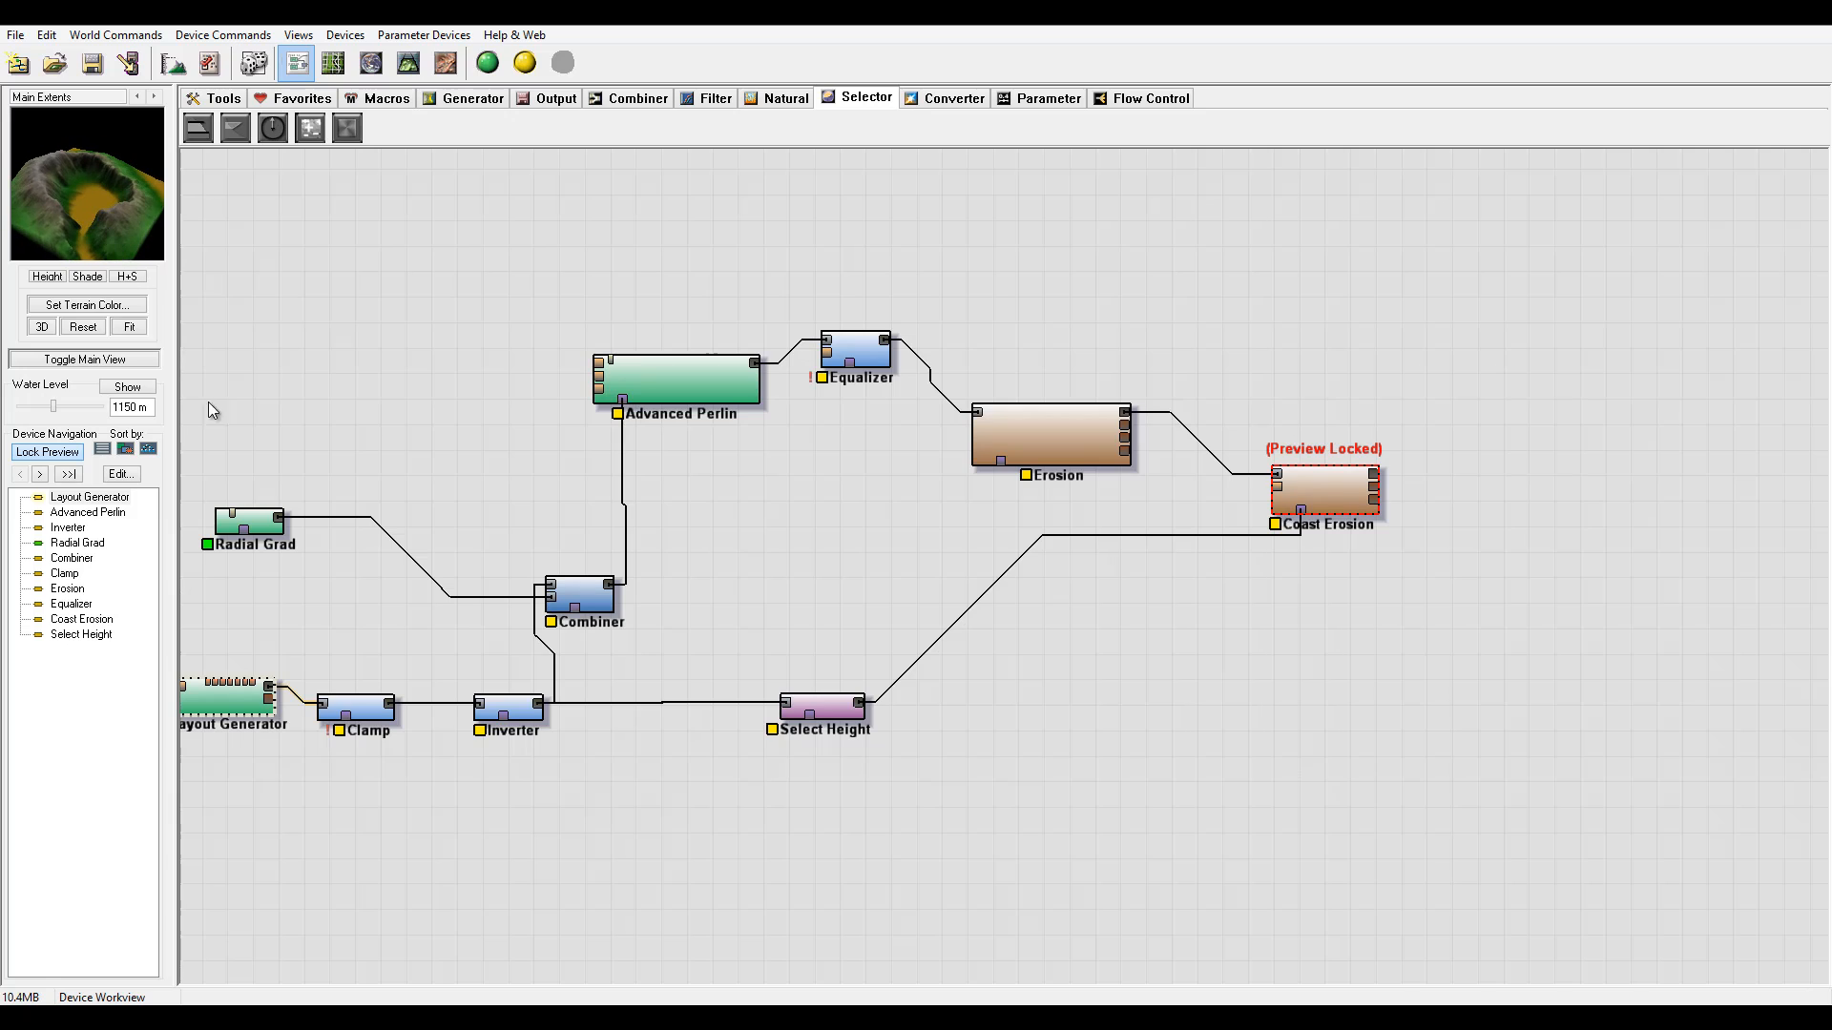
{"action": "double_click", "coordinate": [358, 722]}
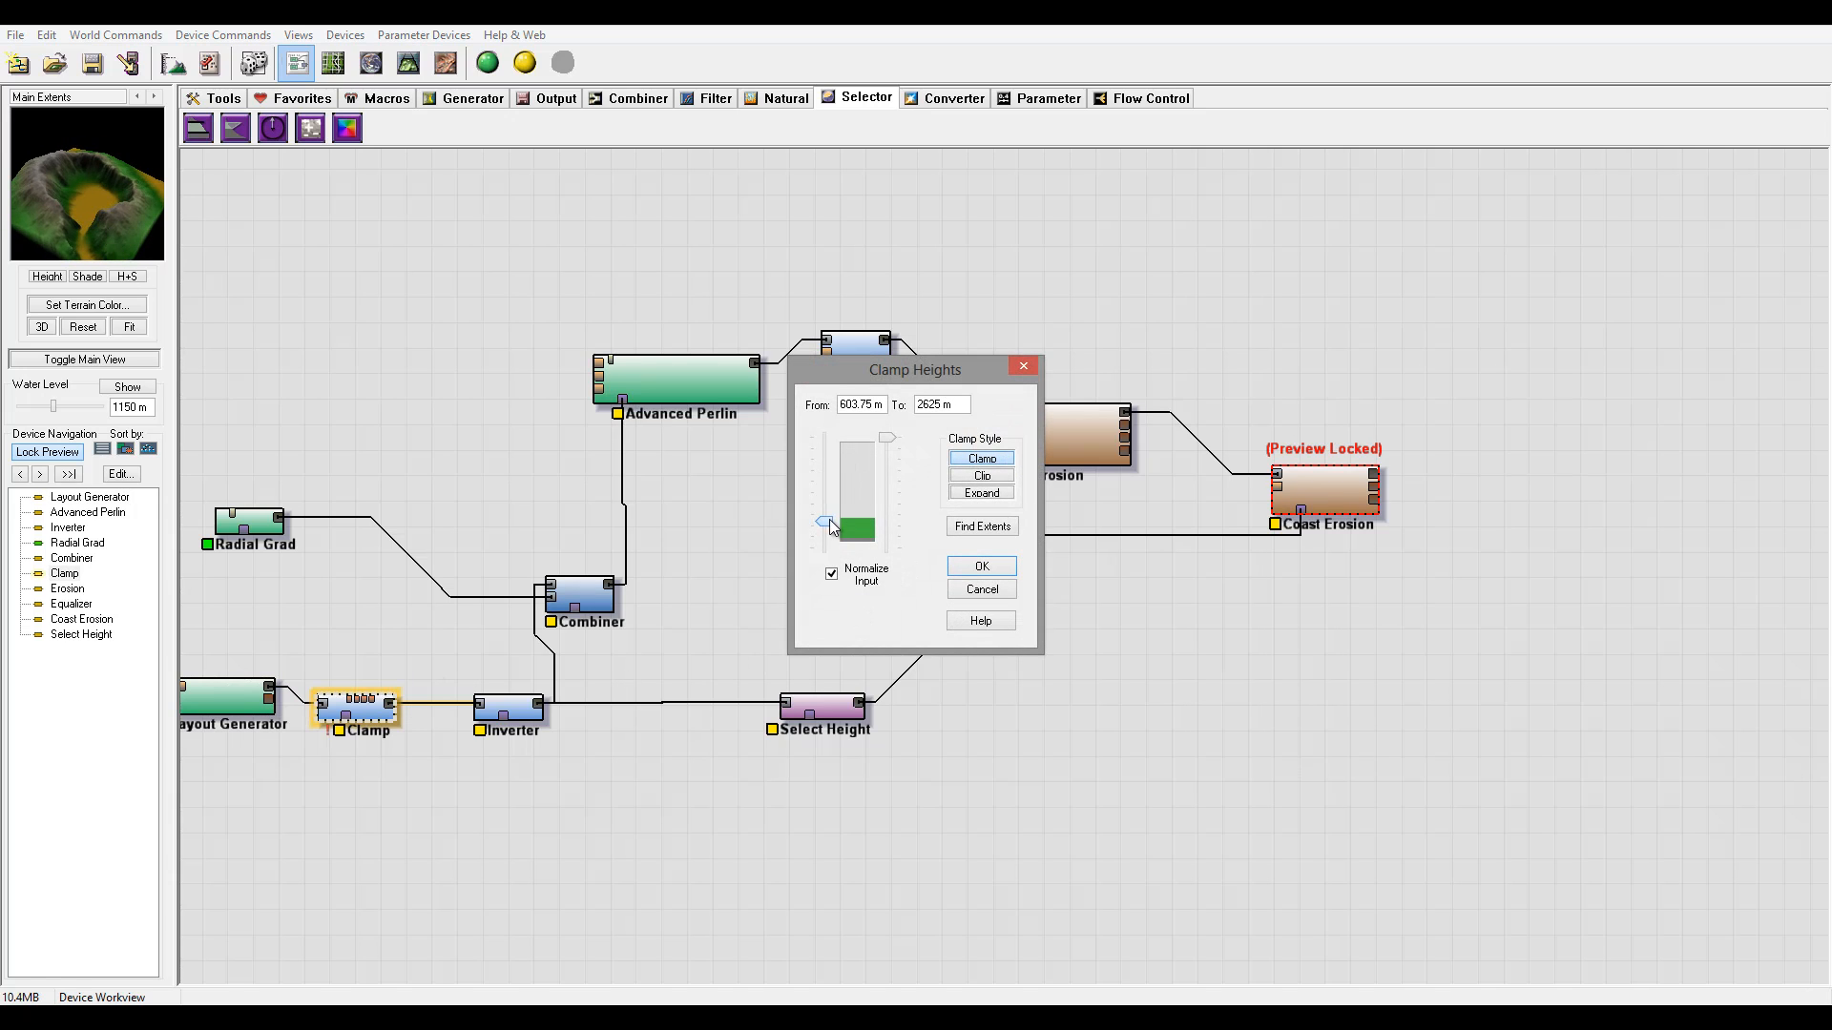
{"action": "mouse_move", "coordinate": [832, 512]}
{"action": "left_mouse_down"}
{"action": "mouse_move", "coordinate": [845, 478]}
{"action": "mouse_move", "coordinate": [857, 521]}
{"action": "left_mouse_up"}
{"action": "left_click_drag", "start_coordinate": [853, 506], "coordinate": [852, 504]}
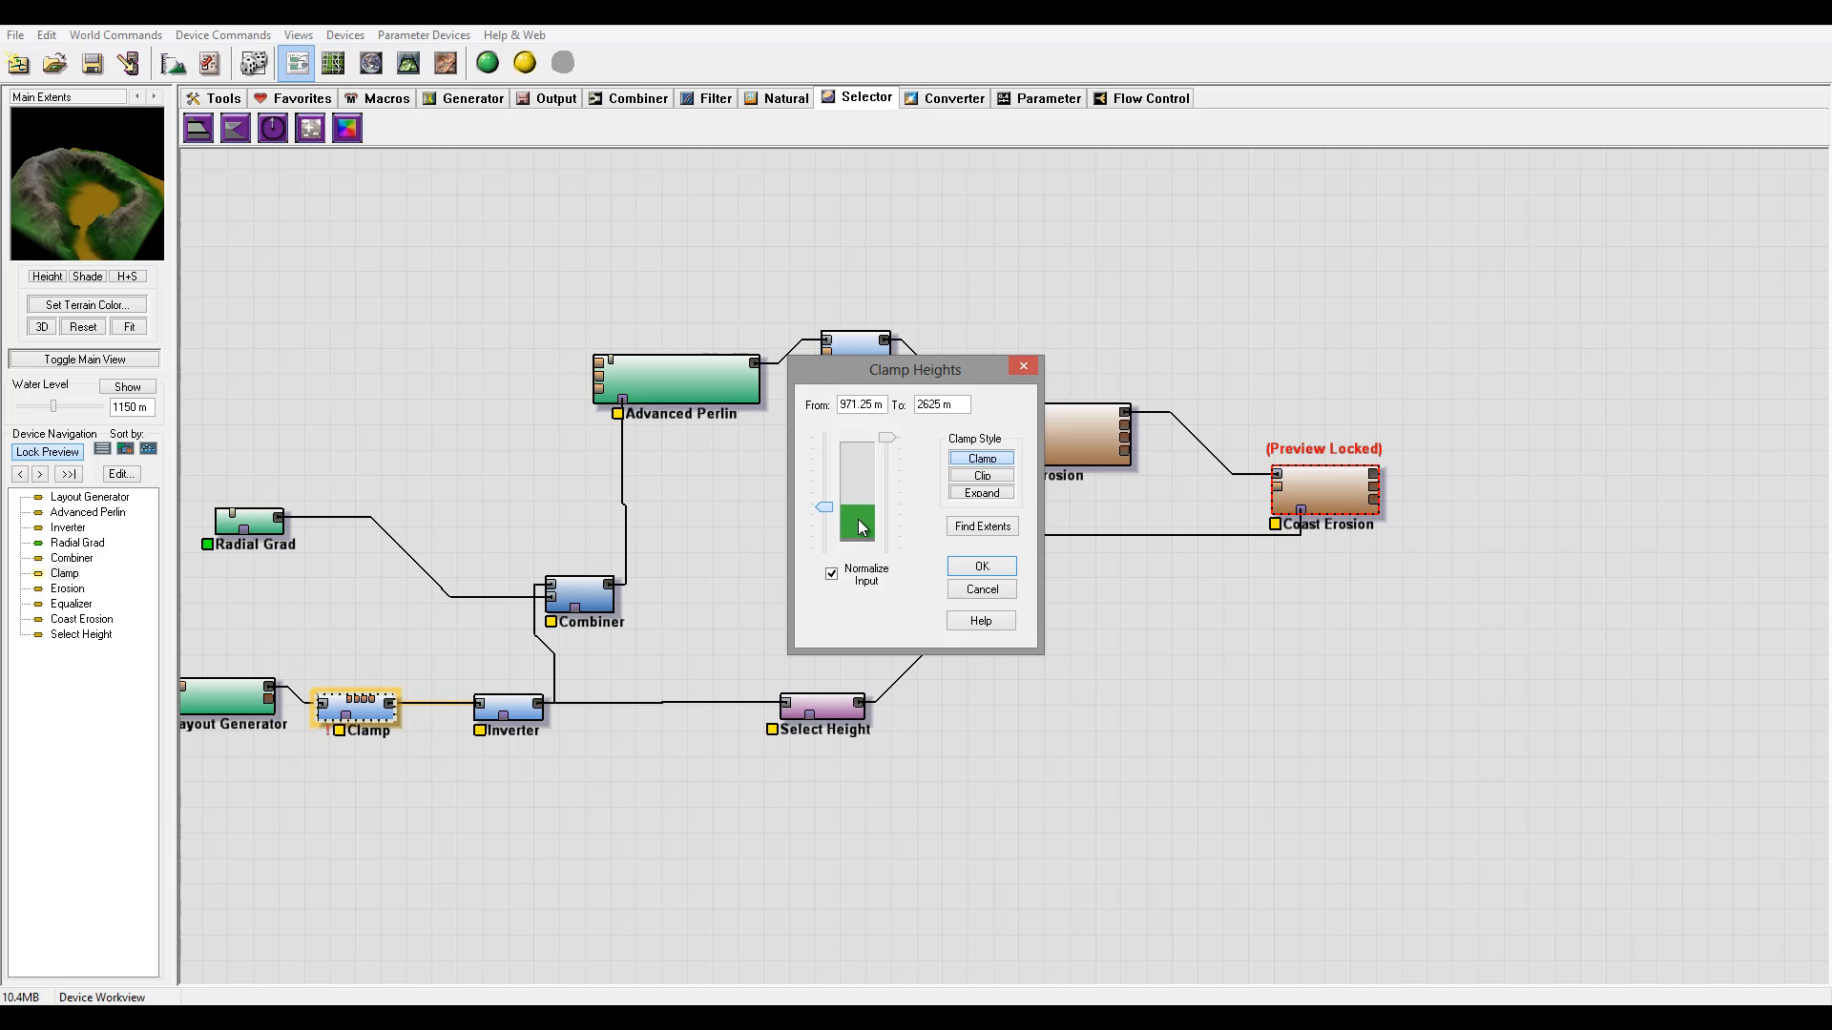
{"action": "left_click", "coordinate": [978, 570]}
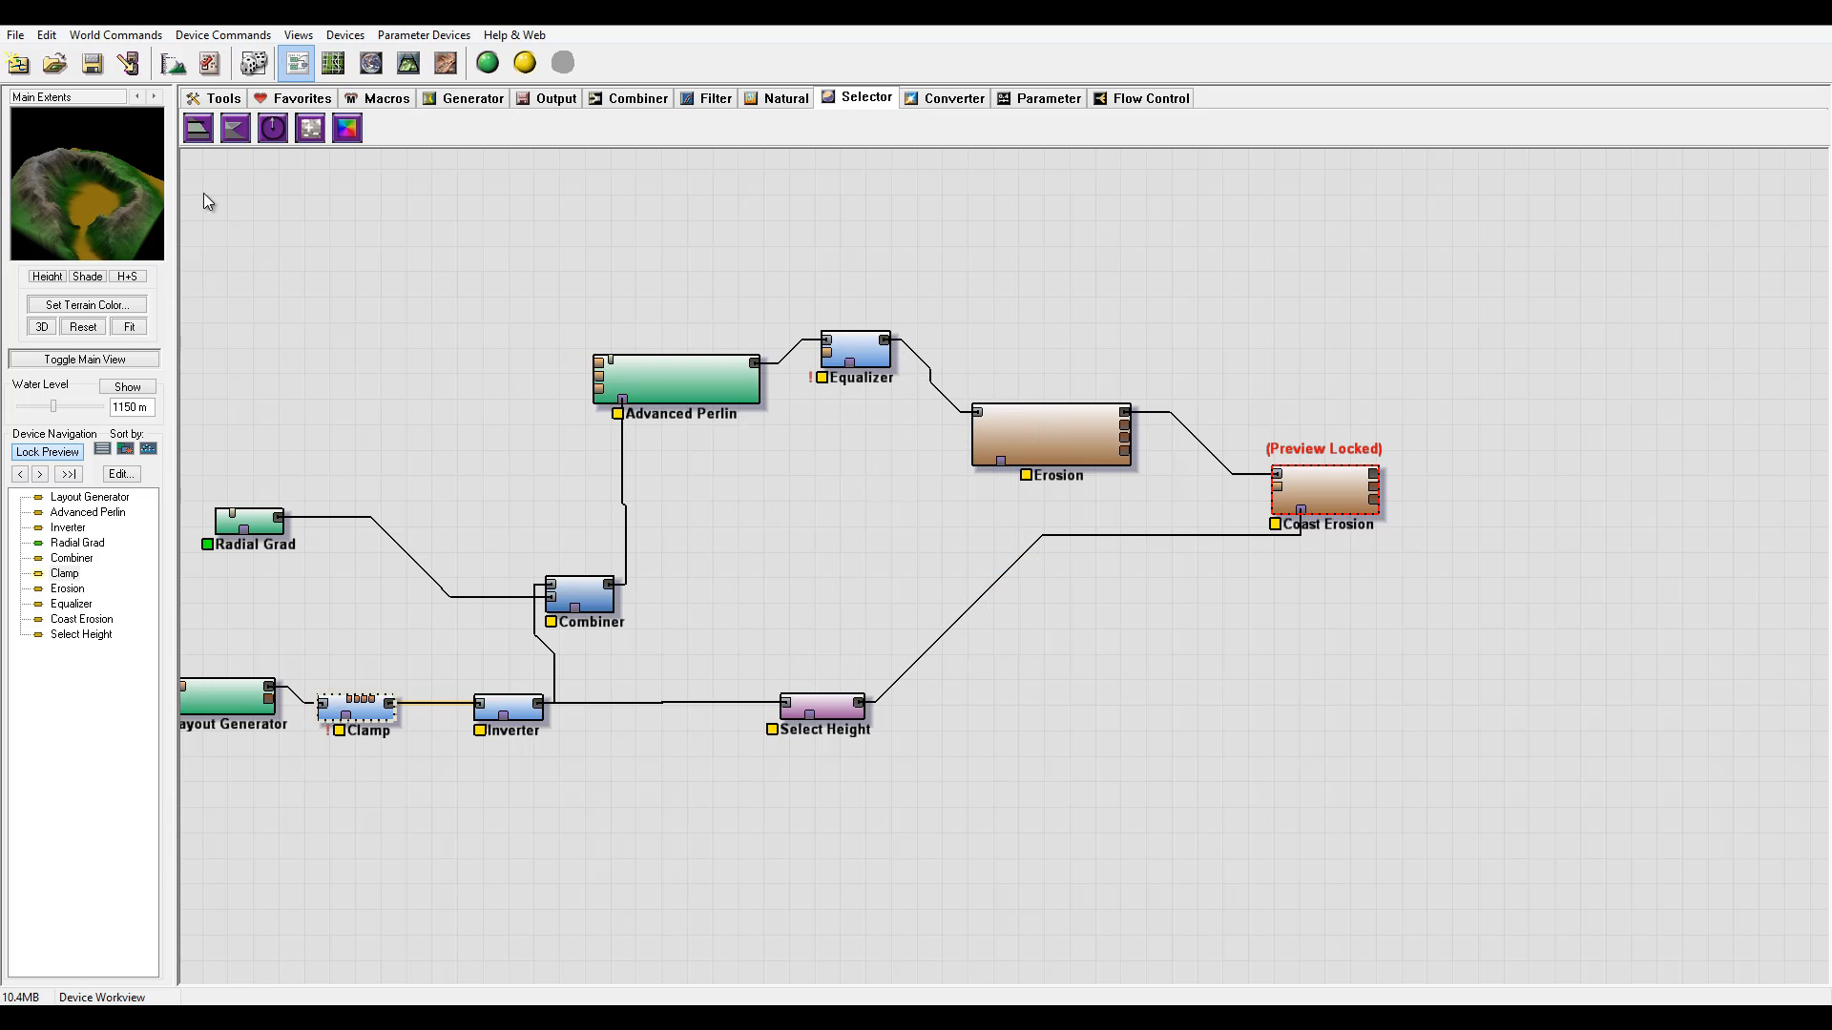
- Raise Erosion's base duration to about 180, adjust its sediment carry amount and erosive power, and accept
{"action": "left_click_drag", "start_coordinate": [54, 135], "coordinate": [148, 195]}
{"action": "double_click", "coordinate": [1039, 425]}
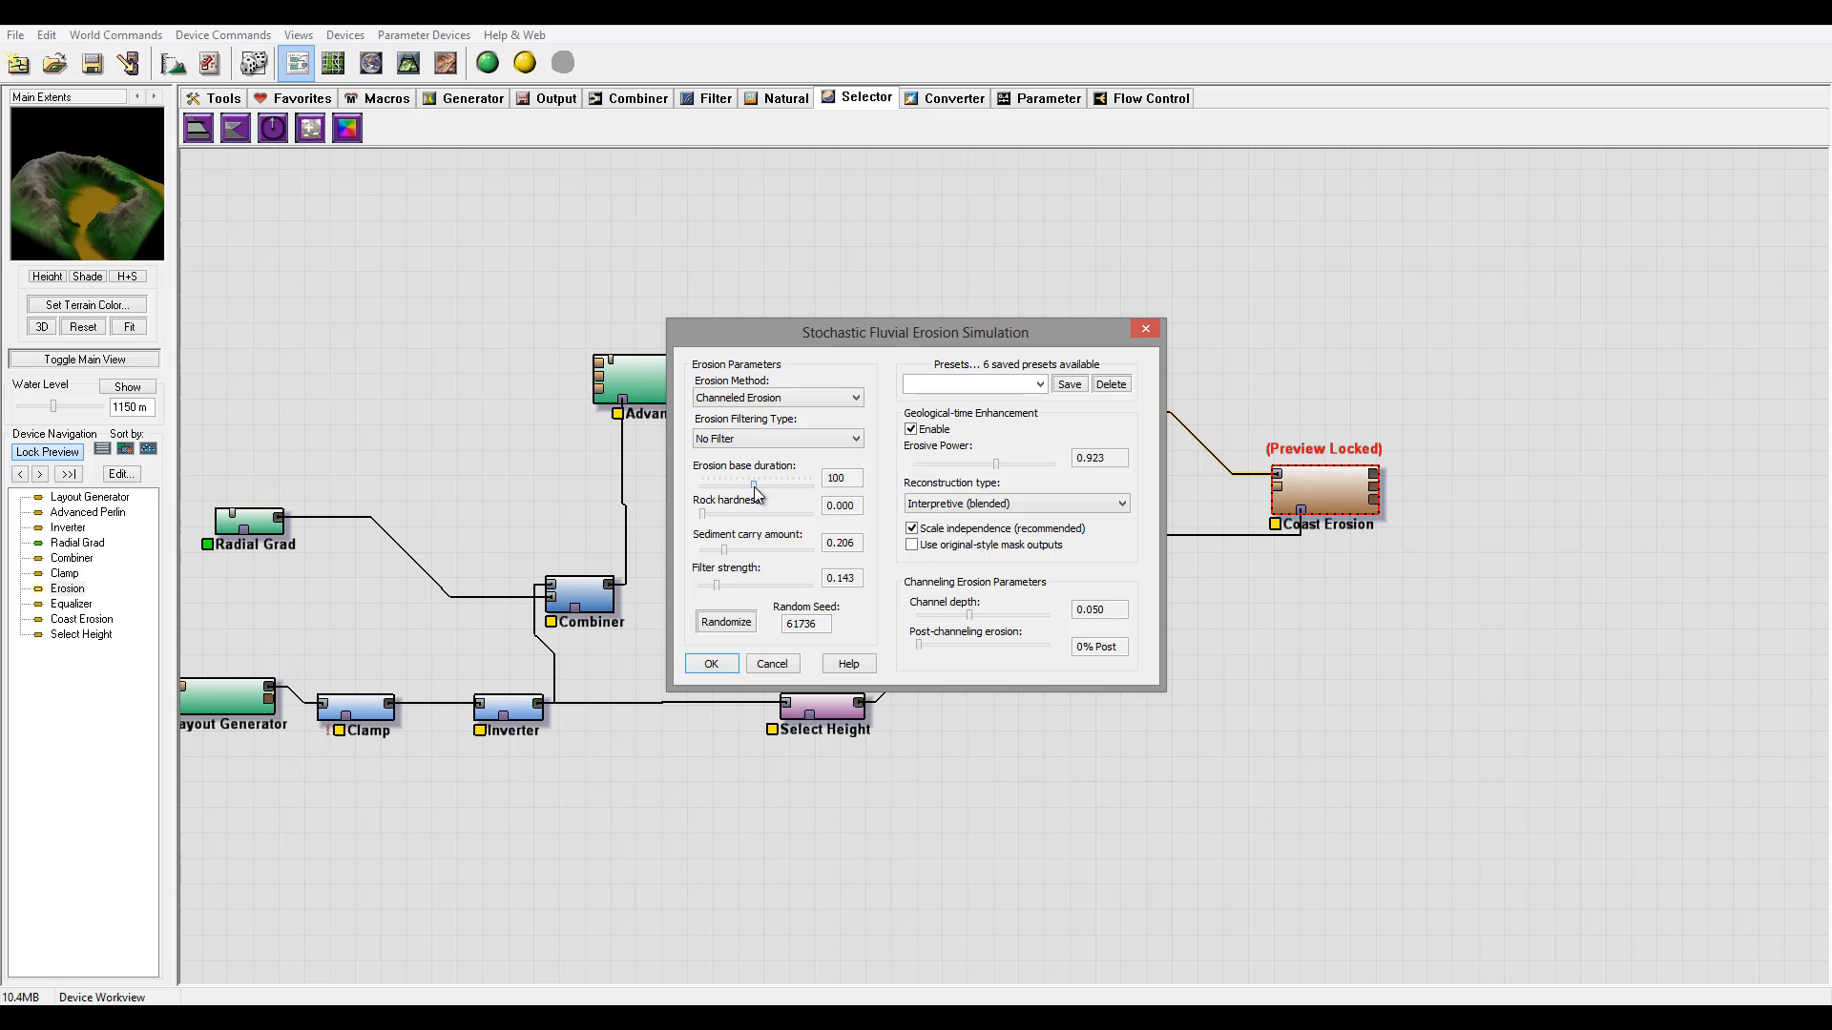
{"action": "left_click_drag", "start_coordinate": [761, 488], "coordinate": [802, 488]}
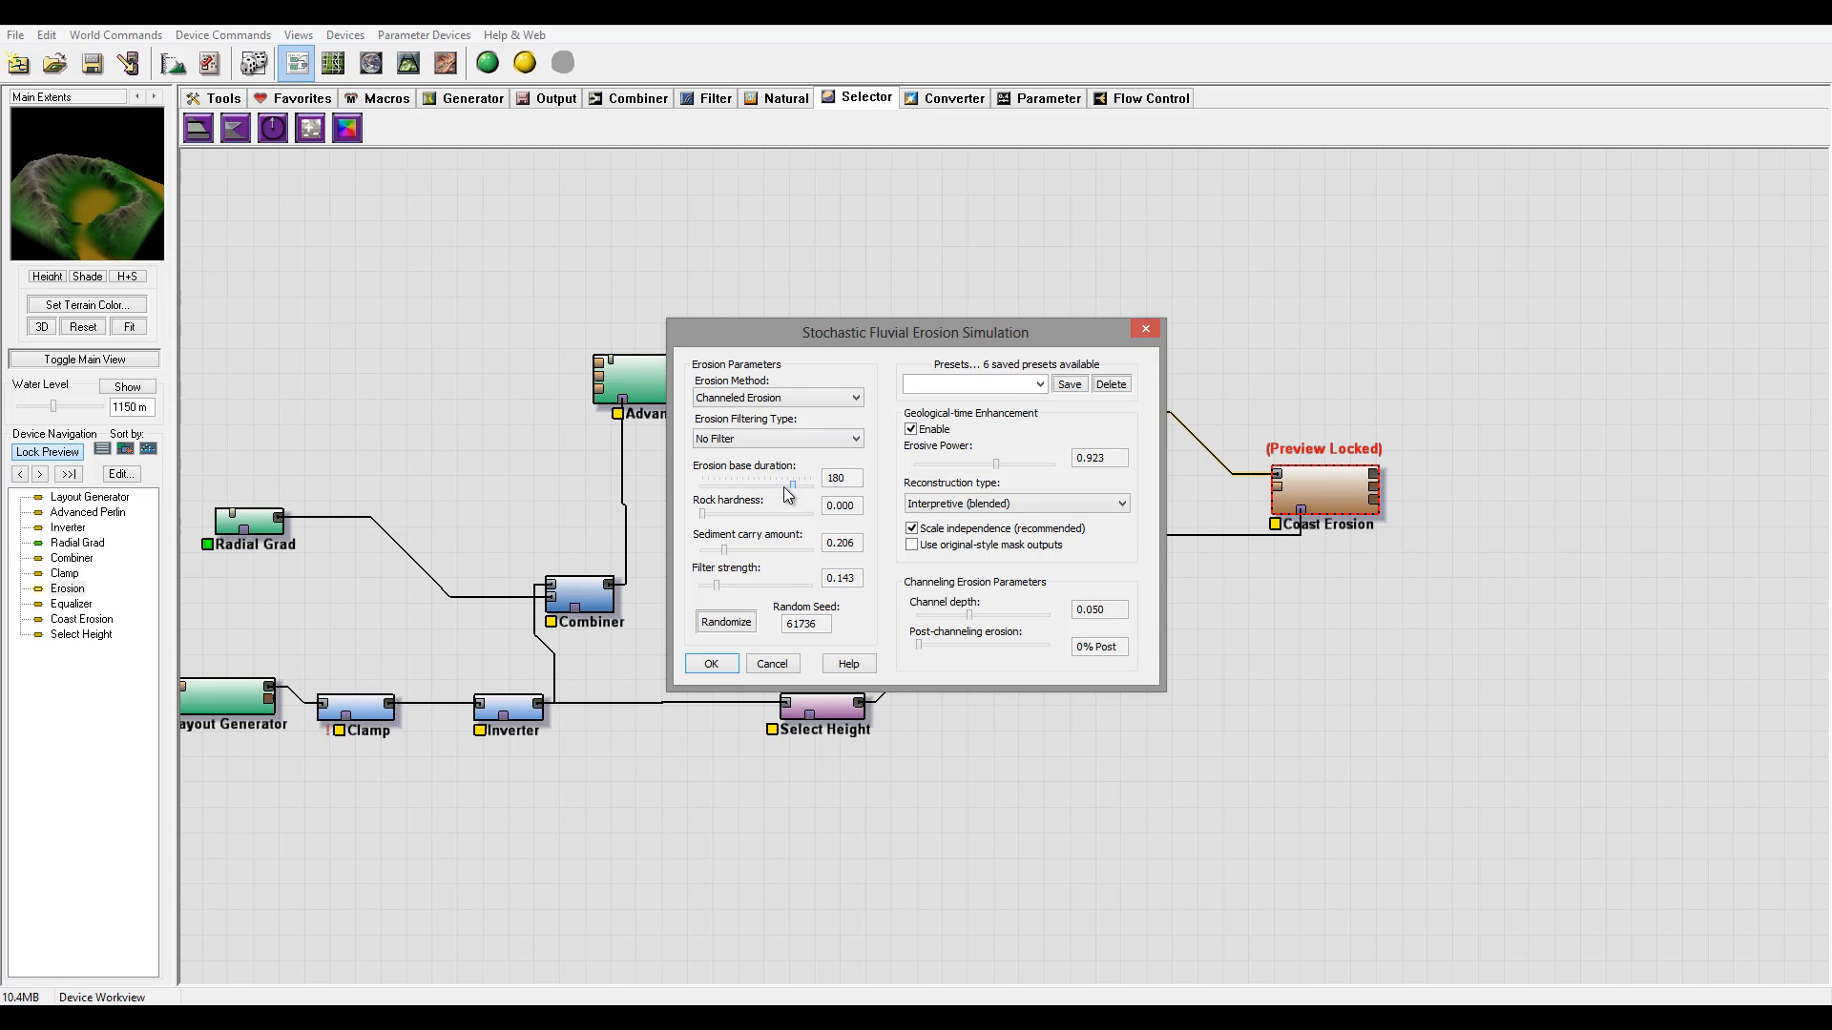
{"action": "left_click", "coordinate": [783, 487]}
{"action": "left_click_drag", "start_coordinate": [775, 552], "coordinate": [722, 545]}
{"action": "mouse_move", "coordinate": [997, 473]}
{"action": "left_mouse_down"}
{"action": "mouse_move", "coordinate": [975, 471]}
{"action": "mouse_move", "coordinate": [993, 462]}
{"action": "left_mouse_up"}
{"action": "left_click", "coordinate": [710, 663]}
- Set Coast Erosion's water level to about 205 m and beach size to 0.13437, and accept
{"action": "double_click", "coordinate": [1343, 489]}
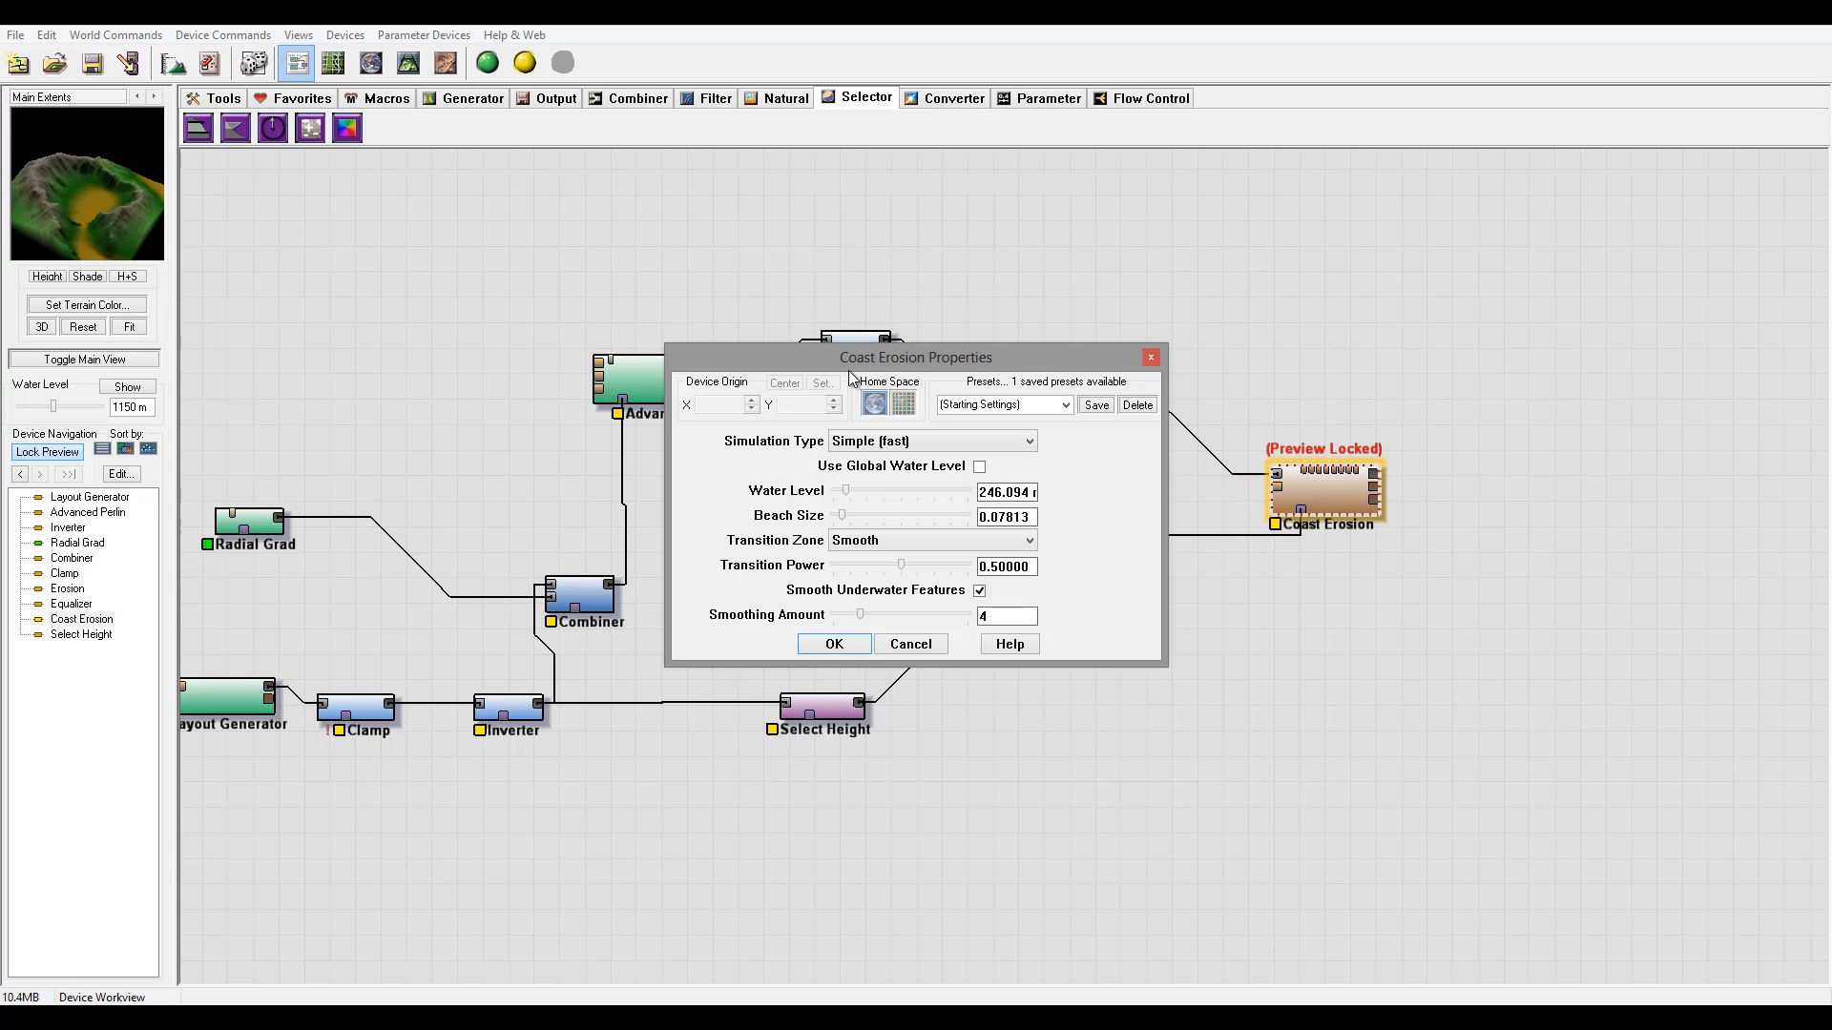
{"action": "left_click_drag", "start_coordinate": [847, 489], "coordinate": [852, 516]}
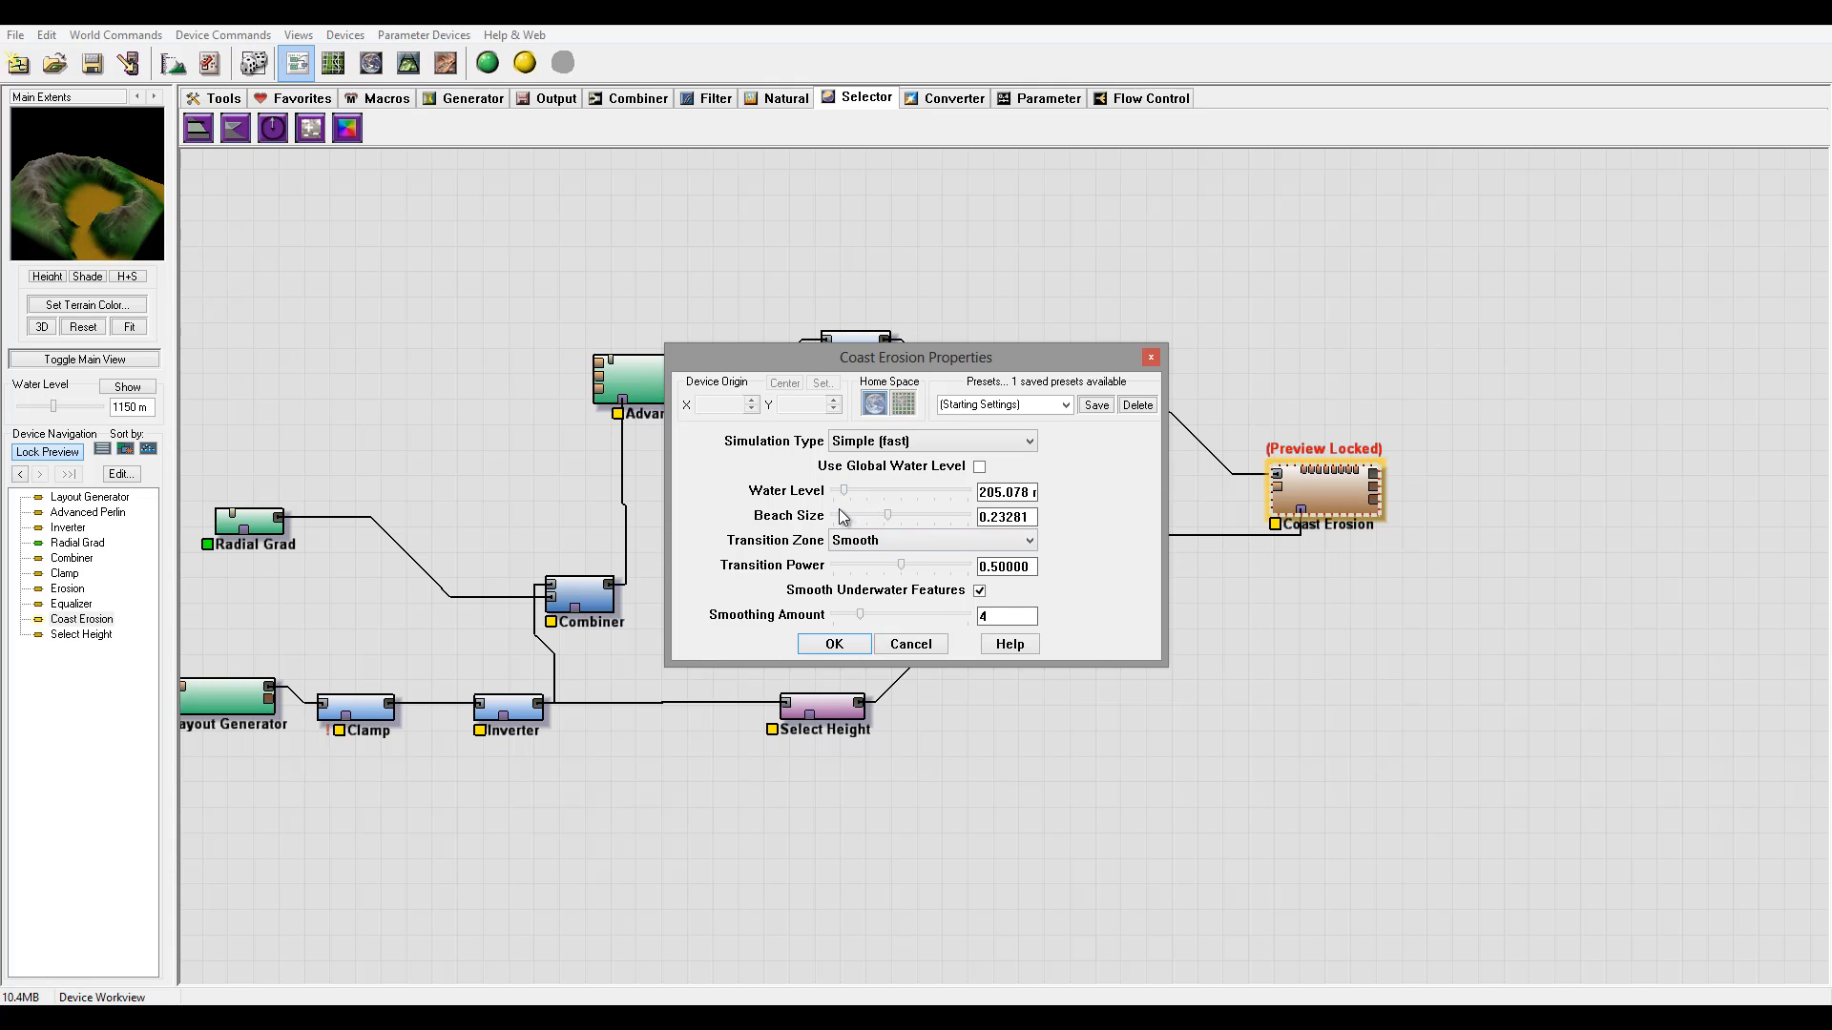
{"action": "left_click", "coordinate": [832, 515]}
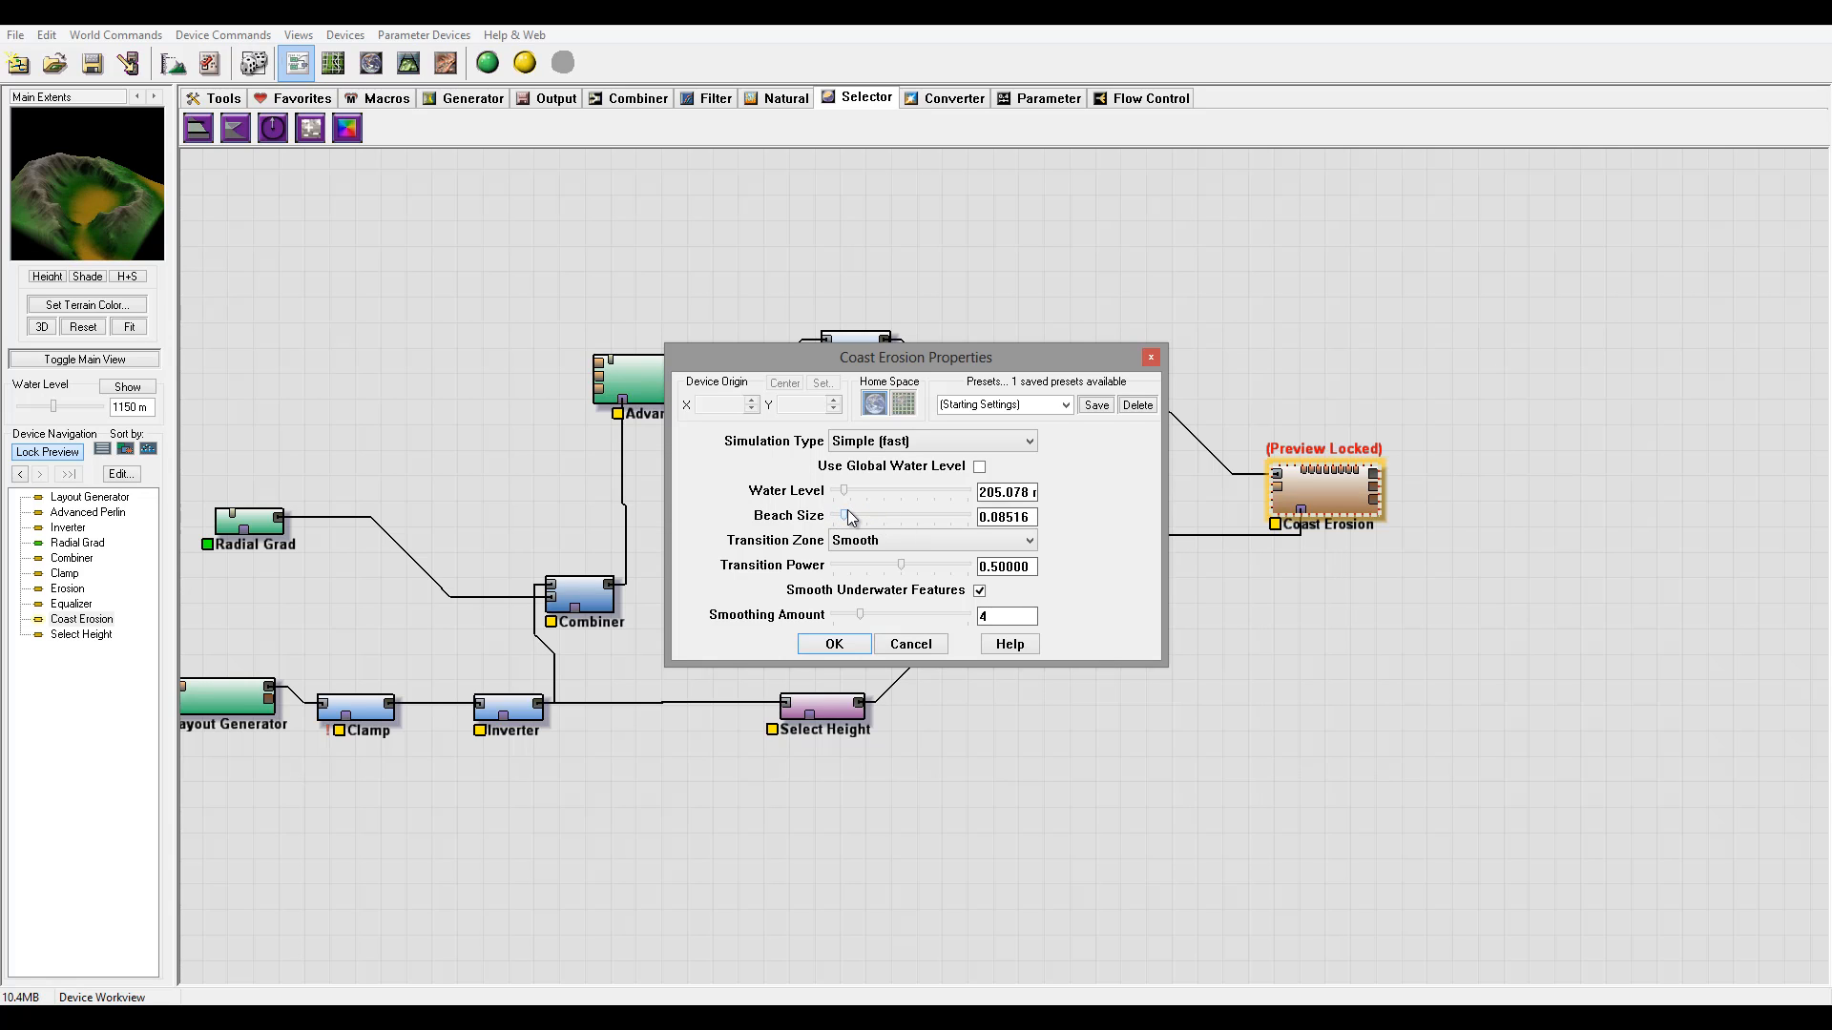
{"action": "left_click_drag", "start_coordinate": [857, 516], "coordinate": [856, 506]}
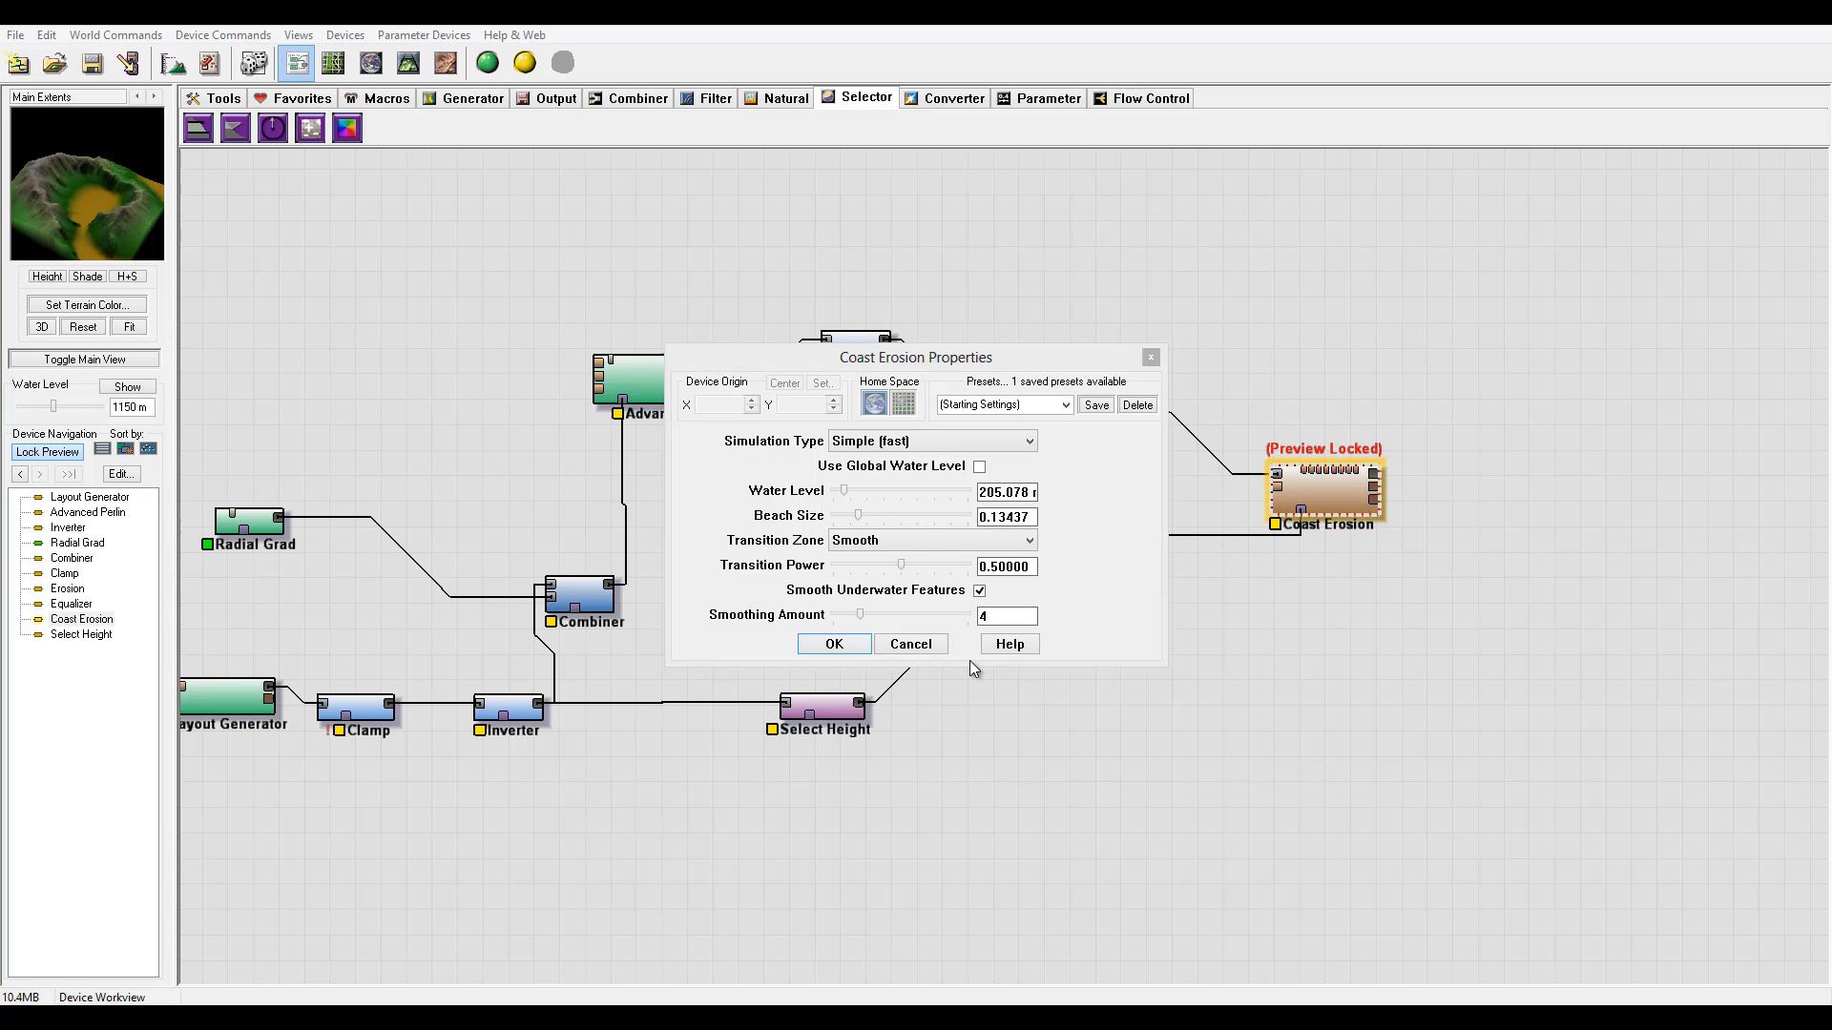
{"action": "left_click", "coordinate": [834, 645]}
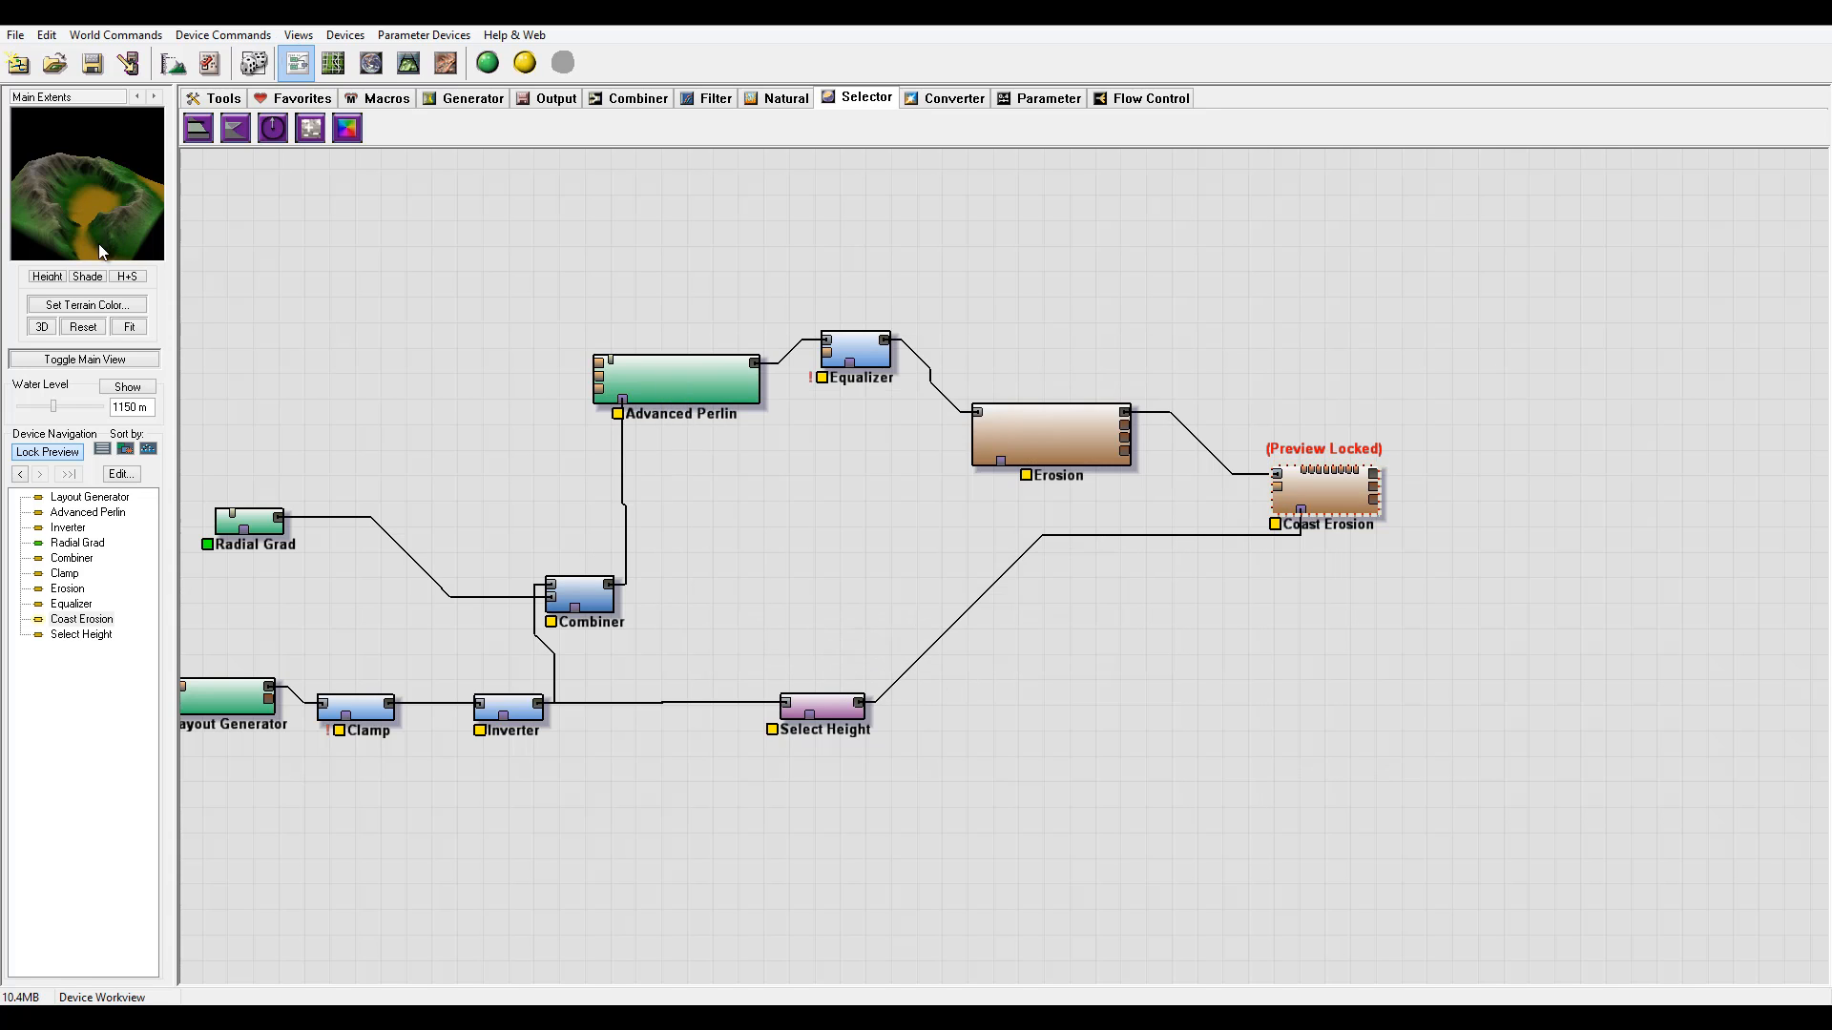
- Show the Coast Erosion terrain in the 3D view, orient it toward the channel breach, and run a normal build
{"action": "mouse_move", "coordinate": [122, 210]}
{"action": "left_mouse_down"}
{"action": "mouse_move", "coordinate": [120, 239]}
{"action": "mouse_move", "coordinate": [55, 203]}
{"action": "mouse_move", "coordinate": [96, 220]}
{"action": "left_mouse_up"}
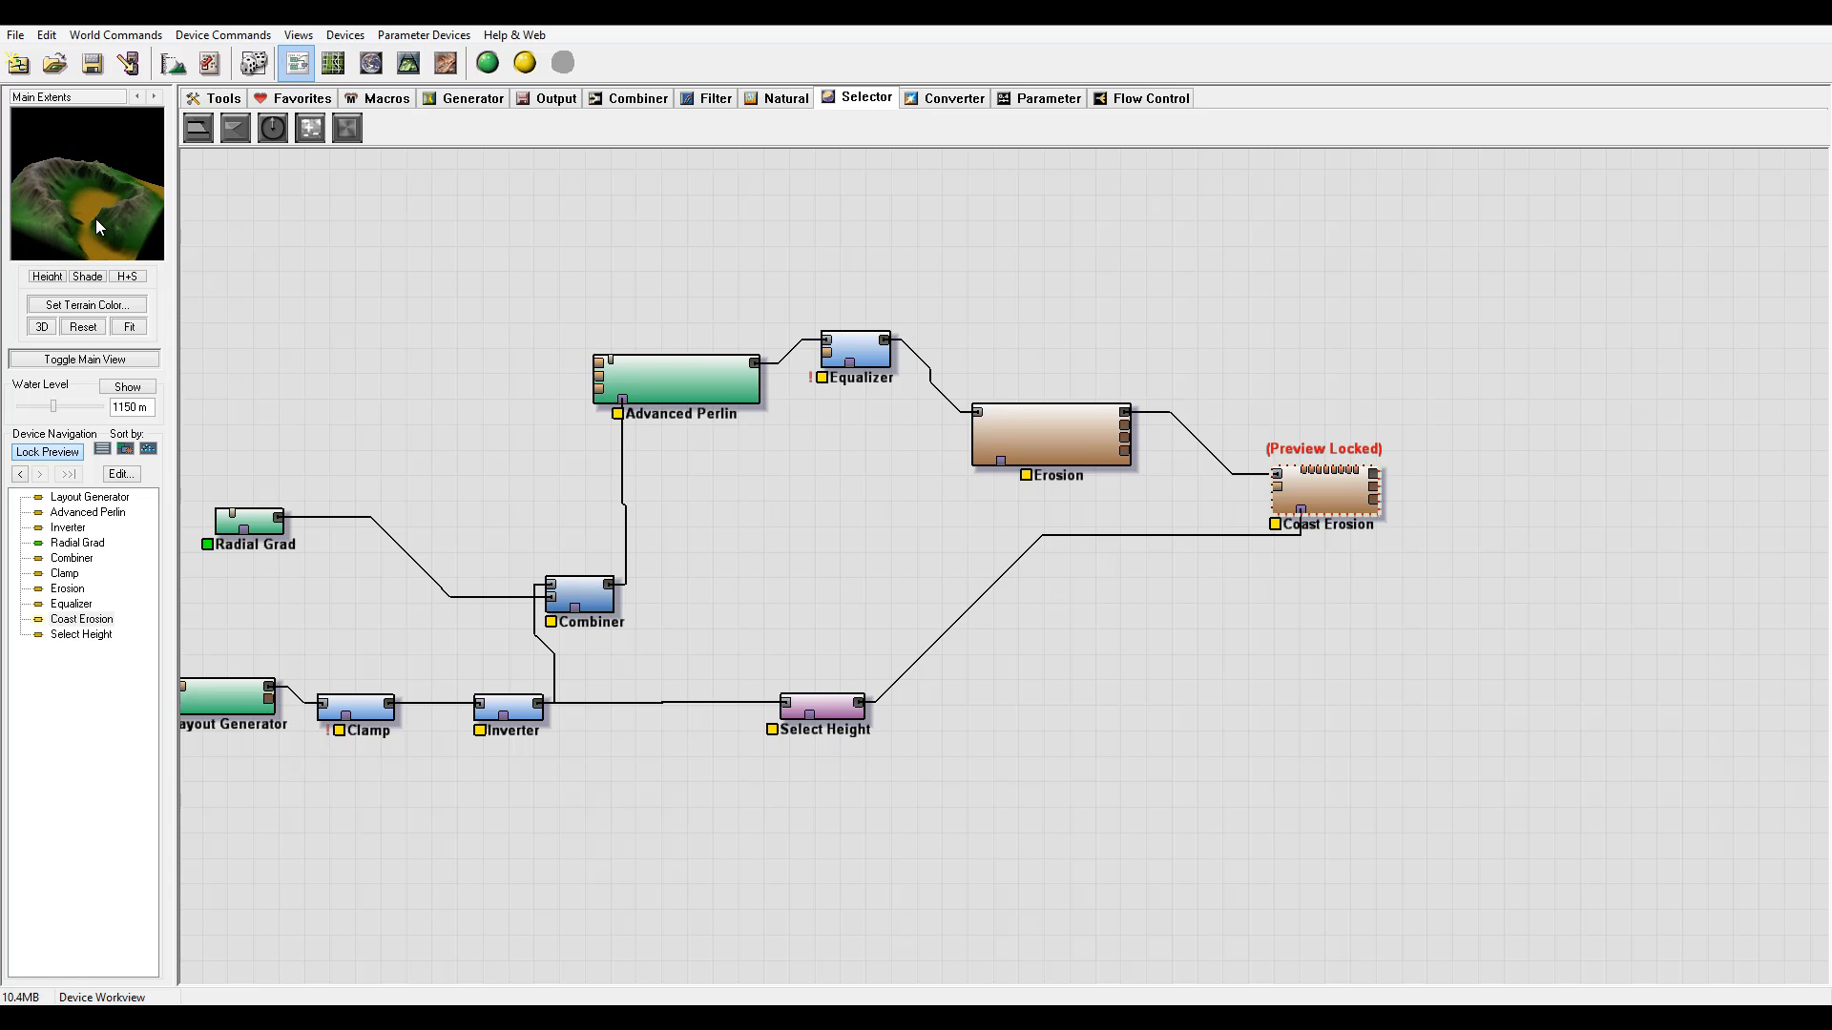
{"action": "left_click", "coordinate": [409, 63]}
{"action": "right_click_drag", "start_coordinate": [1246, 577], "coordinate": [1229, 502]}
{"action": "mouse_move", "coordinate": [1229, 502]}
{"action": "left_mouse_down"}
{"action": "mouse_move", "coordinate": [1158, 564]}
{"action": "mouse_move", "coordinate": [1189, 420]}
{"action": "mouse_move", "coordinate": [1247, 506]}
{"action": "mouse_move", "coordinate": [1239, 527]}
{"action": "left_mouse_up"}
{"action": "left_click", "coordinate": [487, 63]}
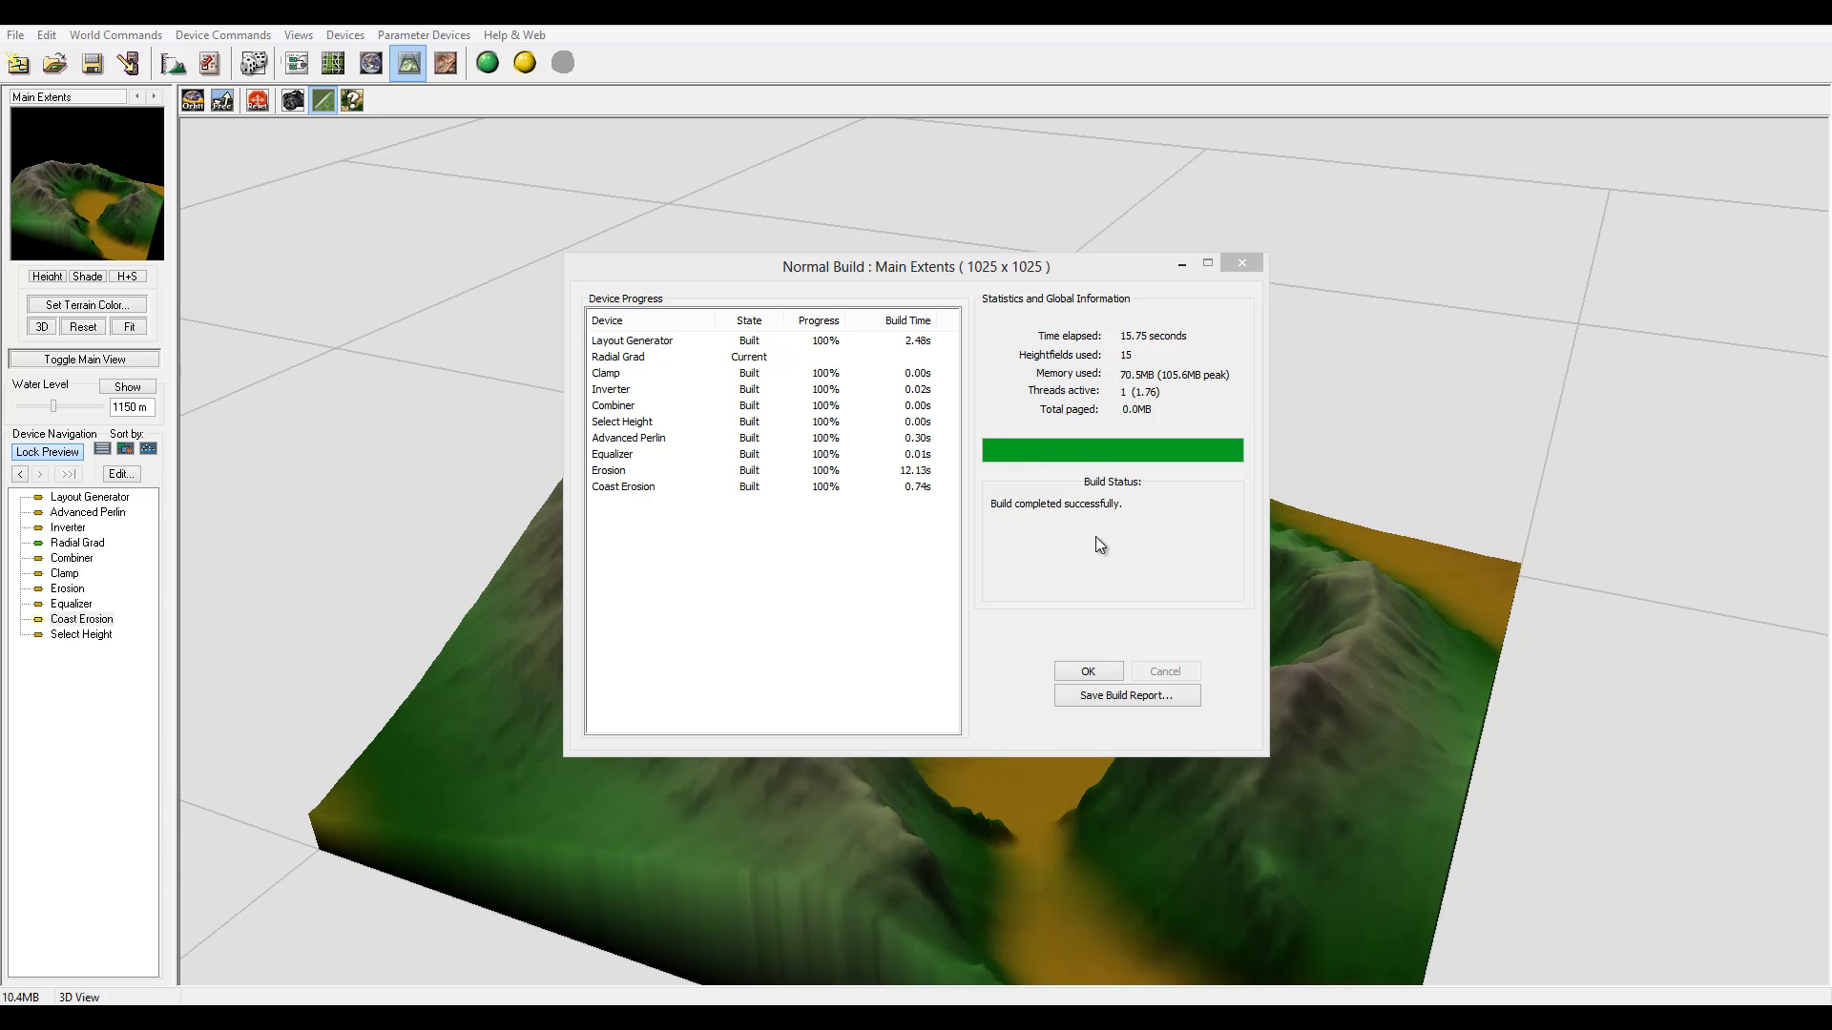
- Dismiss the finished build report and examine the crater, channel breach and eroded slopes from several 3D angles
{"action": "left_click", "coordinate": [1112, 671]}
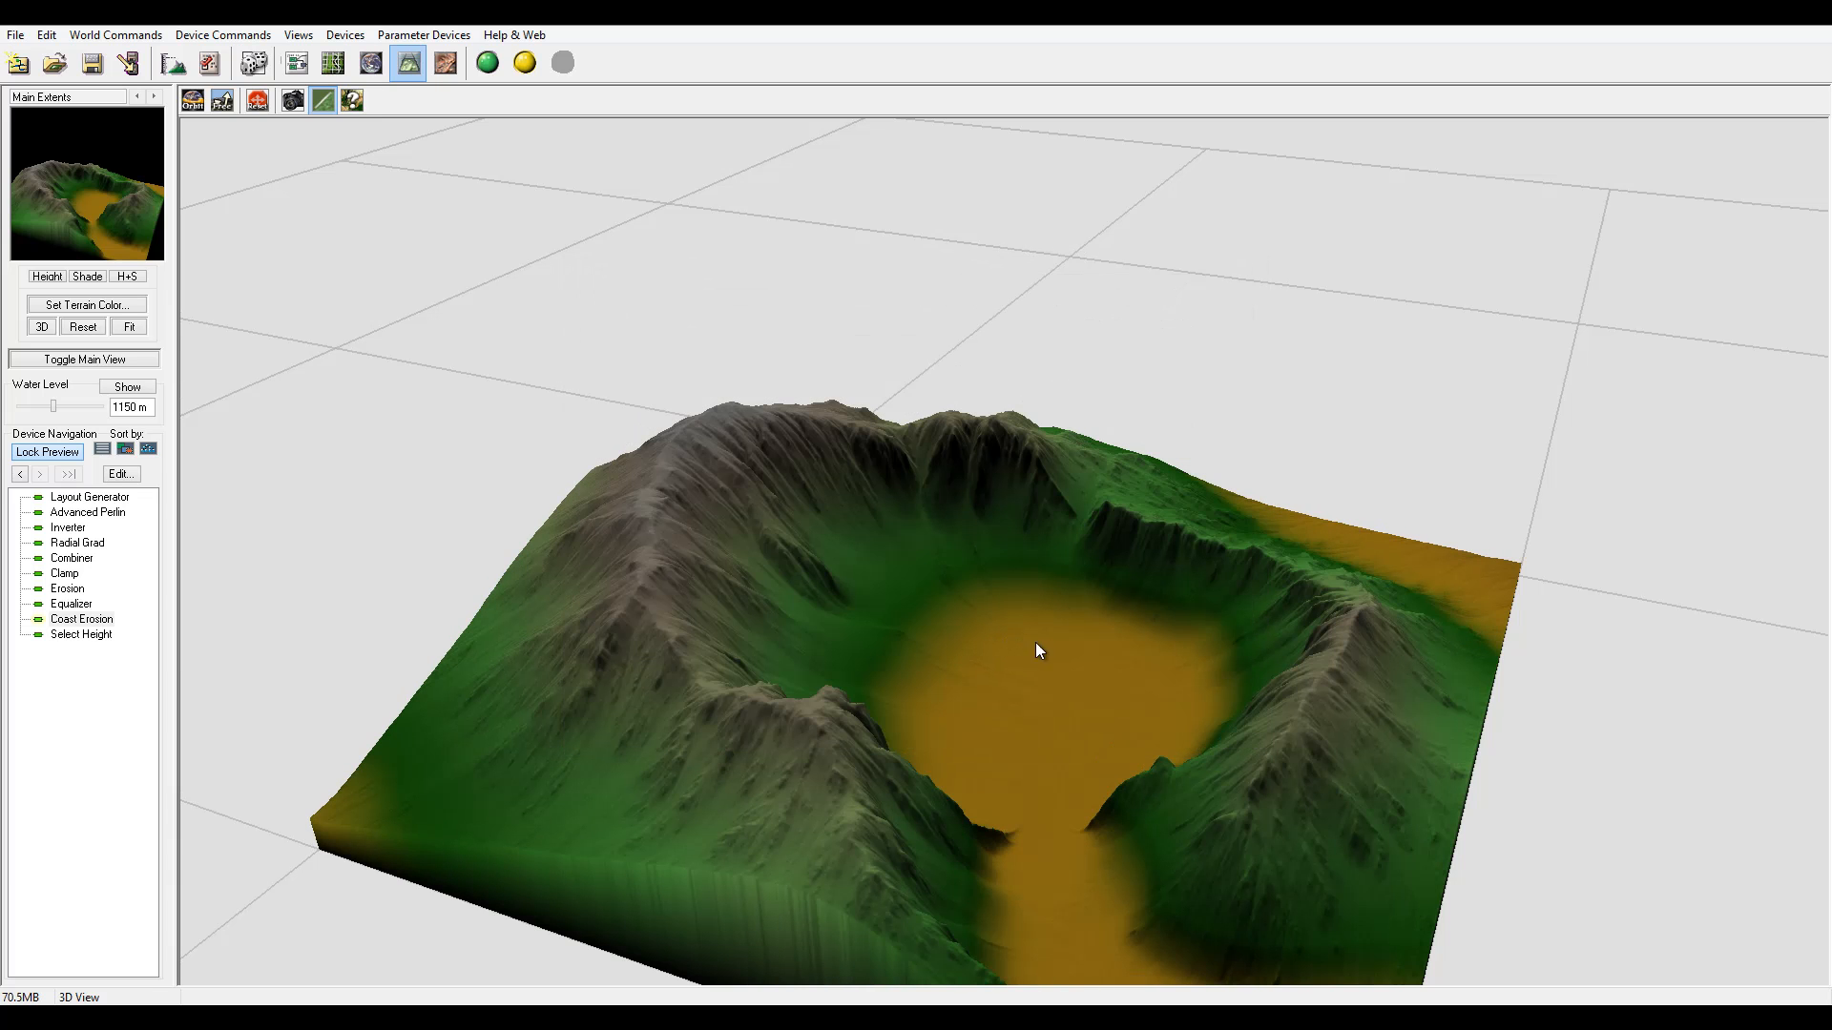
{"action": "left_click_drag", "start_coordinate": [1063, 639], "coordinate": [1046, 787]}
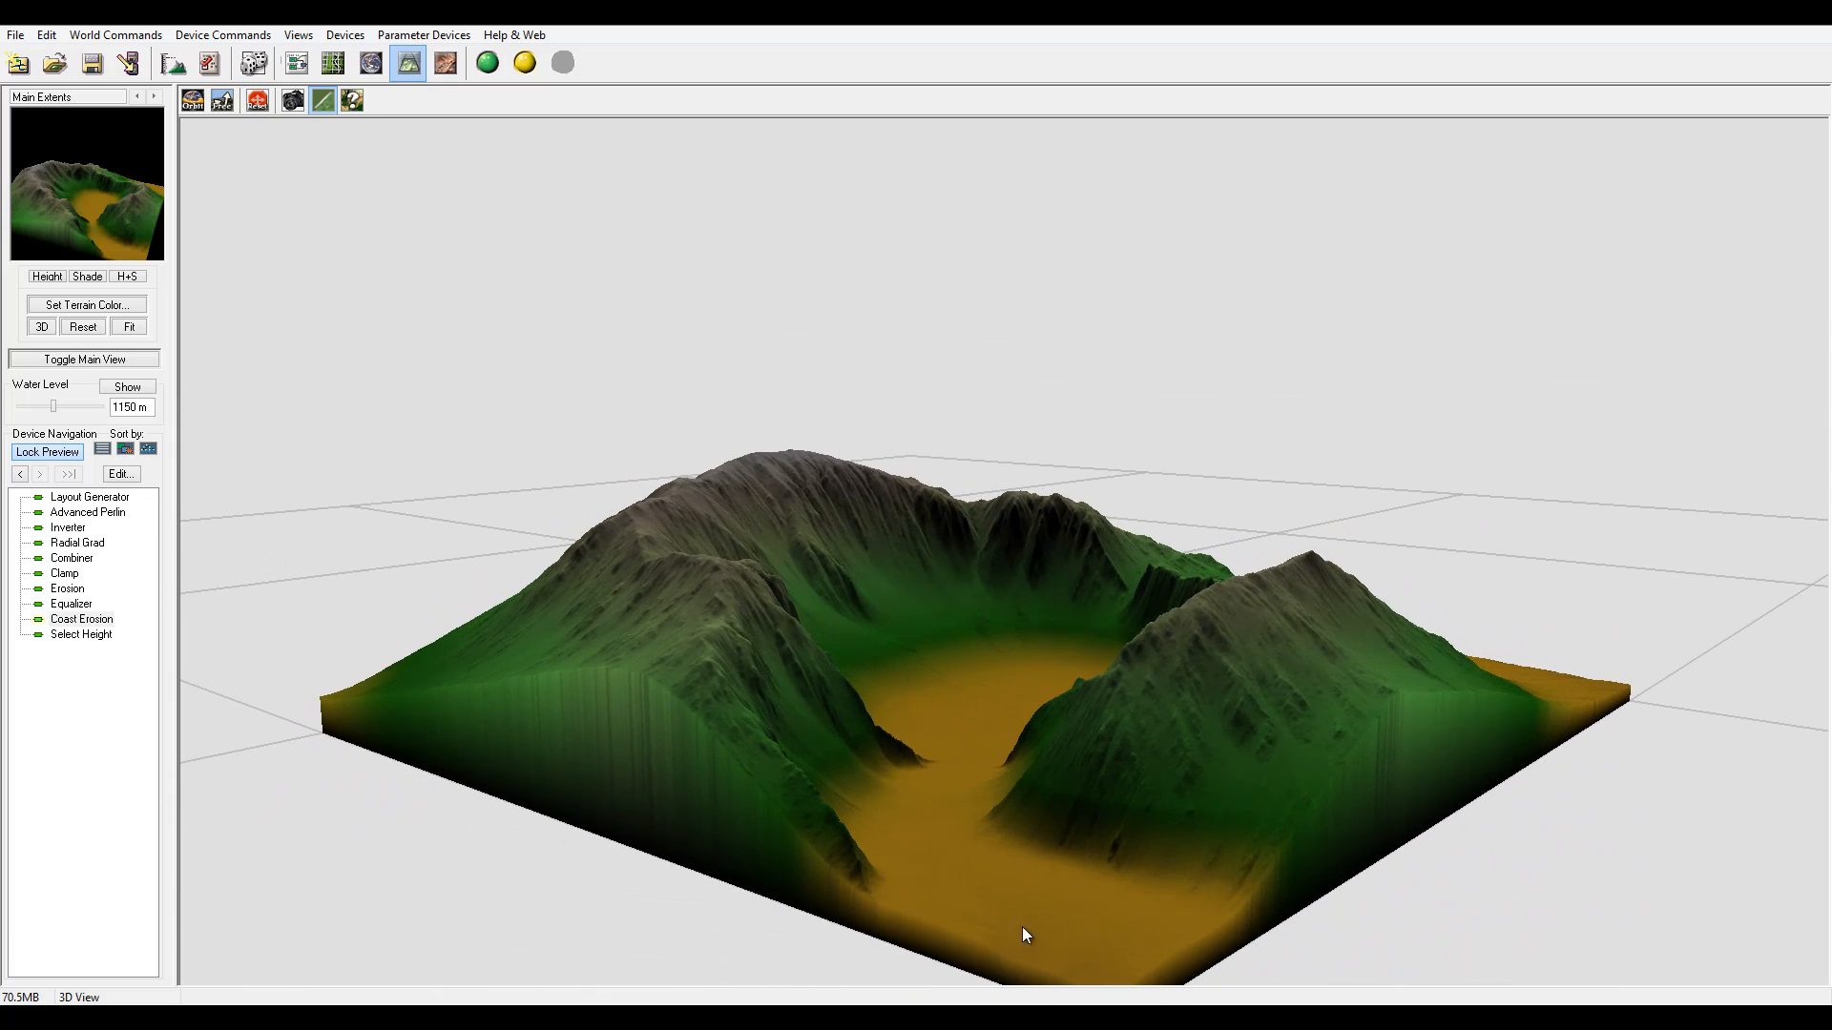
{"action": "left_click_drag", "start_coordinate": [1026, 935], "coordinate": [1048, 734]}
{"action": "left_click_drag", "start_coordinate": [1054, 839], "coordinate": [1211, 703]}
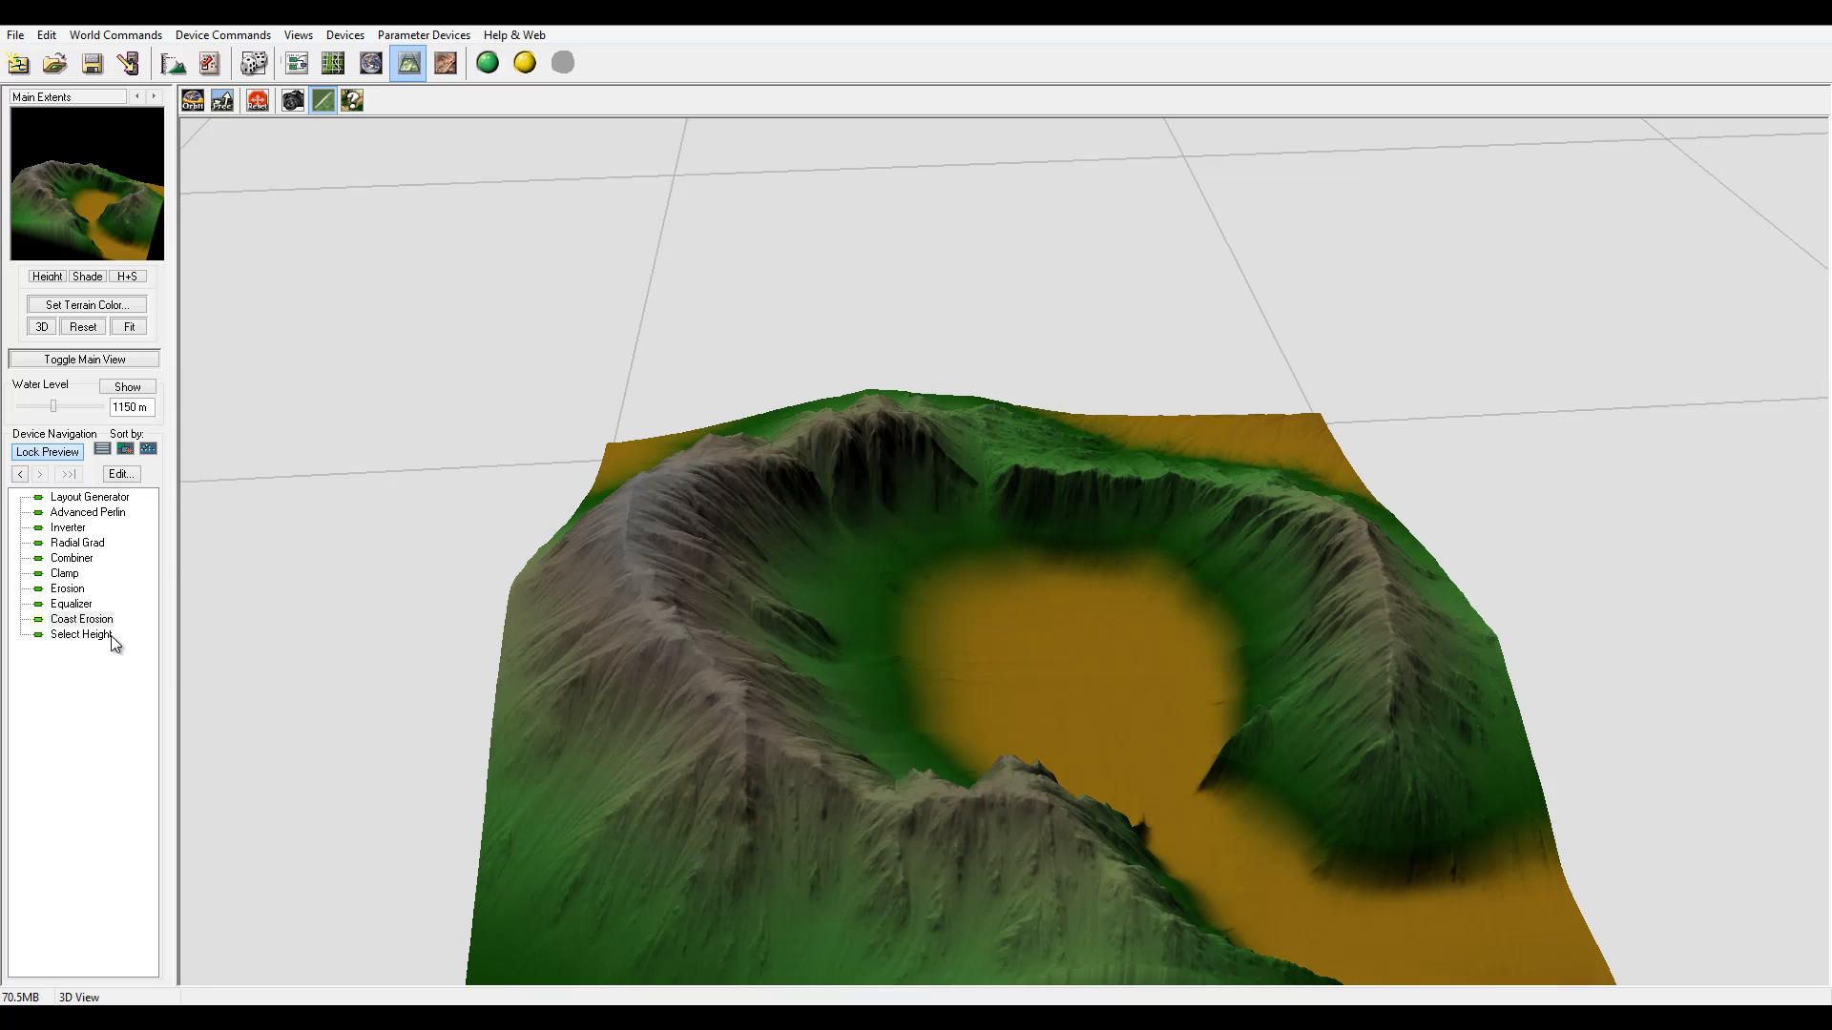
- Open the Layout Generator's layout and select the channel line shape crossing the crater rim
{"action": "double_click", "coordinate": [90, 497]}
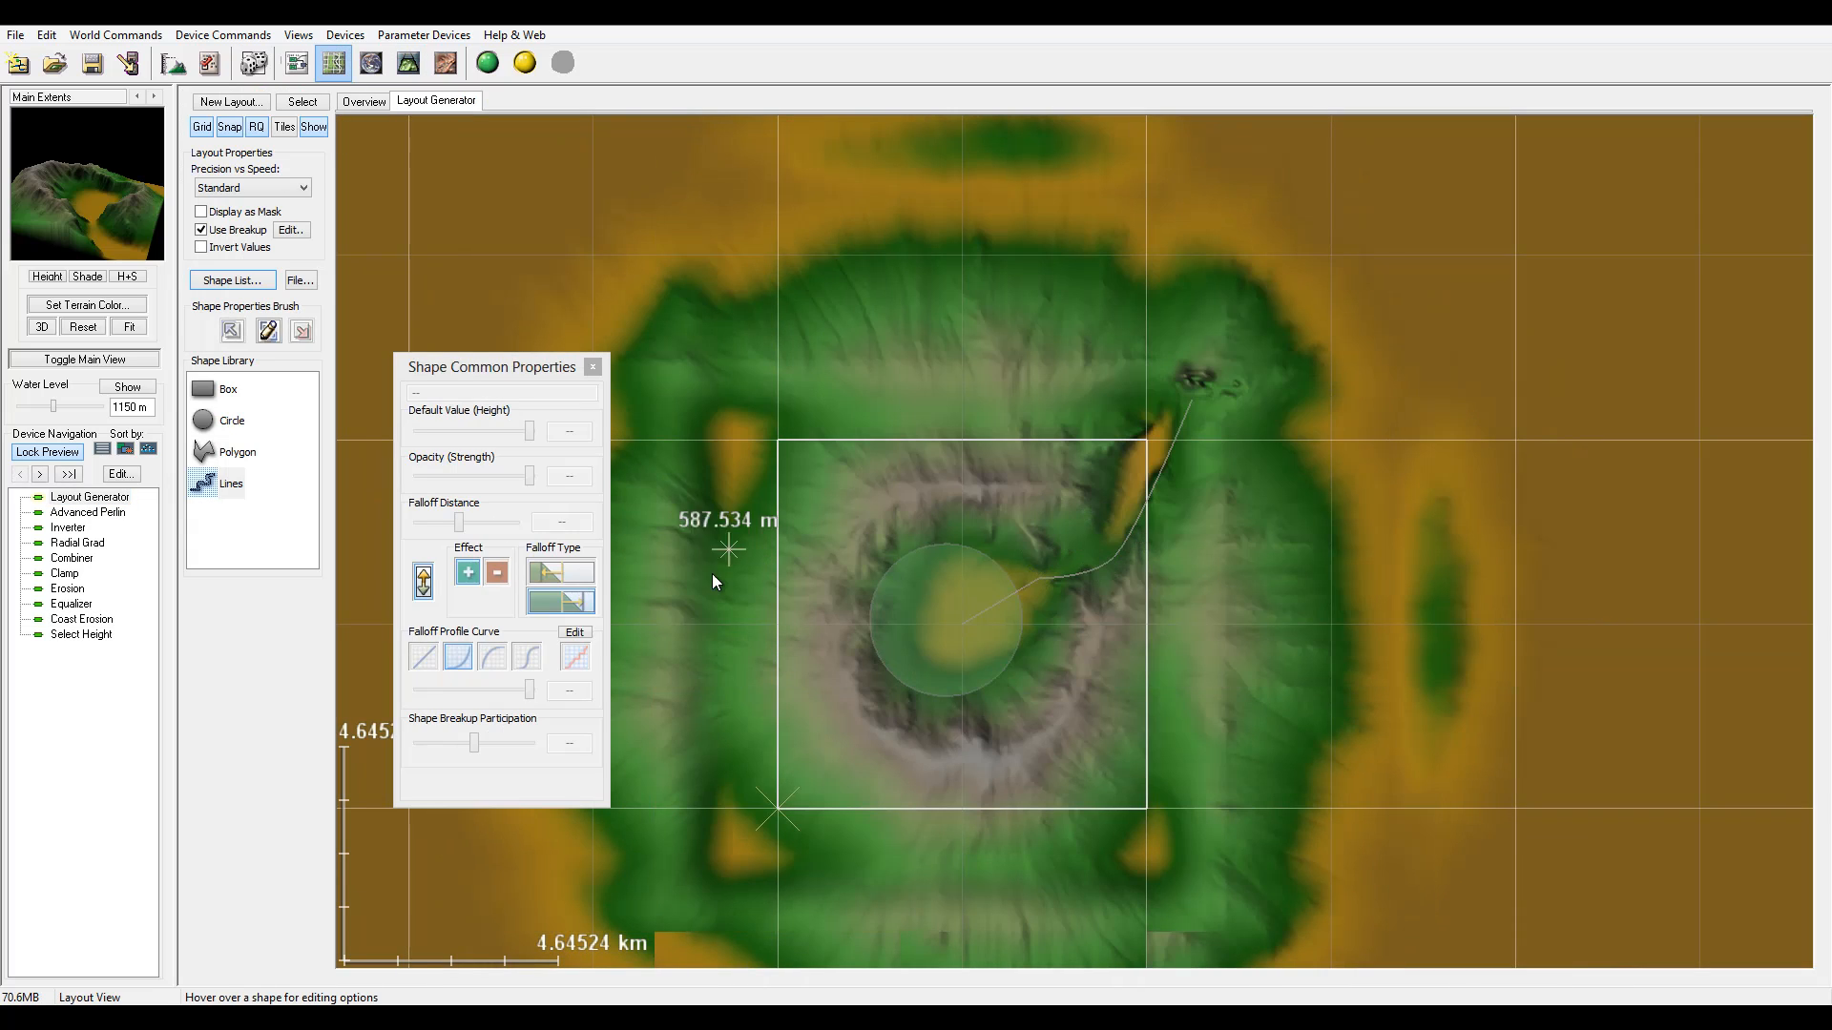
{"action": "left_click", "coordinate": [504, 366]}
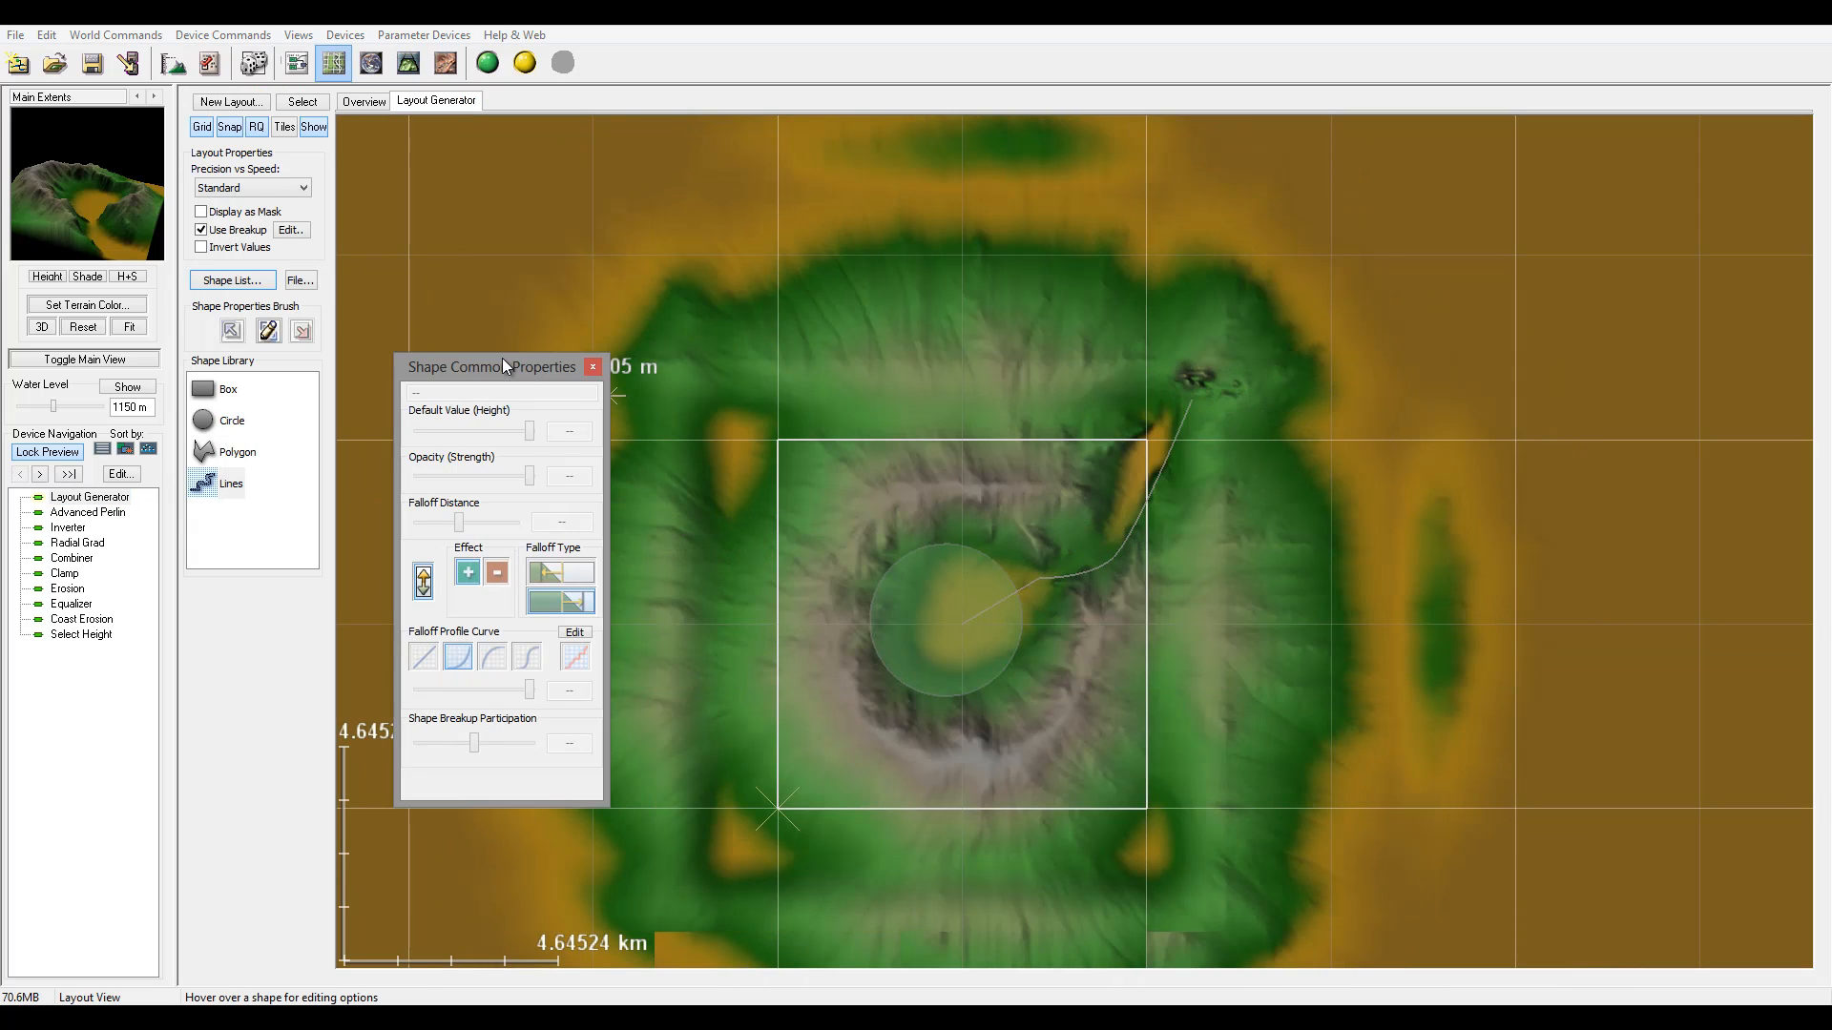
{"action": "left_click", "coordinate": [1192, 401]}
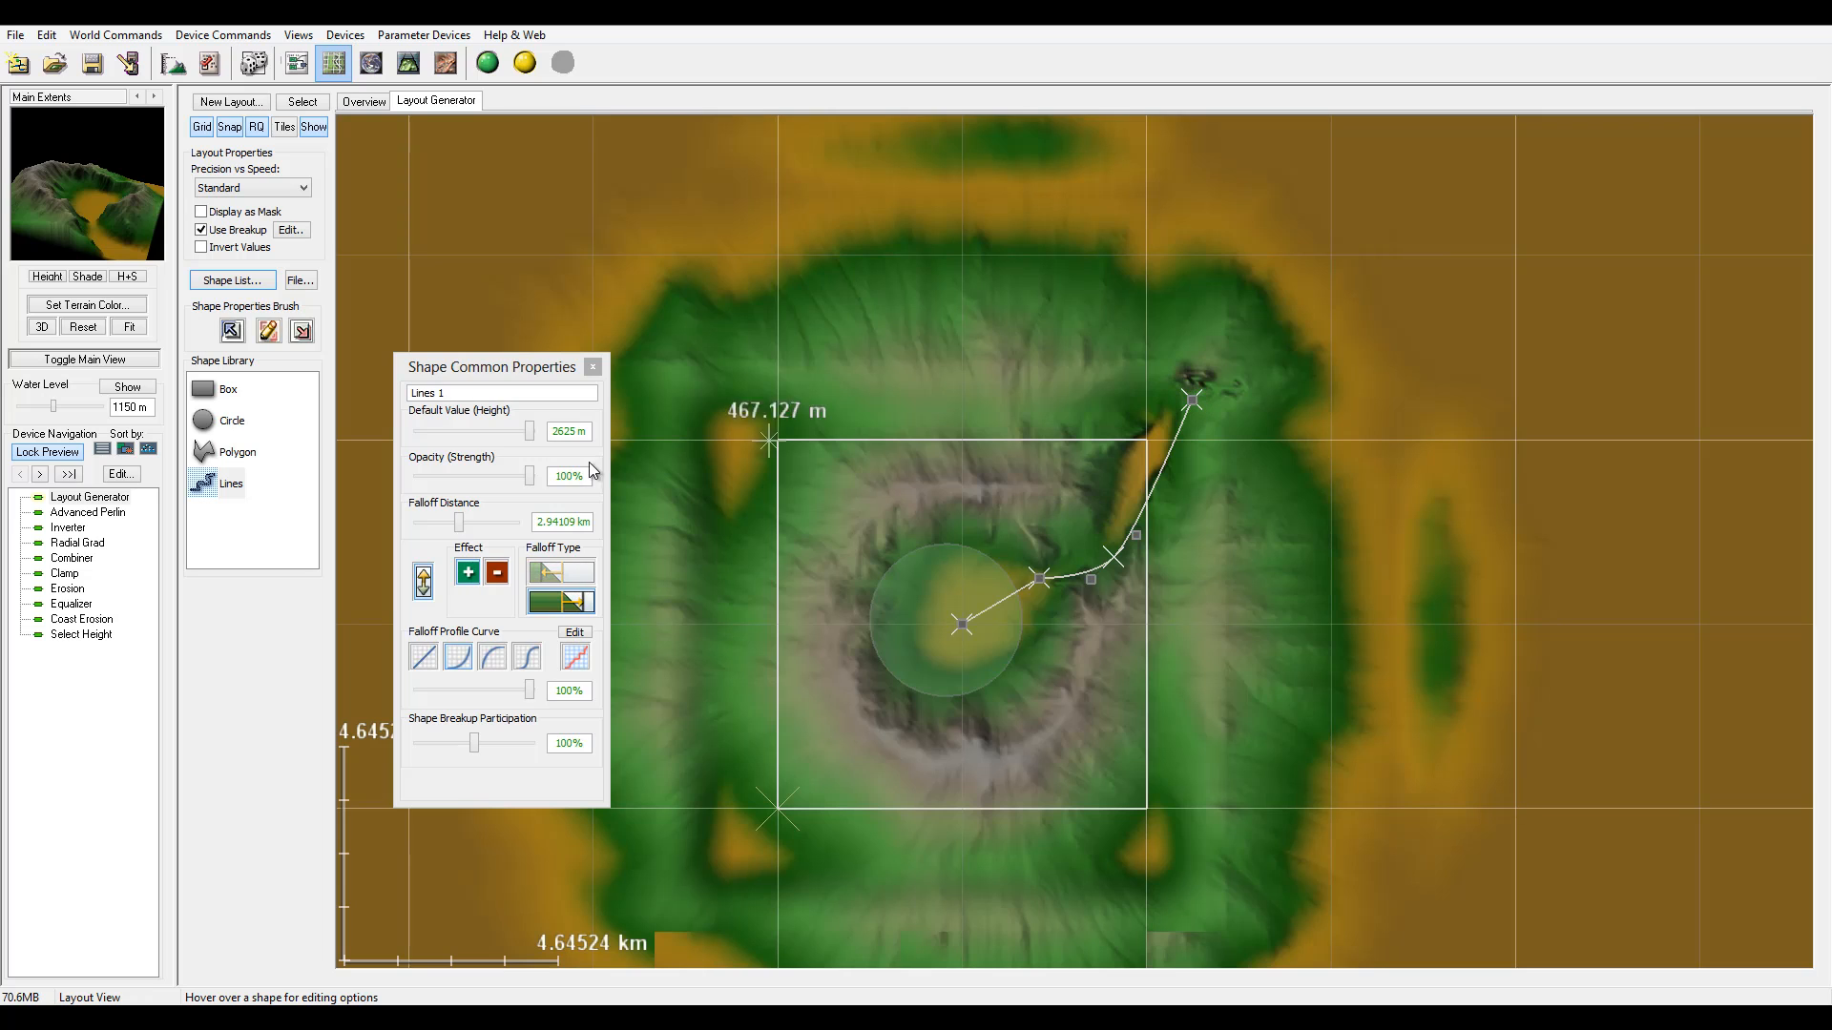
- Try falloff distances of 941.176 m and 1.05475 km with different falloff profile curves on the channel line
{"action": "left_click", "coordinate": [459, 522]}
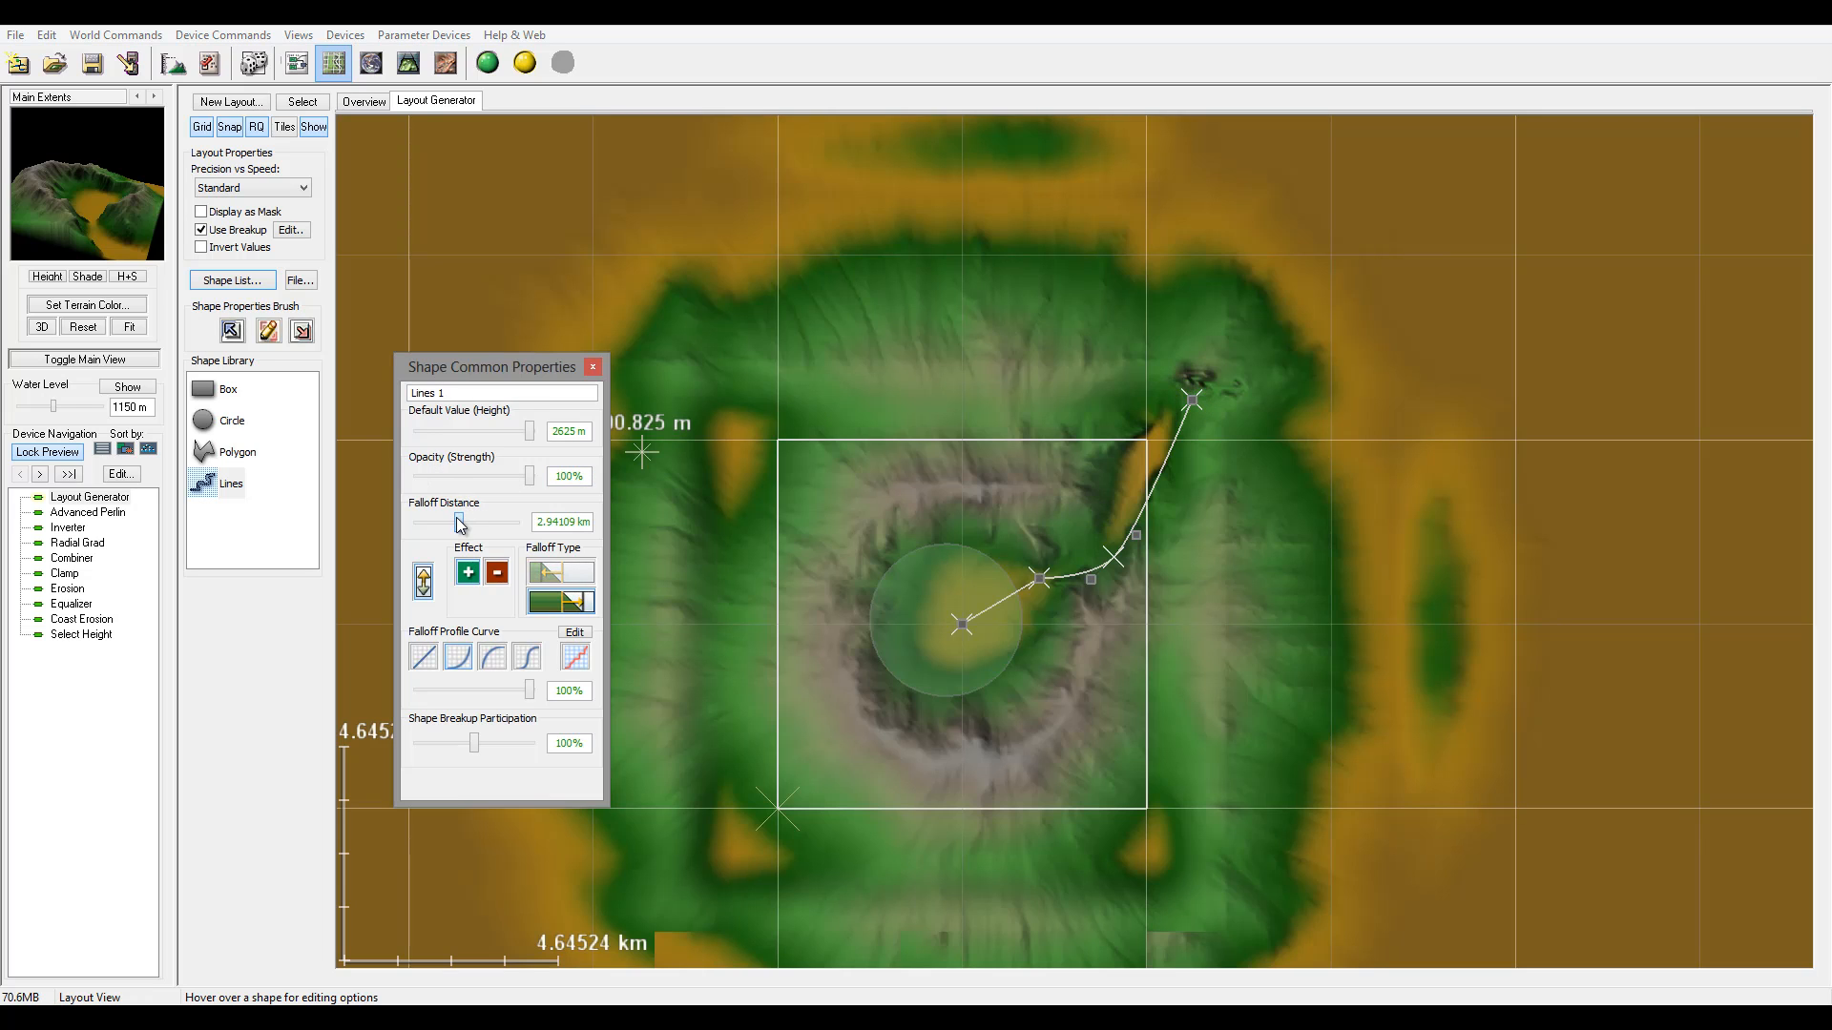
{"action": "left_click_drag", "start_coordinate": [458, 524], "coordinate": [459, 524]}
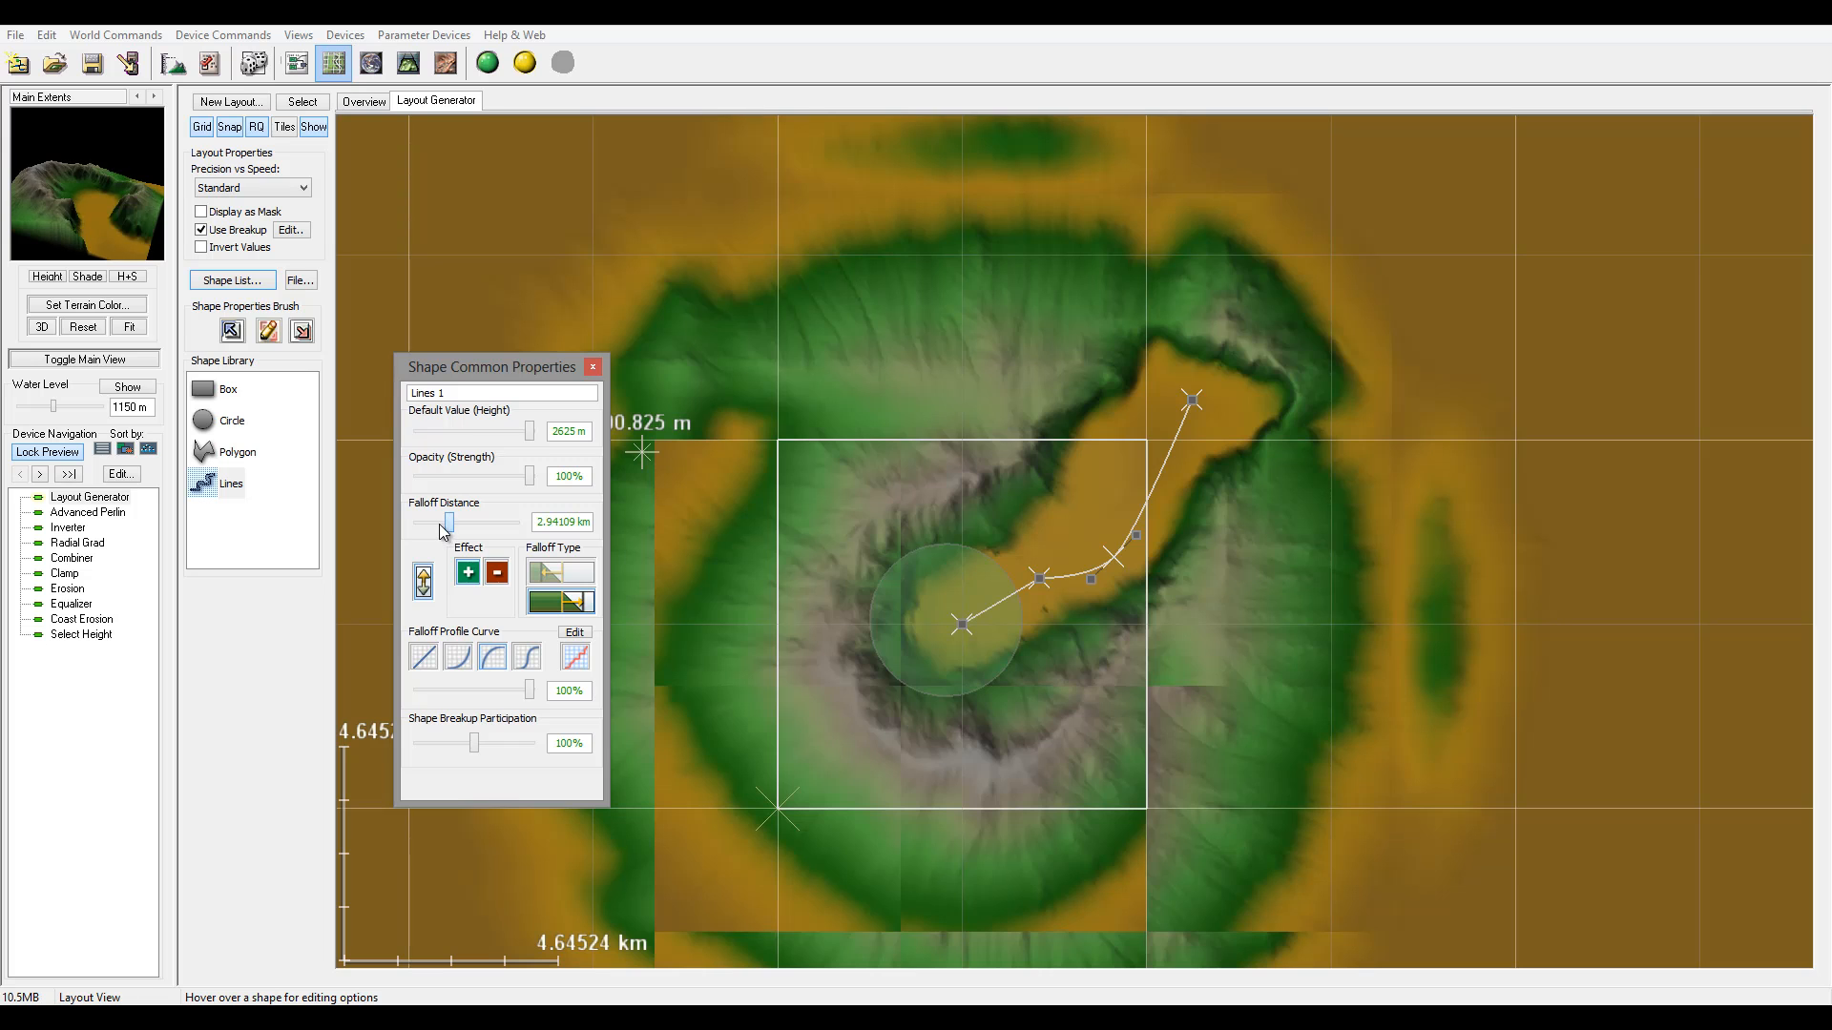
{"action": "left_click_drag", "start_coordinate": [461, 528], "coordinate": [446, 524]}
{"action": "left_click", "coordinate": [529, 651]}
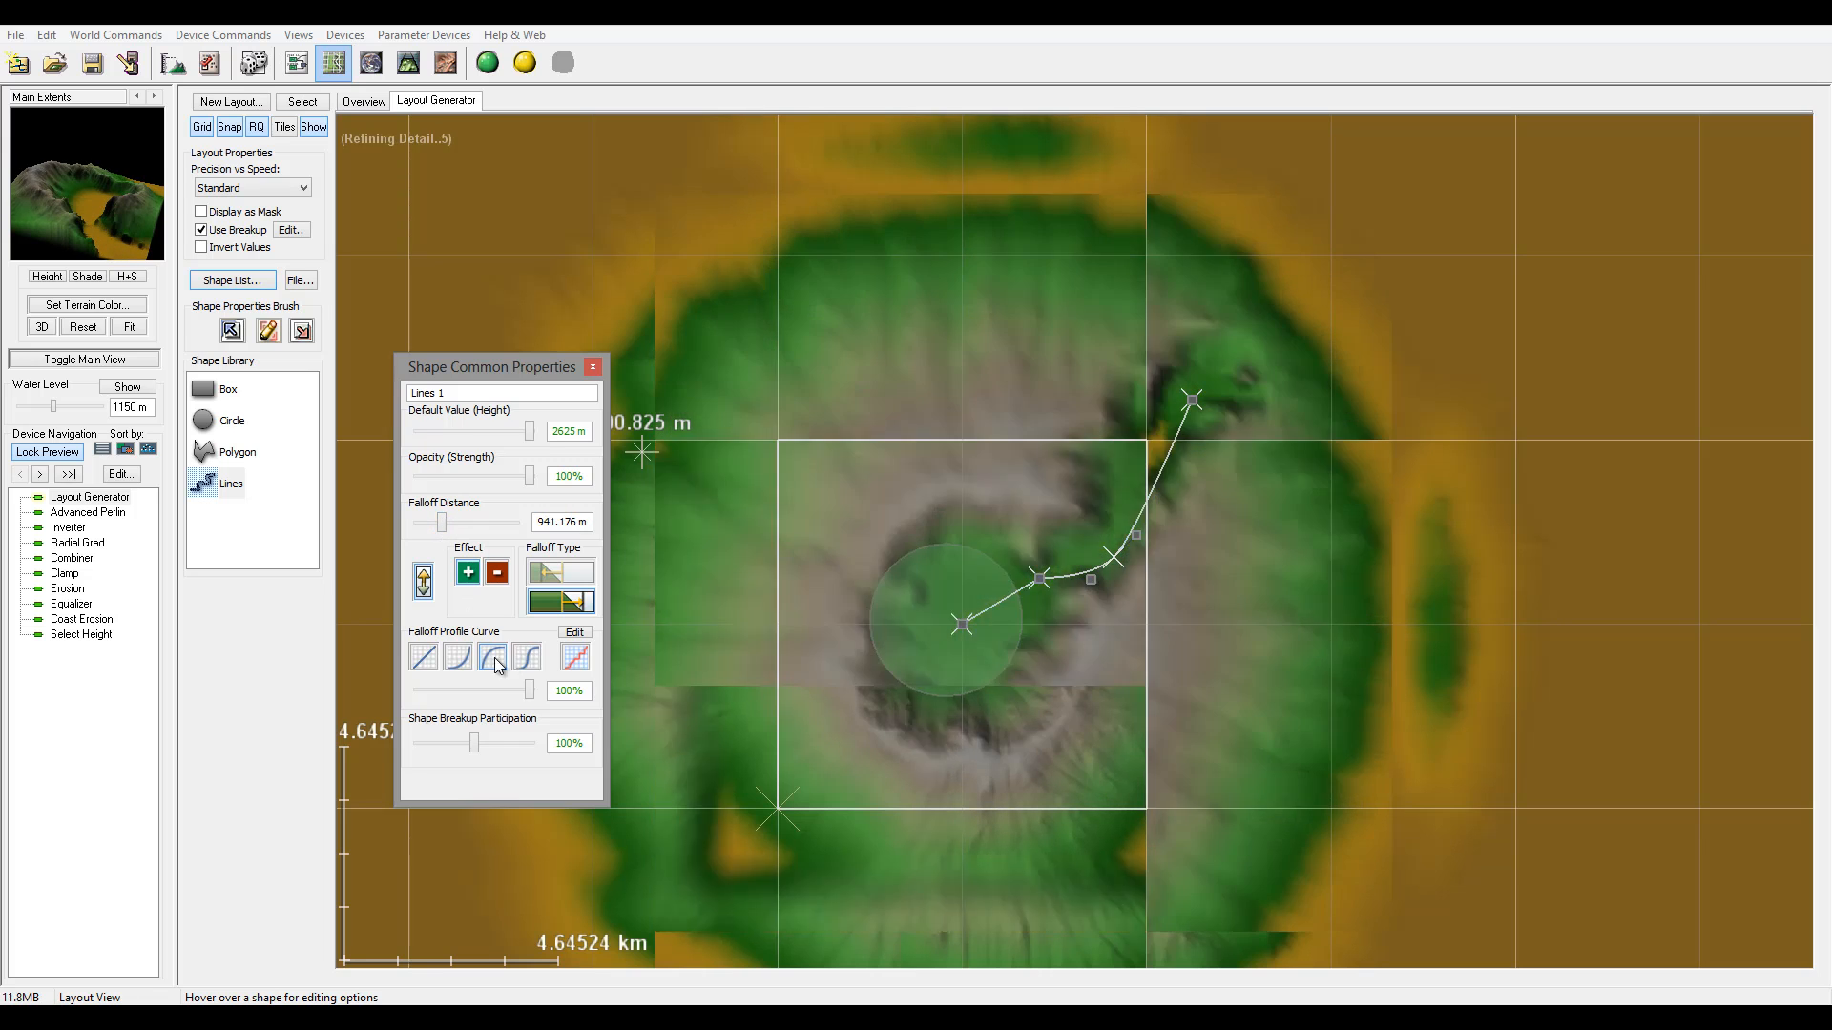
{"action": "left_click", "coordinate": [496, 654]}
{"action": "left_click", "coordinate": [535, 657]}
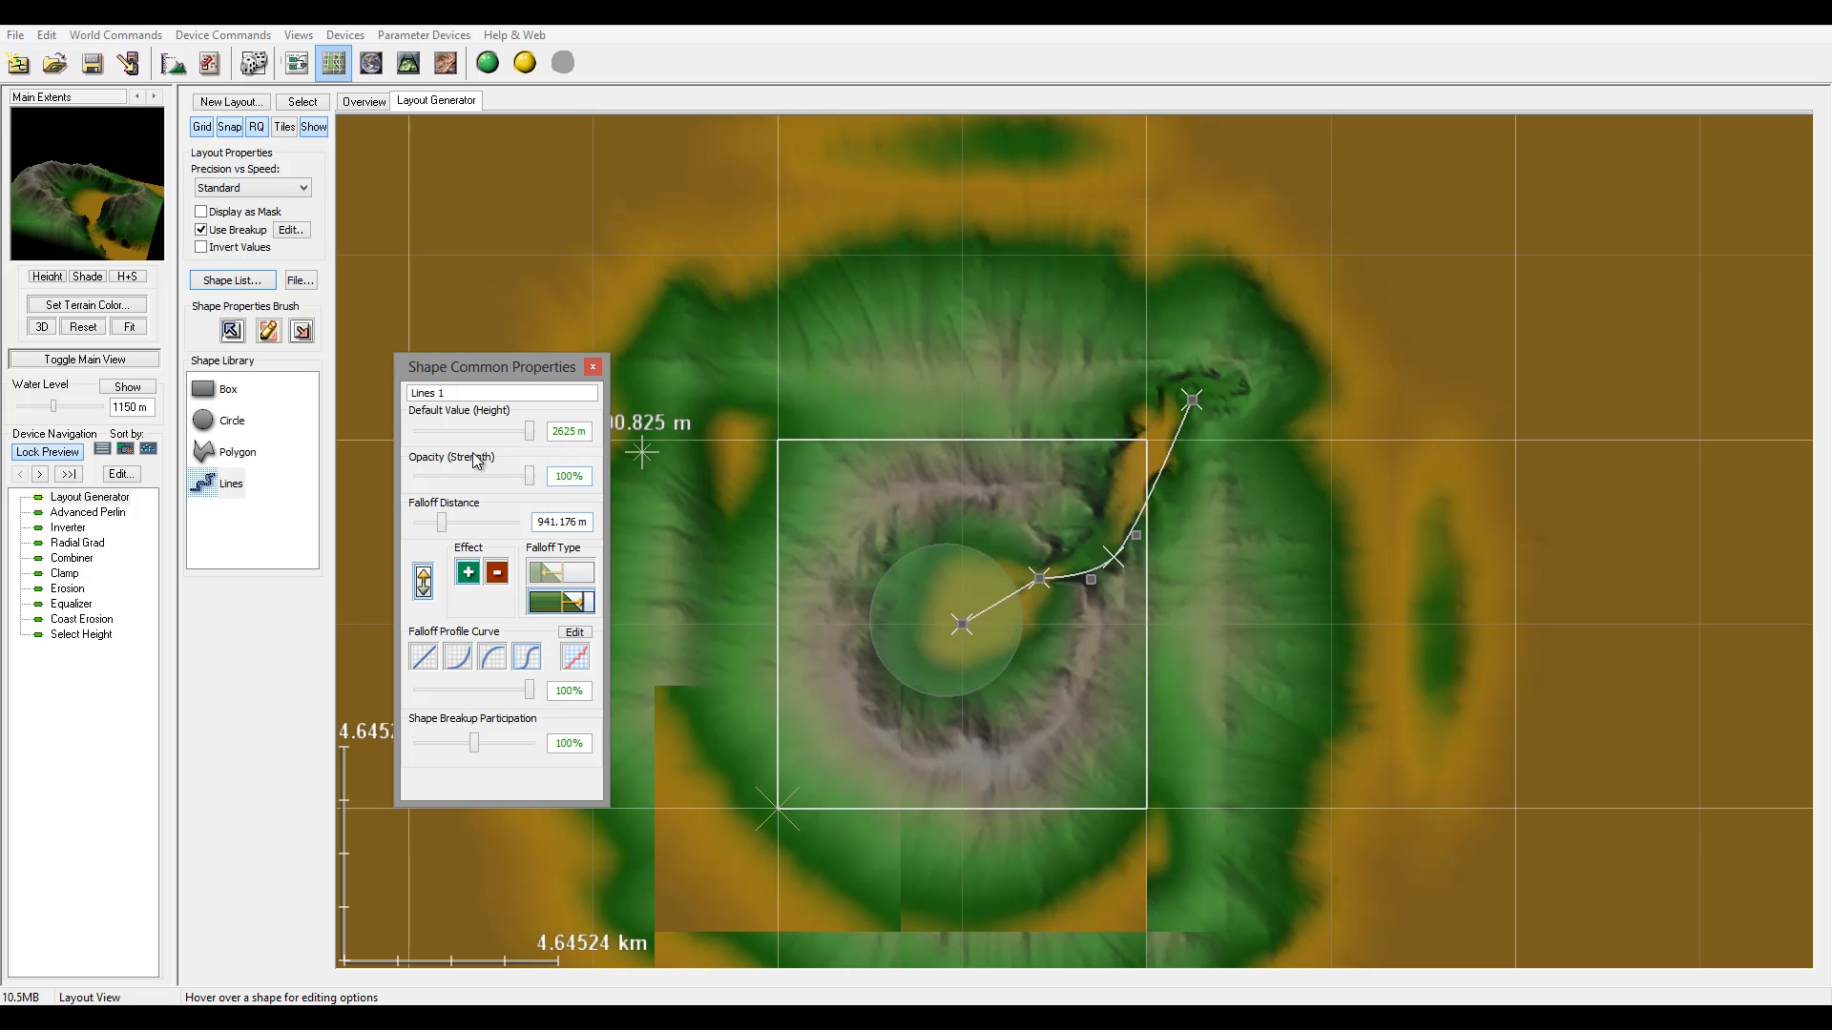
{"action": "left_click_drag", "start_coordinate": [445, 531], "coordinate": [448, 525]}
{"action": "left_click", "coordinate": [431, 663]}
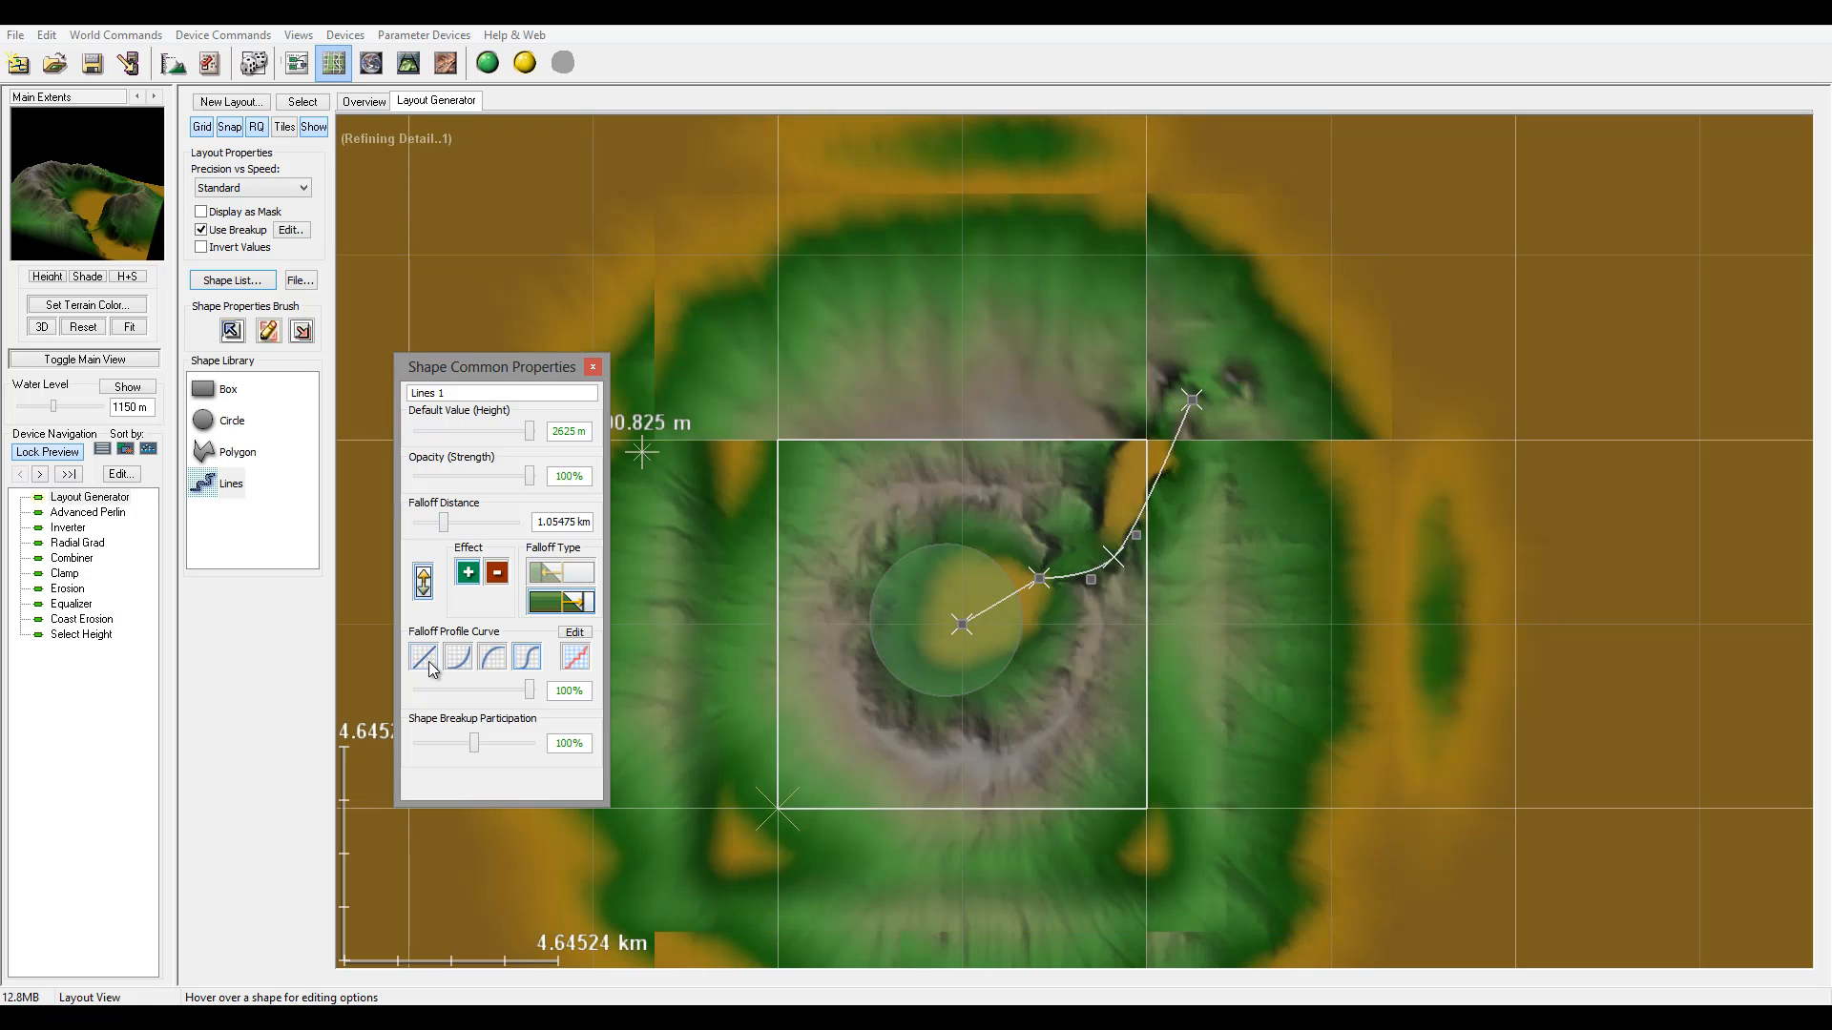
{"action": "left_click", "coordinate": [459, 663]}
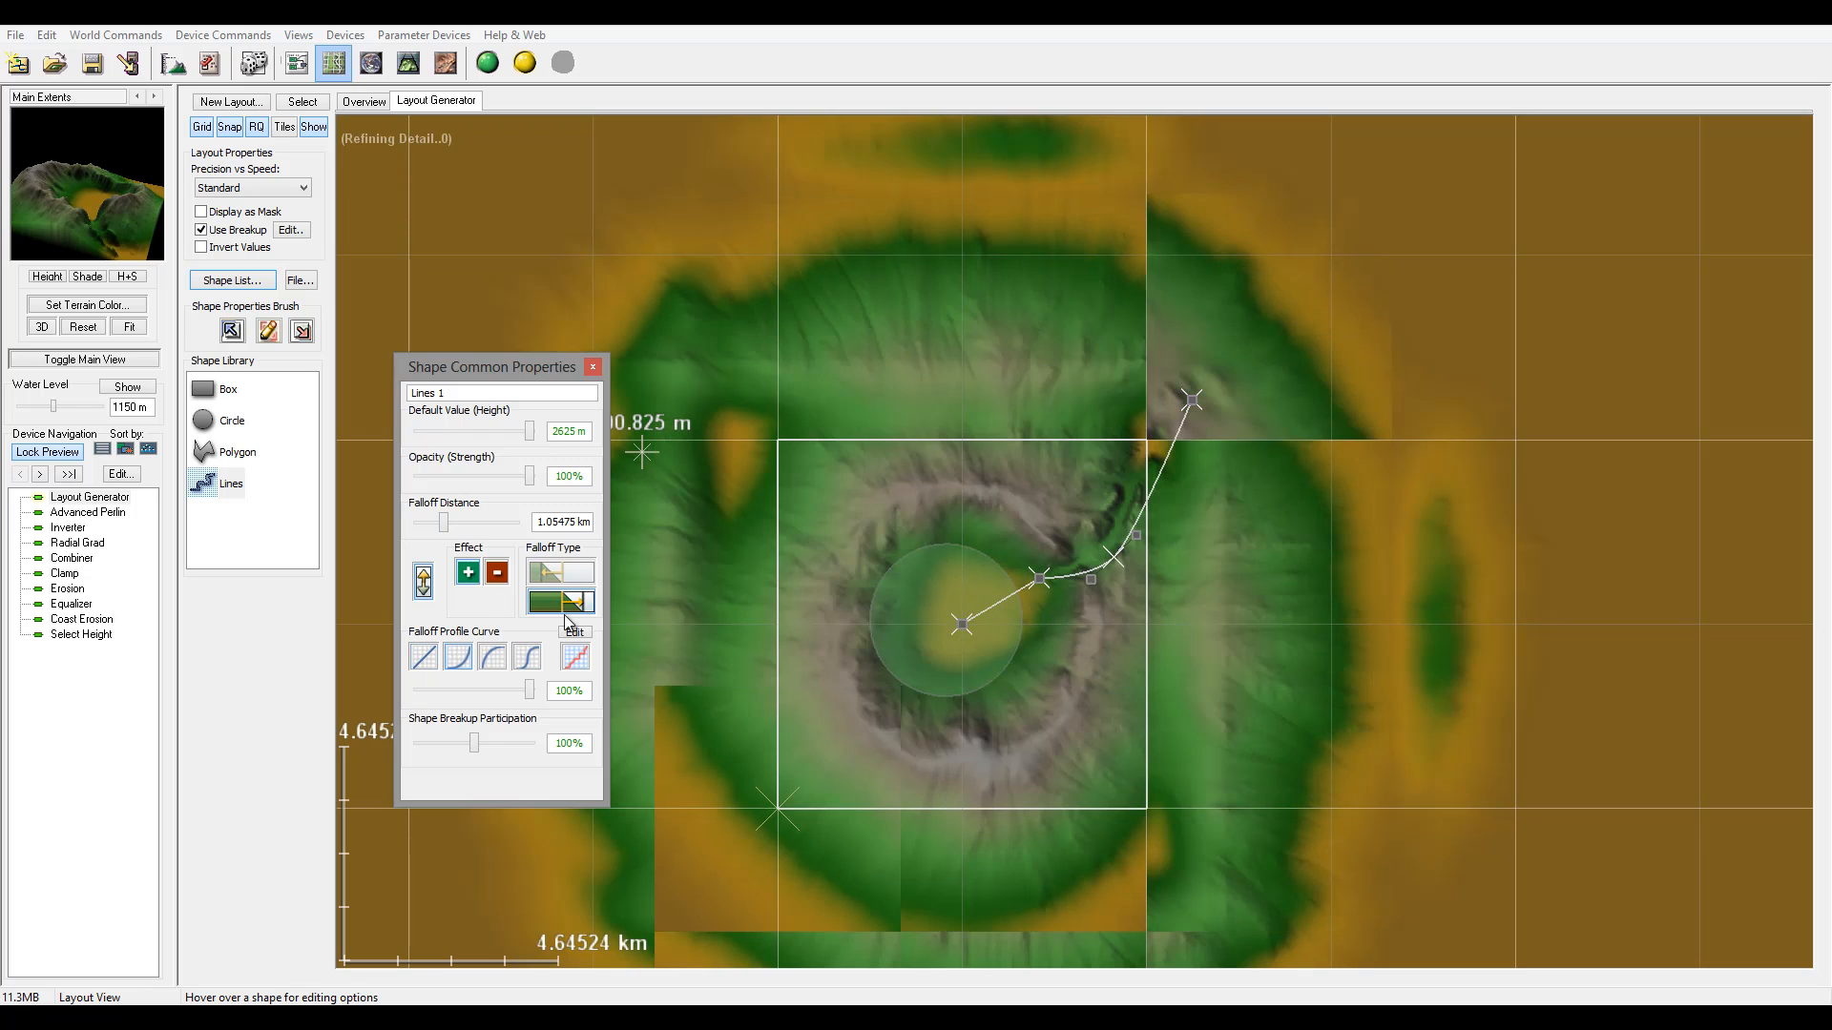
- Adjust the channel line's falloff distance to 2.42324 km
{"action": "left_click_drag", "start_coordinate": [452, 520], "coordinate": [473, 526]}
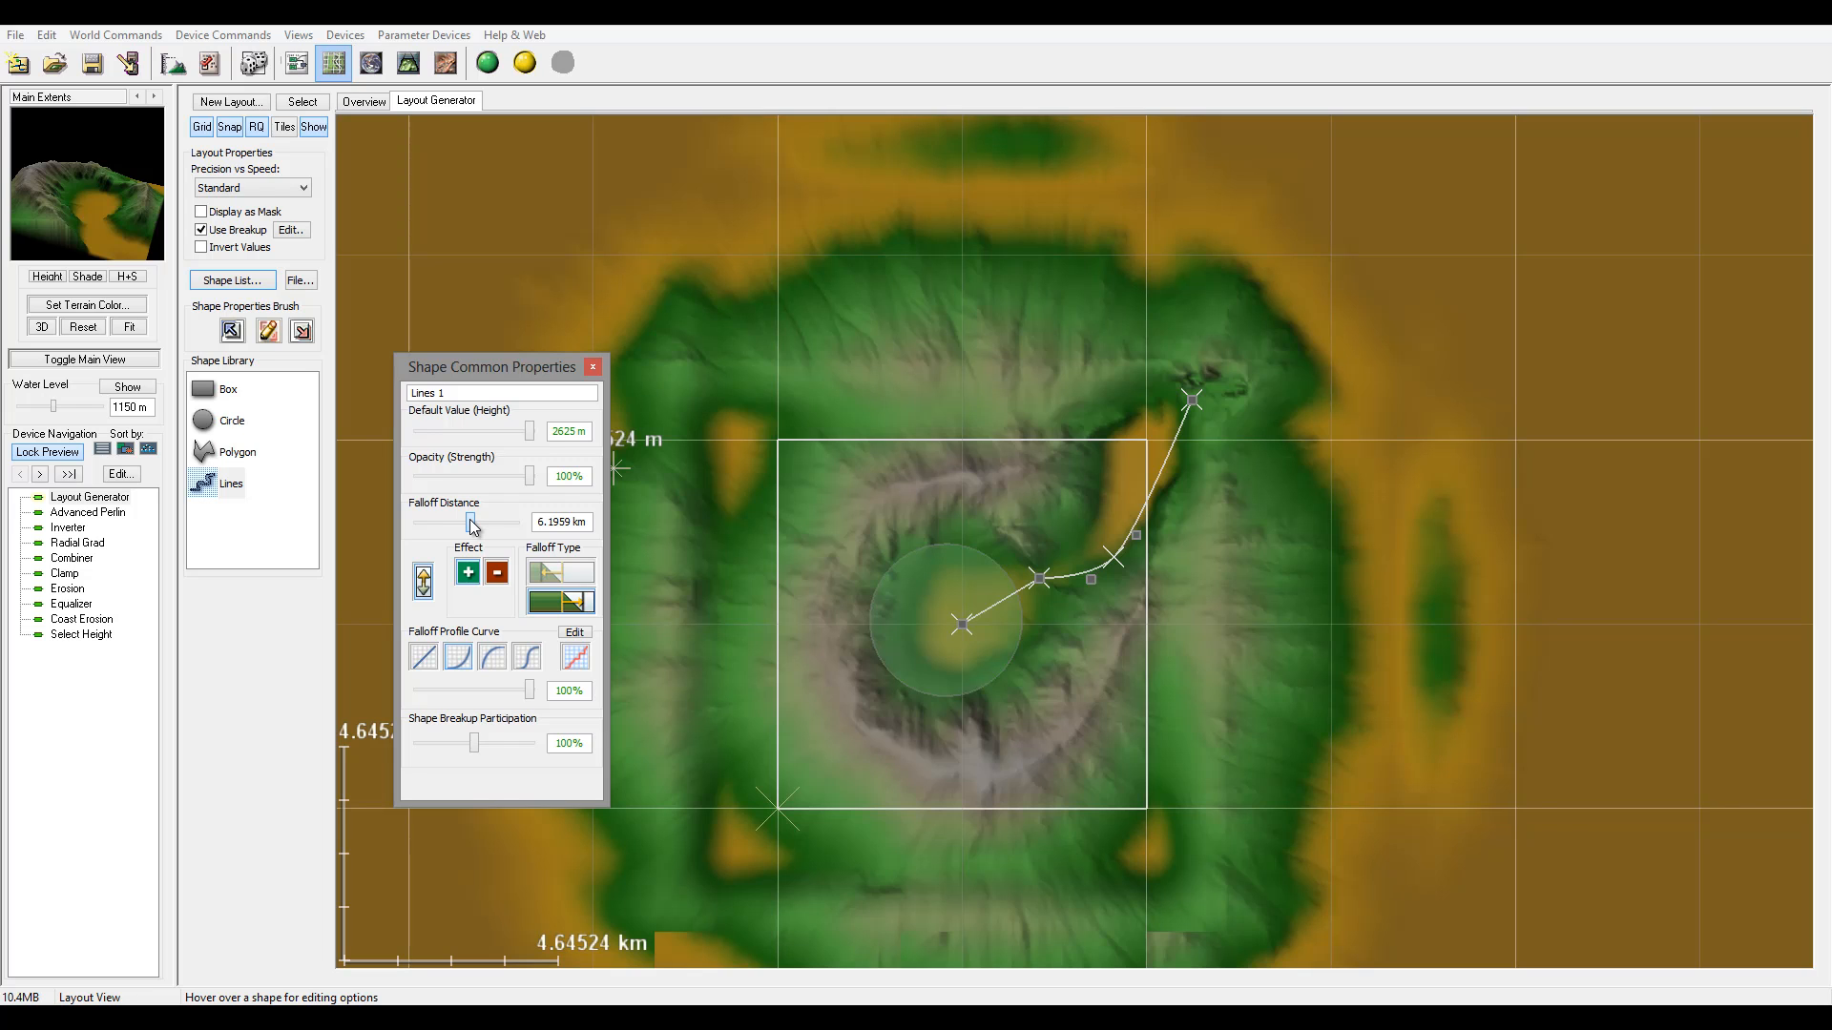
{"action": "mouse_move", "coordinate": [471, 526]}
{"action": "left_mouse_down"}
{"action": "mouse_move", "coordinate": [485, 510]}
{"action": "mouse_move", "coordinate": [470, 527]}
{"action": "left_mouse_up"}
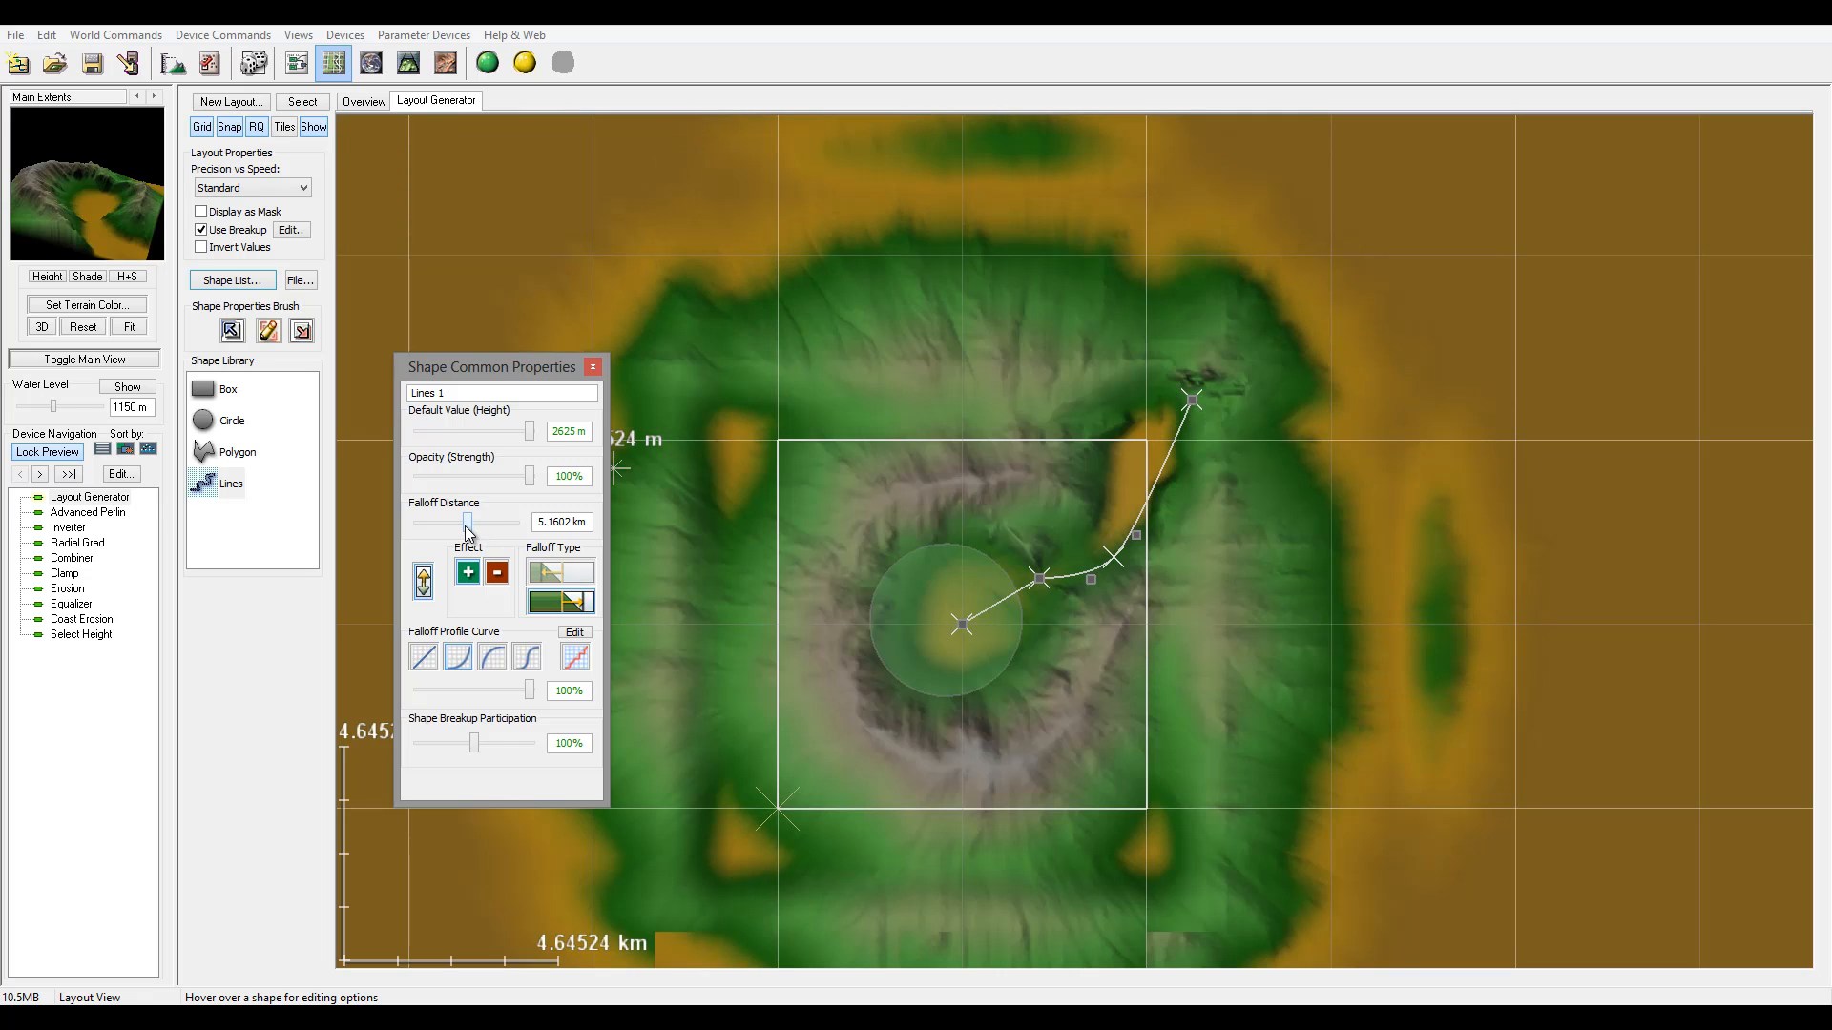
{"action": "left_click_drag", "start_coordinate": [469, 532], "coordinate": [468, 532]}
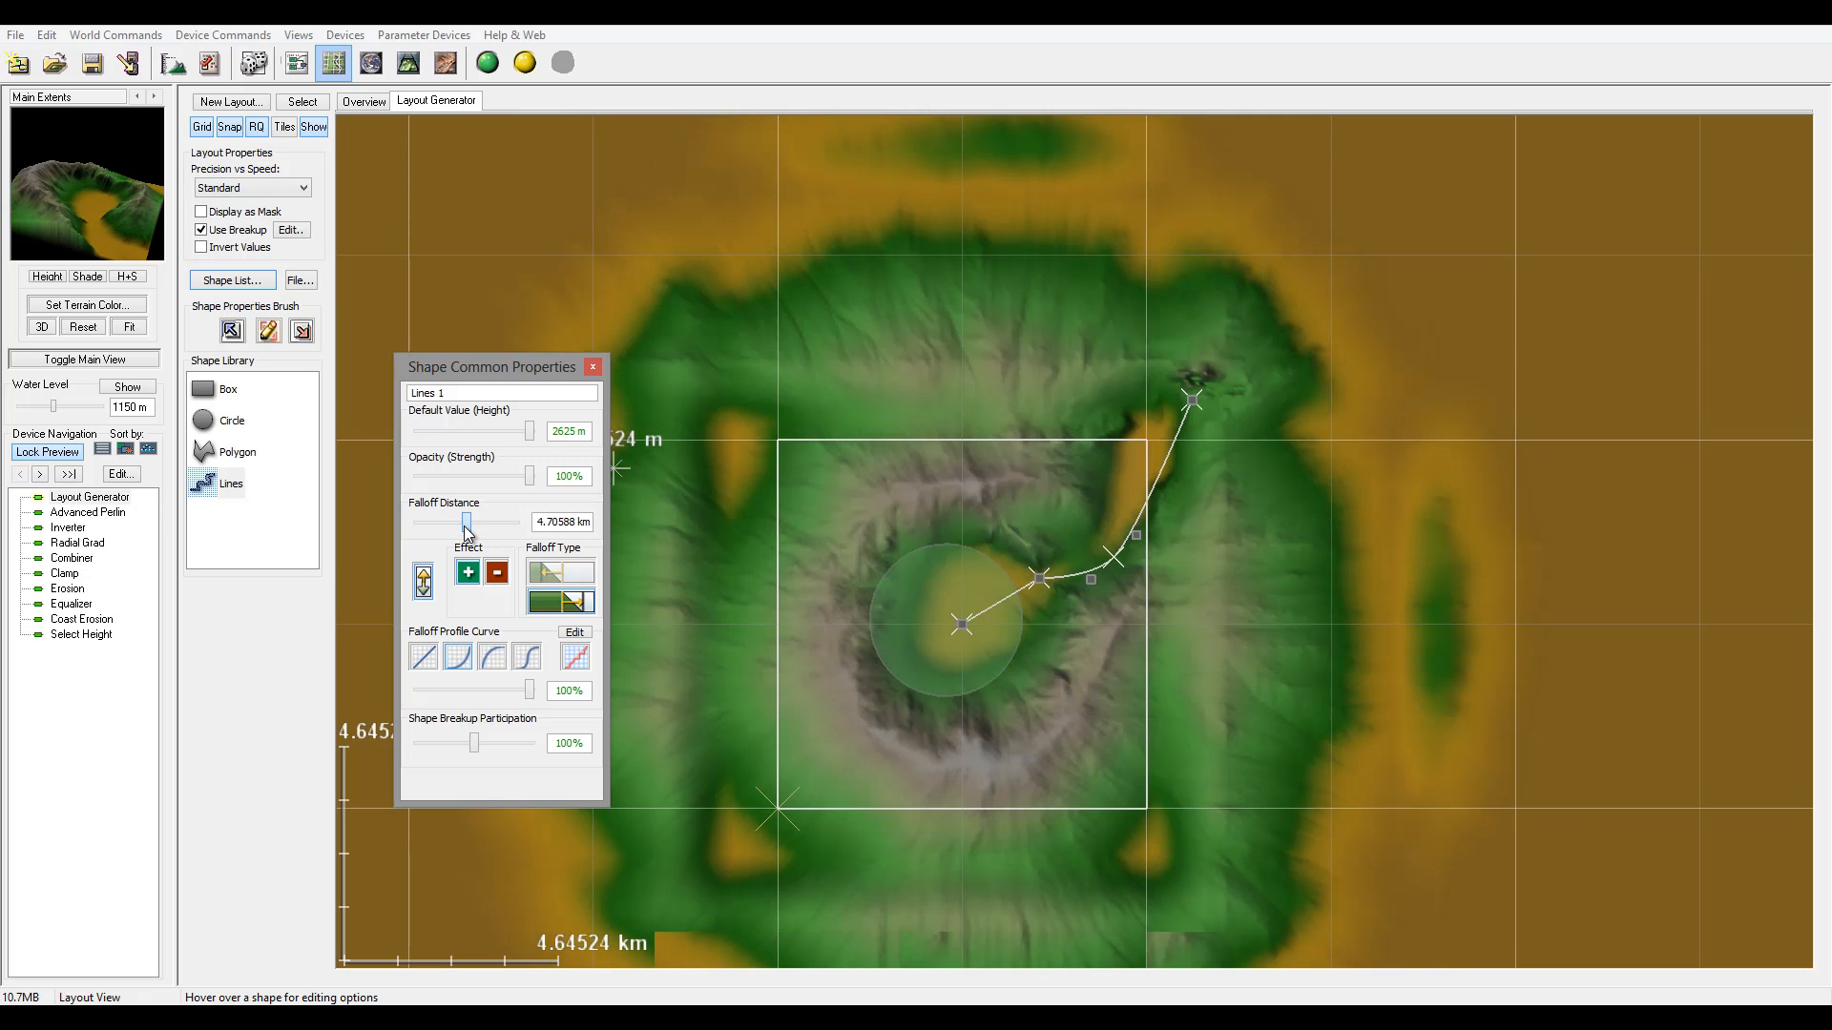
{"action": "left_click_drag", "start_coordinate": [467, 532], "coordinate": [460, 531]}
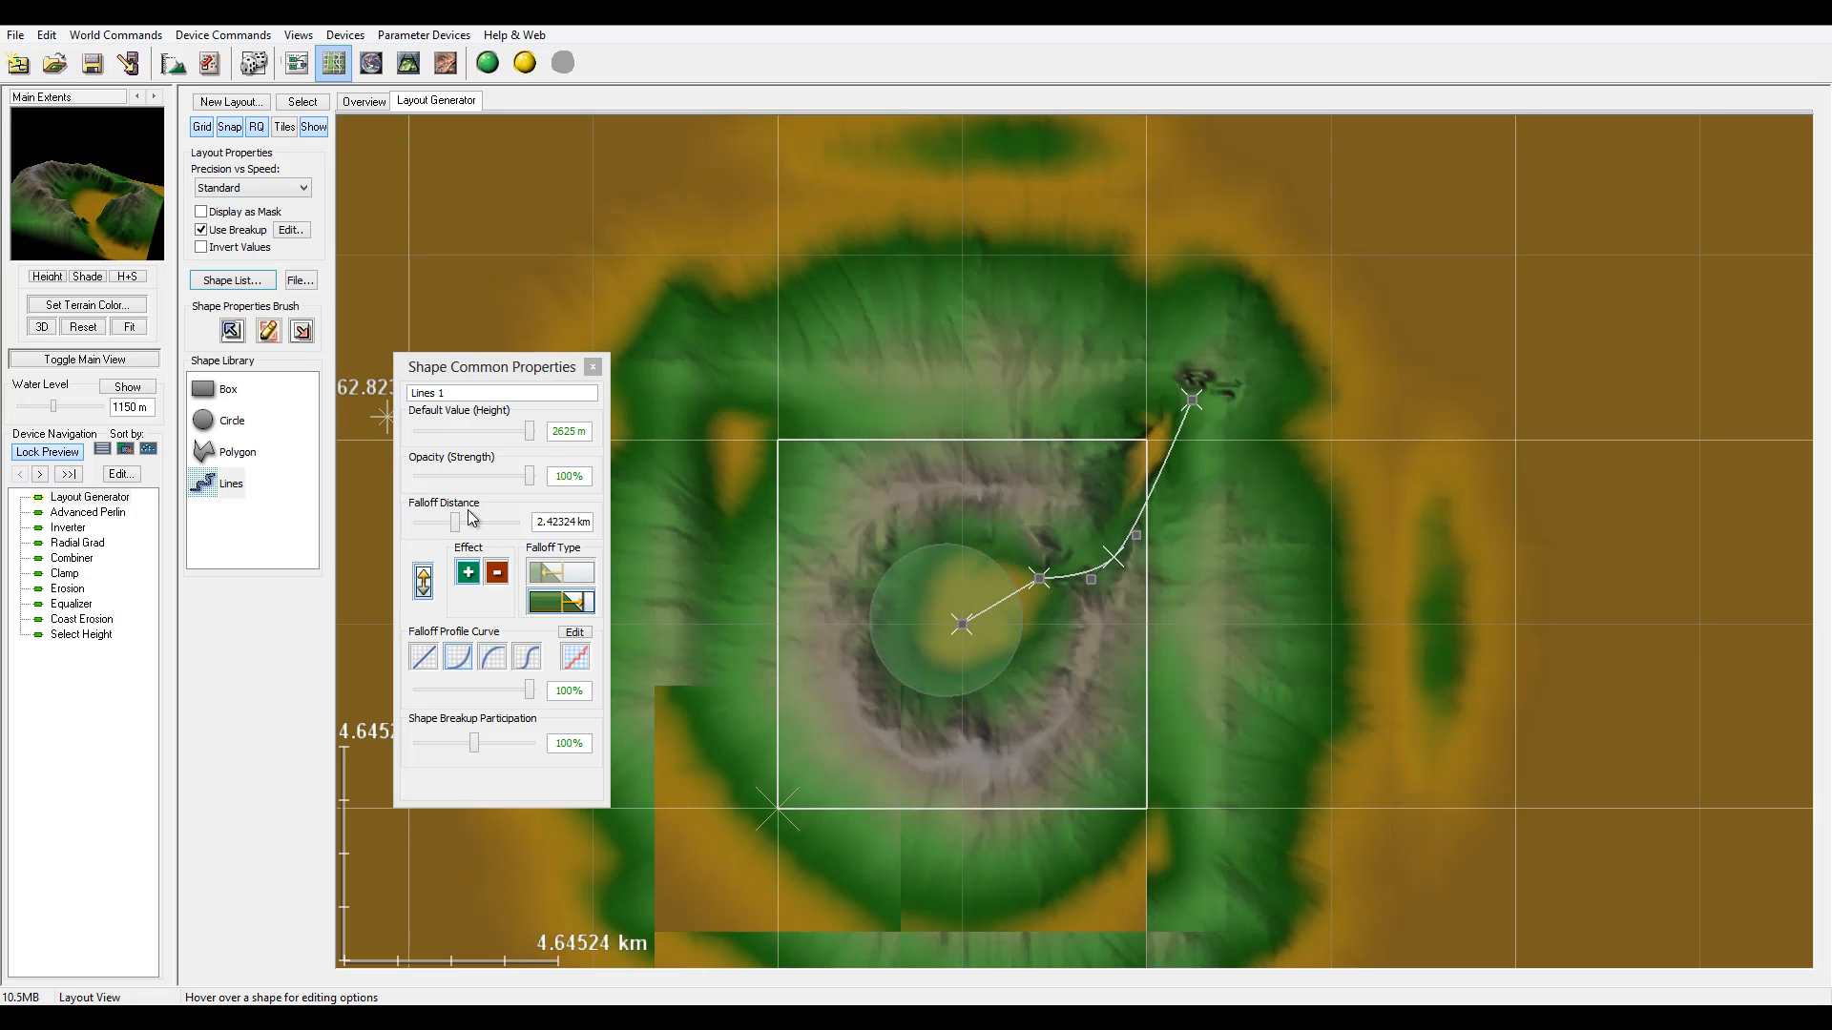
- Return to the device network, unlock the preview on Coast Erosion and move that device slightly lower
{"action": "left_click", "coordinate": [297, 63]}
{"action": "left_click_drag", "start_coordinate": [1424, 468], "coordinate": [1169, 484]}
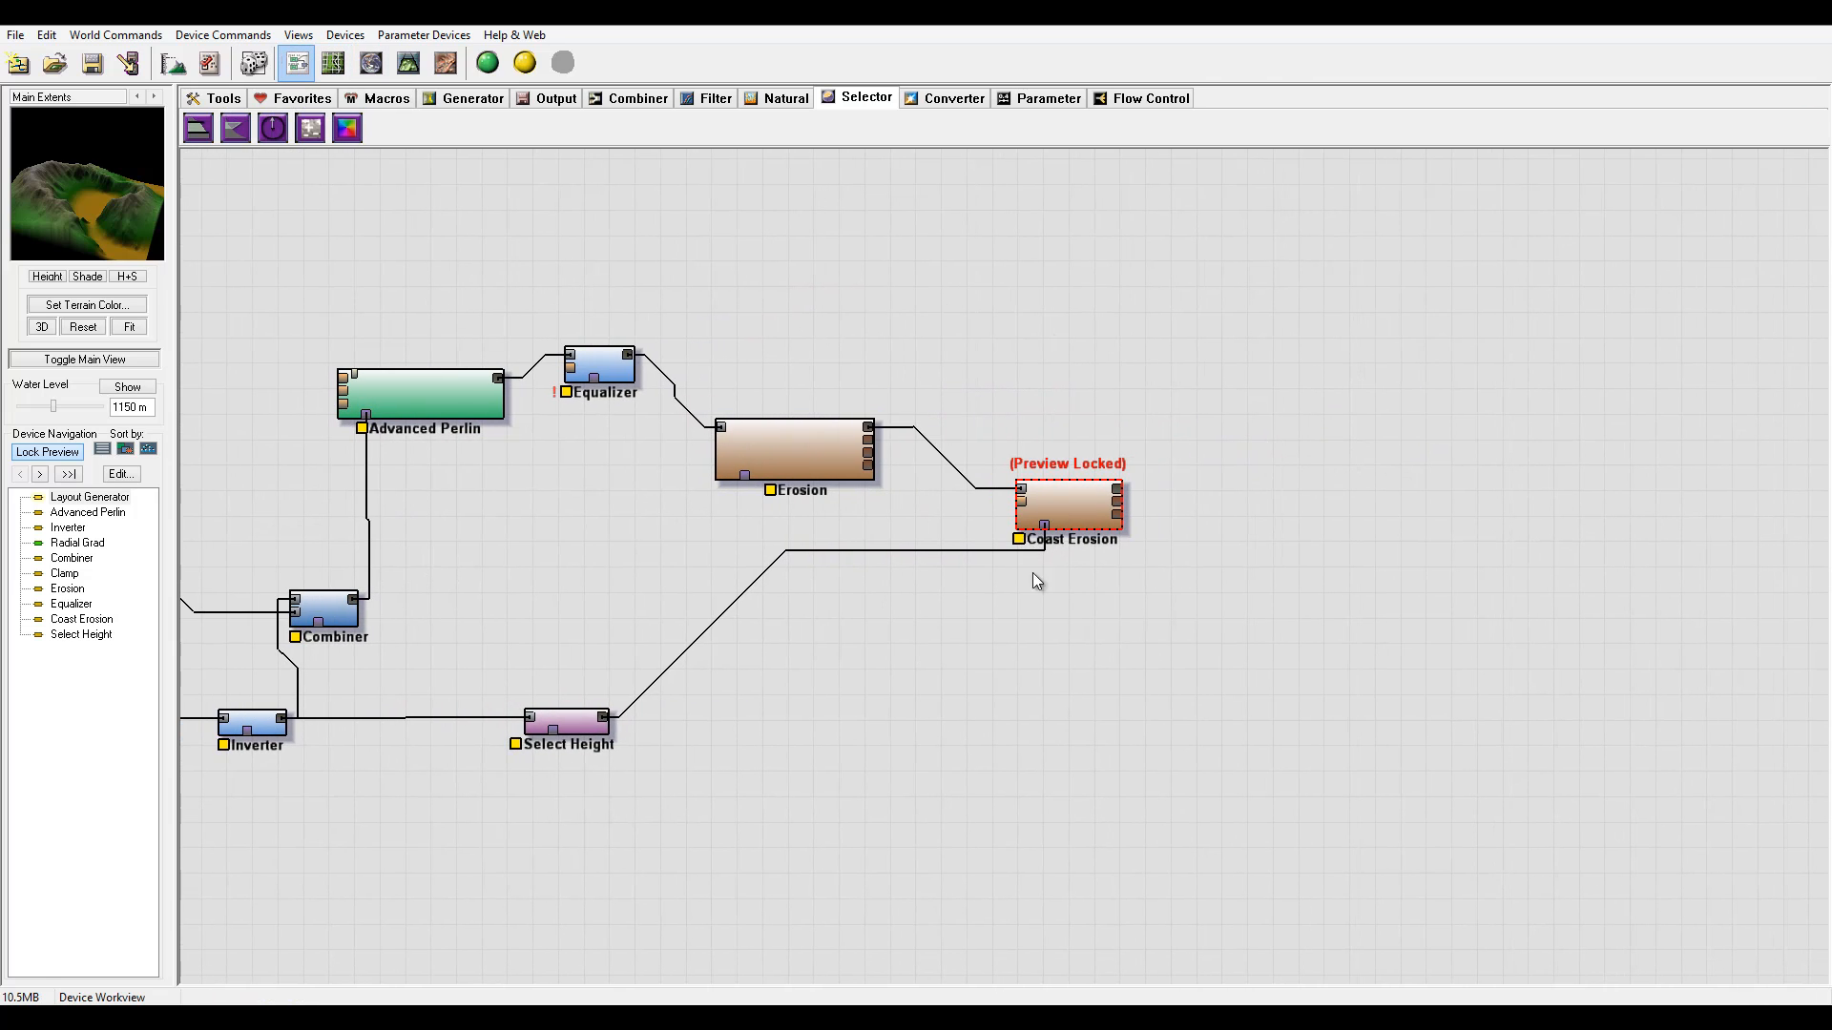
{"action": "right_click", "coordinate": [1075, 513]}
{"action": "left_click", "coordinate": [1257, 545]}
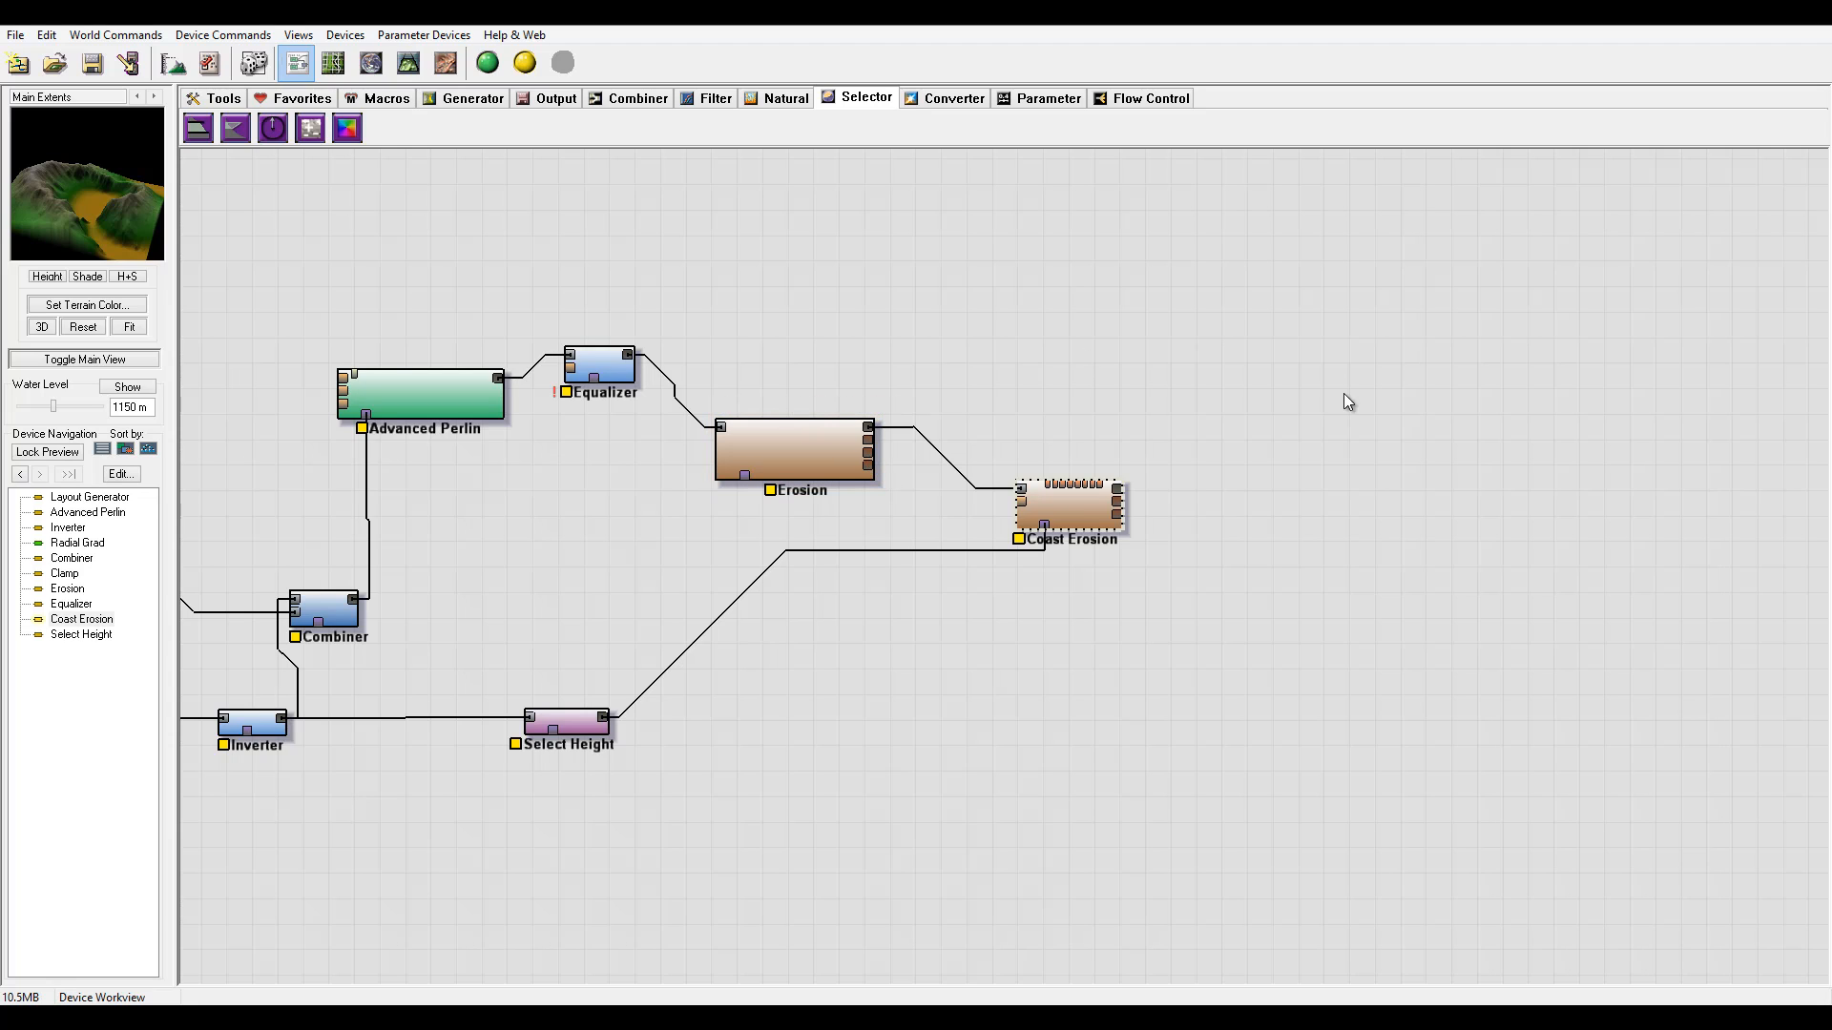
{"action": "left_click_drag", "start_coordinate": [1090, 512], "coordinate": [1092, 572]}
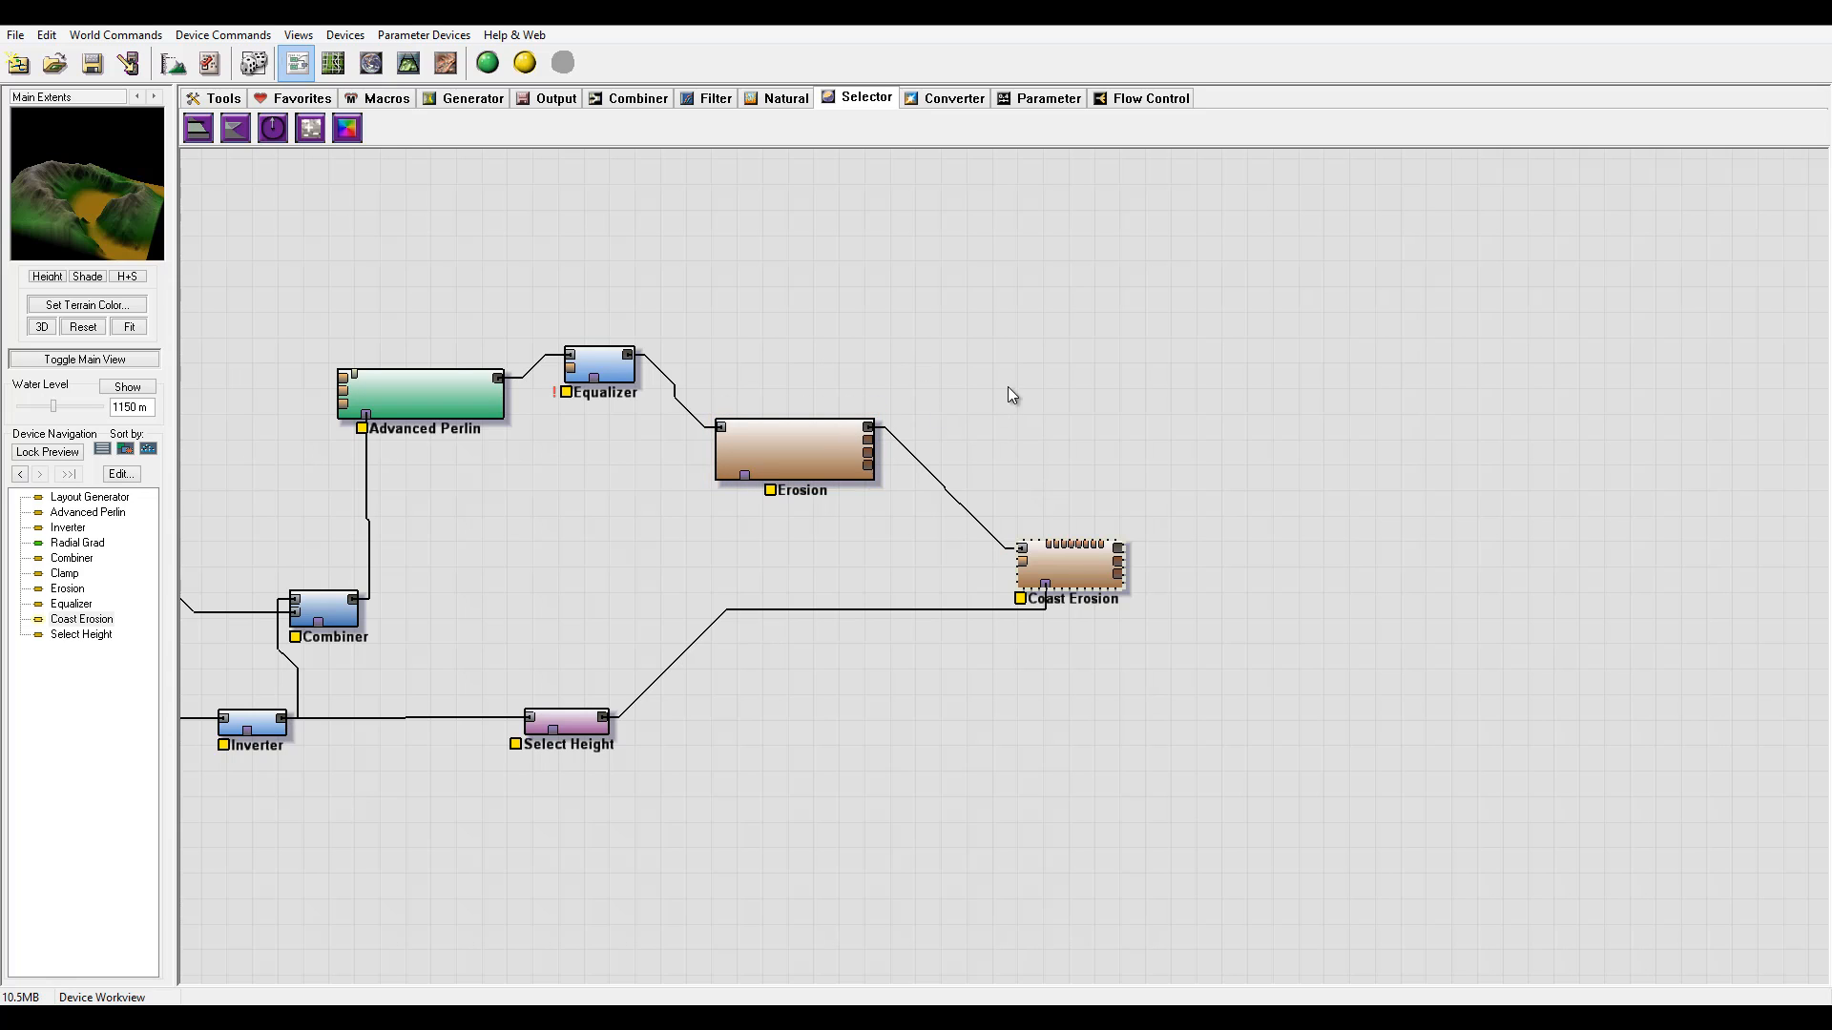
- Add a Height Output device beyond Coast Erosion and connect it to Coast Erosion's primary output
{"action": "left_click", "coordinate": [552, 101]}
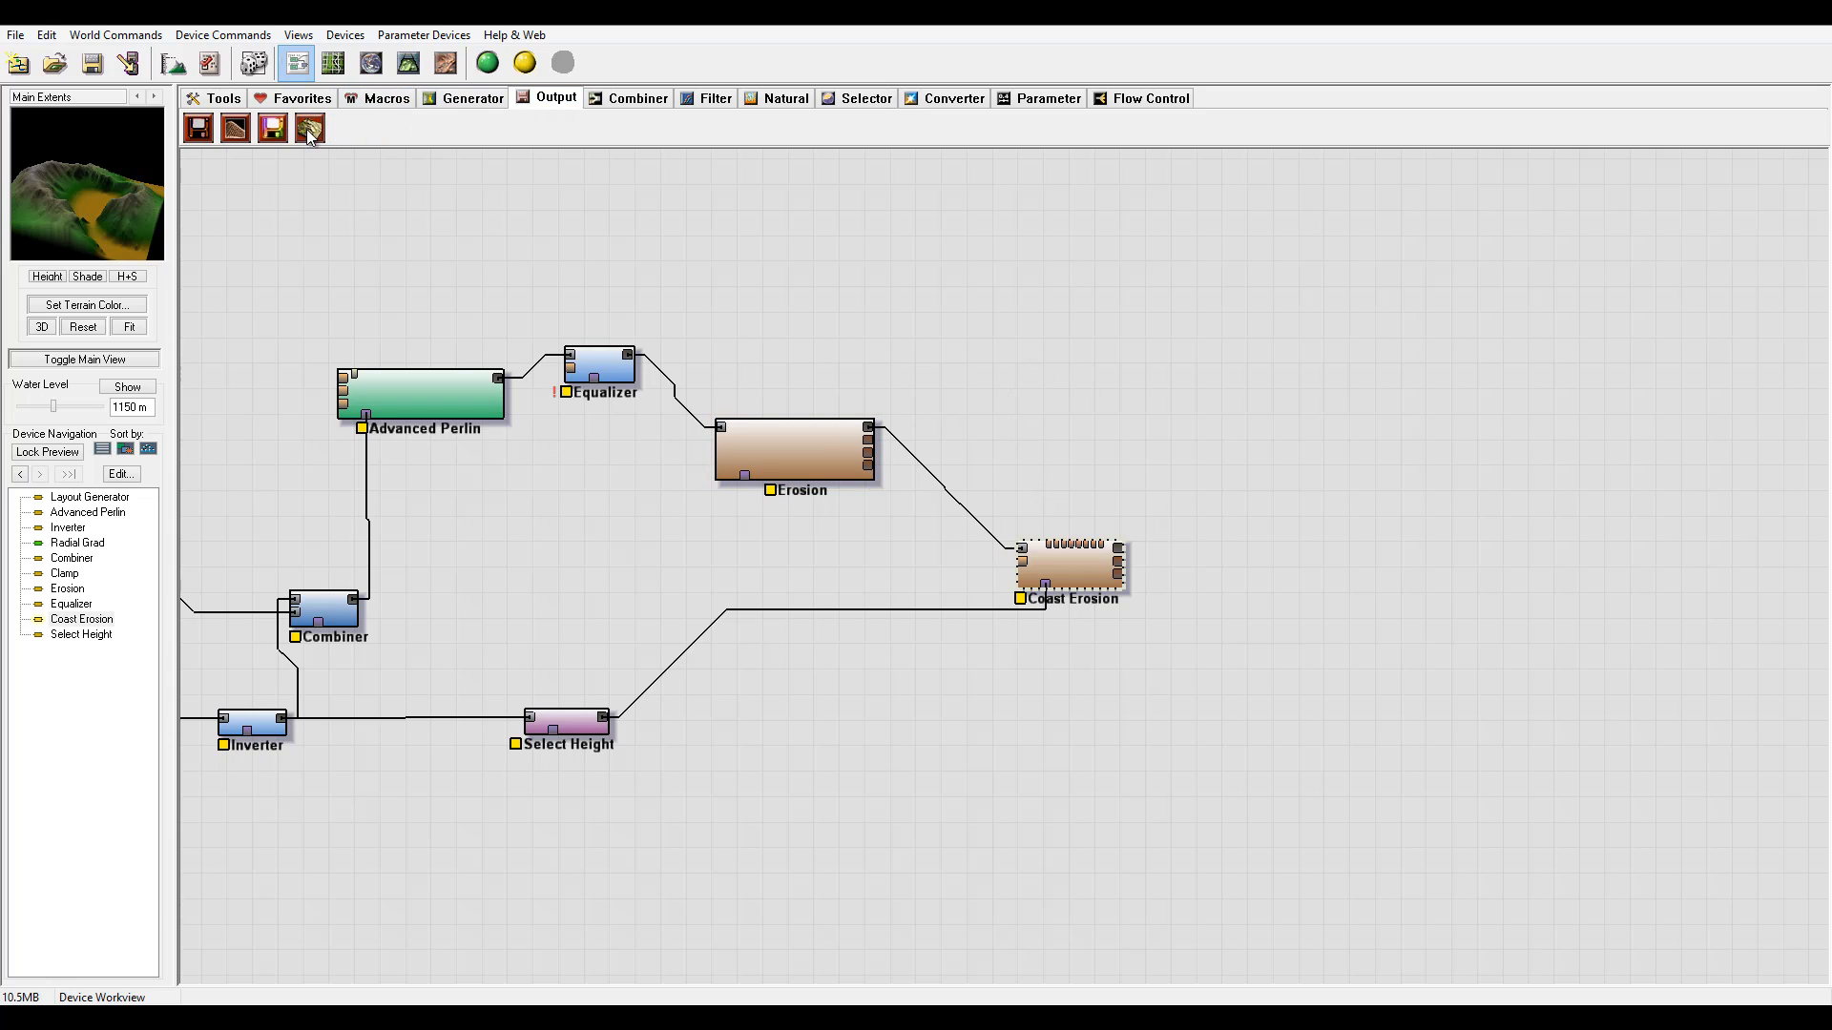
{"action": "left_click", "coordinate": [199, 128]}
{"action": "left_click", "coordinate": [1340, 533]}
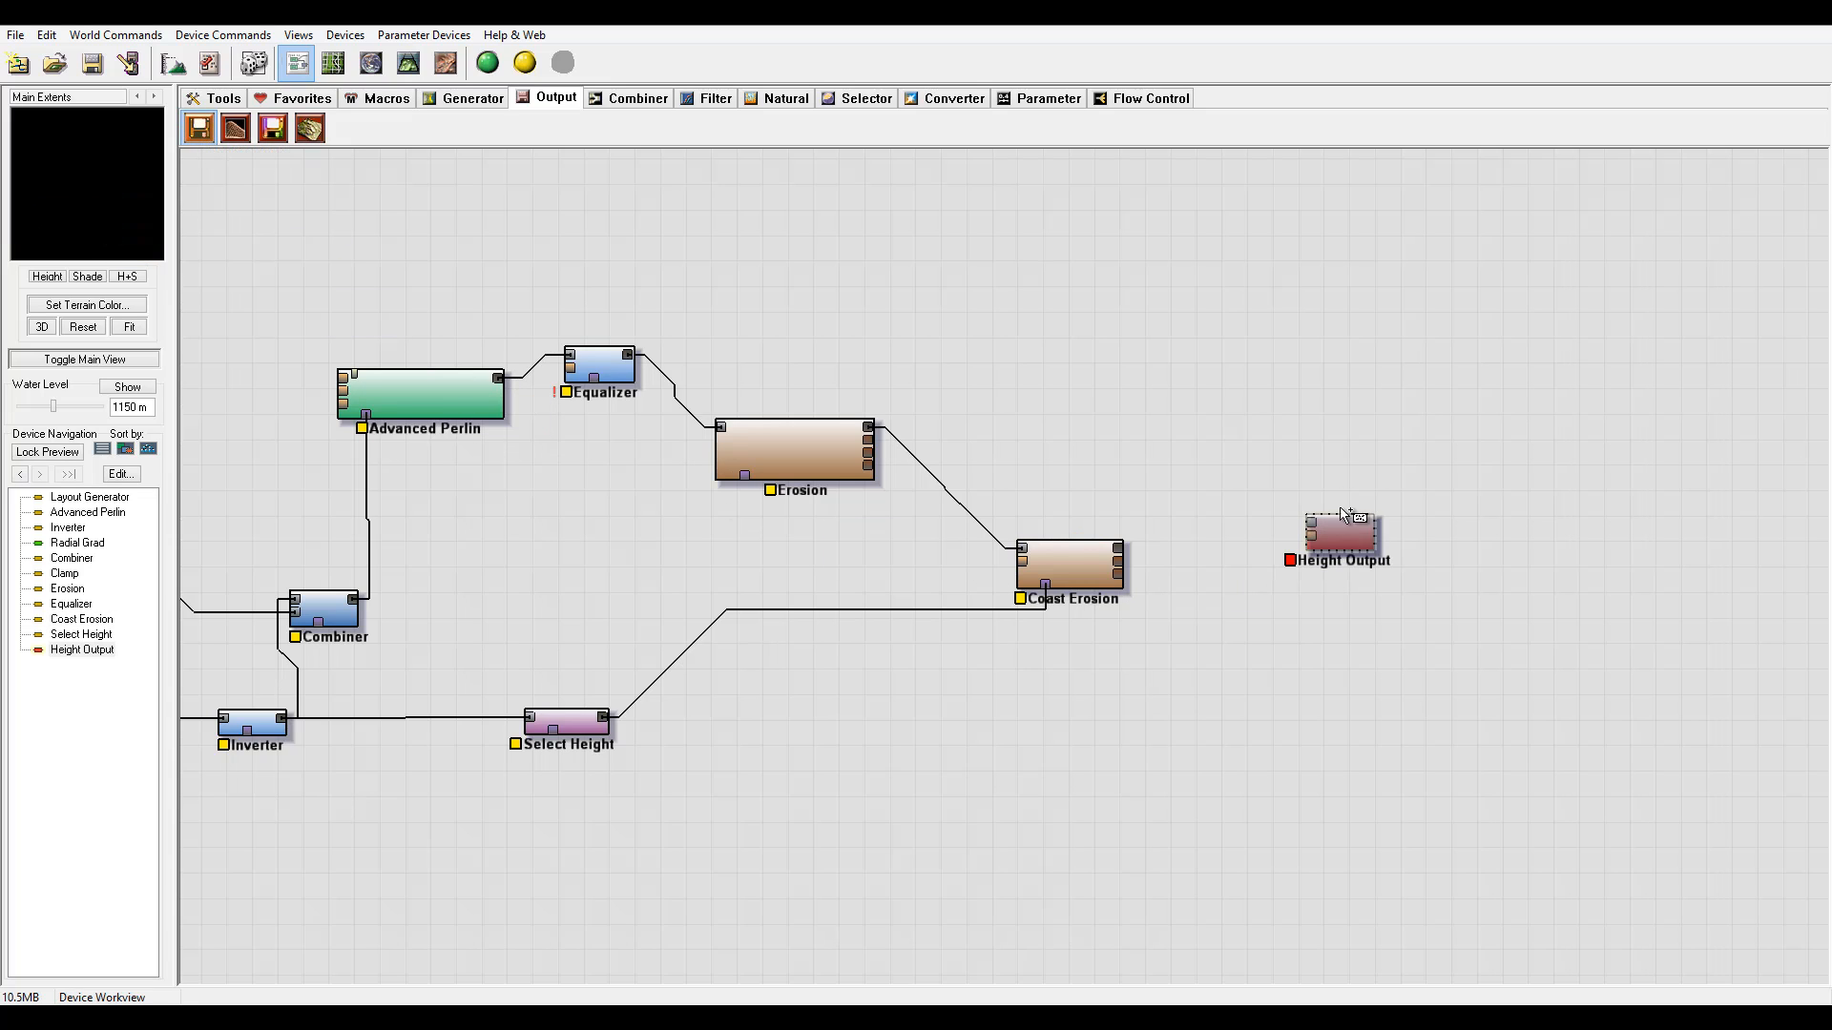
{"action": "left_click", "coordinate": [1118, 549]}
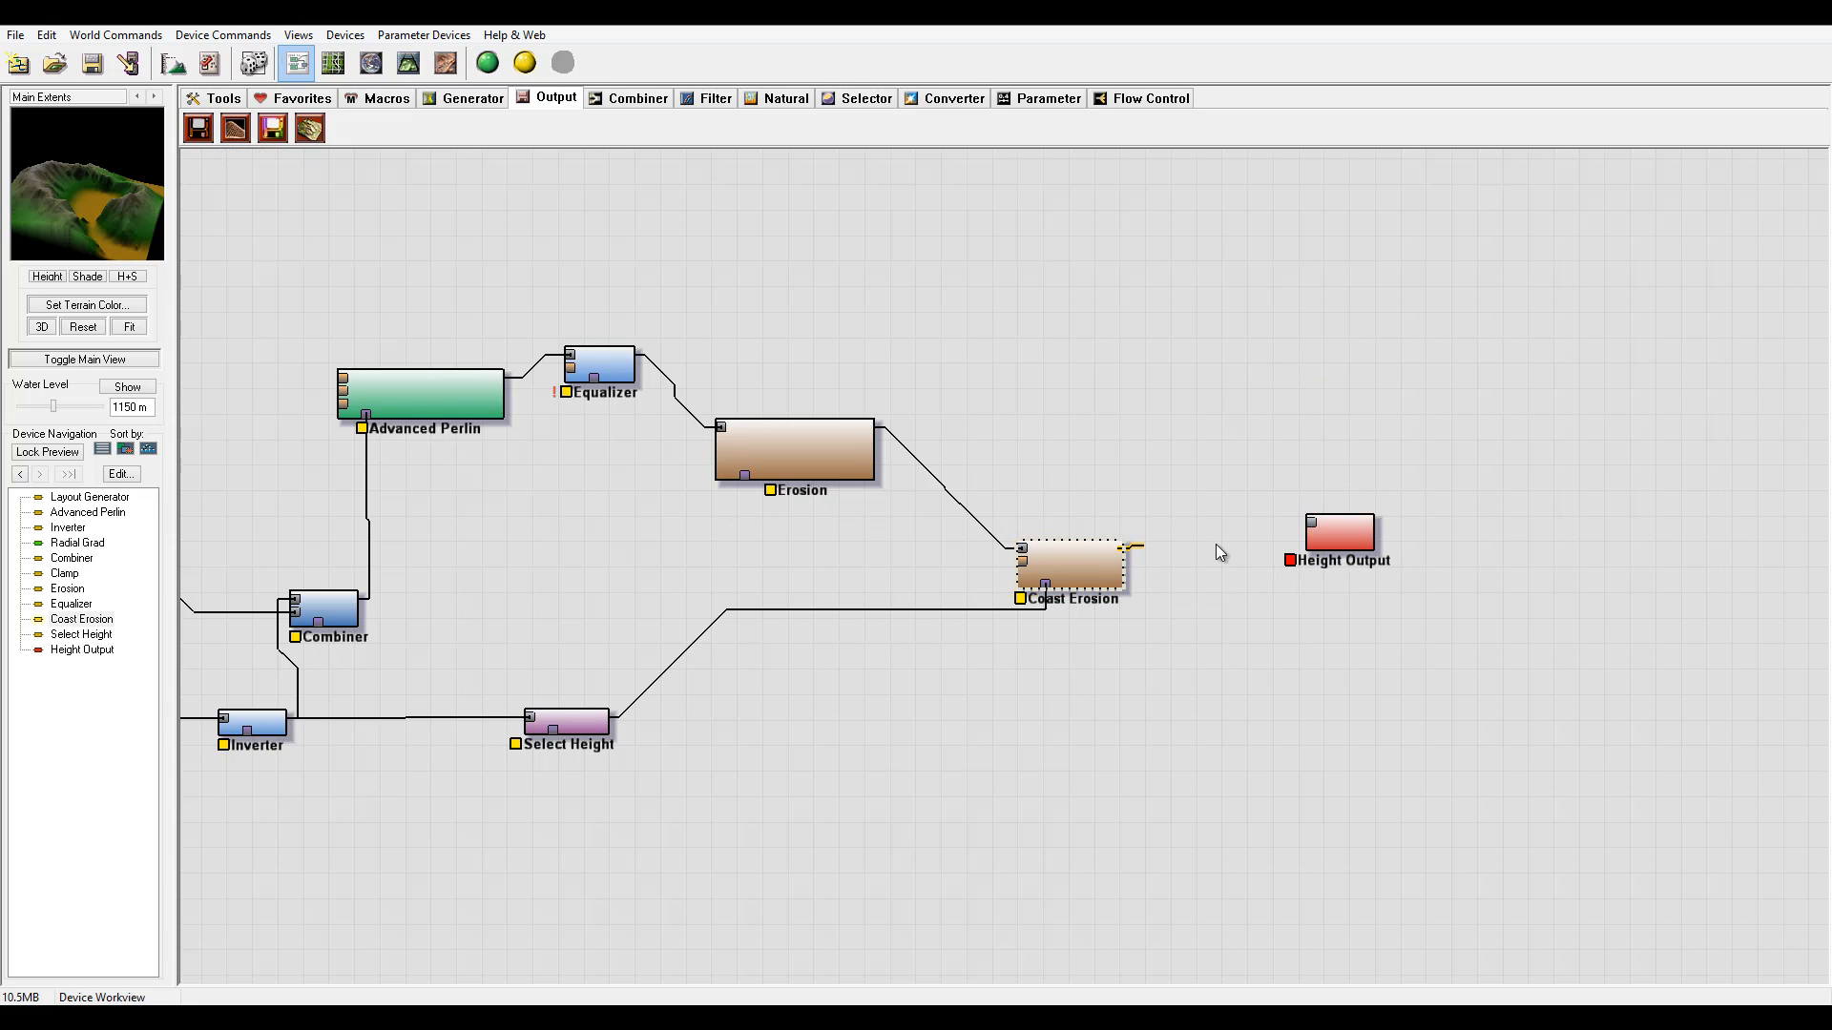
{"action": "left_click", "coordinate": [1325, 528]}
{"action": "left_click_drag", "start_coordinate": [1351, 544], "coordinate": [1359, 563]}
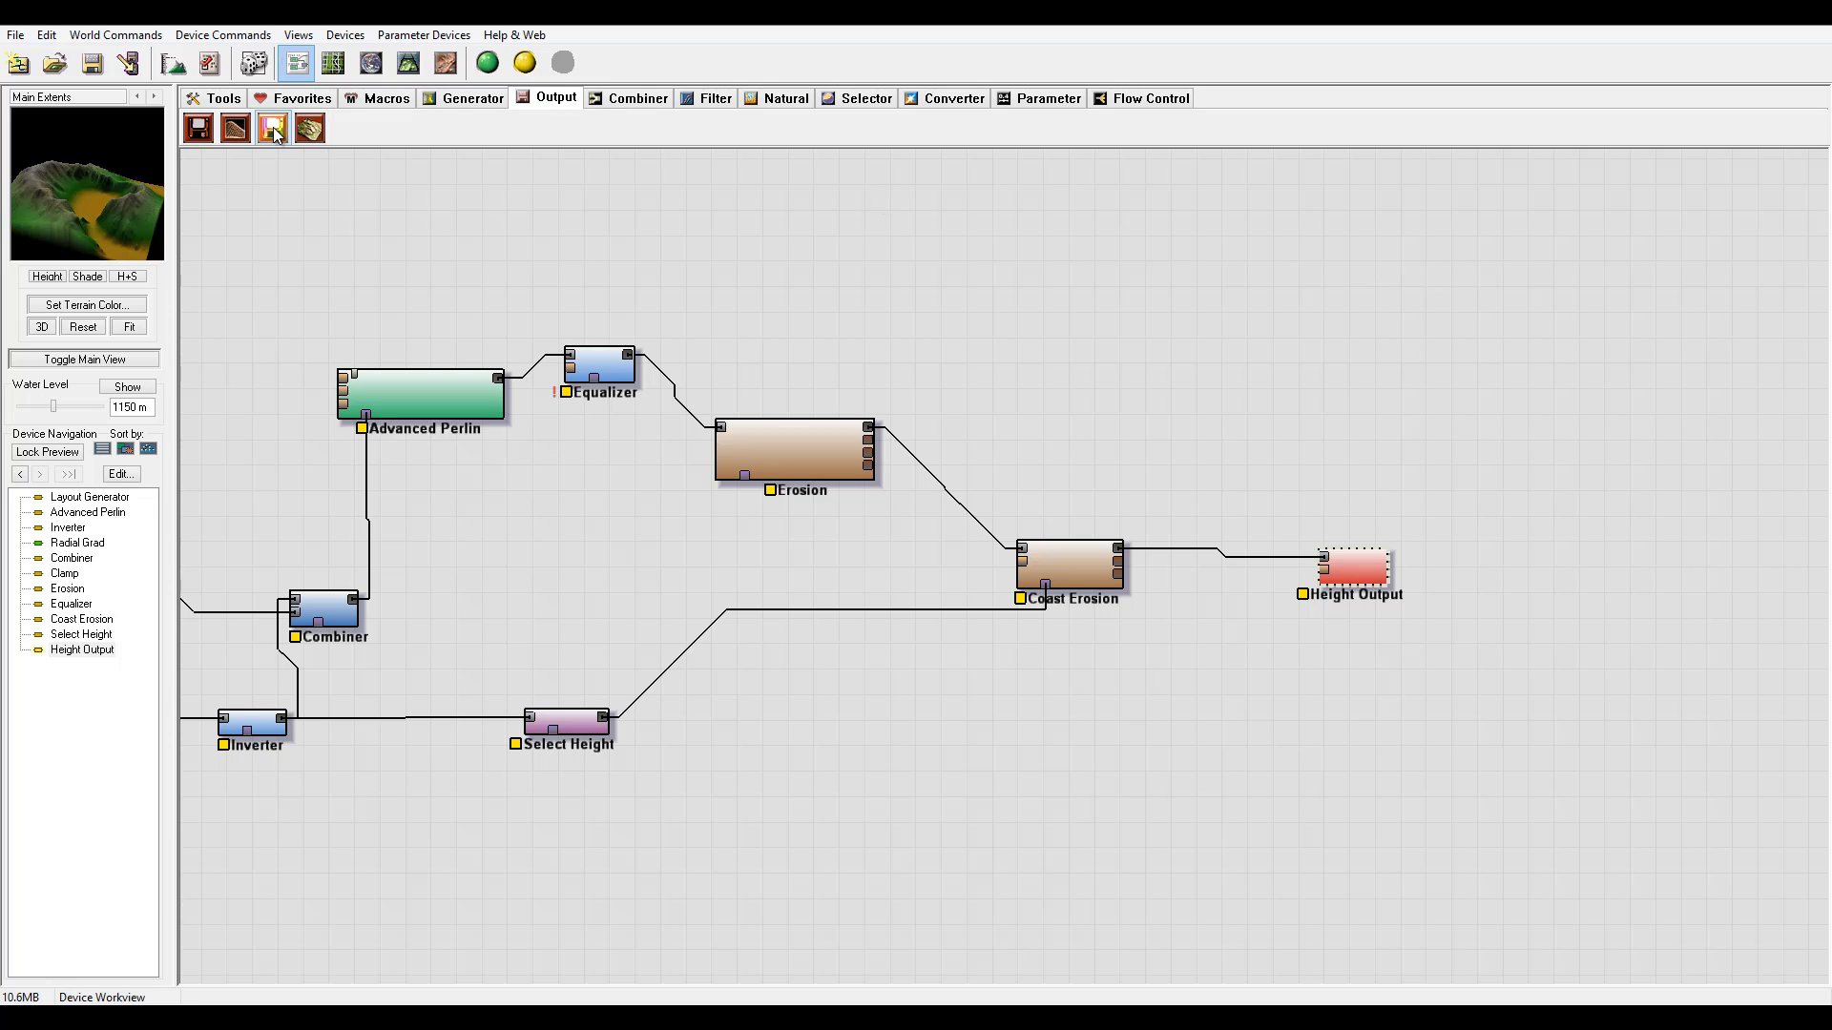
- Place five Bitmap Output devices in a column above the Height Output
{"action": "left_click_drag", "start_coordinate": [272, 128], "coordinate": [1392, 277]}
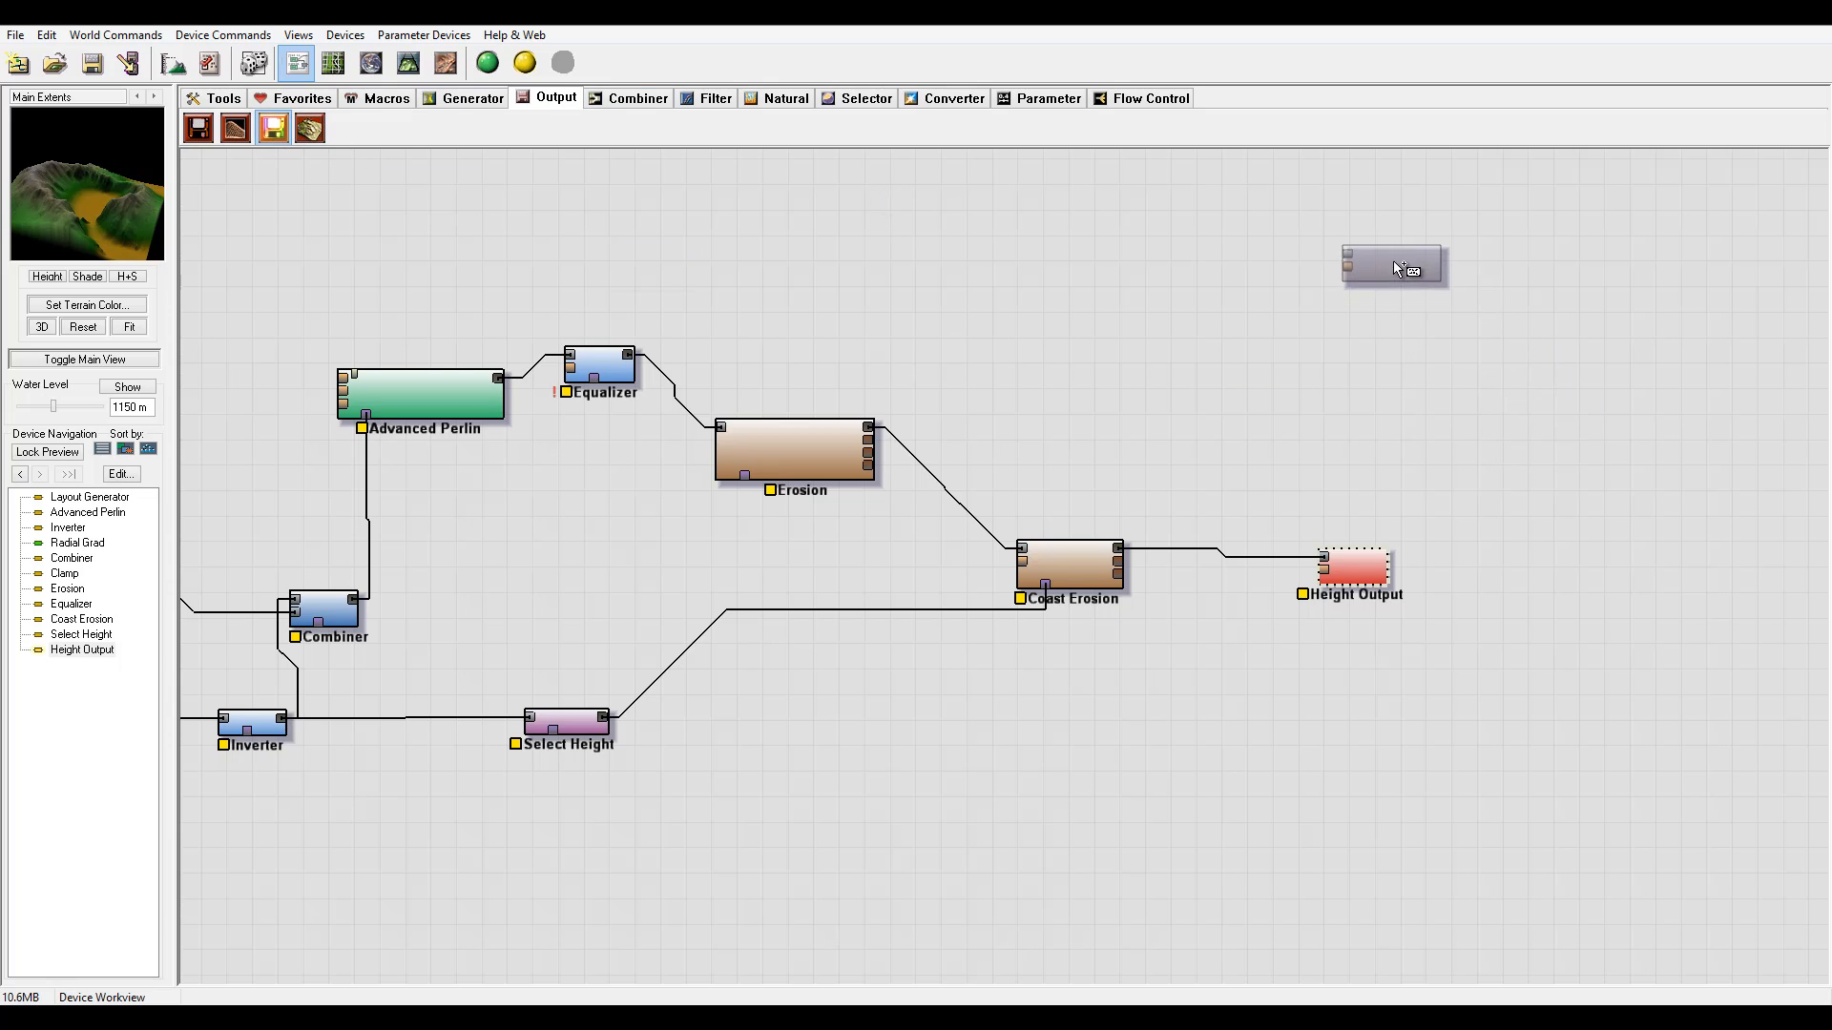
{"action": "left_click", "coordinate": [1433, 268]}
{"action": "left_click", "coordinate": [1434, 322]}
{"action": "left_click", "coordinate": [1437, 377]}
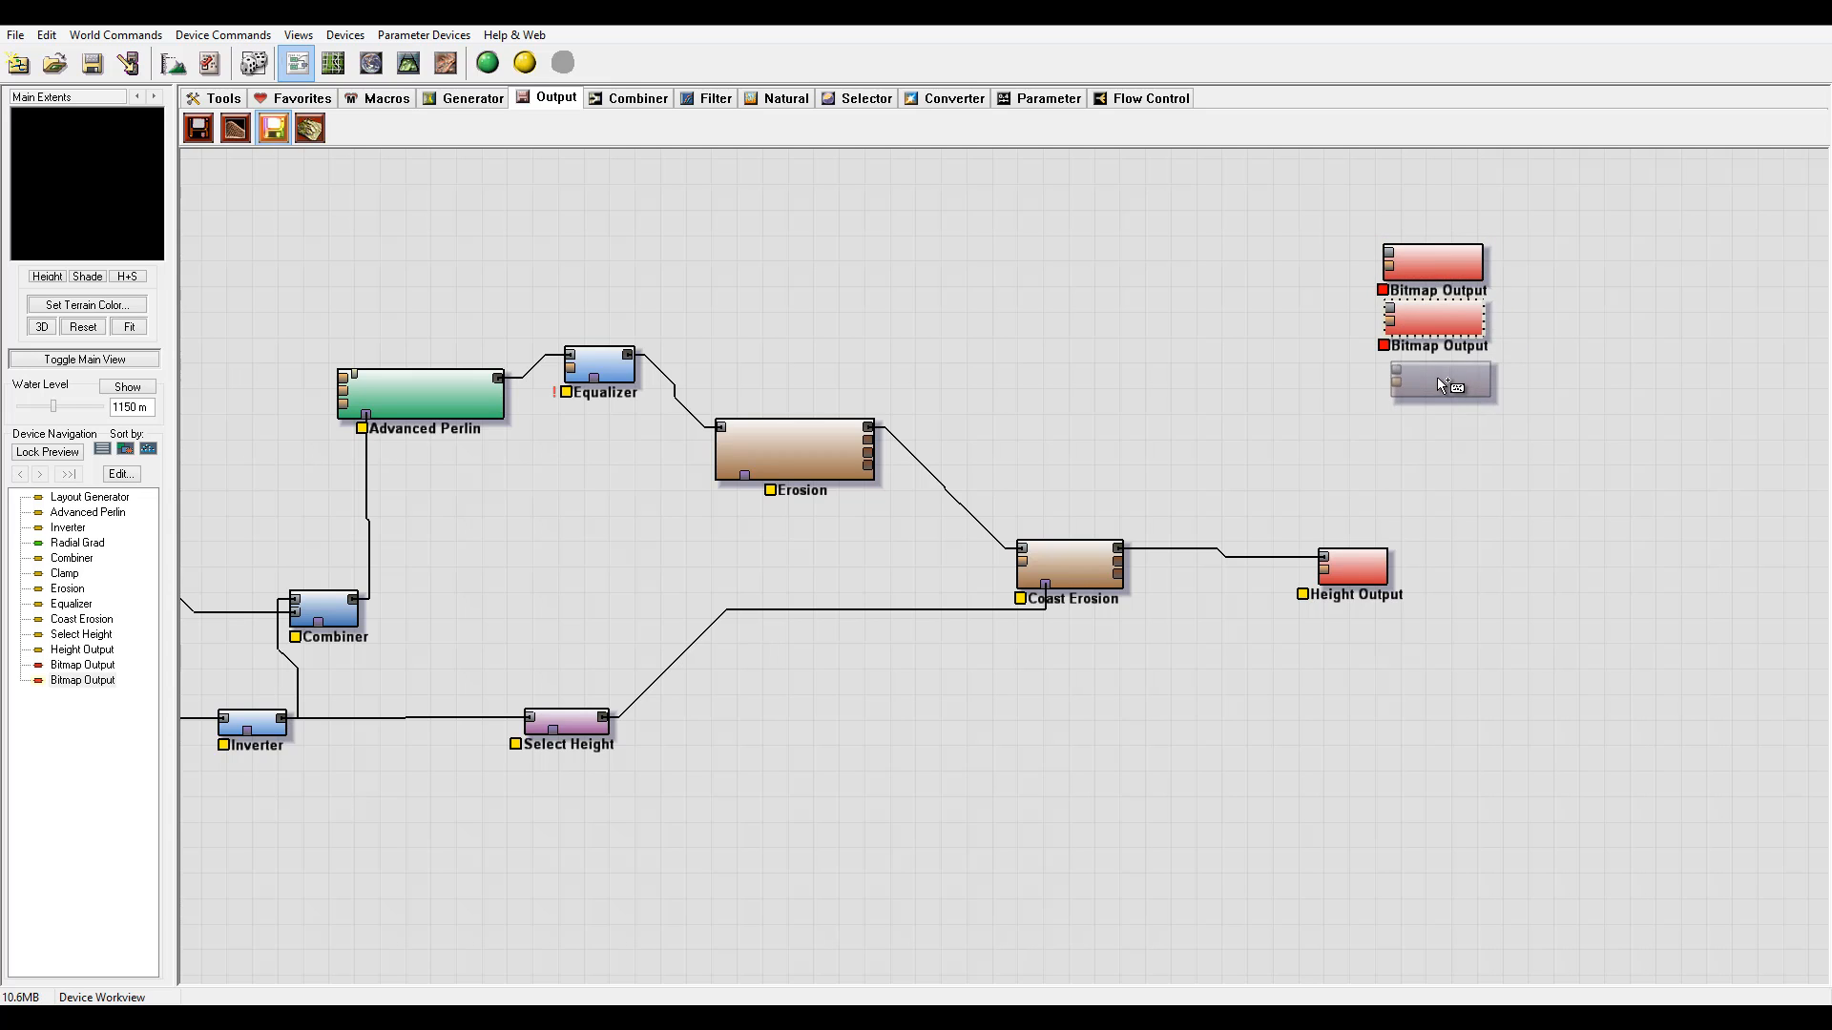
{"action": "left_click", "coordinate": [1442, 434]}
{"action": "left_click", "coordinate": [1442, 489]}
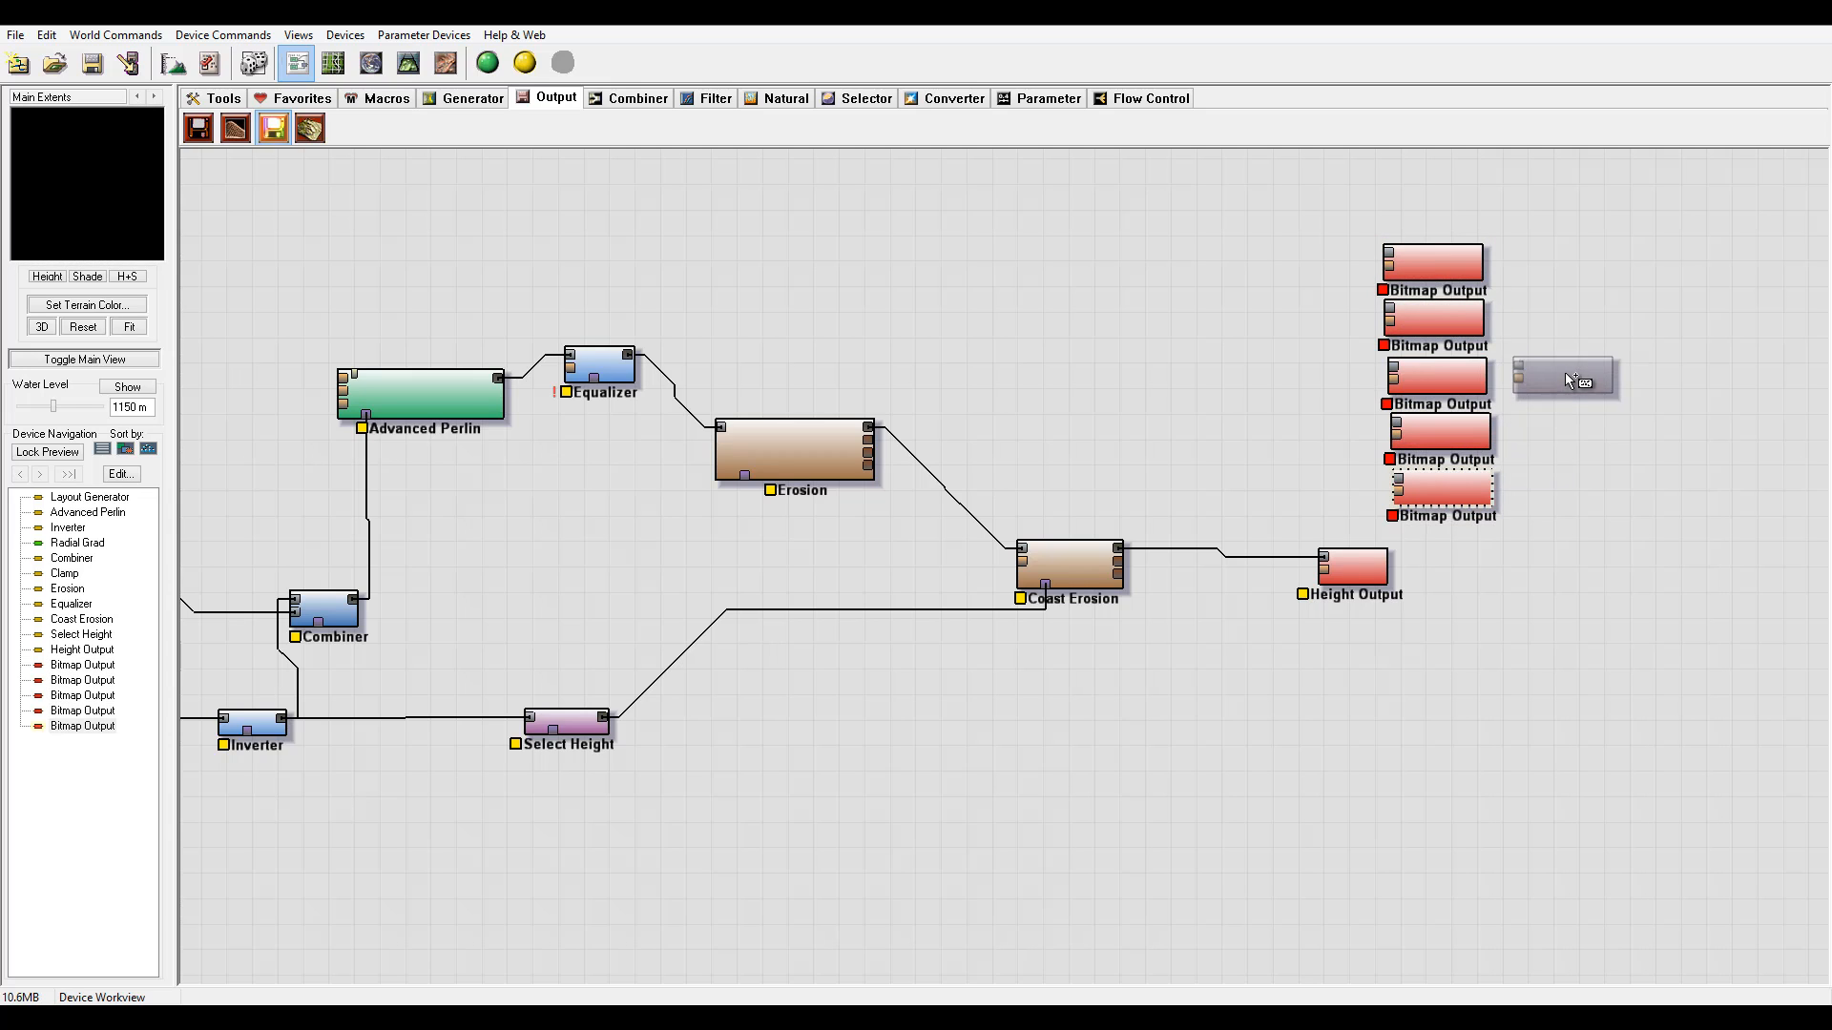
{"action": "key", "text": "Escape"}
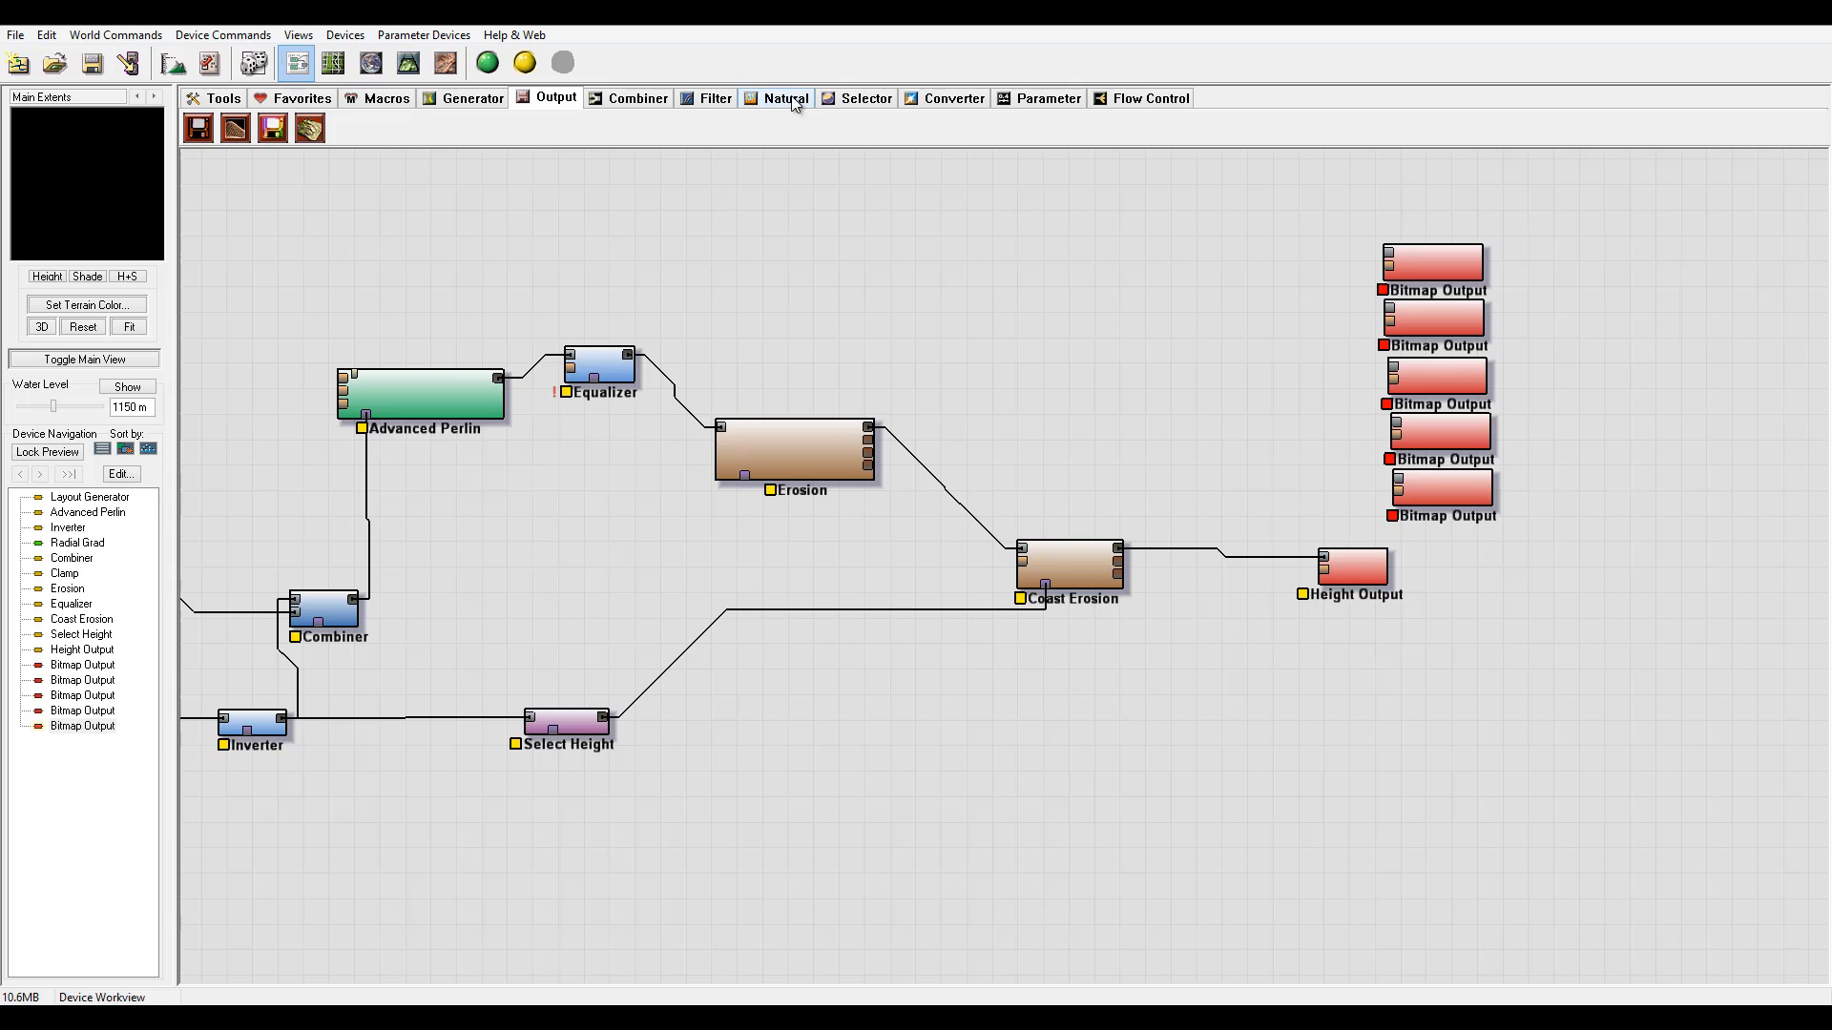
- Place five Colorizer devices in a column, one beside each Bitmap Output
{"action": "left_click", "coordinate": [948, 99]}
{"action": "left_click", "coordinate": [346, 128]}
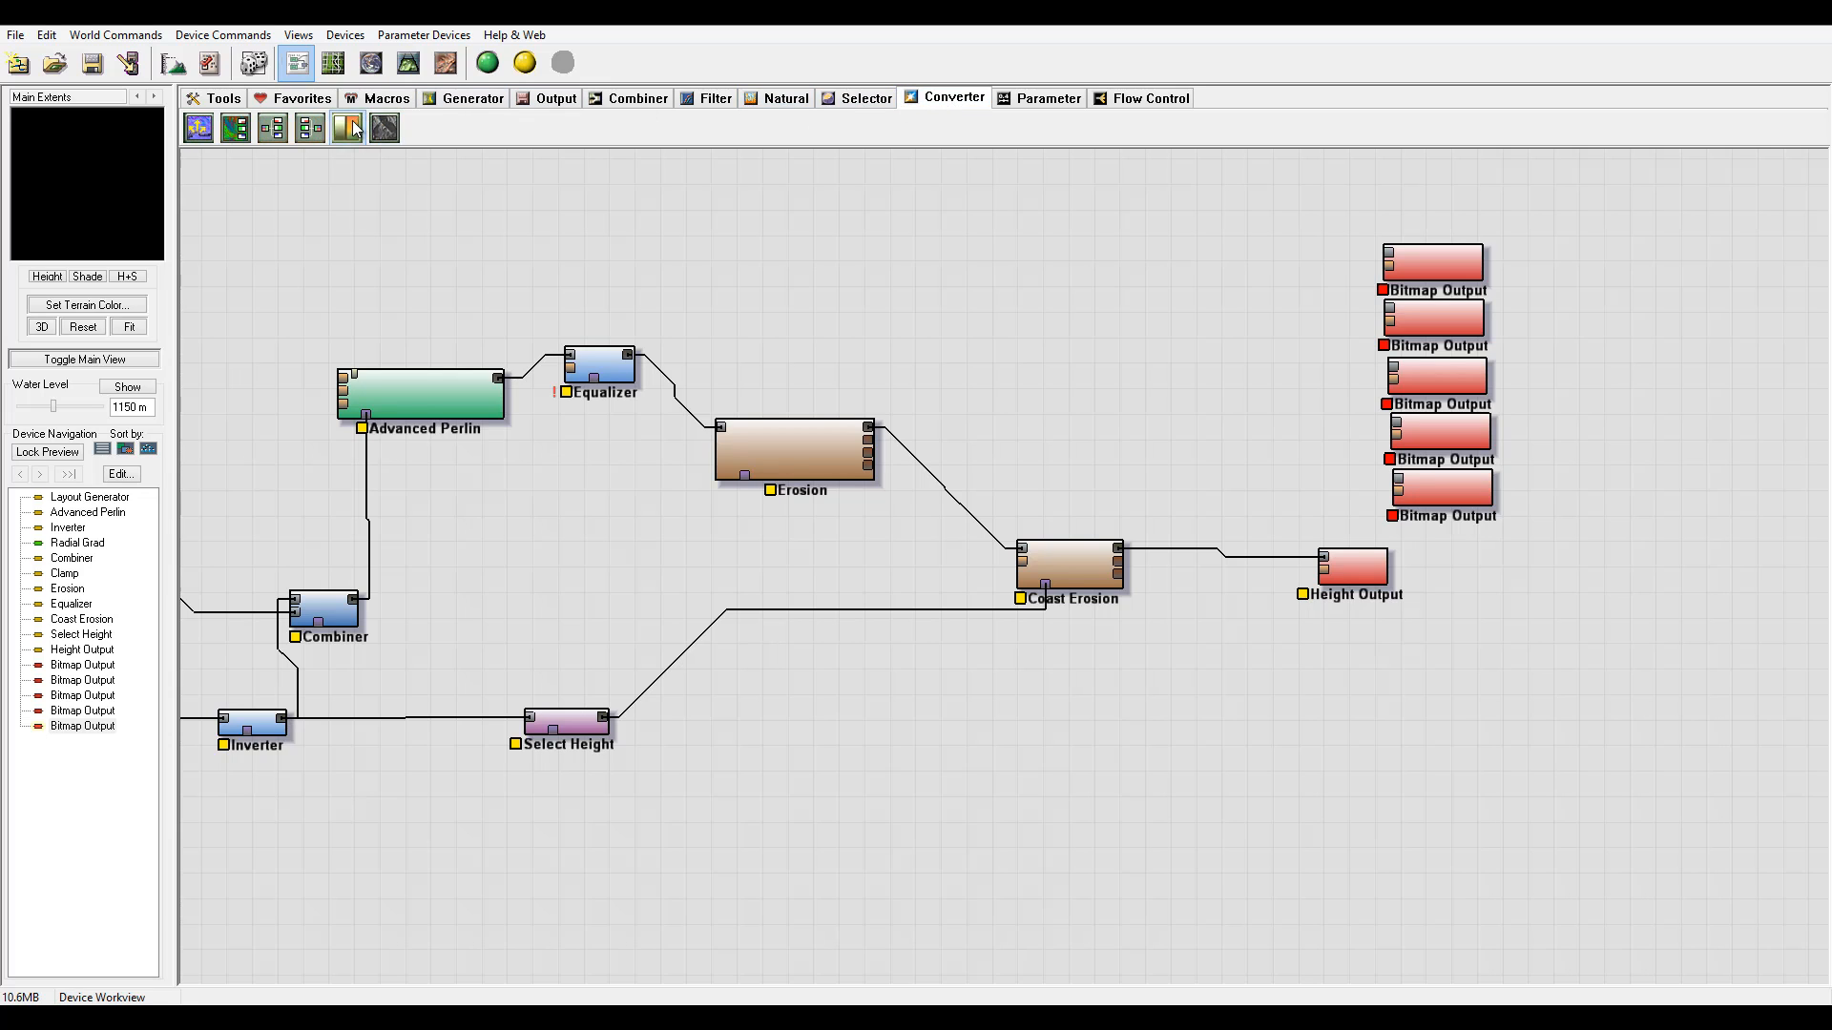
{"action": "left_click", "coordinate": [1265, 254]}
{"action": "left_click", "coordinate": [1265, 313]}
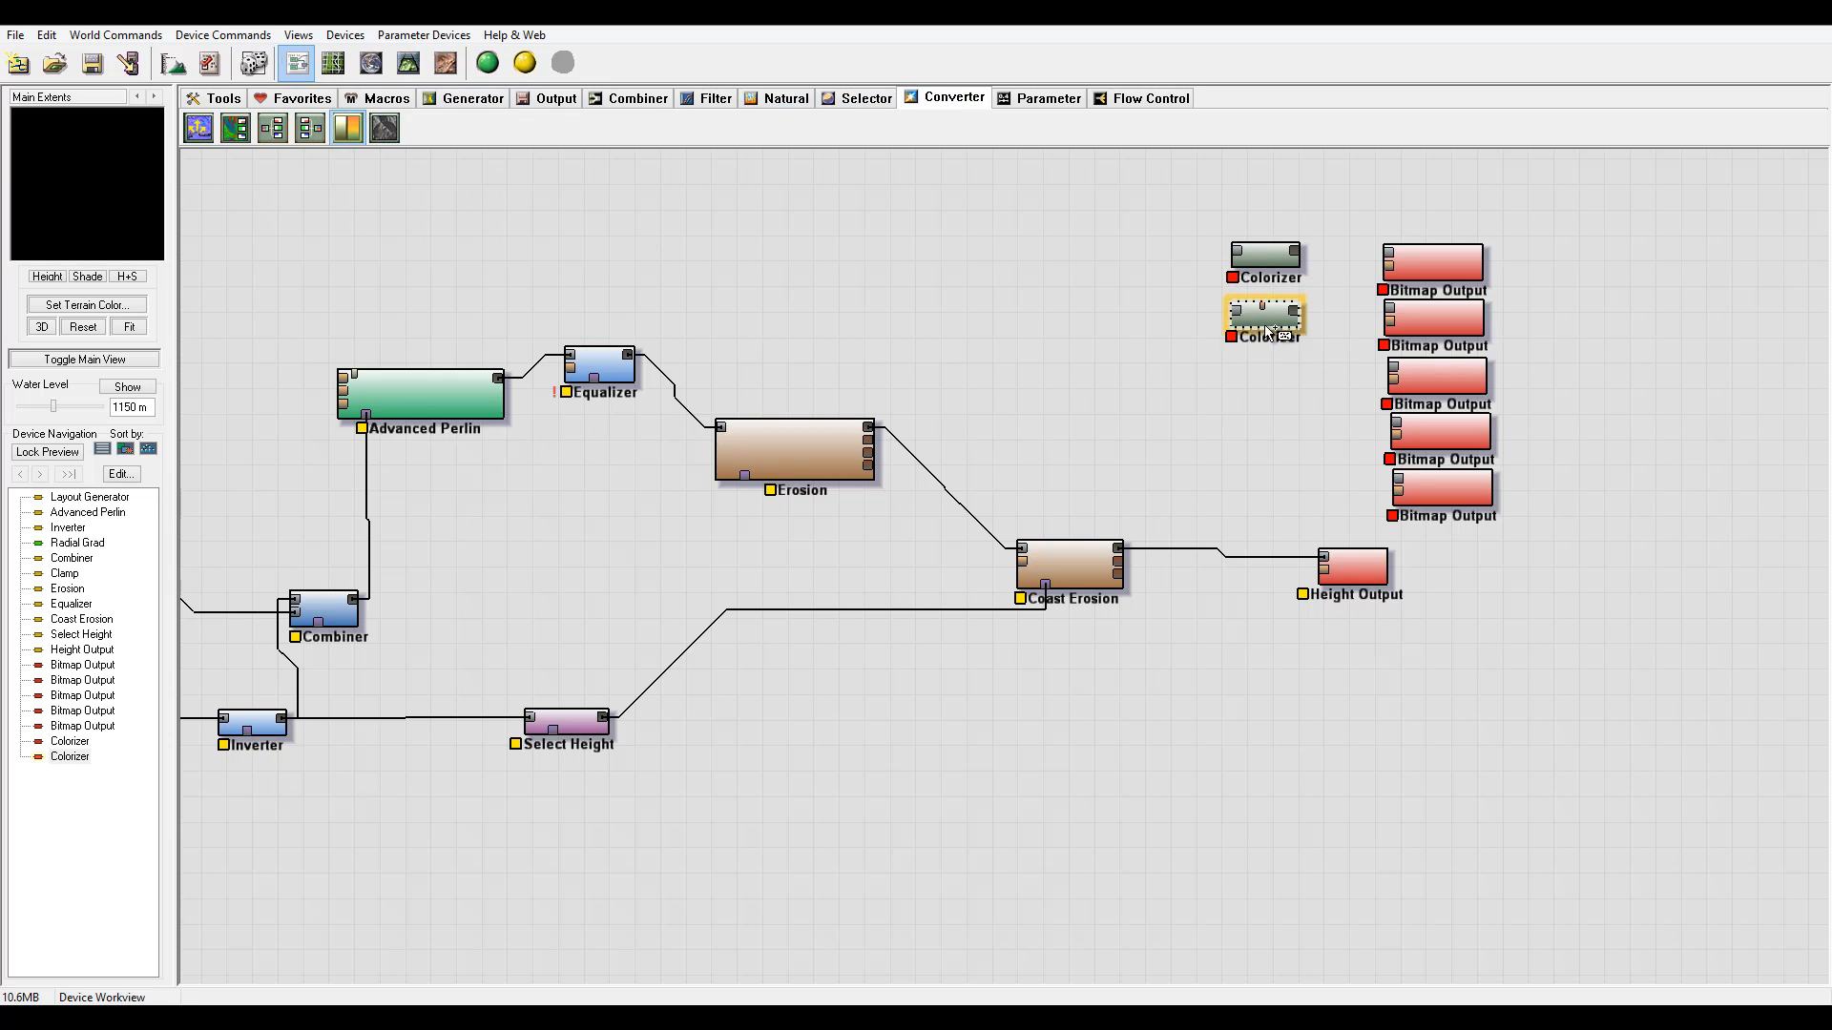
{"action": "left_click", "coordinate": [1273, 369]}
{"action": "left_click", "coordinate": [1272, 427]}
{"action": "left_click", "coordinate": [1278, 491]}
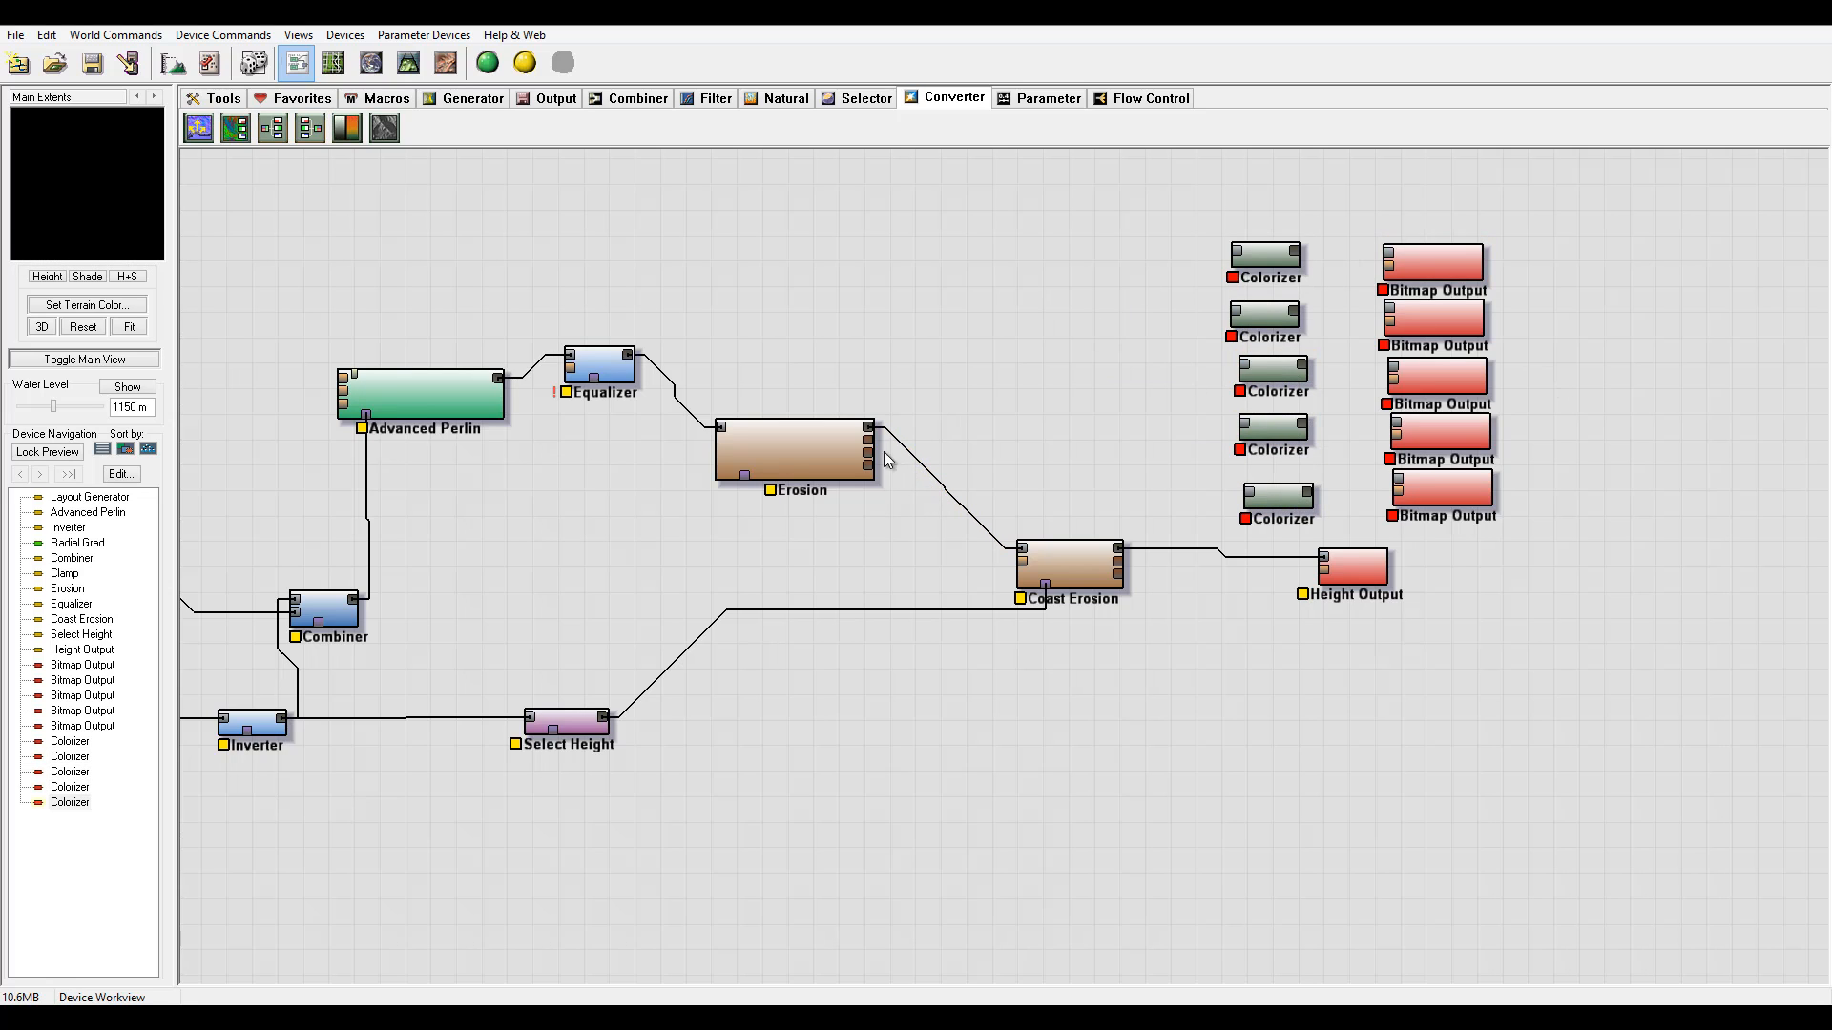
- Connect Erosion's second output to the uppermost Colorizer, and that Colorizer to the uppermost Bitmap Output
{"action": "left_click_drag", "start_coordinate": [867, 440], "coordinate": [1154, 277]}
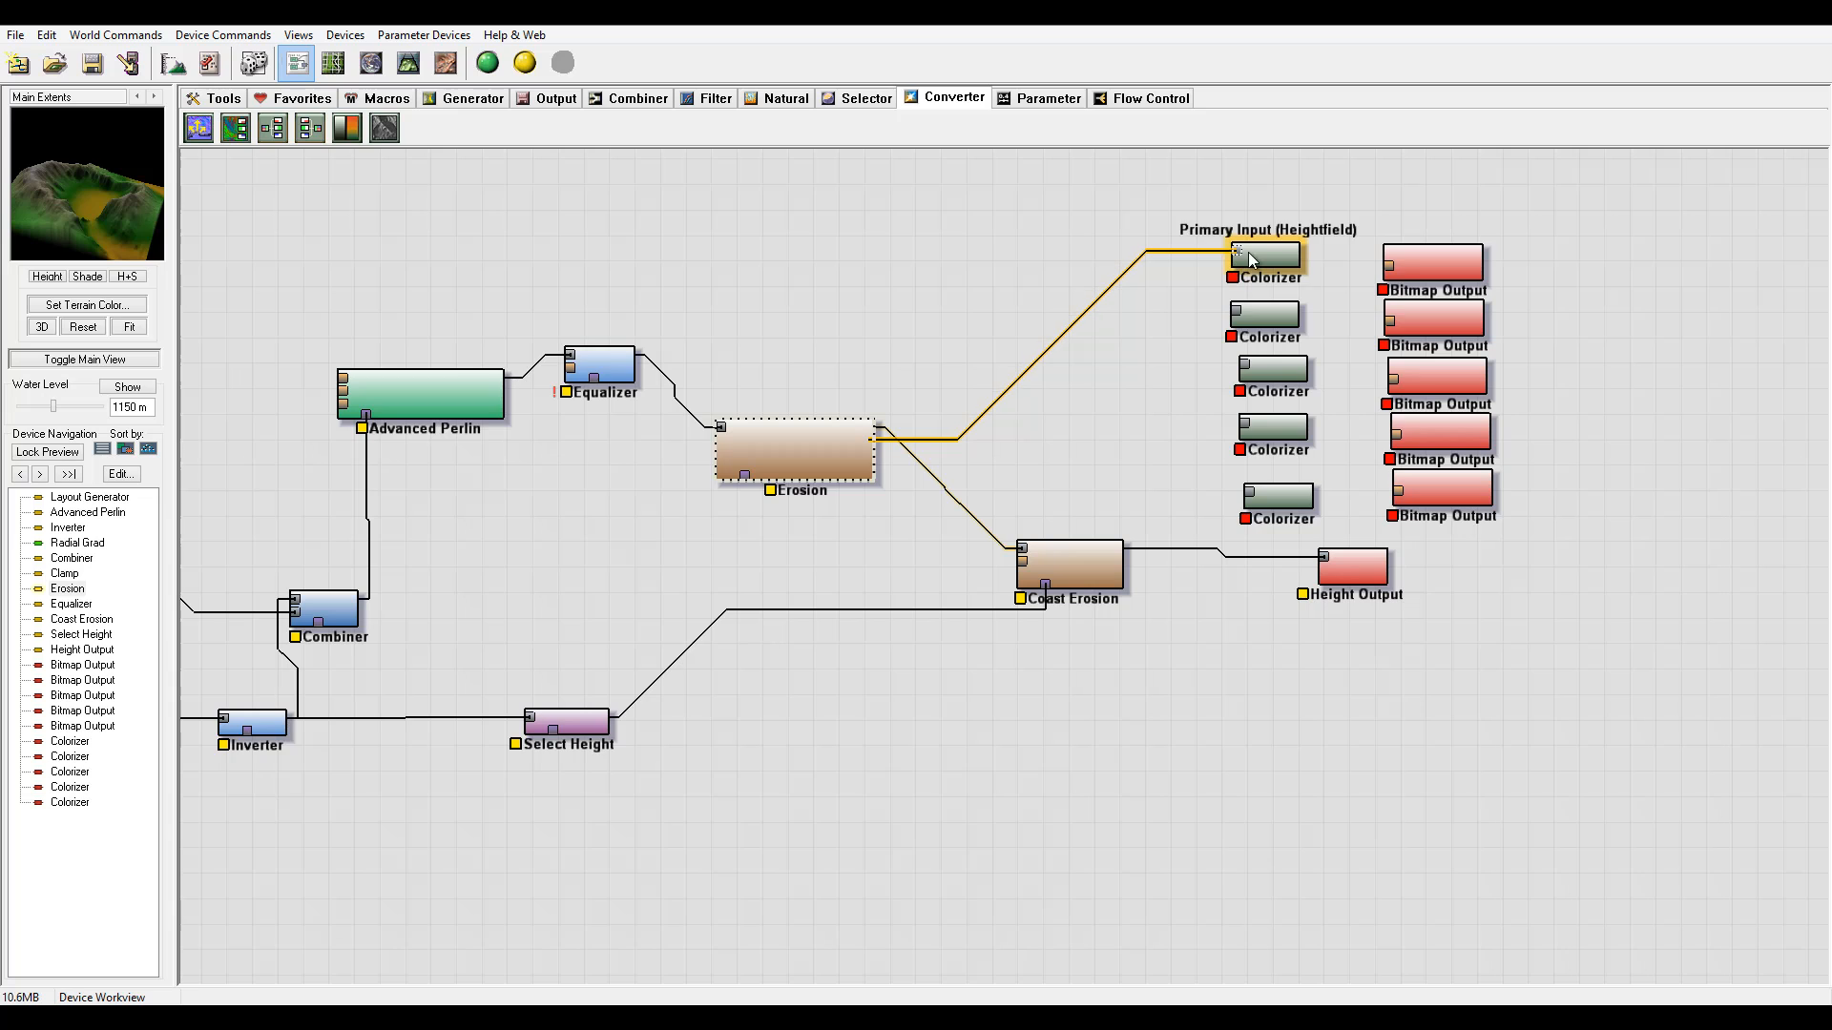
{"action": "left_click", "coordinate": [1293, 254]}
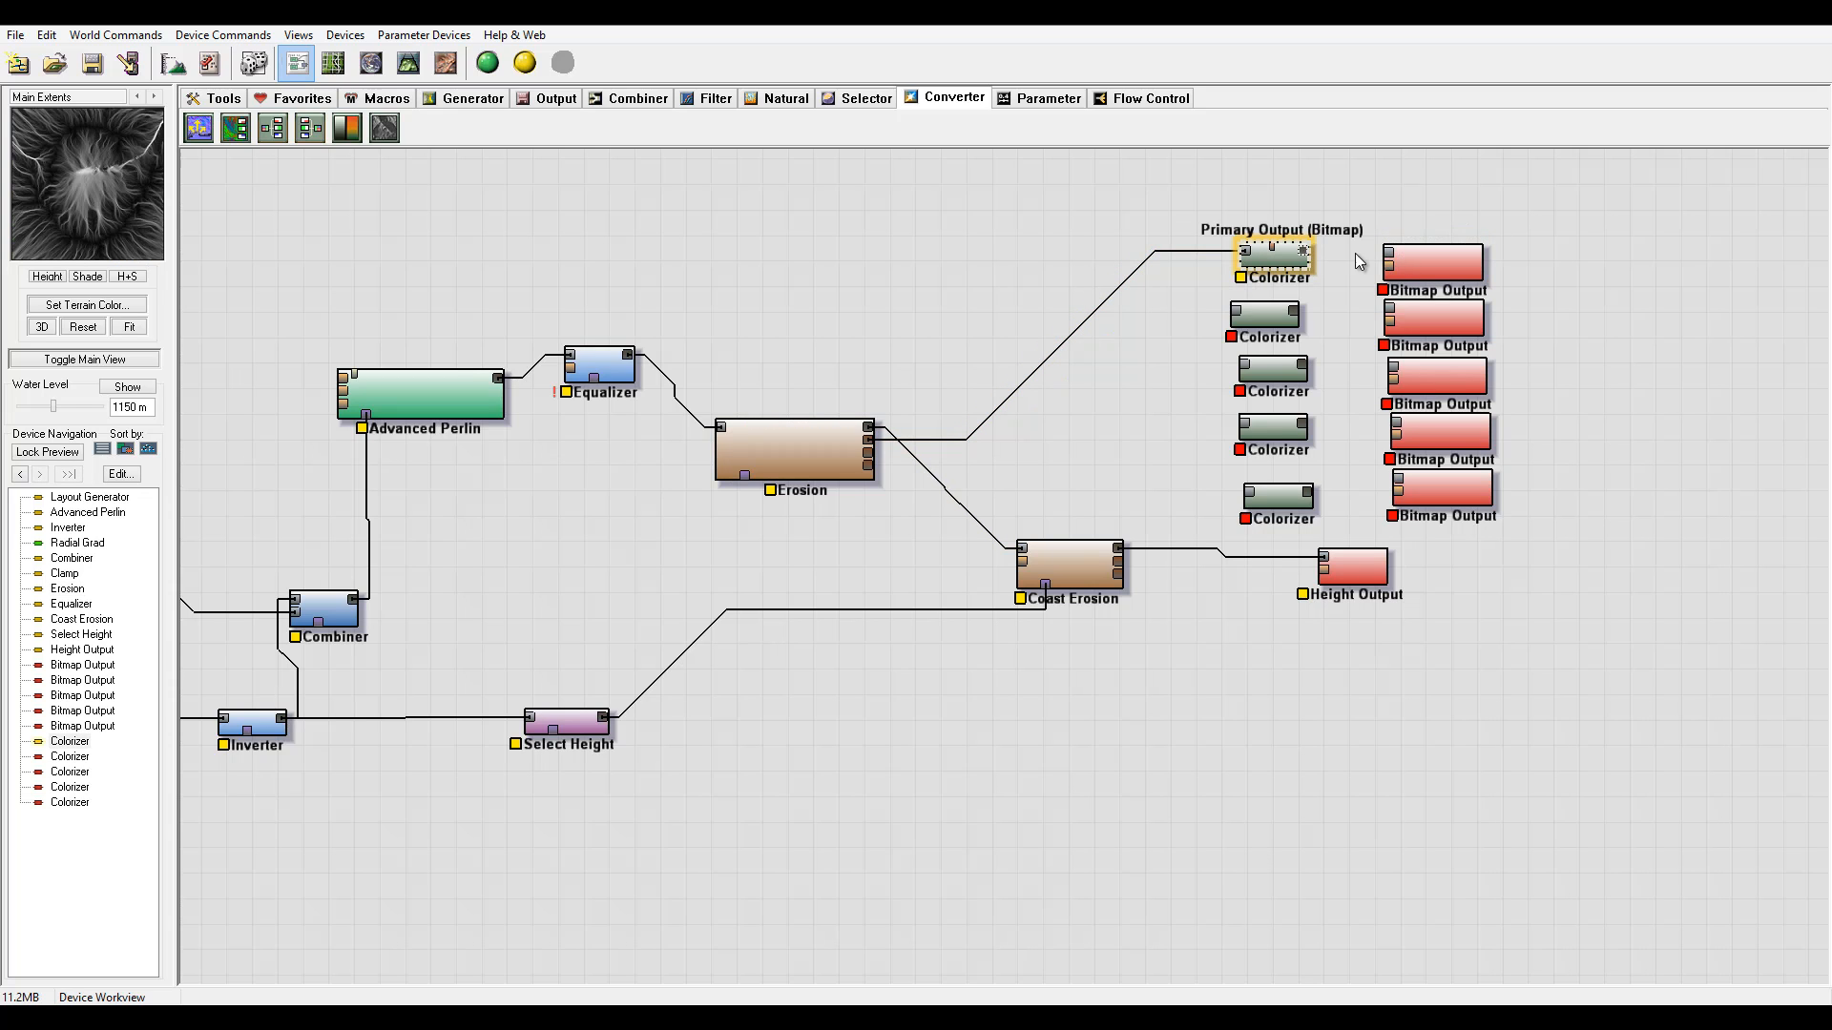
{"action": "left_click_drag", "start_coordinate": [1303, 250], "coordinate": [1388, 254]}
- Add a light grey stop to the uppermost Colorizer's custom gradient and shift it to about 40% of the range
{"action": "double_click", "coordinate": [1282, 257]}
{"action": "left_click", "coordinate": [862, 503]}
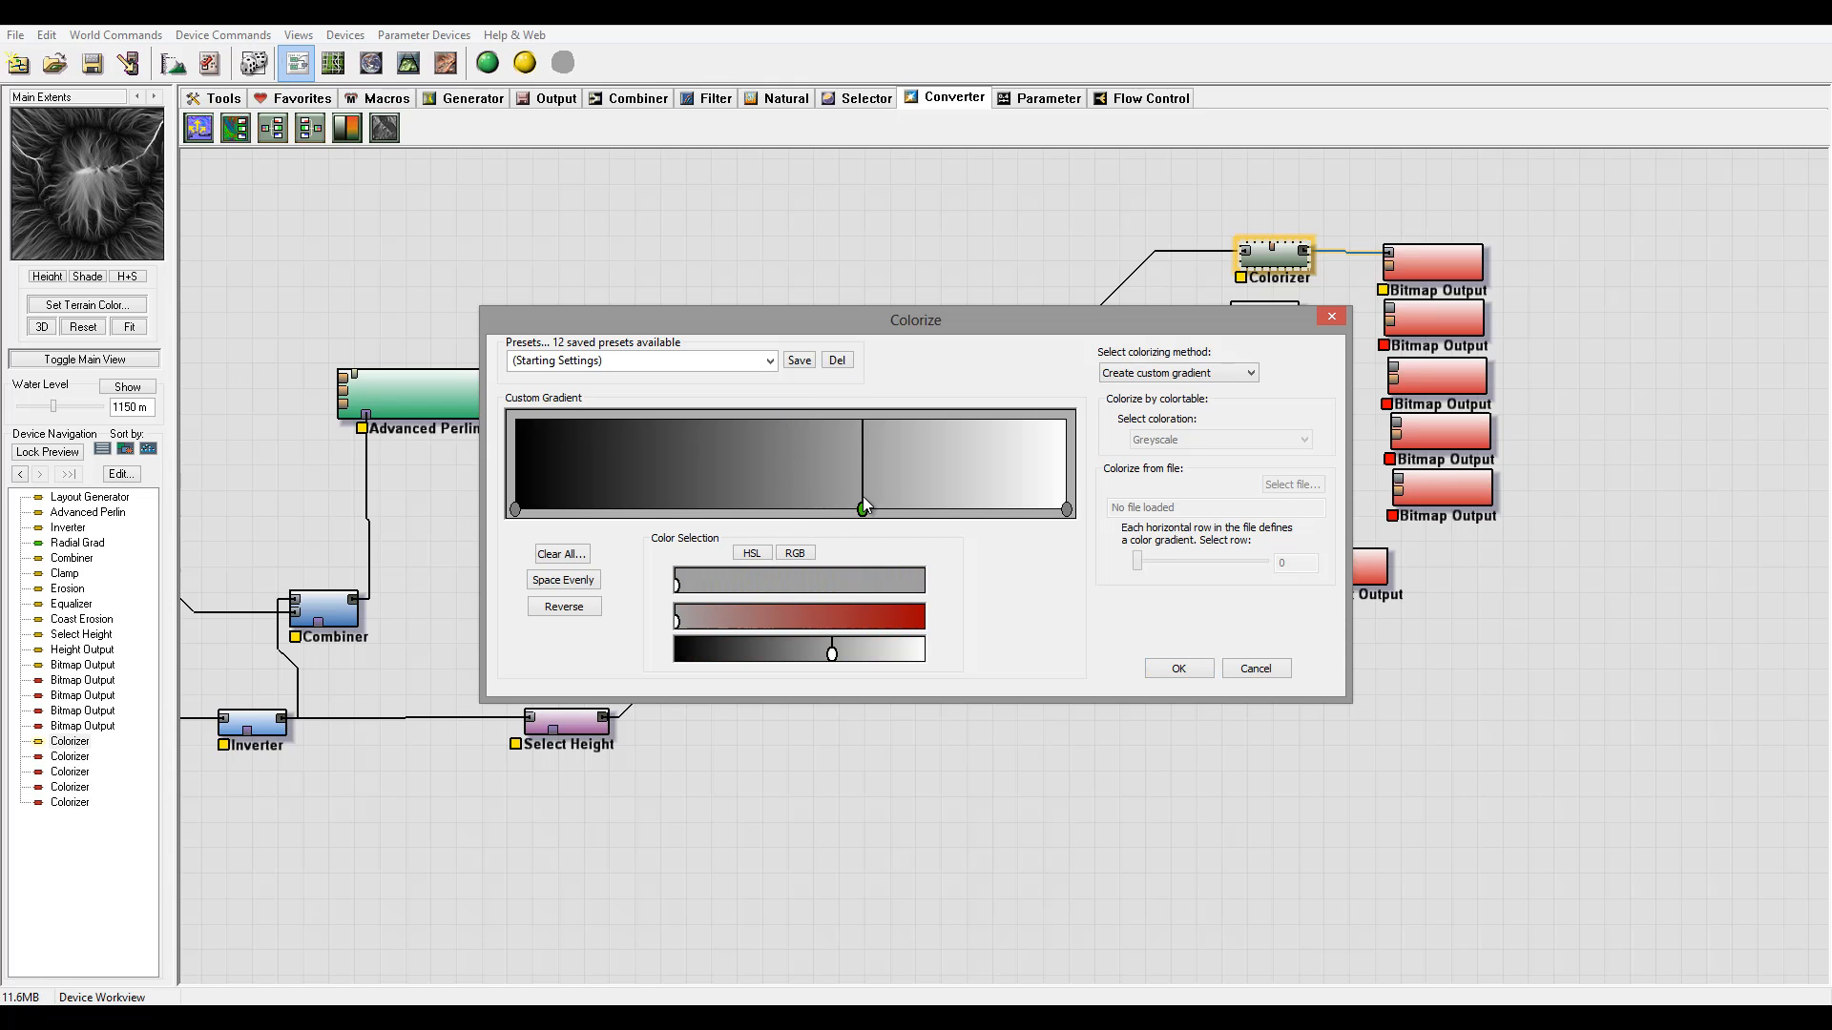
{"action": "left_click_drag", "start_coordinate": [864, 511], "coordinate": [760, 512]}
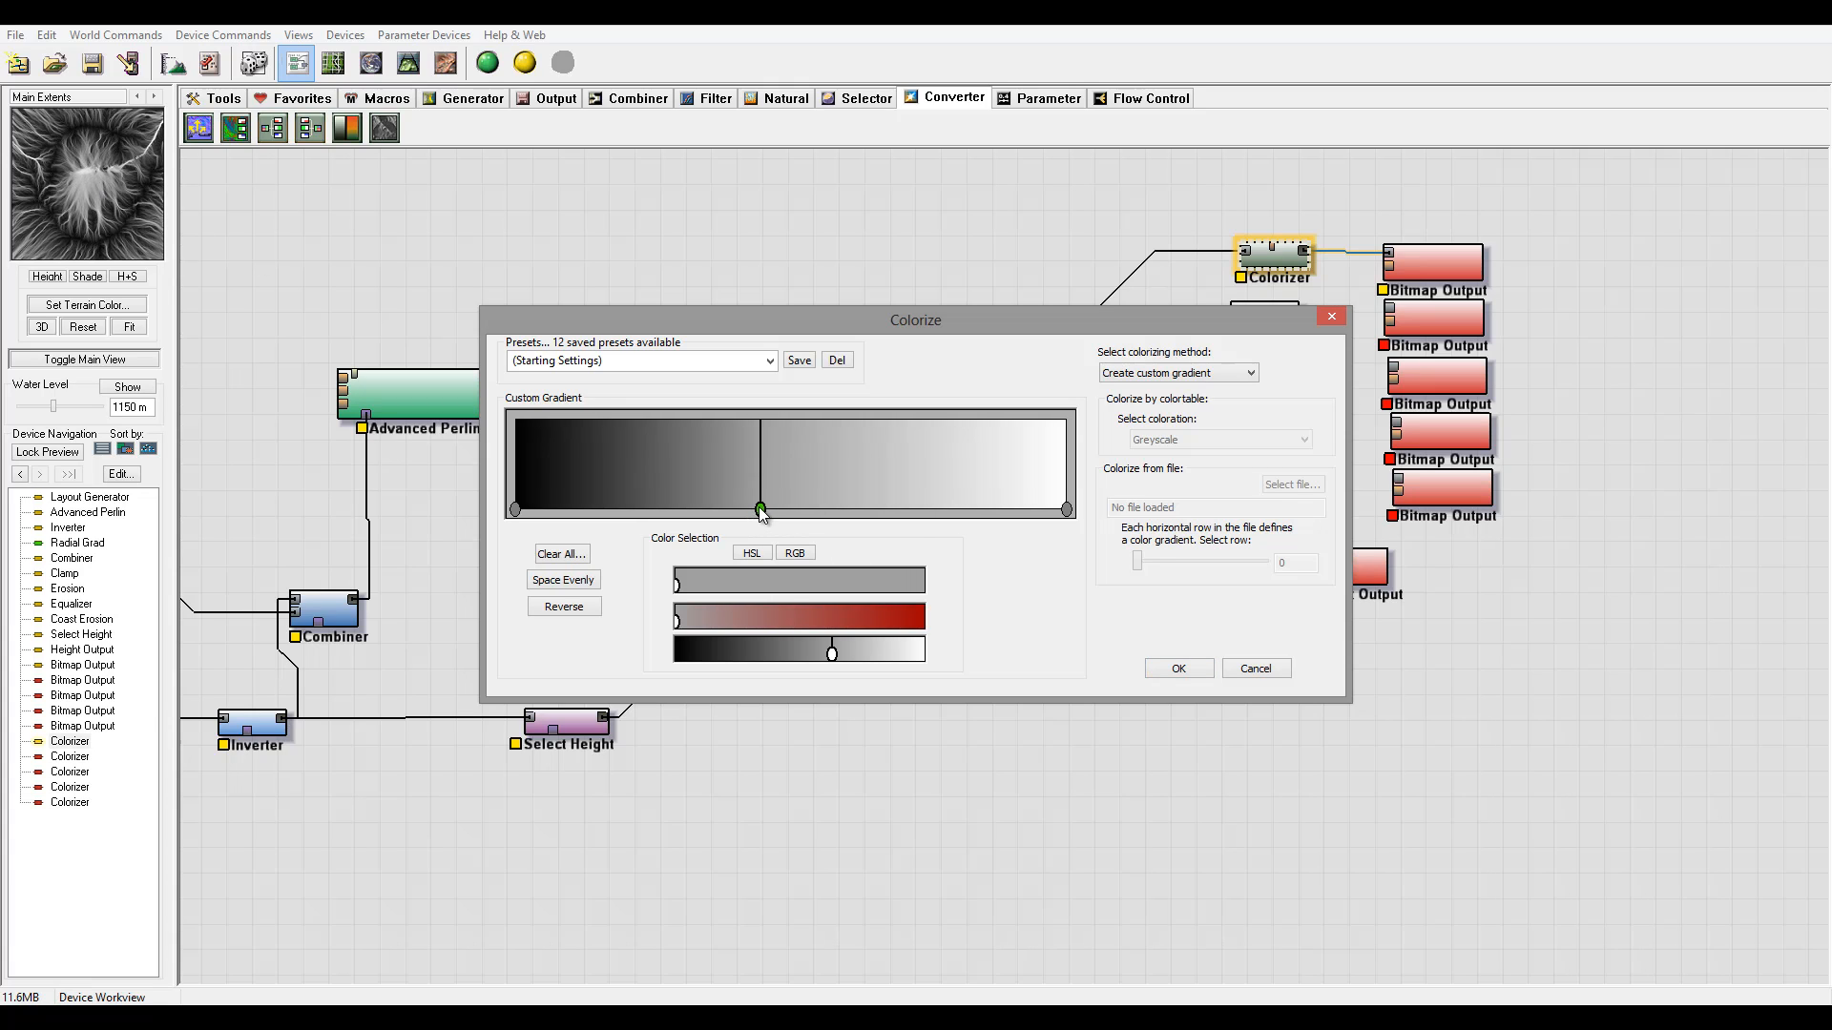
{"action": "left_click_drag", "start_coordinate": [760, 511], "coordinate": [740, 511]}
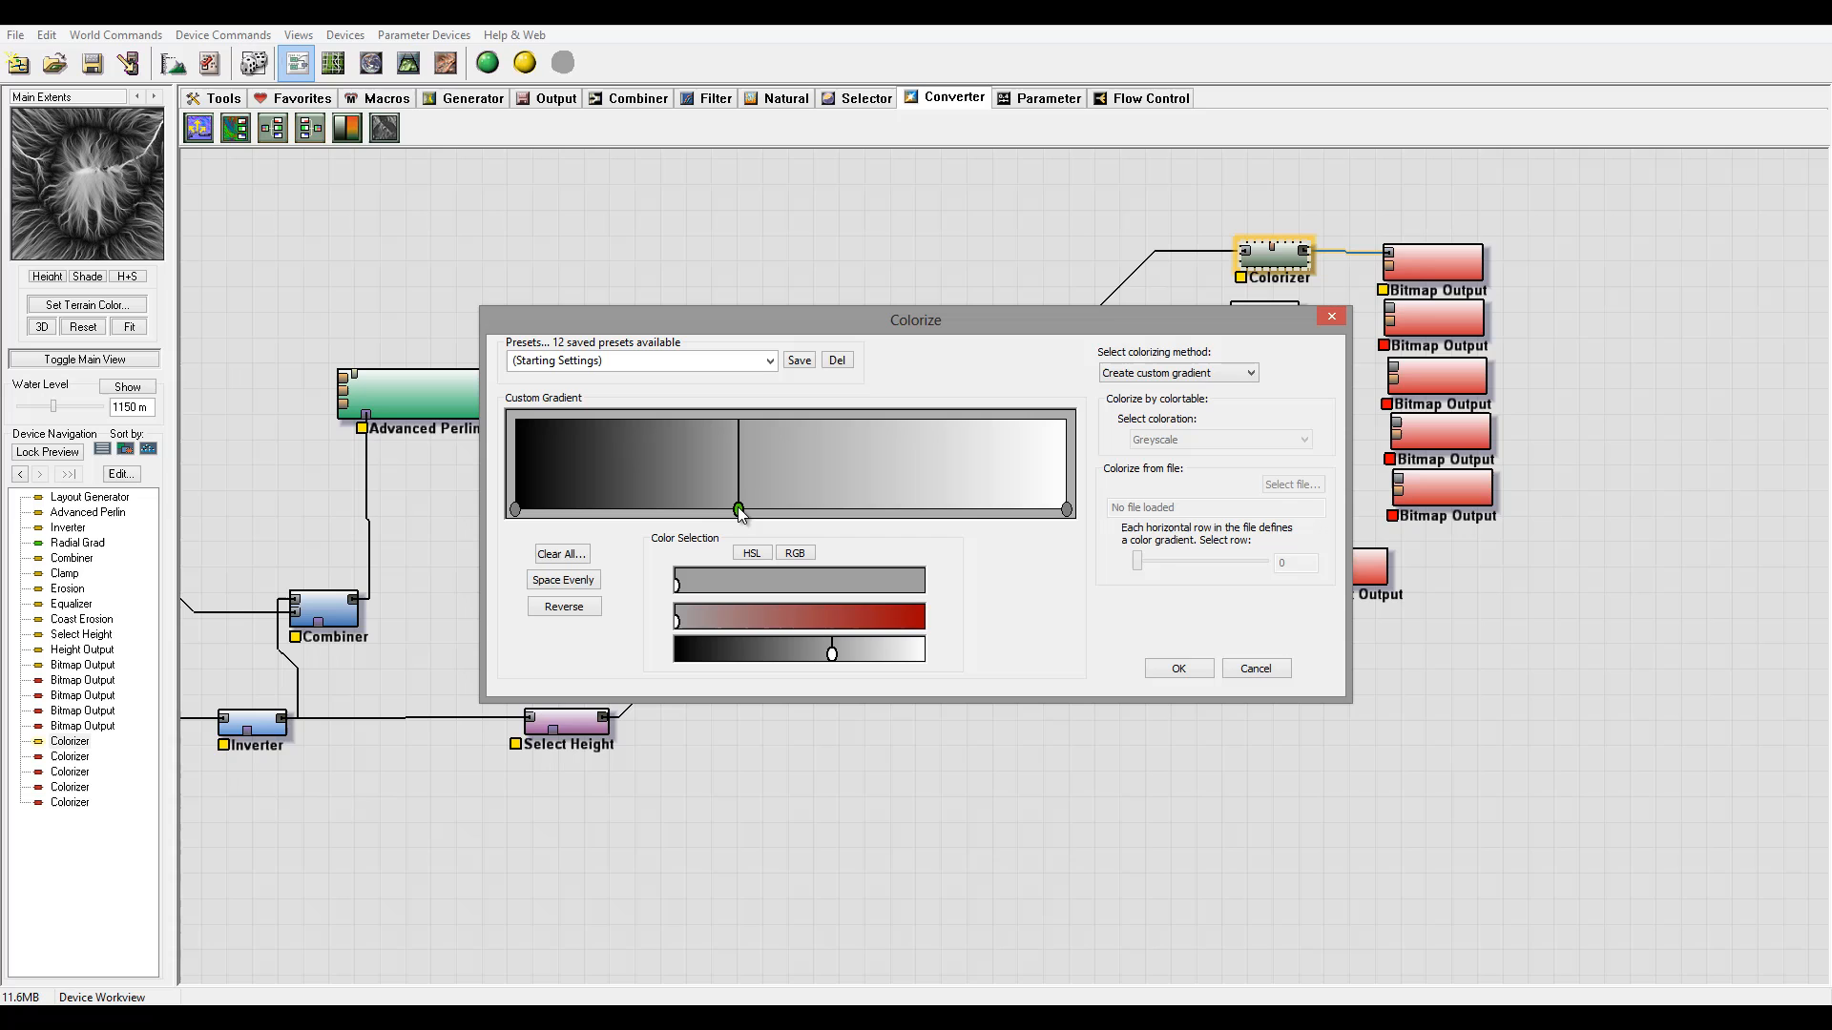
{"action": "left_click", "coordinate": [1197, 667]}
- Connect the second Colorizer to the second Bitmap Output, and feed that Colorizer from Erosion's third output
{"action": "left_click", "coordinate": [1390, 310]}
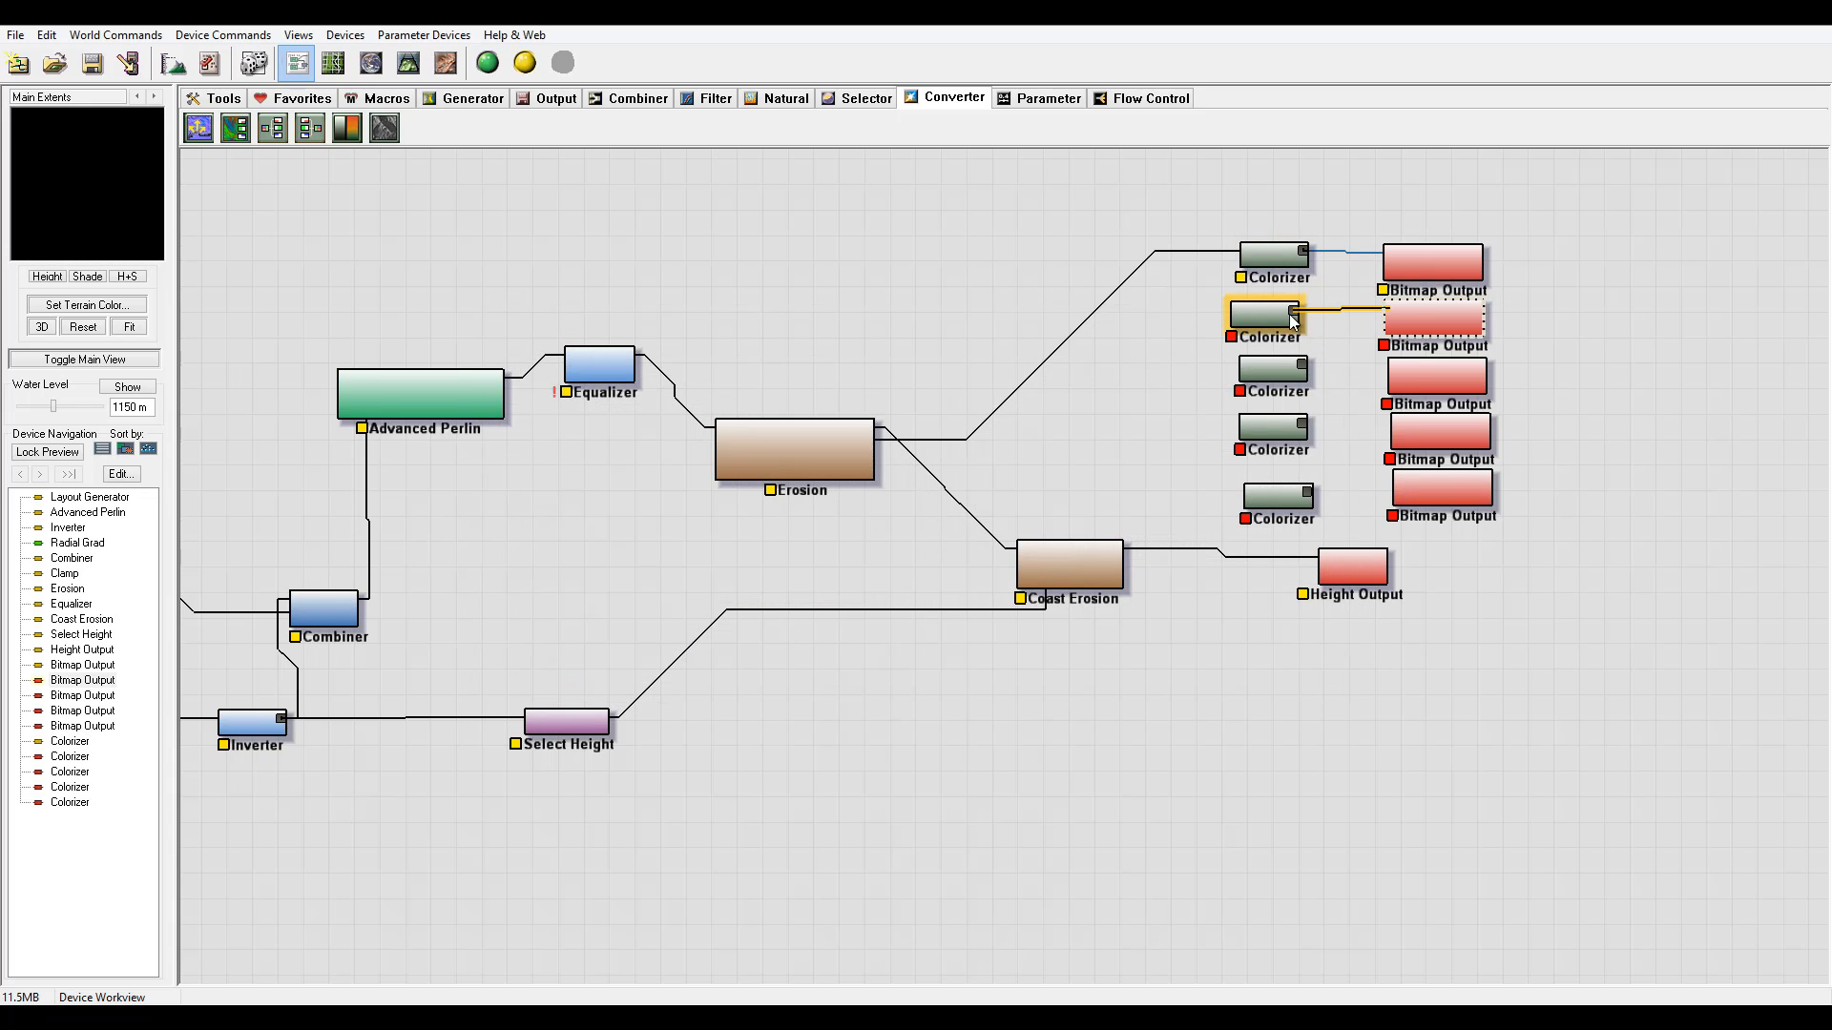
{"action": "left_click", "coordinate": [1293, 311]}
{"action": "left_click", "coordinate": [1234, 313]}
{"action": "left_click_drag", "start_coordinate": [1234, 315], "coordinate": [868, 454]}
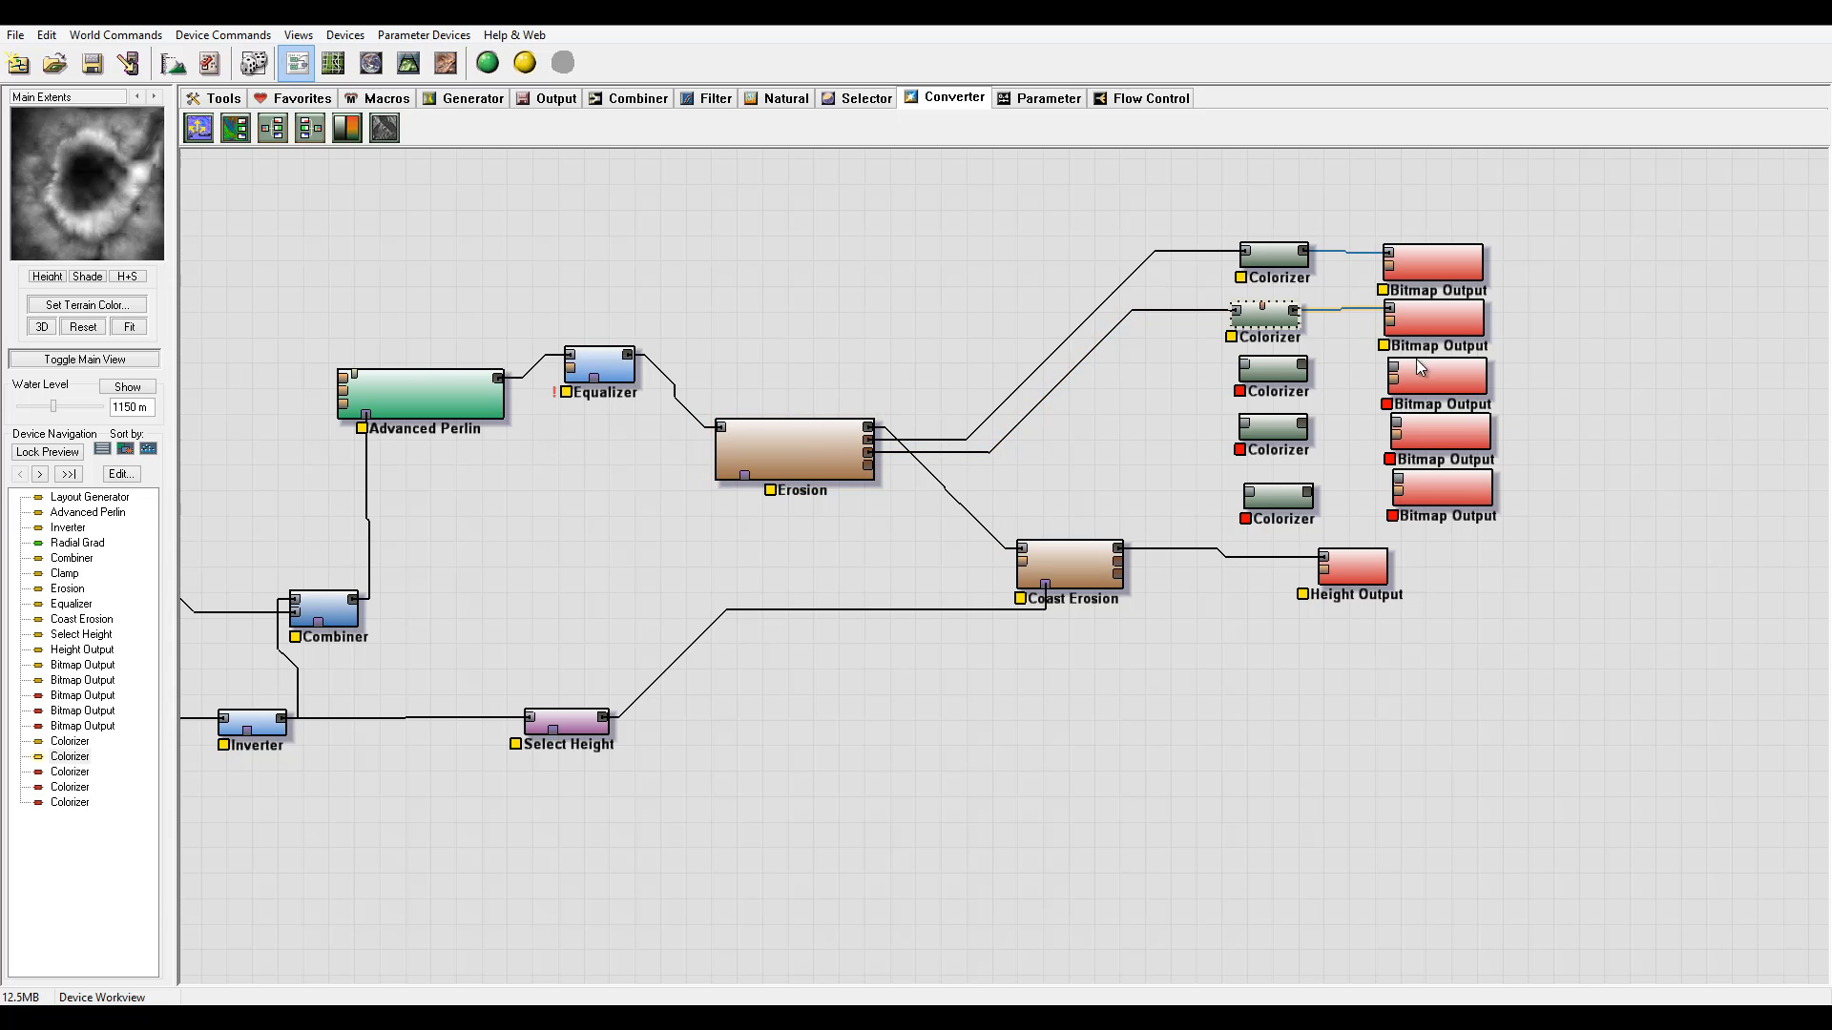
- Add a mid-grey stop to the second Colorizer's gradient and shift it darkward to about 39% of the range
{"action": "double_click", "coordinate": [1264, 315]}
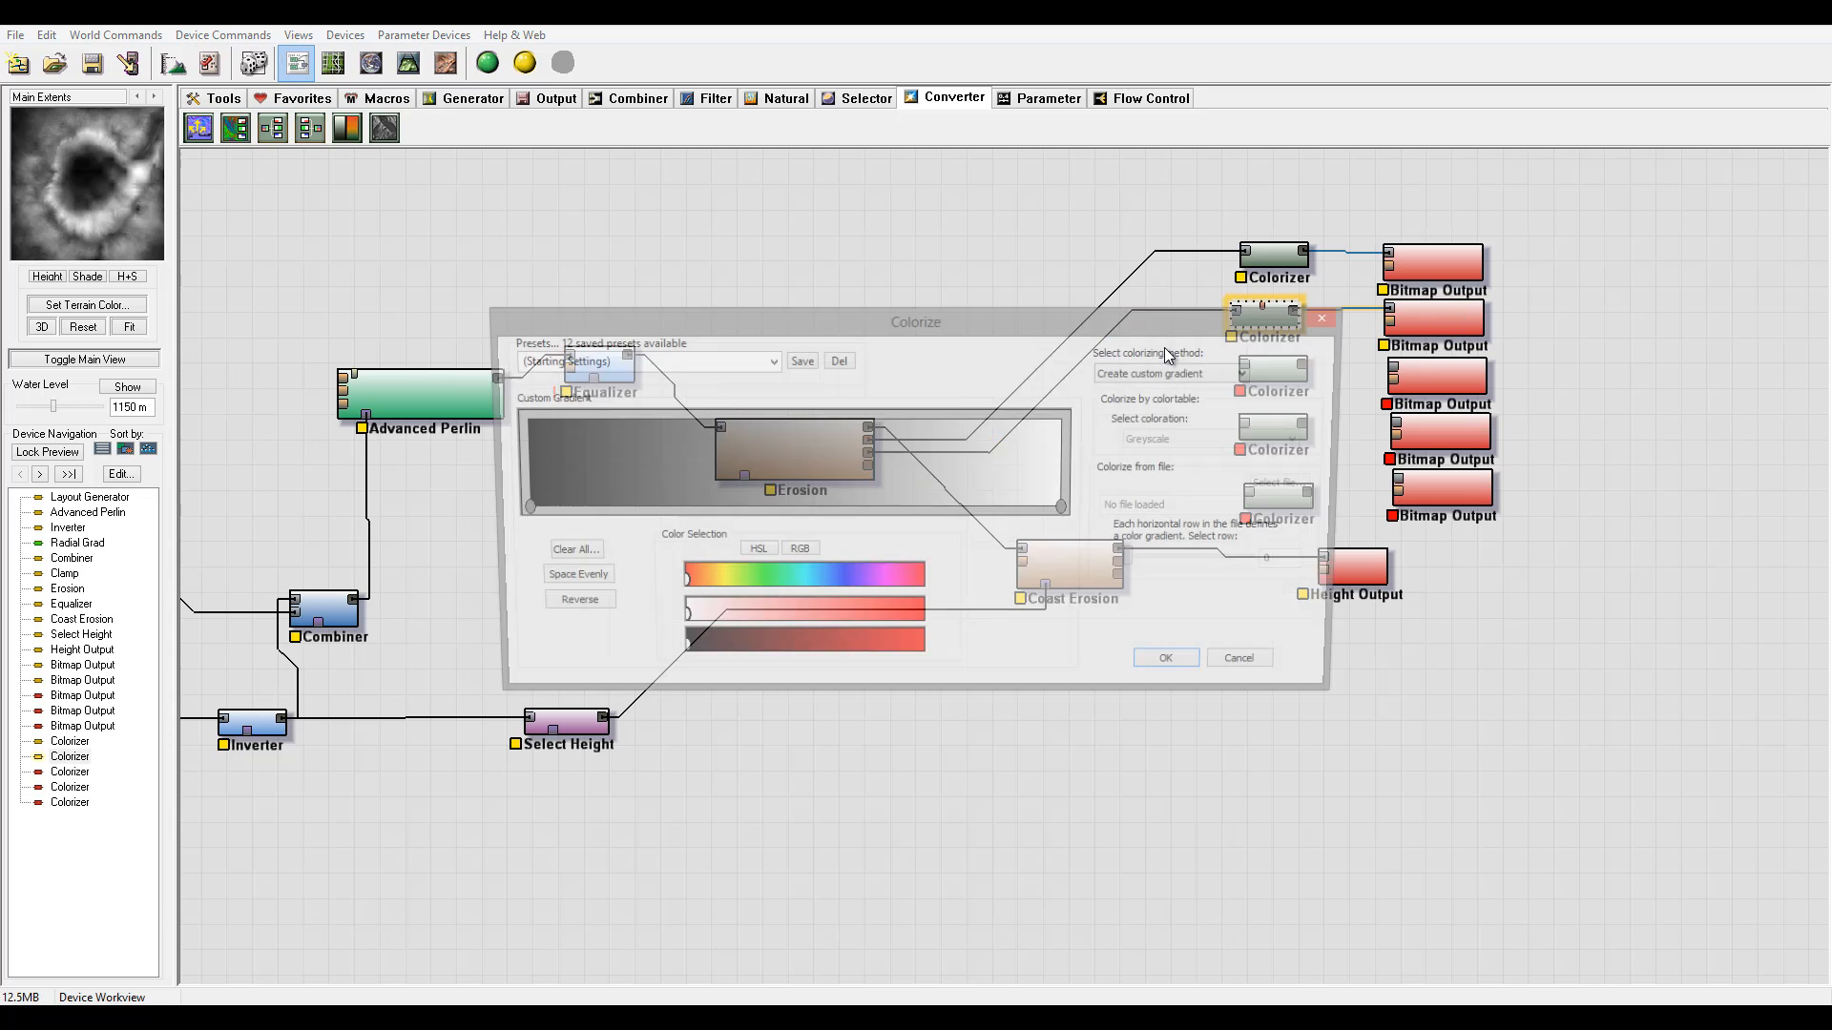
{"action": "left_click", "coordinate": [783, 510]}
{"action": "mouse_move", "coordinate": [782, 510]}
{"action": "left_mouse_down"}
{"action": "mouse_move", "coordinate": [849, 510]}
{"action": "mouse_move", "coordinate": [673, 511]}
{"action": "mouse_move", "coordinate": [728, 509]}
{"action": "left_mouse_up"}
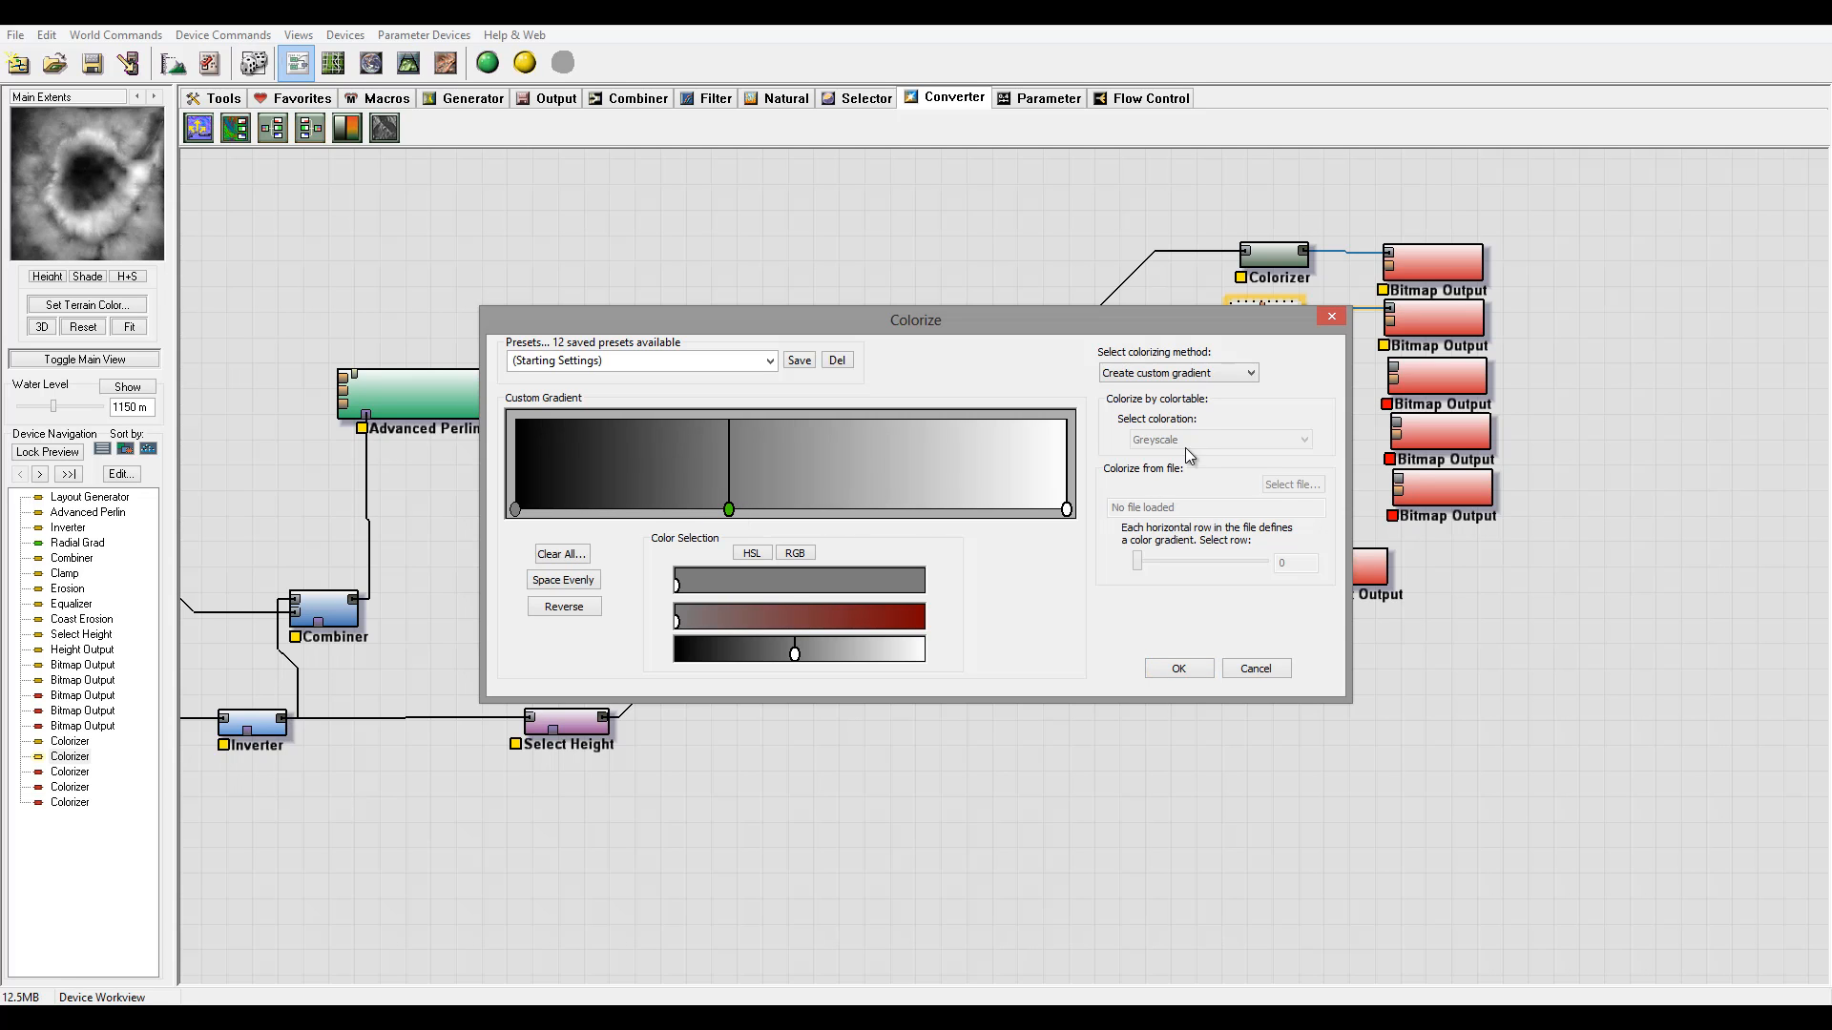
{"action": "left_click", "coordinate": [1170, 671]}
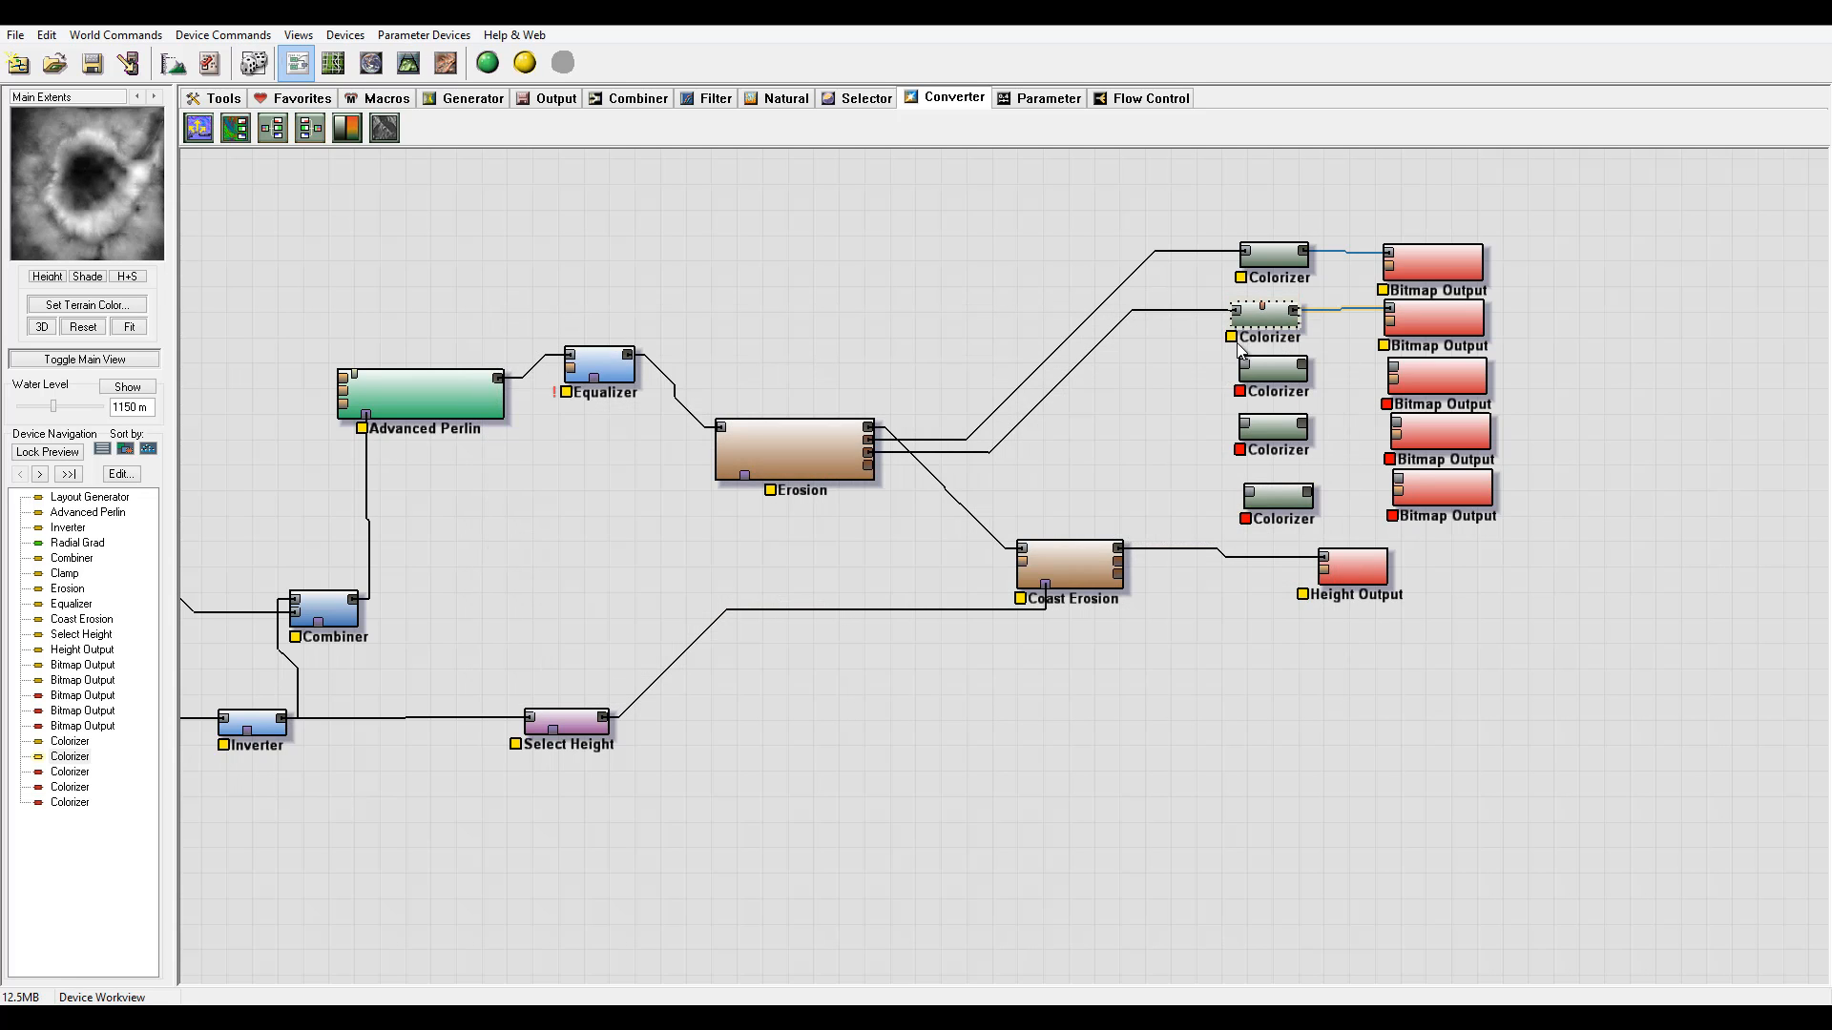
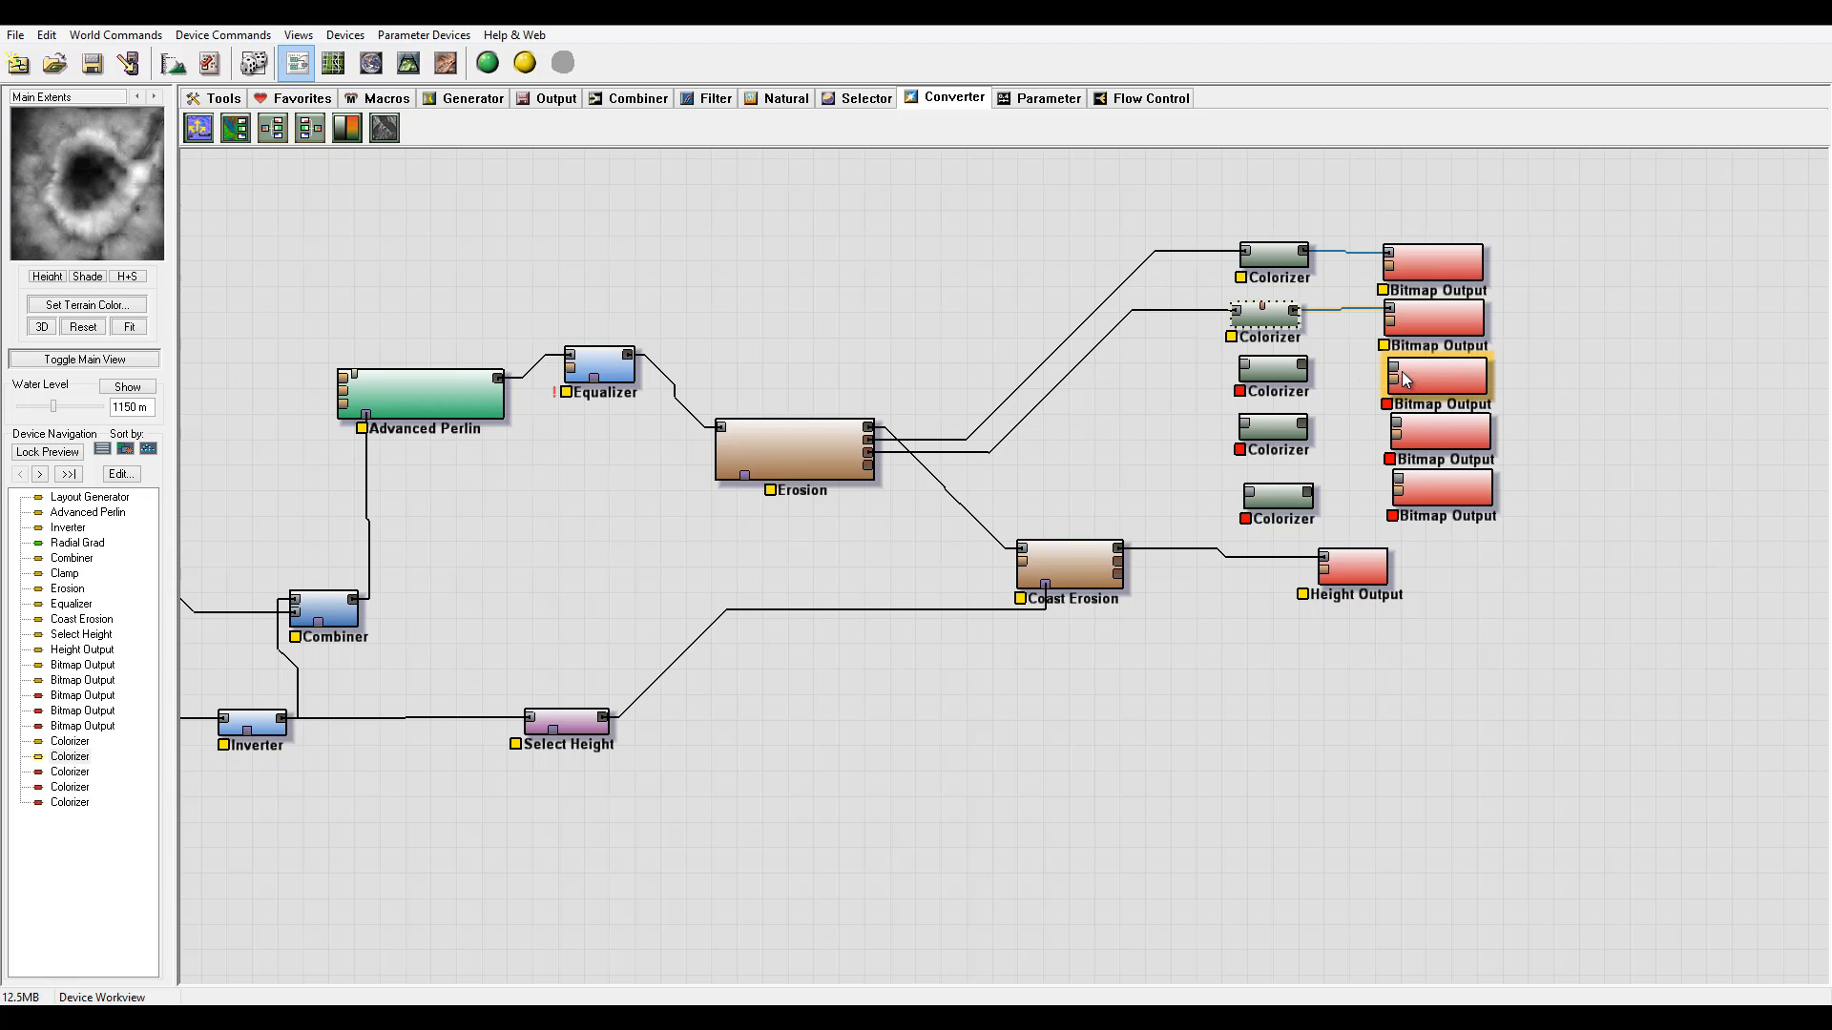
- Route Erosion's deposition map through the third Colorizer to the third Bitmap Output, and place a grey gradient stop at about 31%
{"action": "left_click_drag", "start_coordinate": [1395, 377], "coordinate": [867, 466]}
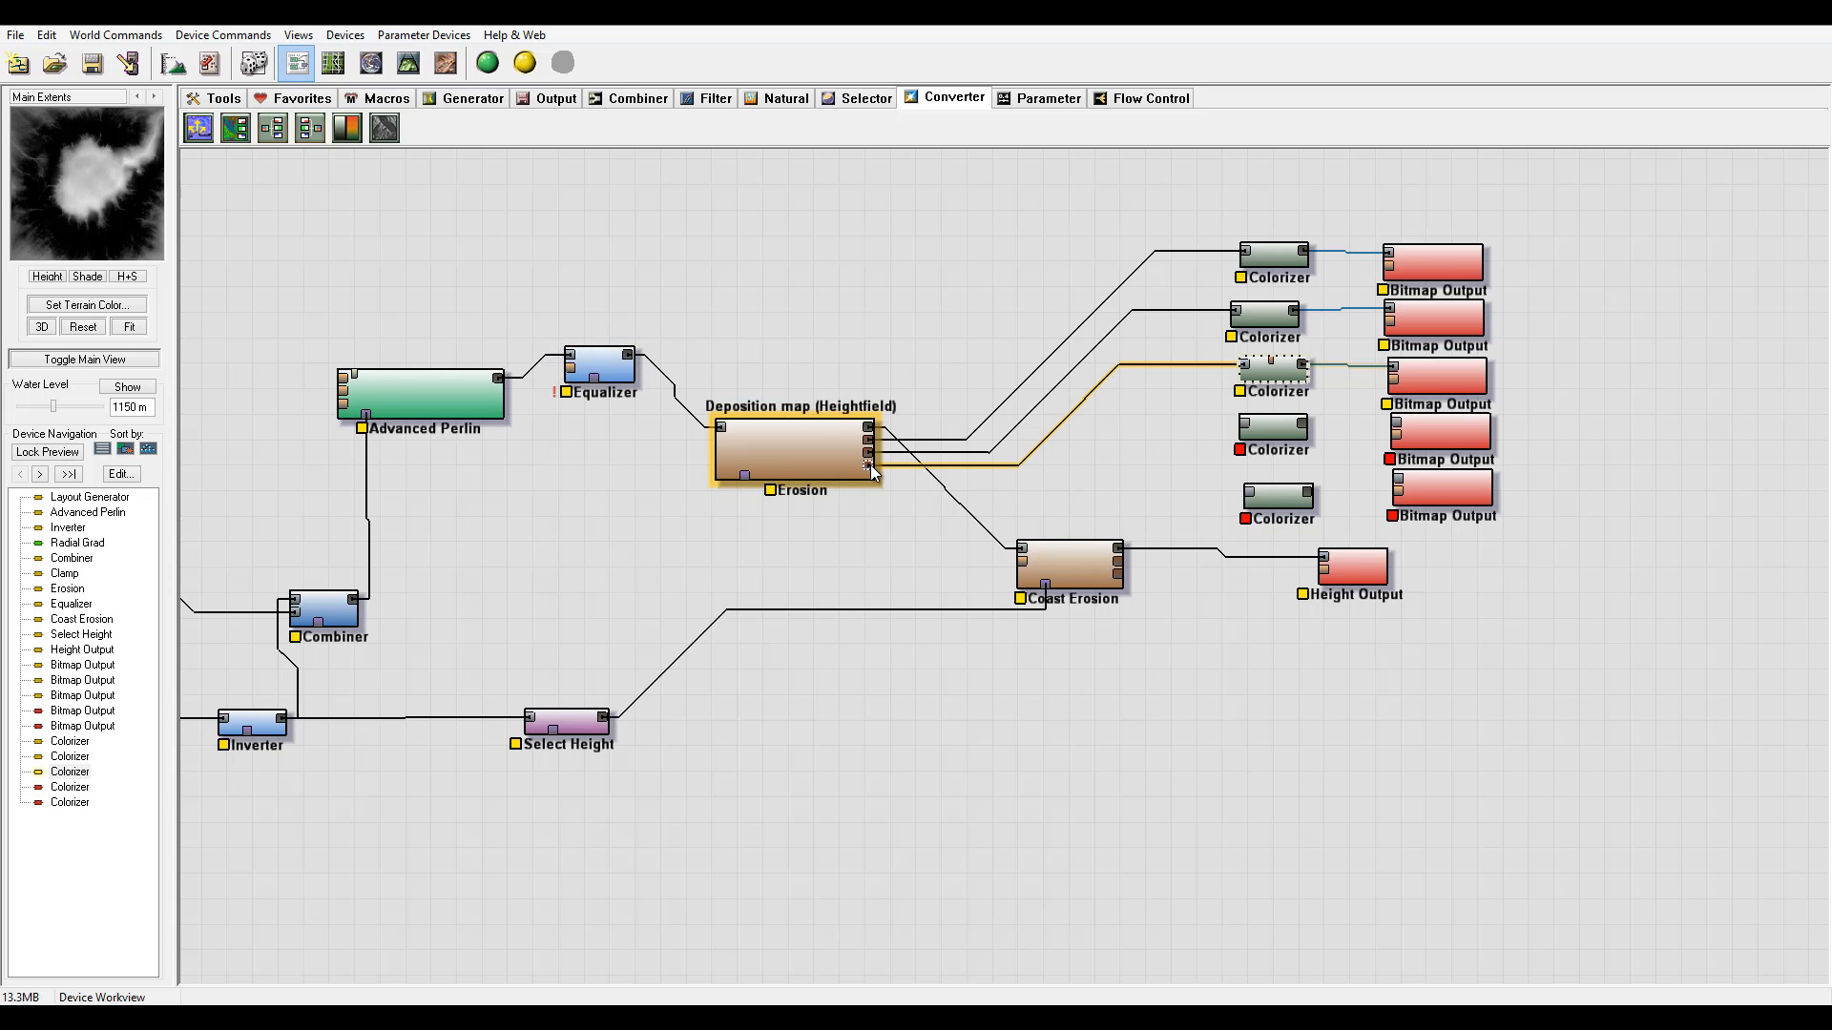
{"action": "double_click", "coordinate": [1272, 367]}
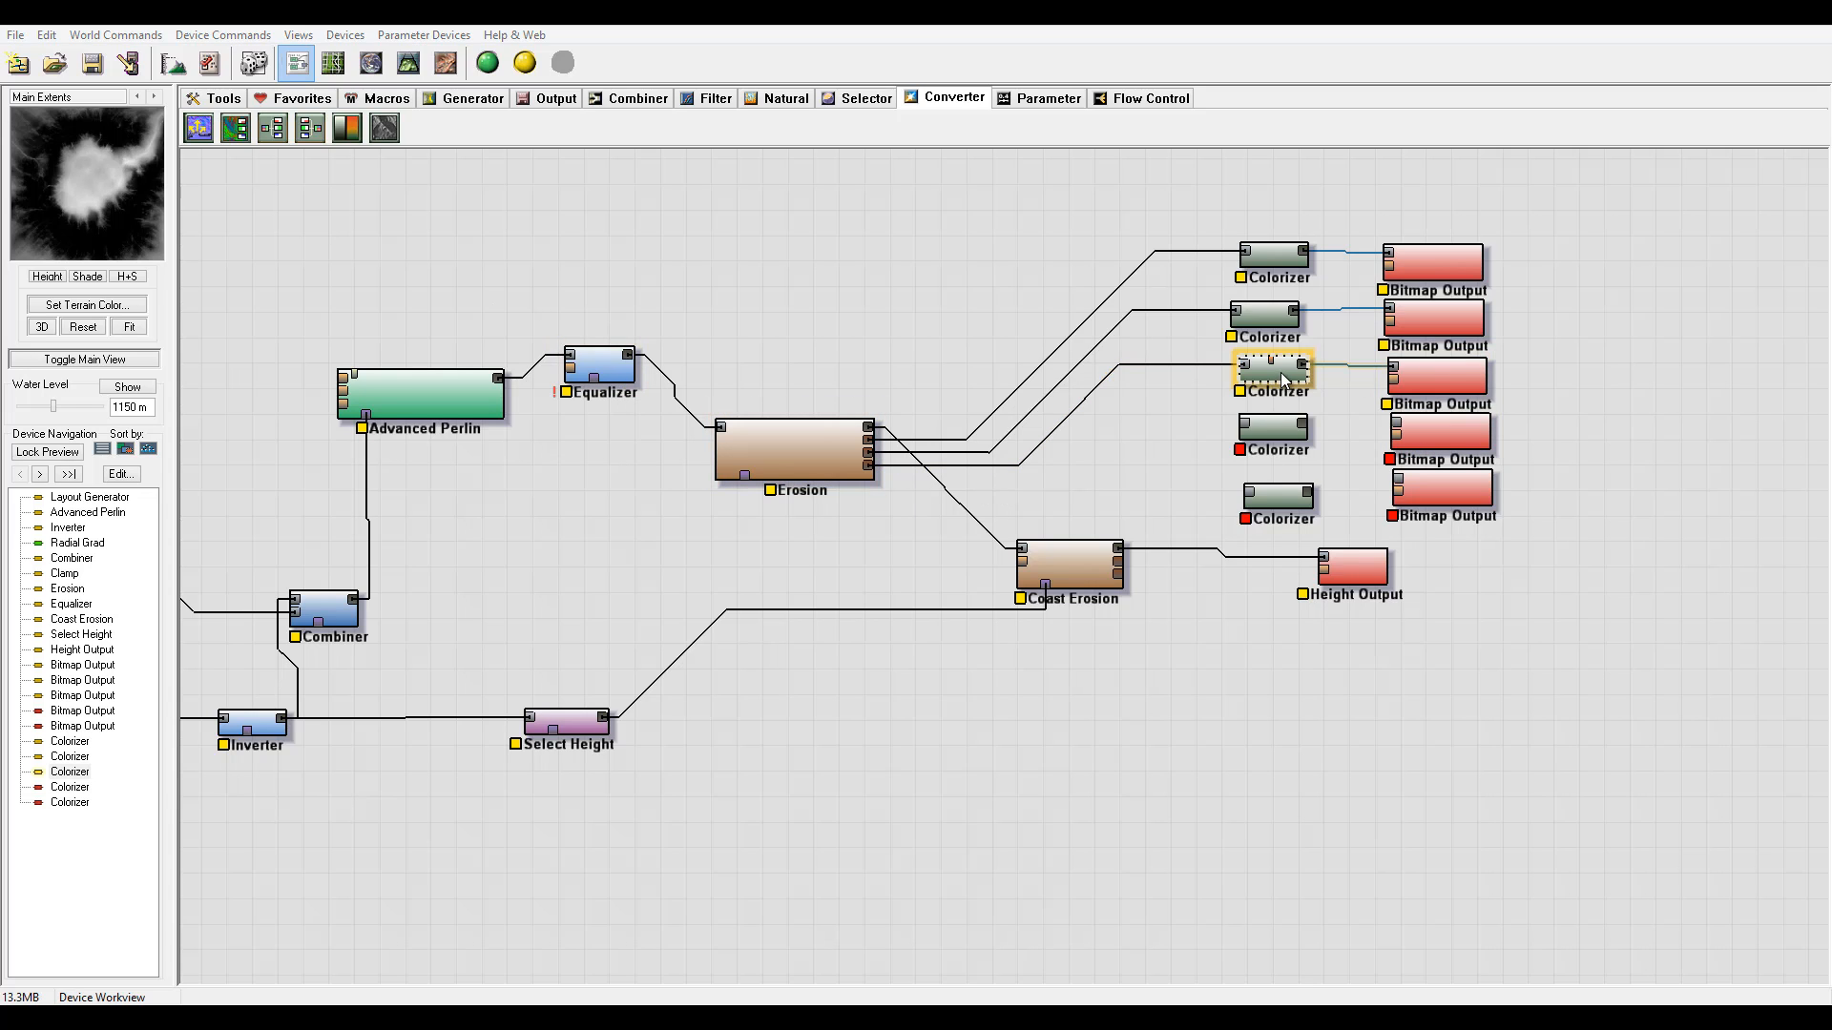
{"action": "left_click", "coordinate": [763, 508]}
{"action": "left_click_drag", "start_coordinate": [765, 510], "coordinate": [686, 520]}
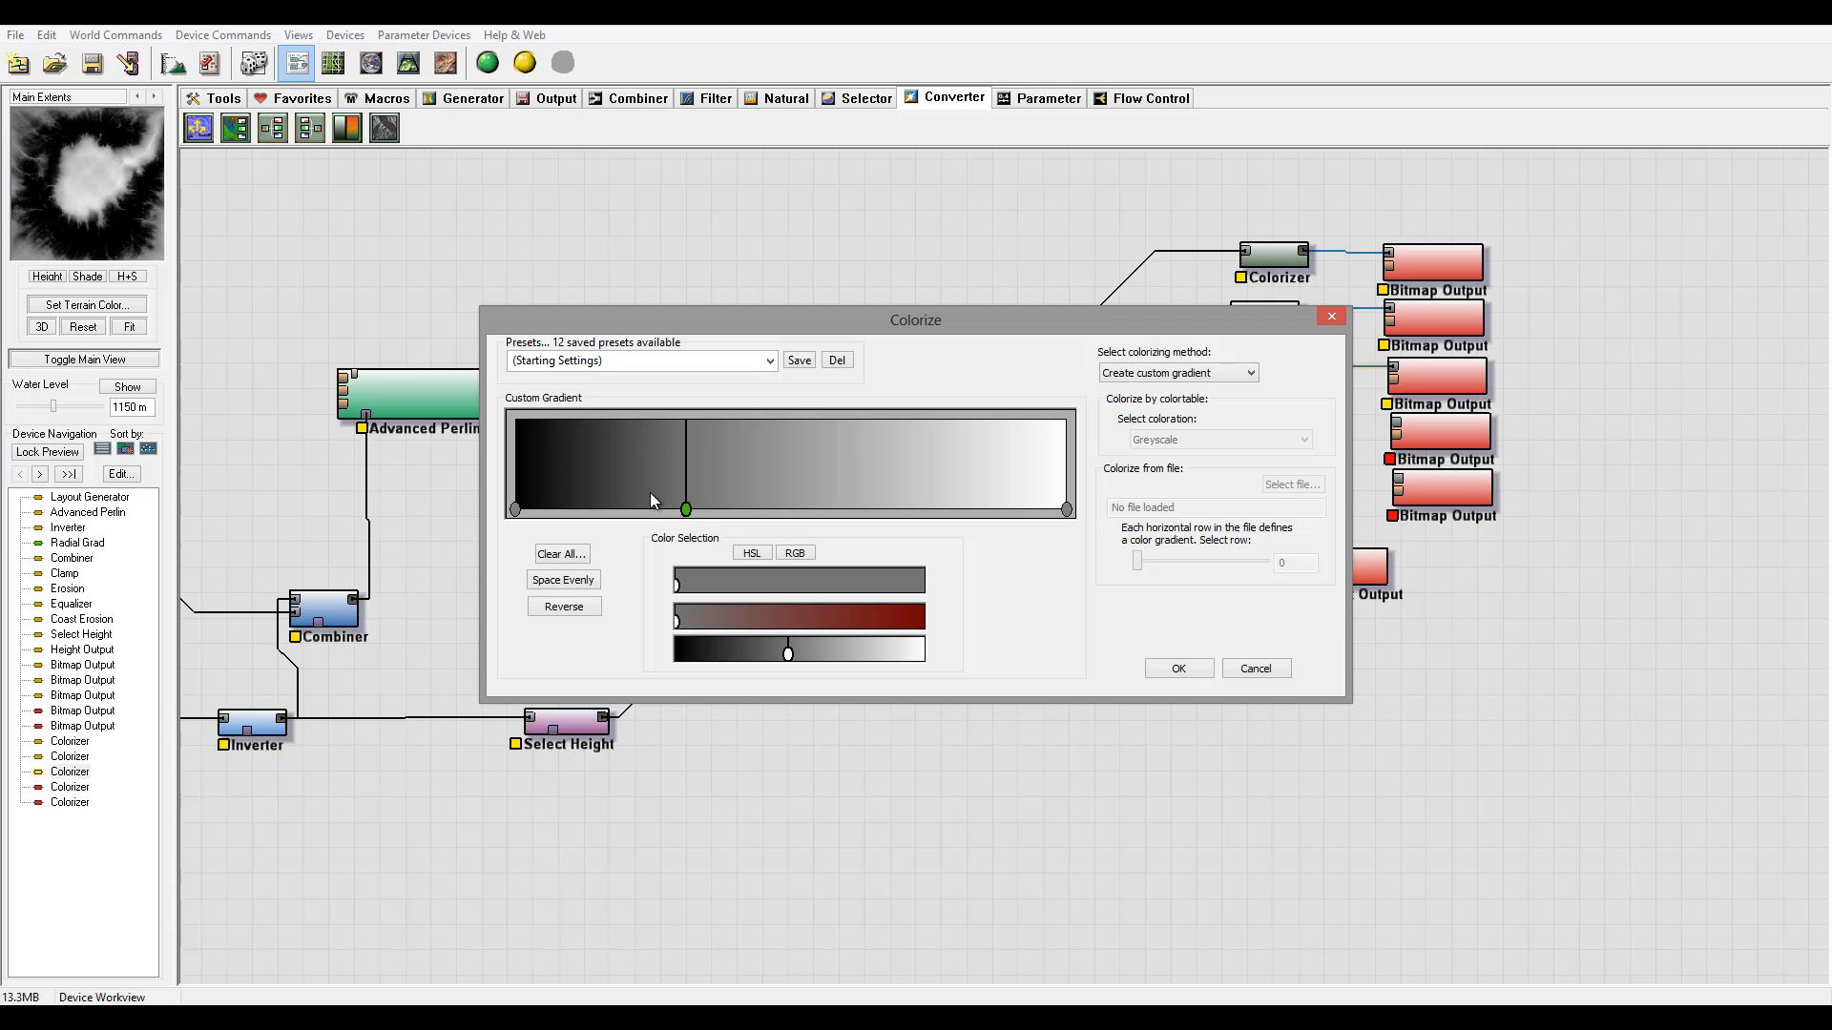
{"action": "left_click", "coordinate": [1179, 669]}
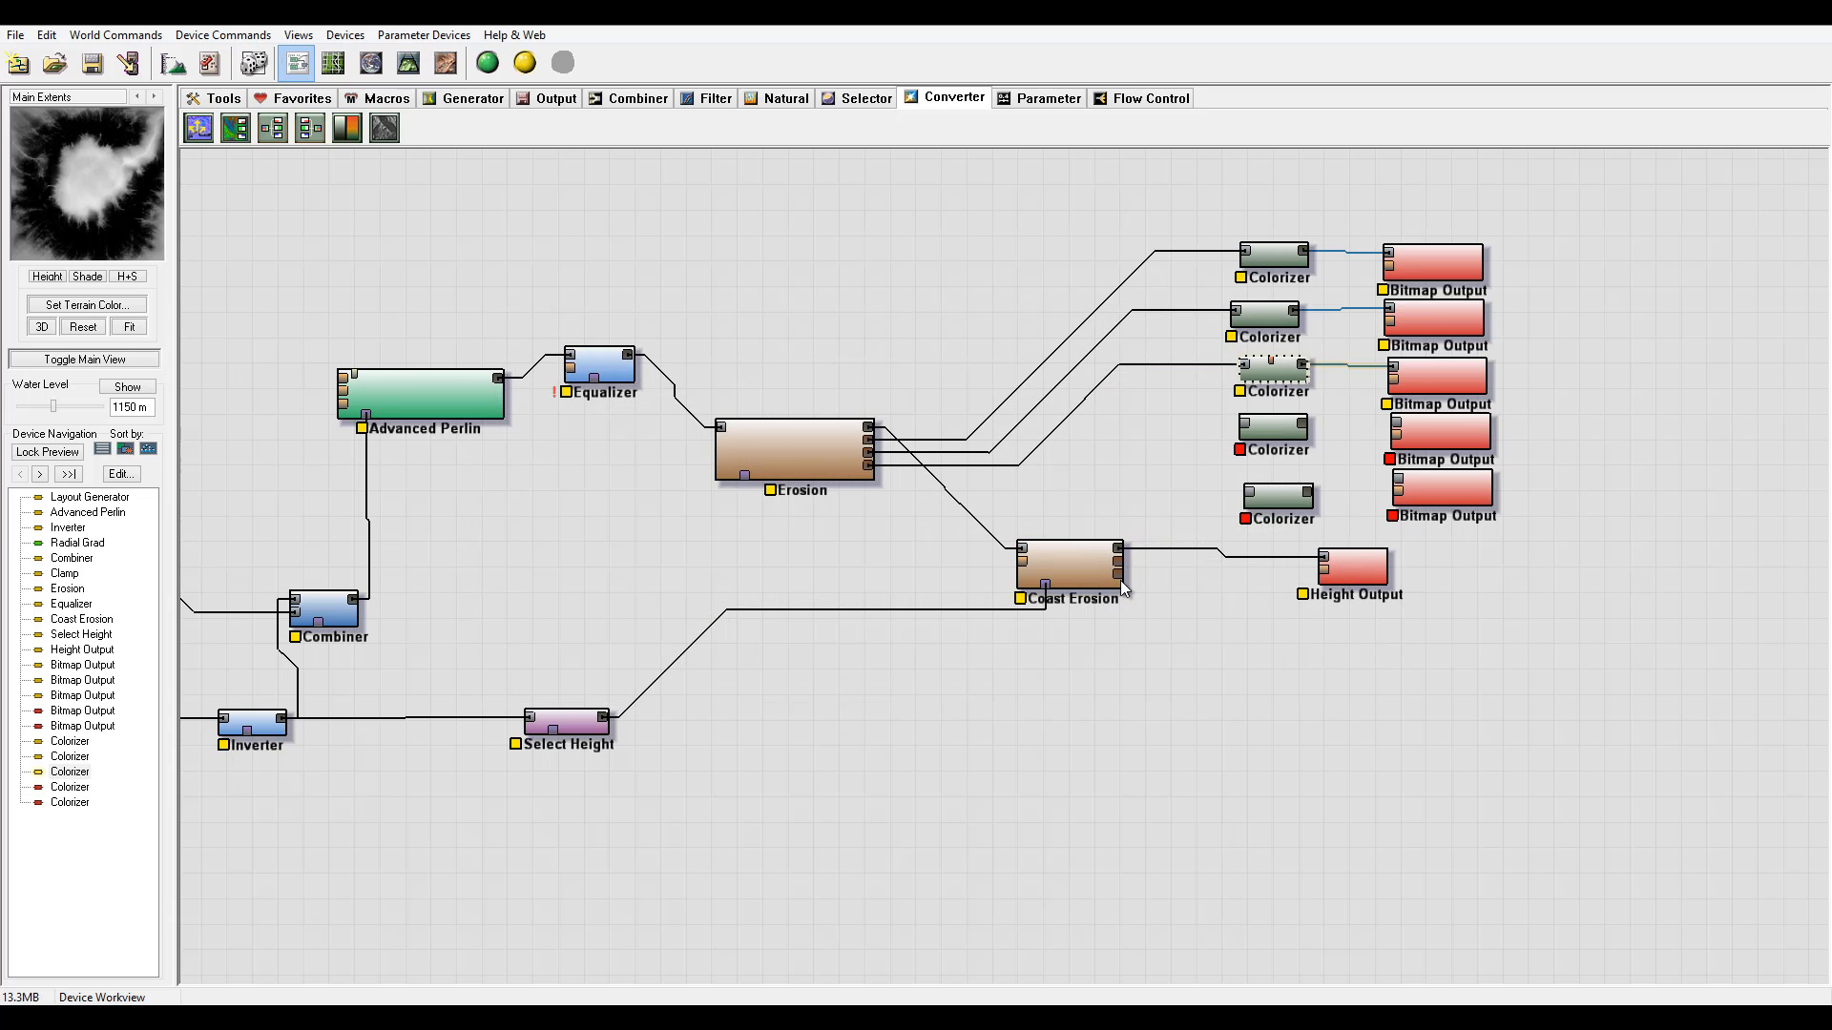
- Move the Height Output and the Coast Erosion device slightly lower in the network
{"action": "left_click", "coordinate": [1092, 573]}
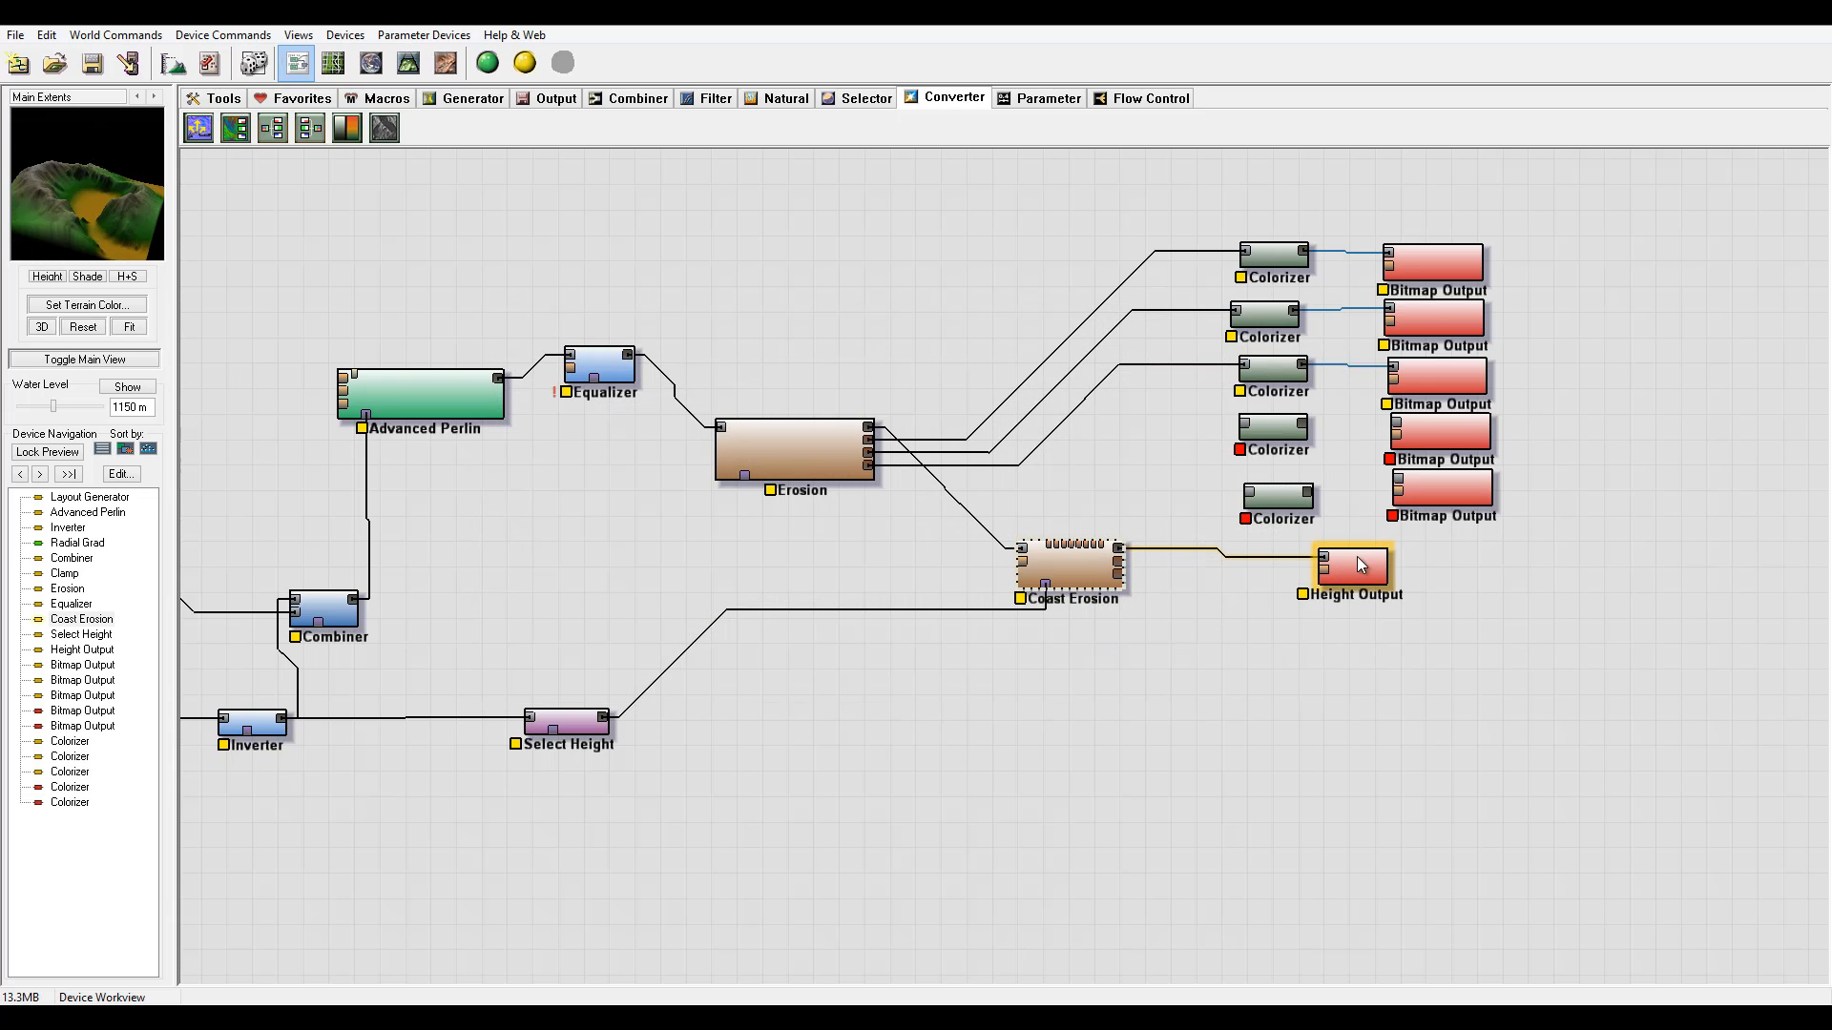
{"action": "left_click_drag", "start_coordinate": [1360, 563], "coordinate": [1371, 583]}
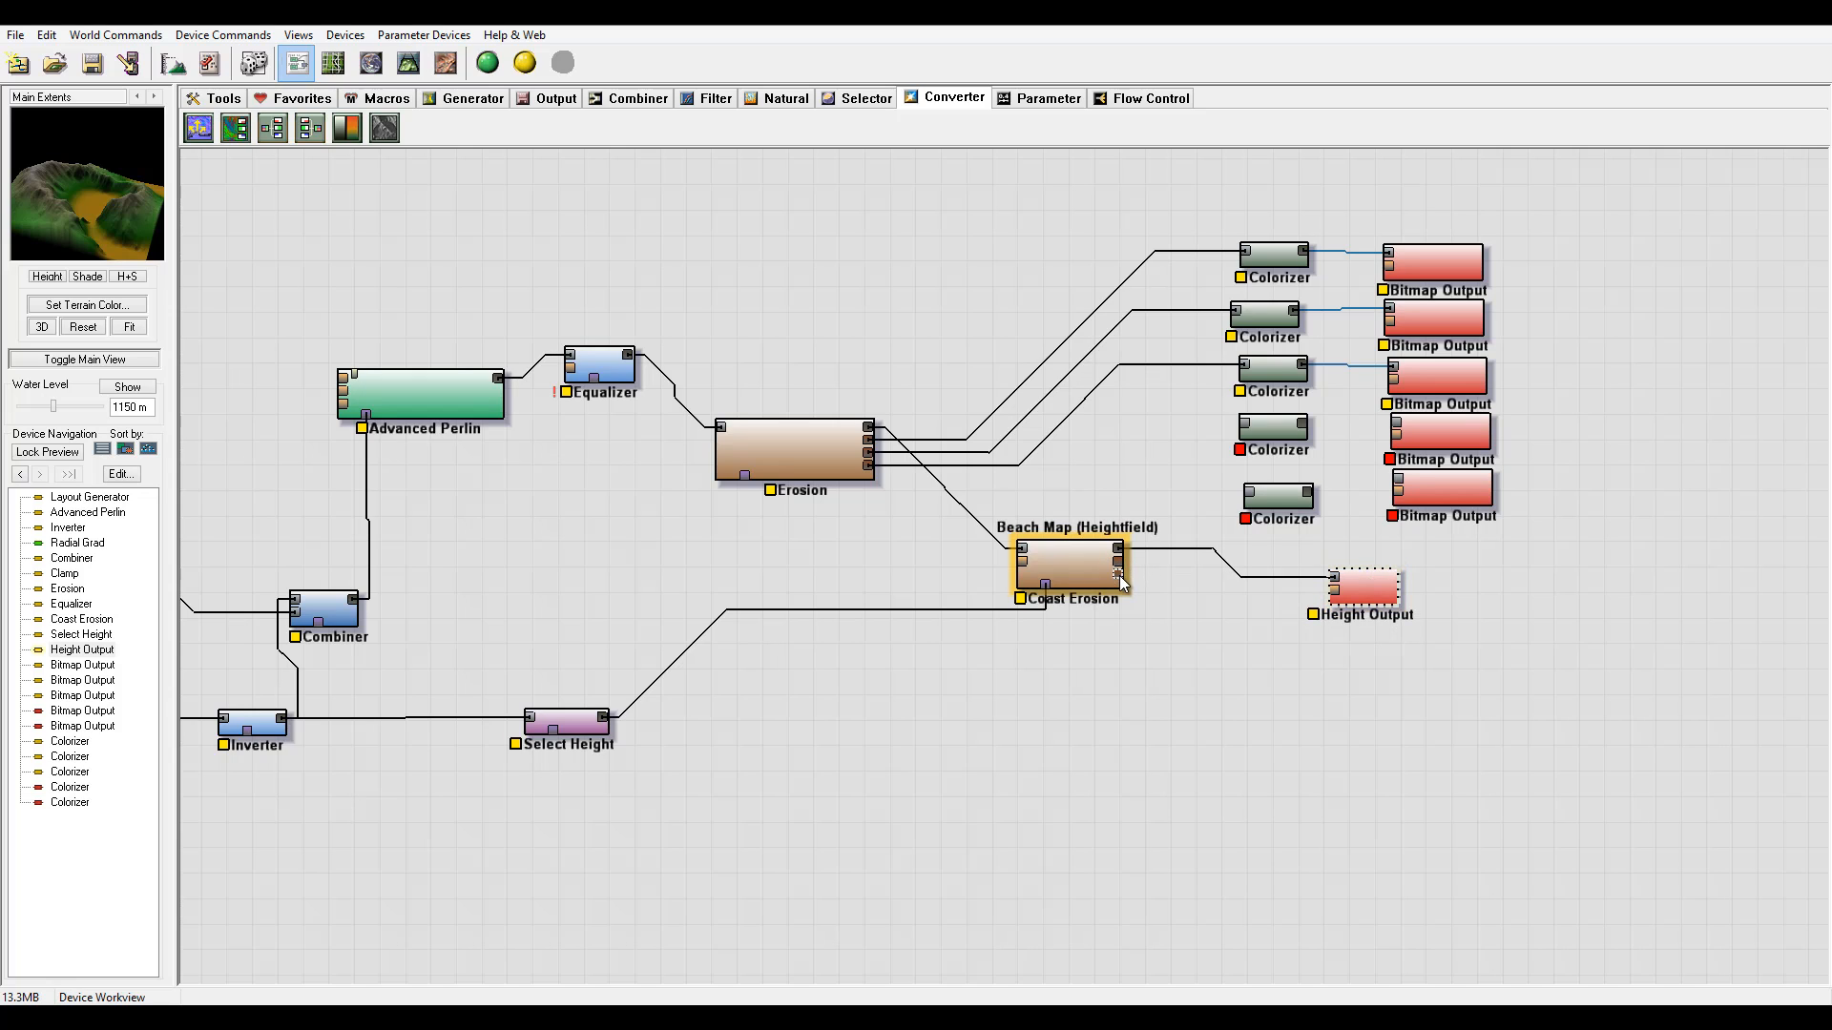
{"action": "left_click_drag", "start_coordinate": [1103, 574], "coordinate": [1087, 613]}
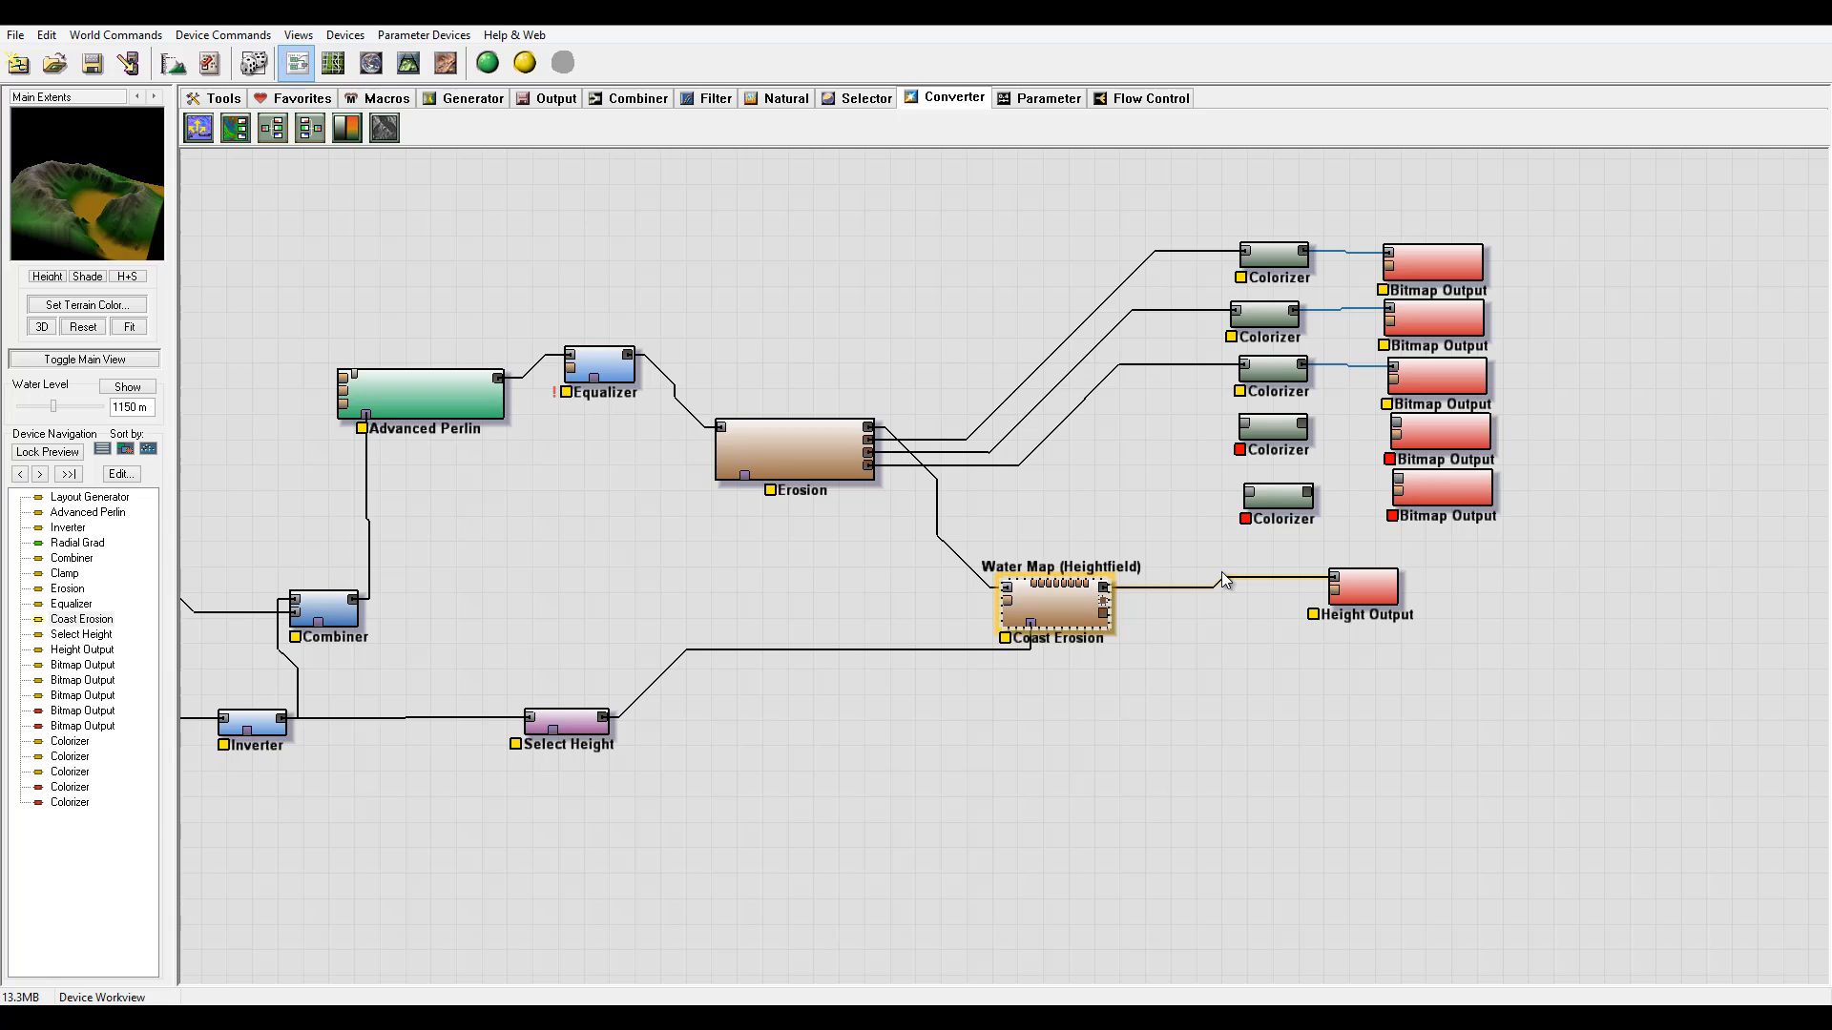
- Delete the lowest unconnected Bitmap Output and the lowest unconnected Colorizer
{"action": "left_click", "coordinate": [1456, 434]}
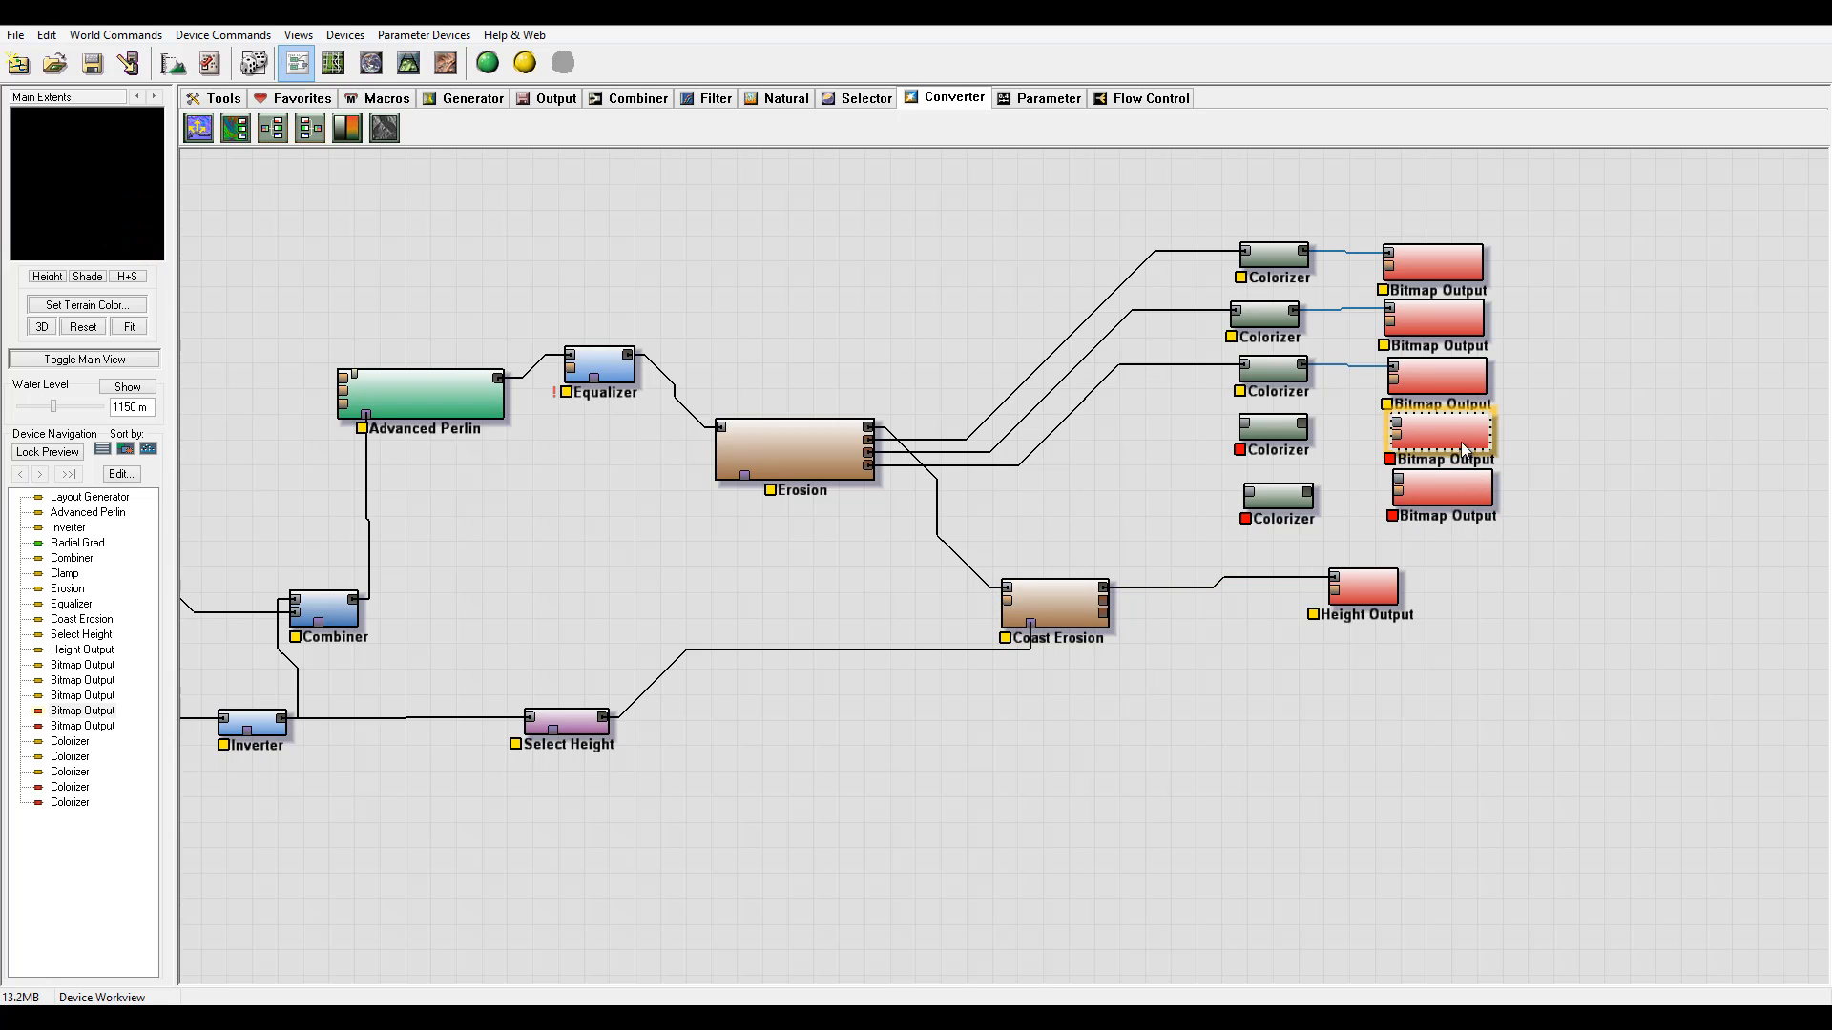
{"action": "left_click", "coordinate": [1451, 491]}
{"action": "key", "text": "Delete"}
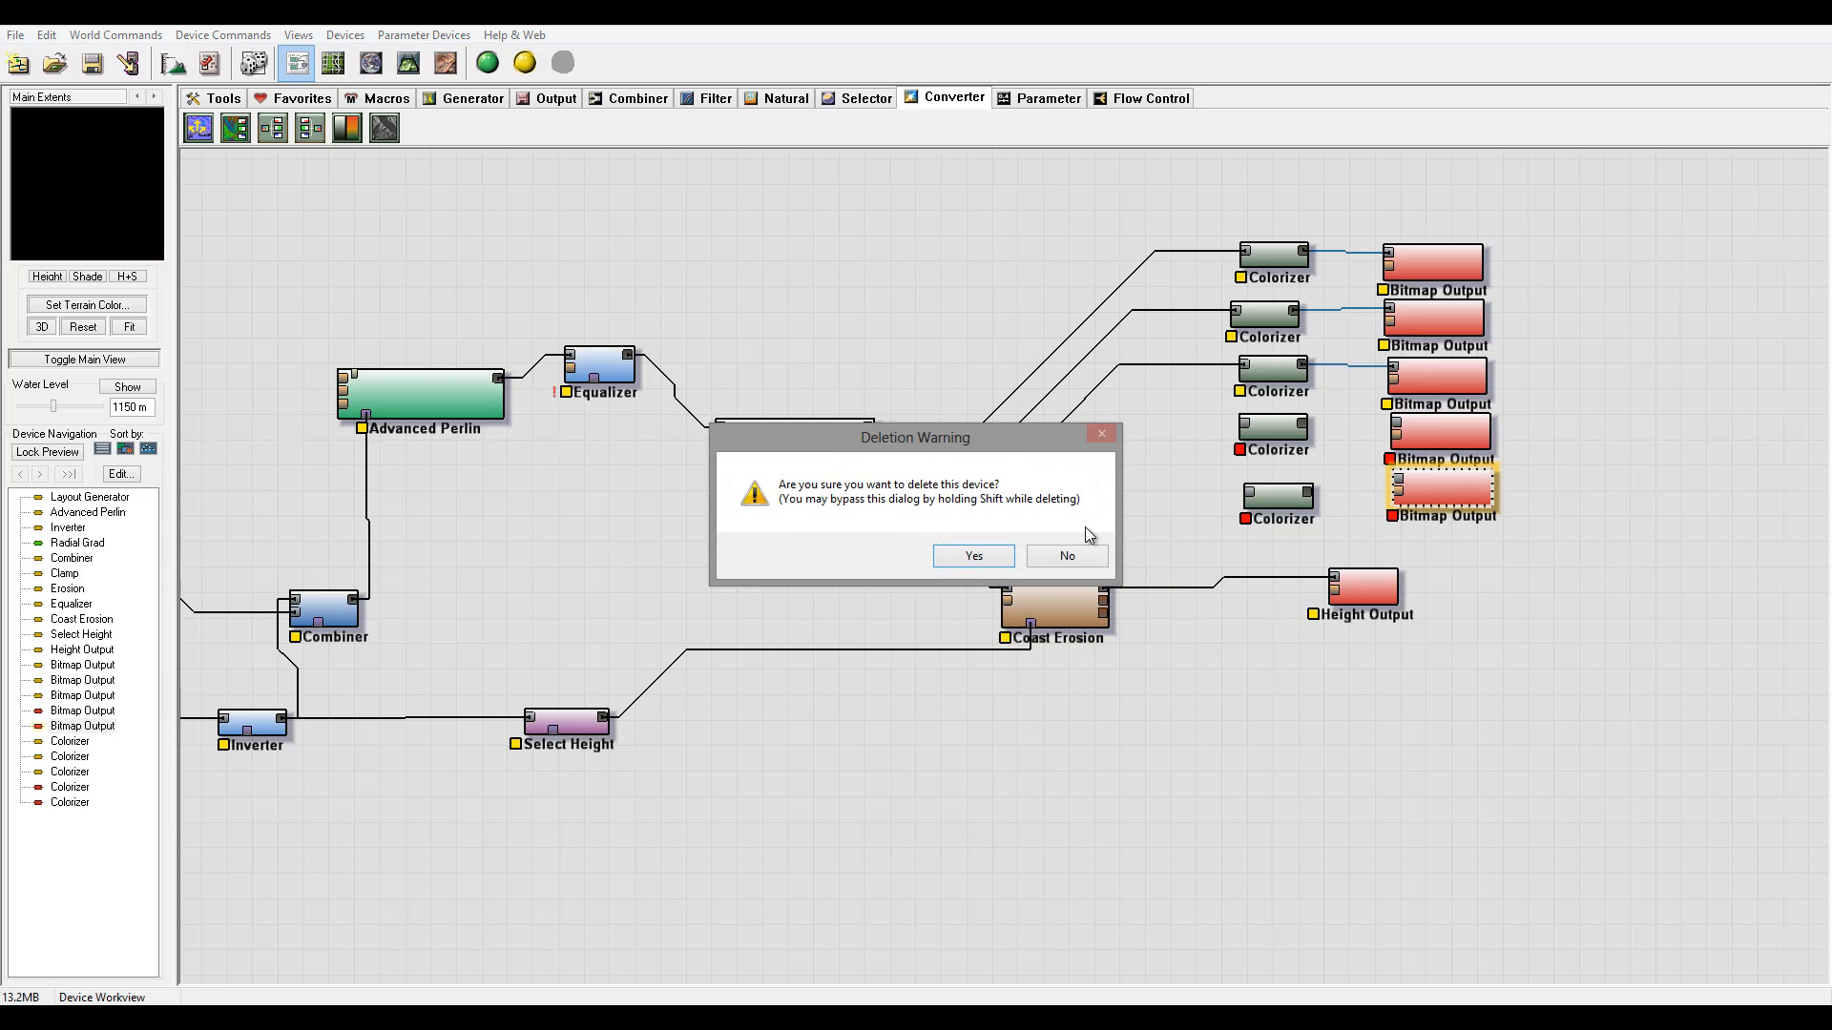
{"action": "left_click", "coordinate": [992, 563]}
{"action": "left_click", "coordinate": [1291, 496]}
{"action": "key", "text": "Delete"}
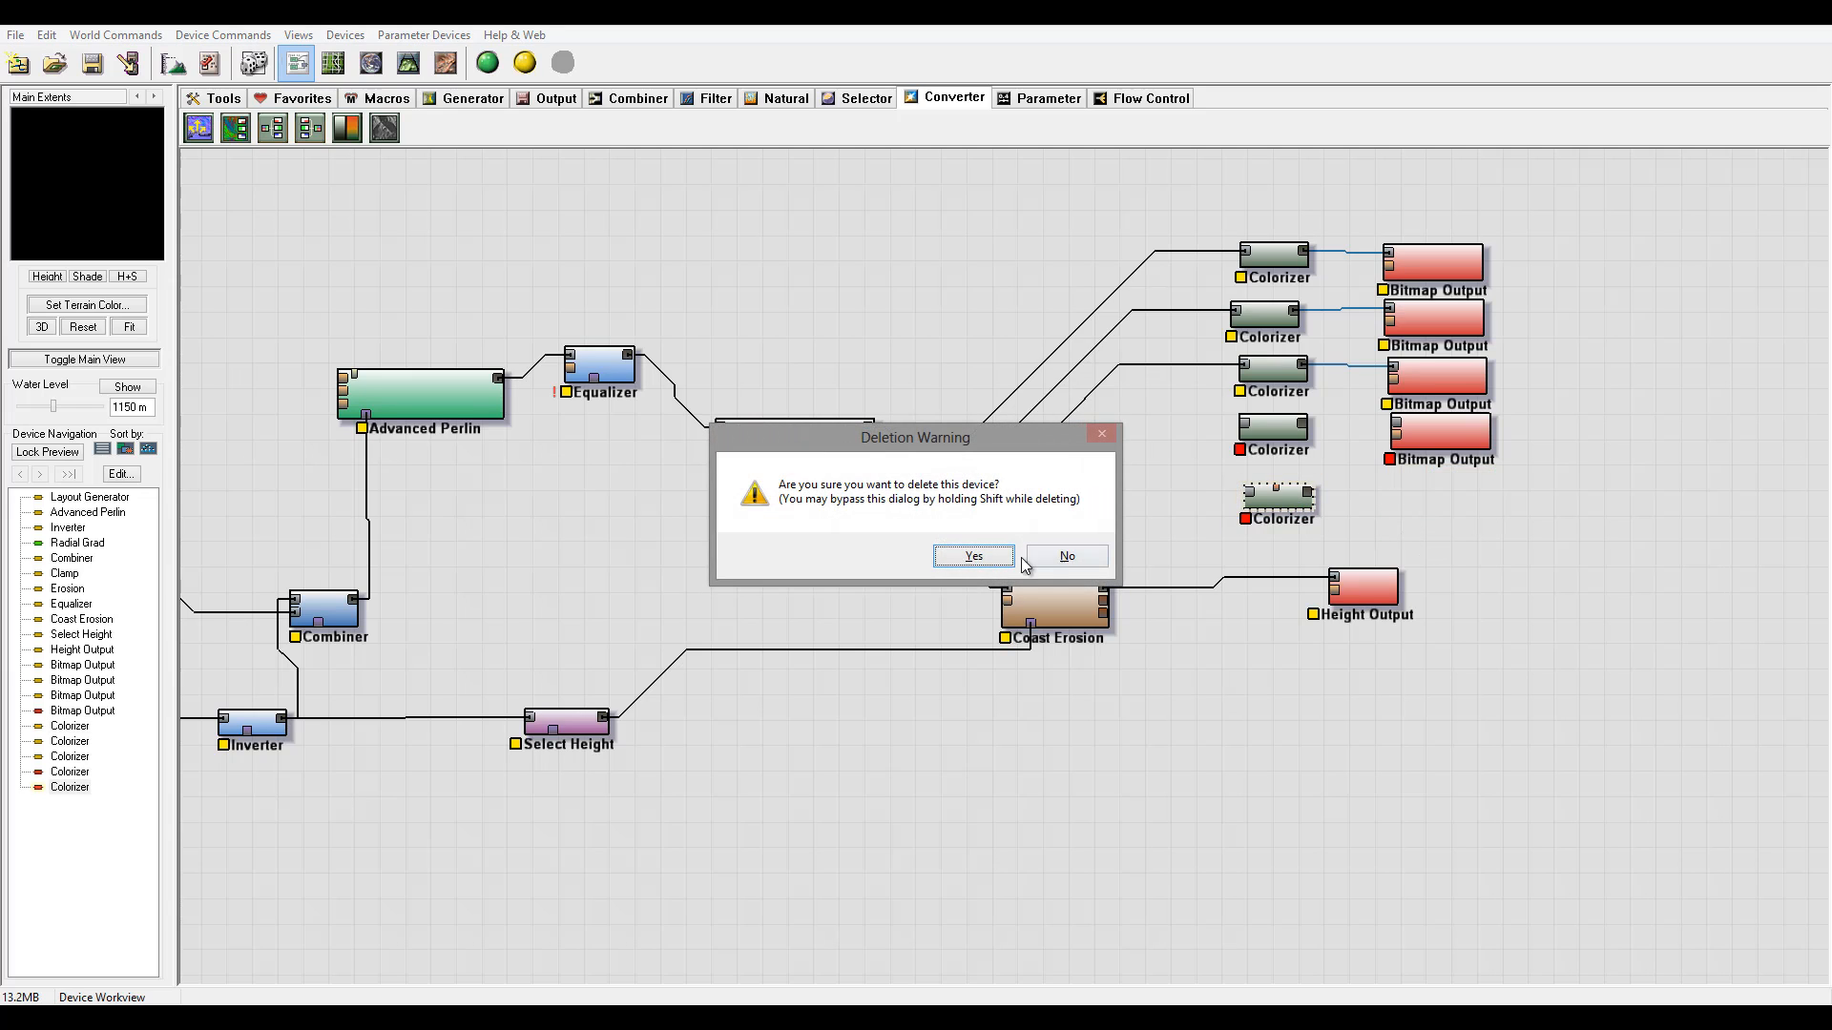
{"action": "left_click", "coordinate": [1011, 559]}
- Add a second Height Output below the first and connect it to Coast Erosion's Water Map output
{"action": "left_click", "coordinate": [549, 99]}
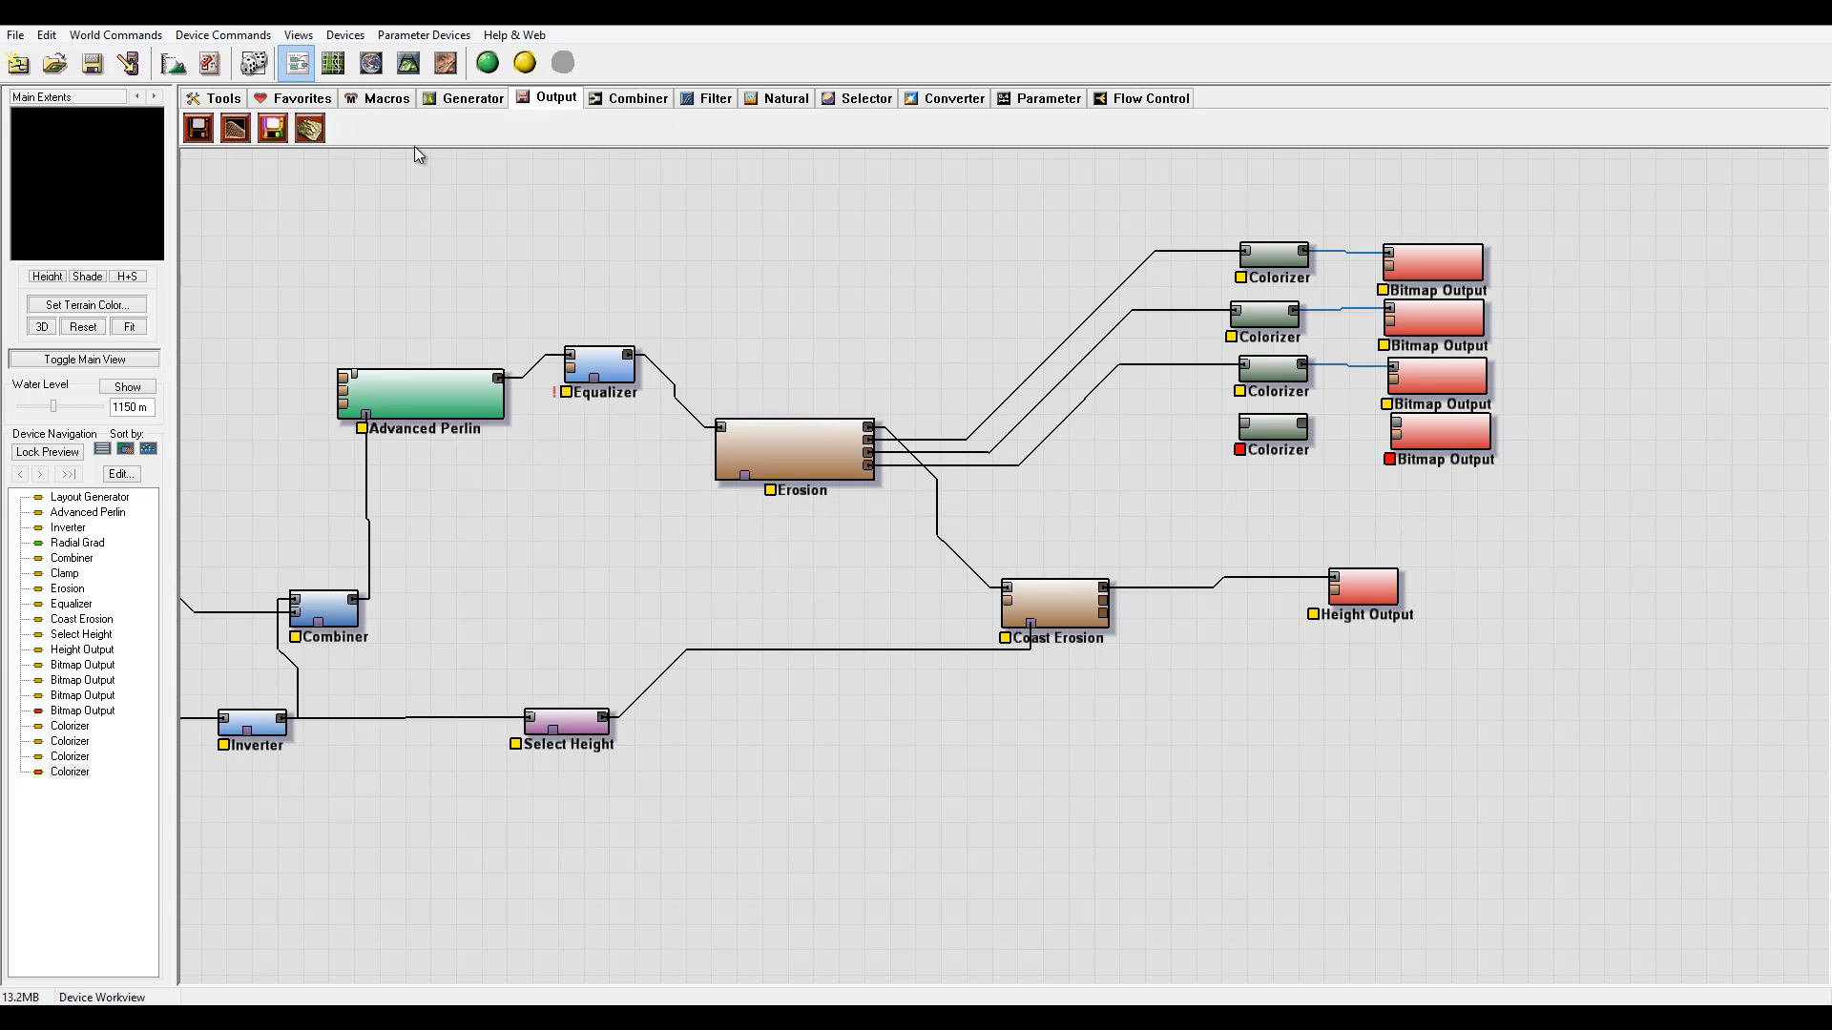
{"action": "left_click", "coordinate": [236, 128]}
{"action": "left_click", "coordinate": [1366, 679]}
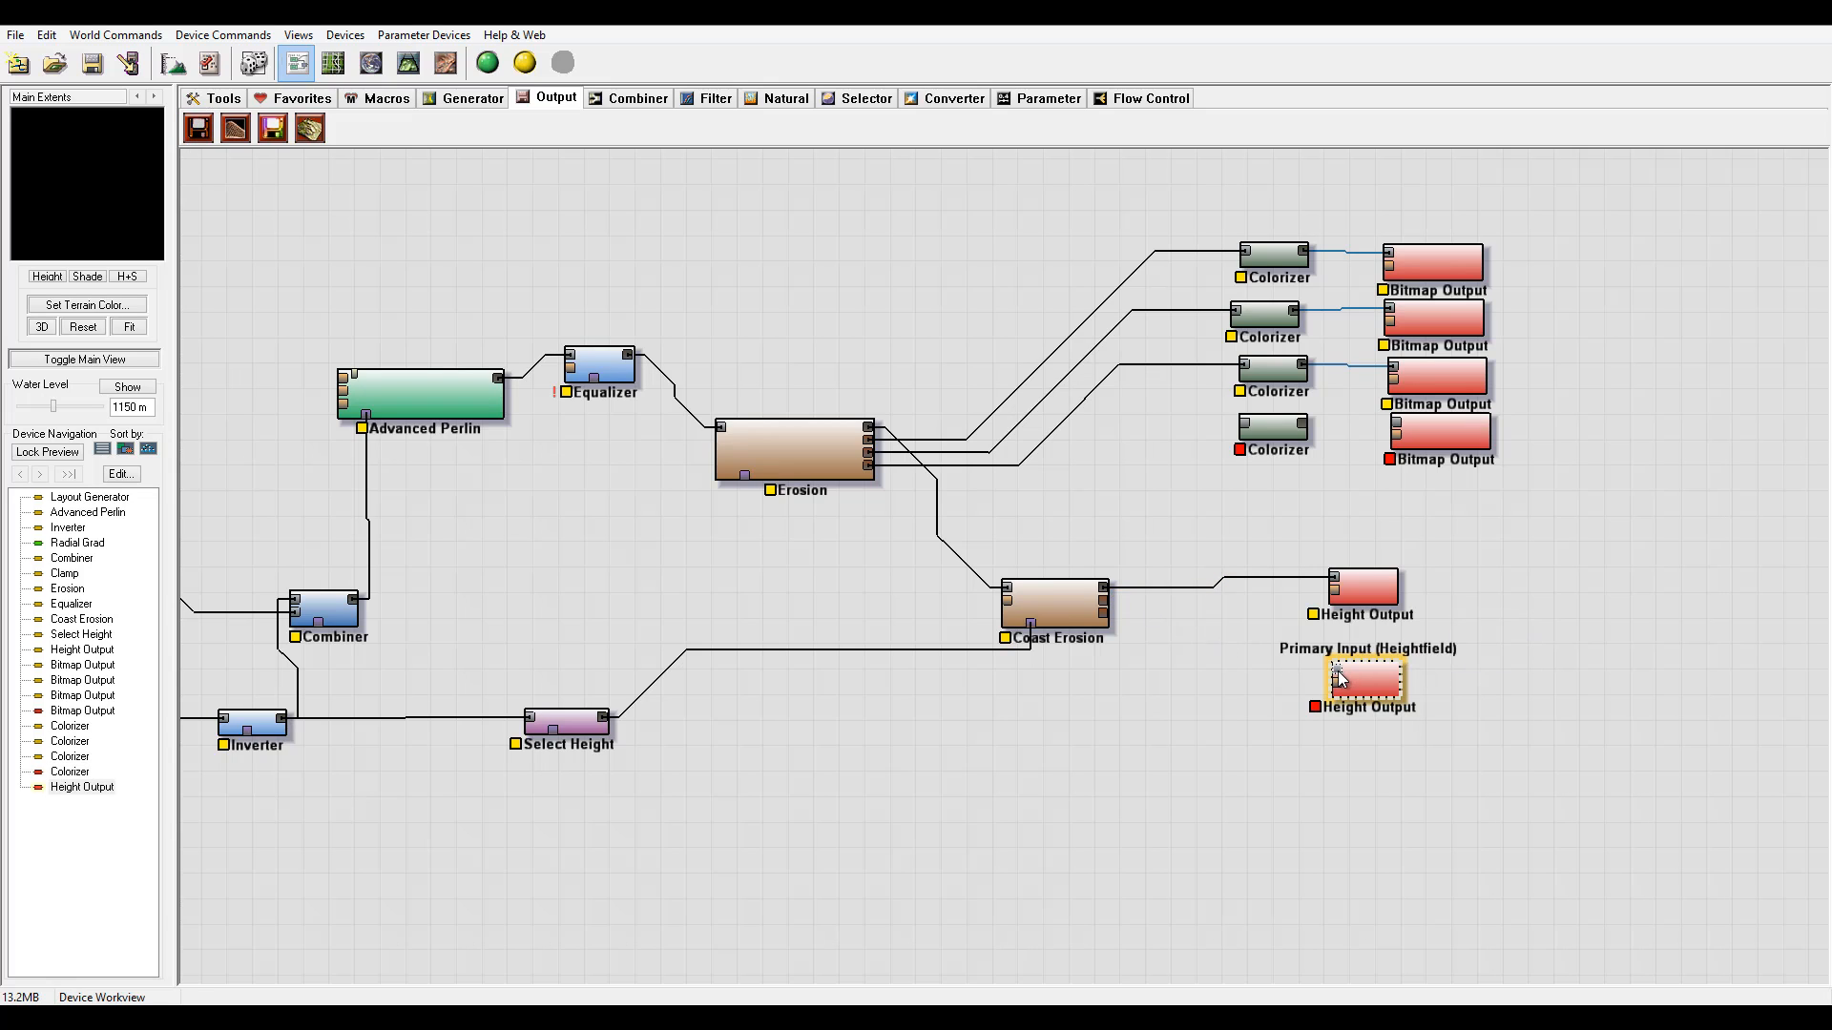
{"action": "left_click_drag", "start_coordinate": [1337, 670], "coordinate": [1101, 612]}
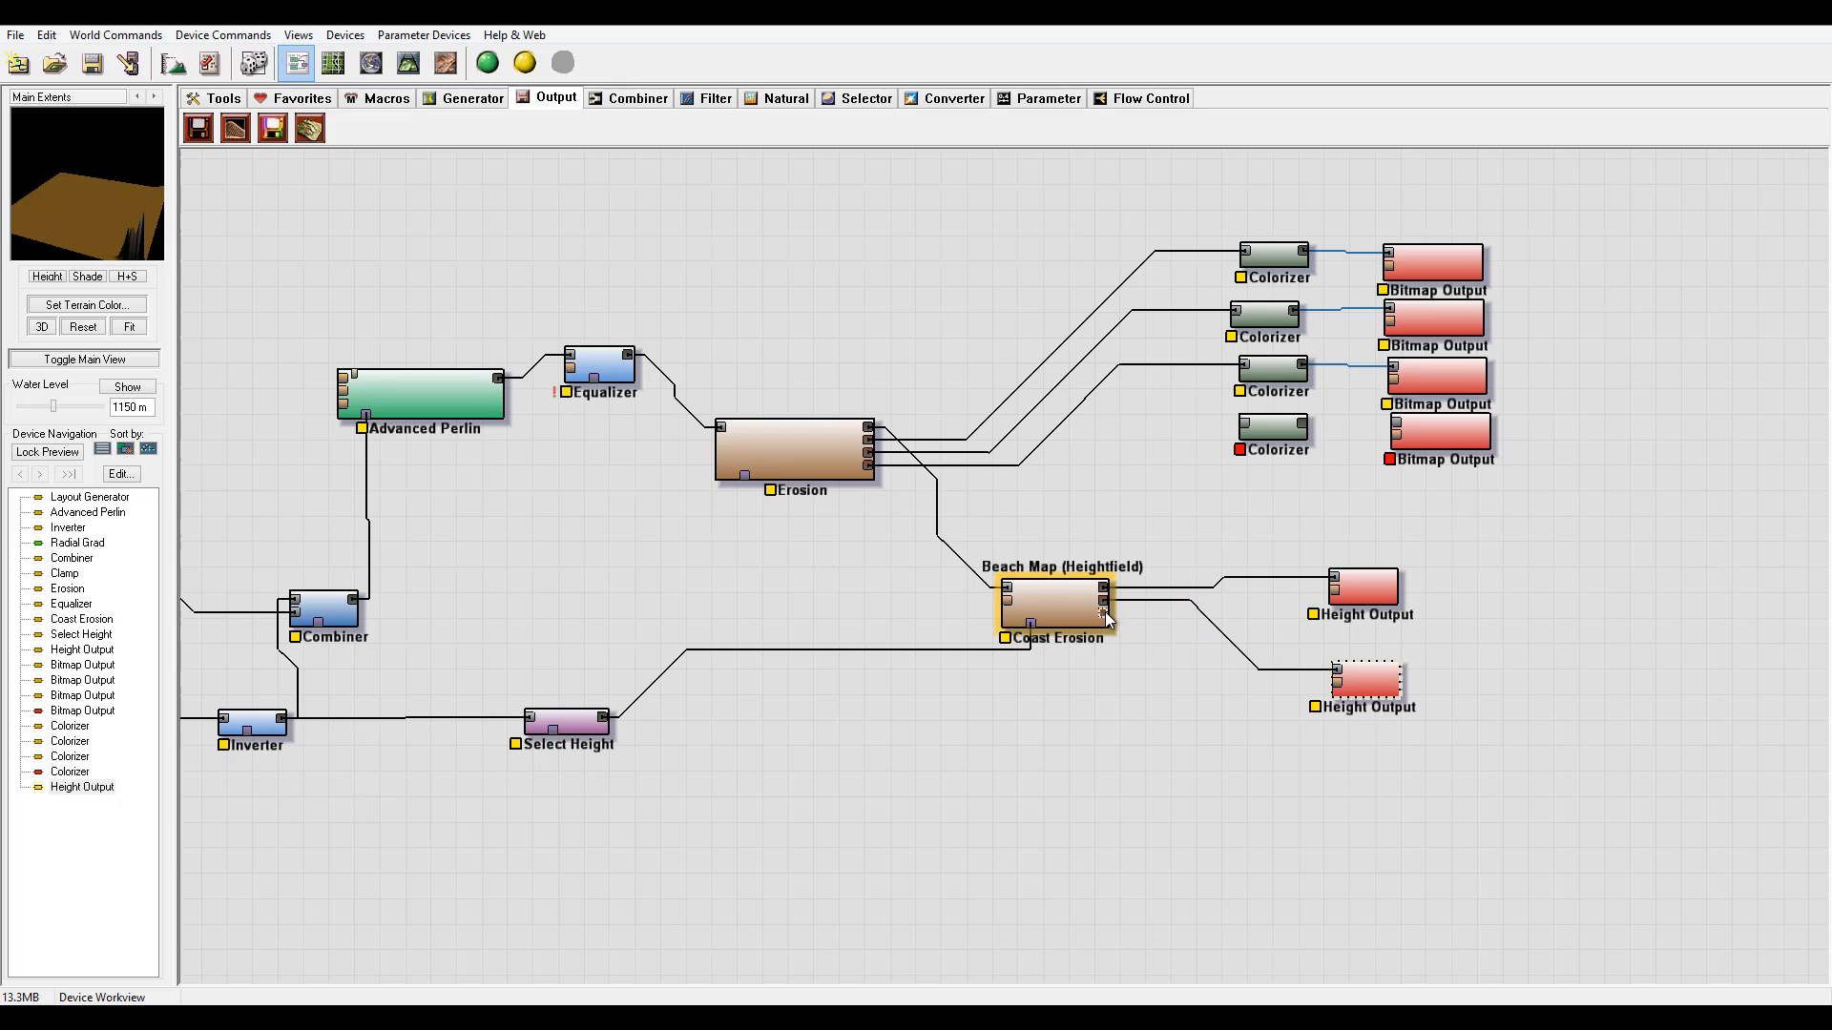
- Route Coast Erosion's Beach Map through the fourth Colorizer to the fourth Bitmap Output, and place a grey gradient stop at about 27%
{"action": "left_click_drag", "start_coordinate": [1104, 611], "coordinate": [1395, 426]}
{"action": "double_click", "coordinate": [1283, 428]}
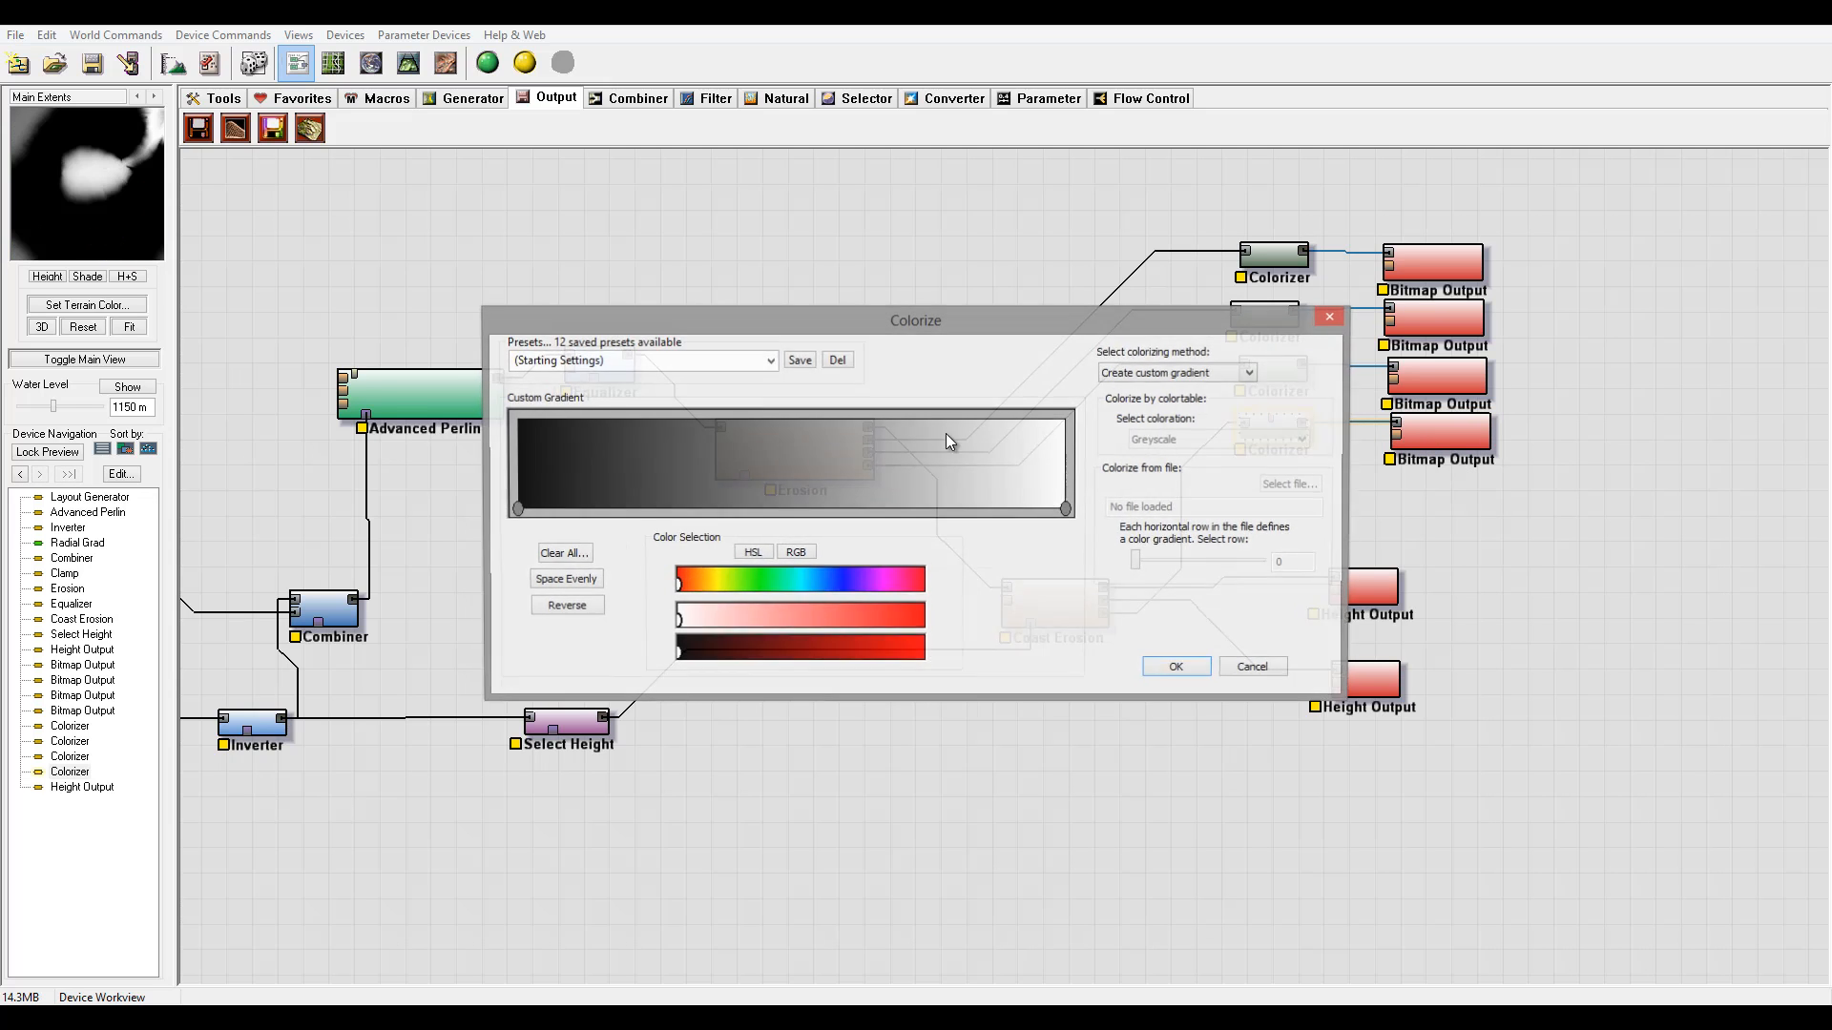
{"action": "left_click", "coordinate": [765, 507]}
{"action": "left_click_drag", "start_coordinate": [765, 511], "coordinate": [663, 512]}
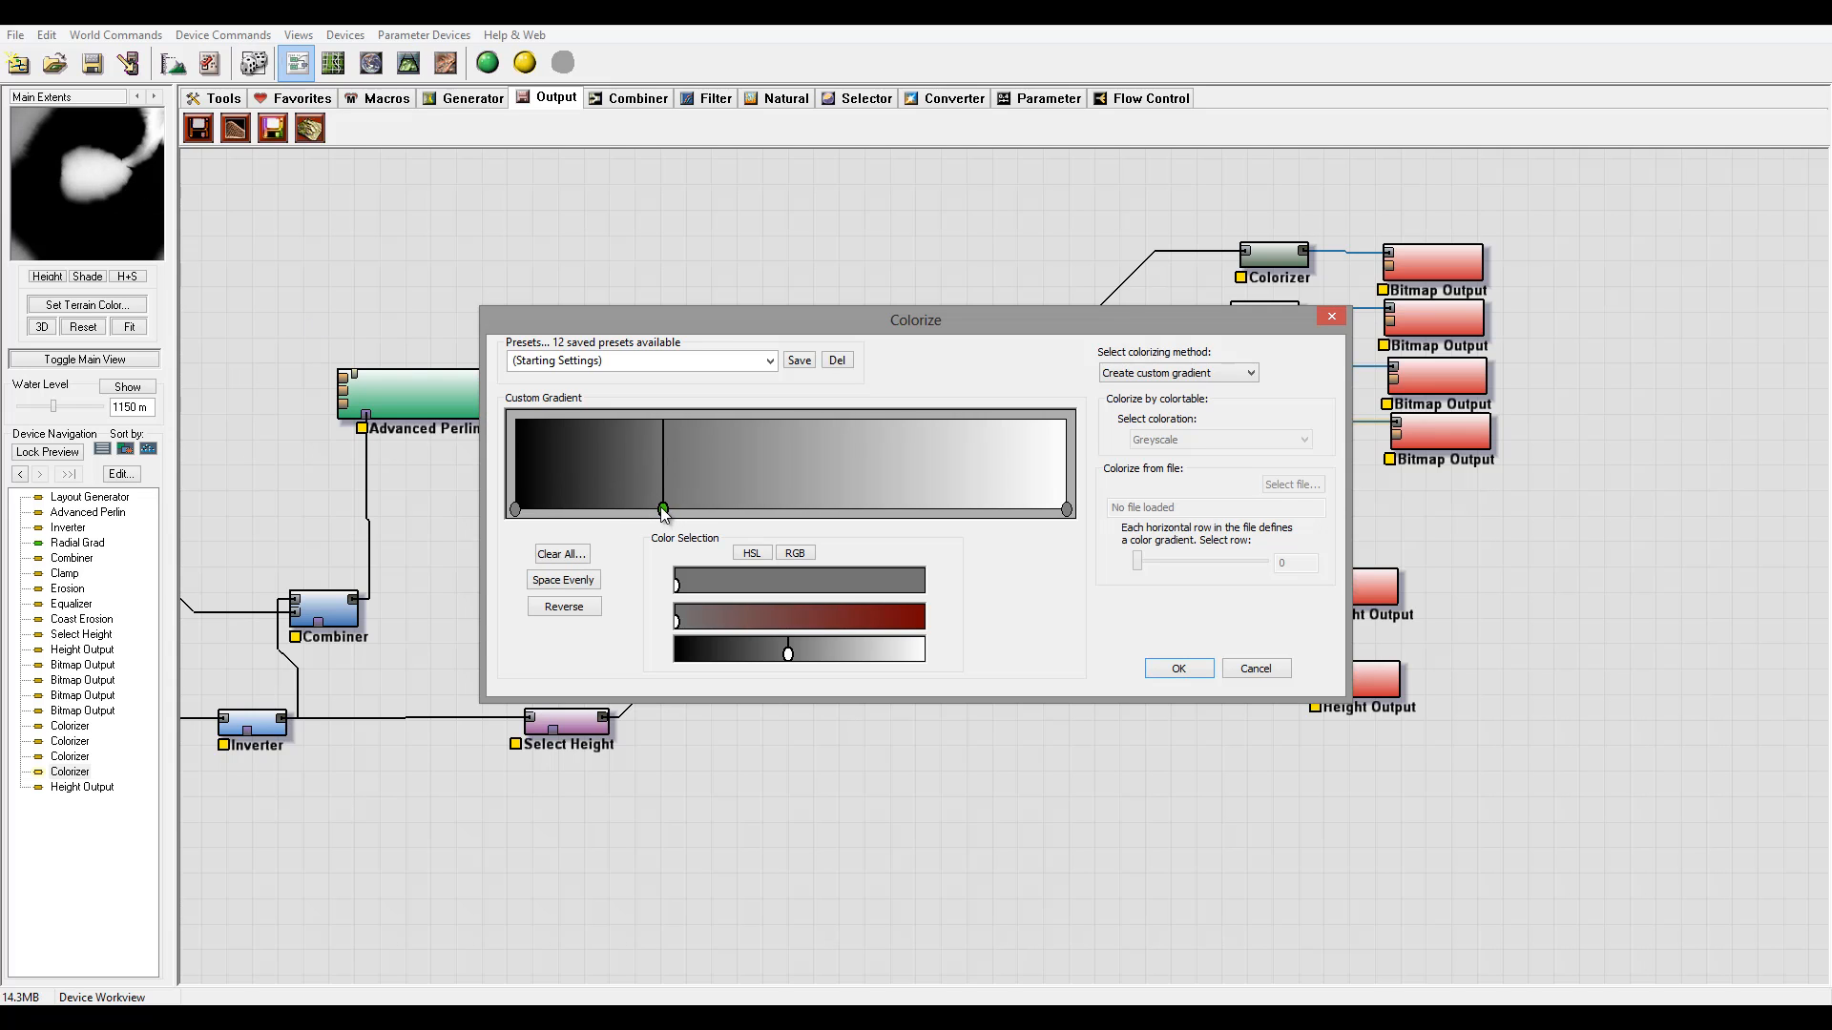
{"action": "left_click", "coordinate": [1178, 668]}
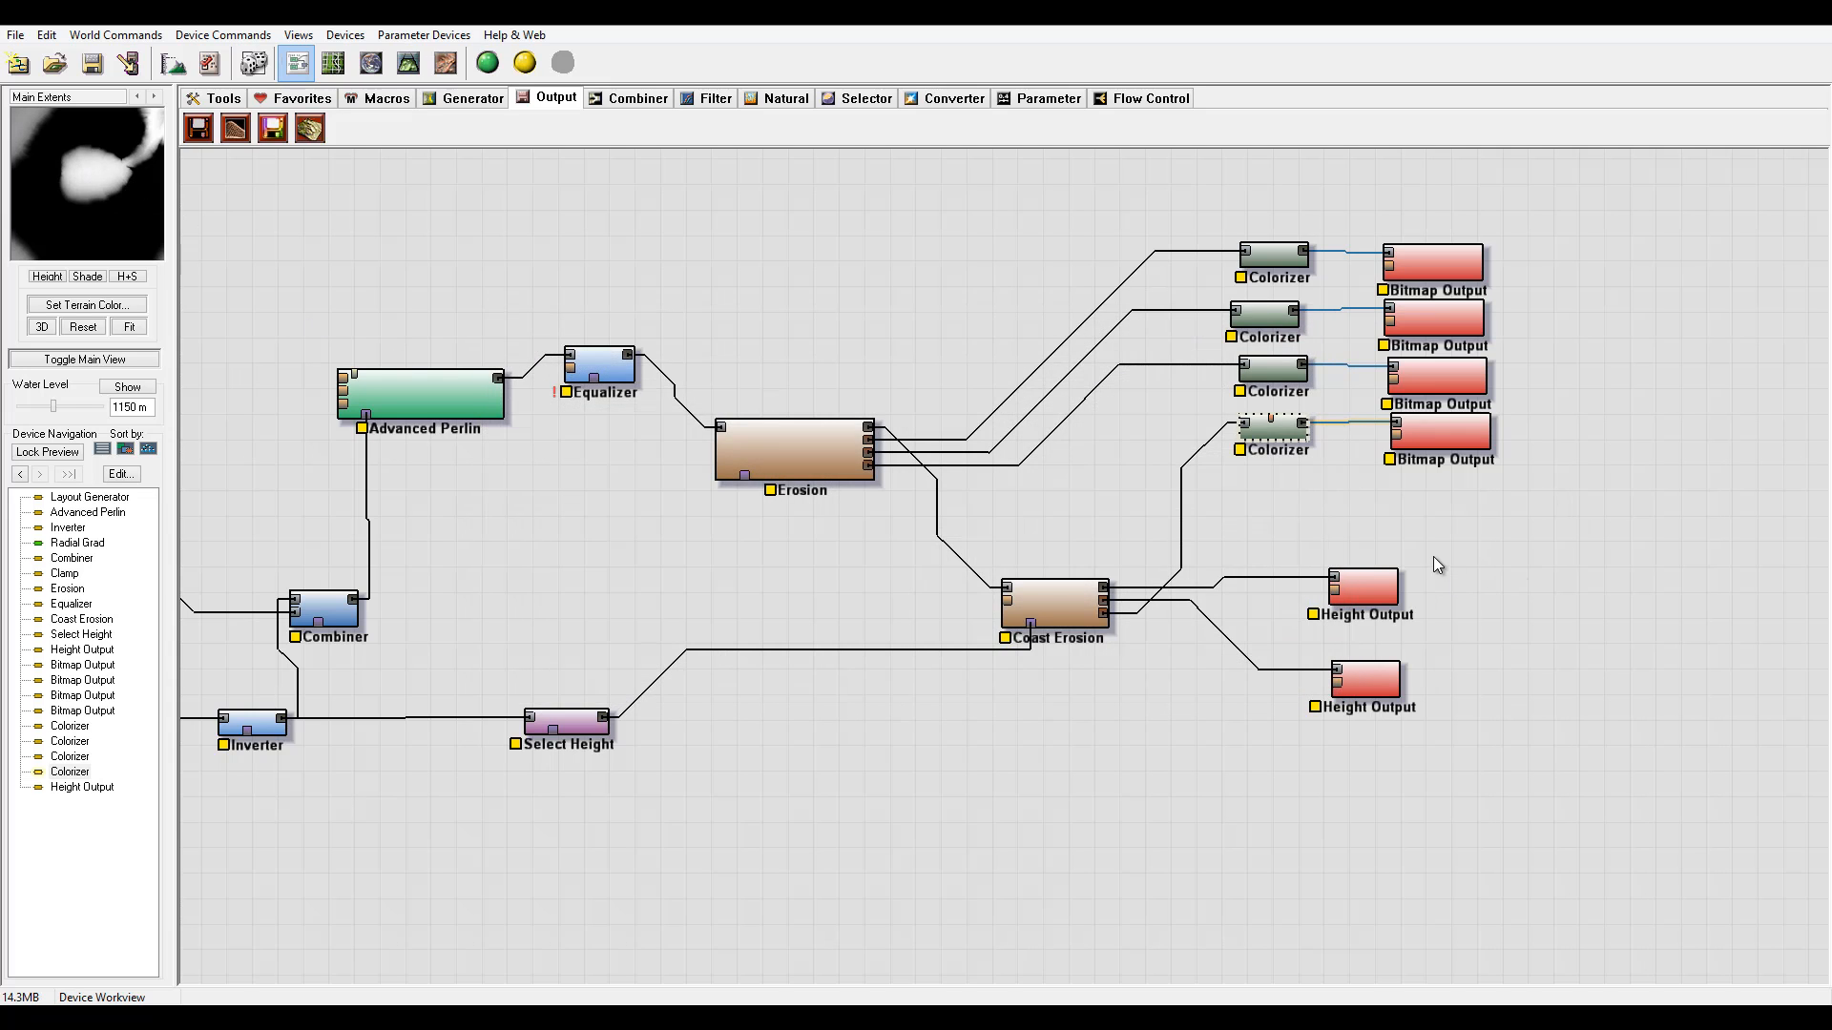
- Move both Height Outputs farther from Coast Erosion, and set the water map's output to TIFF (16bit) with file name L1W
{"action": "left_click_drag", "start_coordinate": [1382, 596], "coordinate": [1470, 598]}
{"action": "left_click_drag", "start_coordinate": [1369, 695], "coordinate": [1445, 682]}
{"action": "double_click", "coordinate": [1446, 682]}
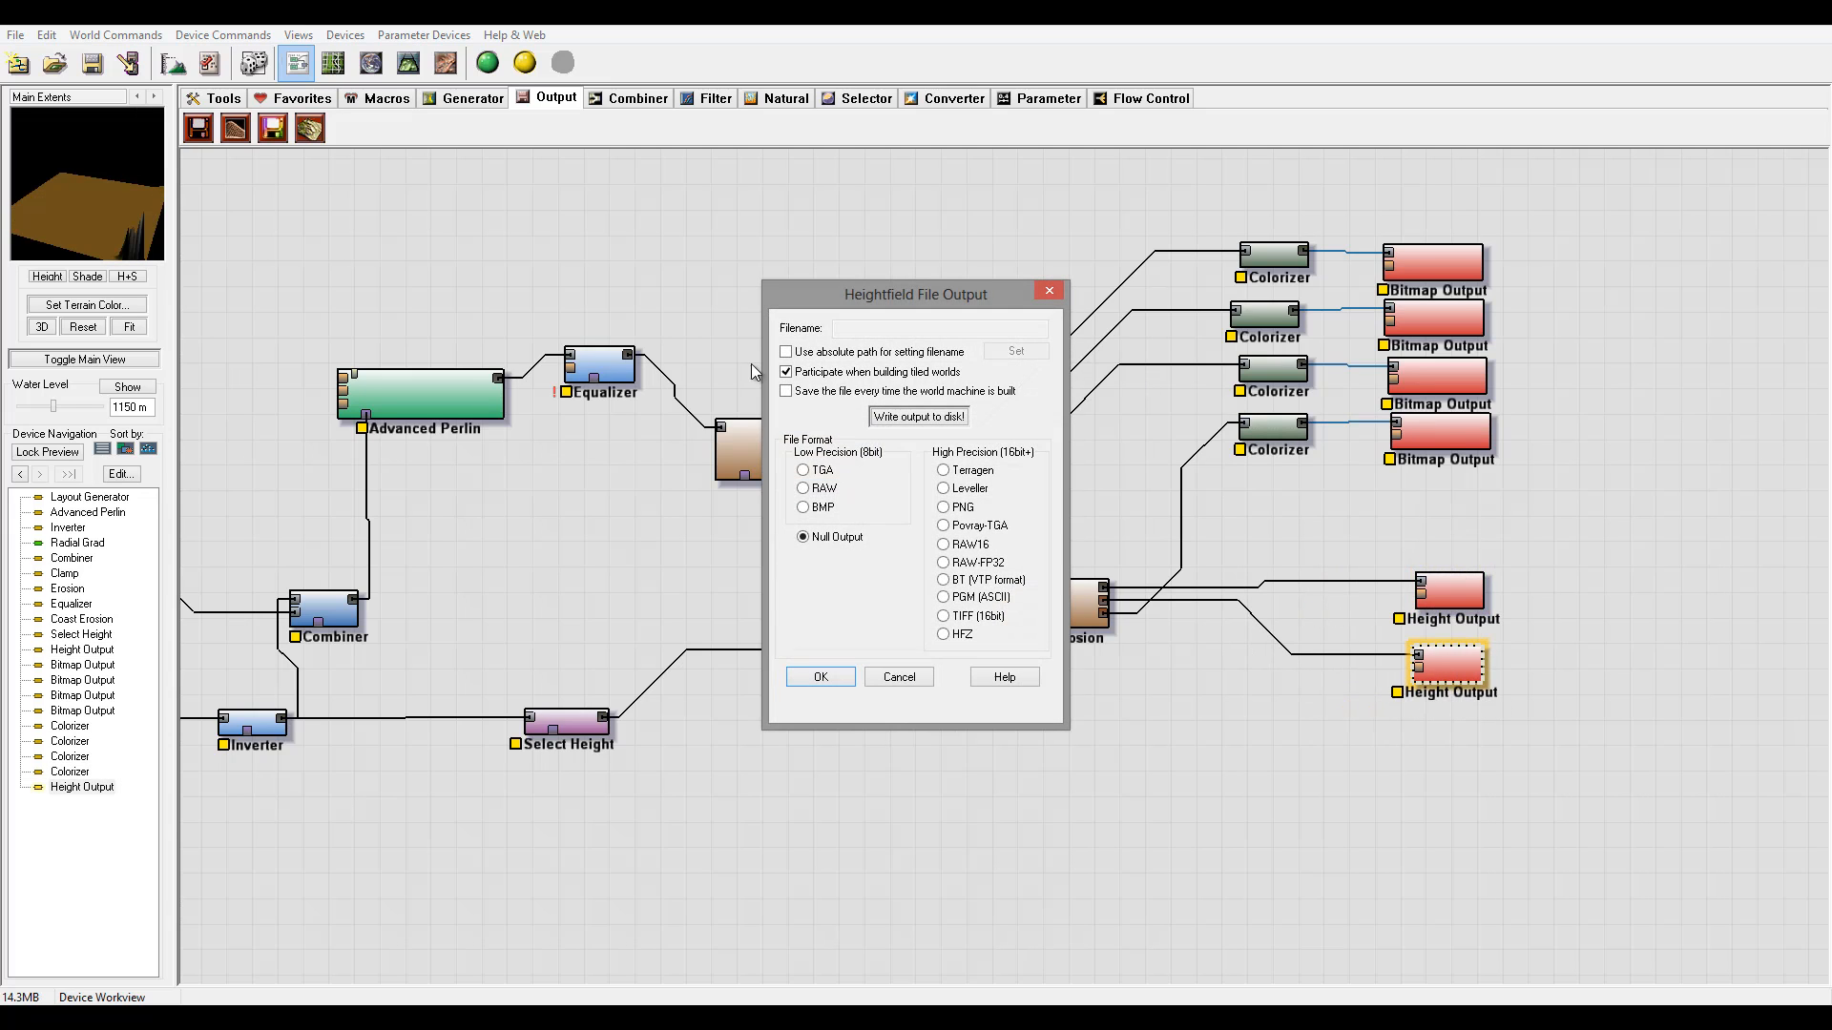
{"action": "left_click", "coordinate": [962, 616]}
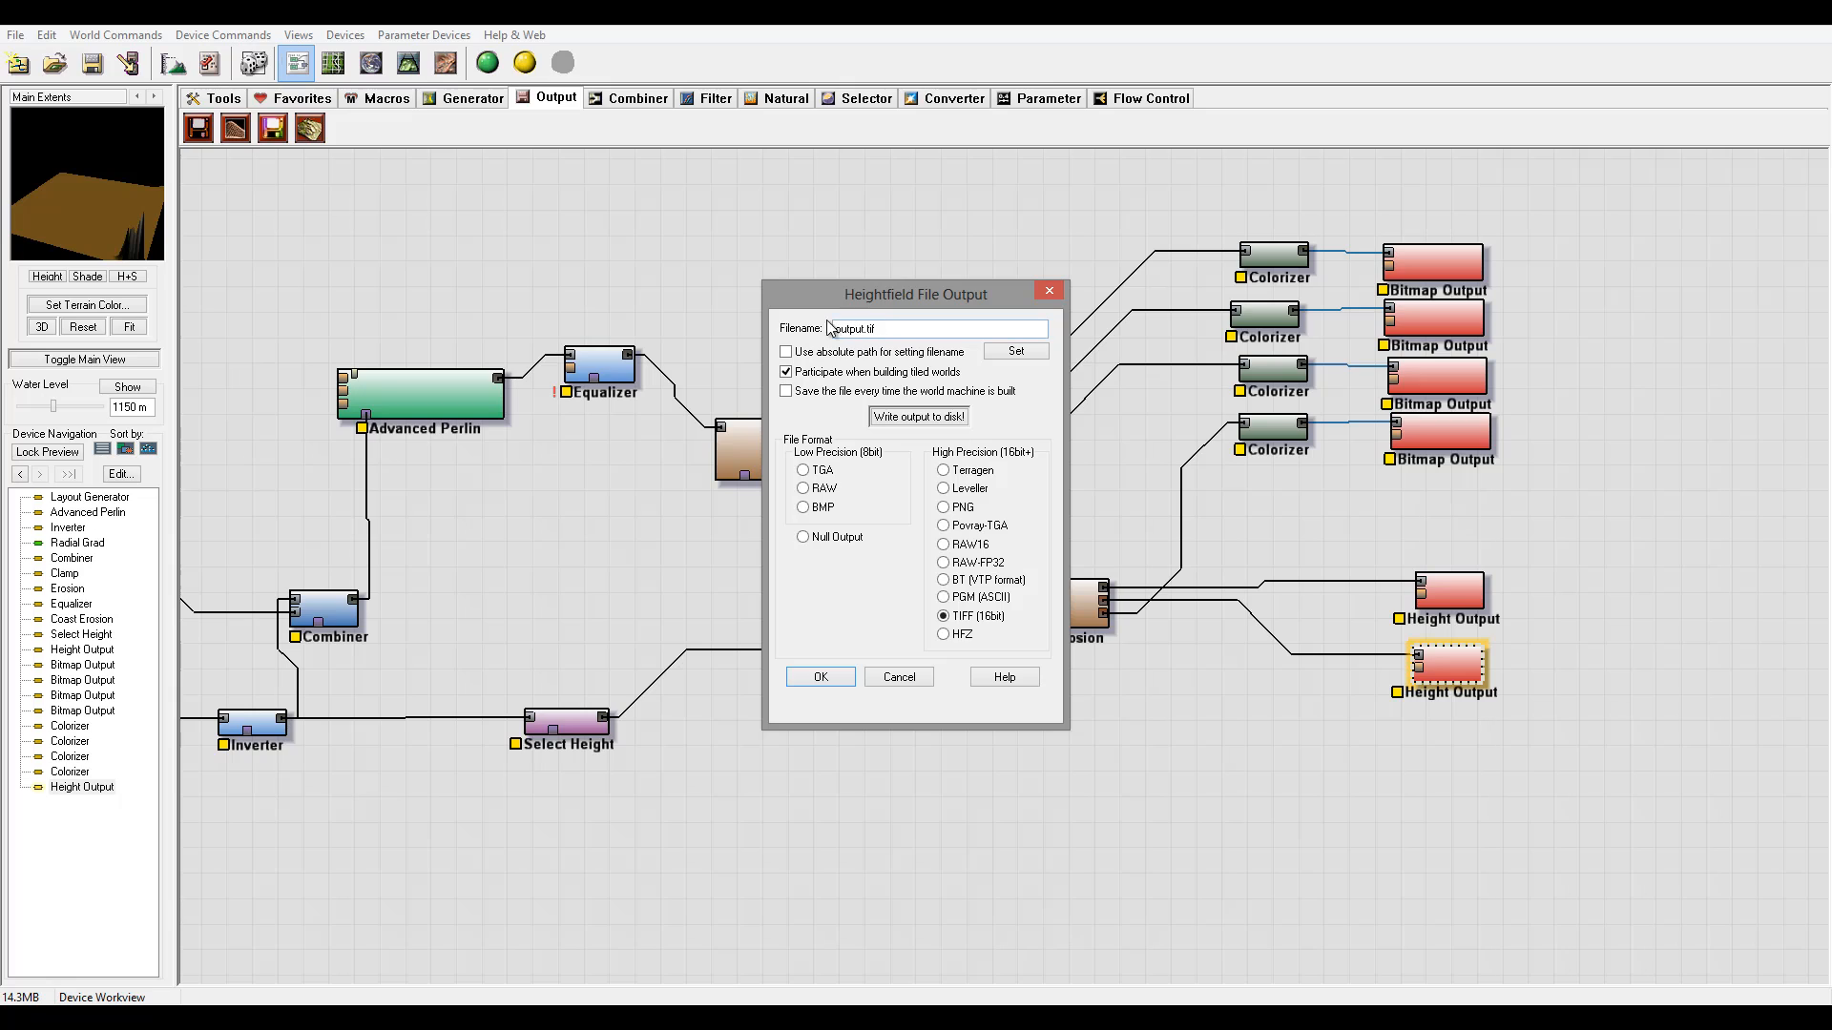
{"action": "left_click", "coordinate": [863, 329]}
{"action": "type", "text": "L1b"}
{"action": "key", "text": "BackSpace"}
{"action": "type", "text": "W"}
{"action": "left_click", "coordinate": [820, 676]}
- Set the upper Height Output, fed by Coast Erosion's primary output, to TIFF (16bit) with file name L1
{"action": "double_click", "coordinate": [1454, 592]}
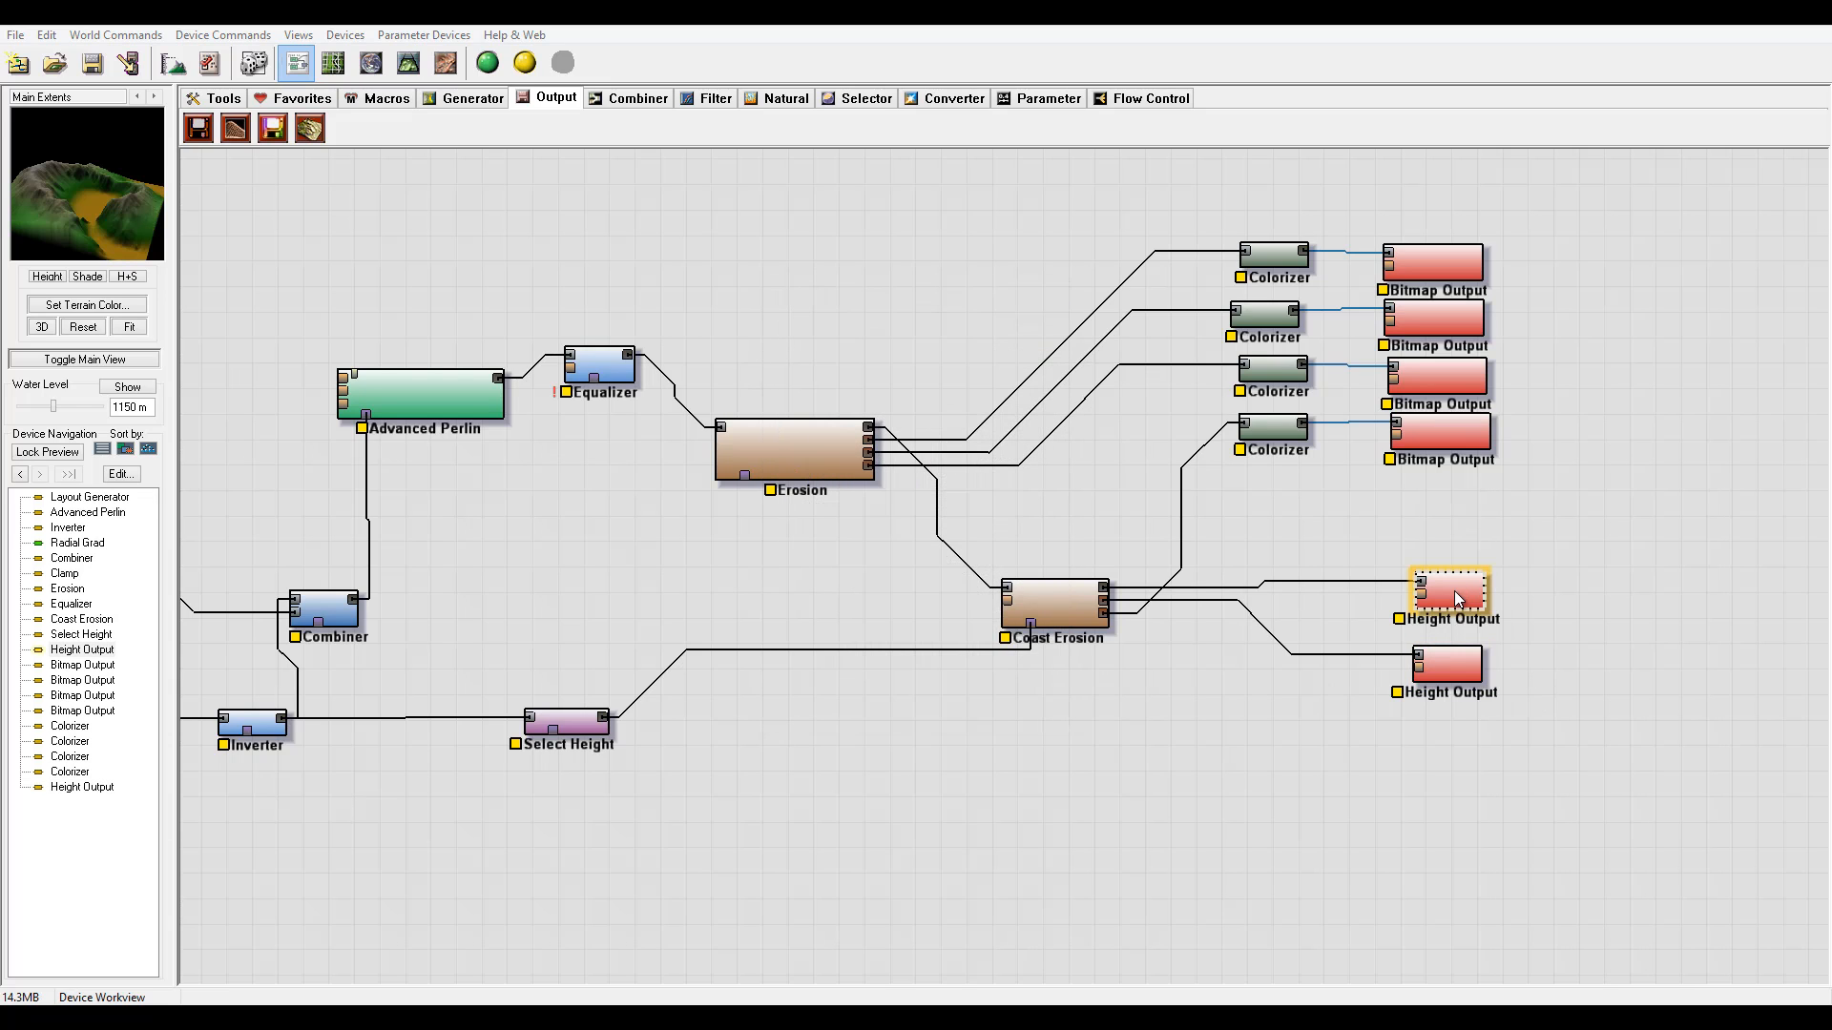
{"action": "left_click", "coordinate": [943, 616]}
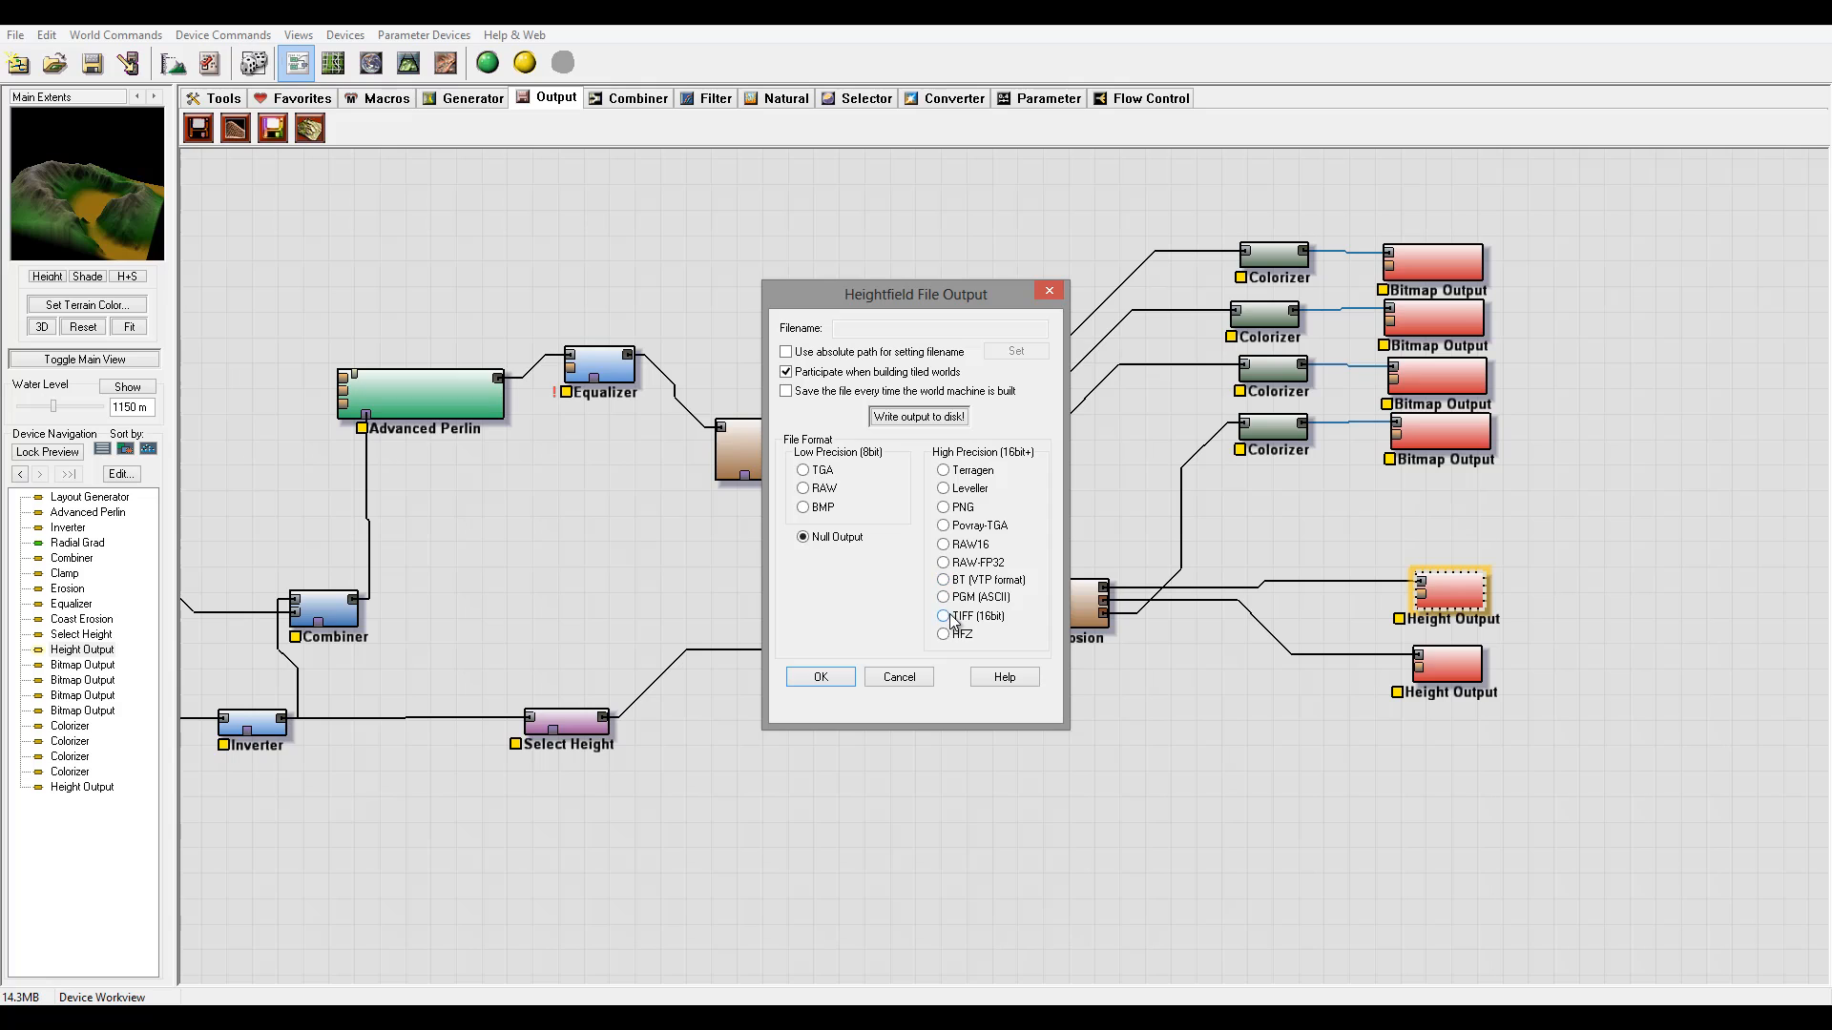
{"action": "left_click", "coordinate": [862, 328]}
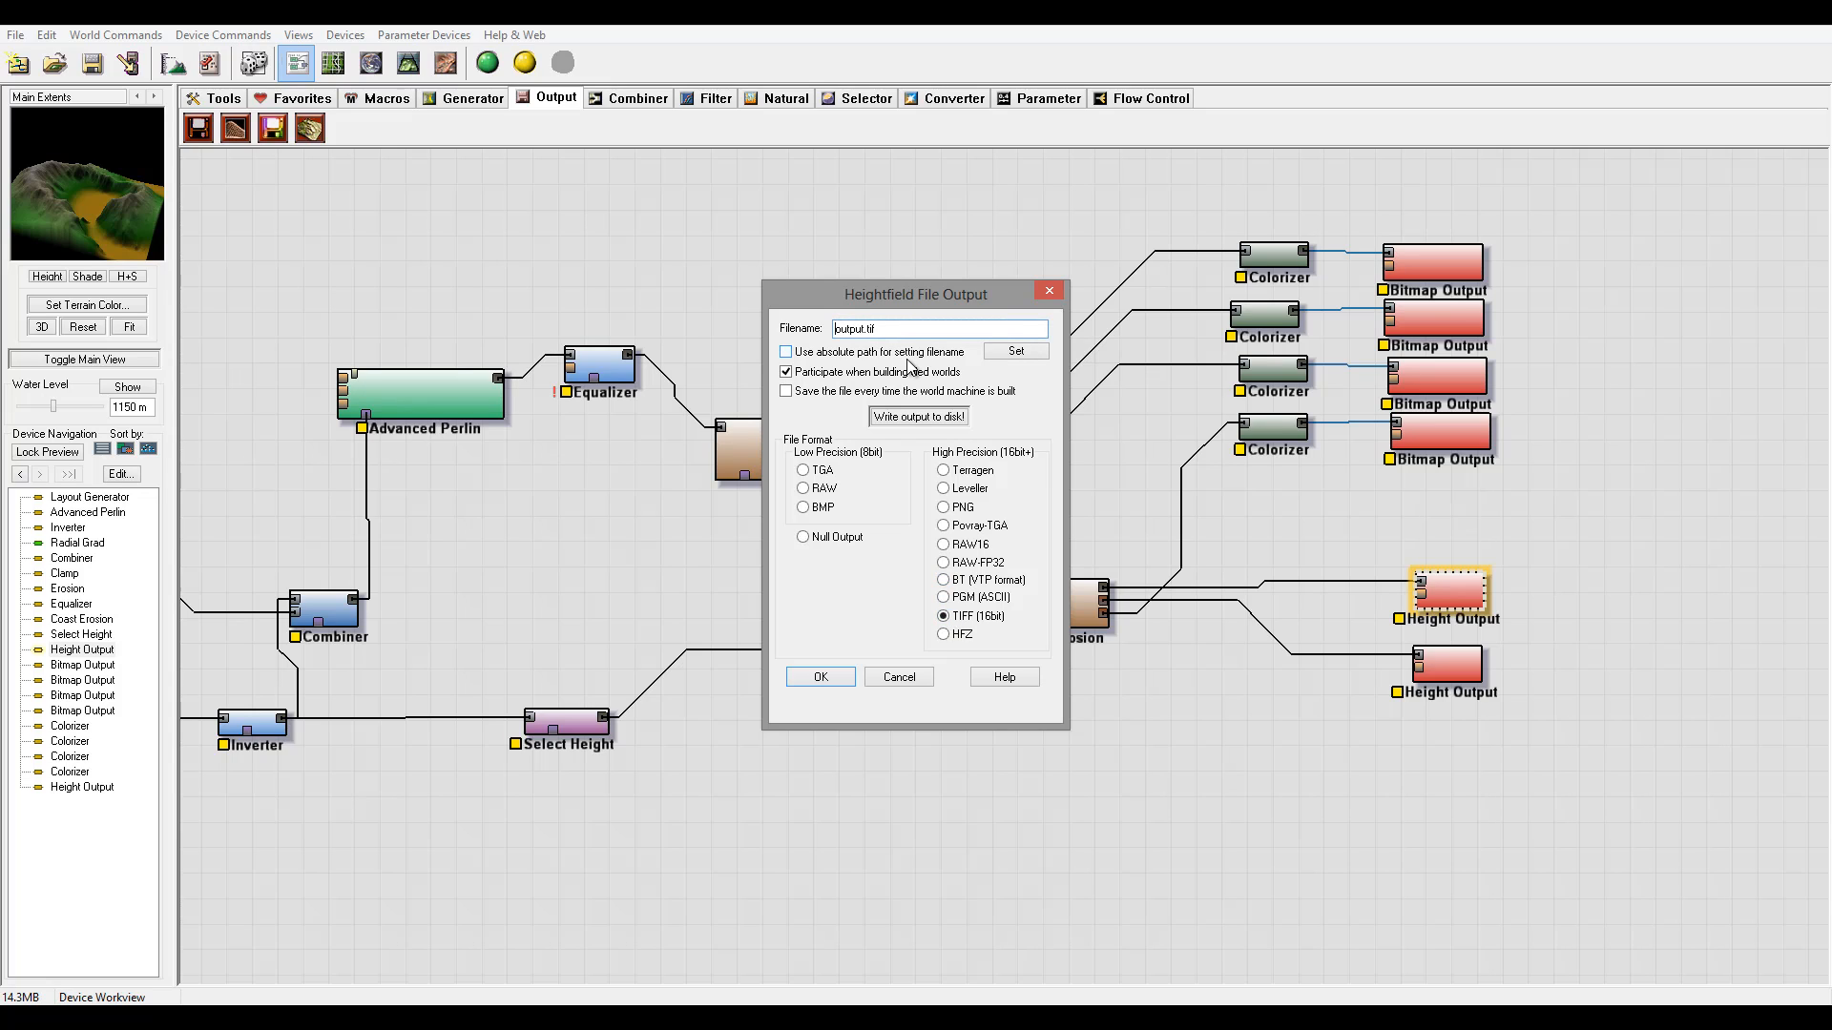
{"action": "type", "text": "L1"}
{"action": "left_click", "coordinate": [820, 677]}
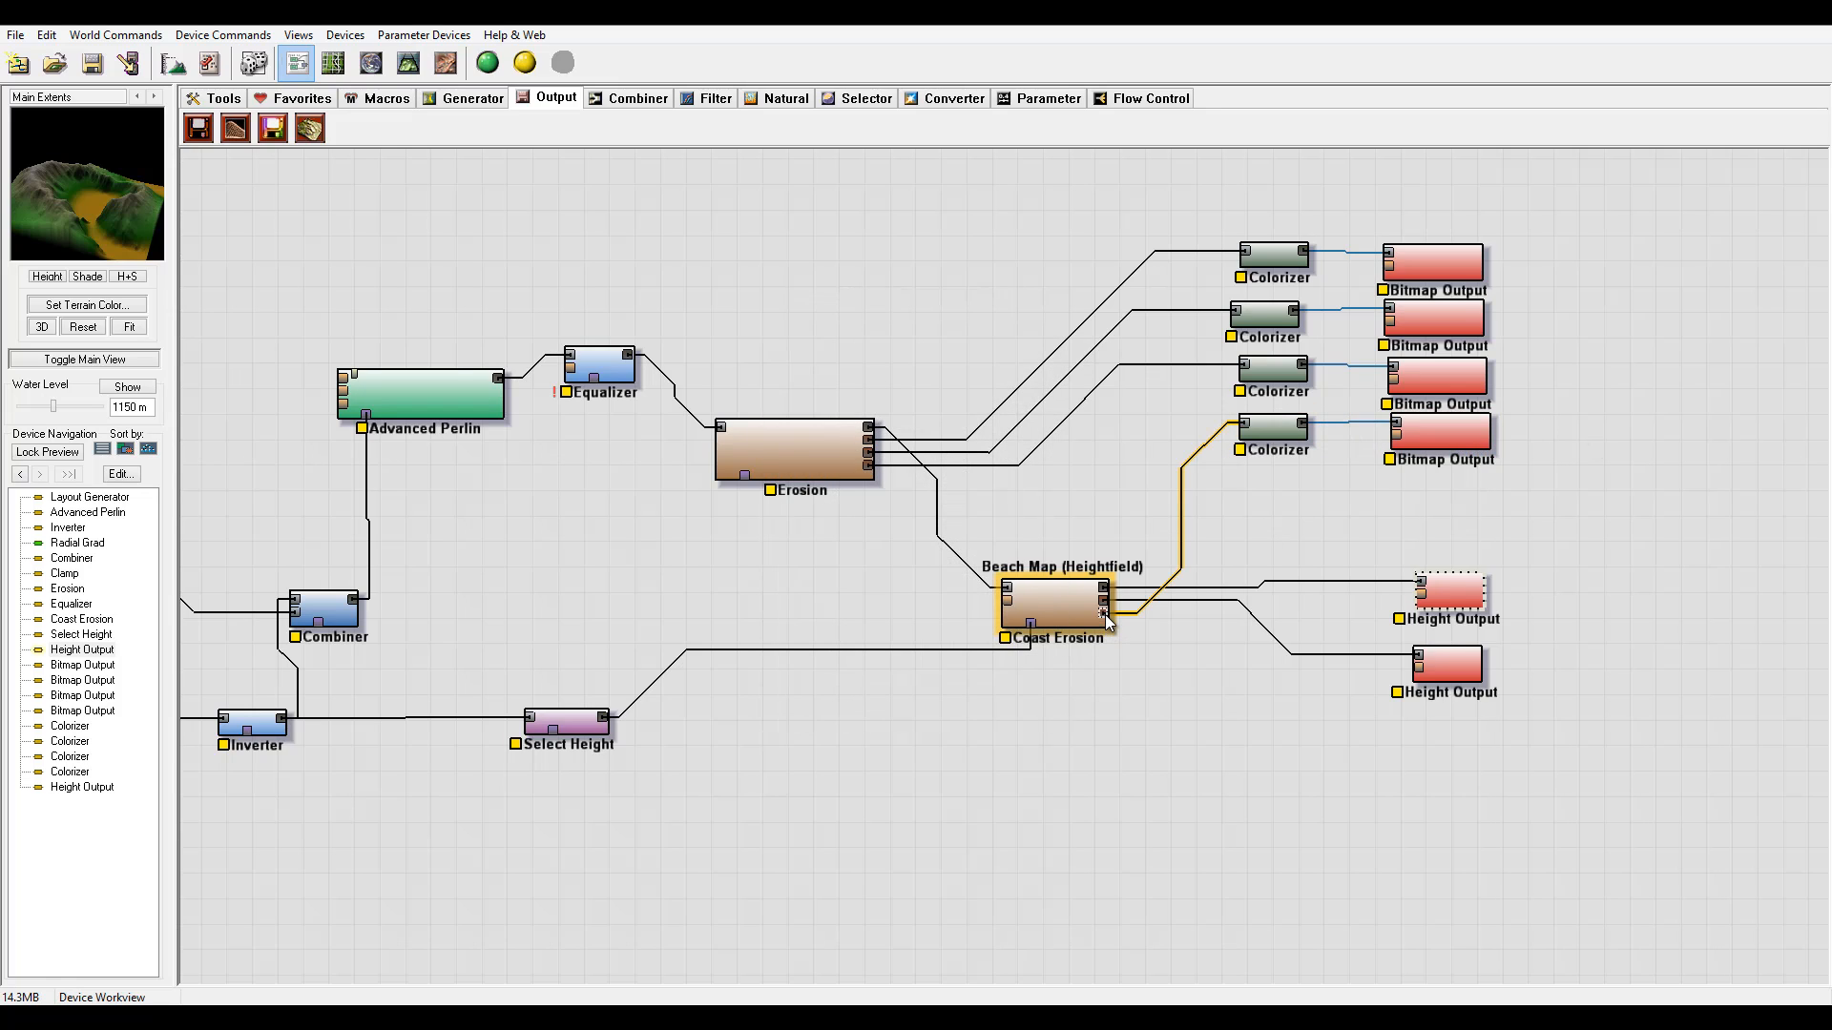
- Set the beach map's Bitmap Output to TIFF (16bits/channel) with file name L1B
{"action": "double_click", "coordinate": [1439, 425]}
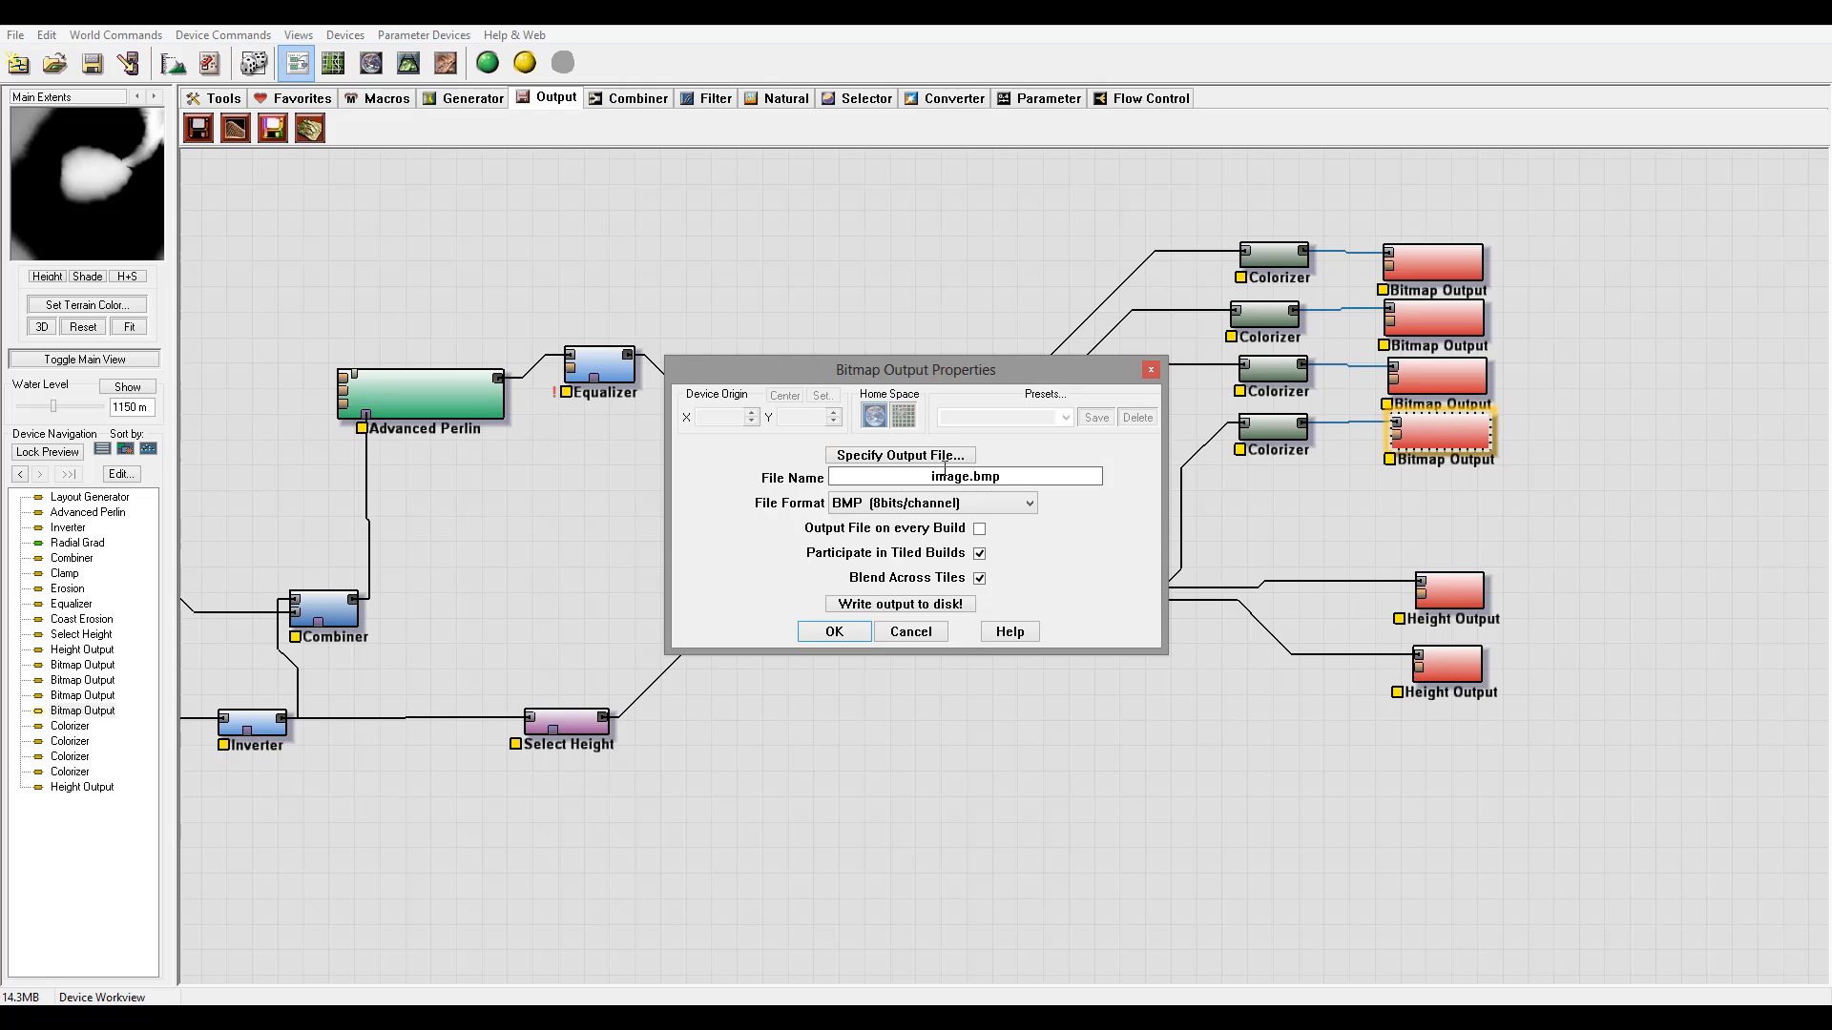
{"action": "left_click", "coordinate": [1009, 503]}
{"action": "left_click", "coordinate": [957, 524]}
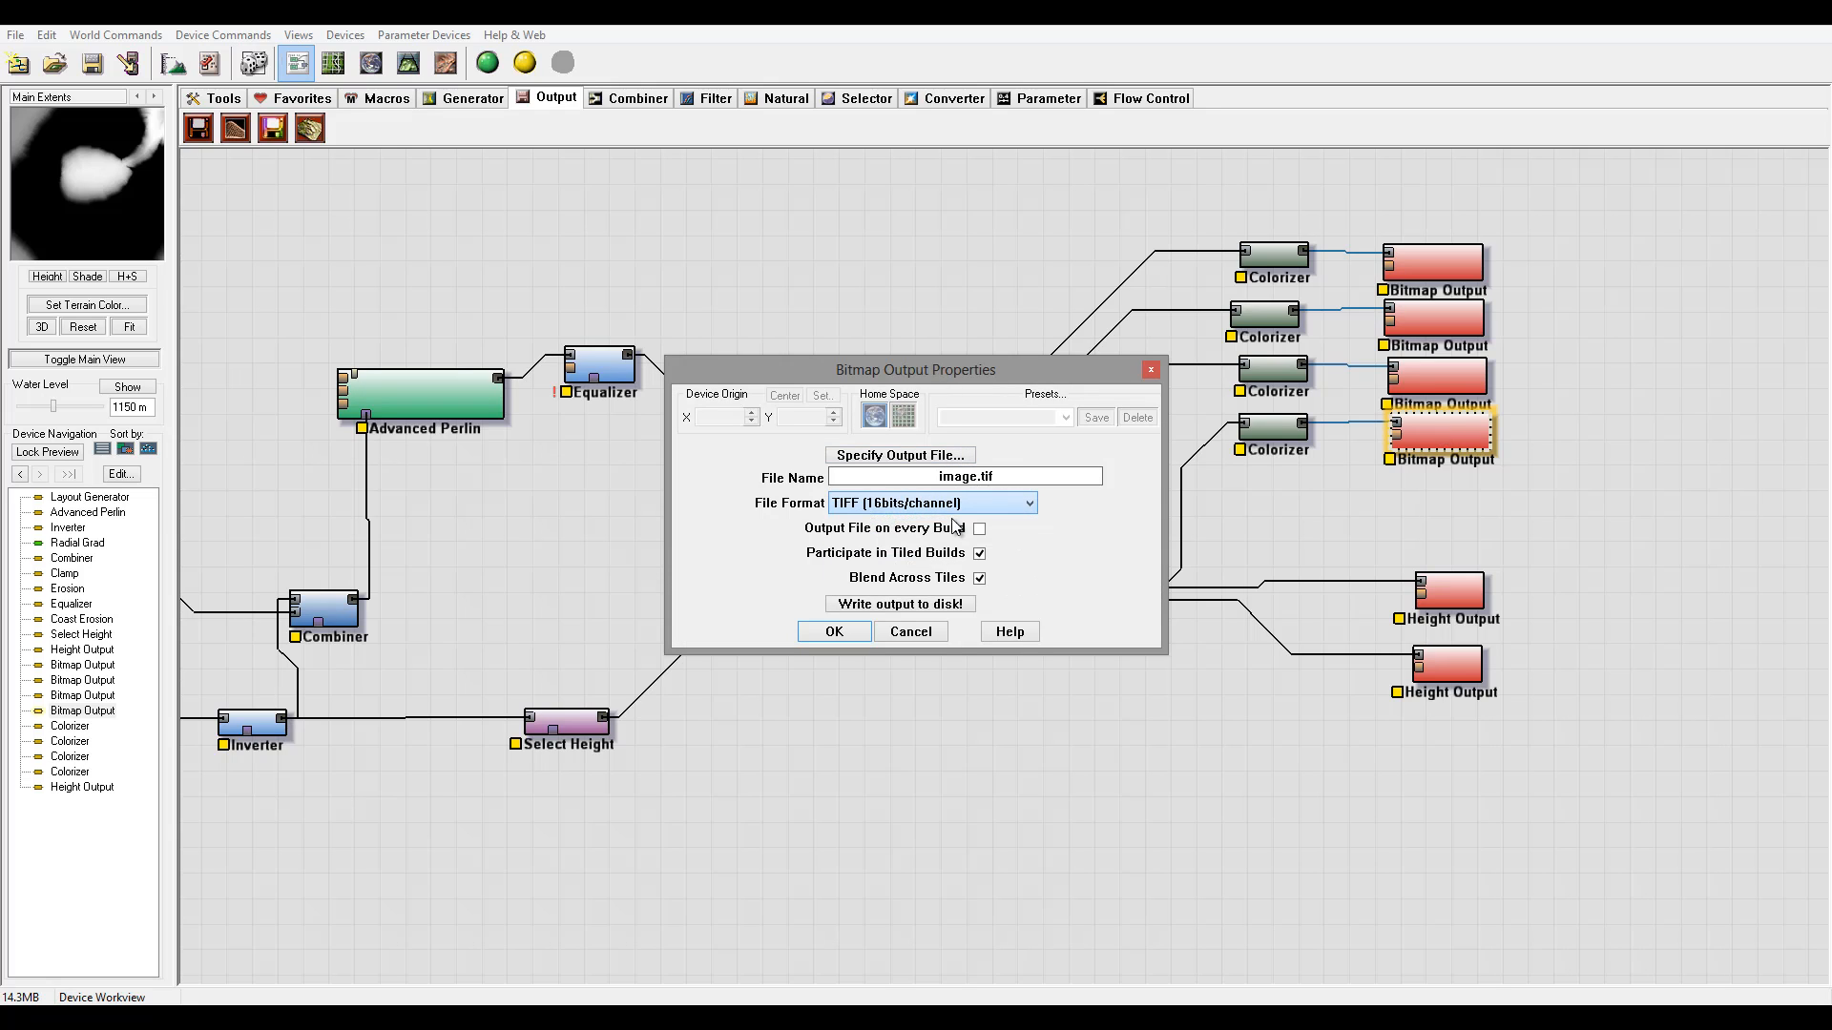
{"action": "double_click", "coordinate": [975, 474]}
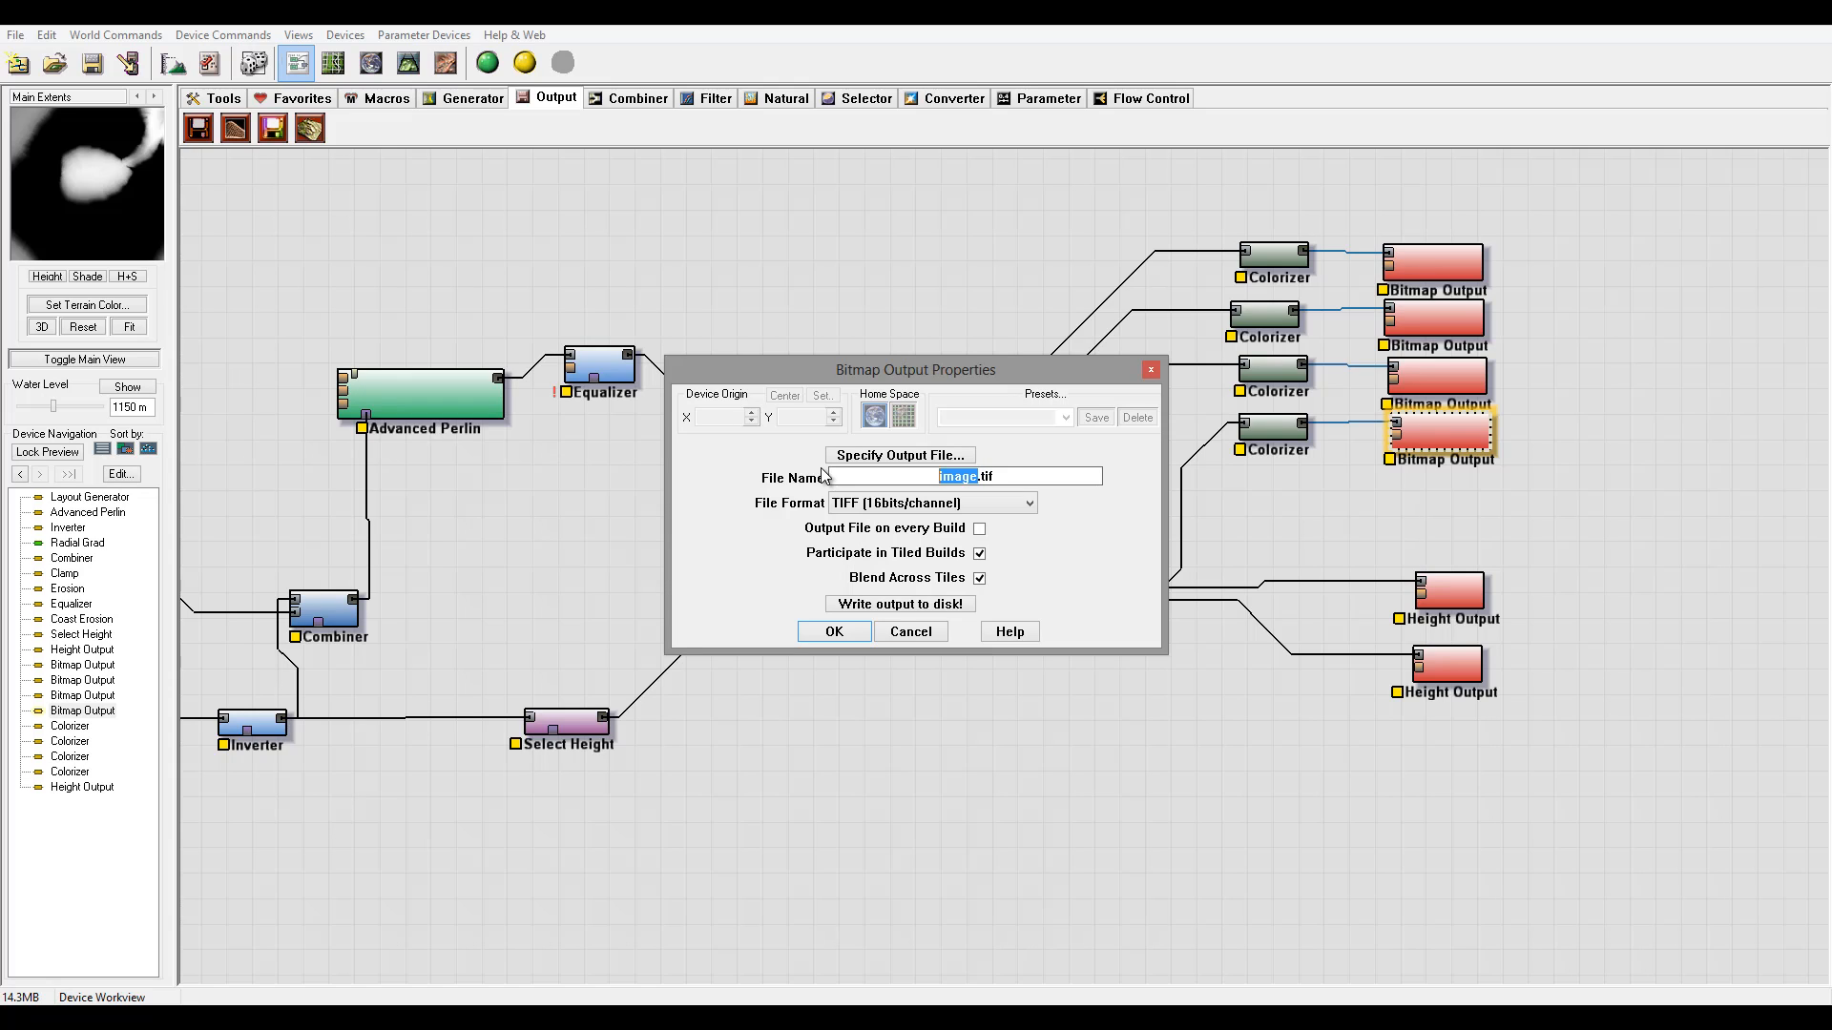
{"action": "type", "text": "L1B"}
{"action": "left_click", "coordinate": [834, 631]}
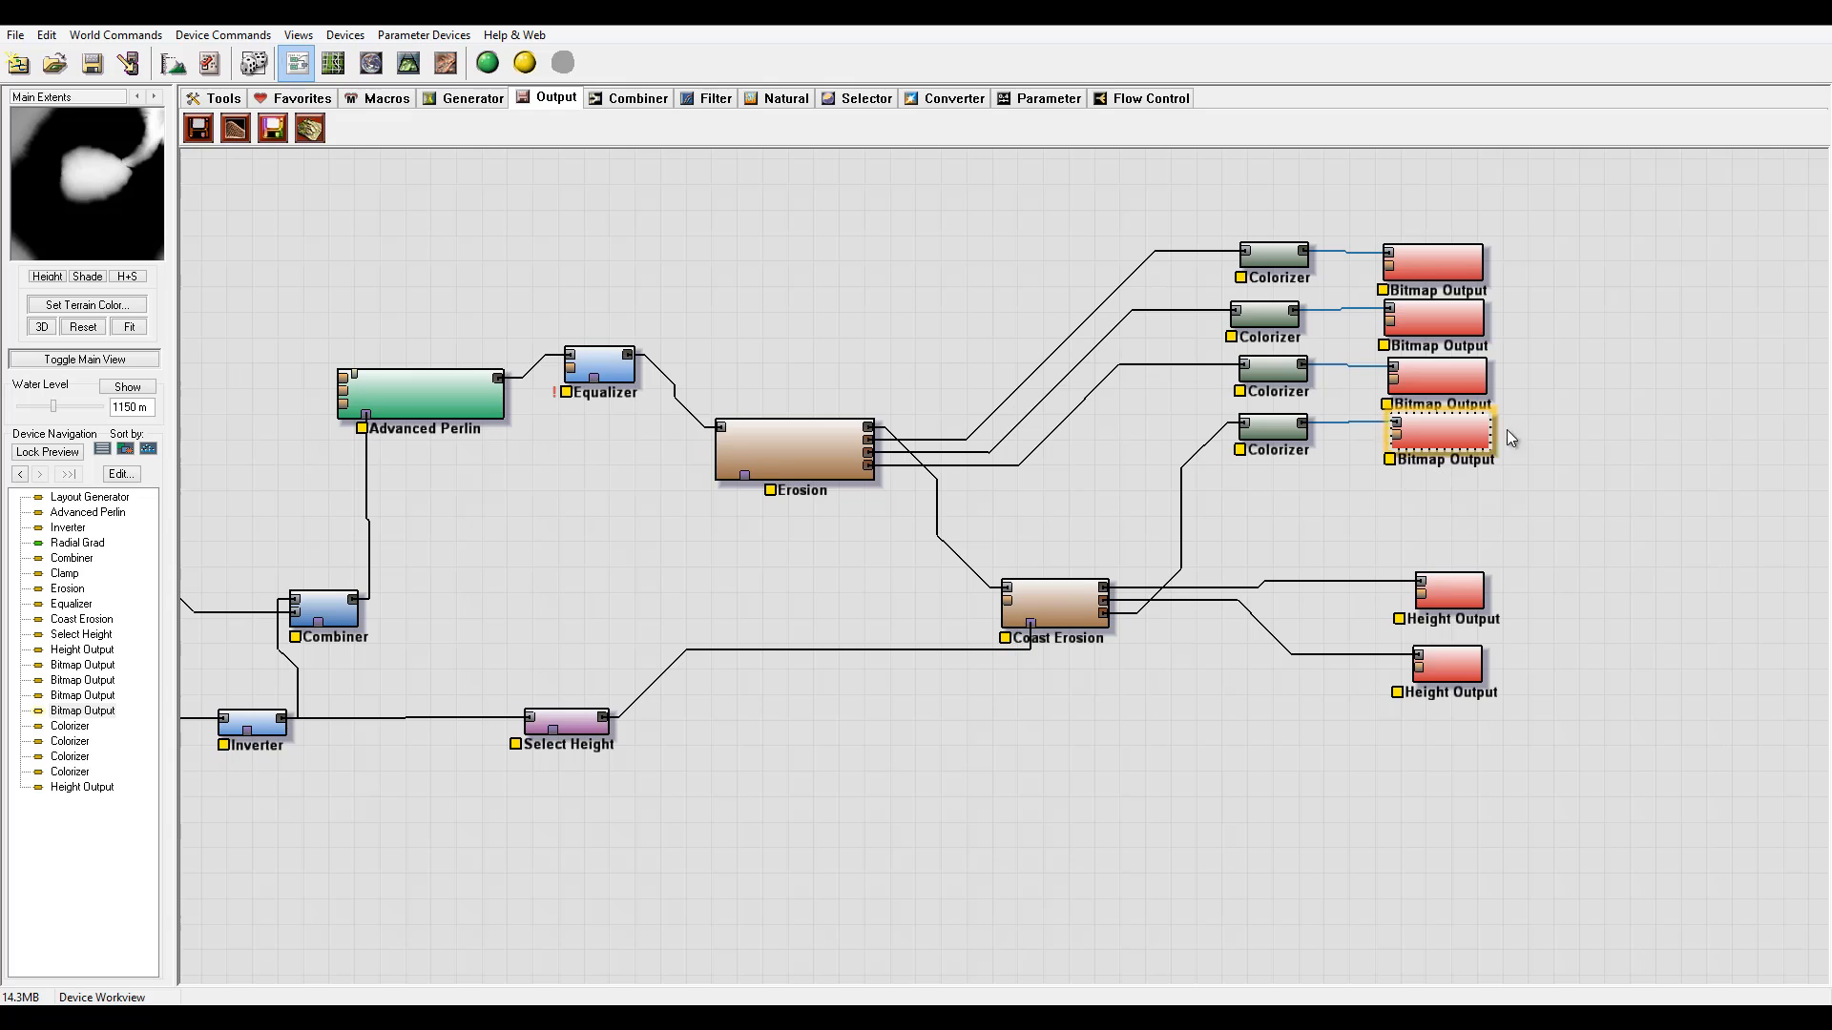
- Set the deposition map's Bitmap Output to TIFF (16bits/channel) with file name L1D
{"action": "double_click", "coordinate": [1454, 376]}
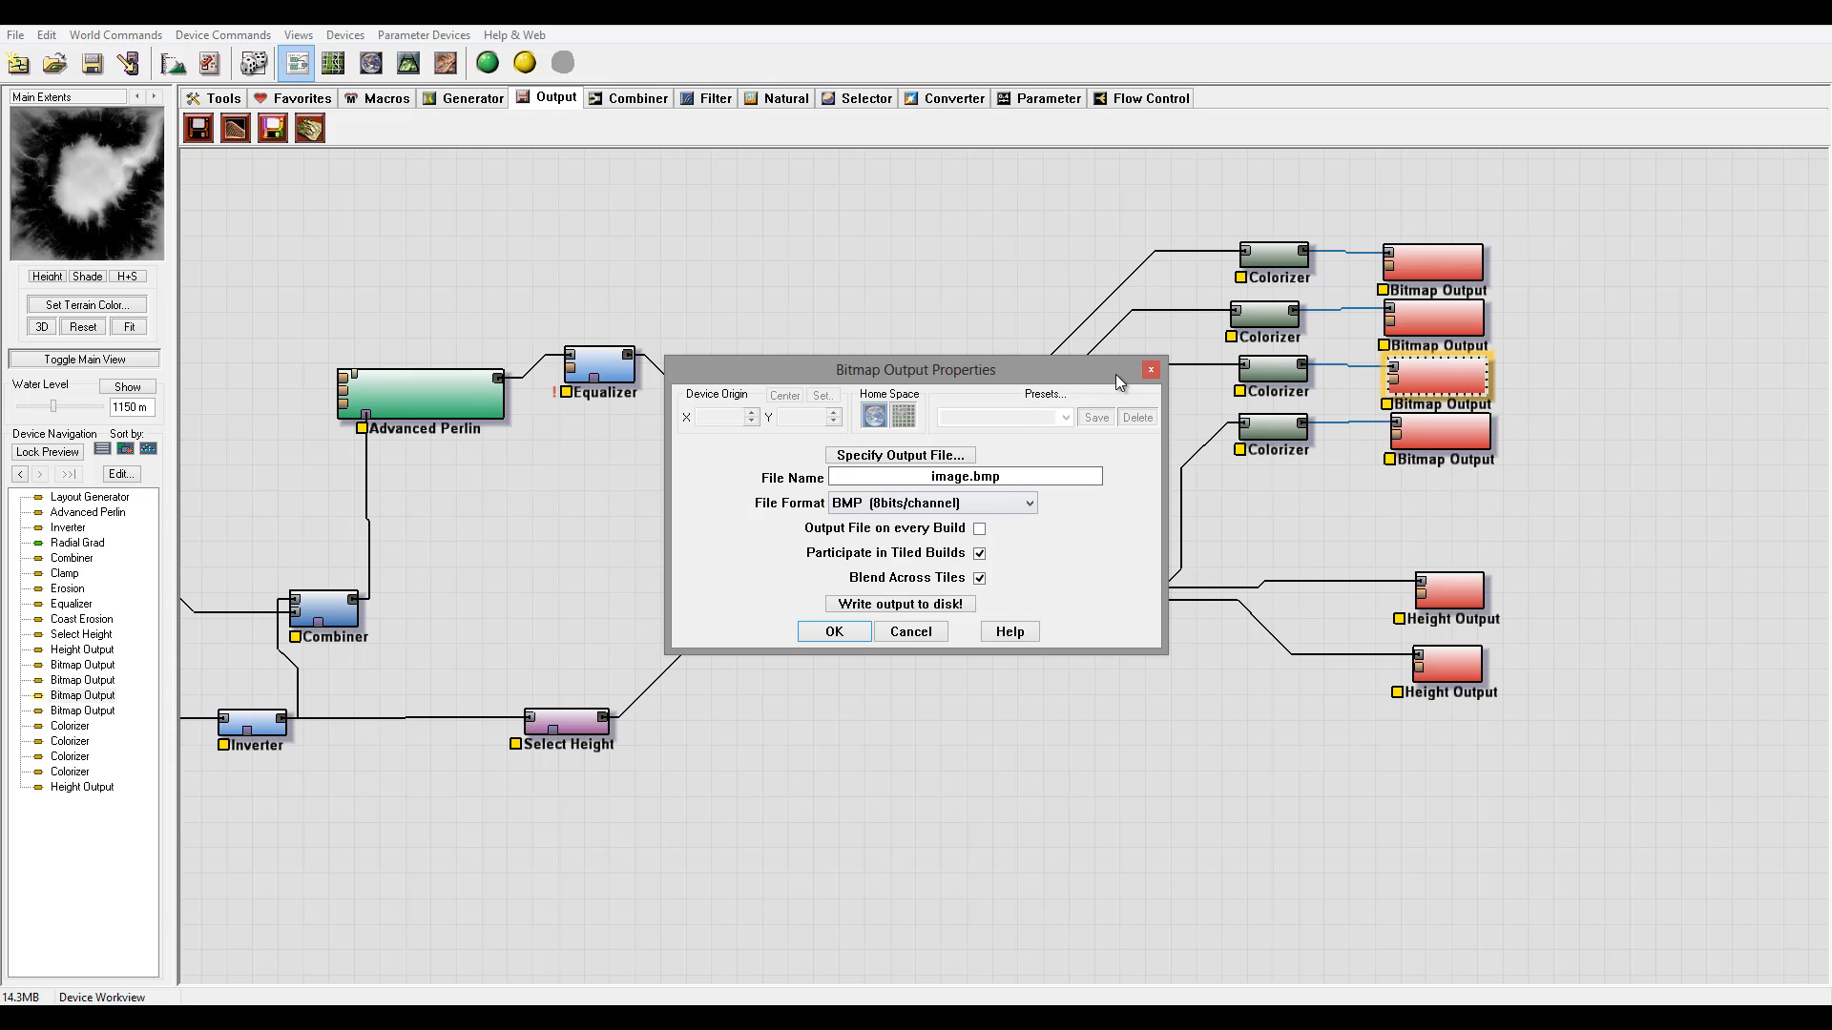
{"action": "left_click", "coordinate": [1150, 372]}
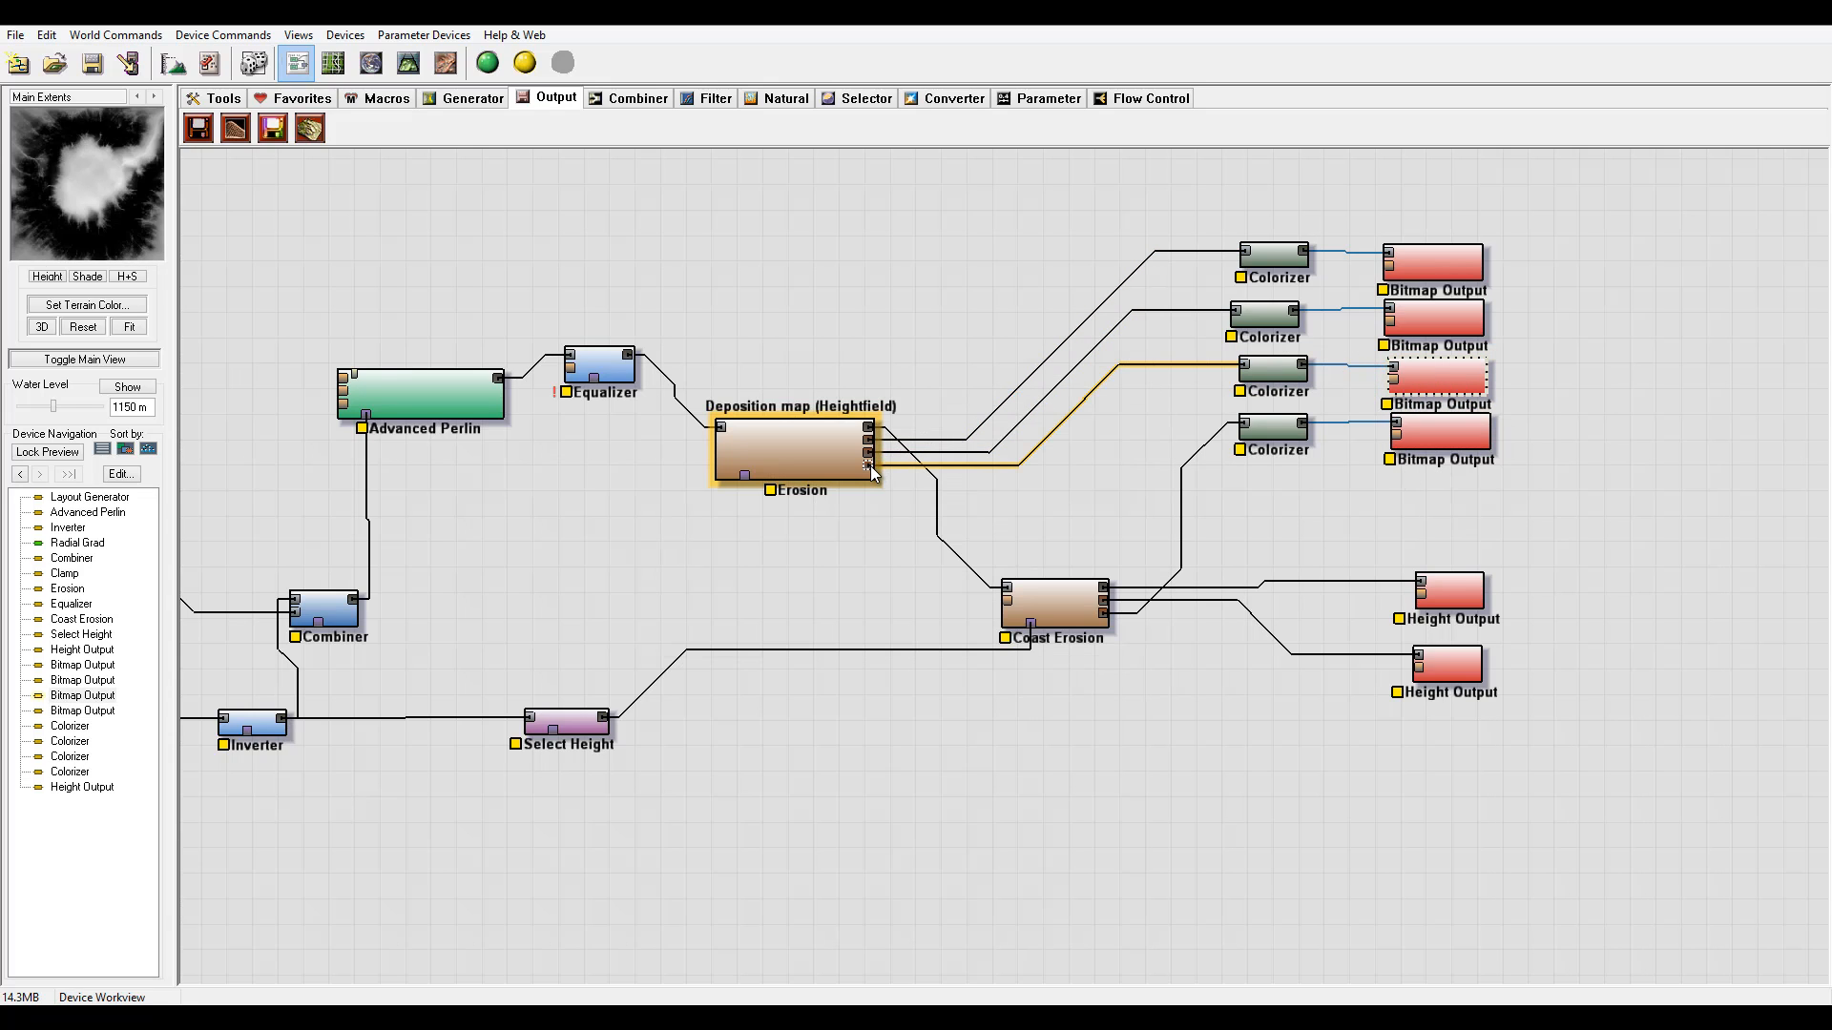
{"action": "double_click", "coordinate": [1442, 383]}
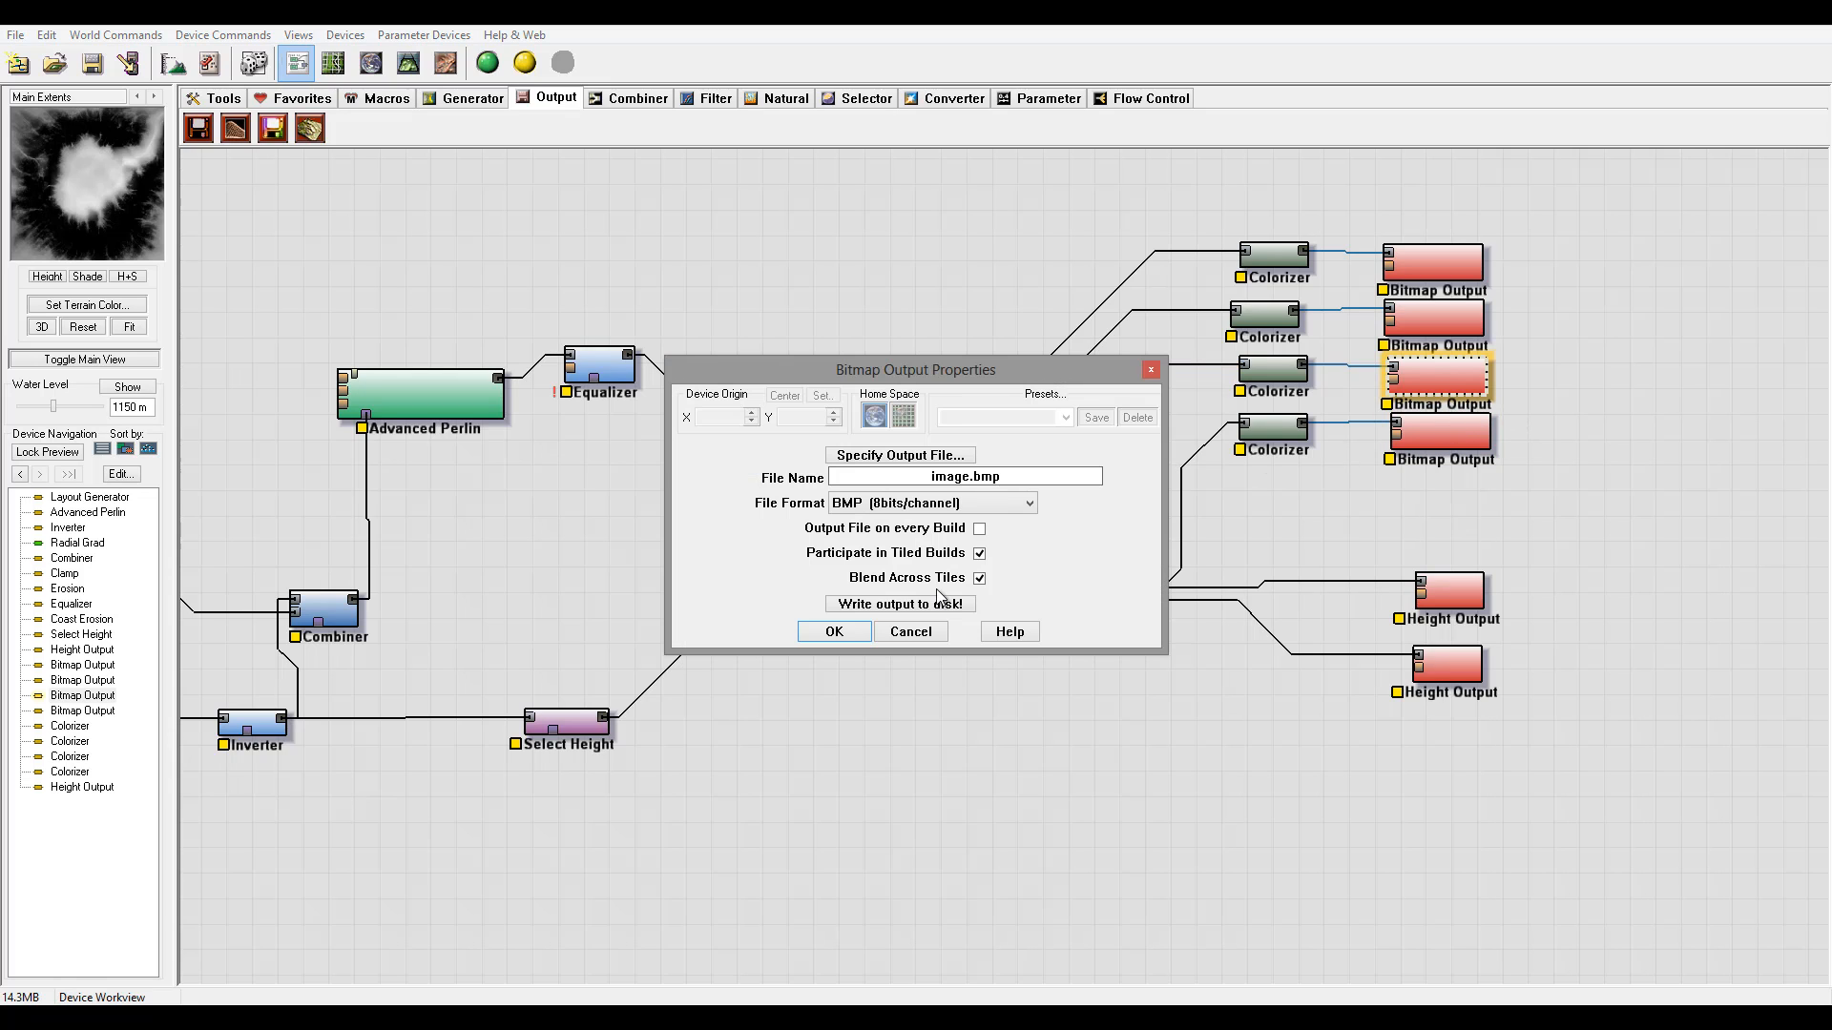
{"action": "left_click", "coordinate": [998, 504]}
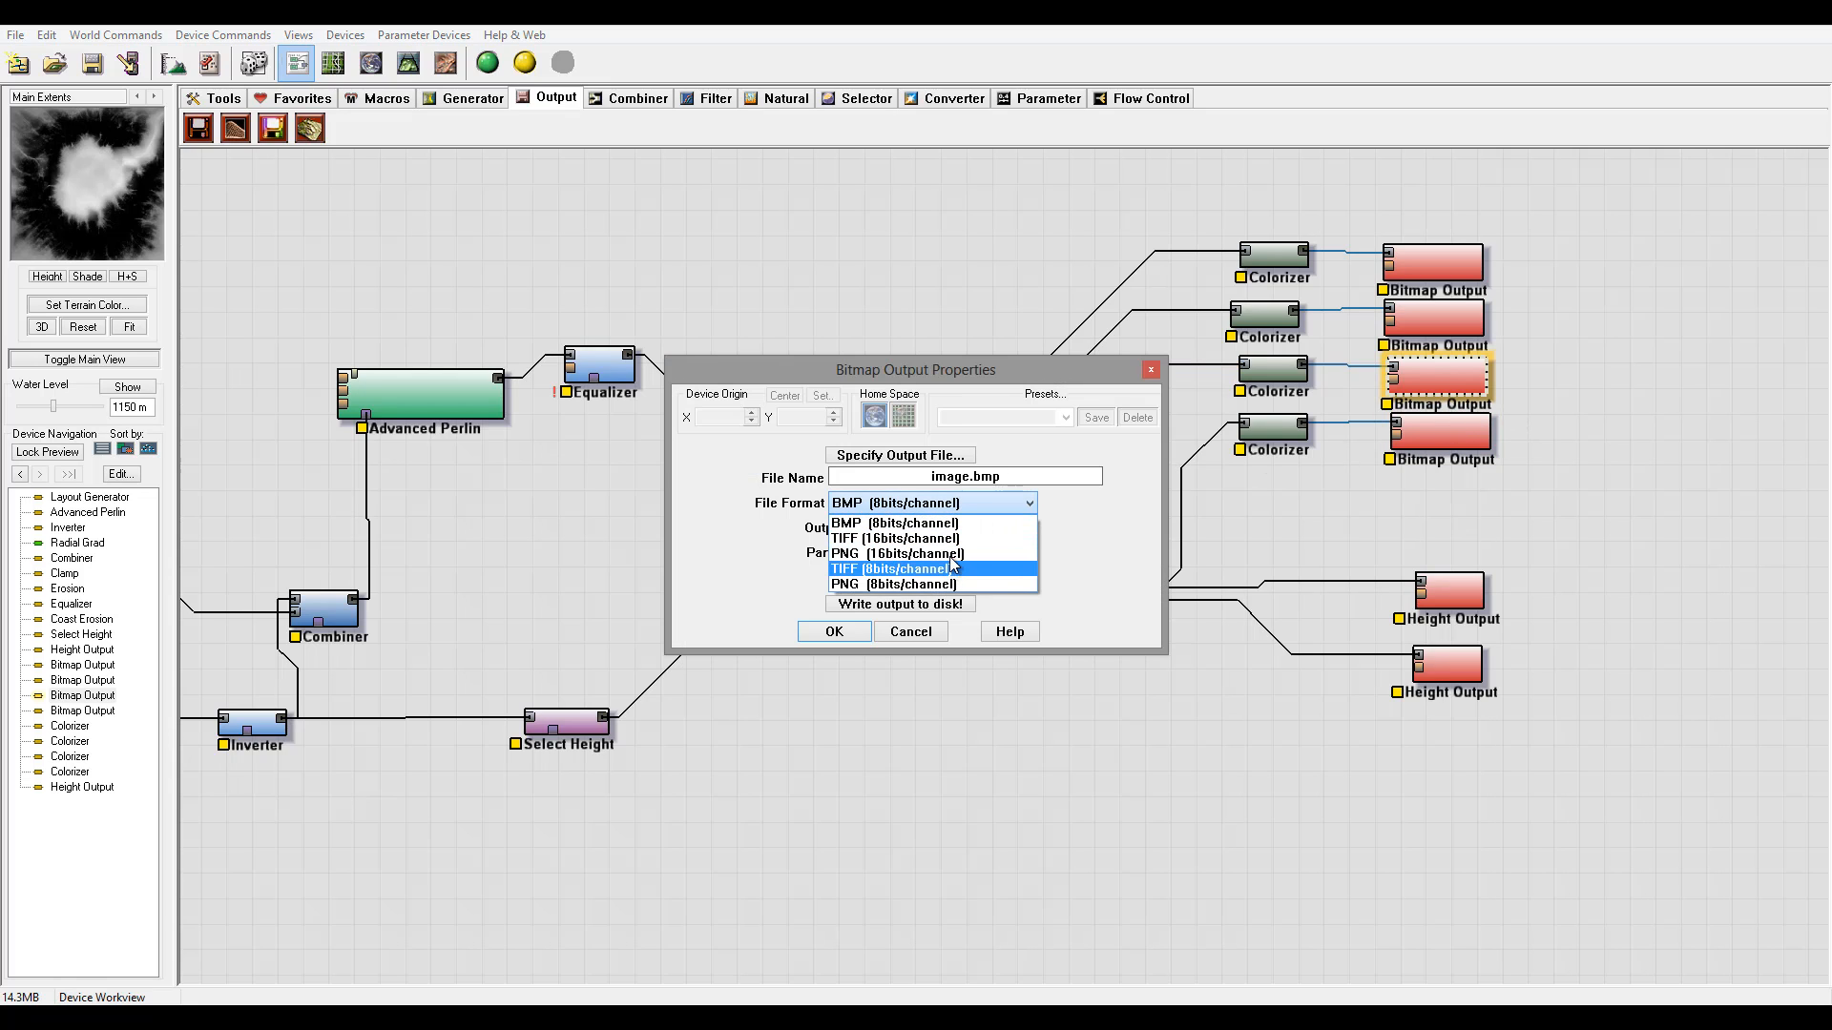
{"action": "left_click", "coordinate": [952, 551]}
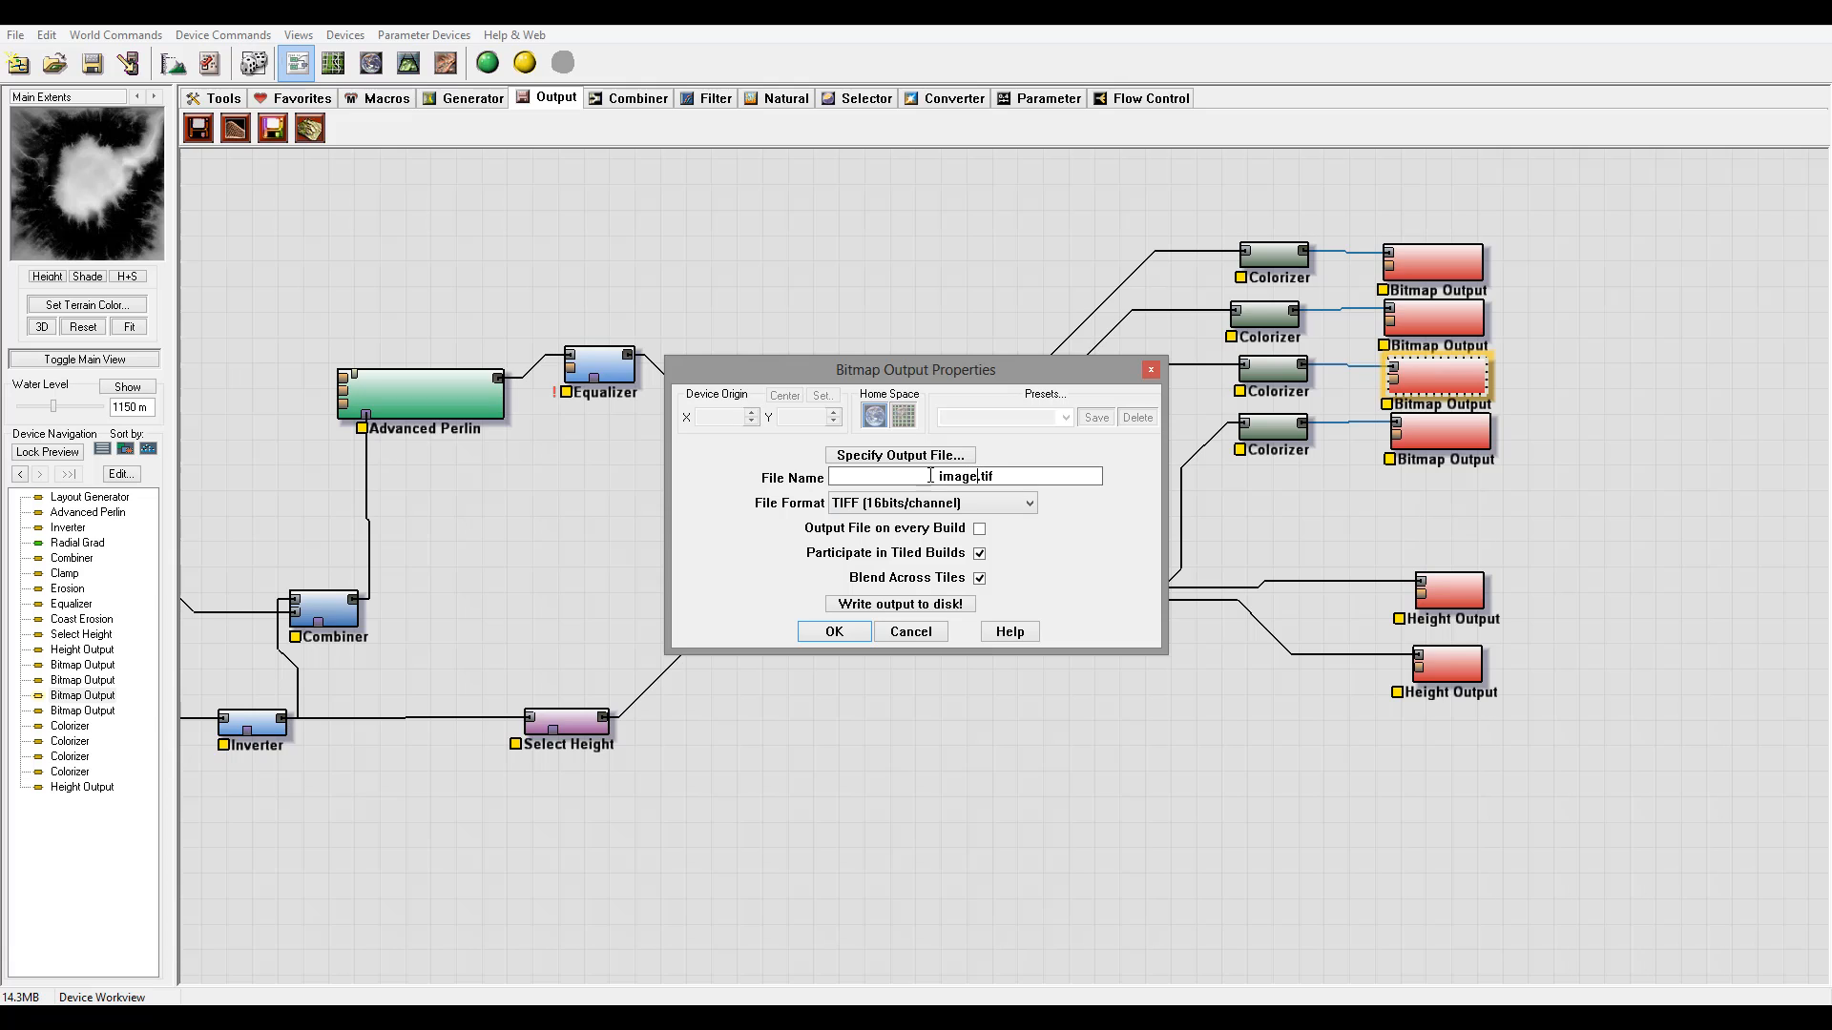
{"action": "double_click", "coordinate": [957, 476]}
{"action": "type", "text": "L1D"}
{"action": "left_click", "coordinate": [833, 632]}
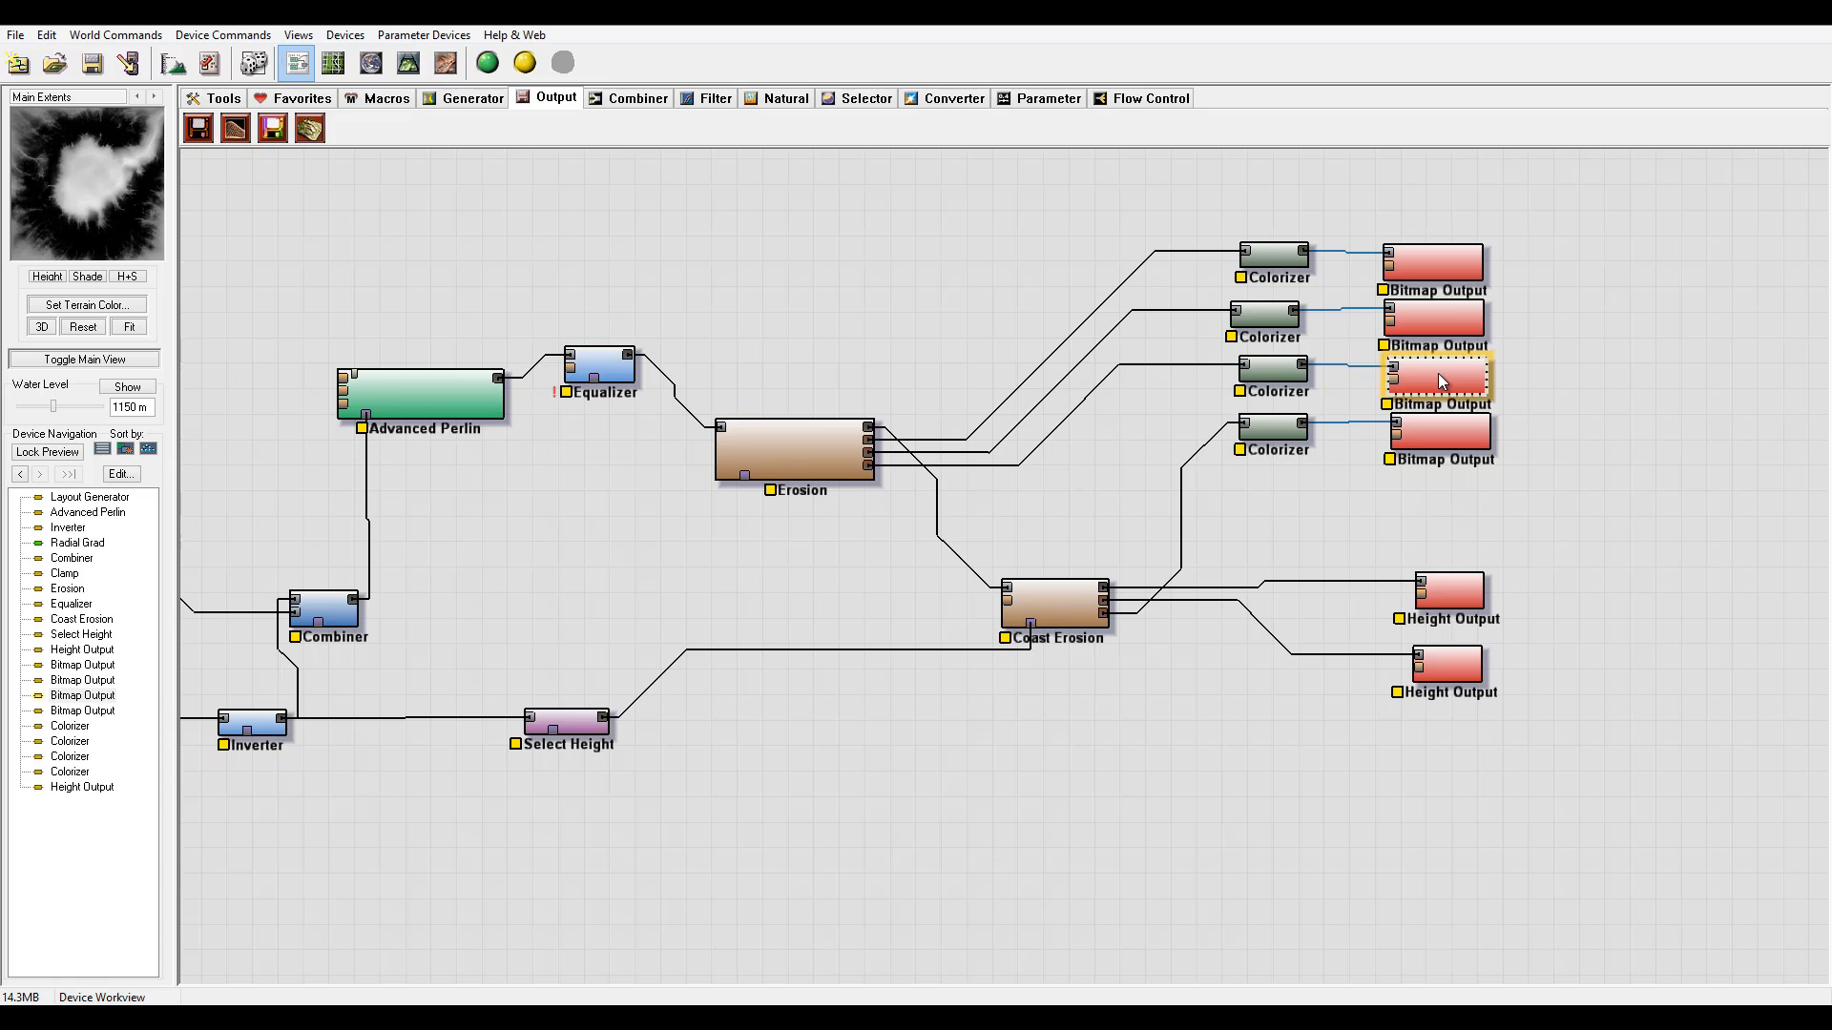
- Set the wear map's Bitmap Output, fed by the second Colorizer, to TIFF (16bits/channel) with file name L1Wear.tif
{"action": "left_click", "coordinate": [1456, 313]}
{"action": "double_click", "coordinate": [1455, 313]}
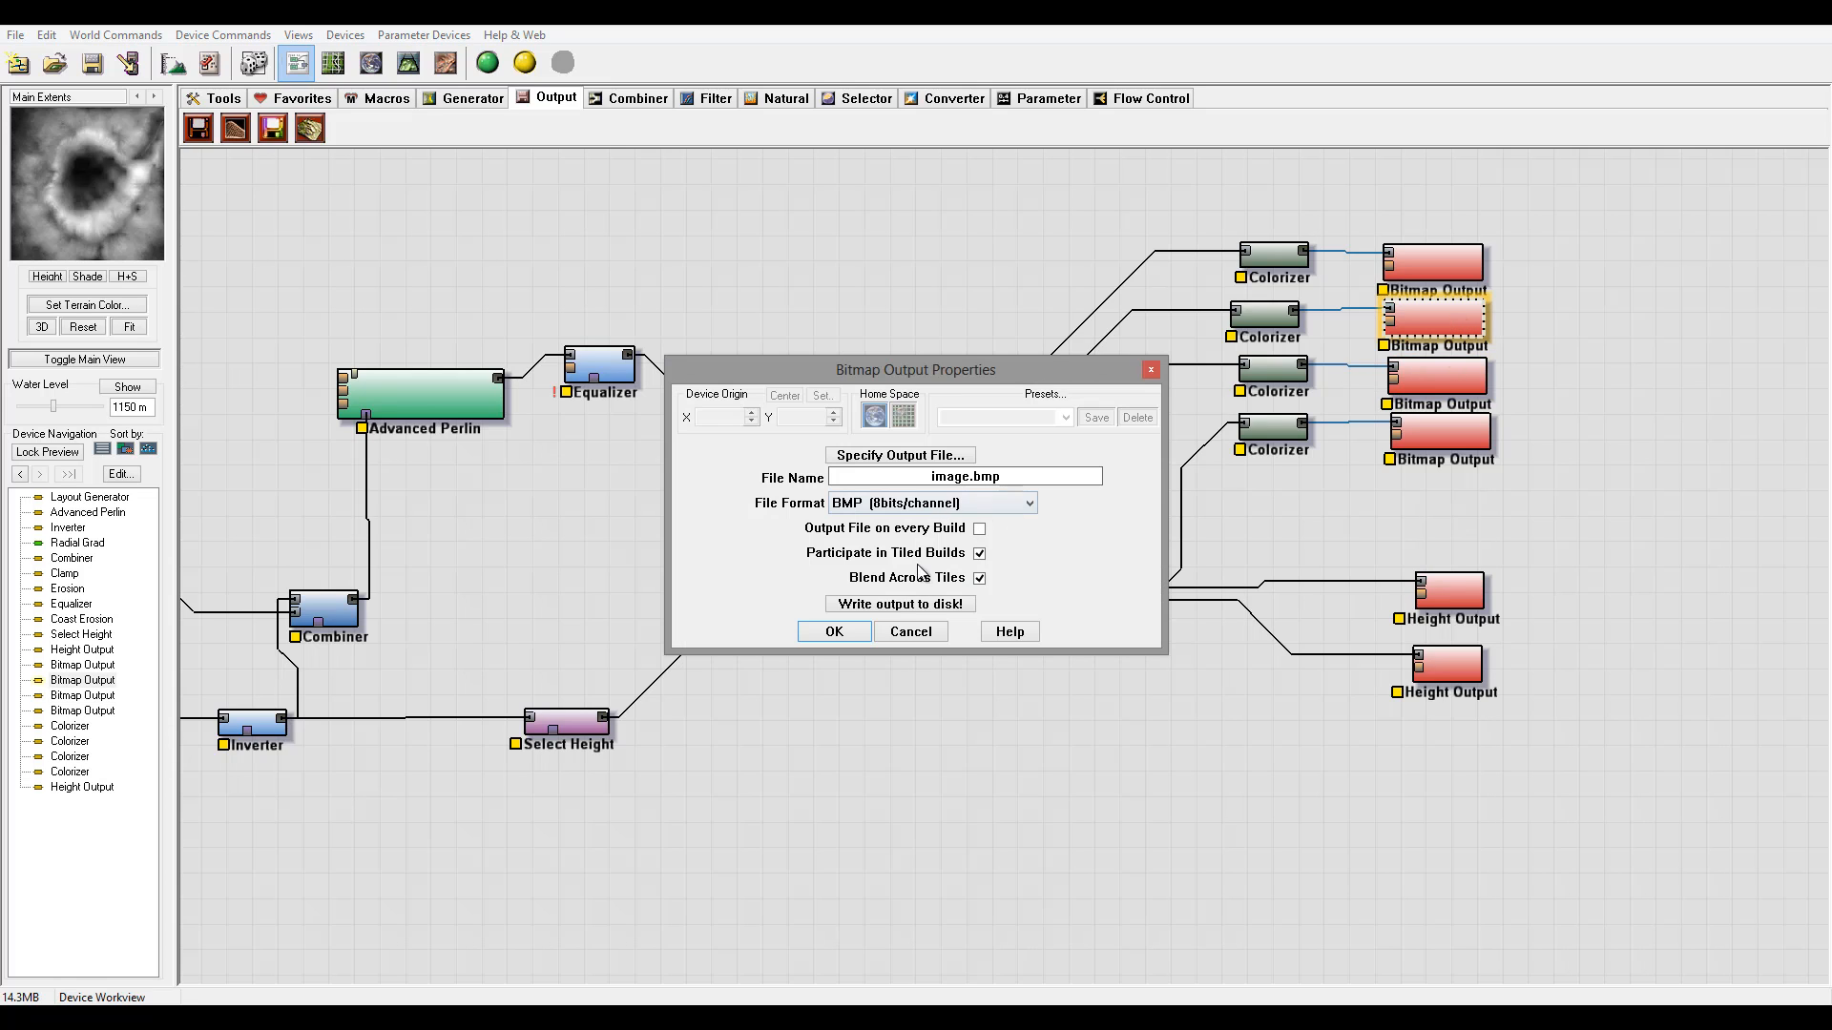
{"action": "left_click", "coordinate": [993, 506]}
{"action": "left_click", "coordinate": [954, 554]}
{"action": "double_click", "coordinate": [913, 476]}
{"action": "type", "text": "L1Wear.tif"}
{"action": "left_click", "coordinate": [826, 632]}
- Set the flow map's Bitmap Output, fed by the first Colorizer, to TIFF (16bits/channel) with file name L1Flow
{"action": "left_click", "coordinate": [1443, 261]}
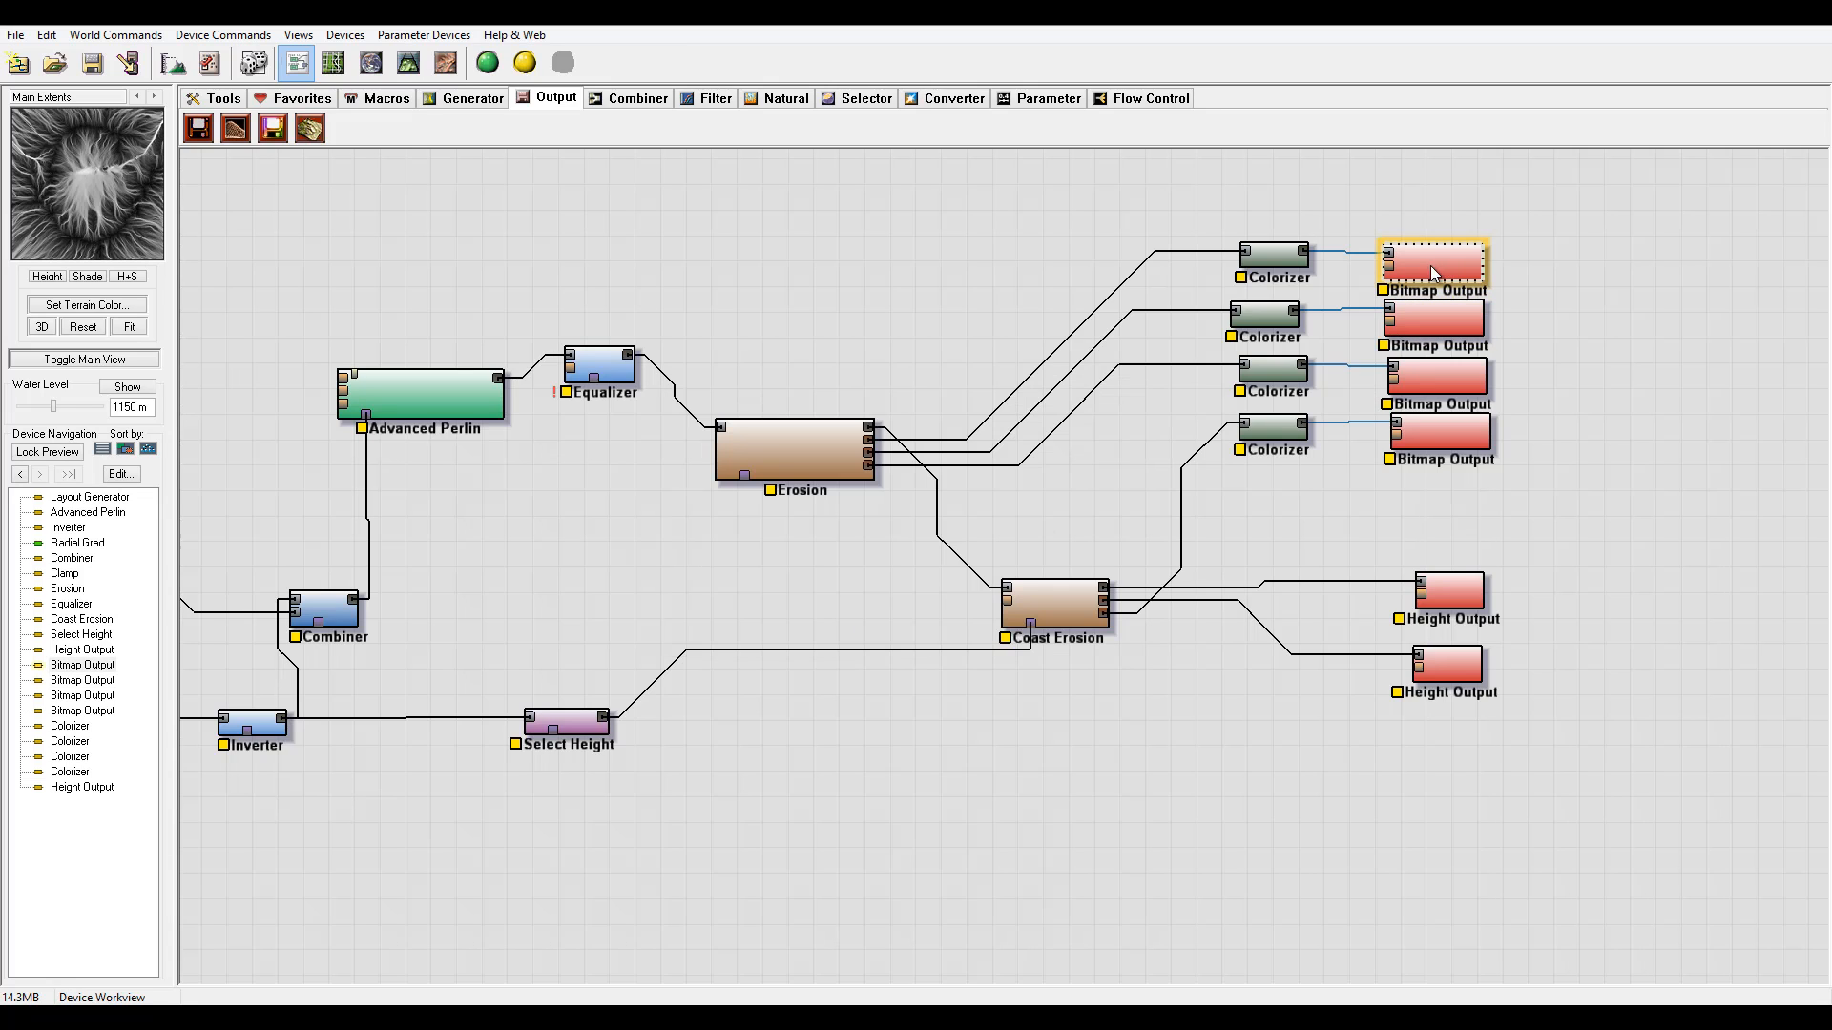
{"action": "double_click", "coordinate": [1410, 255]}
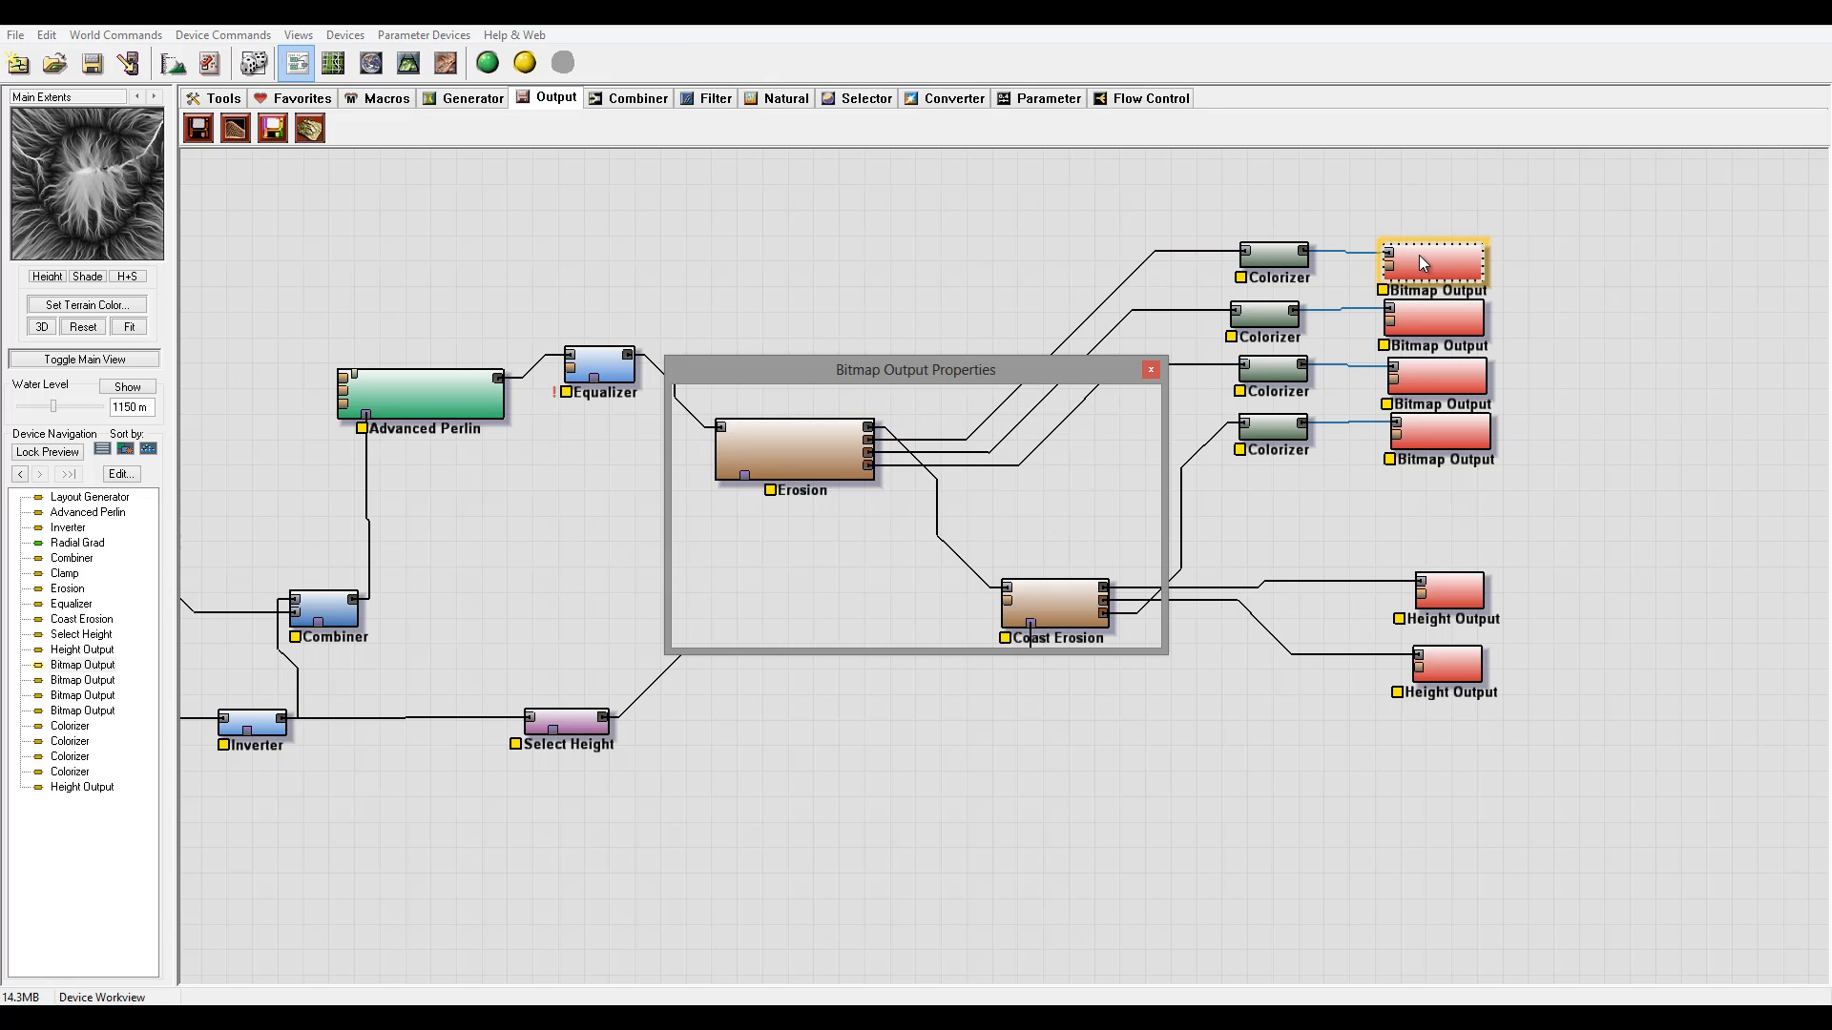
{"action": "left_click", "coordinate": [899, 455]}
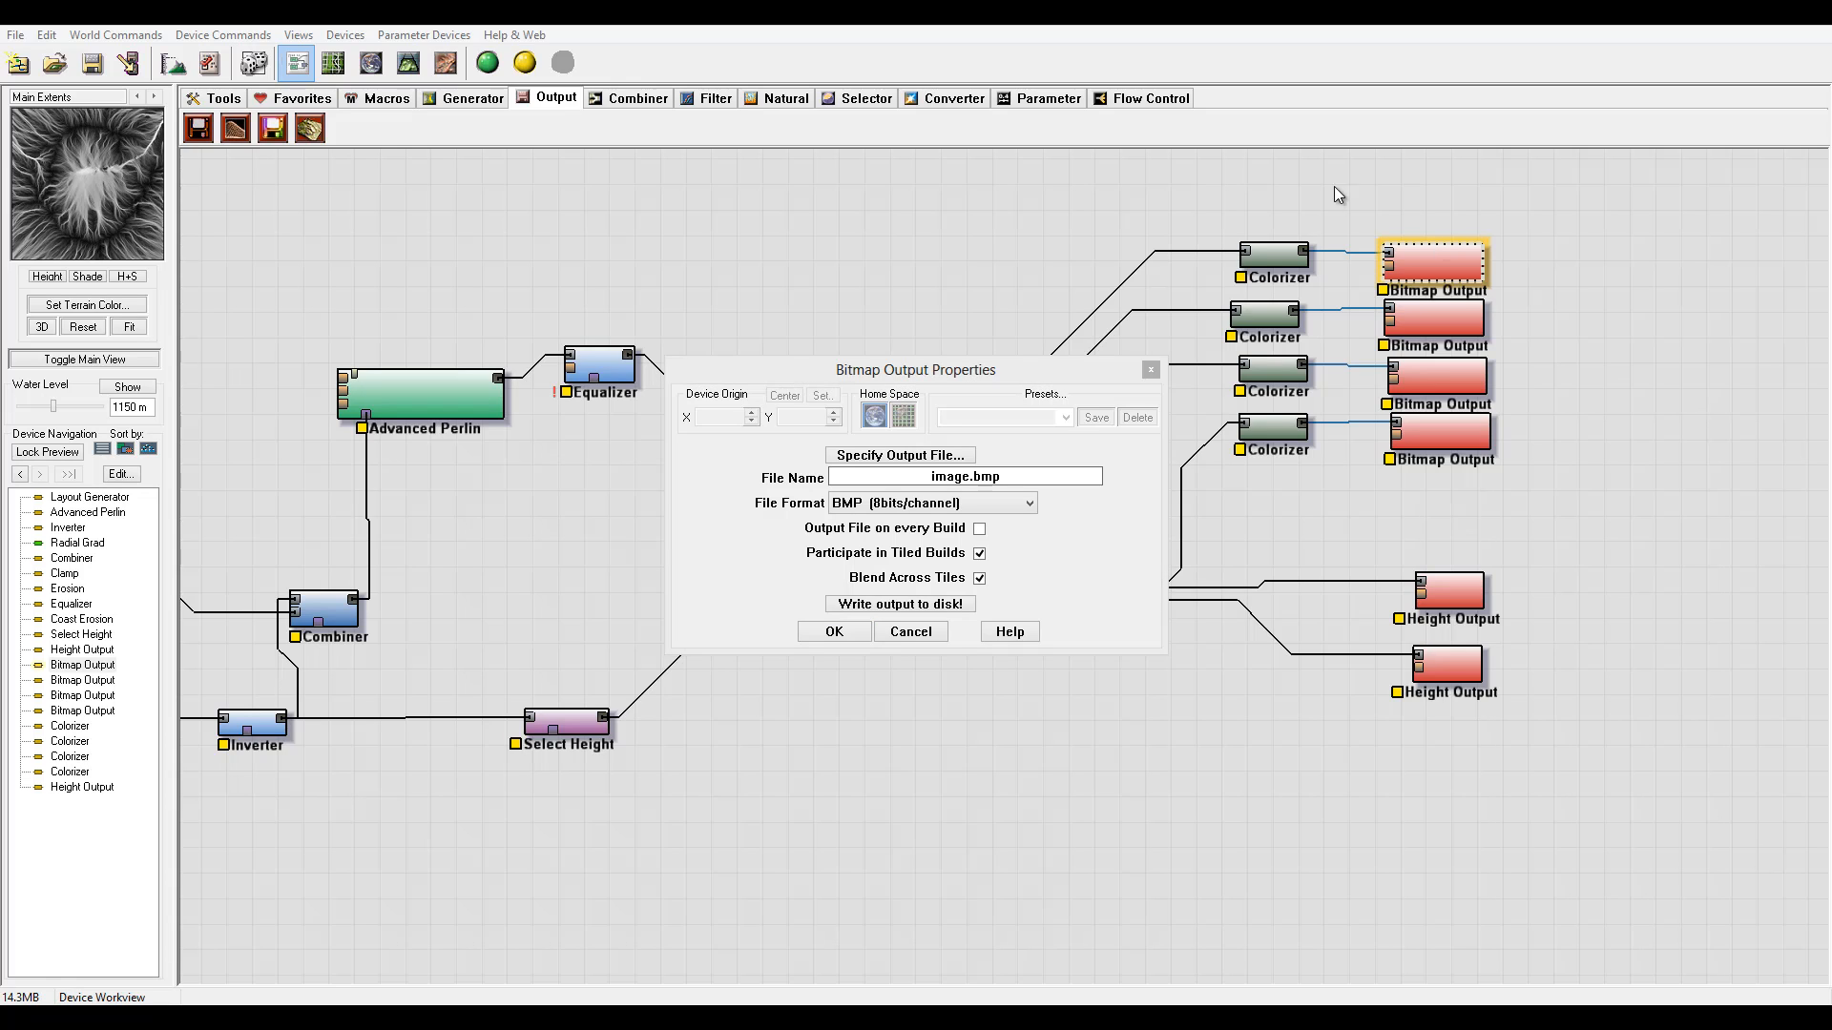
{"action": "left_click", "coordinate": [1027, 502]}
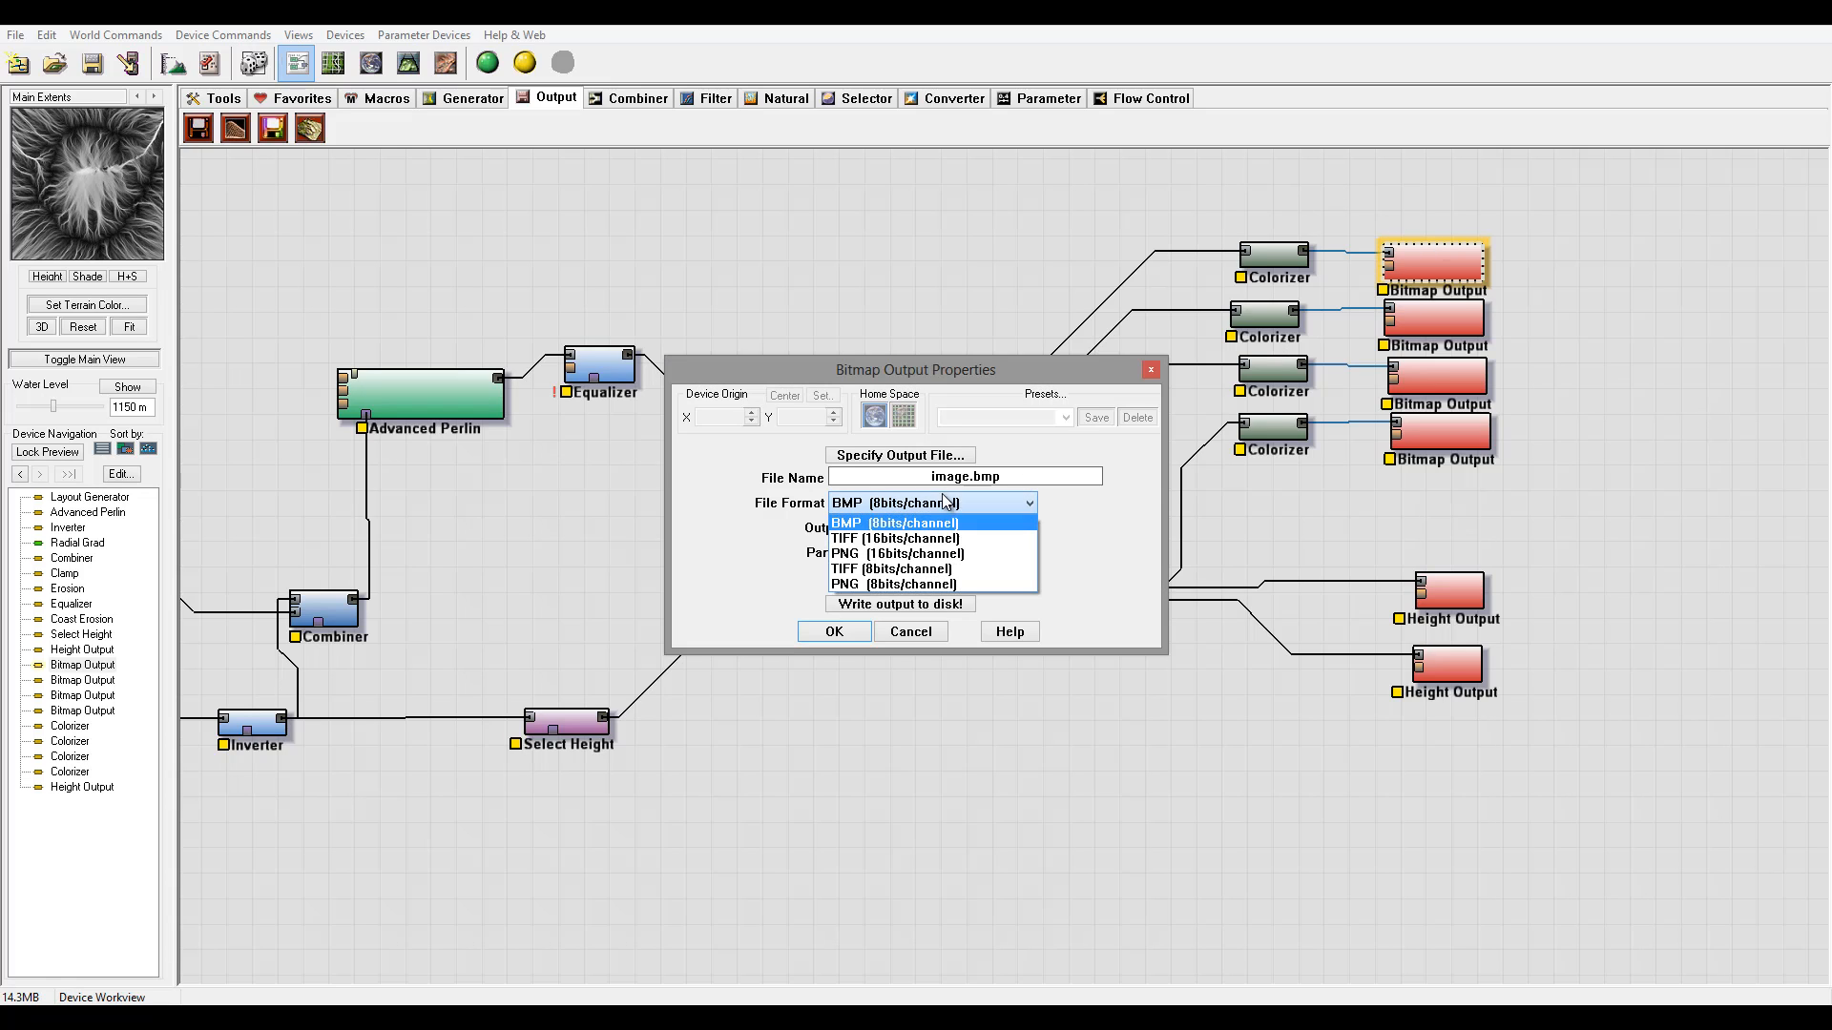
{"action": "left_click", "coordinate": [957, 540]}
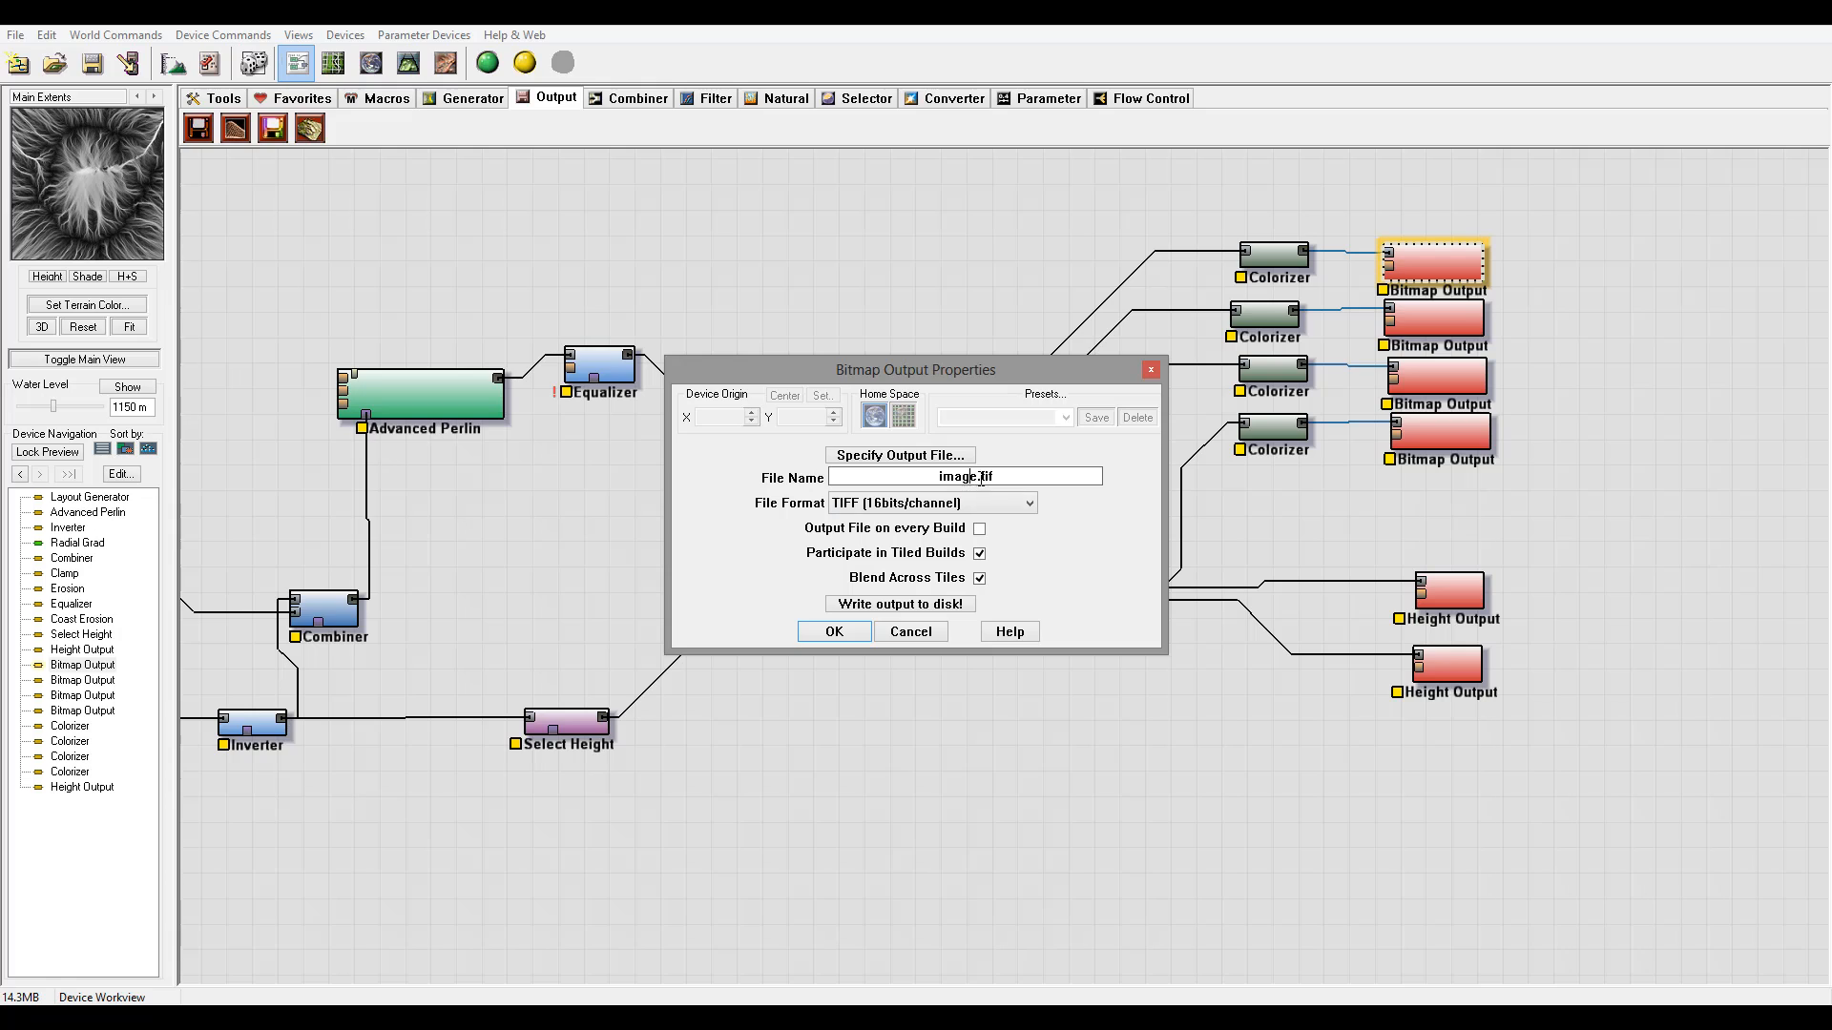
{"action": "left_click_drag", "start_coordinate": [977, 476], "coordinate": [823, 473]}
{"action": "type", "text": "L1Flow"}
{"action": "left_click", "coordinate": [854, 631]}
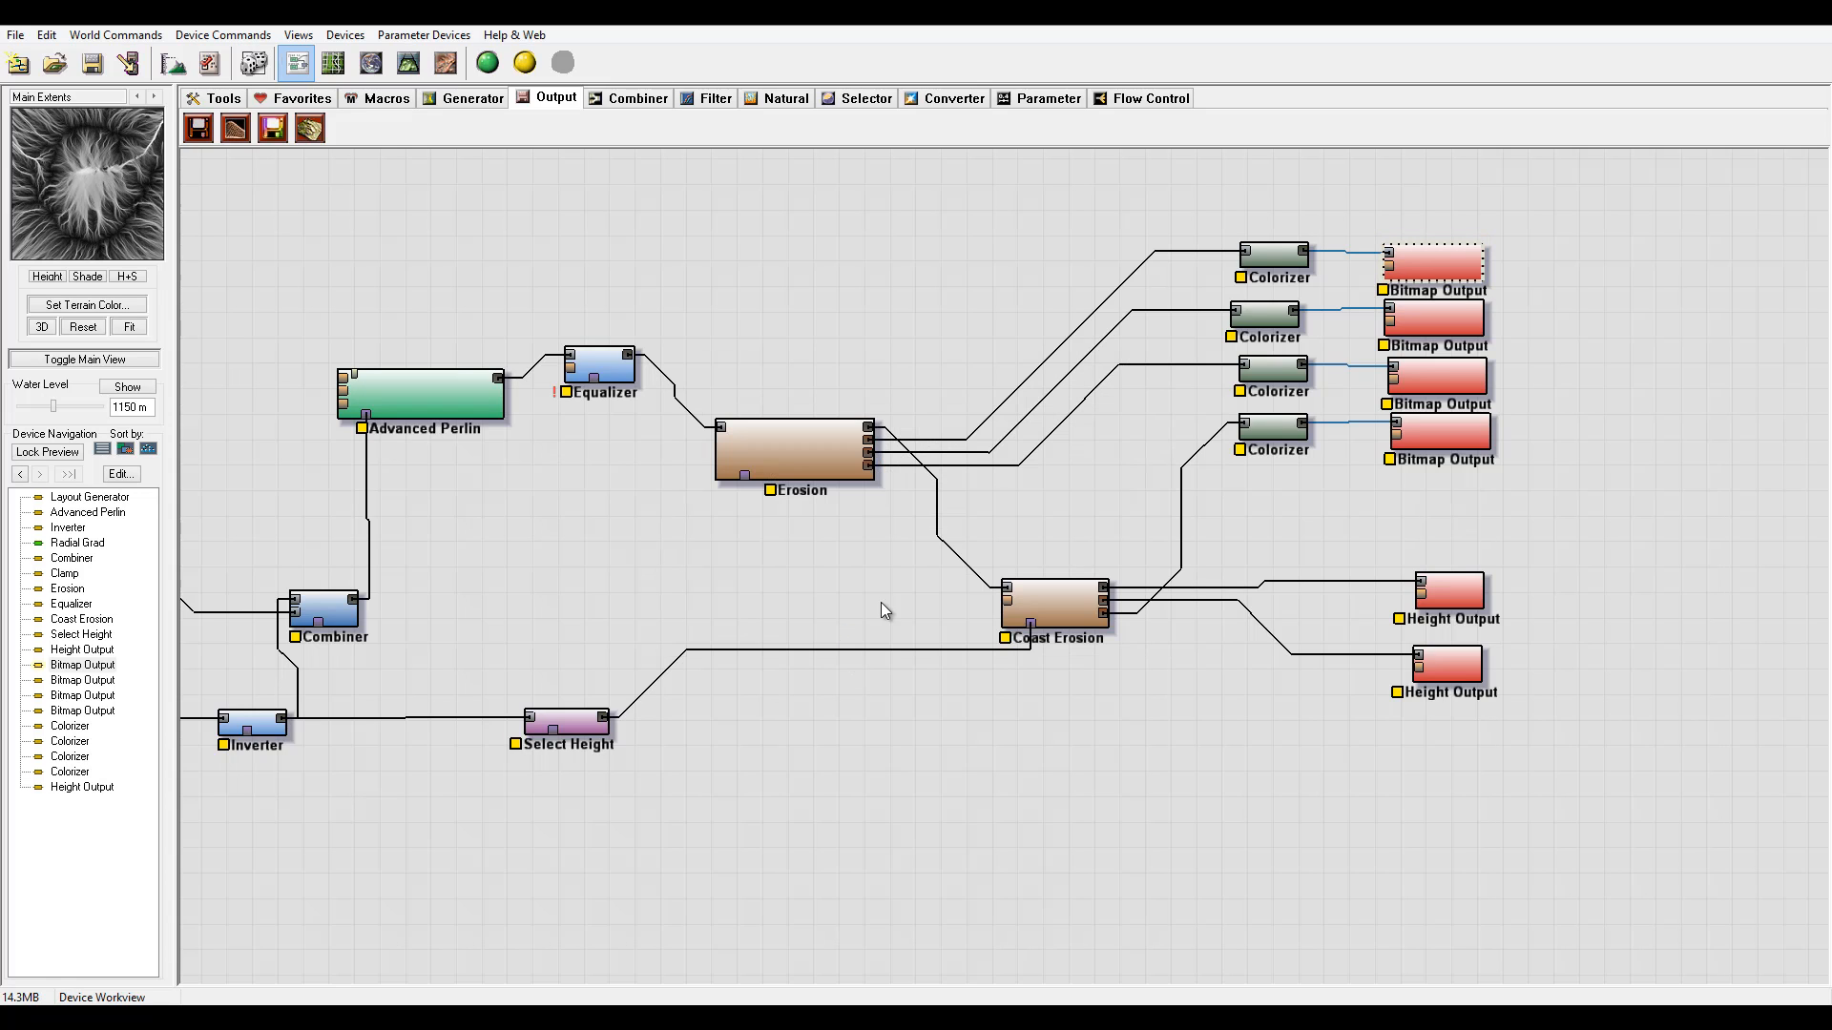
- Specify the E:\WorldMachine folder as the destination of L1Flow.tif, and copy the folder path from its file name
{"action": "double_click", "coordinate": [1448, 256]}
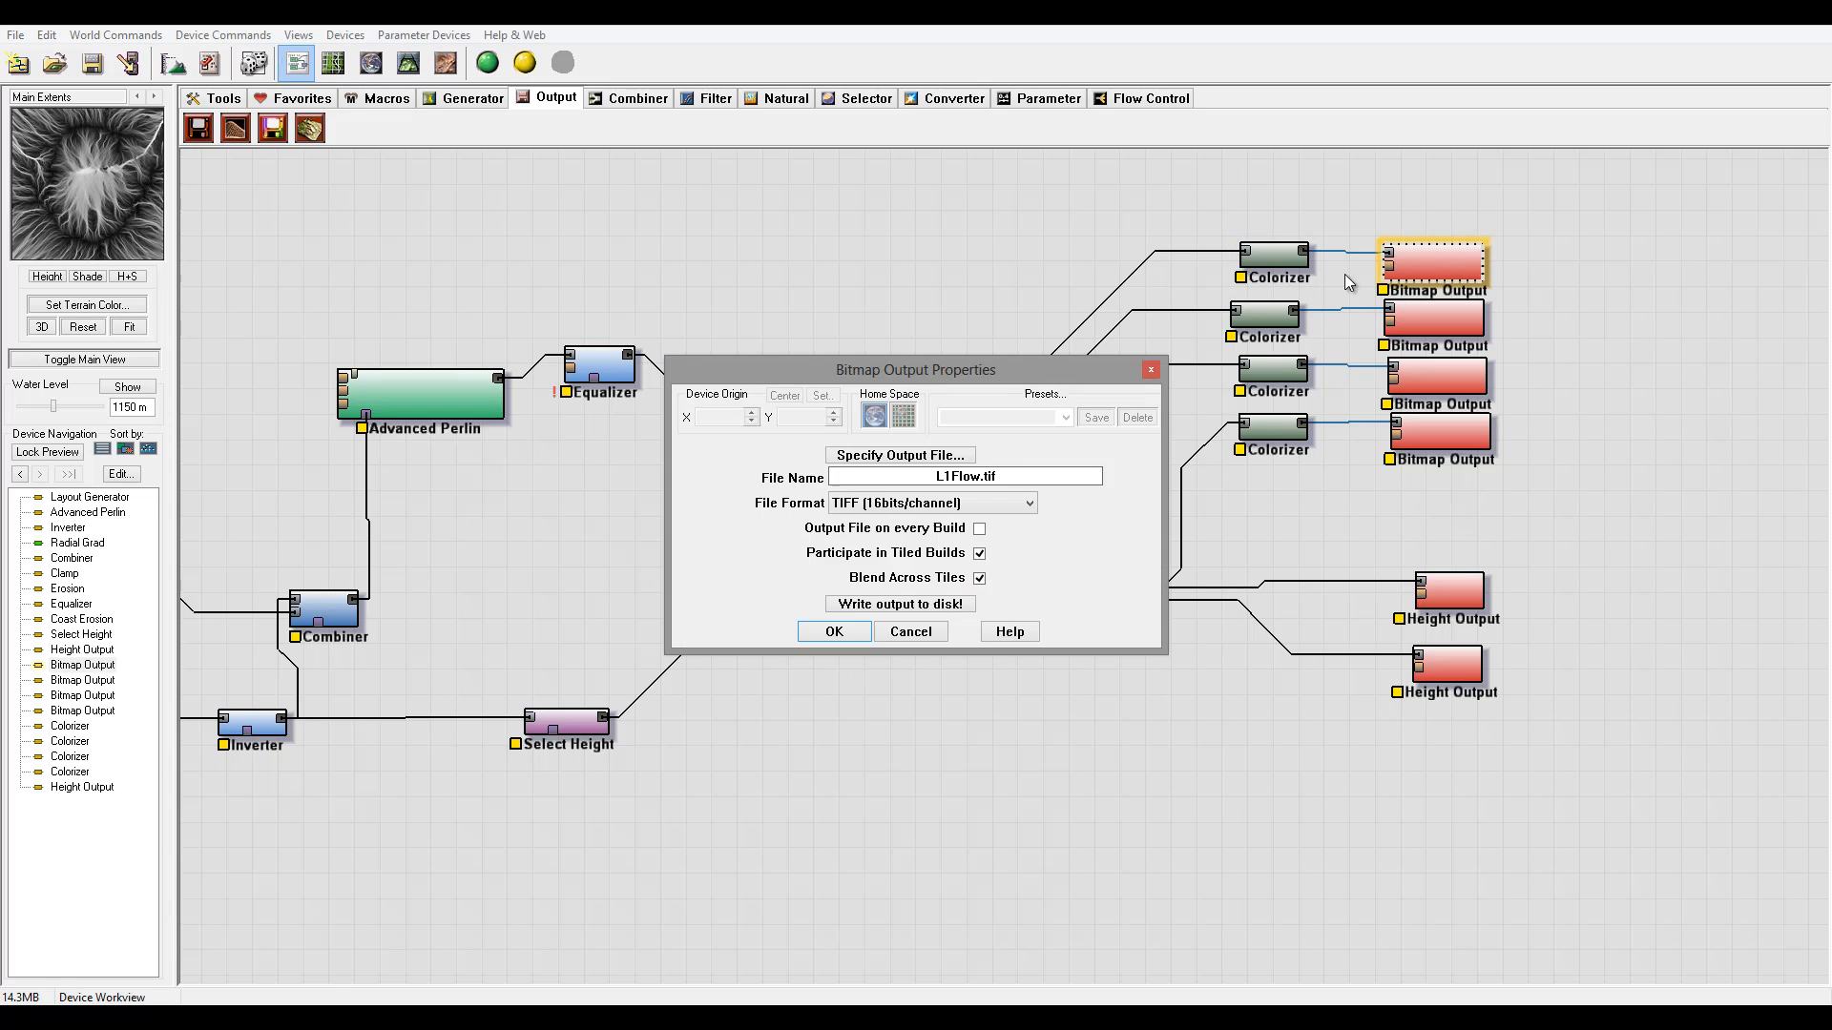
{"action": "left_click", "coordinate": [916, 453]}
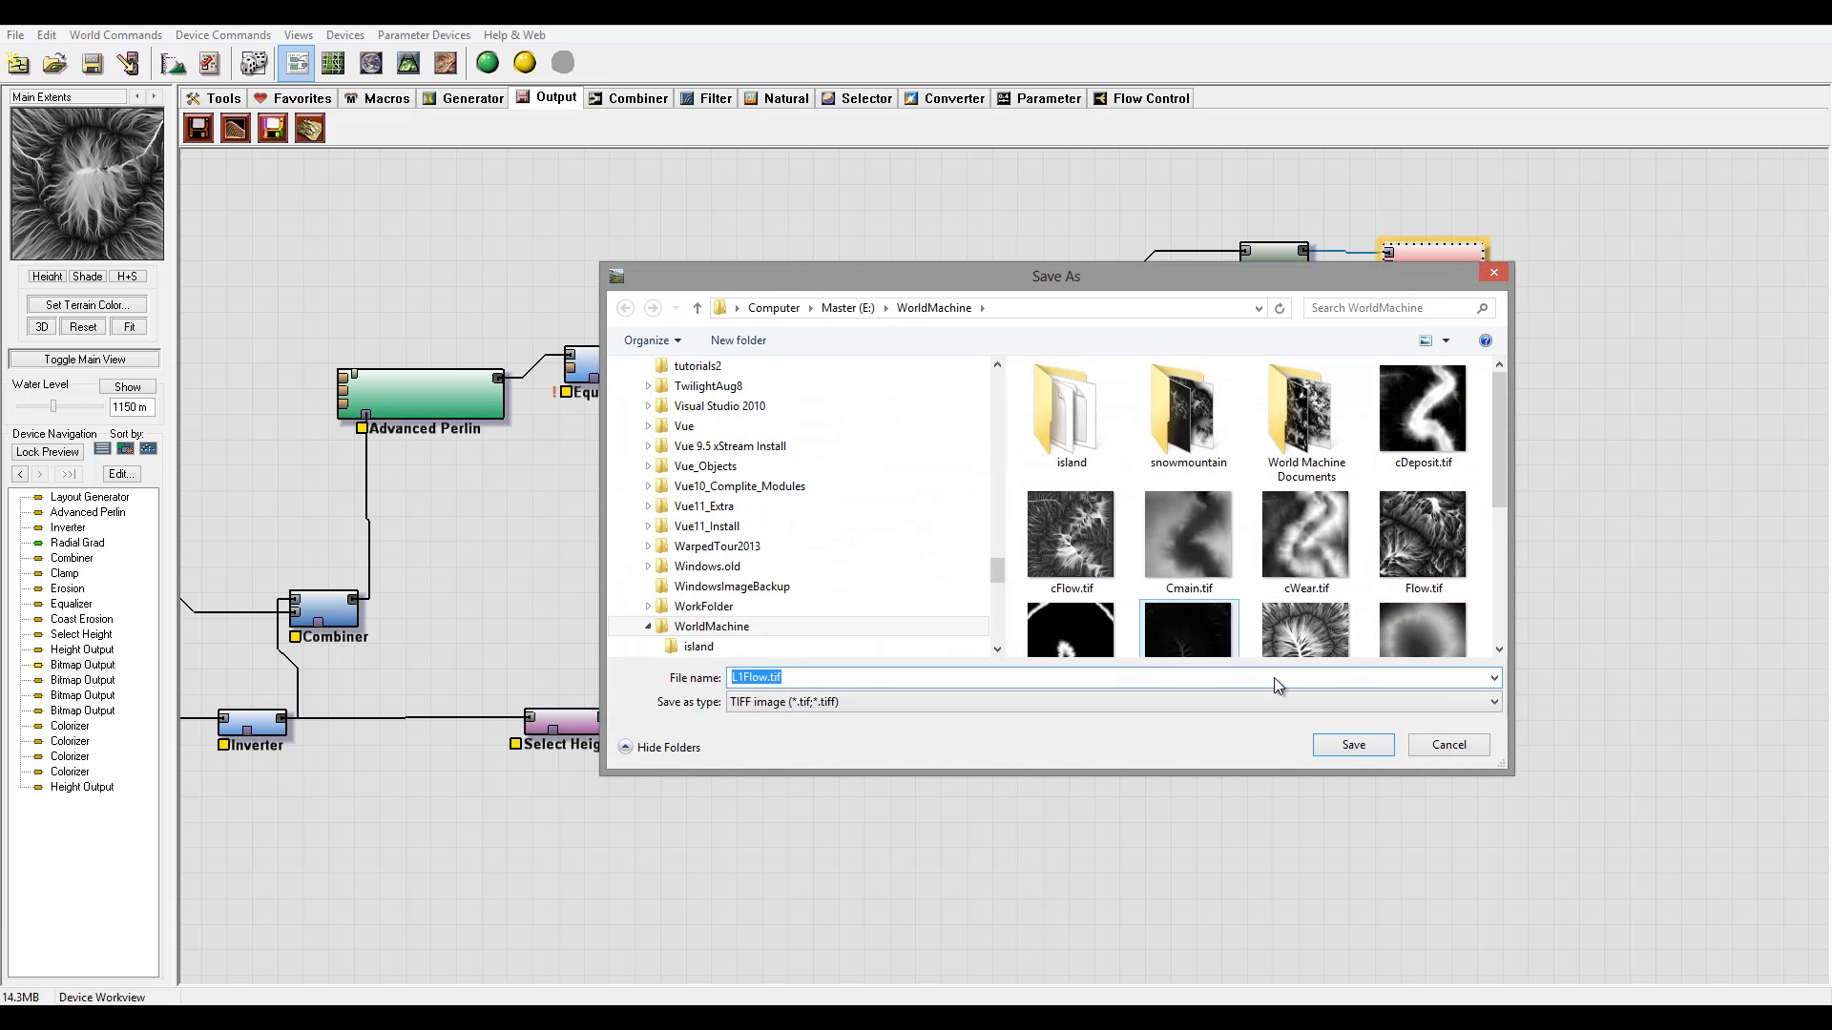
{"action": "left_click", "coordinate": [1384, 748]}
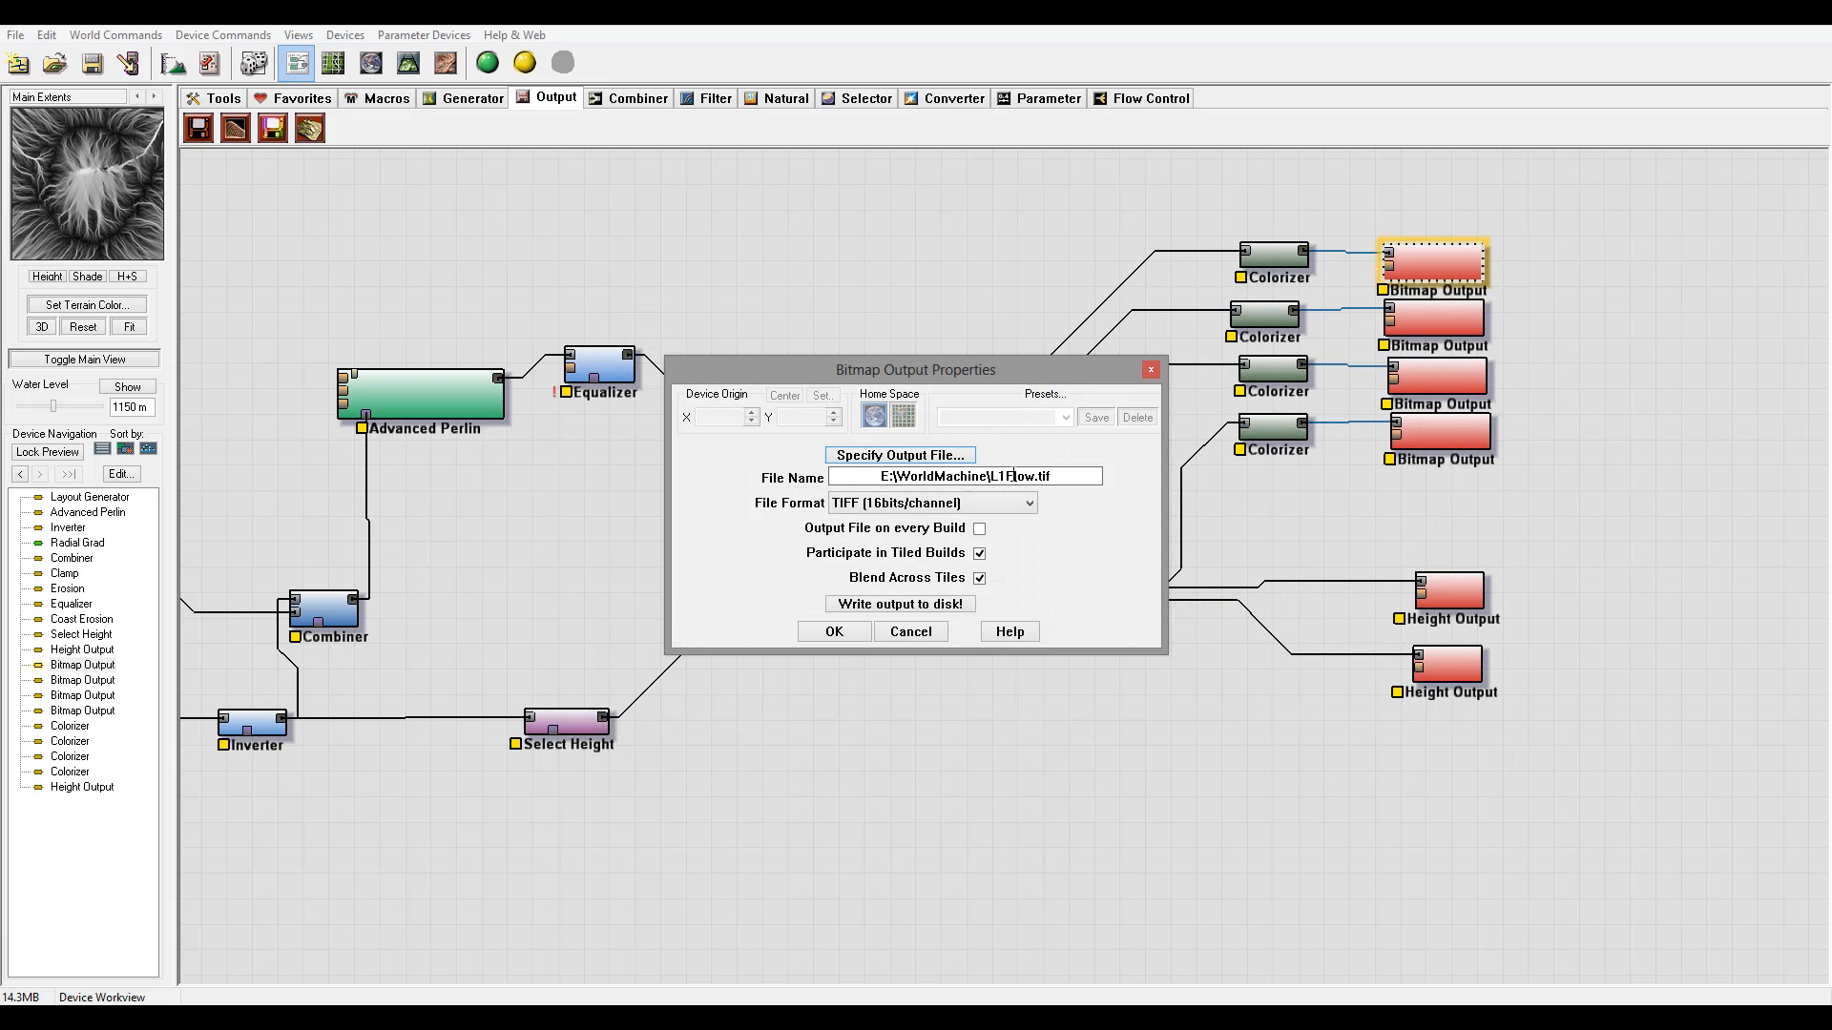
{"action": "left_click_drag", "start_coordinate": [992, 476], "coordinate": [861, 496]}
{"action": "key", "text": "ctrl+c"}
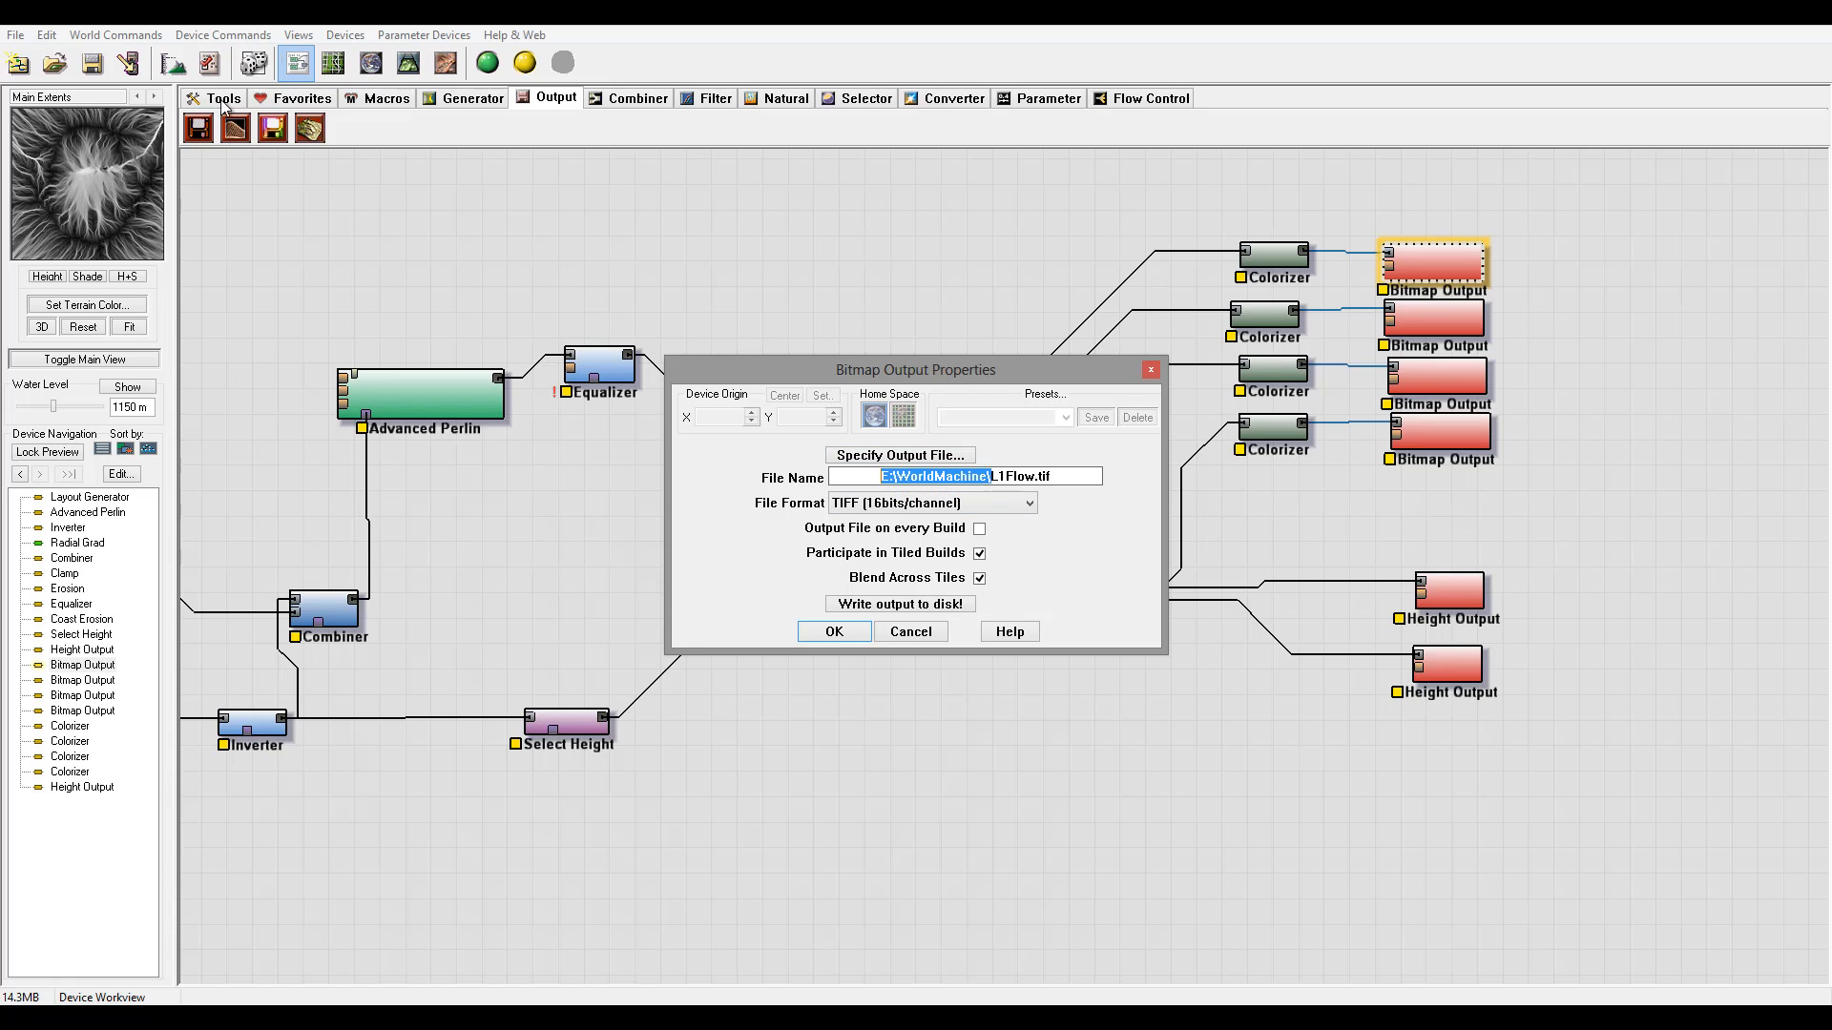
{"action": "left_click", "coordinate": [819, 632]}
- Prefix the file names of the wear, deposition and beach Bitmap Outputs with the copied E:\WorldMachine\ path
{"action": "double_click", "coordinate": [1428, 318]}
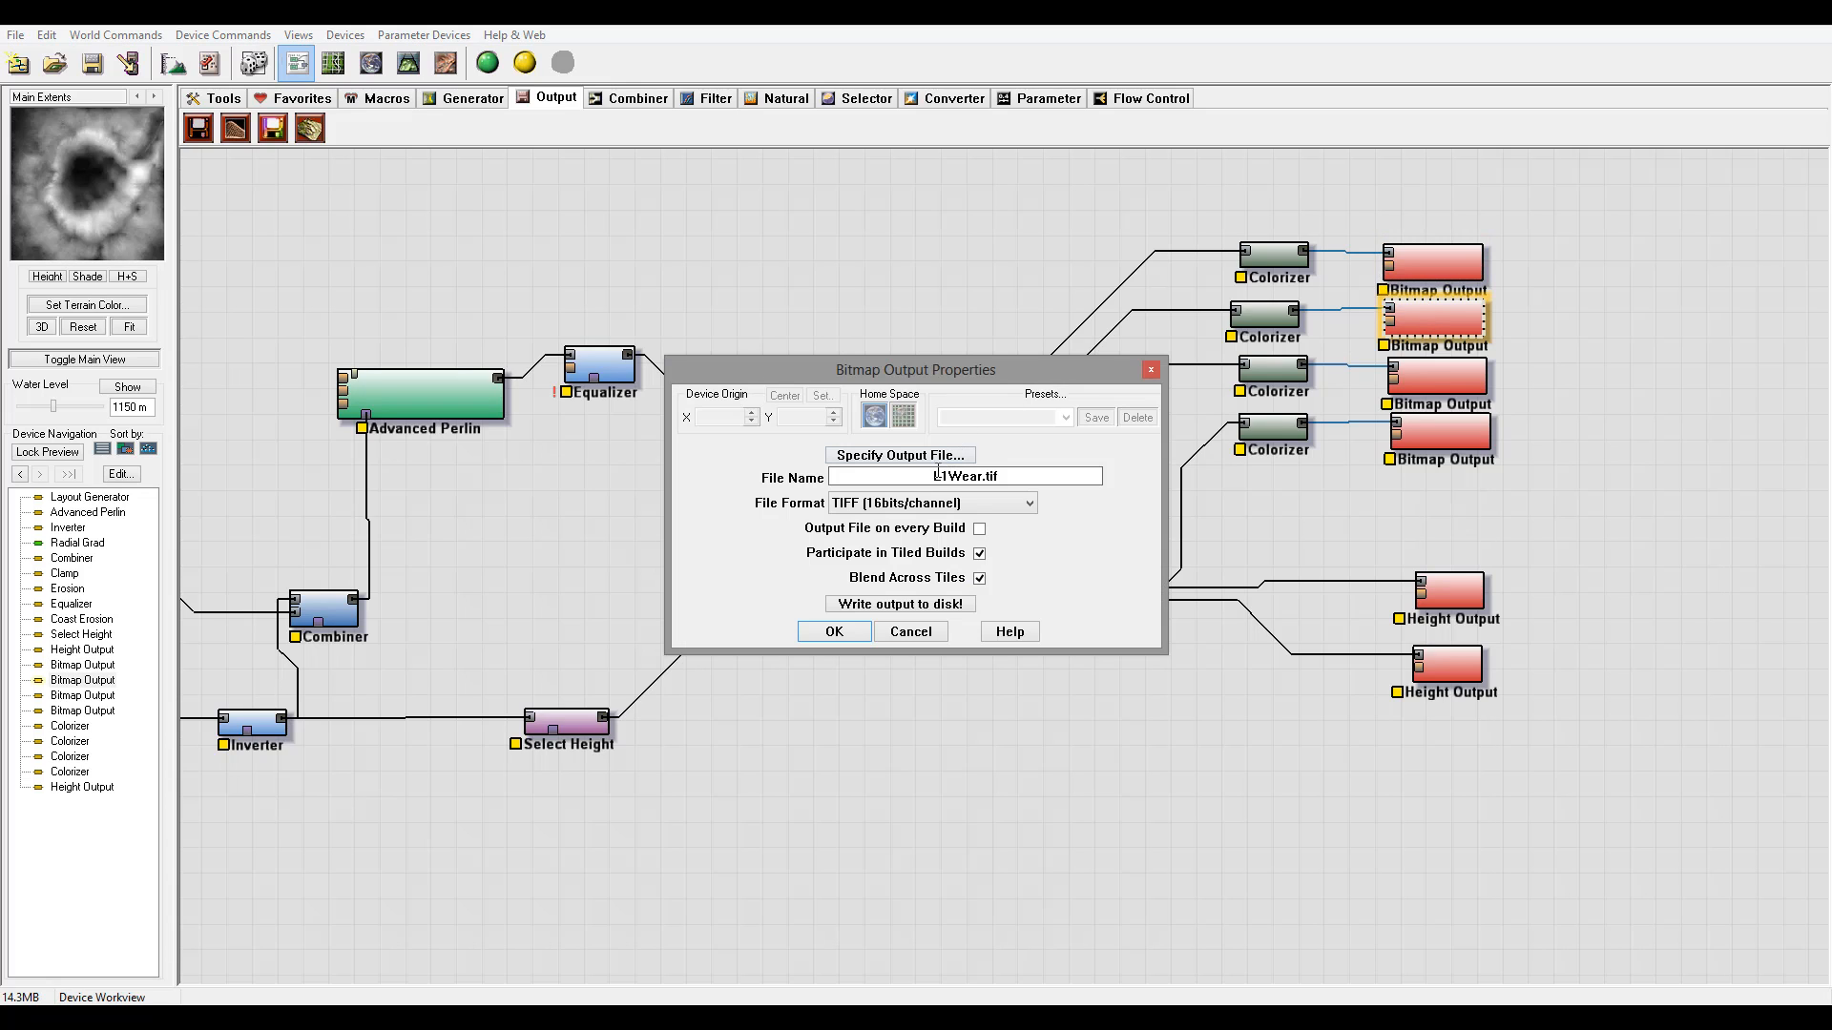
{"action": "key", "text": "ctrl+v"}
{"action": "left_click", "coordinate": [833, 632]}
{"action": "double_click", "coordinate": [1448, 384]}
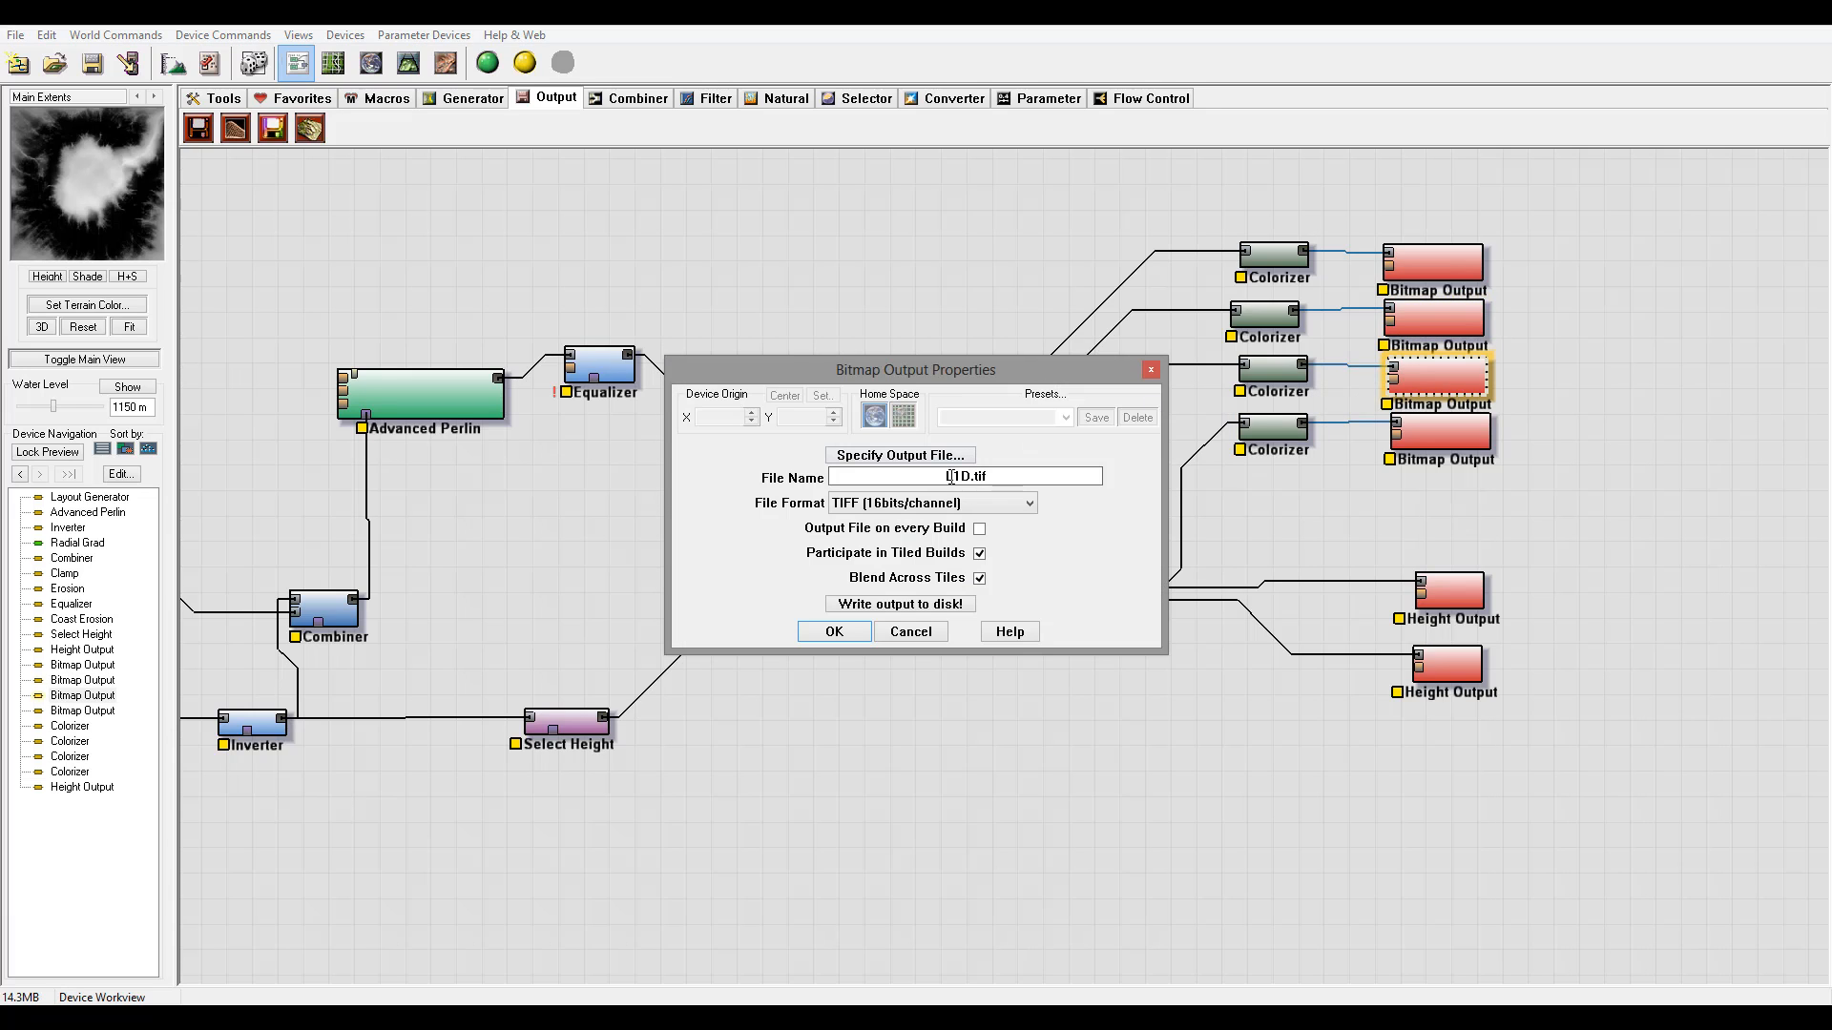
{"action": "key", "text": "ctrl+v"}
{"action": "left_click", "coordinate": [834, 632]}
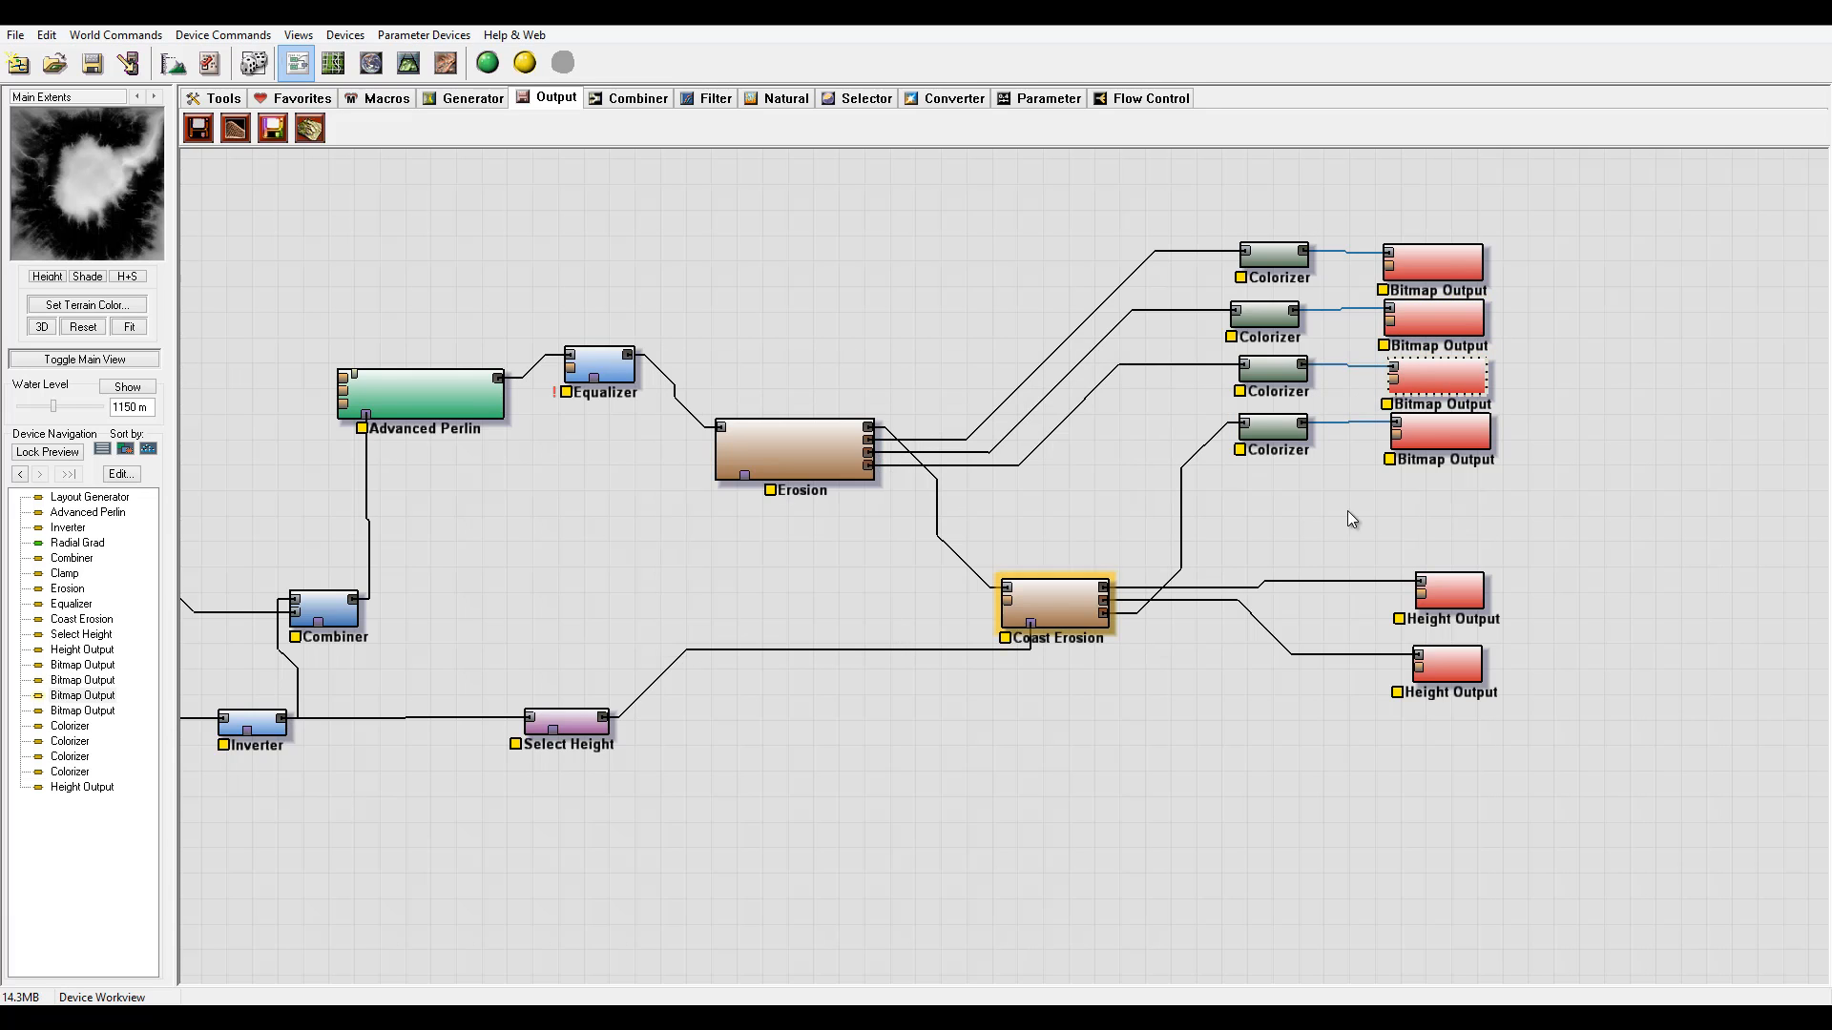
{"action": "double_click", "coordinate": [1436, 431]}
{"action": "left_click", "coordinate": [910, 476]}
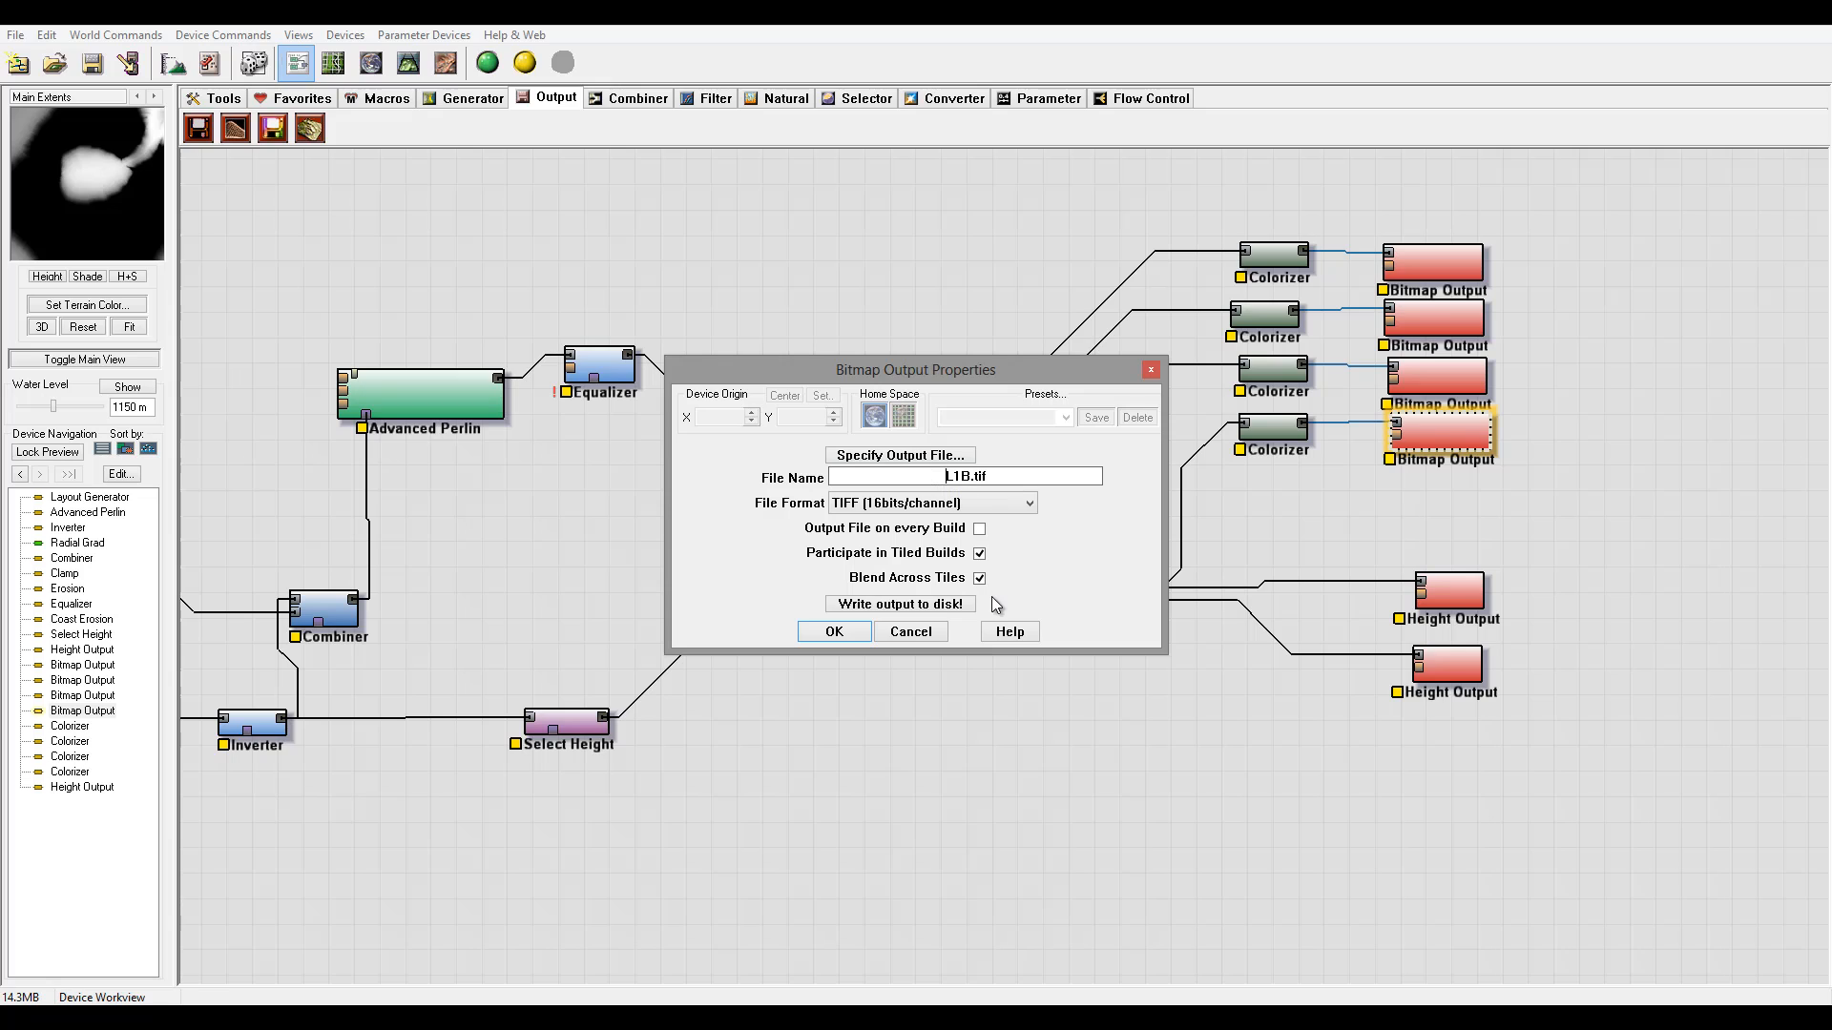
{"action": "key", "text": "ctrl+v"}
{"action": "left_click", "coordinate": [834, 631]}
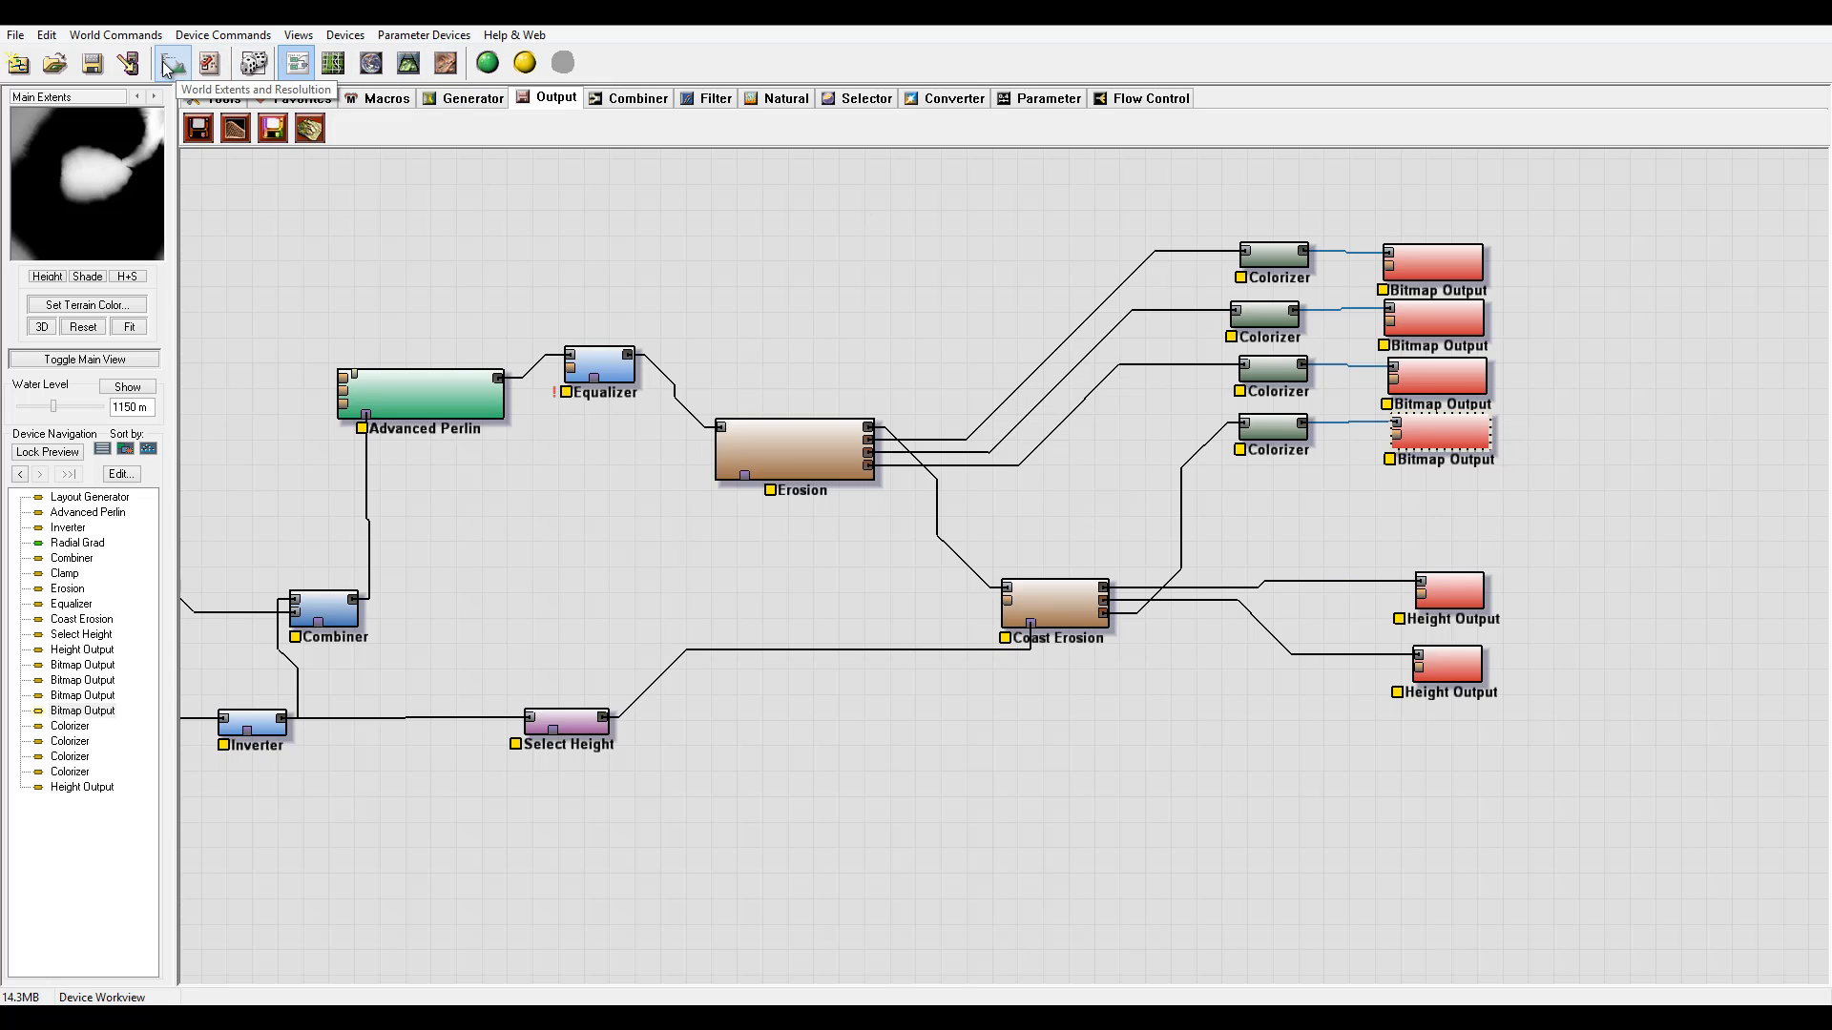
- Build the world from the Output Manager at the current resolution
{"action": "left_click", "coordinate": [128, 63]}
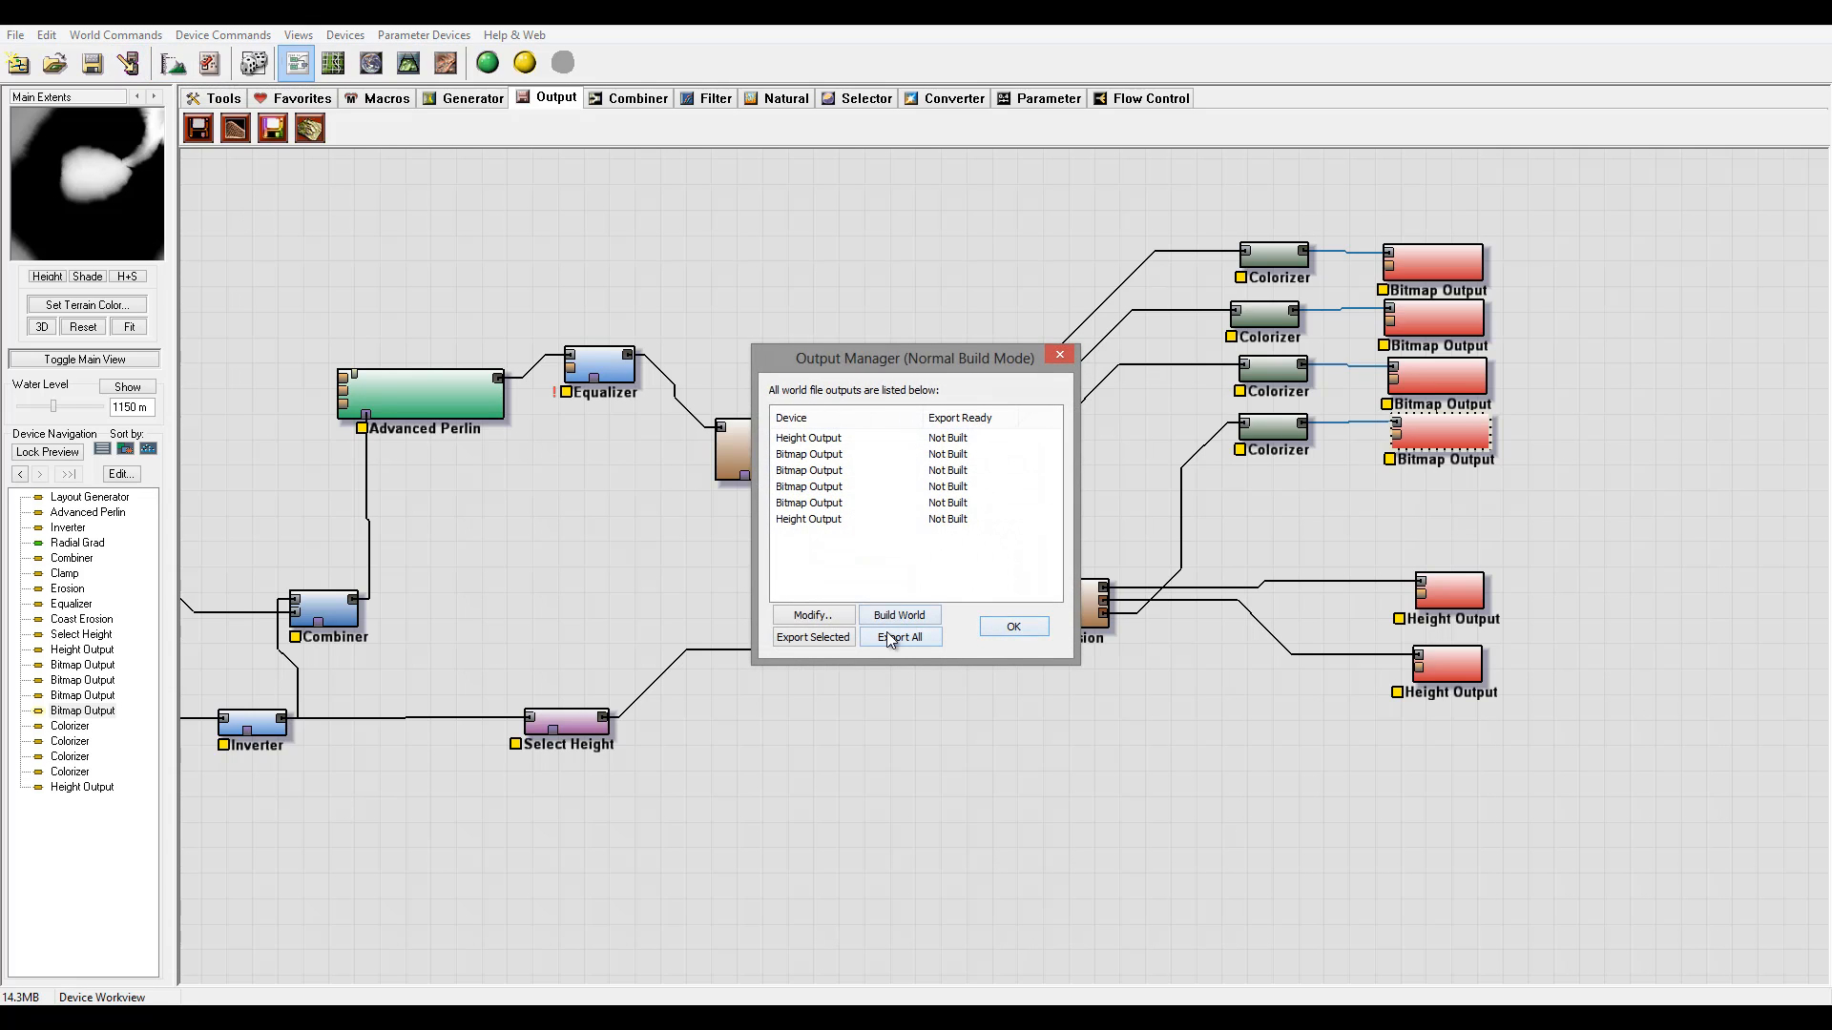
{"action": "left_click", "coordinate": [906, 618]}
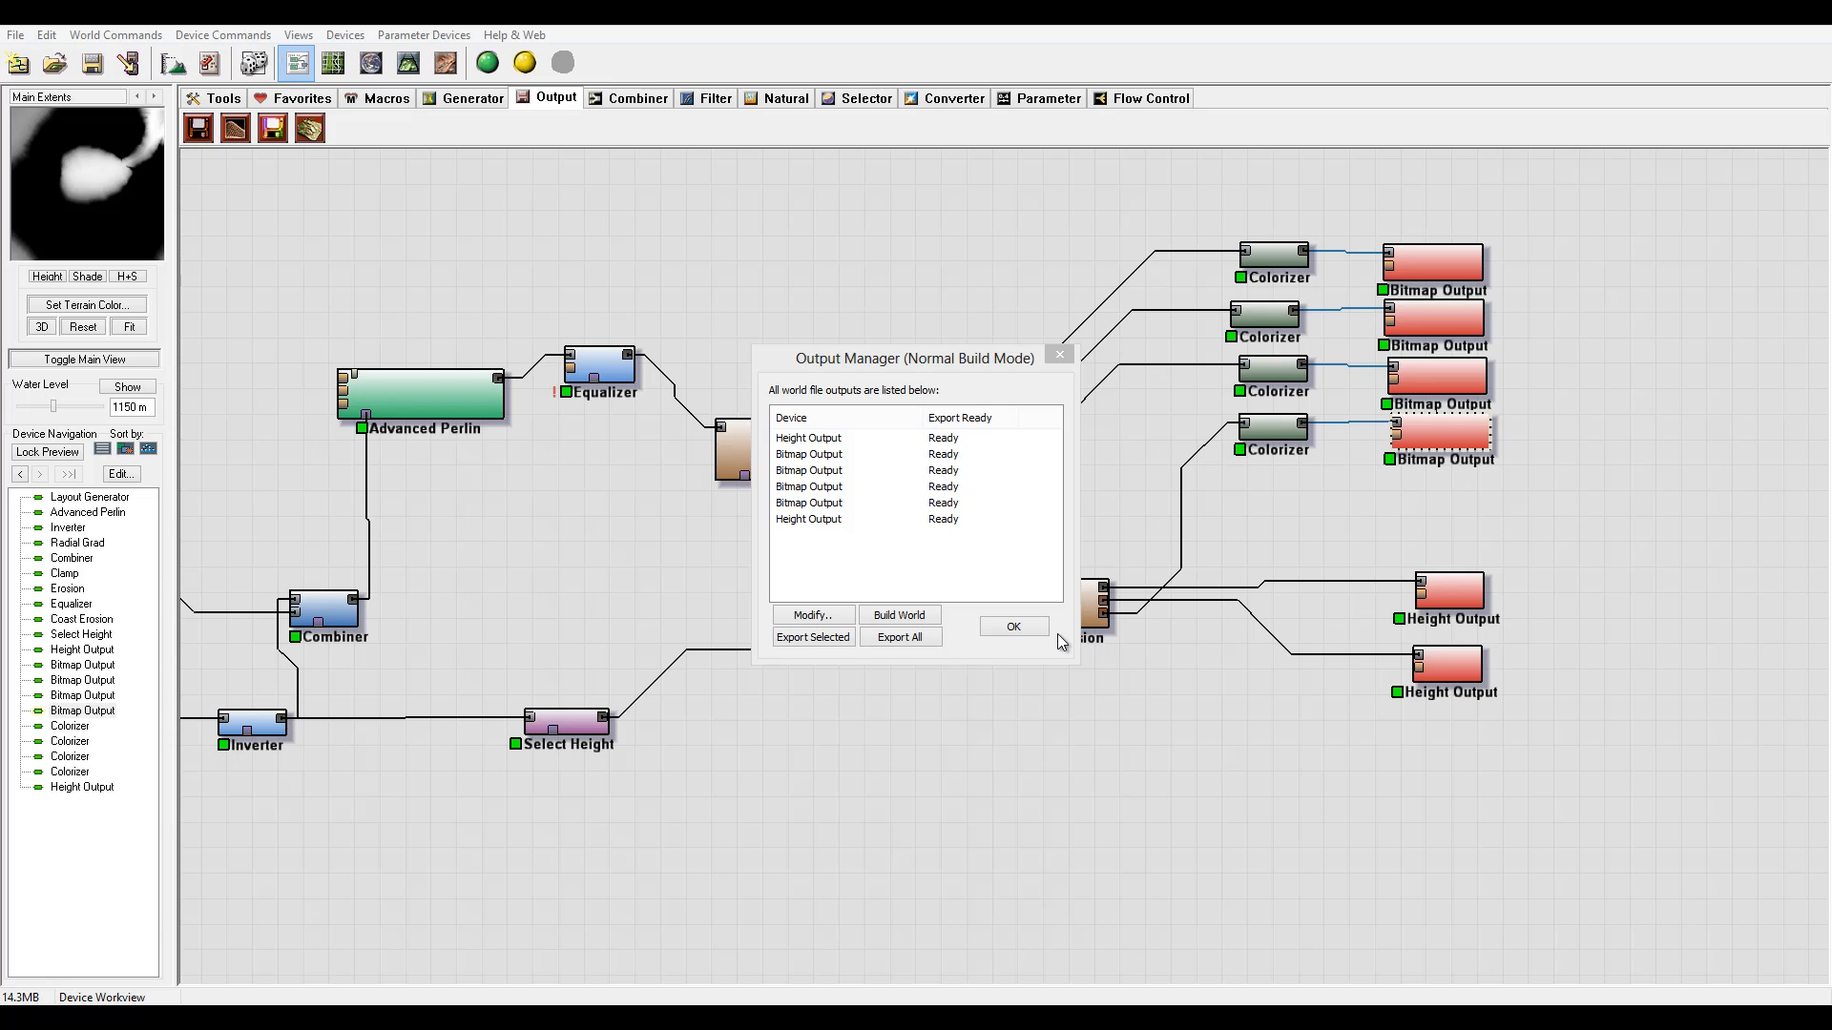
{"action": "left_click", "coordinate": [1029, 631]}
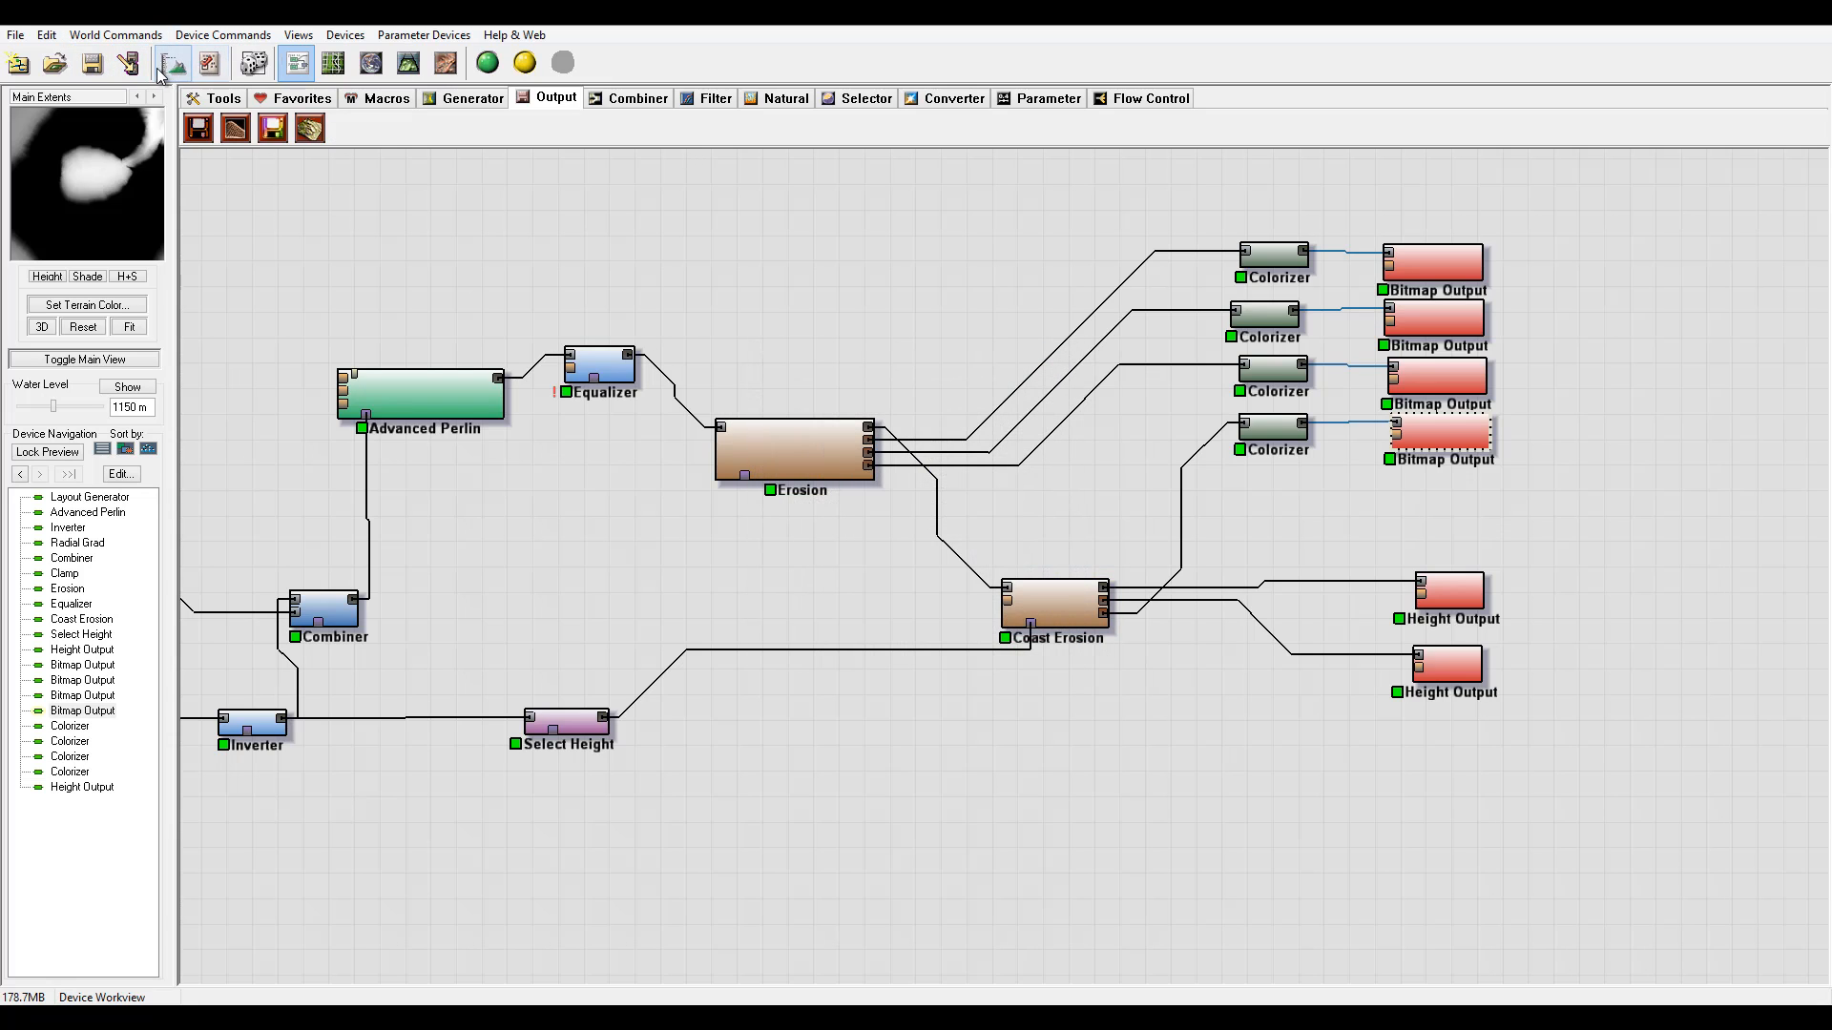
- Set the Main Extents build resolution to 2049 x 2049 and rebuild the world
{"action": "left_click", "coordinate": [209, 67]}
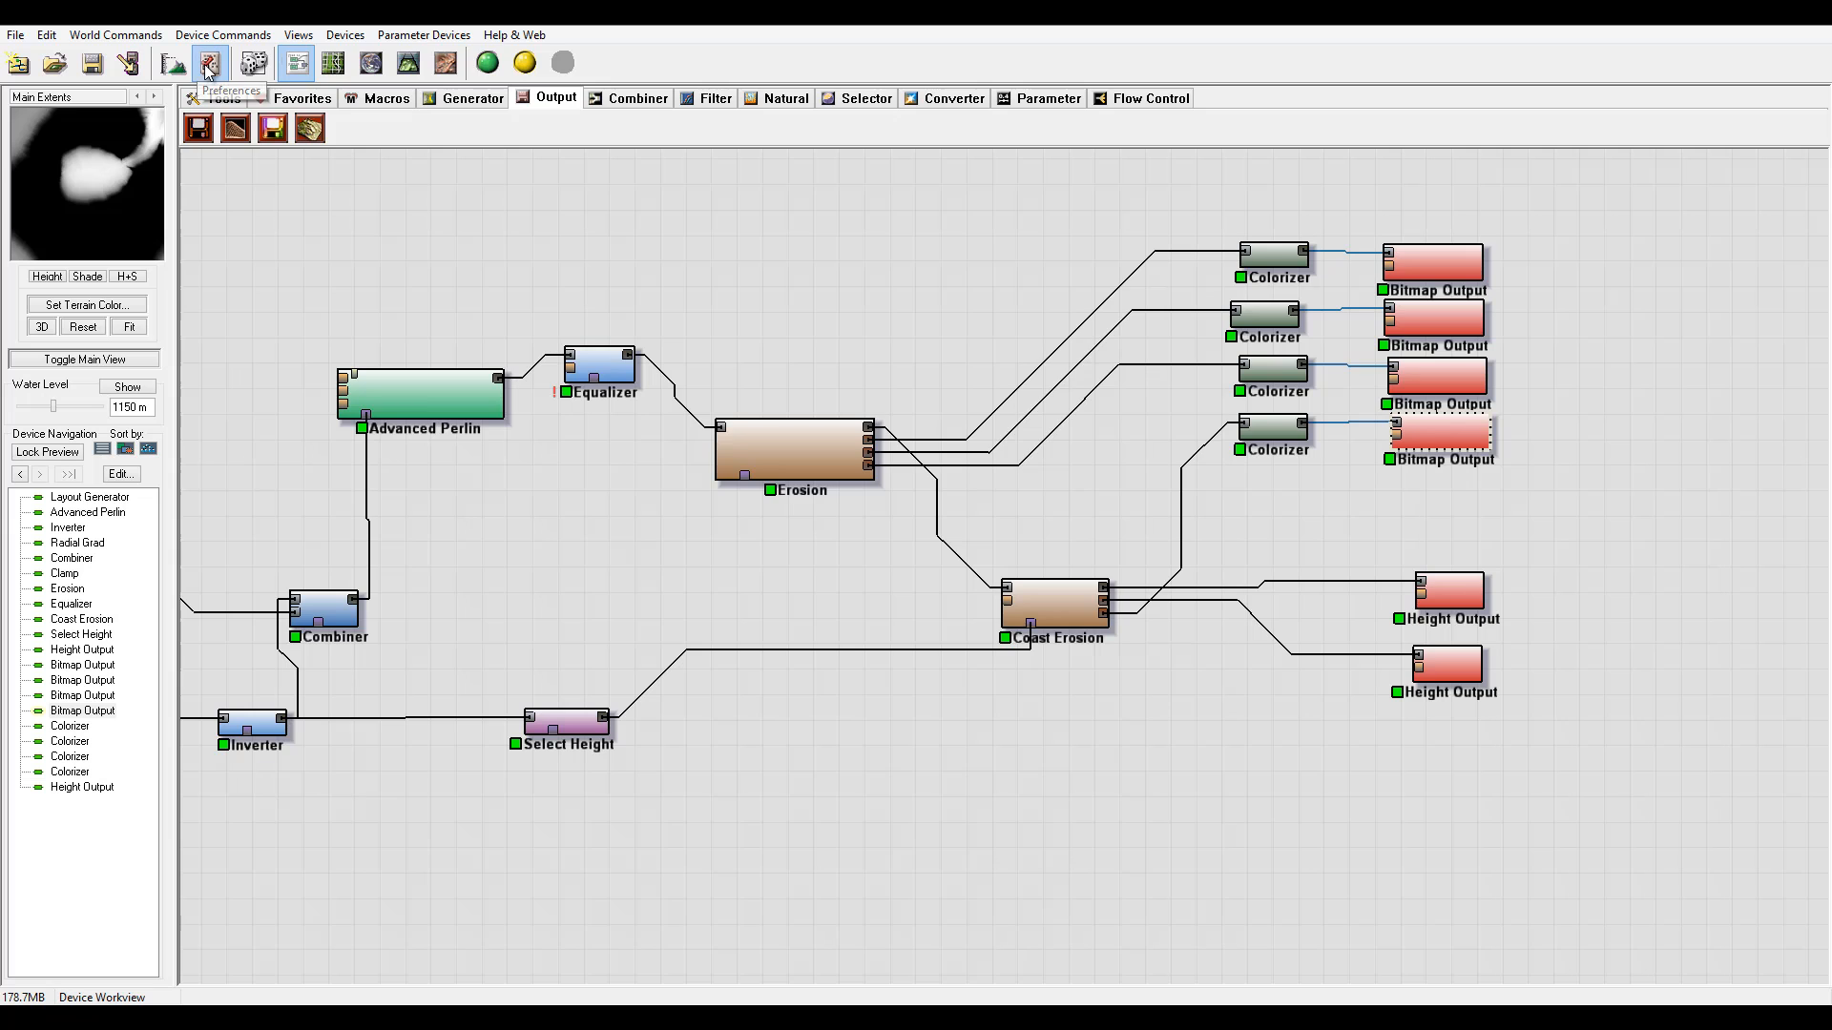
{"action": "left_click", "coordinate": [1020, 679]}
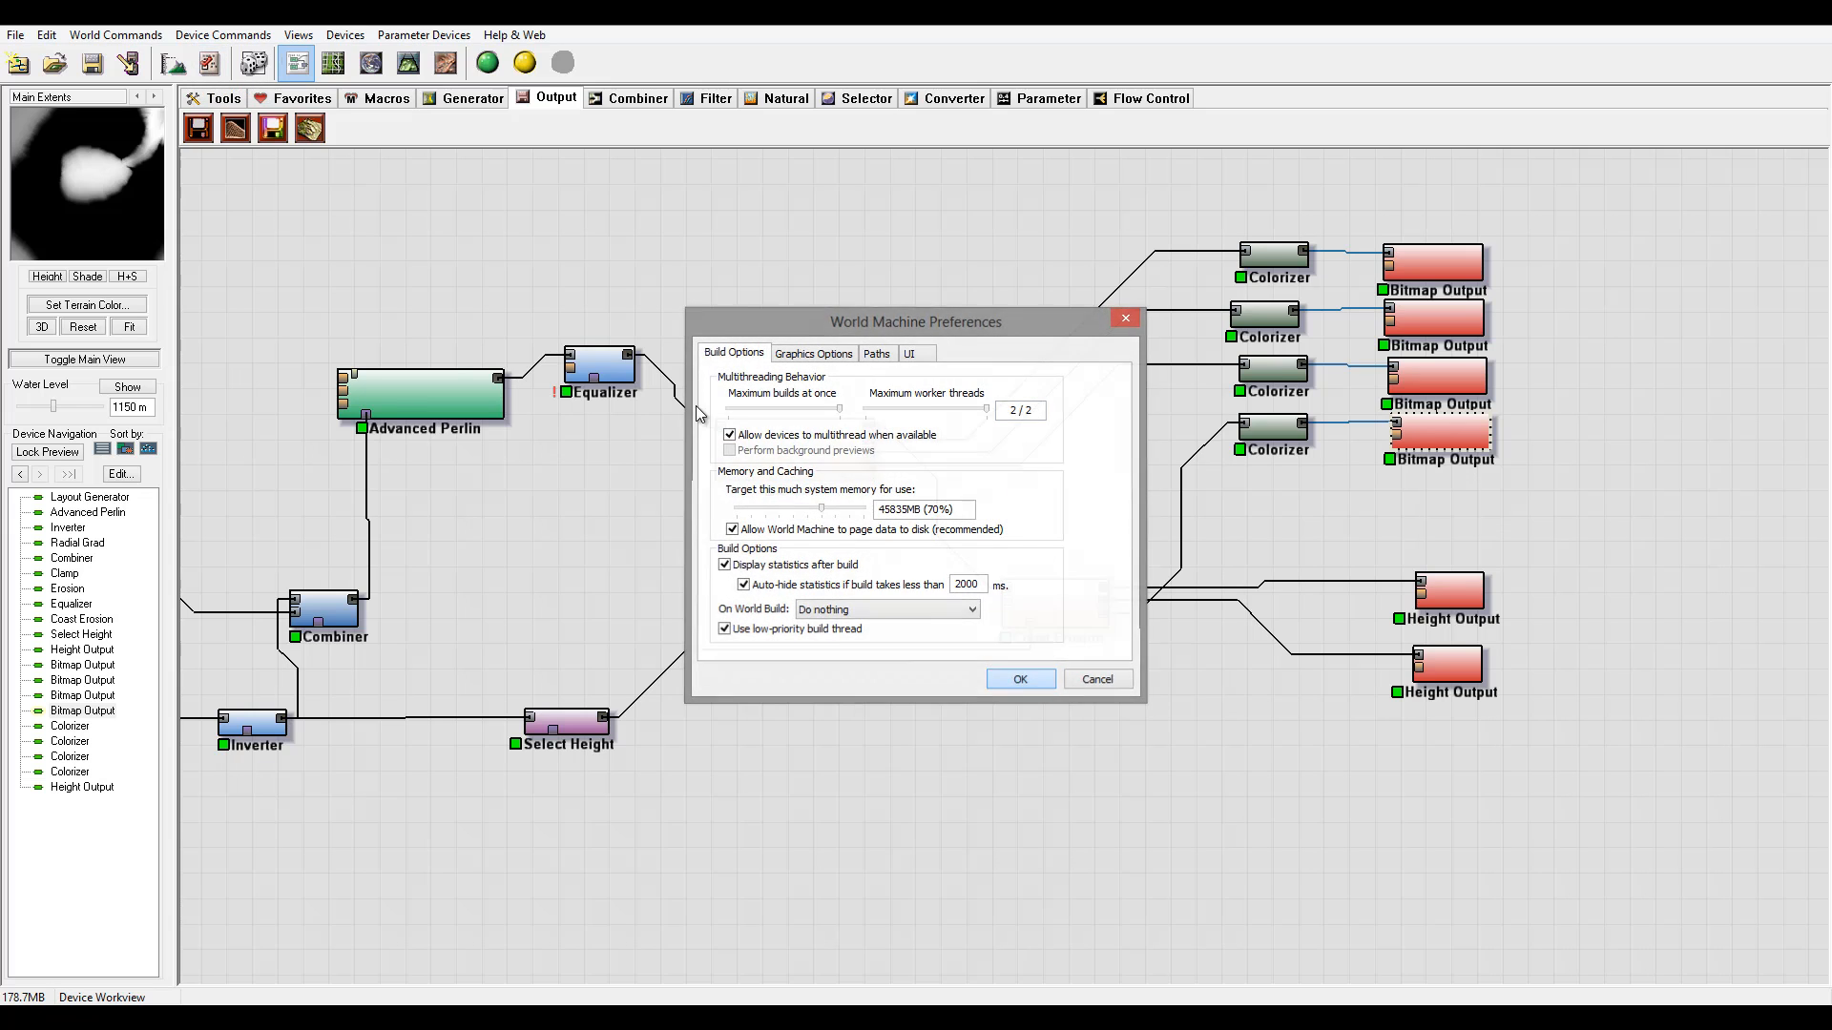
{"action": "left_click", "coordinate": [173, 64]}
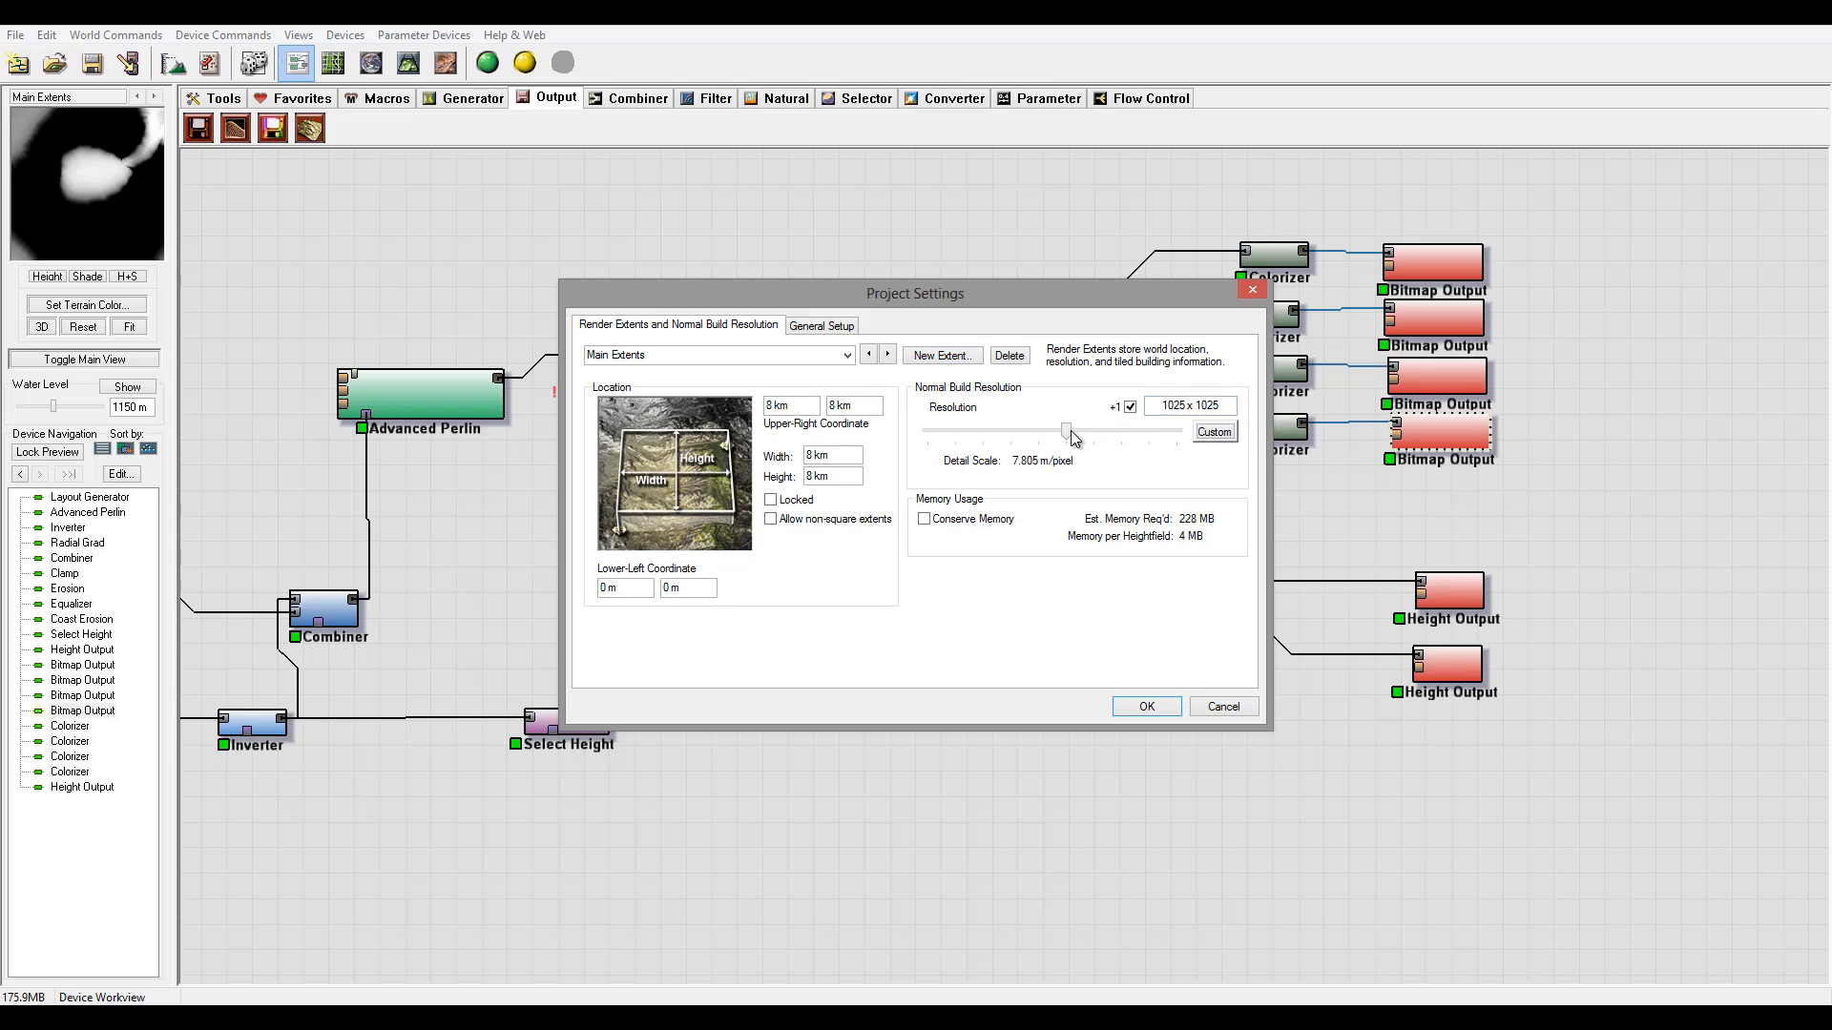
{"action": "left_click", "coordinate": [1147, 706]}
{"action": "left_click", "coordinate": [487, 62]}
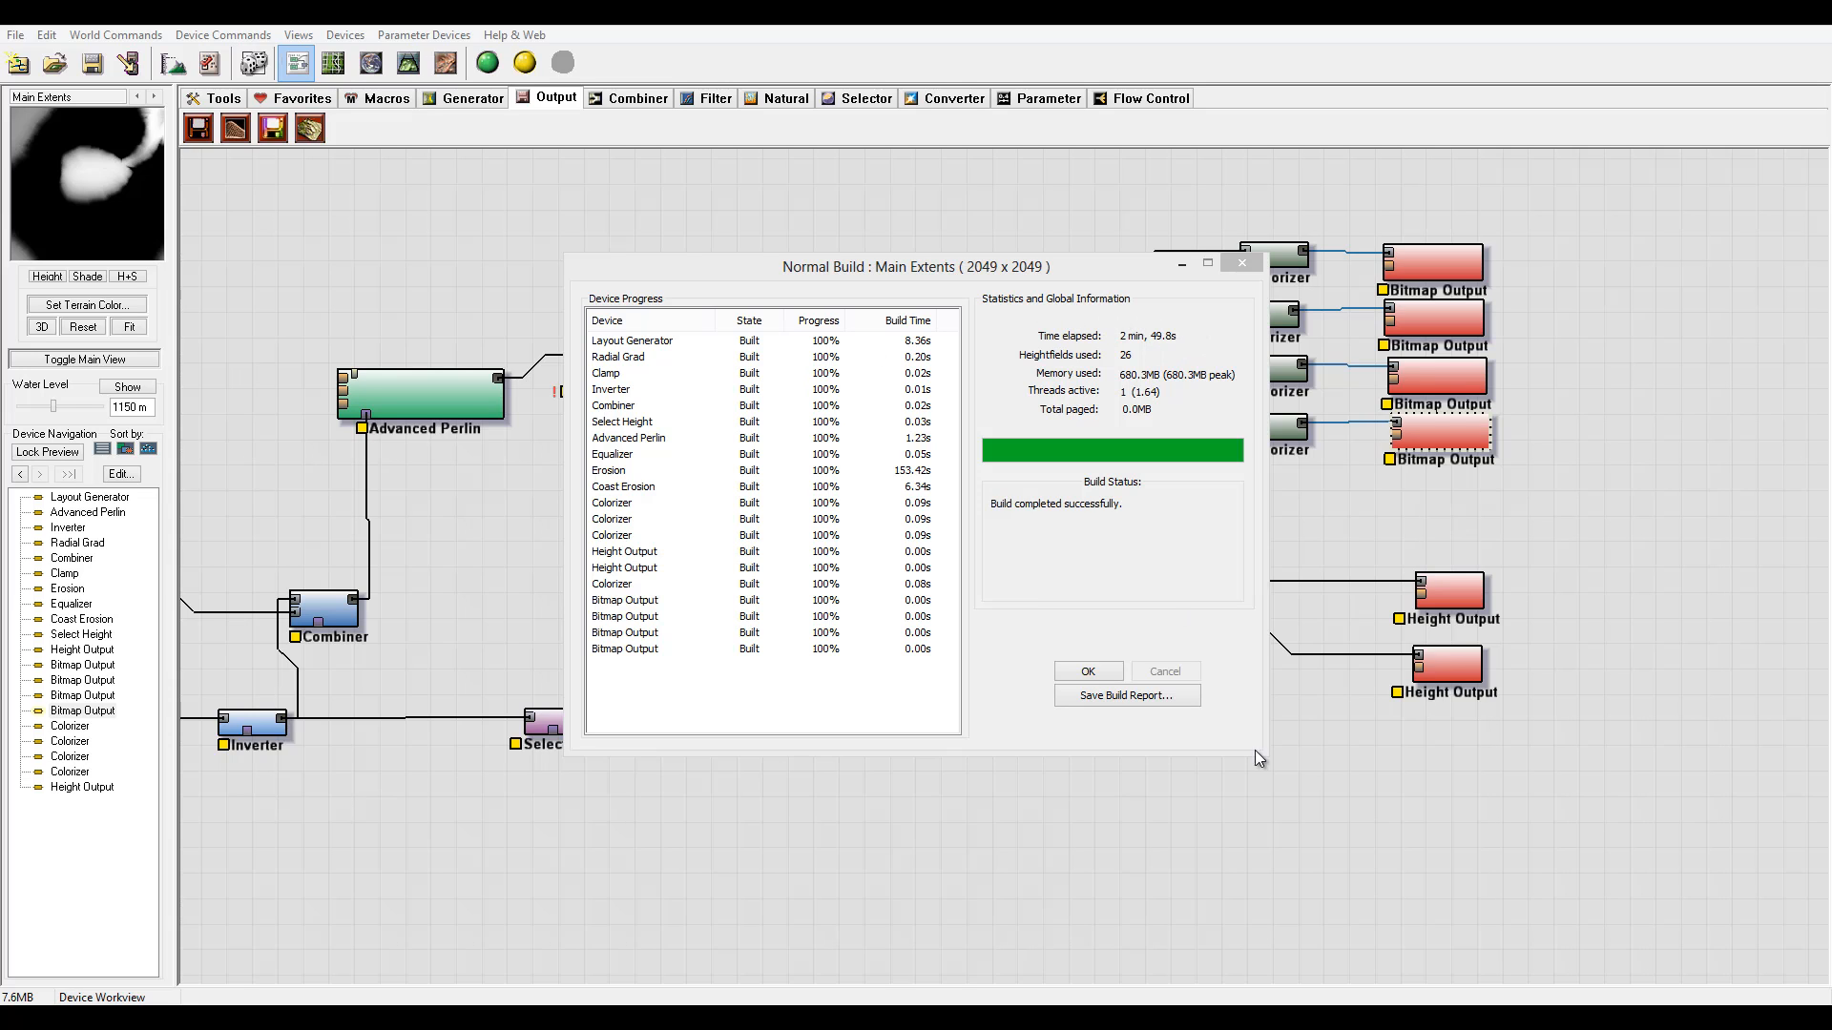
{"action": "left_click", "coordinate": [1088, 672]}
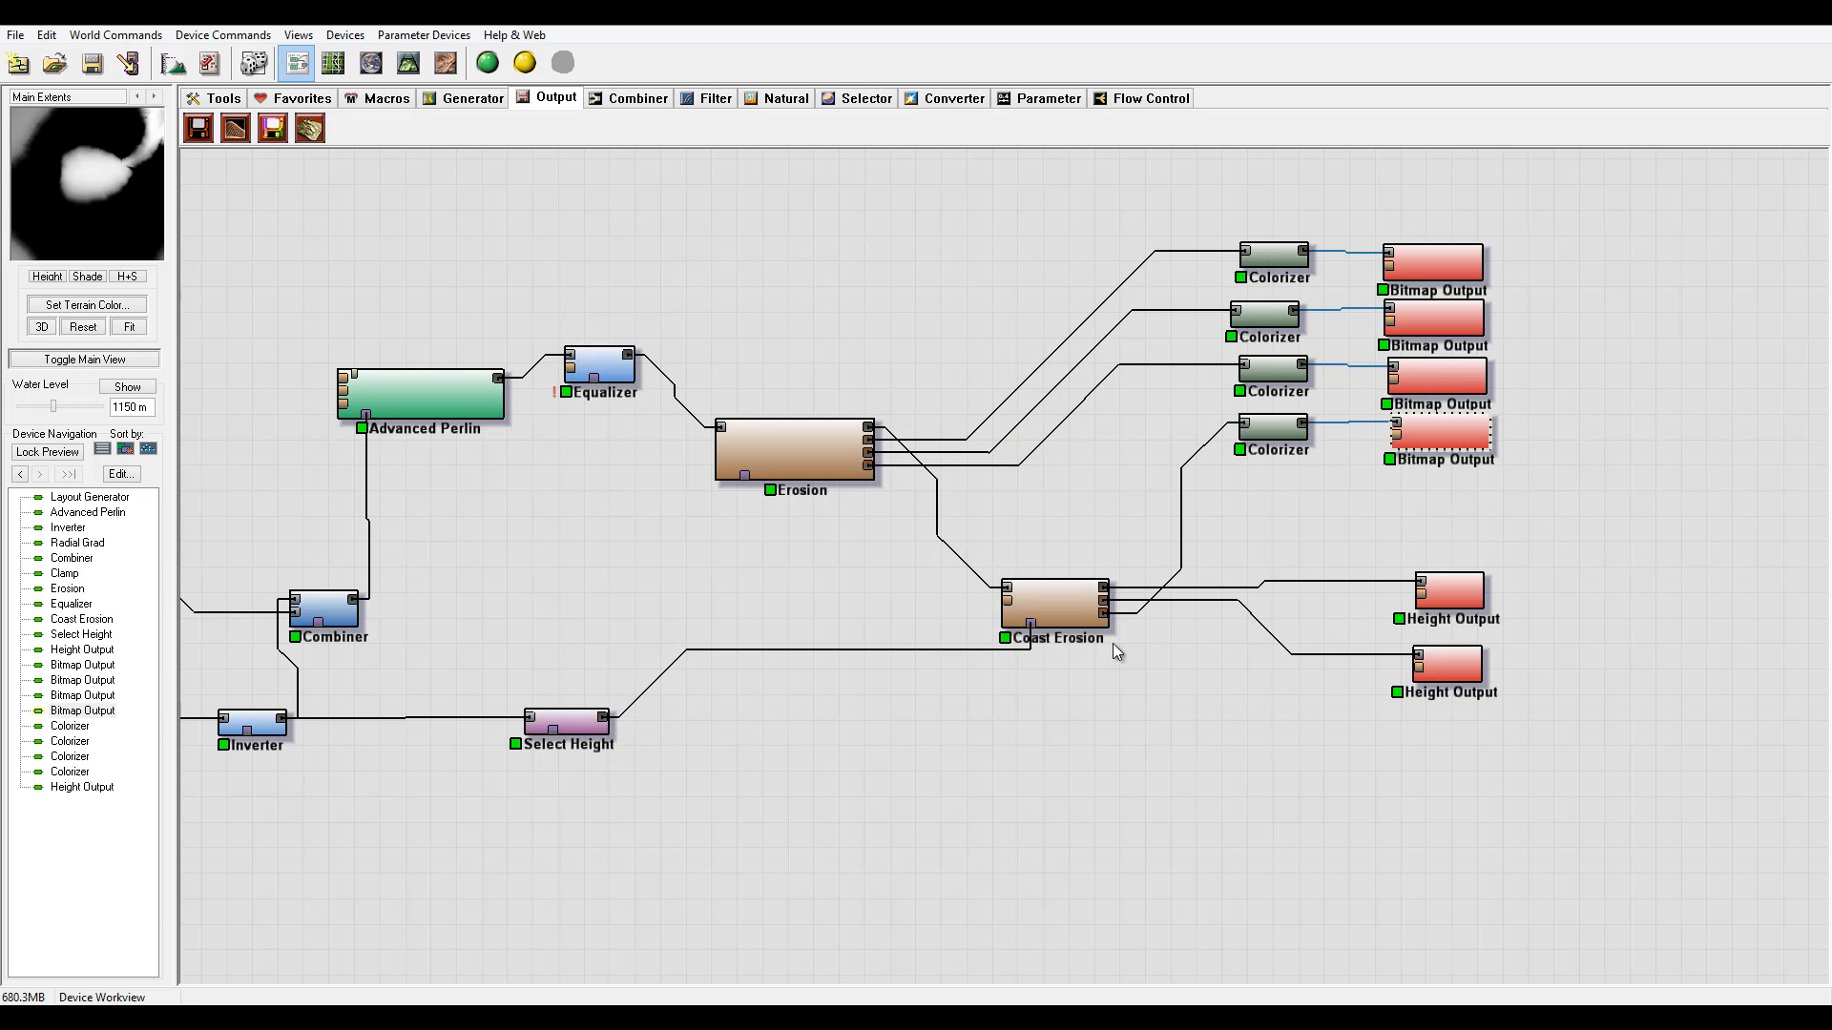
- Export all the height and bitmap outputs from the Output Manager
{"action": "left_click", "coordinate": [130, 63]}
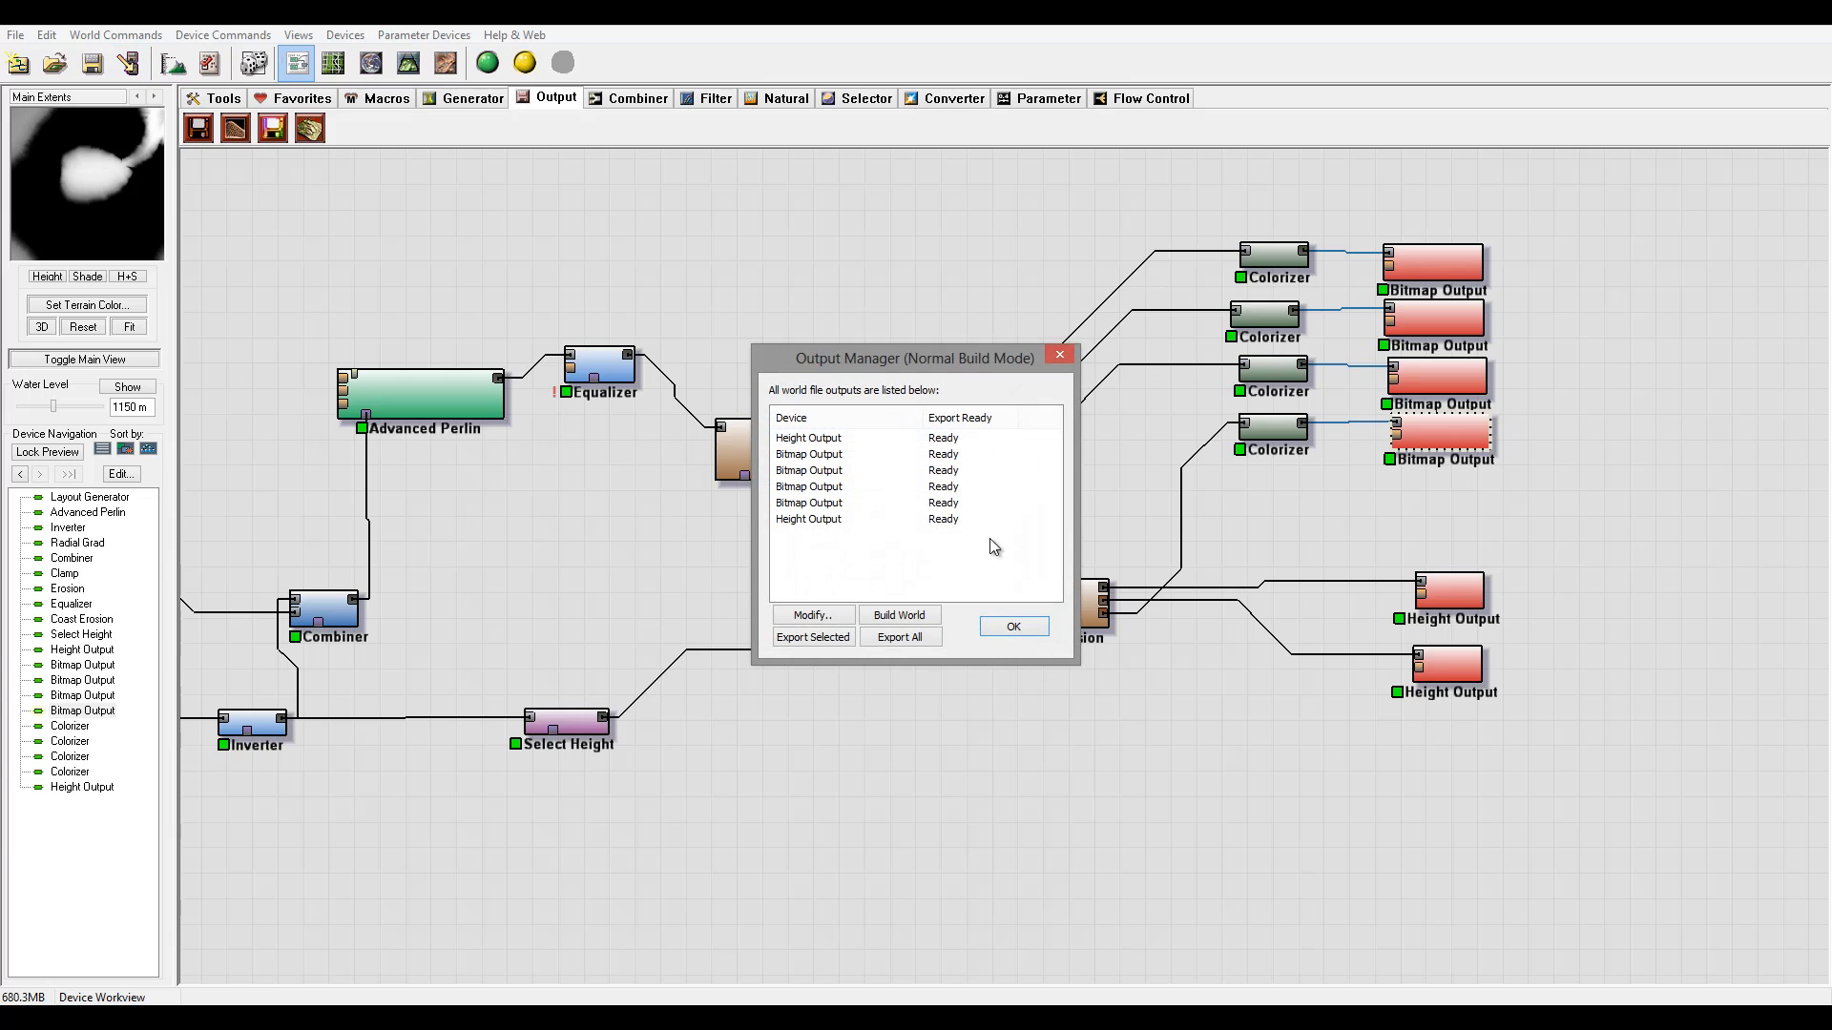
{"action": "left_click", "coordinate": [897, 645]}
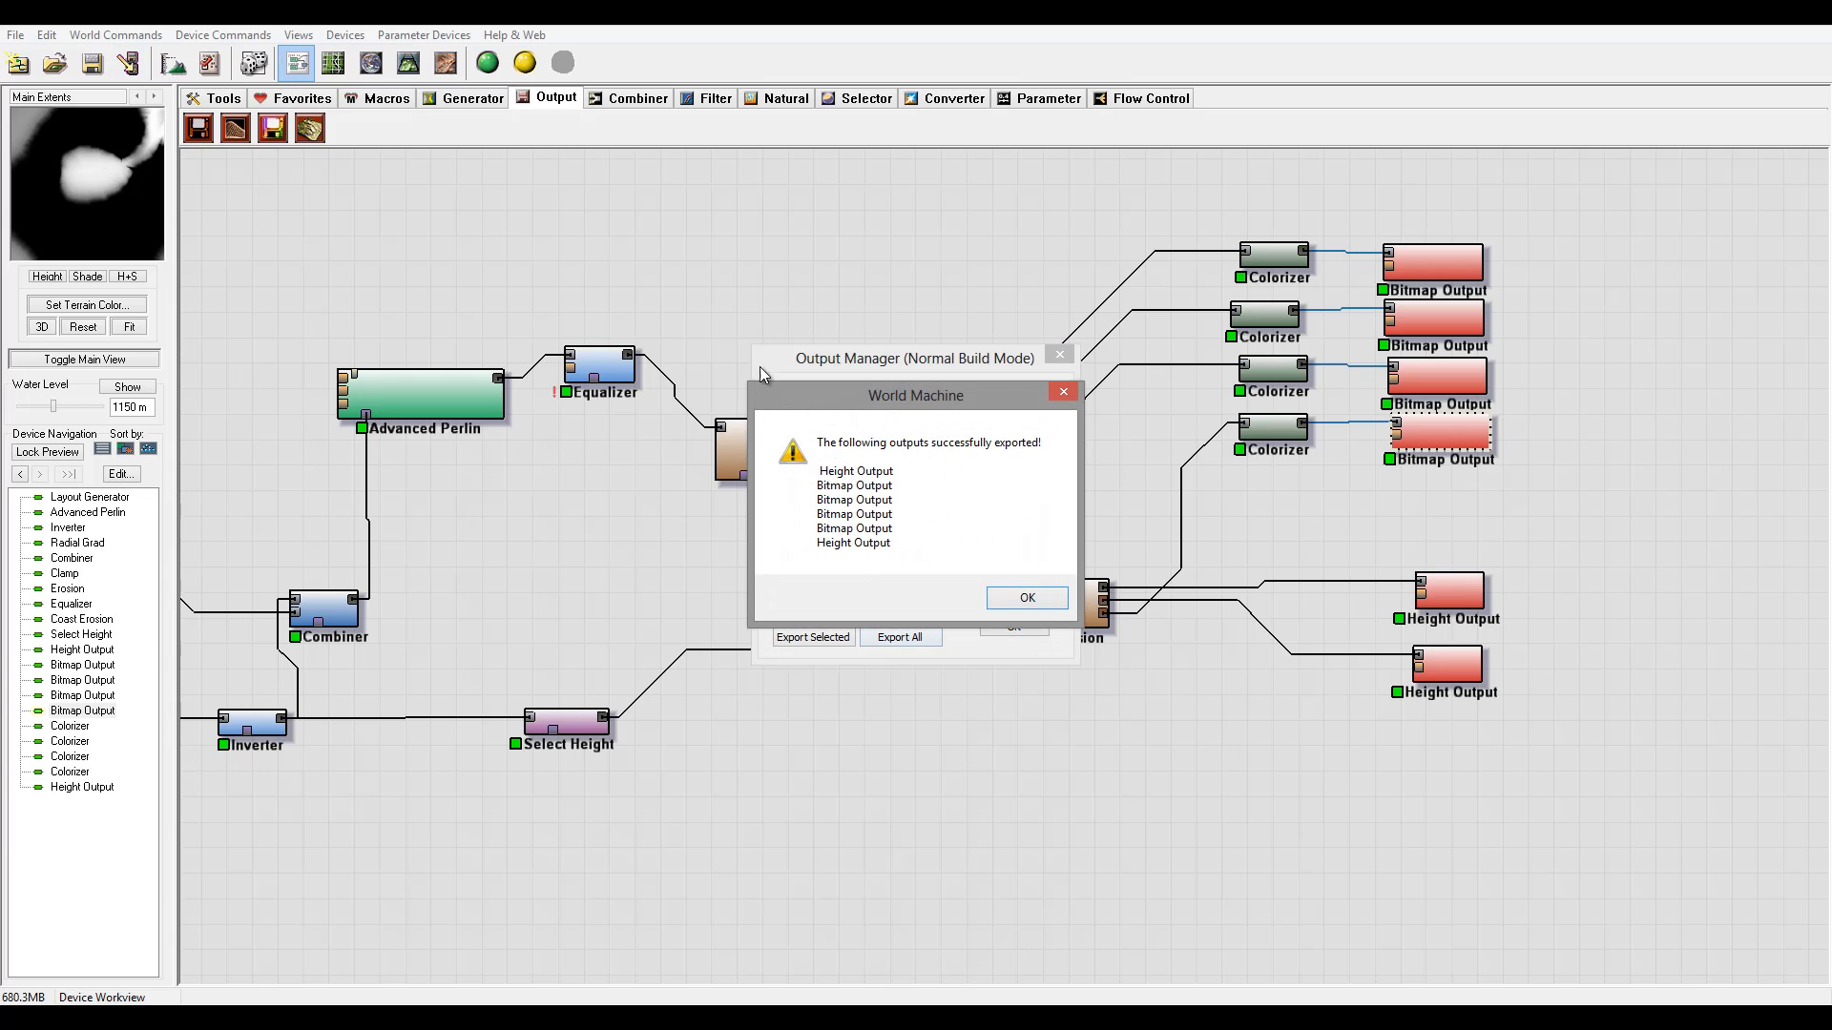
{"action": "left_click", "coordinate": [1043, 603]}
{"action": "left_click", "coordinate": [992, 627]}
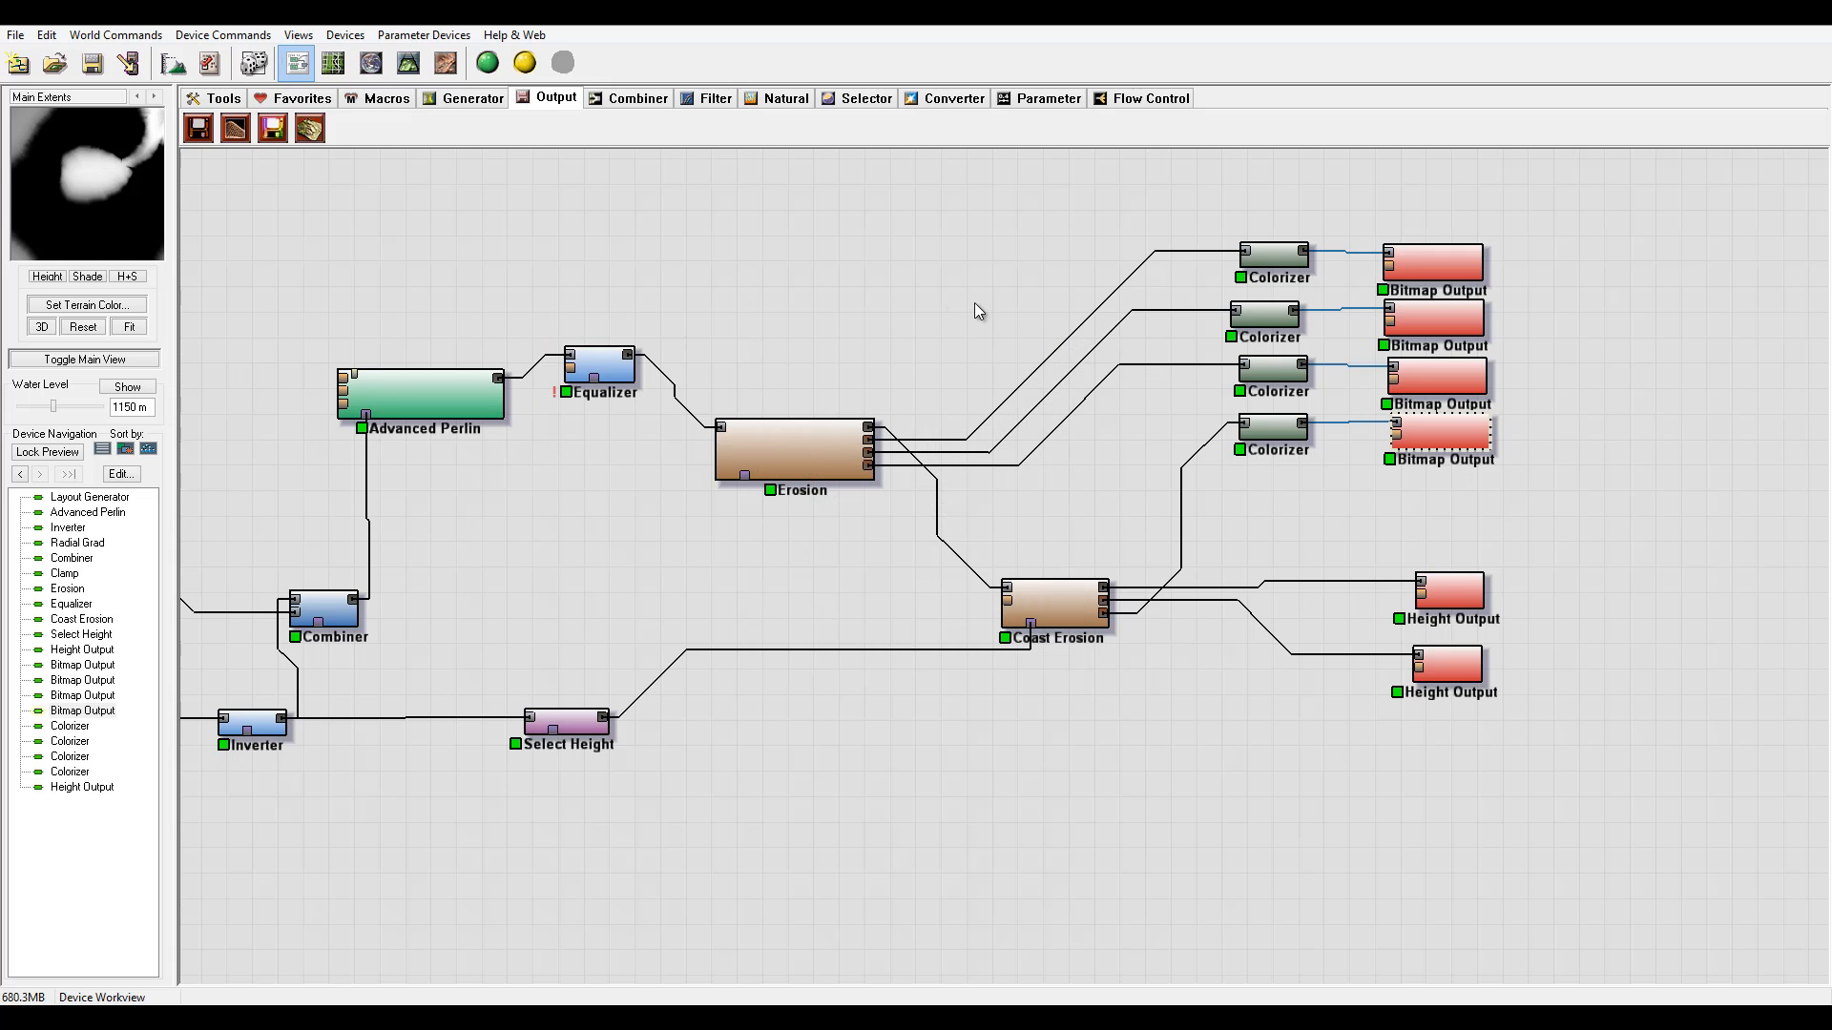